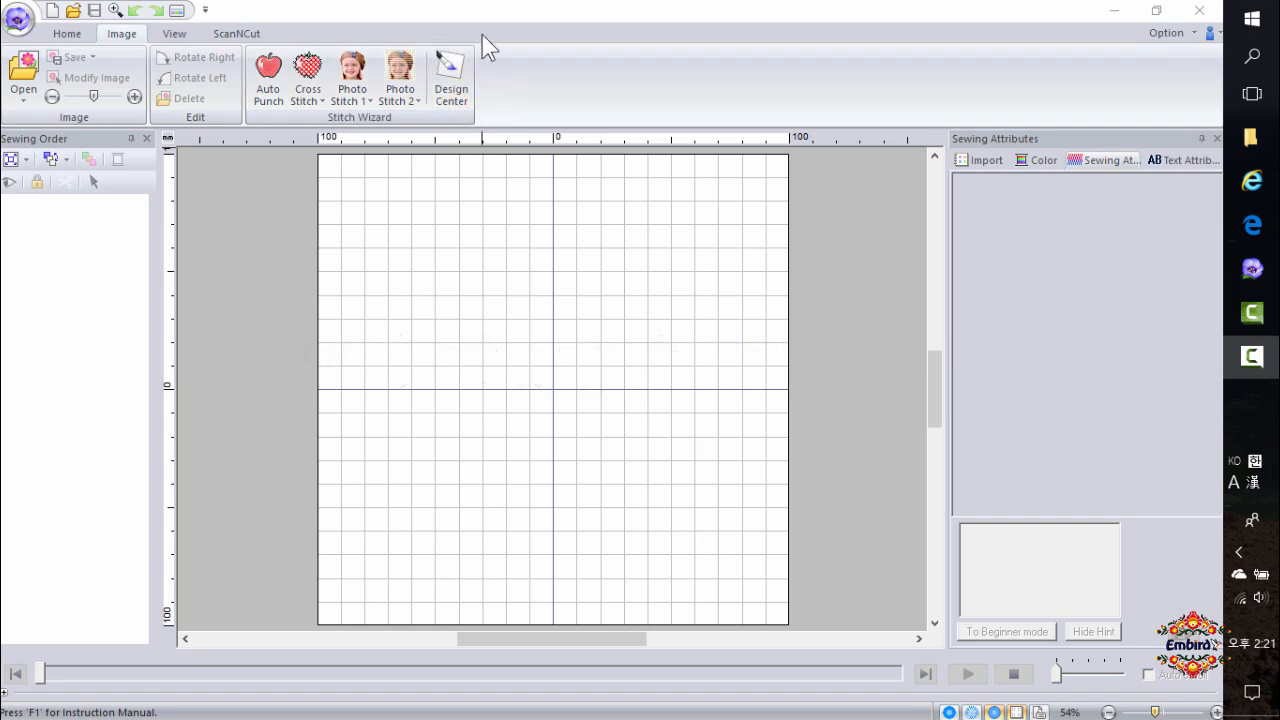
Open the image file 컷워크 예제 (1) from the 예제파일 folder as the background image.
{"action": "left_click", "coordinate": [58, 39]}
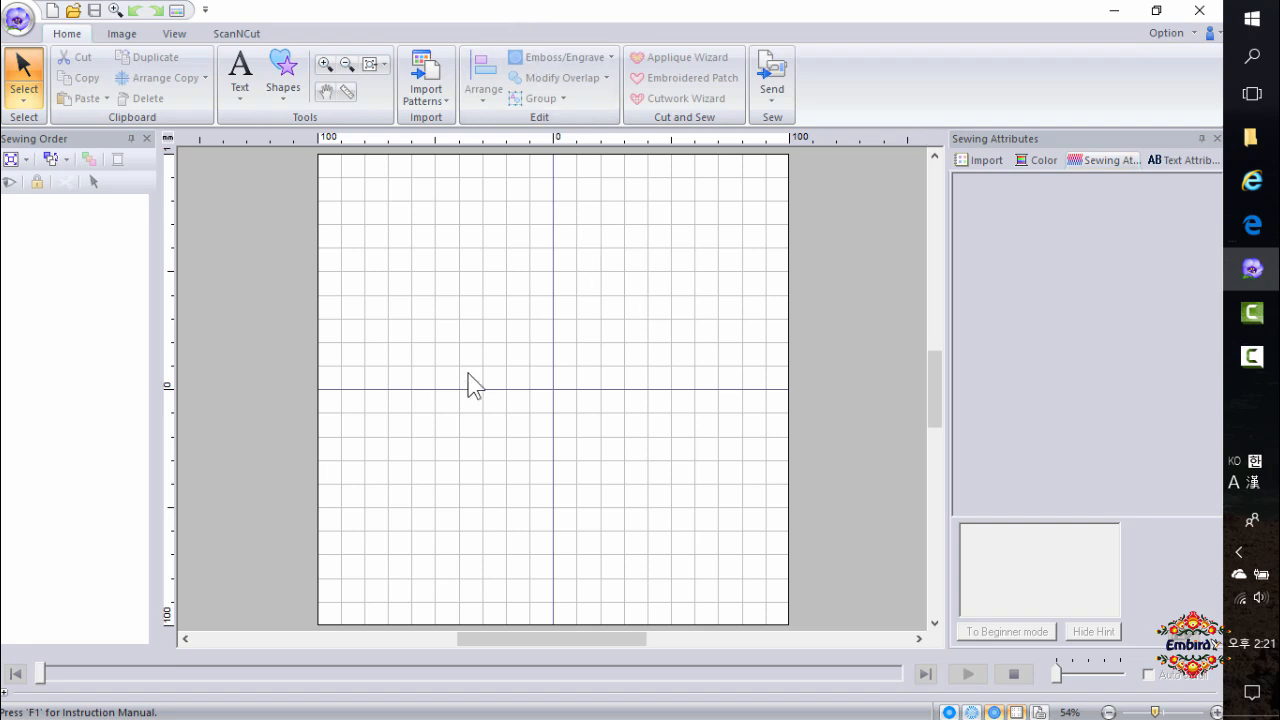
{"action": "left_click", "coordinate": [119, 36]}
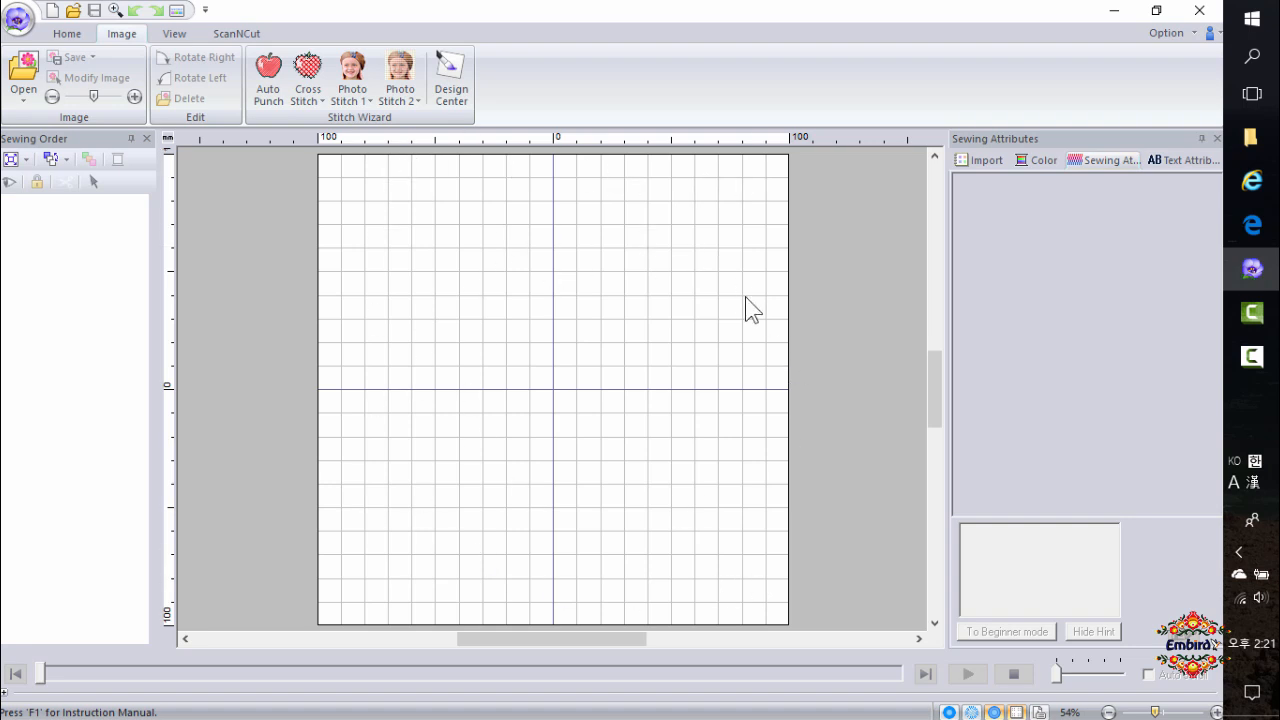
{"action": "left_click", "coordinate": [659, 438]}
{"action": "left_click", "coordinate": [20, 104]}
{"action": "left_click", "coordinate": [54, 132]}
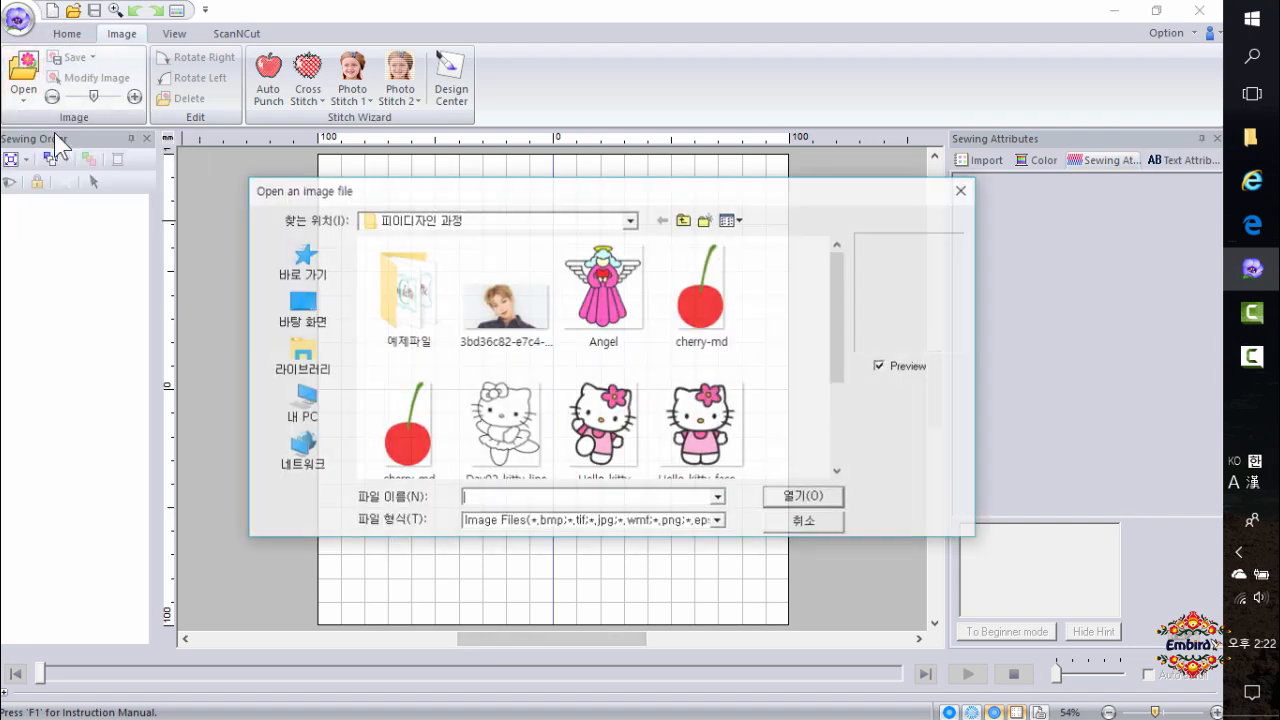
{"action": "double_click", "coordinate": [405, 292]}
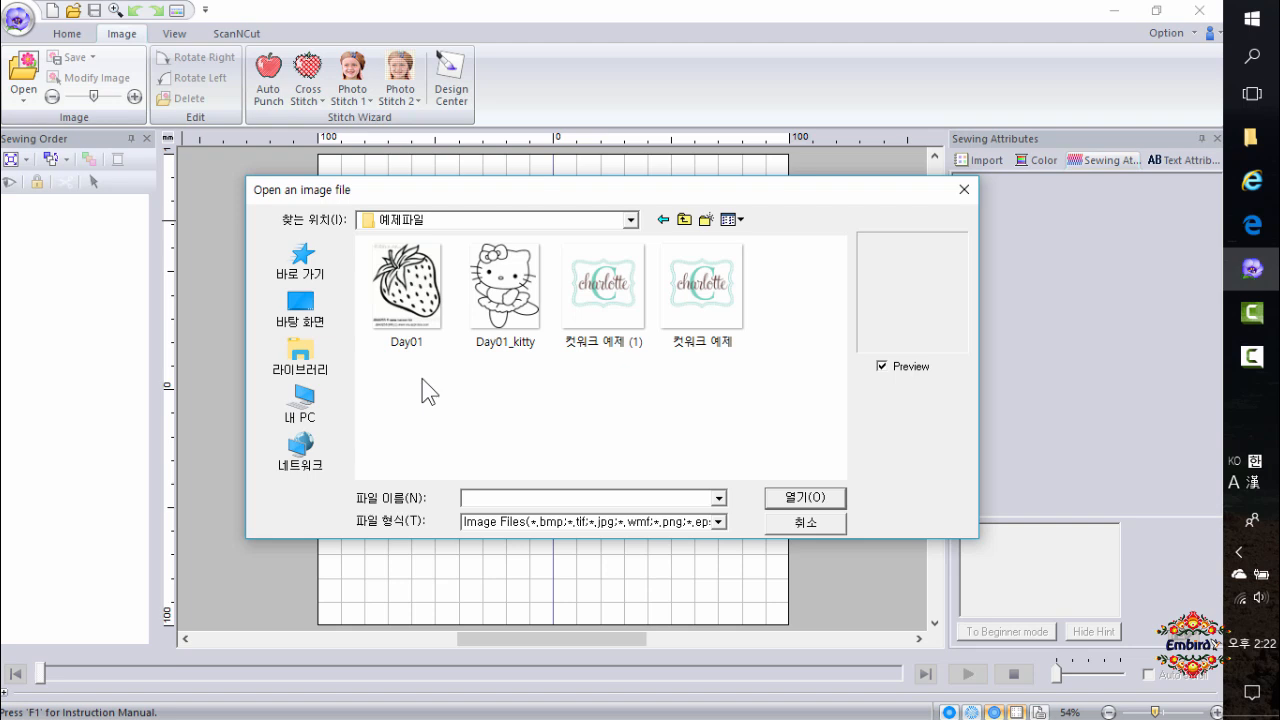
{"action": "left_click", "coordinate": [624, 325]}
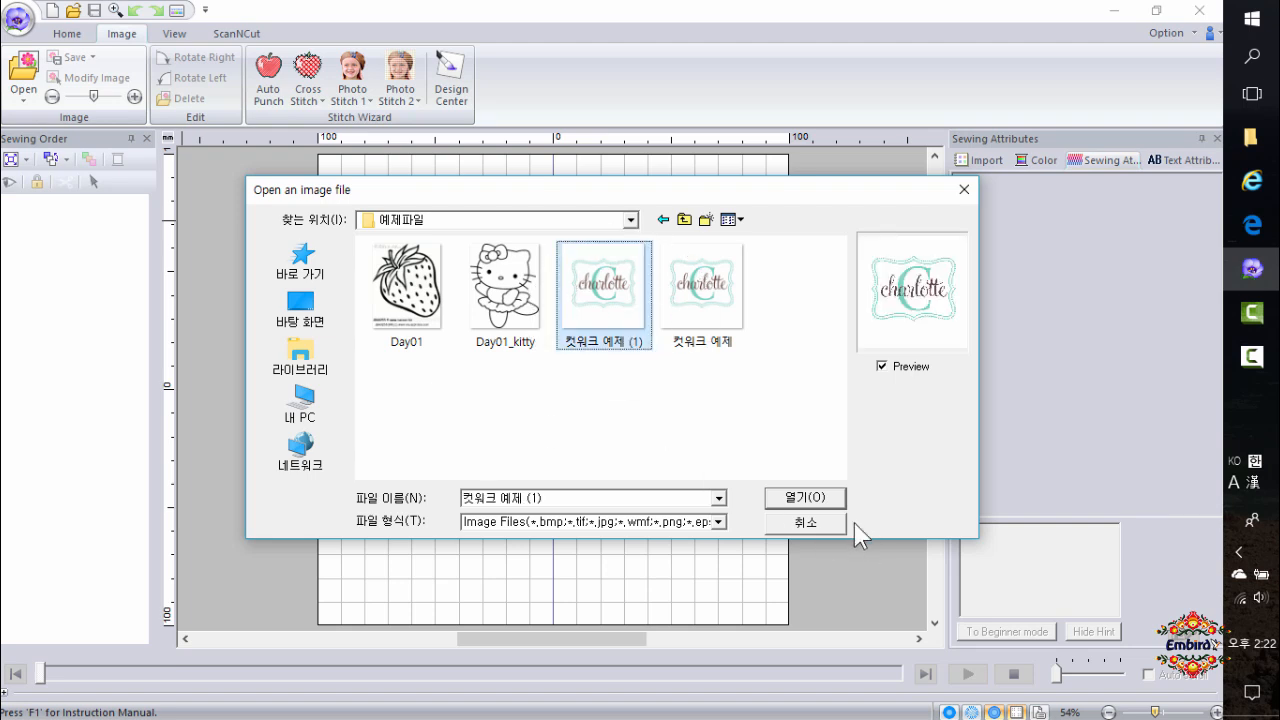
{"action": "left_click", "coordinate": [806, 497]}
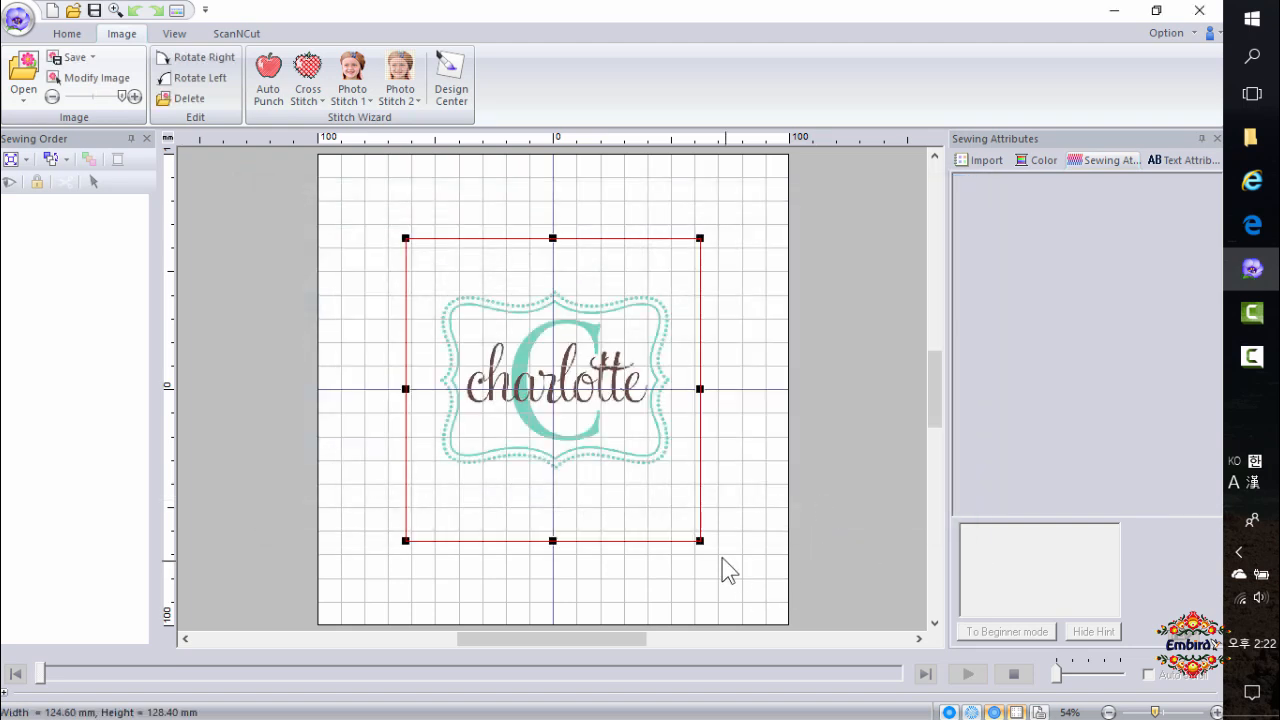
Enlarge the background image and reposition it to fill most of the design page.
{"action": "left_click_drag", "start_coordinate": [700, 540], "coordinate": [744, 585]}
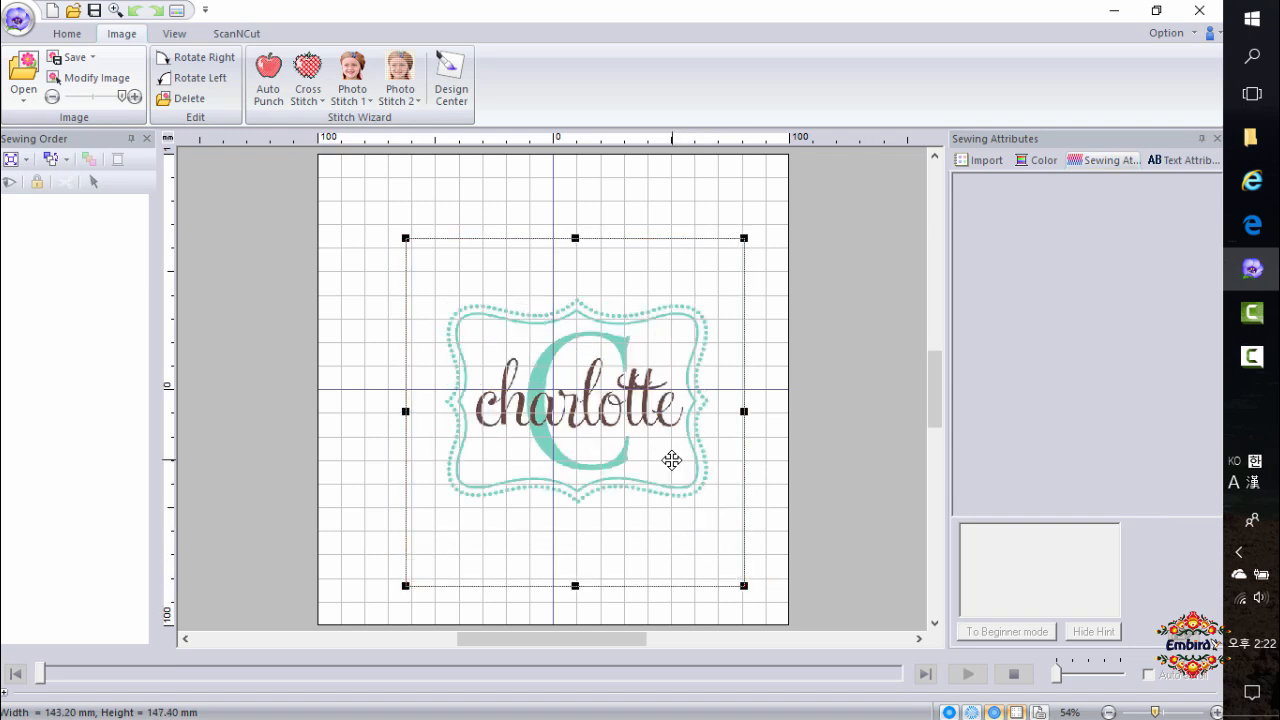
{"action": "left_click_drag", "start_coordinate": [672, 460], "coordinate": [653, 446]}
{"action": "left_click", "coordinate": [758, 536]}
{"action": "left_click_drag", "start_coordinate": [654, 516], "coordinate": [745, 587]}
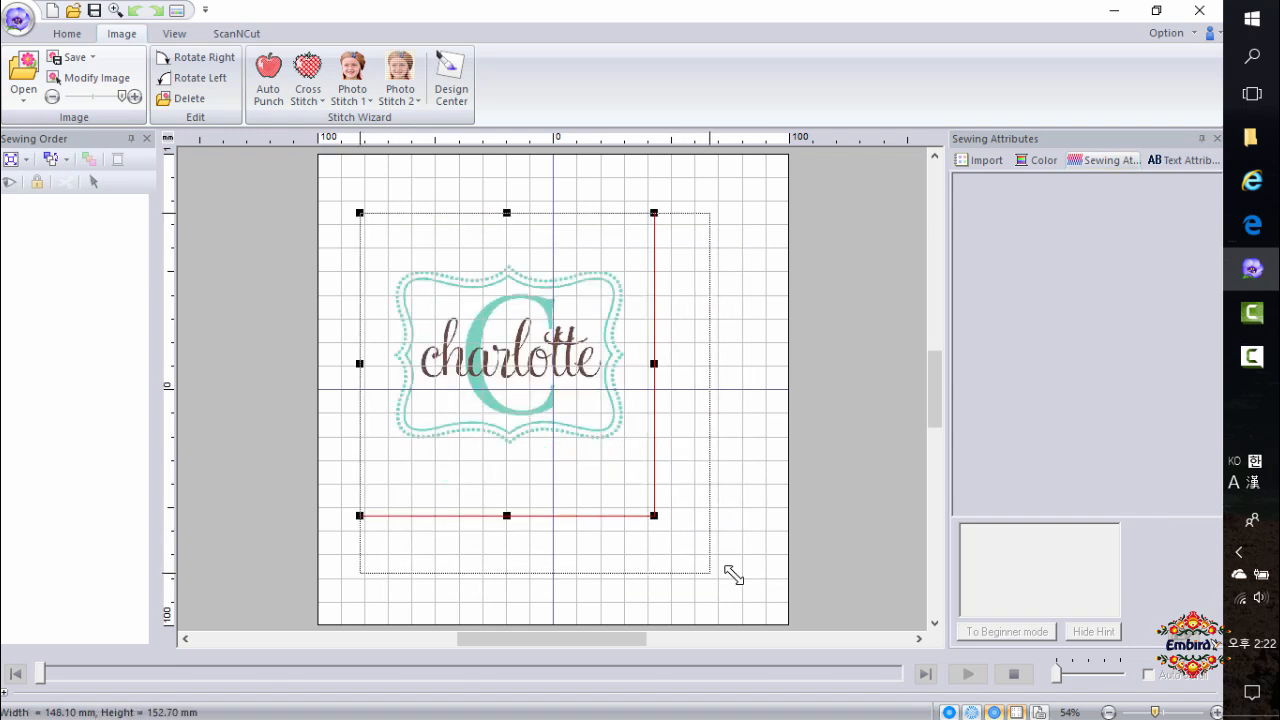
{"action": "left_click", "coordinate": [778, 534]}
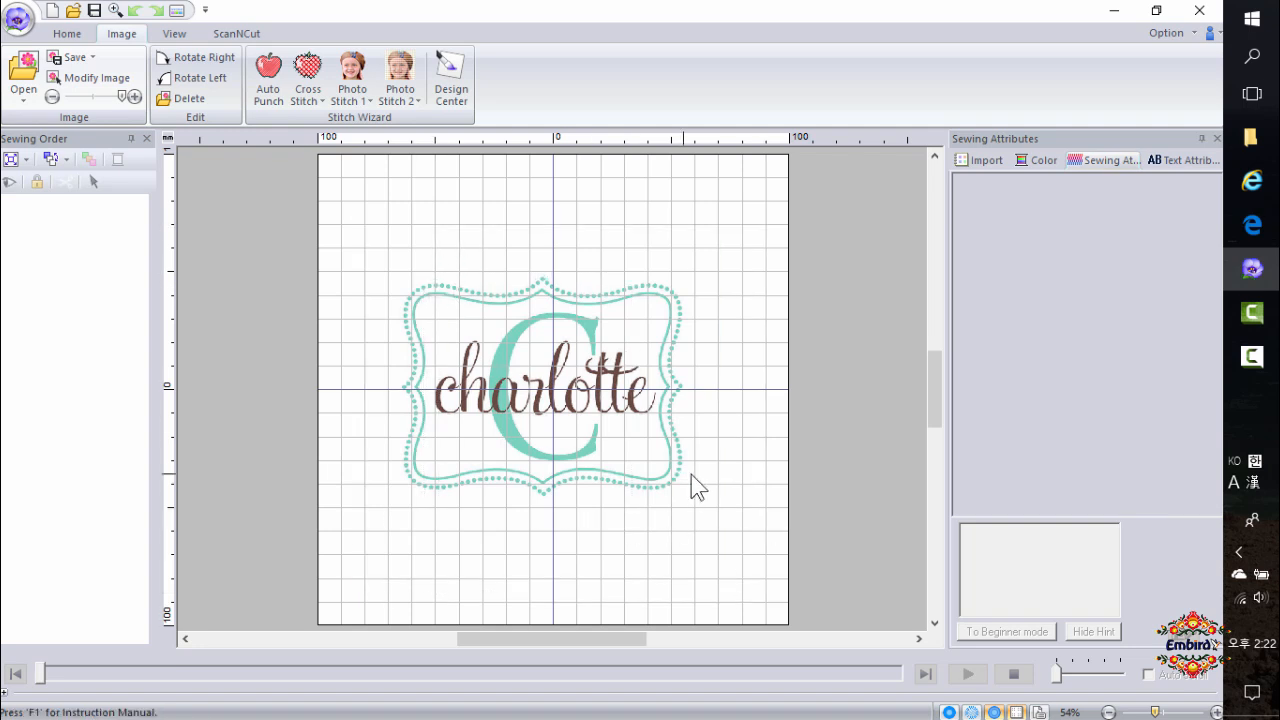
{"action": "scroll", "coordinate": [657, 468], "scroll_direction": "up", "scroll_amount": 1}
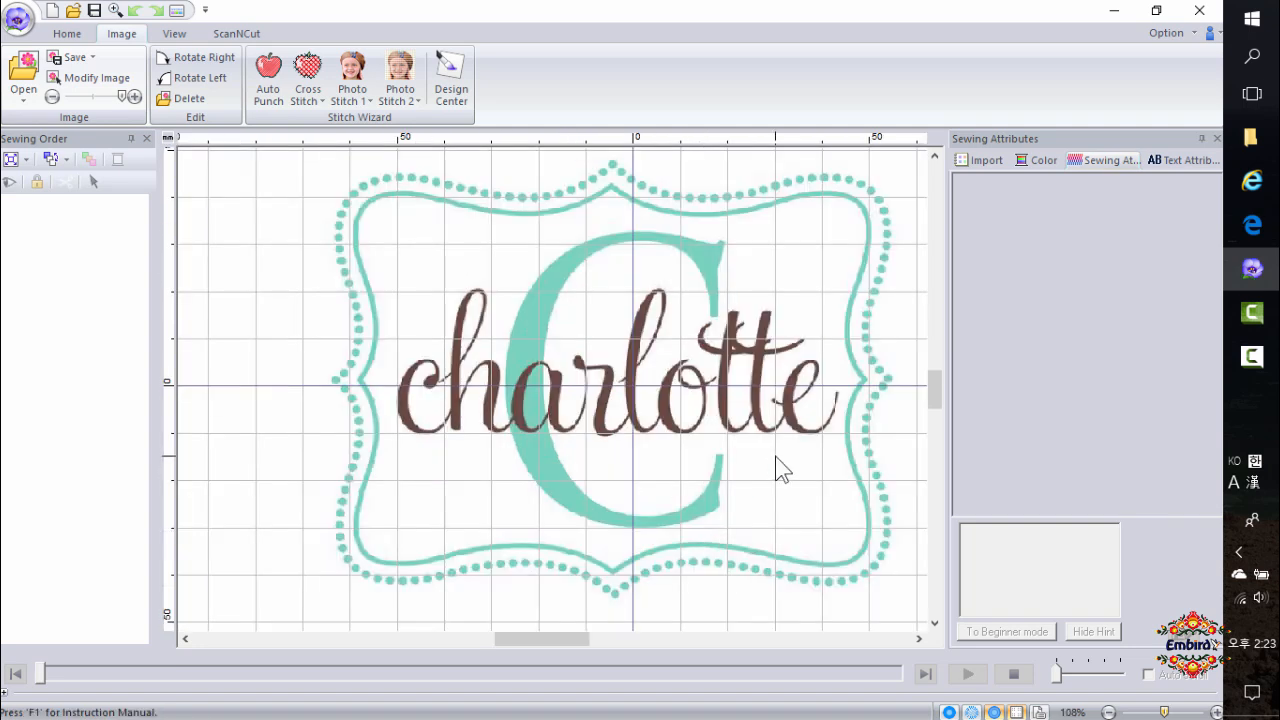
{"action": "left_click", "coordinate": [68, 36]}
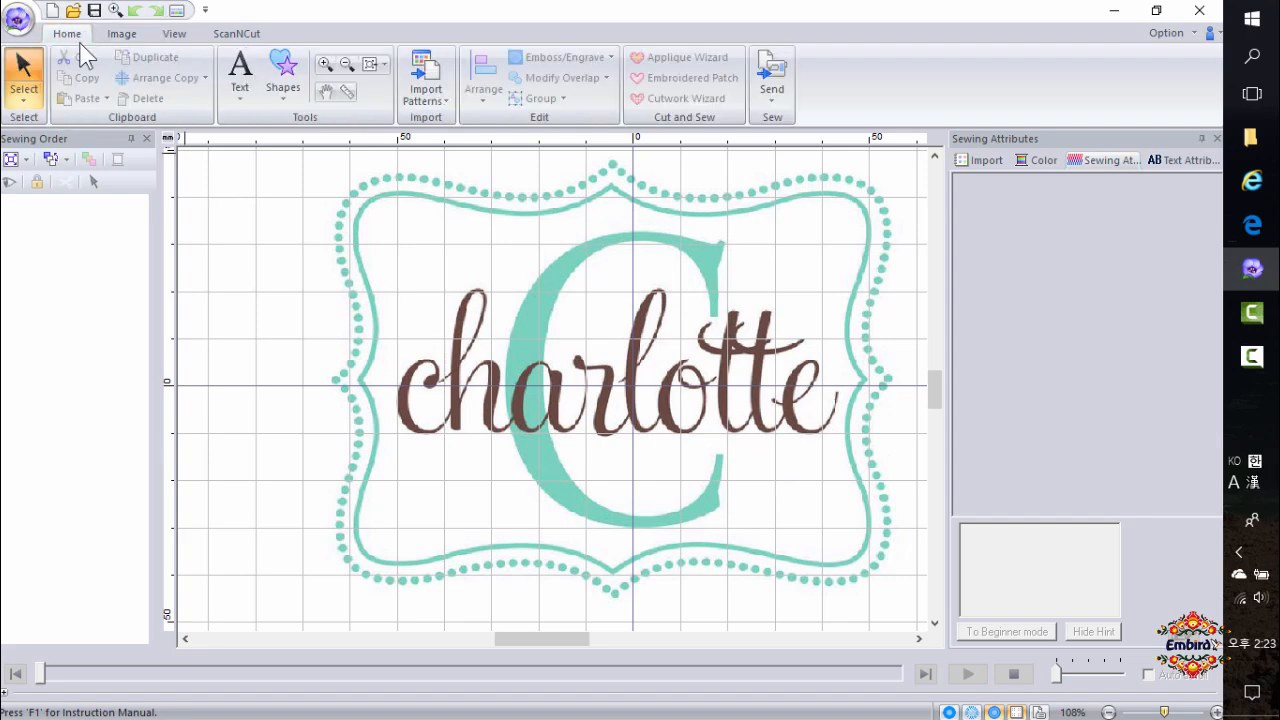
{"action": "left_click", "coordinate": [286, 104]}
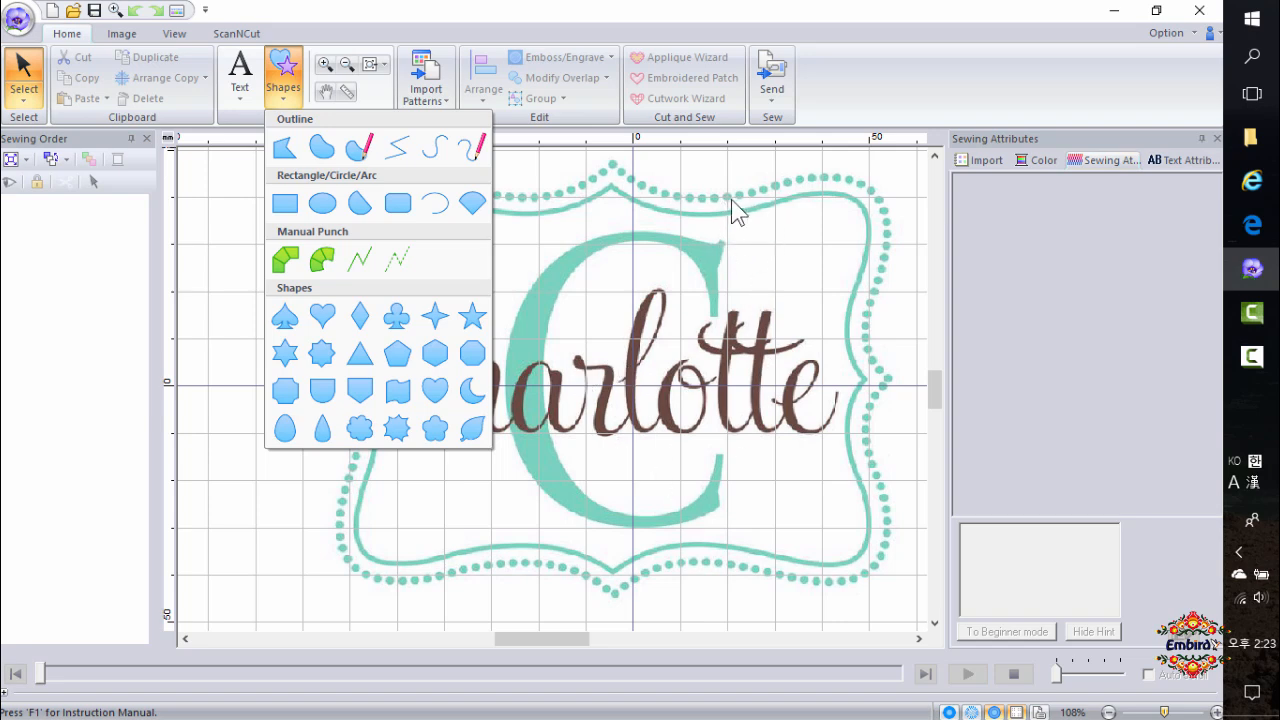
{"action": "left_click", "coordinate": [779, 217]}
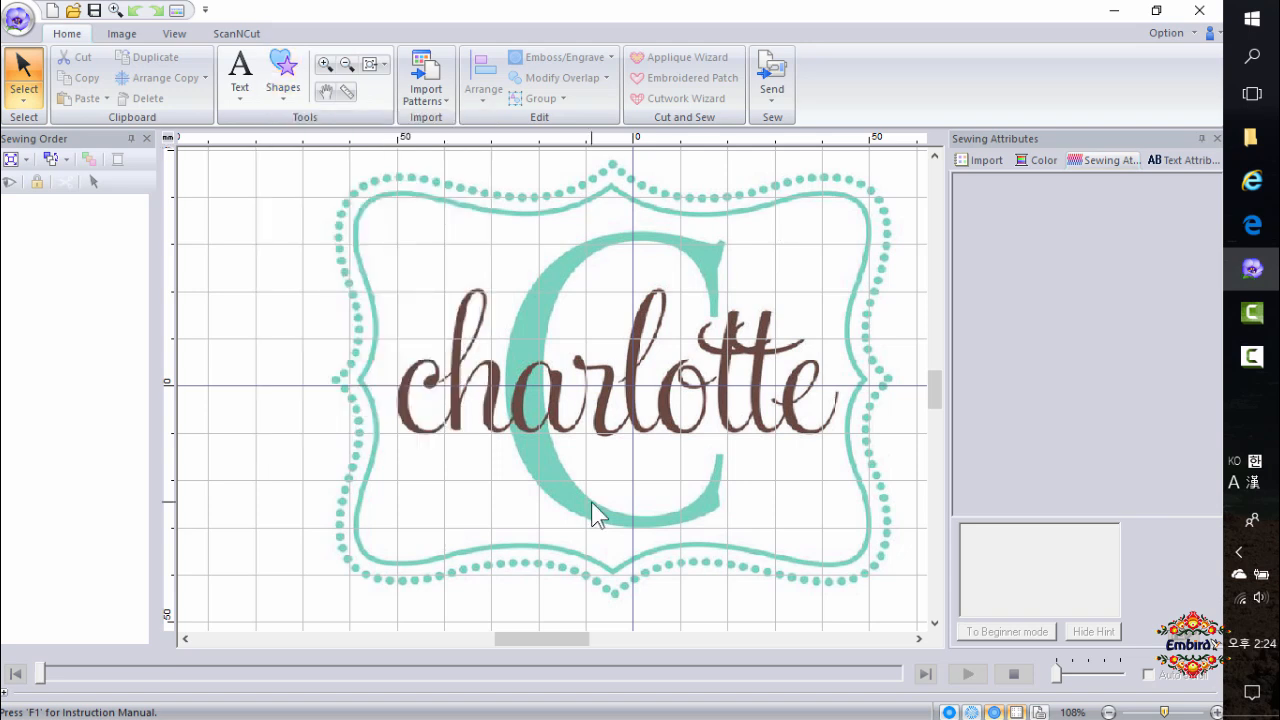
View an image of embroidery punching tape in the browser, then return to the embroidery program.
{"action": "left_click", "coordinate": [1252, 180]}
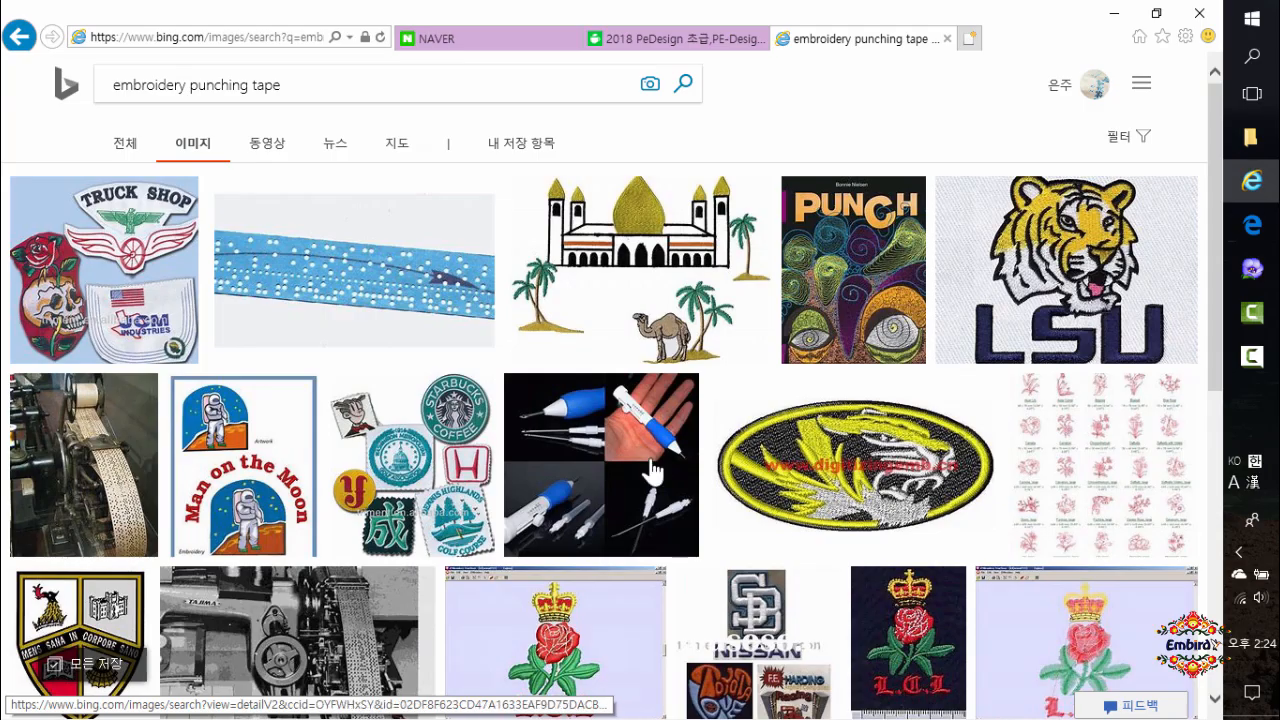
{"action": "left_click", "coordinate": [337, 294]}
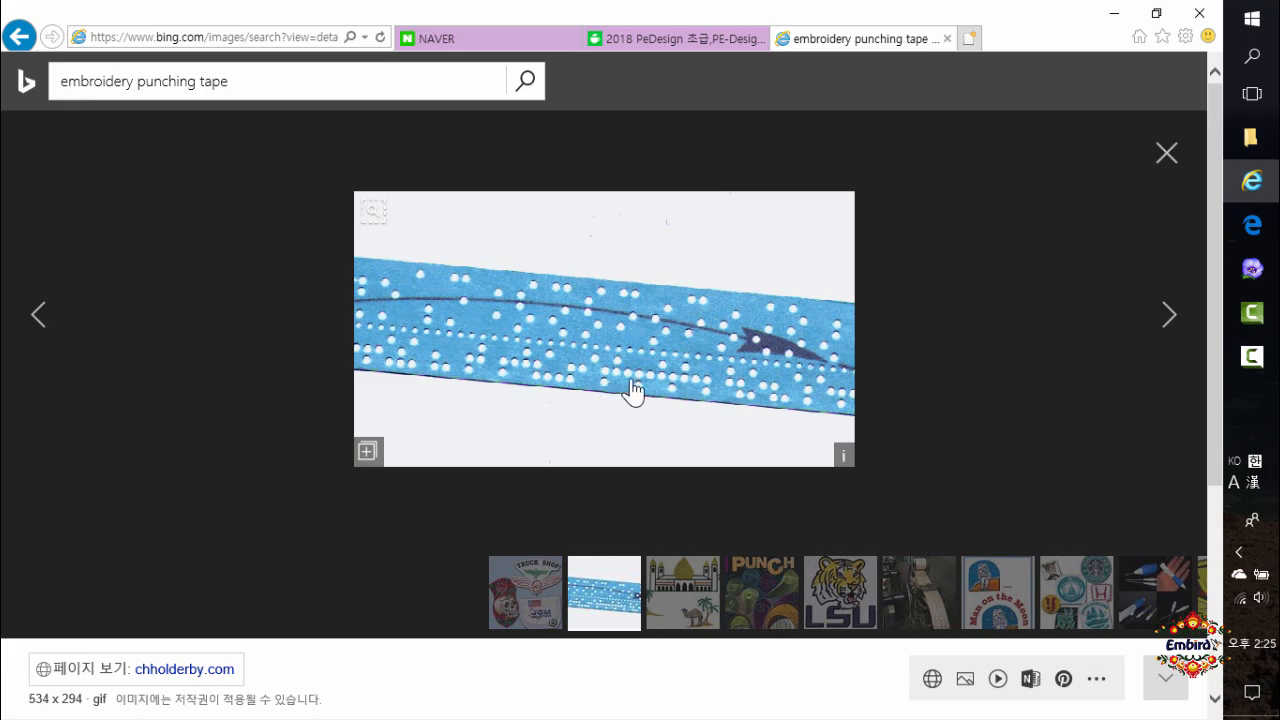
{"action": "left_click", "coordinate": [1252, 270]}
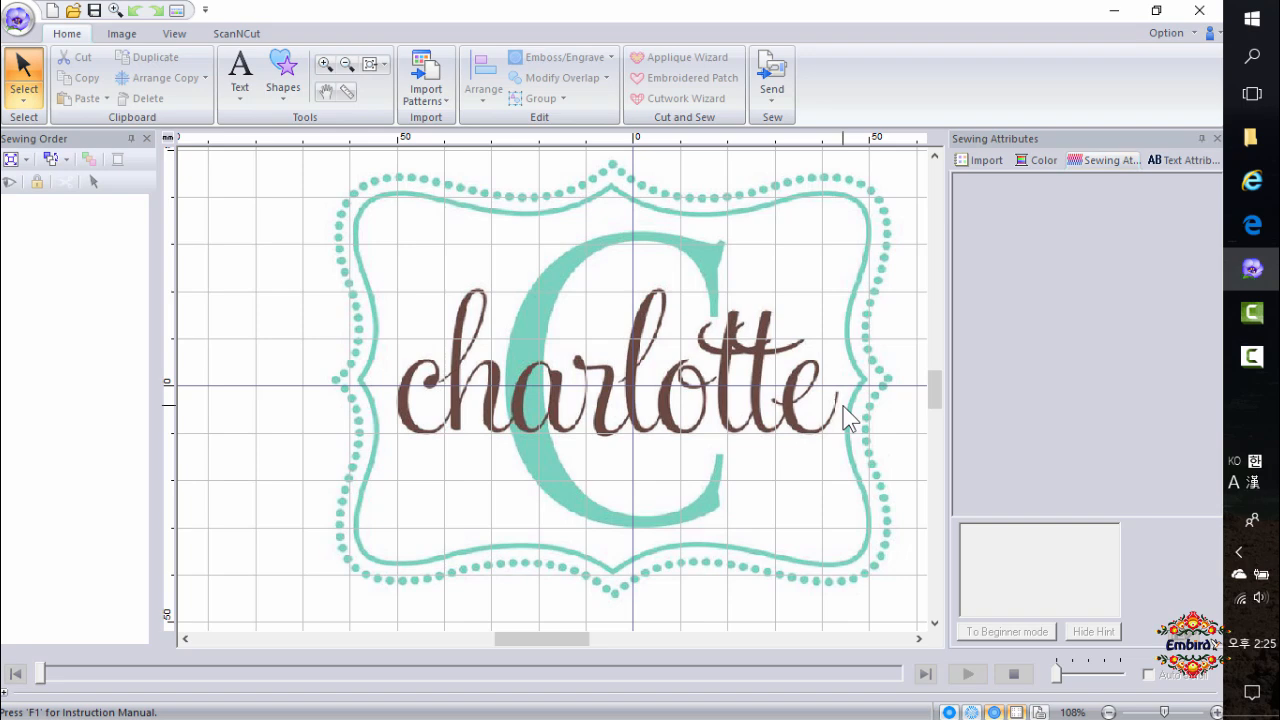
Trace a closed curved outline around the inner frame and name with the curve outline shape tool.
{"action": "left_click", "coordinate": [286, 102]}
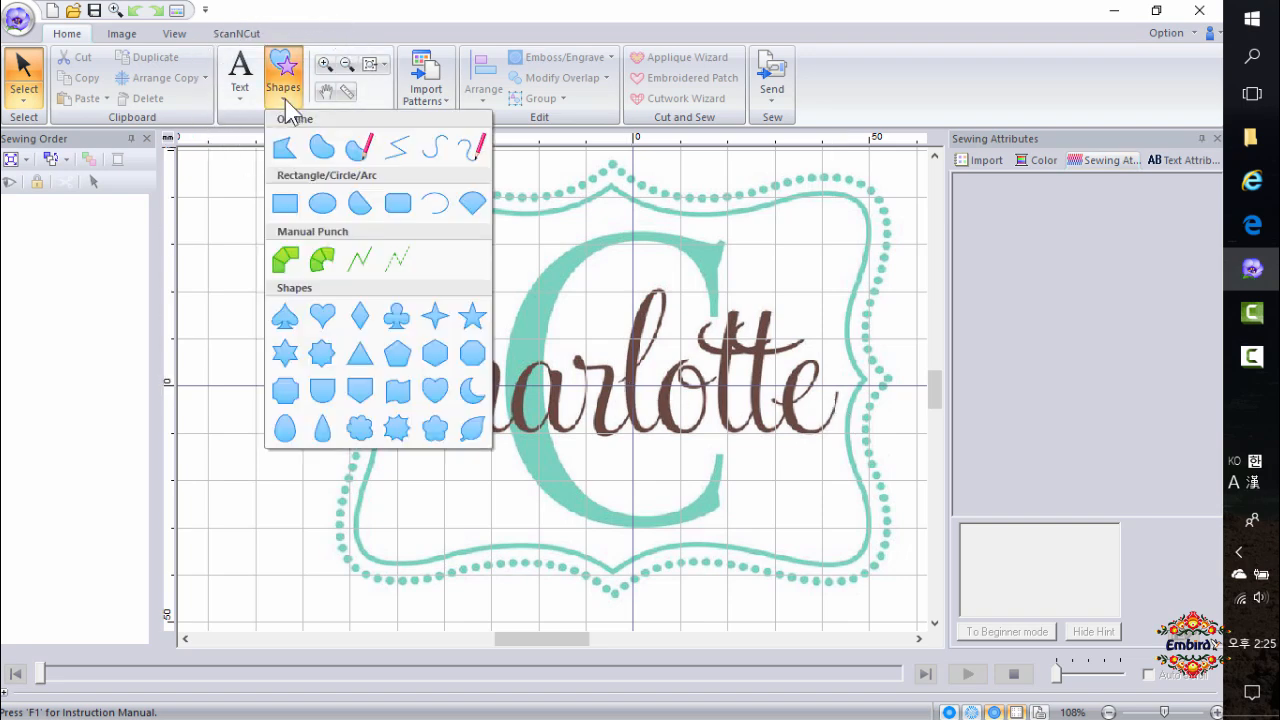
{"action": "left_click", "coordinate": [440, 162]}
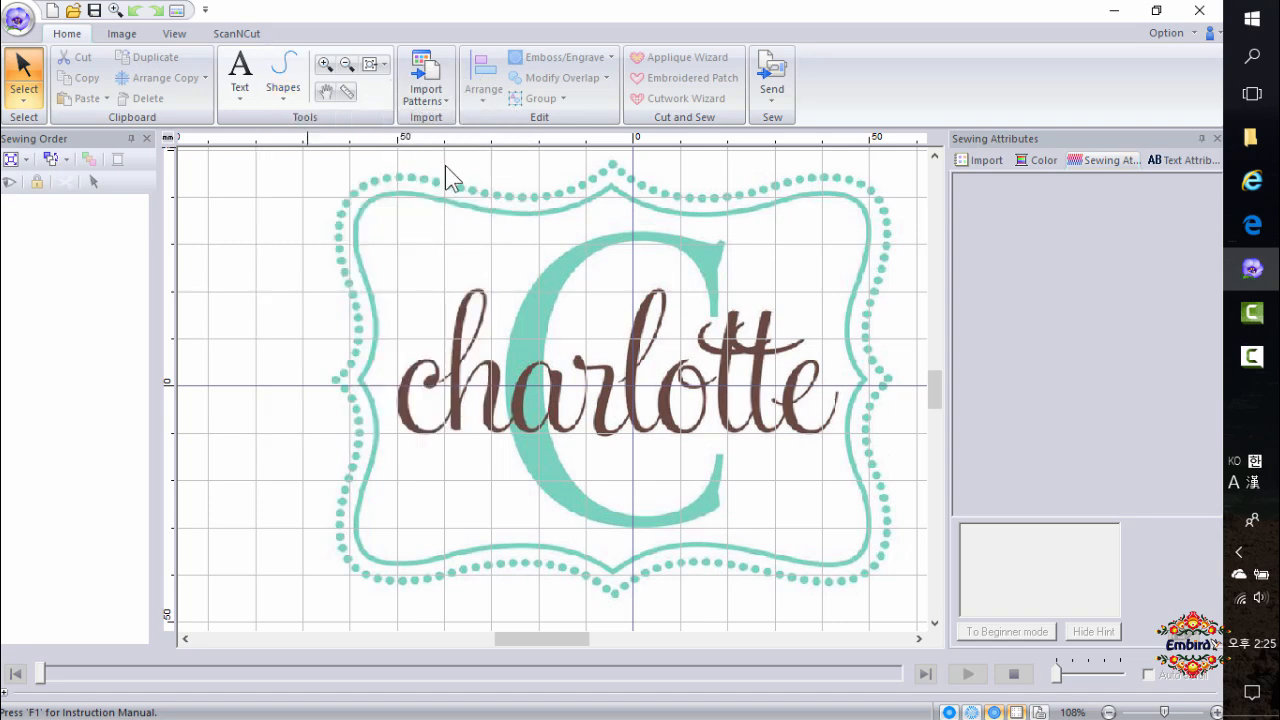
{"action": "left_click", "coordinate": [611, 187]}
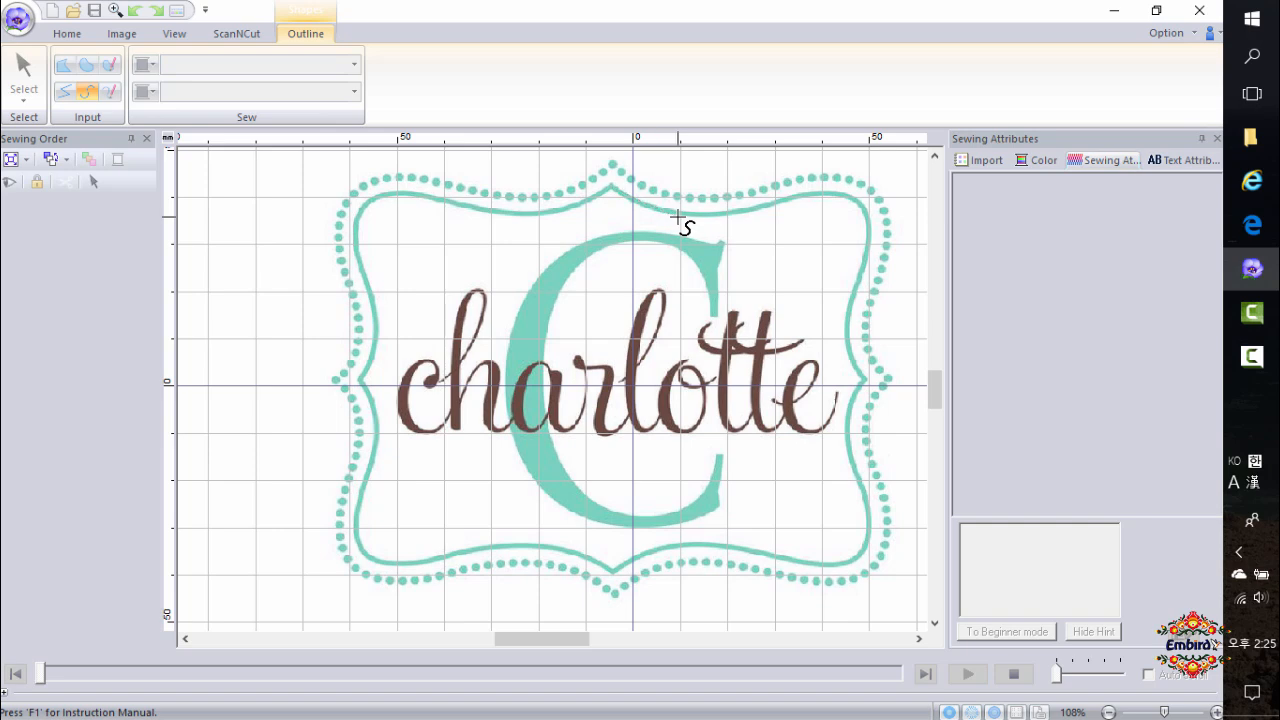
{"action": "left_click", "coordinate": [748, 219]}
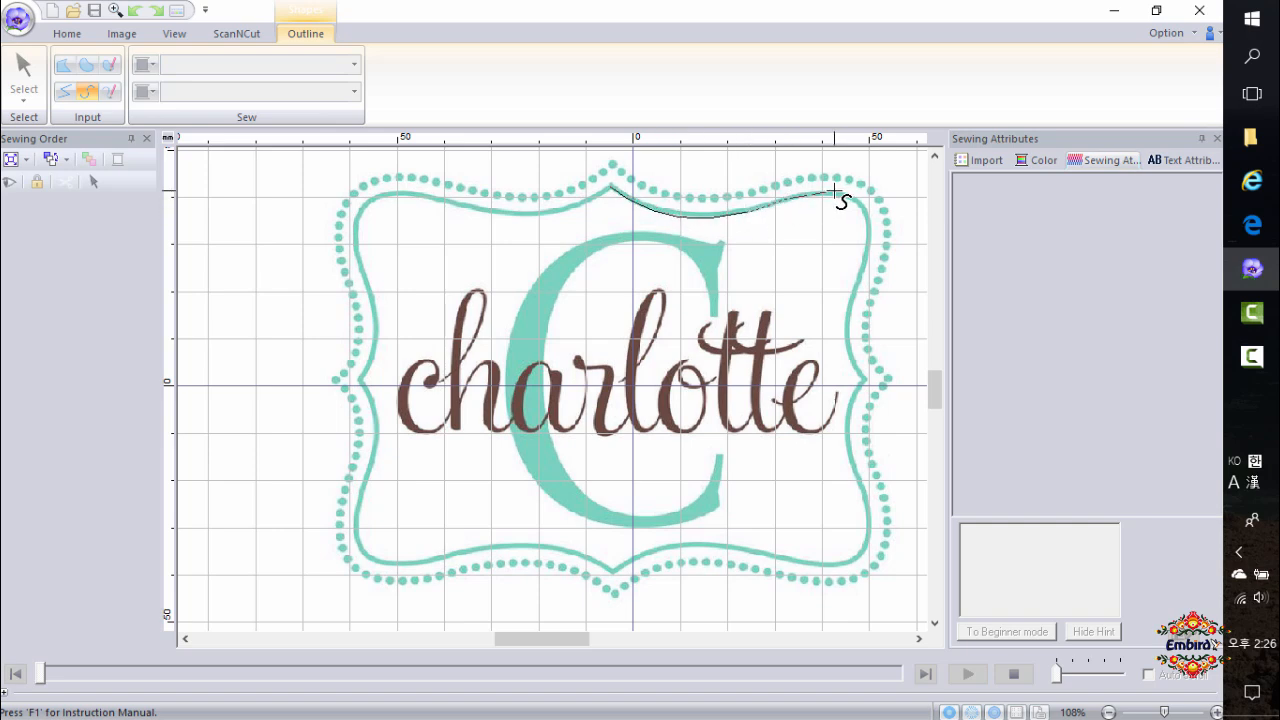
{"action": "left_click", "coordinate": [849, 192]}
{"action": "left_click", "coordinate": [868, 231]}
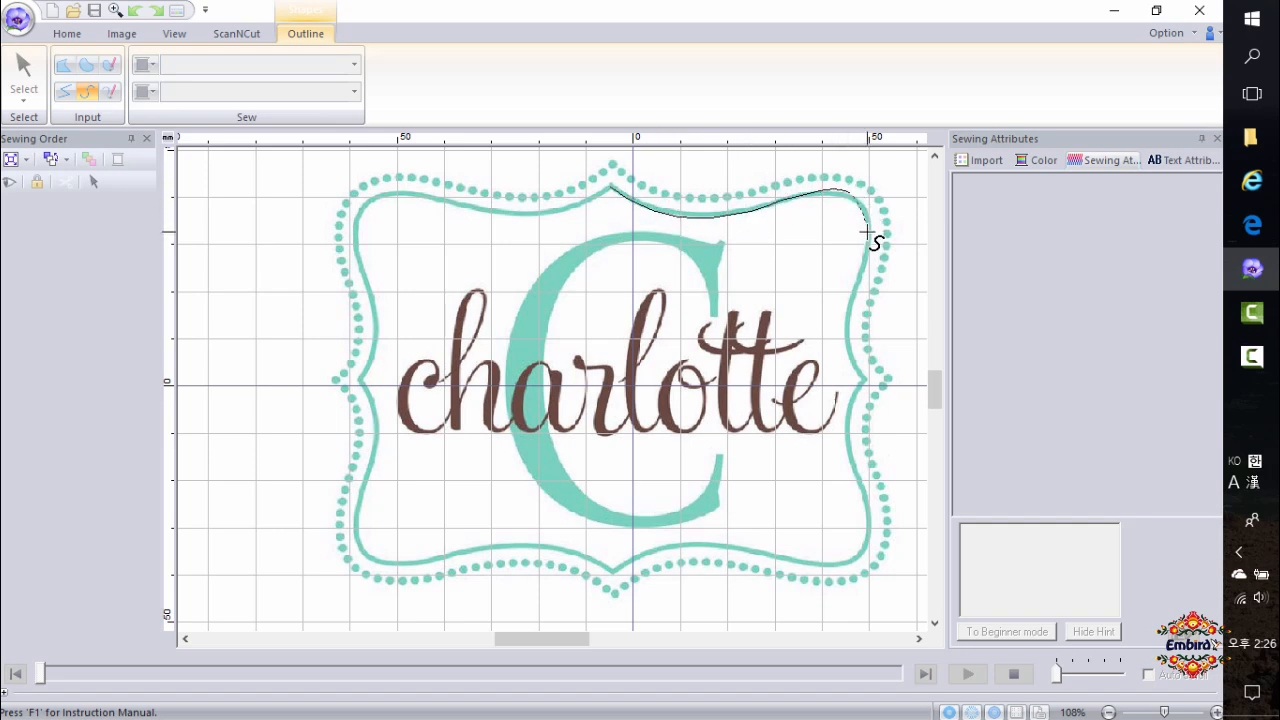
{"action": "left_click", "coordinate": [857, 288]}
{"action": "left_click", "coordinate": [849, 318]}
{"action": "left_click", "coordinate": [851, 359]}
{"action": "left_click", "coordinate": [861, 379]}
{"action": "left_click", "coordinate": [863, 403]}
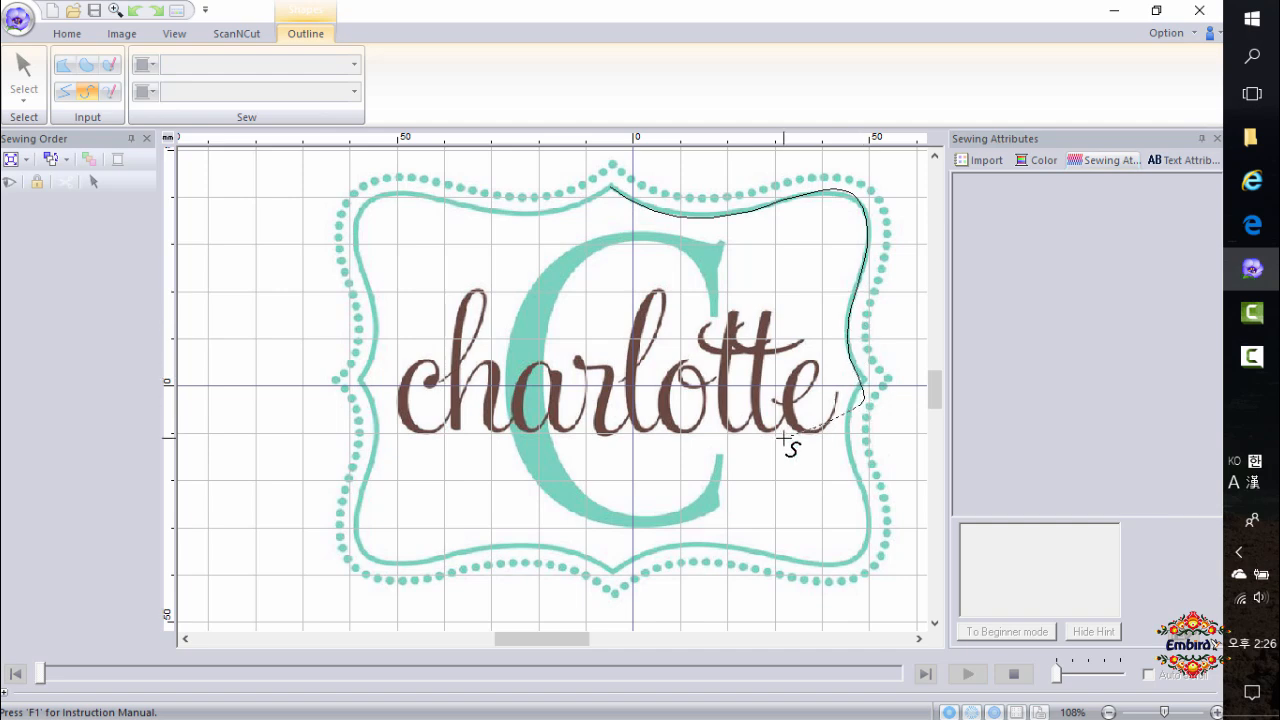
{"action": "left_click", "coordinate": [718, 445]}
{"action": "left_click", "coordinate": [465, 409]}
{"action": "left_click", "coordinate": [443, 273]}
{"action": "left_click", "coordinate": [545, 209]}
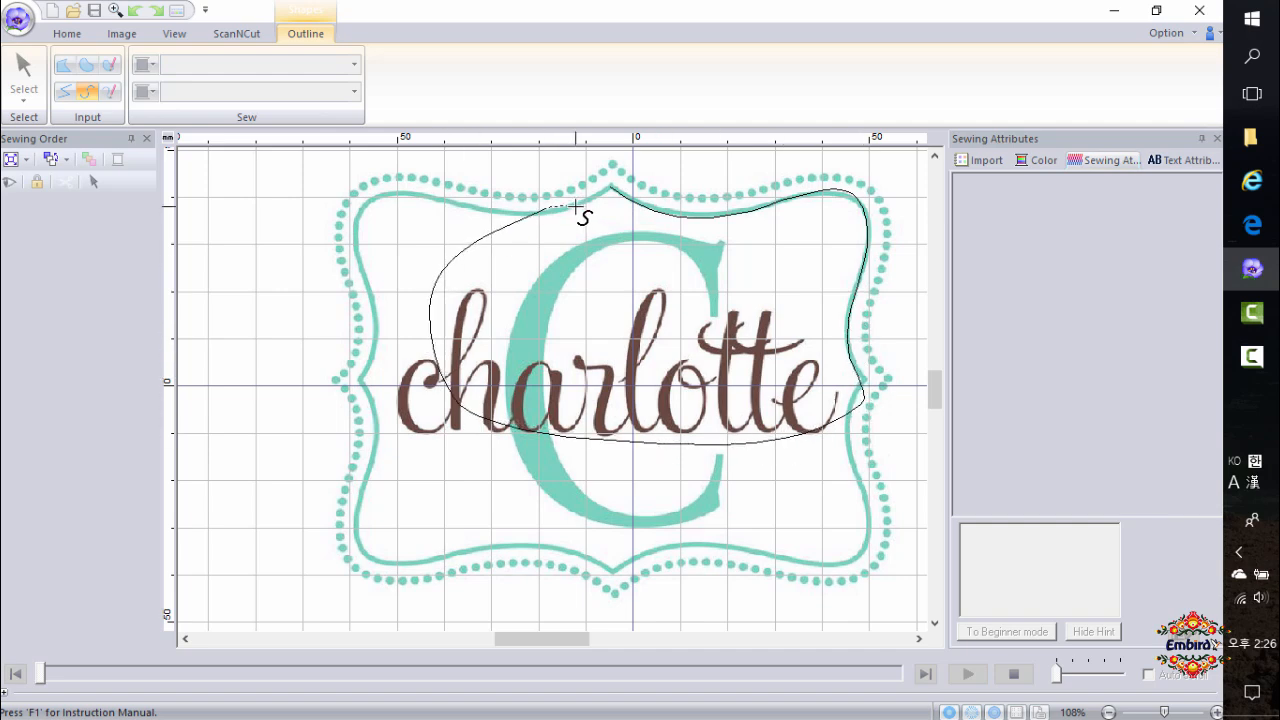
{"action": "left_click", "coordinate": [578, 210]}
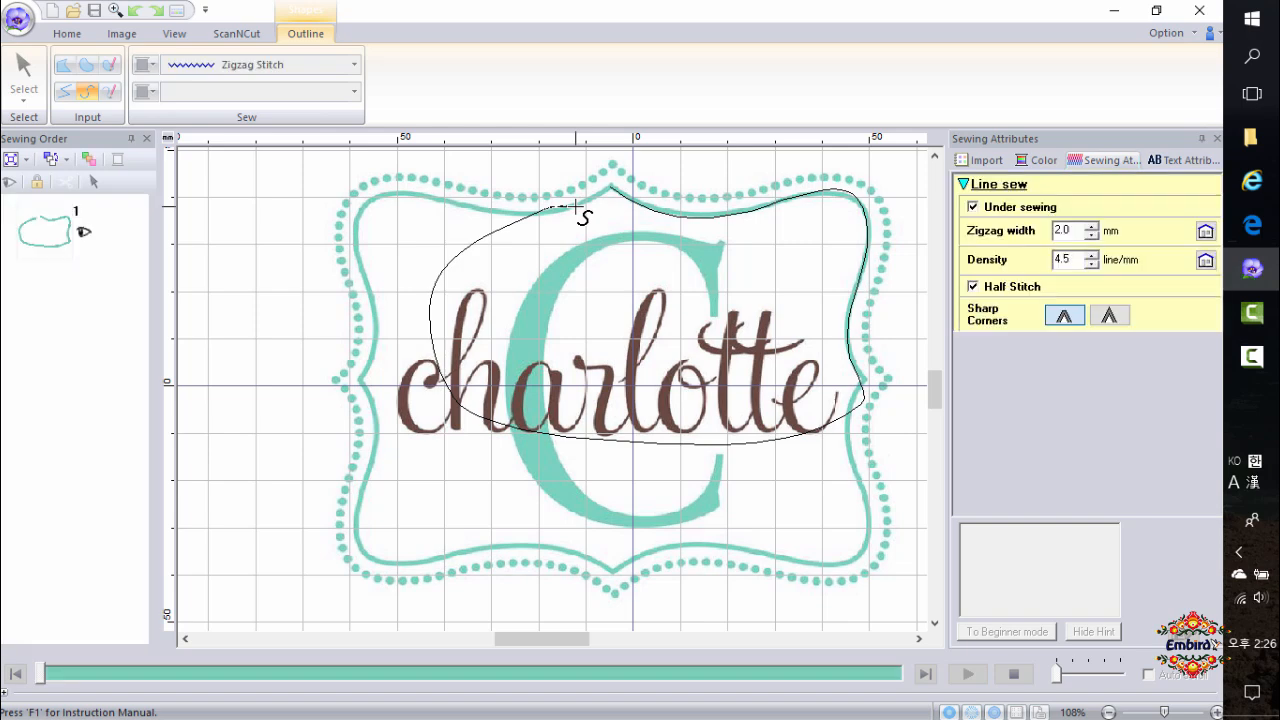
{"action": "left_click", "coordinate": [574, 206]}
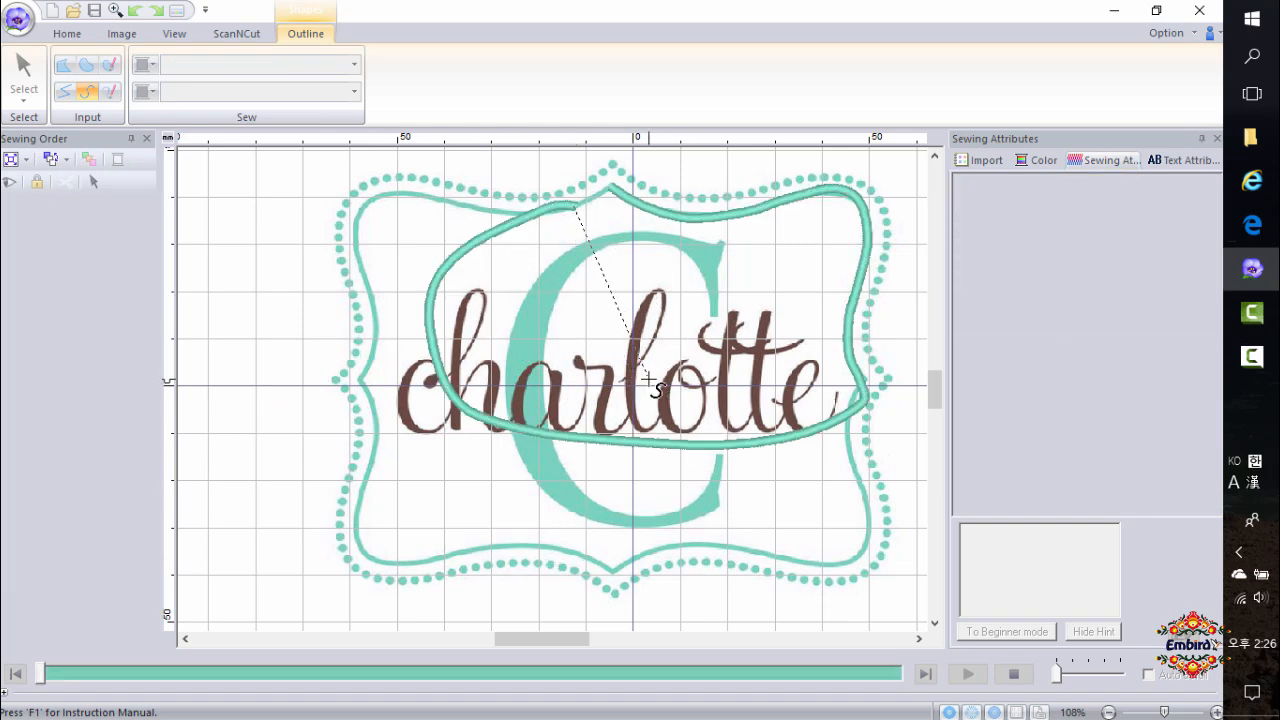
{"action": "double_click", "coordinate": [646, 372]}
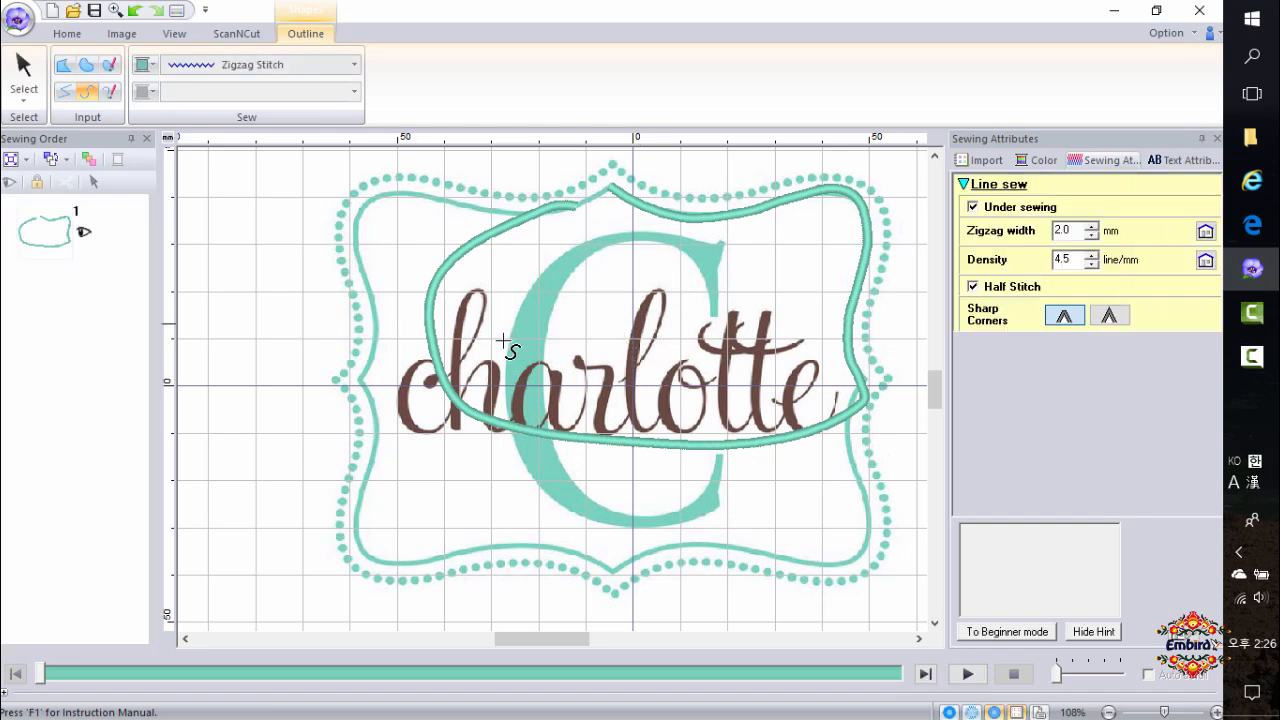
Select the outline in point-edit mode and connect its end point to the start point to close it into a region.
{"action": "left_click", "coordinate": [23, 80]}
{"action": "left_click", "coordinate": [59, 226]}
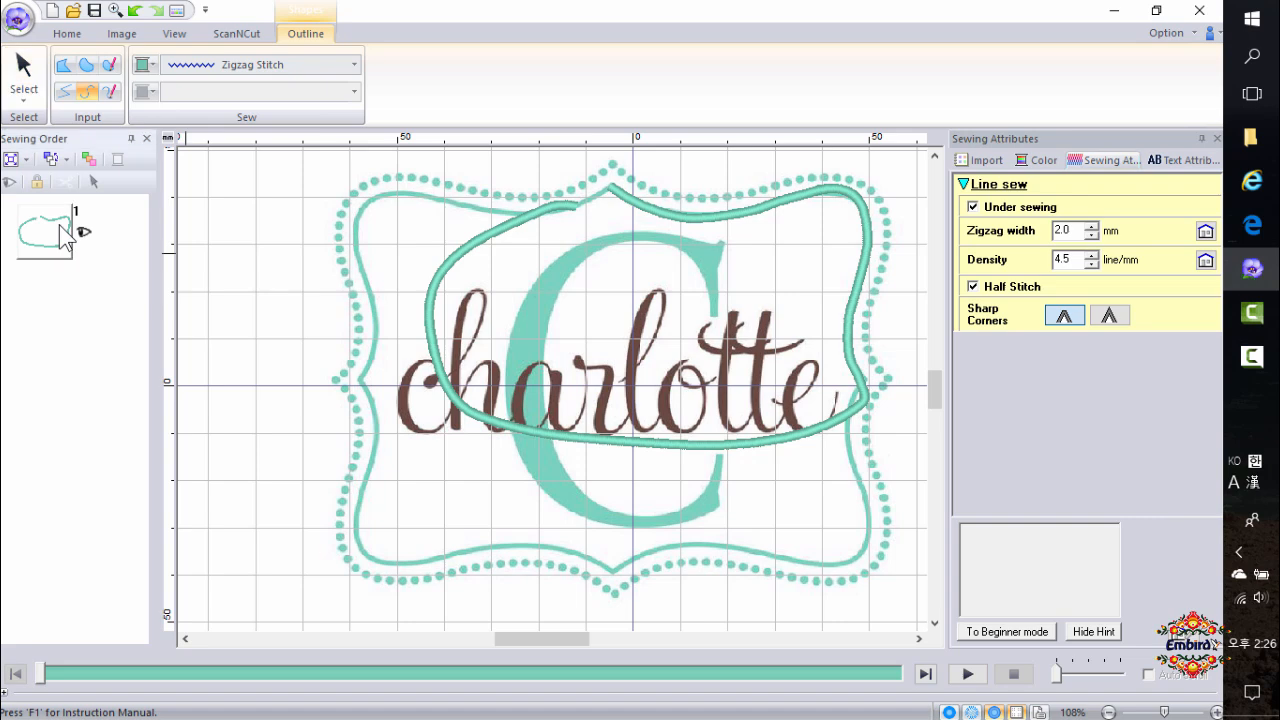
{"action": "left_click", "coordinate": [21, 68]}
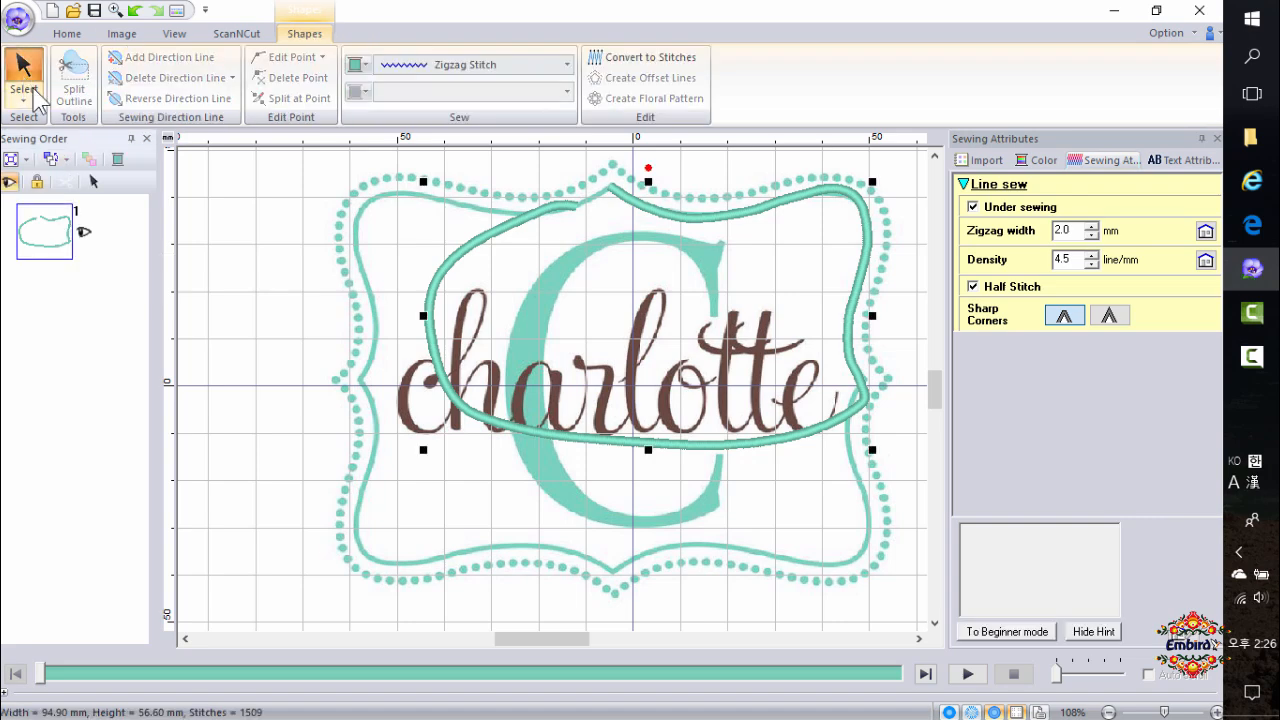
{"action": "left_click", "coordinate": [28, 104]}
{"action": "left_click", "coordinate": [60, 150]}
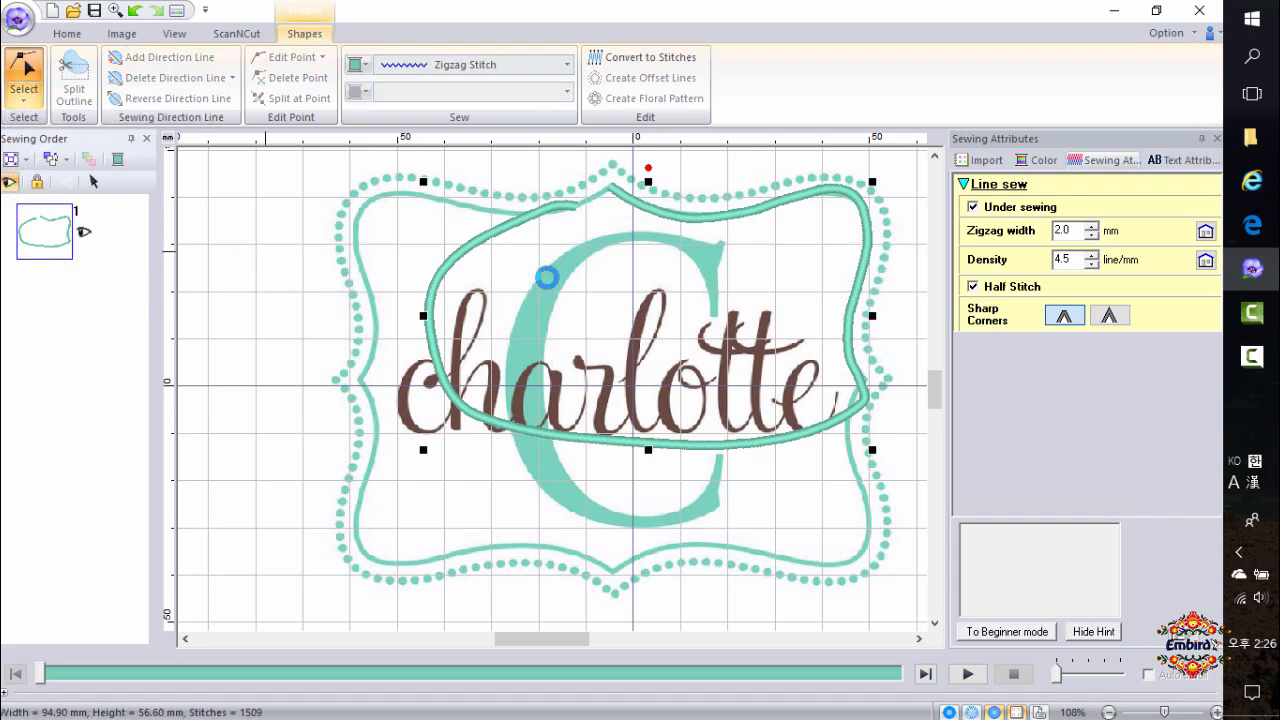
{"action": "left_click", "coordinate": [575, 208]}
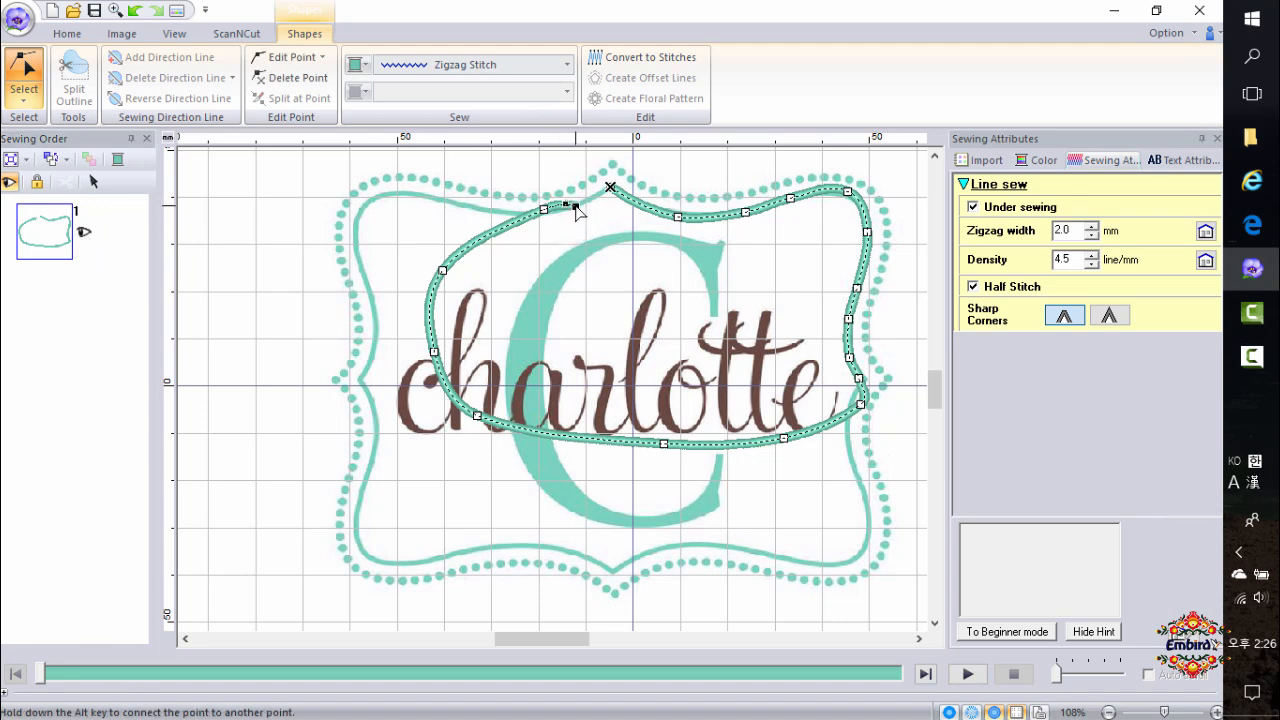
{"action": "key", "text": "alt"}
{"action": "left_click_drag", "start_coordinate": [610, 188], "coordinate": [610, 187]}
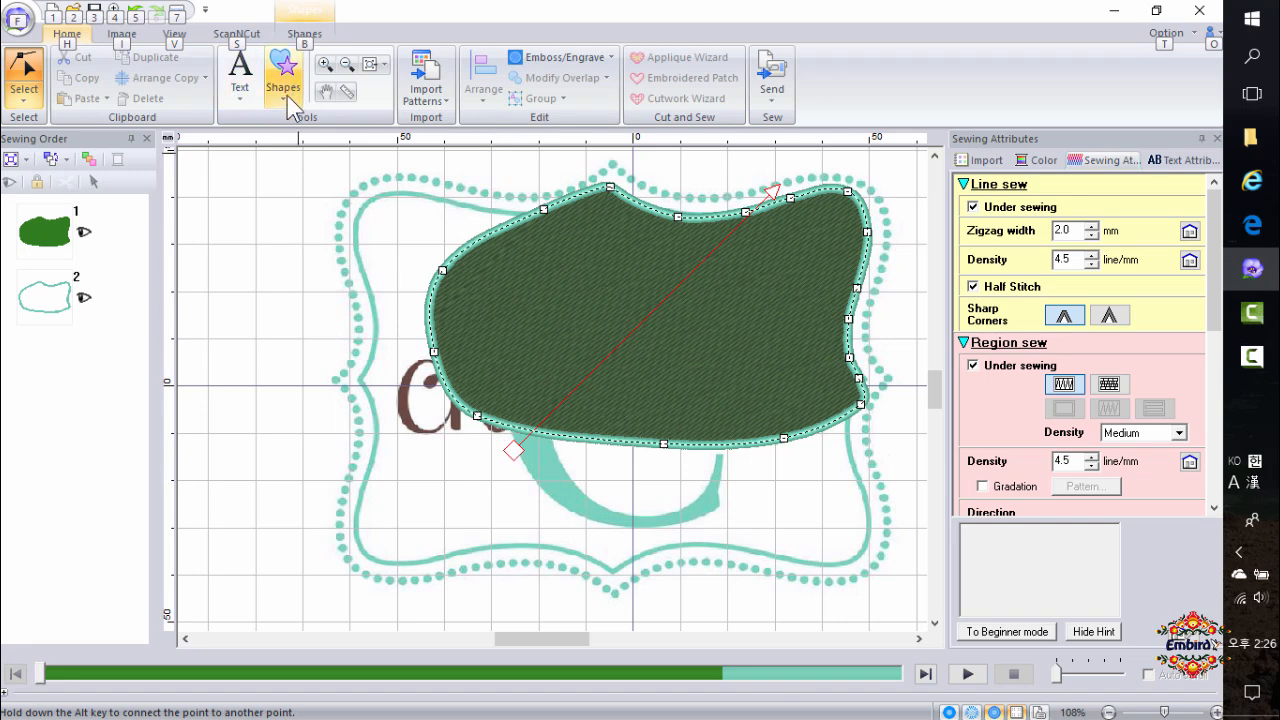
Set the closed shape's region sewing to Not Sewn (Region).
{"action": "left_click", "coordinate": [313, 40]}
{"action": "left_click", "coordinate": [309, 36]}
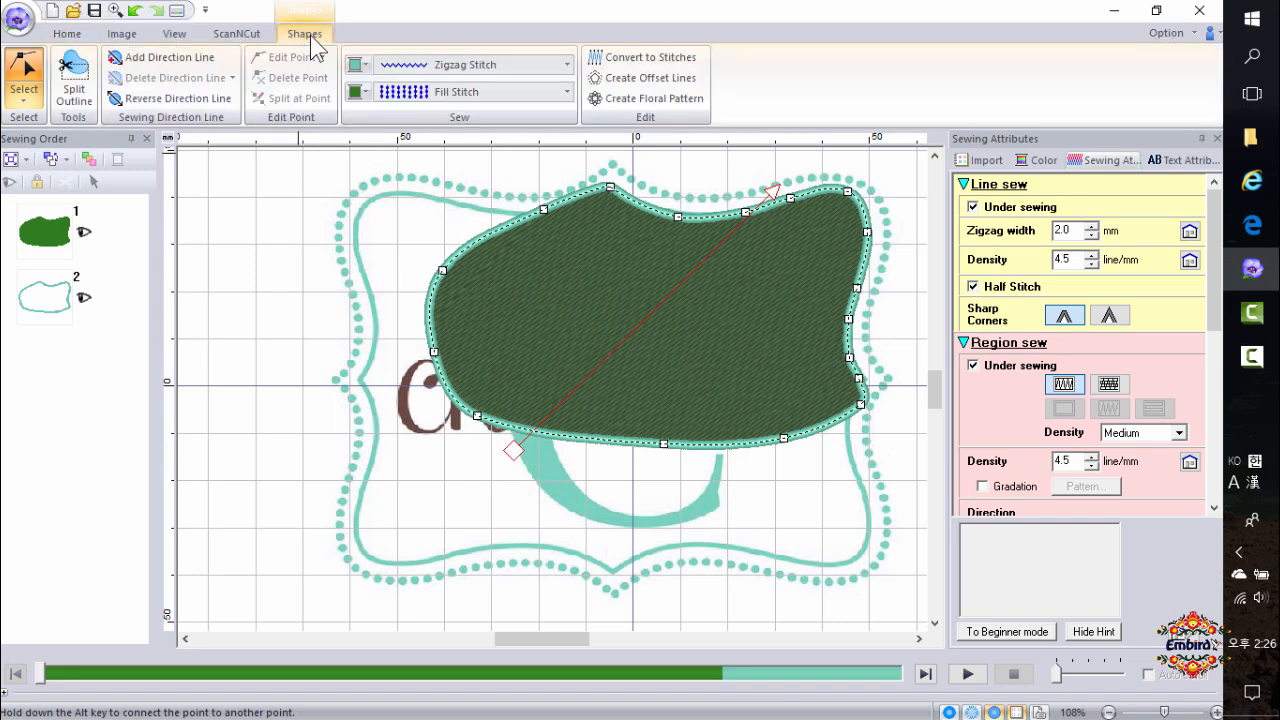
{"action": "left_click", "coordinate": [417, 100]}
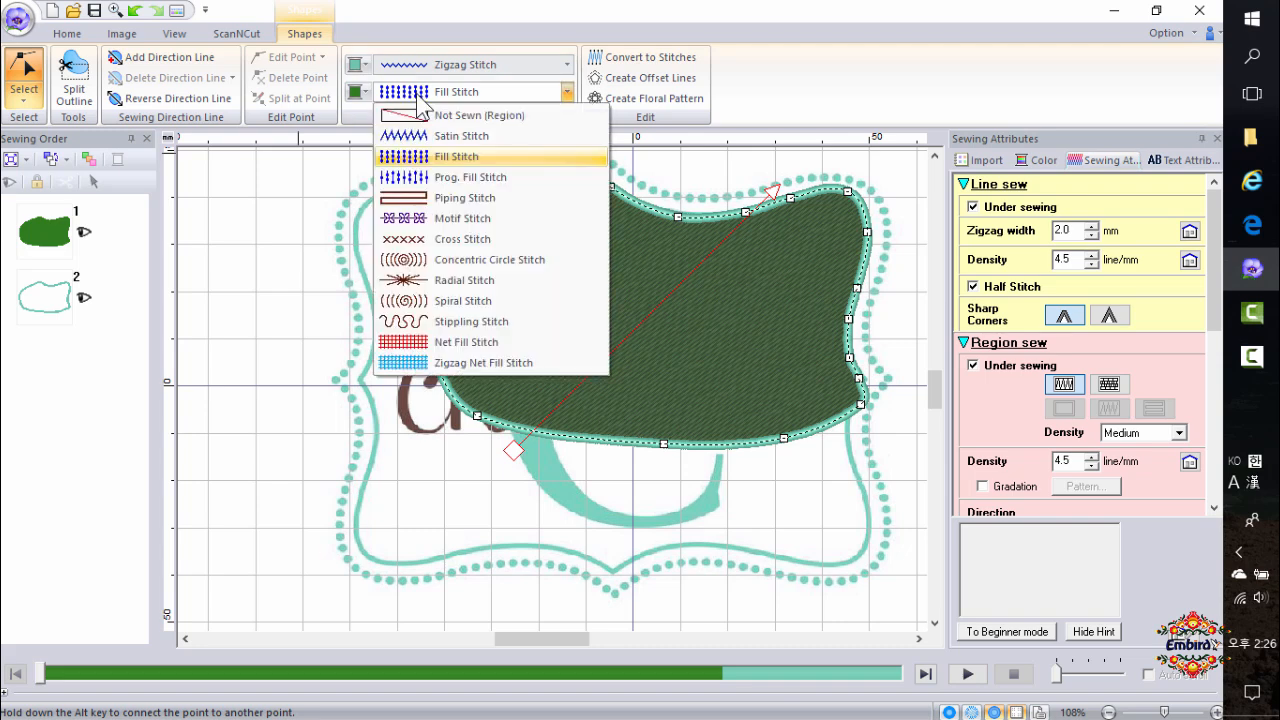
{"action": "left_click", "coordinate": [432, 115]}
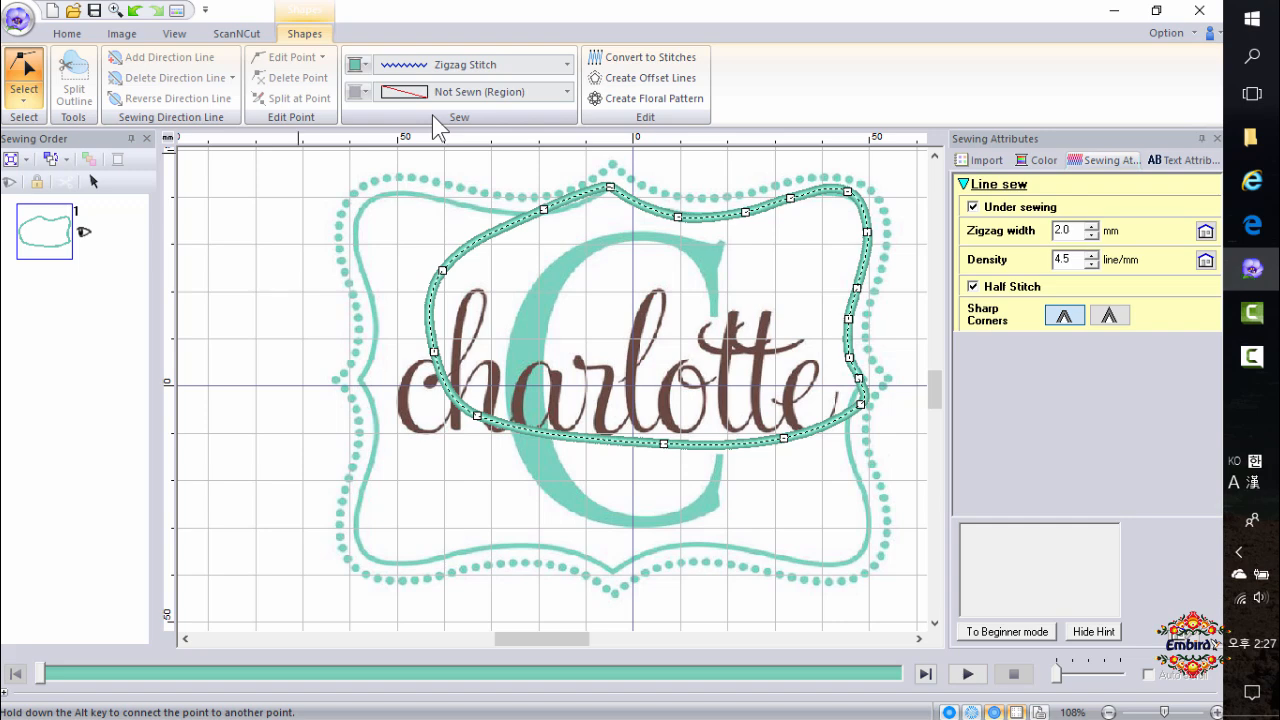
Try Satin Stitch as the region sewing and return it to Not Sewn (Region).
{"action": "left_click", "coordinate": [412, 93]}
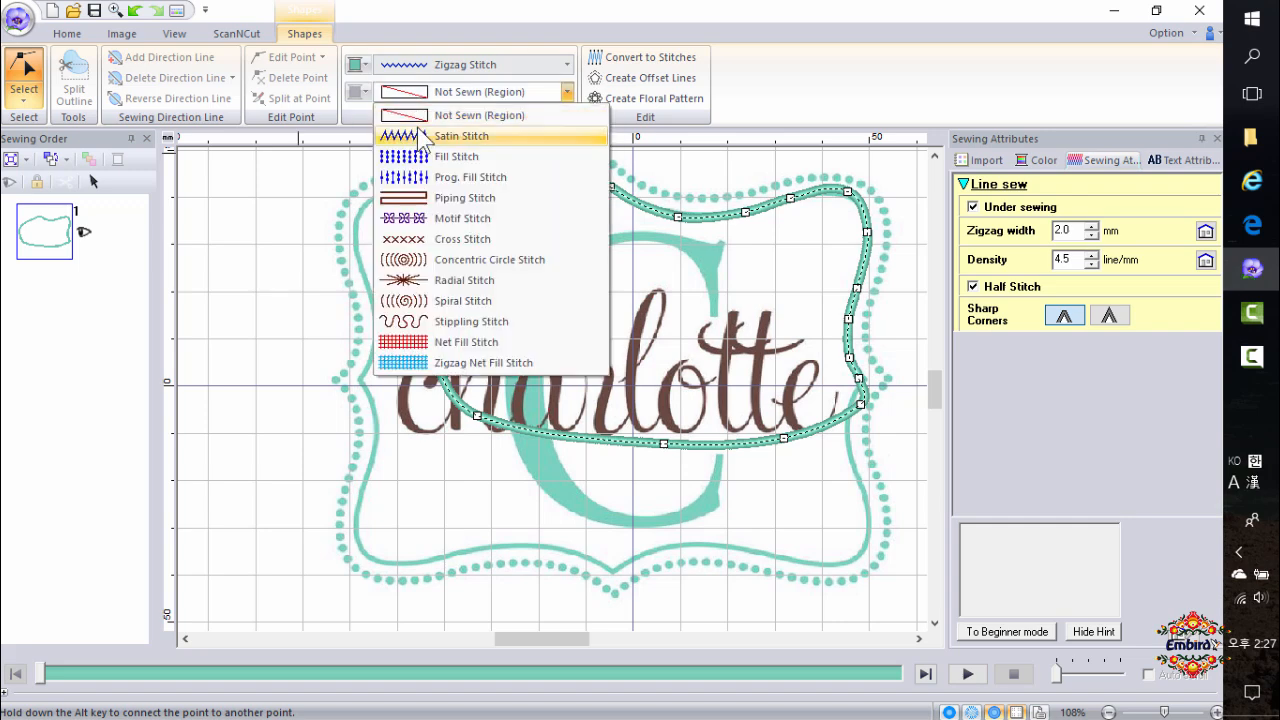
{"action": "left_click", "coordinate": [417, 129]}
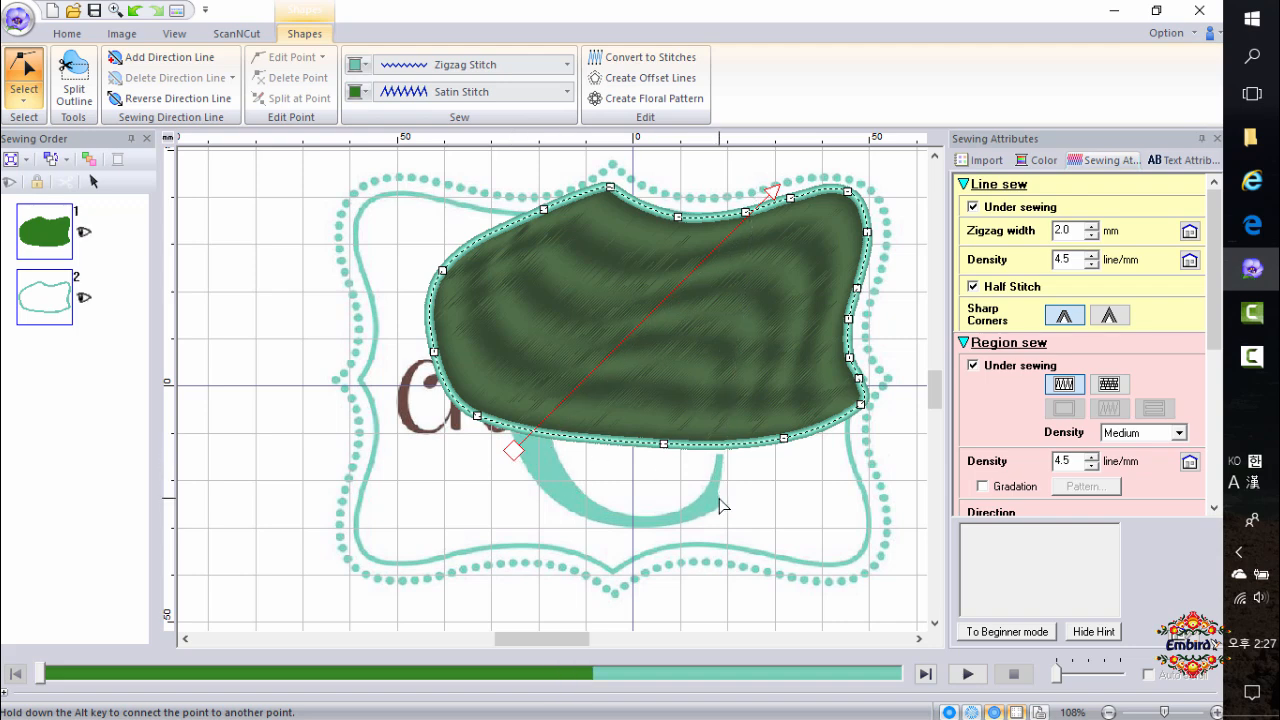
{"action": "left_click_drag", "start_coordinate": [719, 497], "coordinate": [585, 469]}
{"action": "left_click", "coordinate": [470, 91]}
{"action": "left_click", "coordinate": [464, 114]}
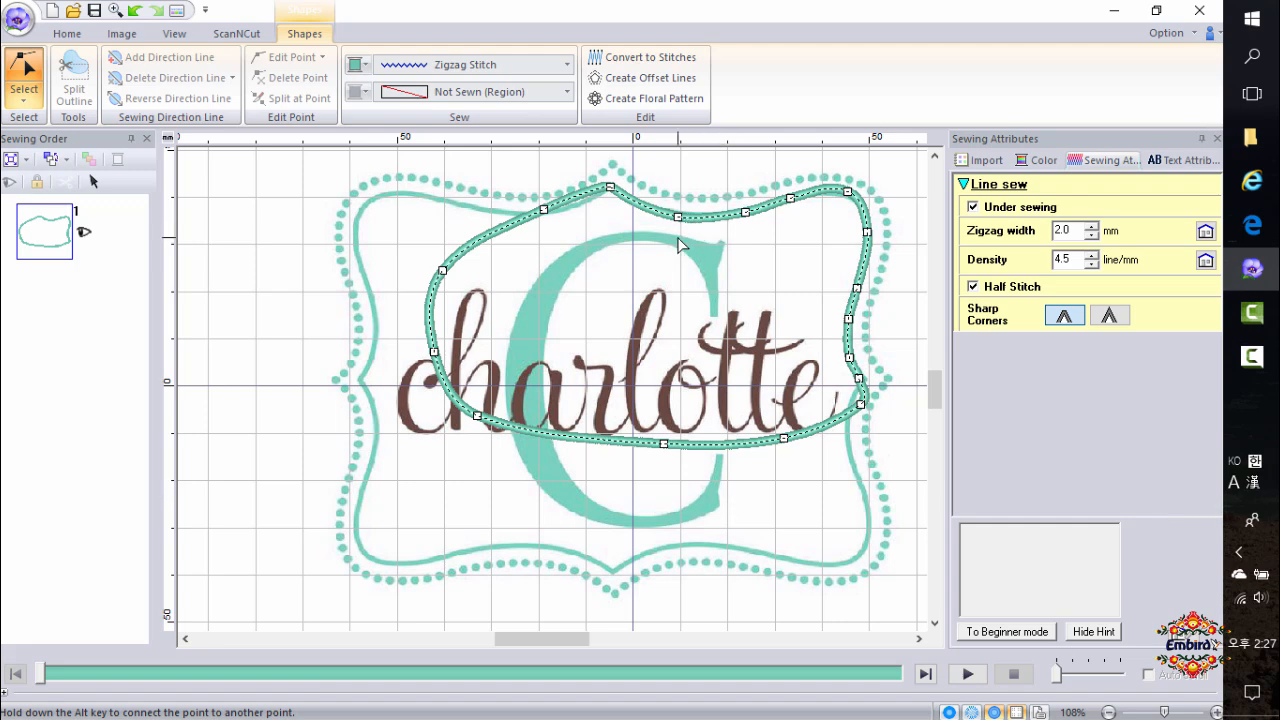
Select the closed outline shape around the inner frame and delete it.
{"action": "left_click", "coordinate": [24, 92]}
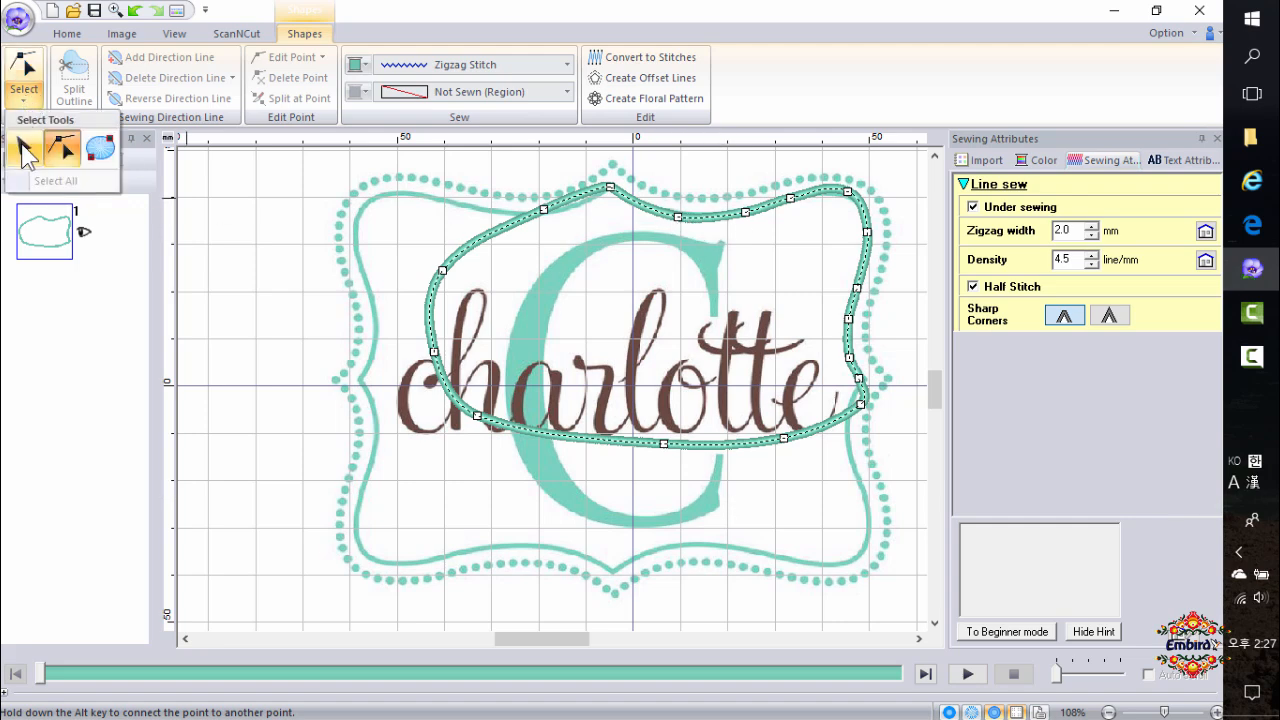
{"action": "left_click", "coordinate": [82, 158]}
{"action": "left_click", "coordinate": [603, 208]}
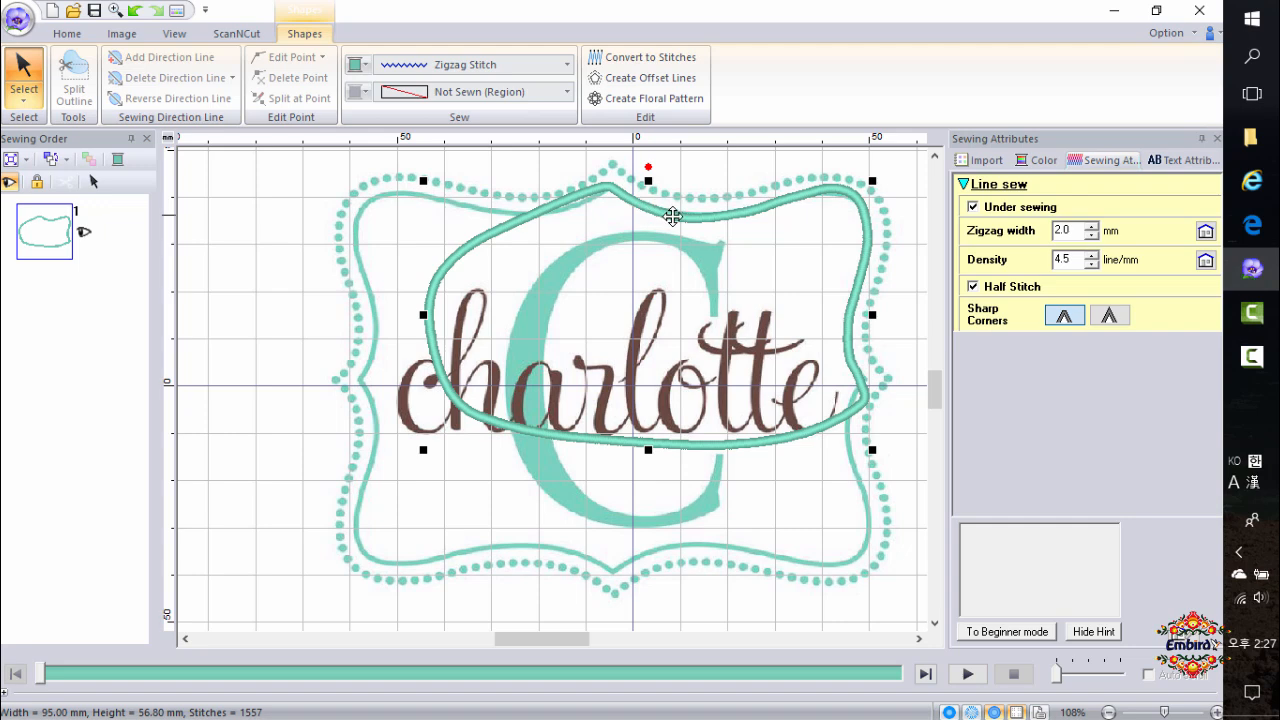
{"action": "key", "text": "Delete"}
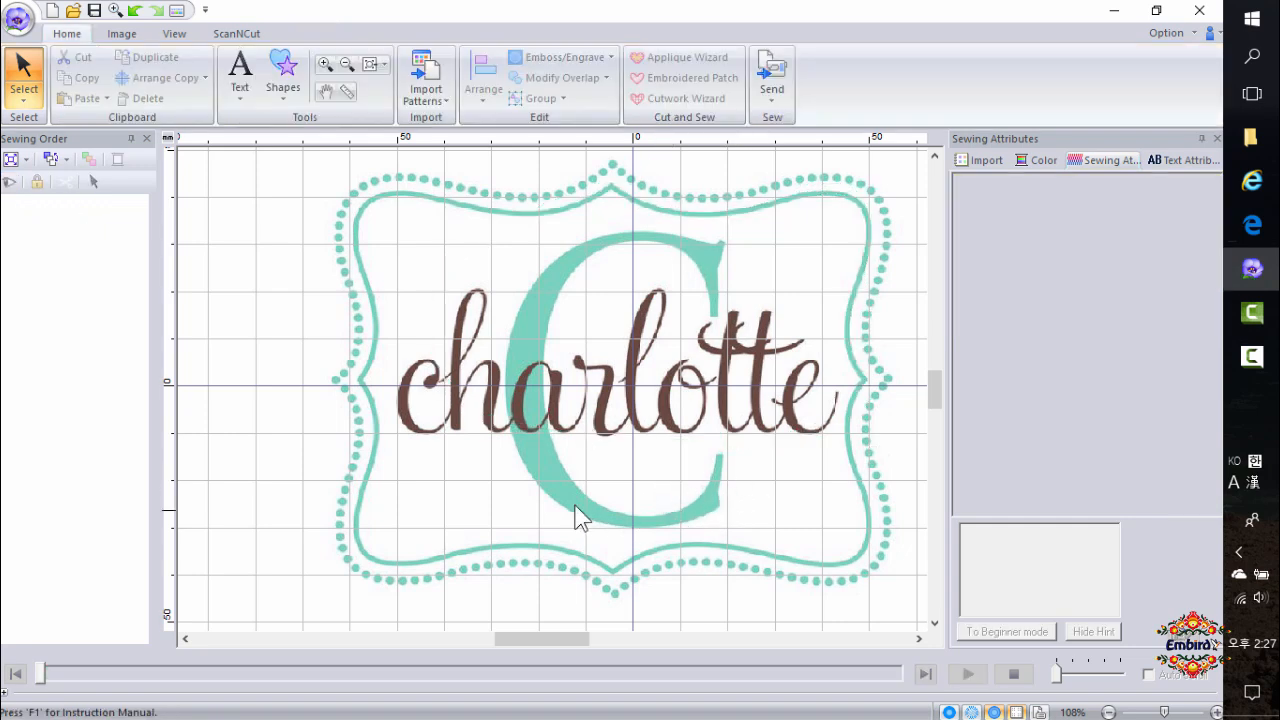
Draw a Straight Block manual punch shape as a bent satin band to the left of the frame.
{"action": "left_click", "coordinate": [286, 87]}
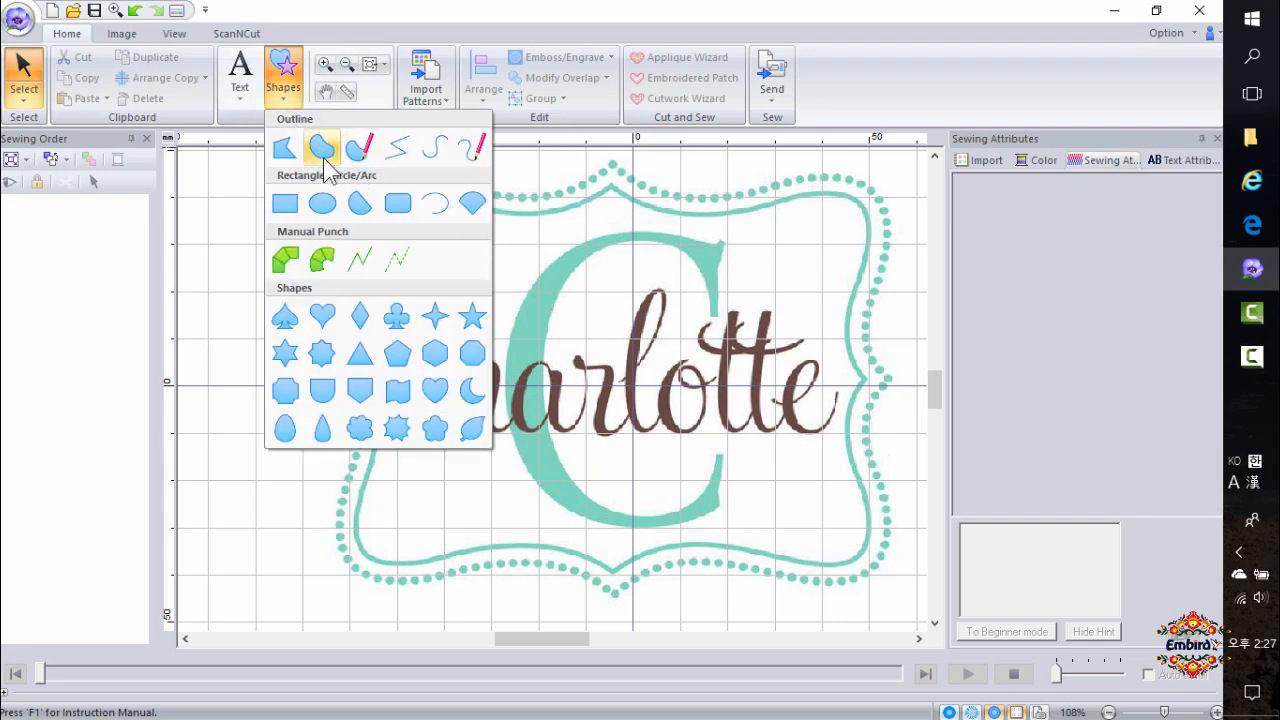
{"action": "left_click", "coordinate": [285, 262]}
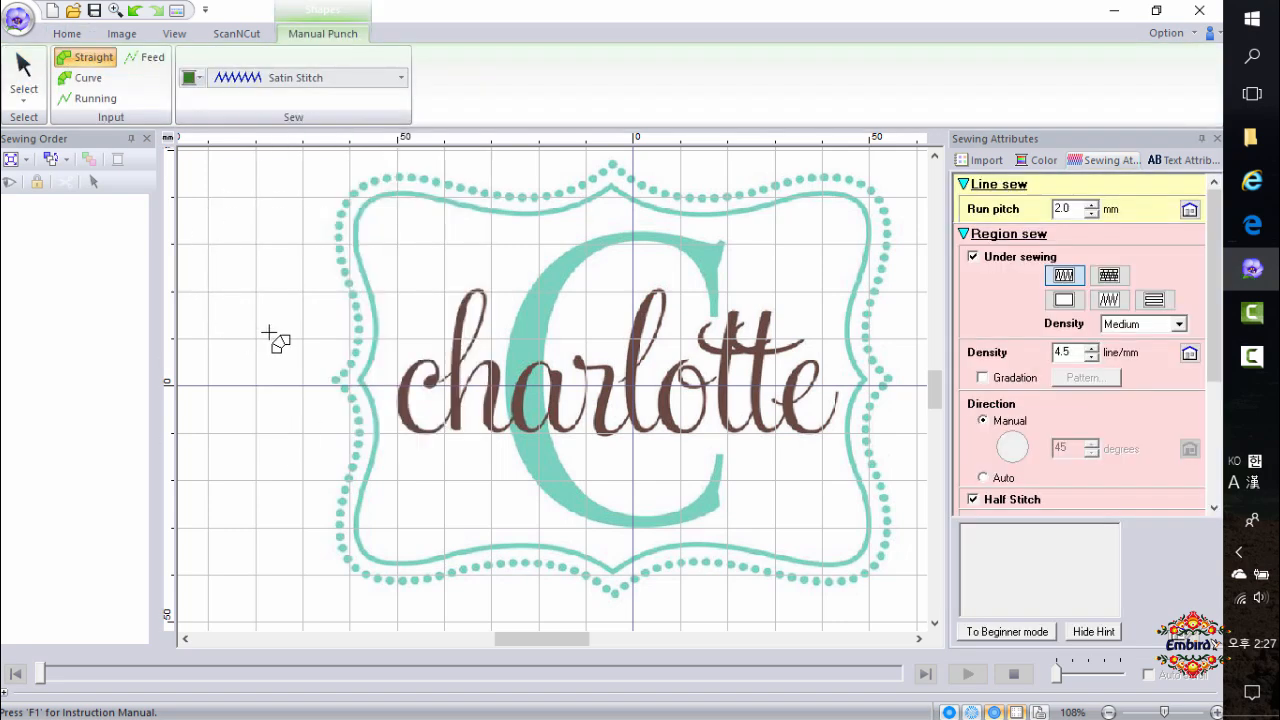
{"action": "left_click", "coordinate": [237, 312]}
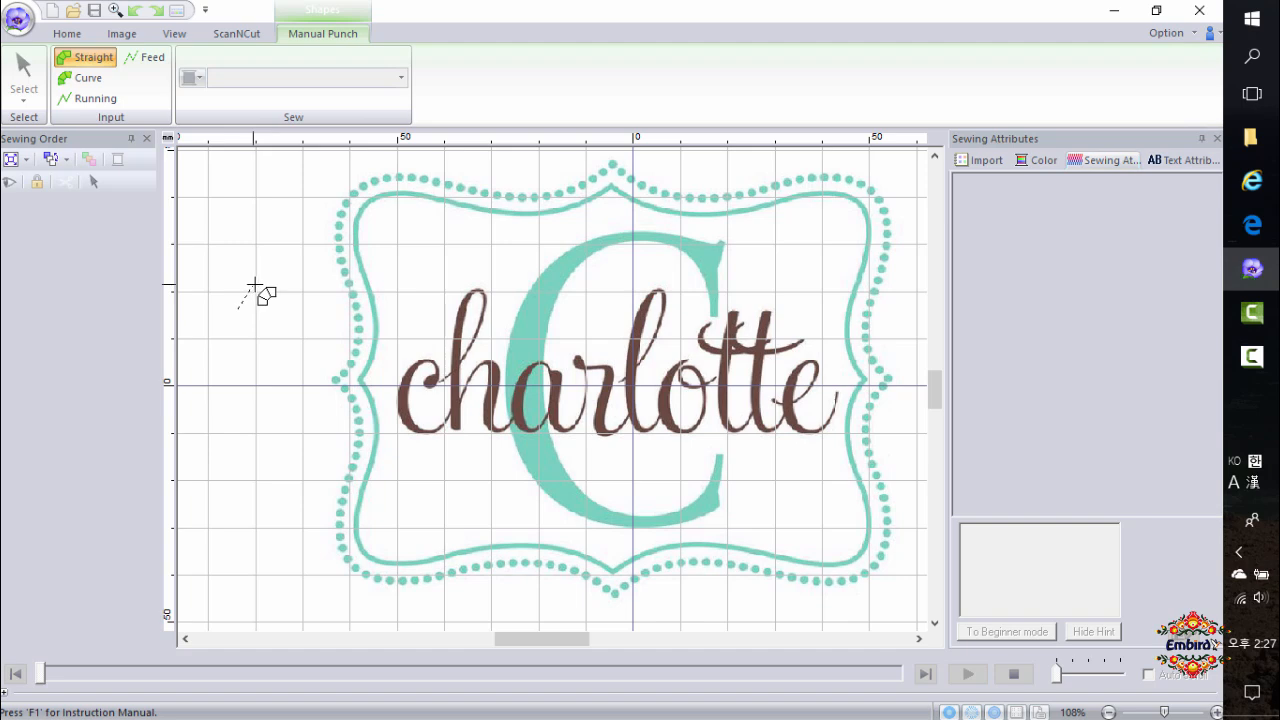
{"action": "left_click", "coordinate": [254, 286]}
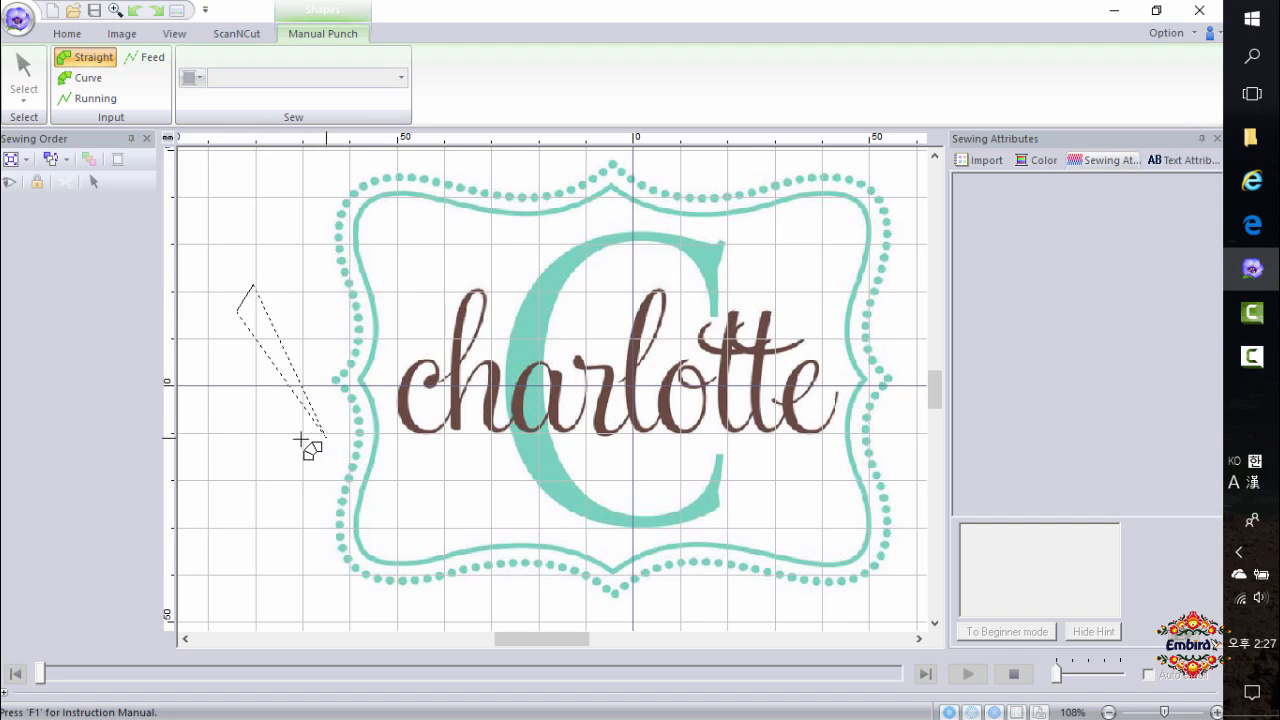
{"action": "left_click", "coordinate": [265, 367]}
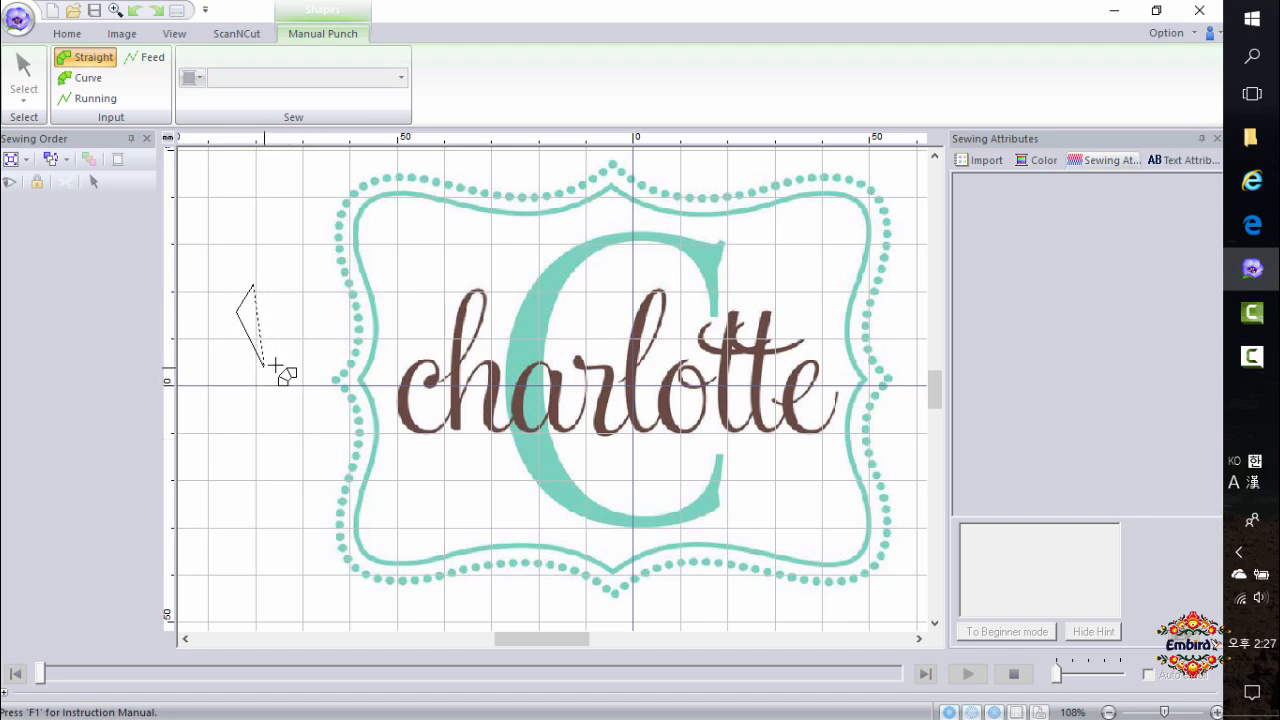
{"action": "left_click", "coordinate": [285, 350]}
{"action": "left_click", "coordinate": [271, 442]}
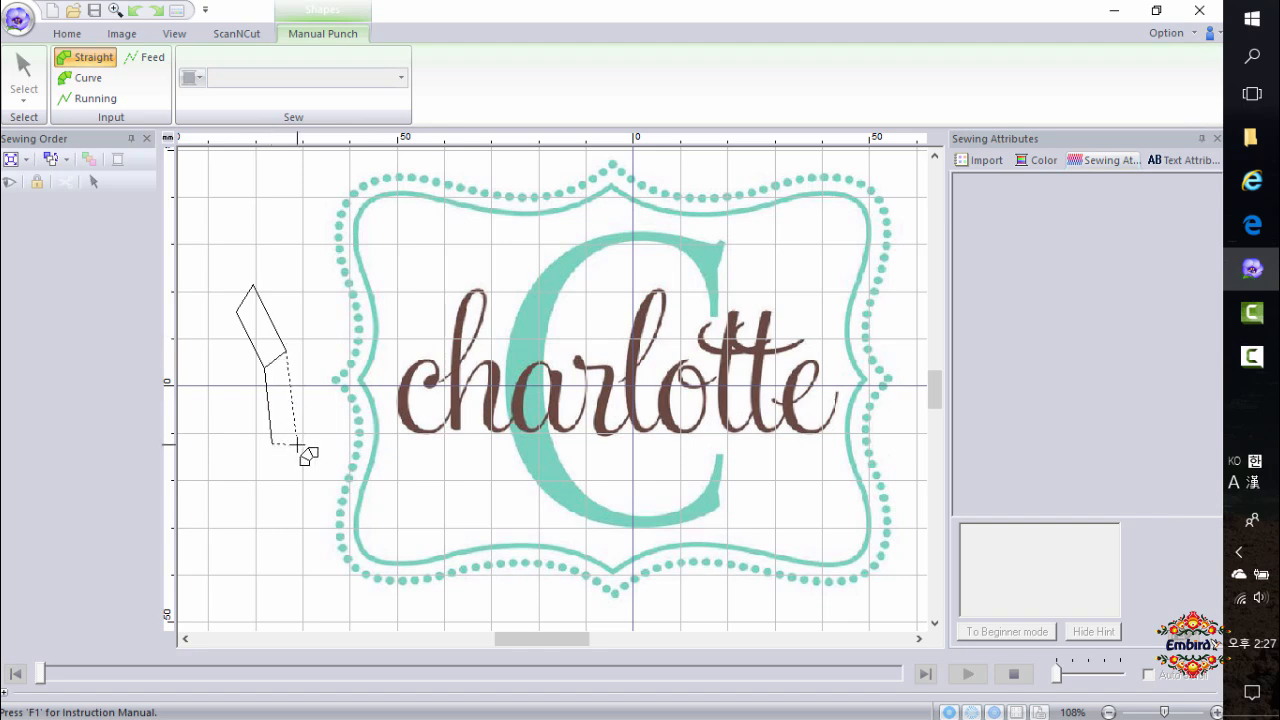
{"action": "left_click", "coordinate": [297, 437]}
{"action": "left_click", "coordinate": [233, 495]}
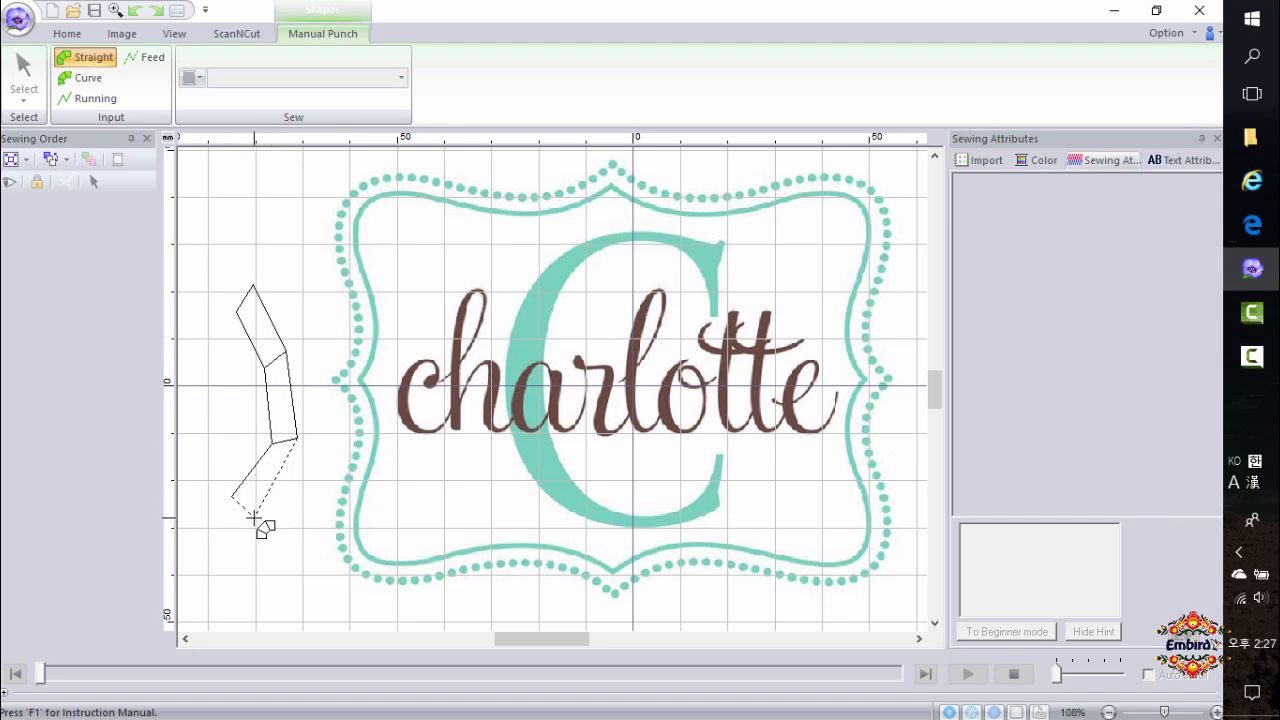
{"action": "left_click", "coordinate": [260, 522]}
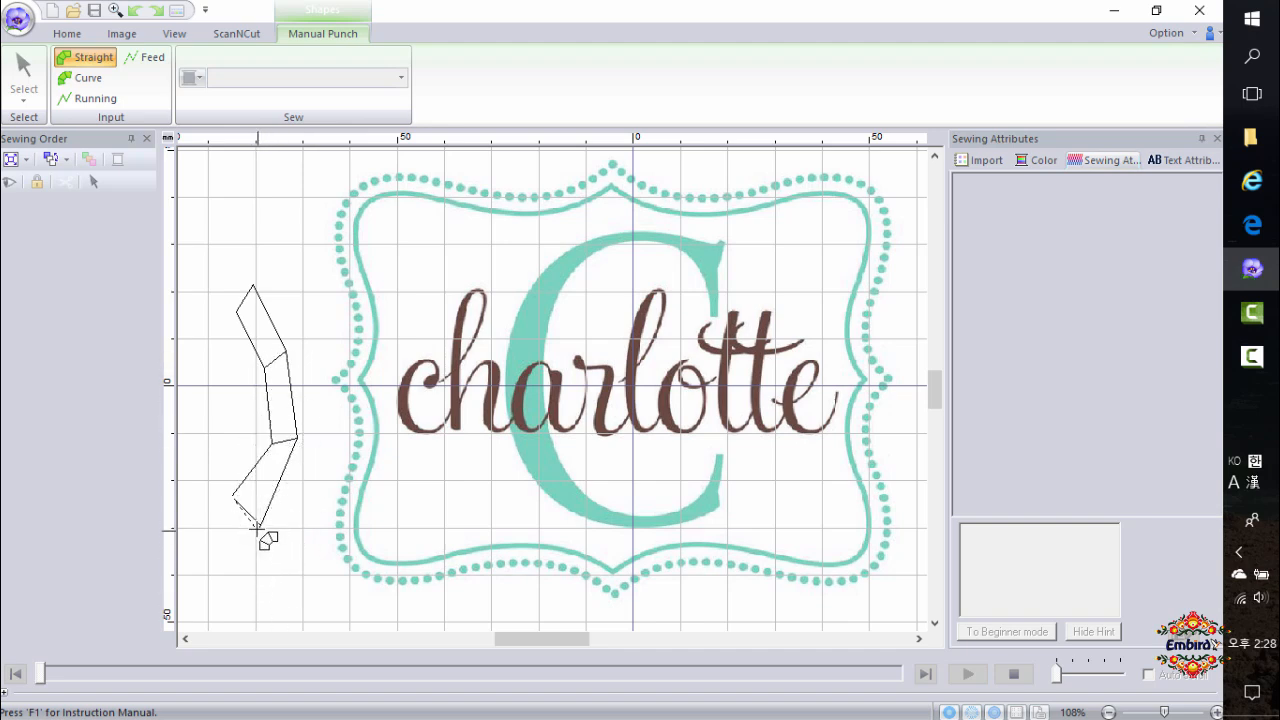
{"action": "double_click", "coordinate": [254, 521]}
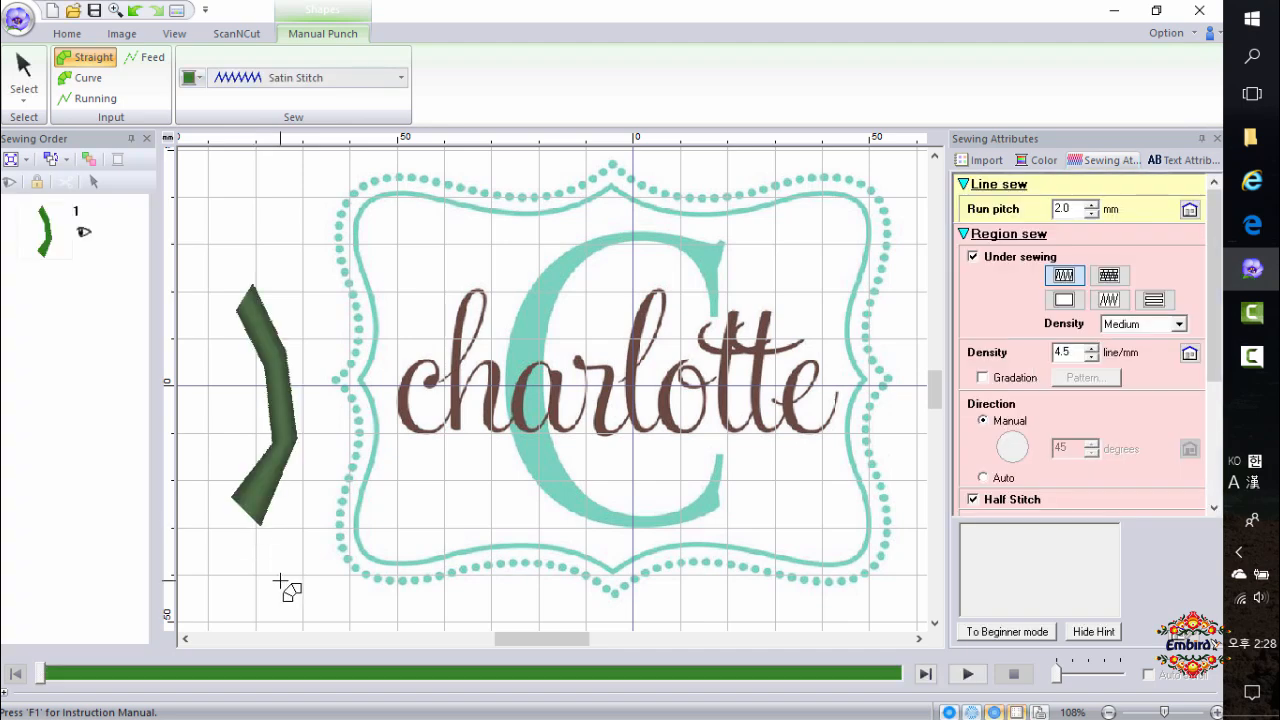
Show the block's sewing direction lines and reposition the bottom direction line.
{"action": "left_click", "coordinate": [26, 100]}
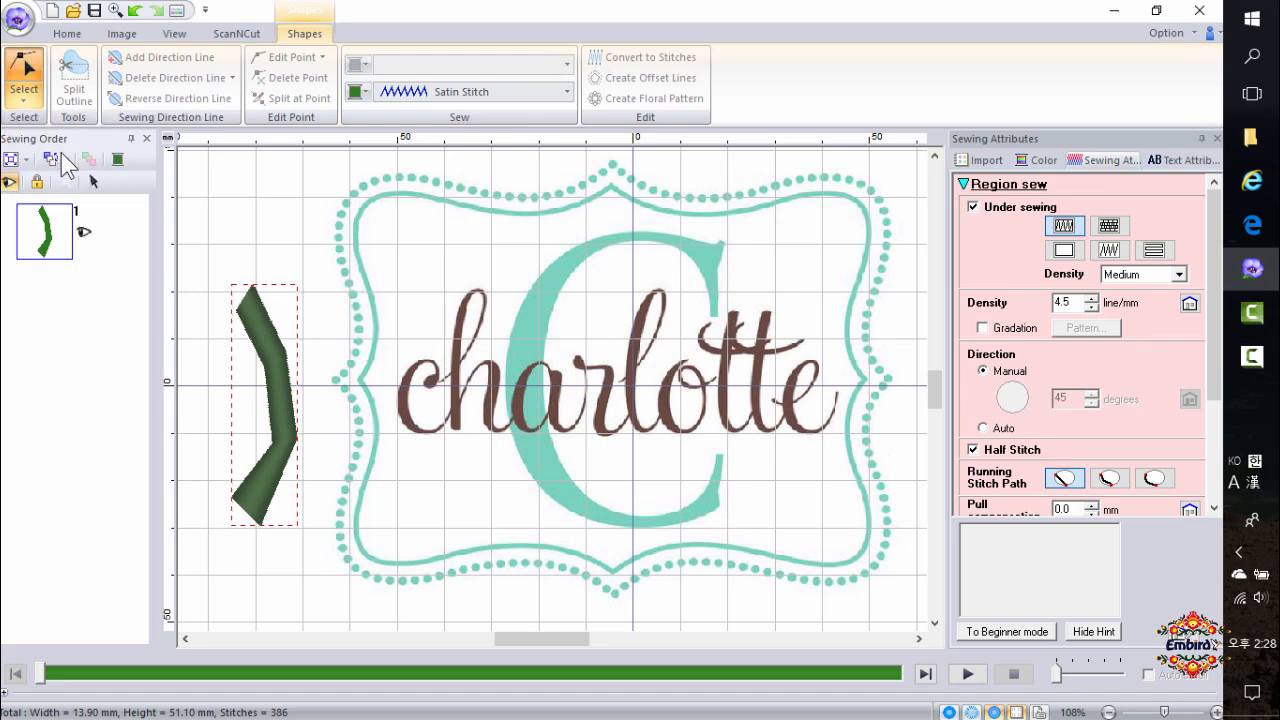
{"action": "left_click", "coordinate": [262, 520]}
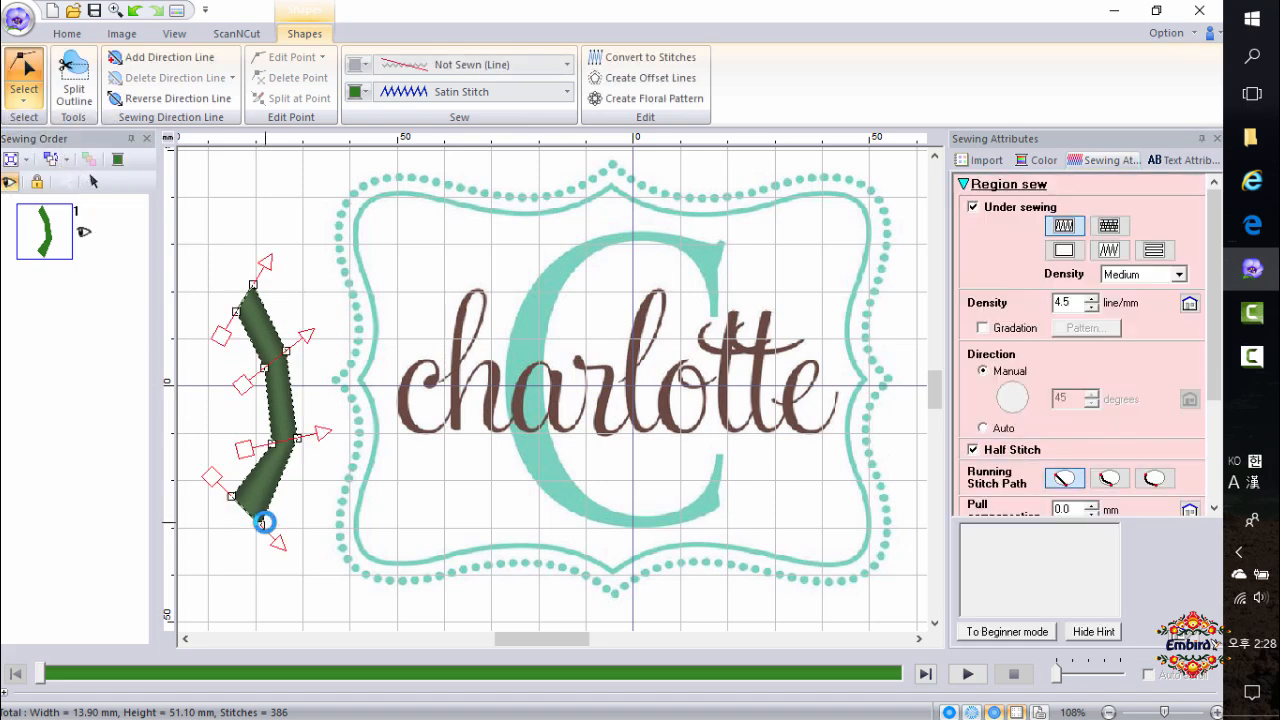
{"action": "left_click", "coordinate": [309, 341]}
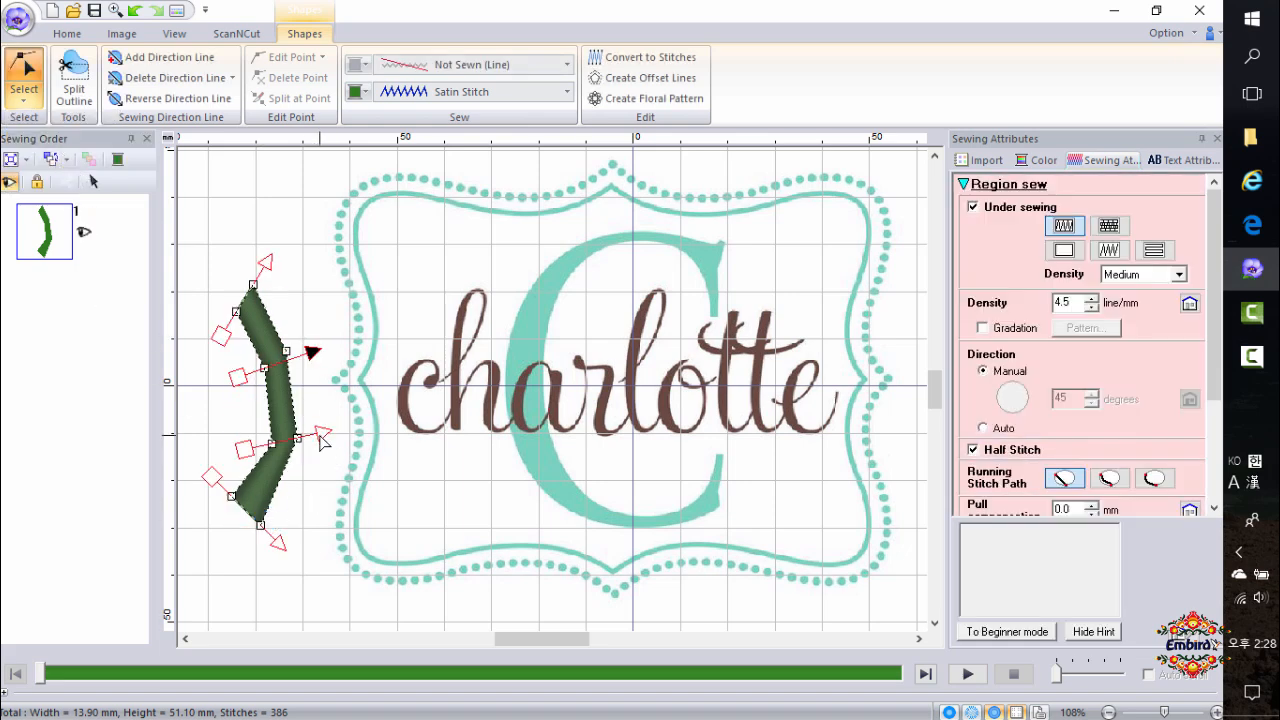
{"action": "left_click_drag", "start_coordinate": [279, 543], "coordinate": [292, 520]}
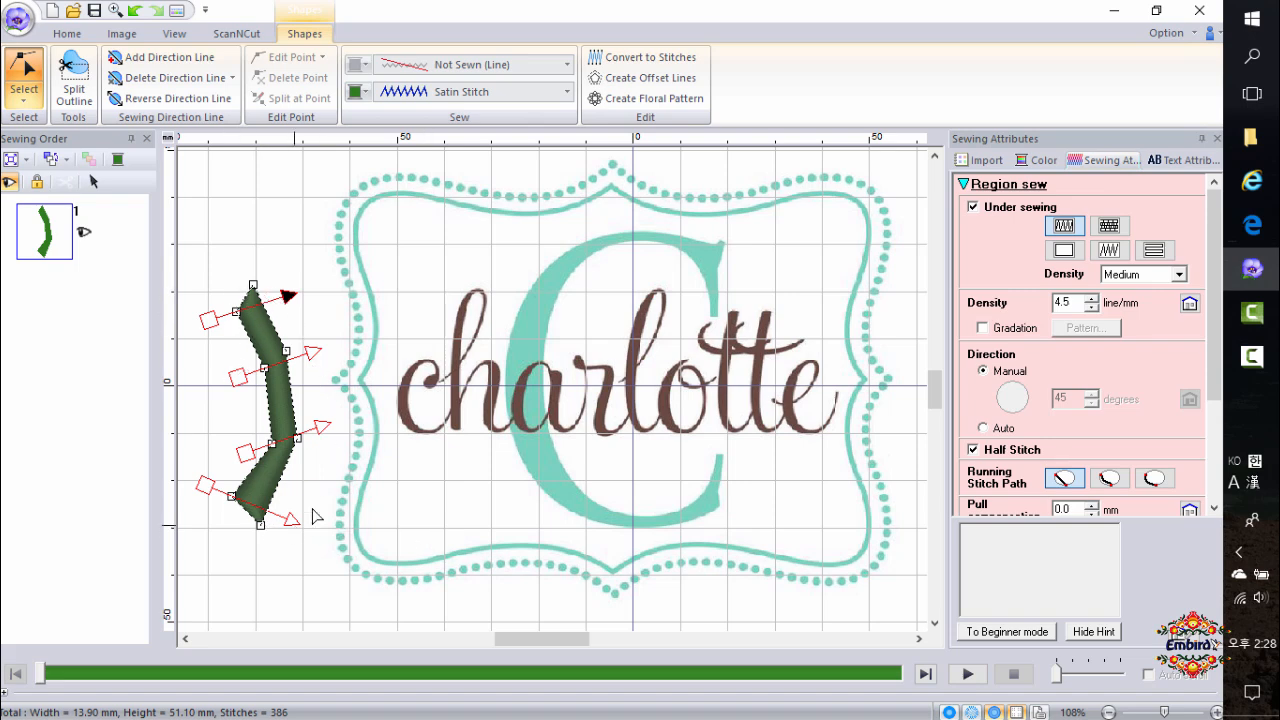
Set the block's region sewing to Fill Stitch and switch back to the regular select tool.
{"action": "left_click", "coordinate": [474, 91]}
{"action": "left_click", "coordinate": [476, 153]}
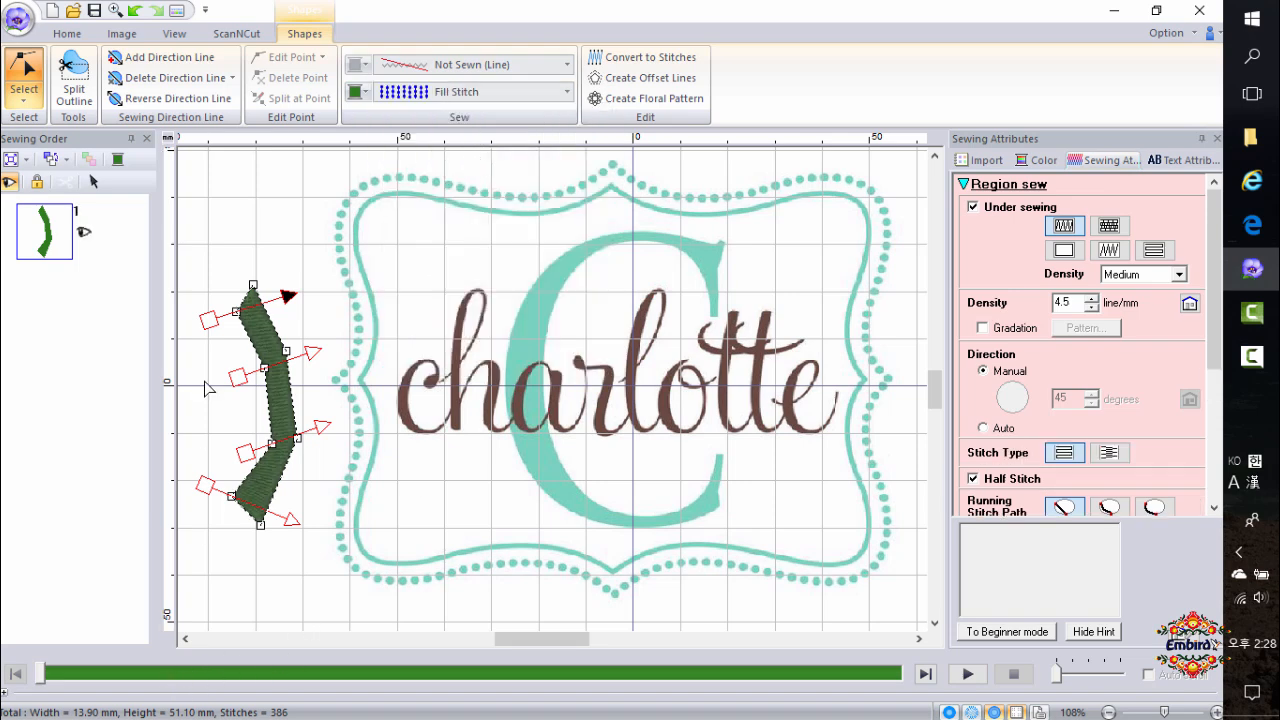
{"action": "left_click", "coordinate": [24, 95]}
{"action": "left_click", "coordinate": [33, 163]}
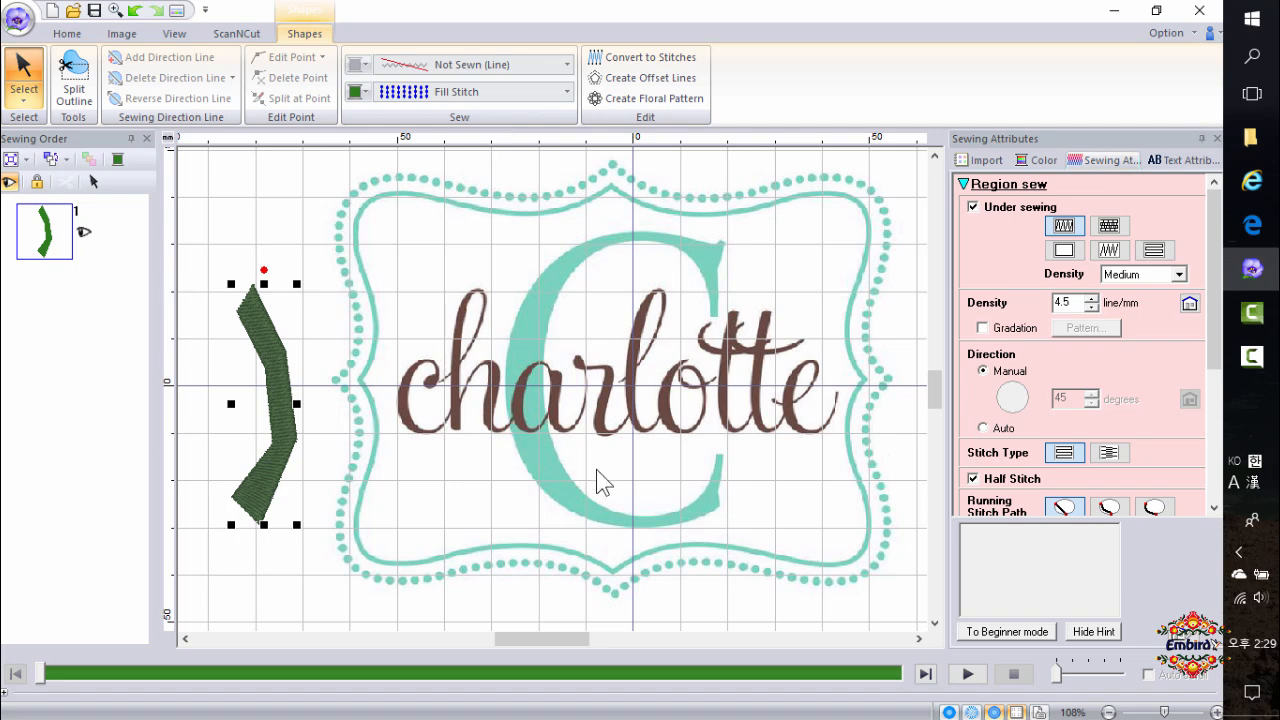
Trace the letter c of charlotte with a Curve Block manual punch shape, from its ball terminal around to the tail.
{"action": "left_click", "coordinate": [68, 36]}
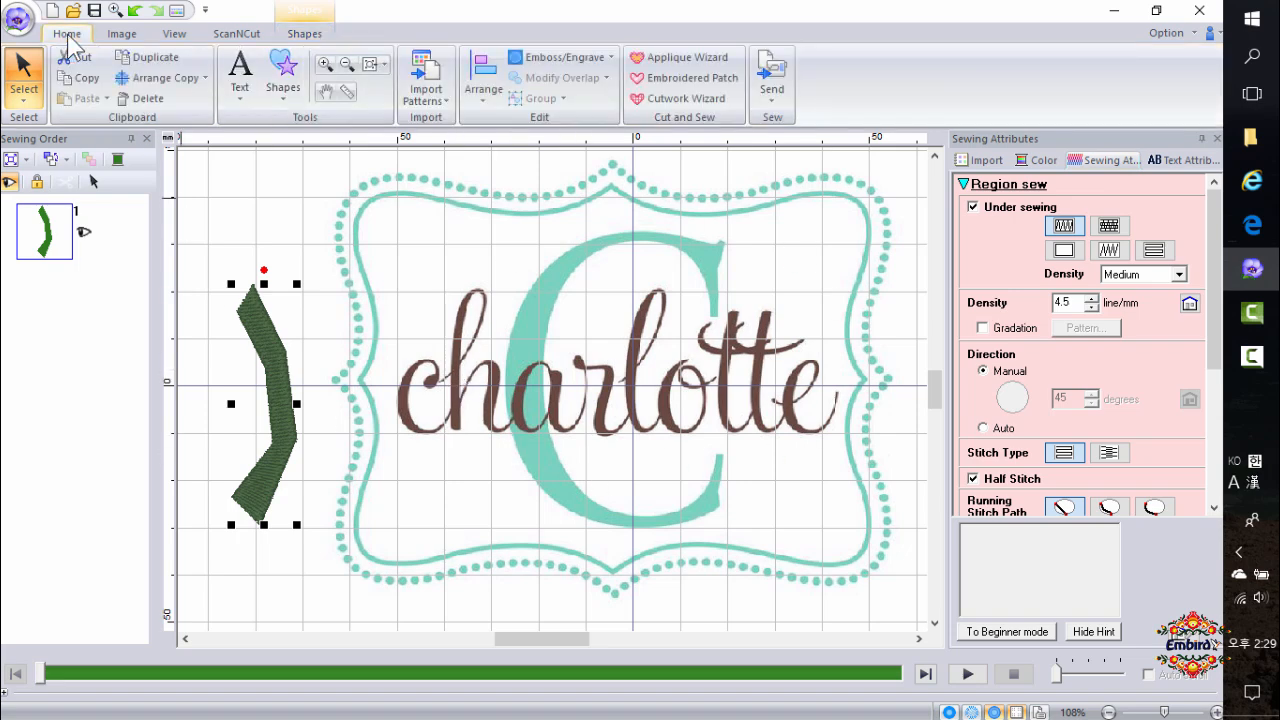
{"action": "left_click", "coordinate": [284, 95]}
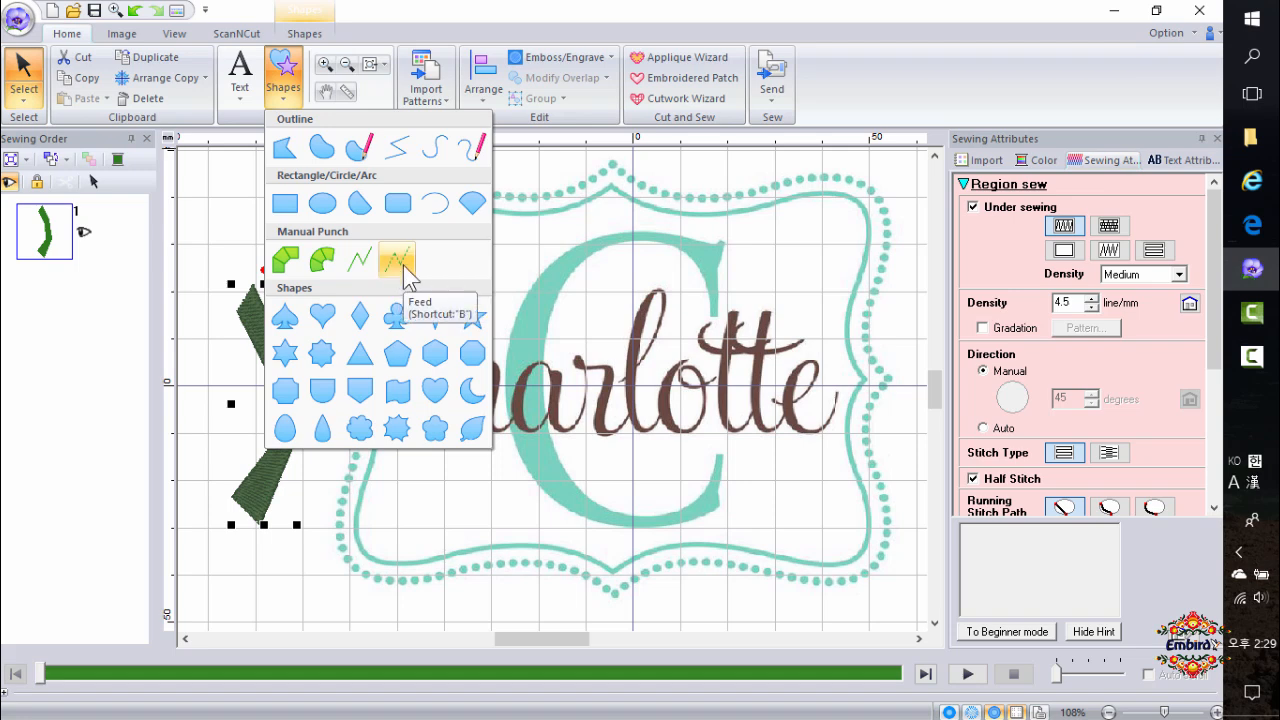
{"action": "left_click", "coordinate": [321, 262]}
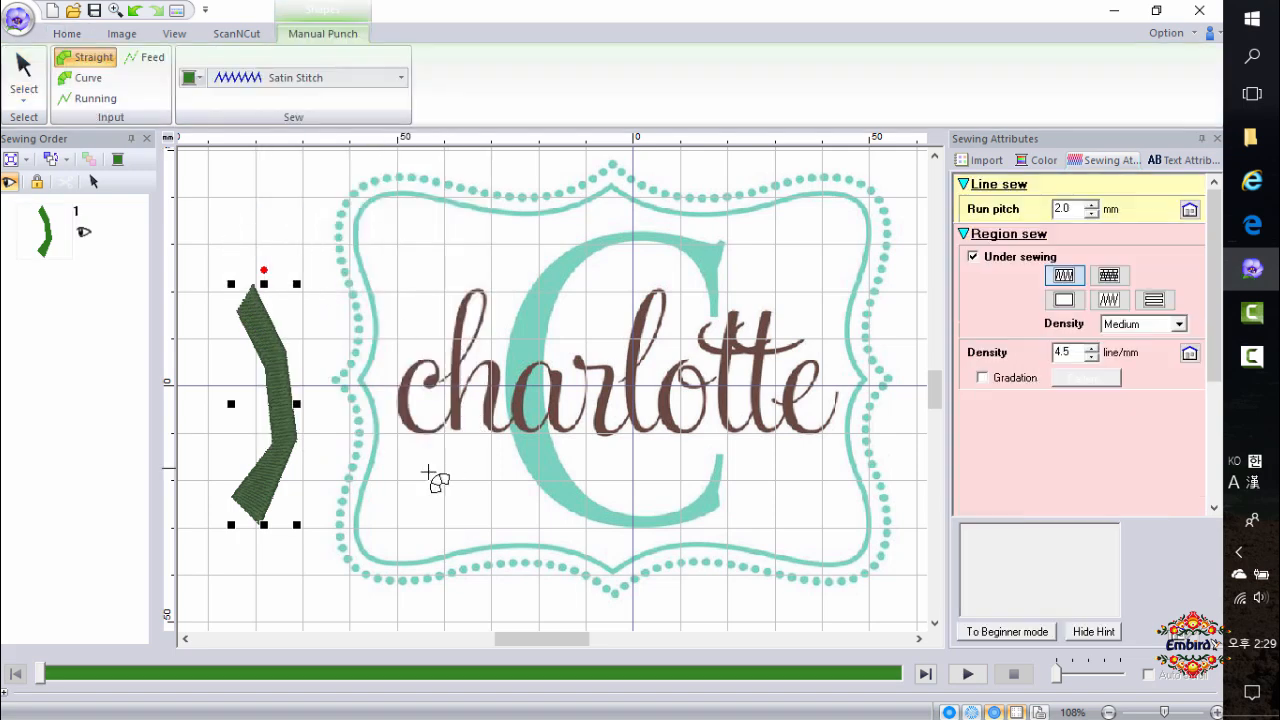
{"action": "scroll", "coordinate": [423, 408], "scroll_direction": "up", "scroll_amount": 2}
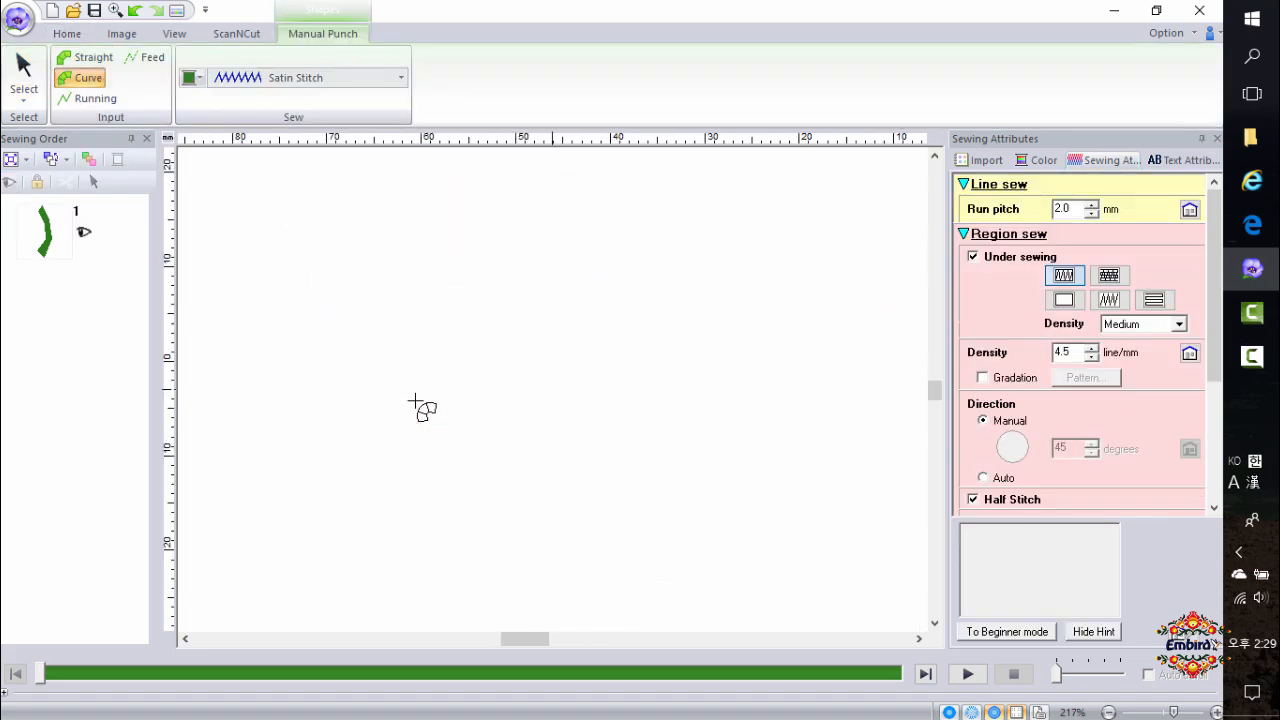
{"action": "scroll", "coordinate": [467, 377], "scroll_direction": "up", "scroll_amount": 3}
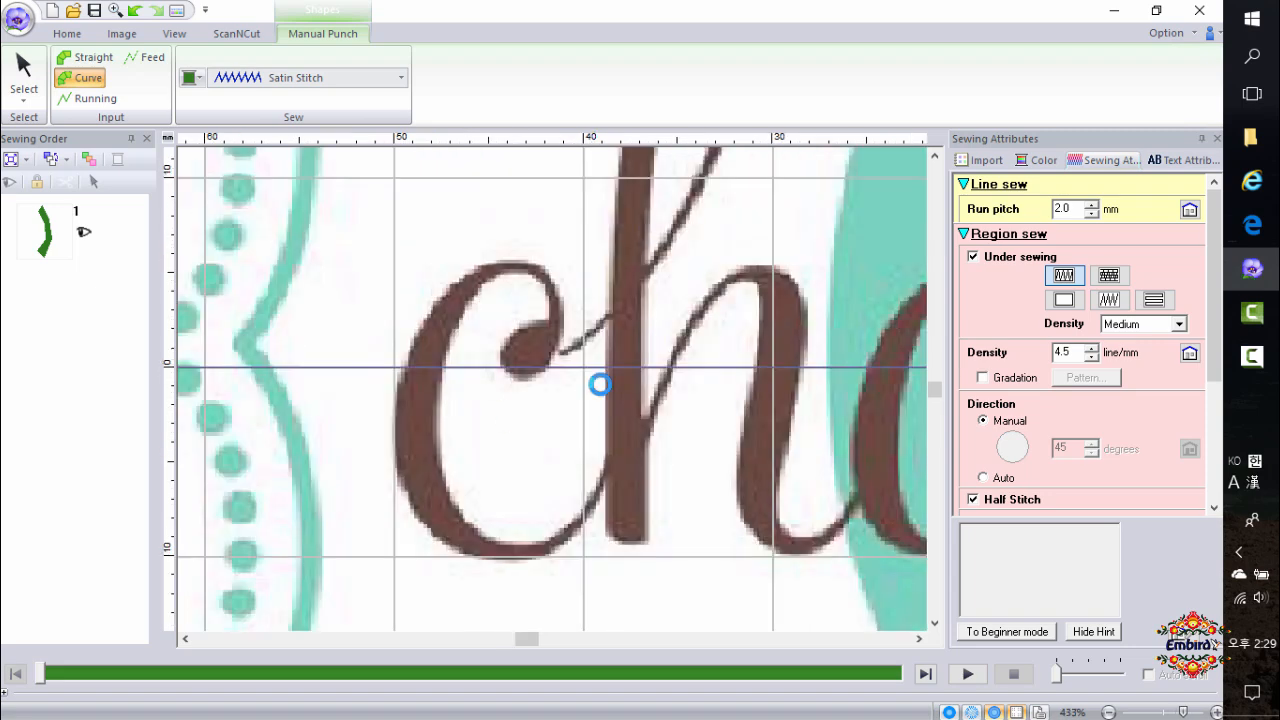
{"action": "scroll", "coordinate": [560, 400], "scroll_direction": "up", "scroll_amount": 3}
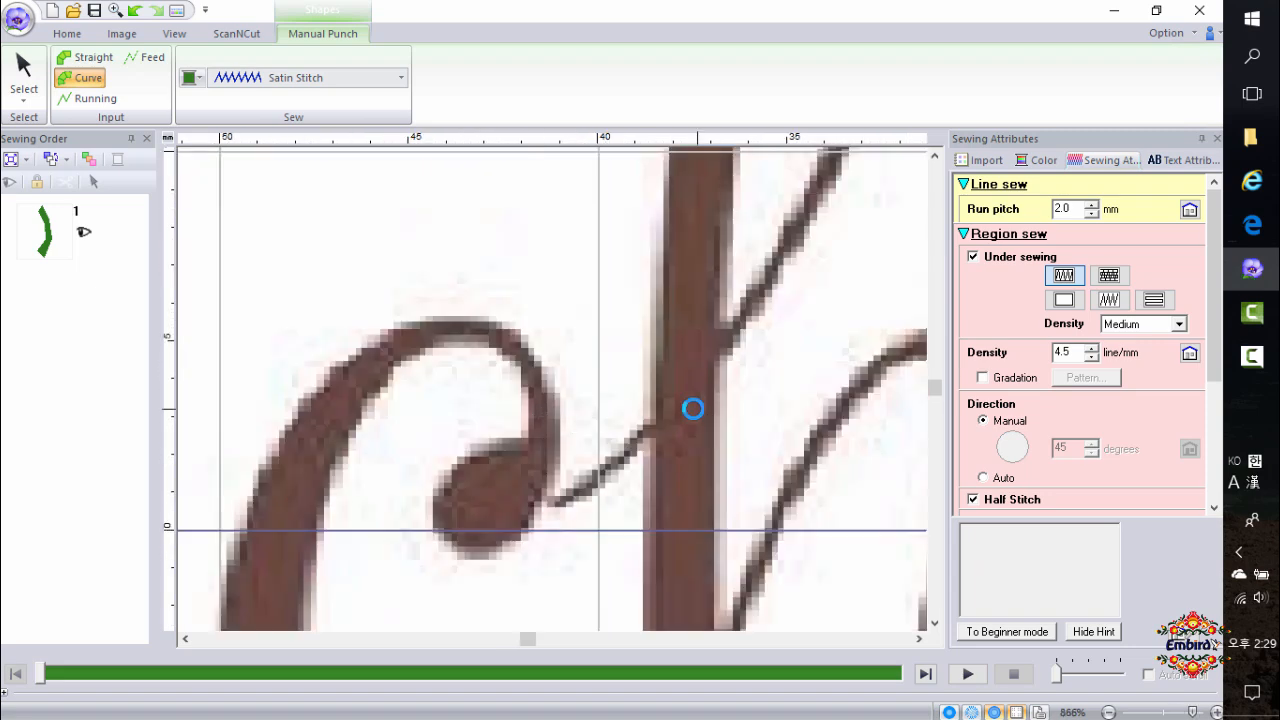
{"action": "scroll", "coordinate": [940, 395], "scroll_direction": "down", "scroll_amount": 3}
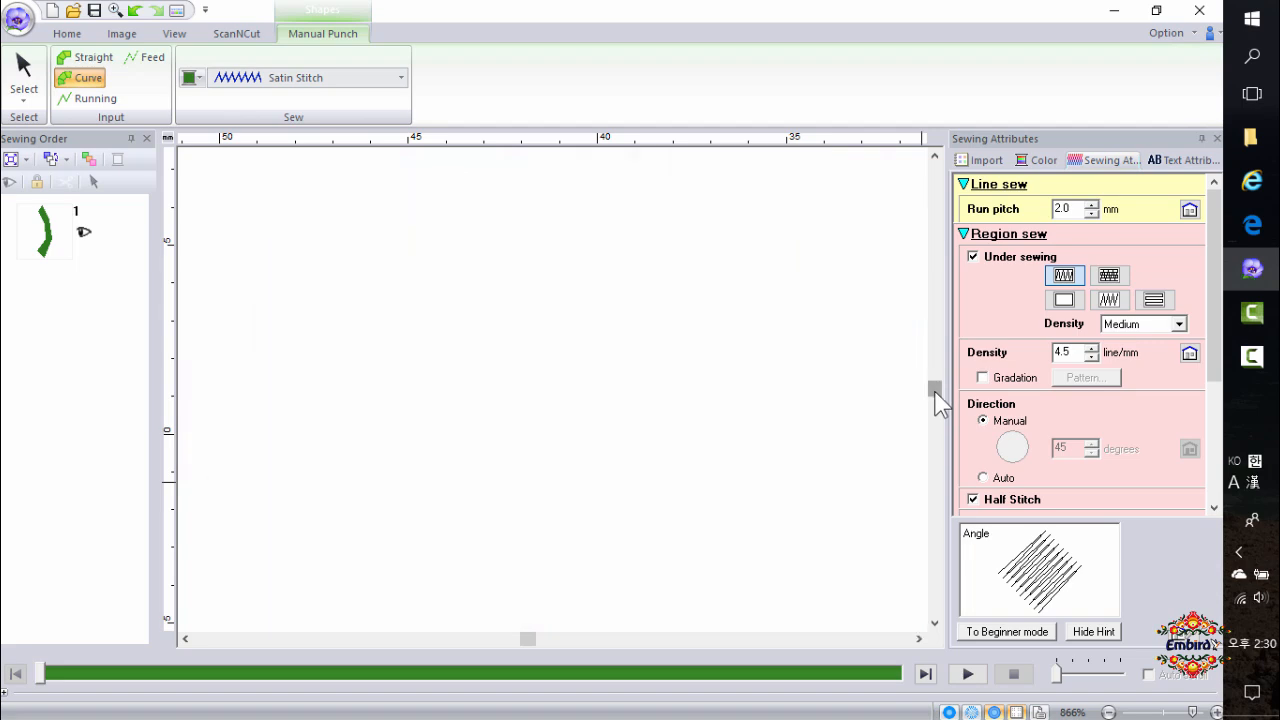
{"action": "left_click", "coordinate": [934, 622]}
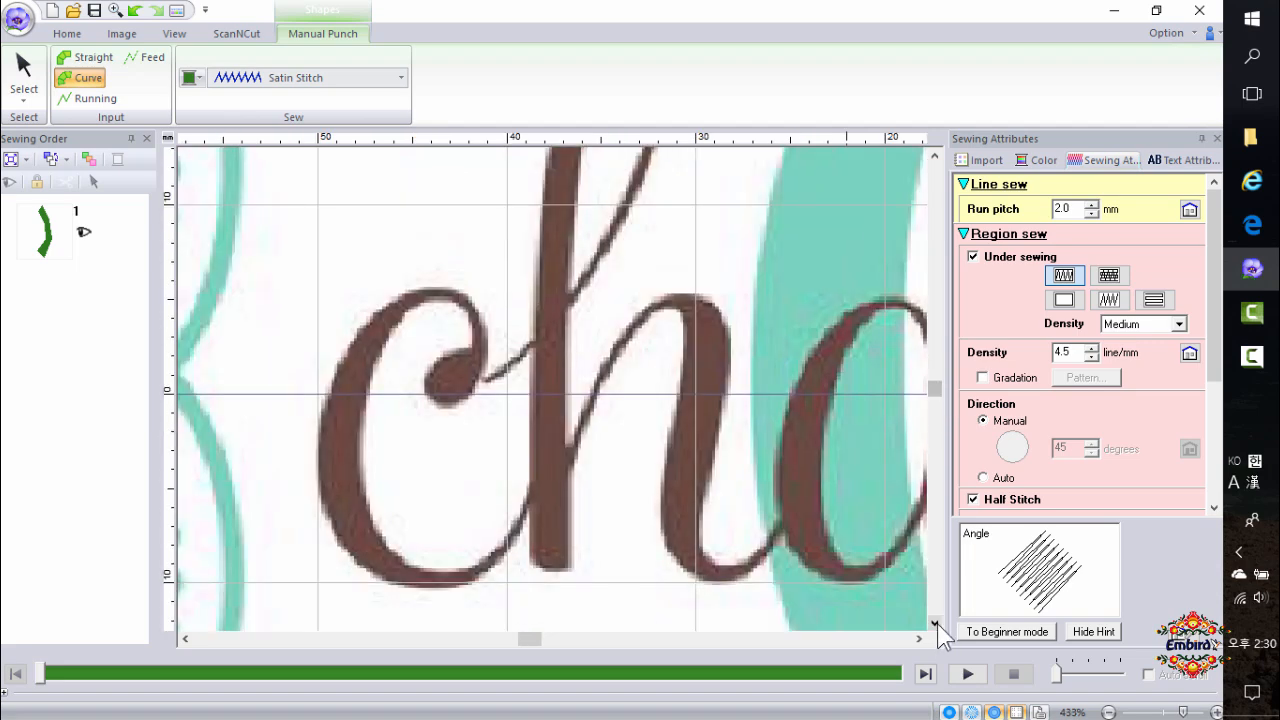
{"action": "left_click", "coordinate": [934, 622]}
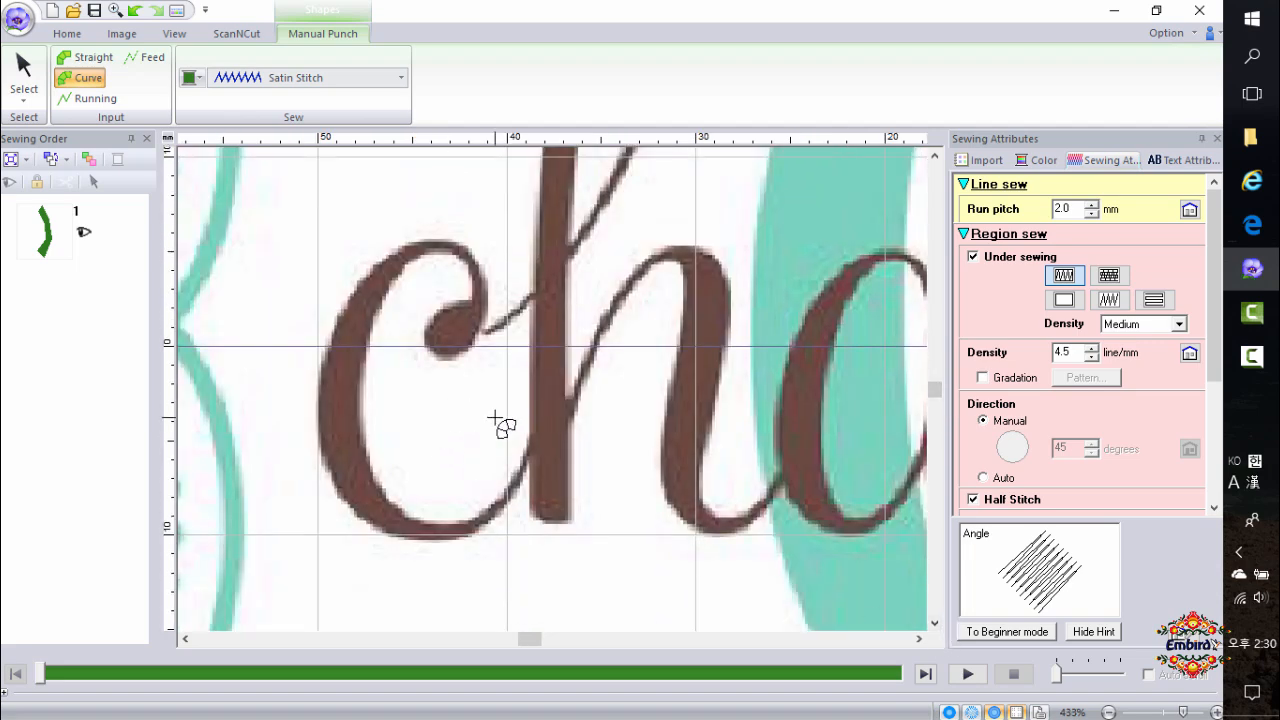
{"action": "left_click", "coordinate": [428, 347]}
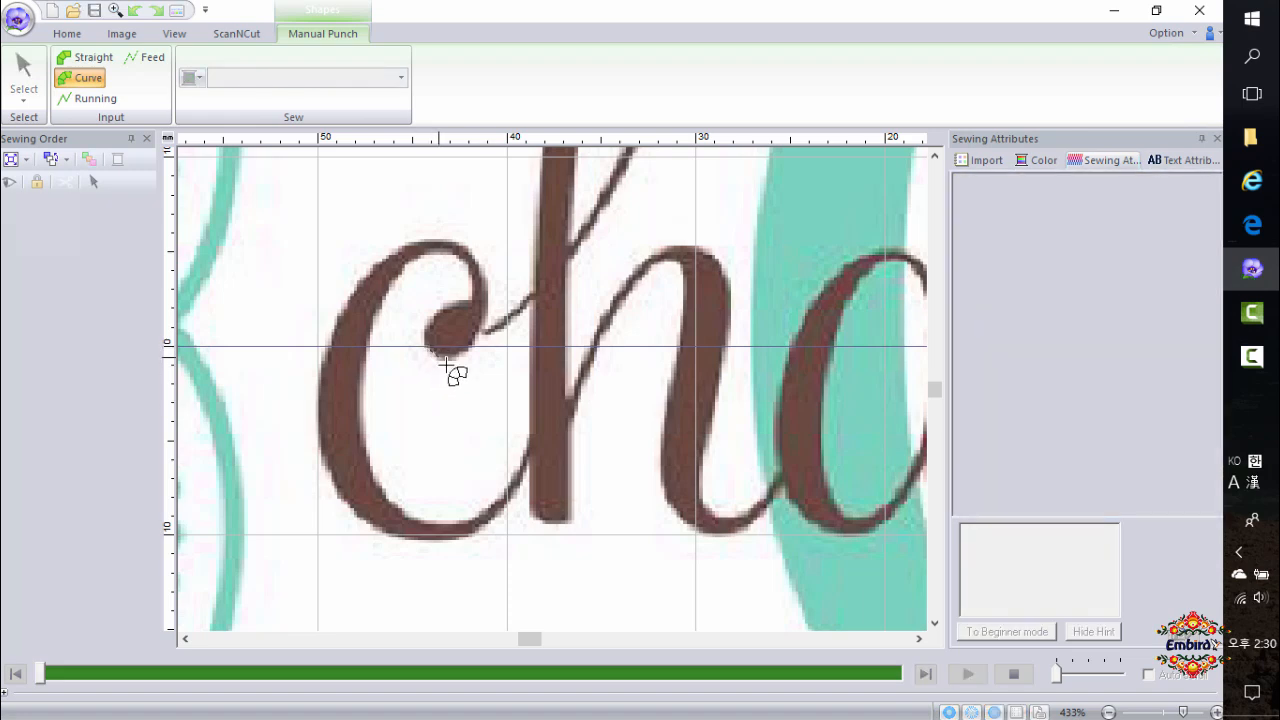
{"action": "left_click", "coordinate": [435, 309]}
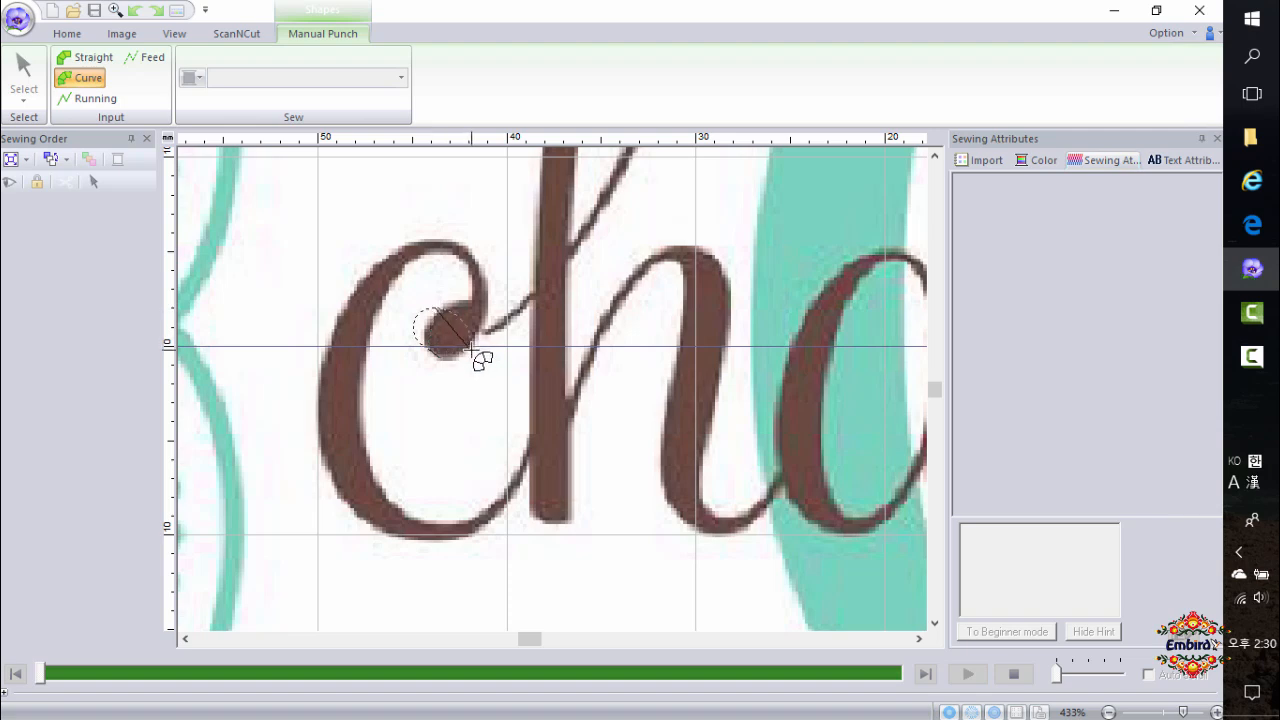
{"action": "left_click", "coordinate": [480, 275]}
{"action": "left_click", "coordinate": [436, 247]}
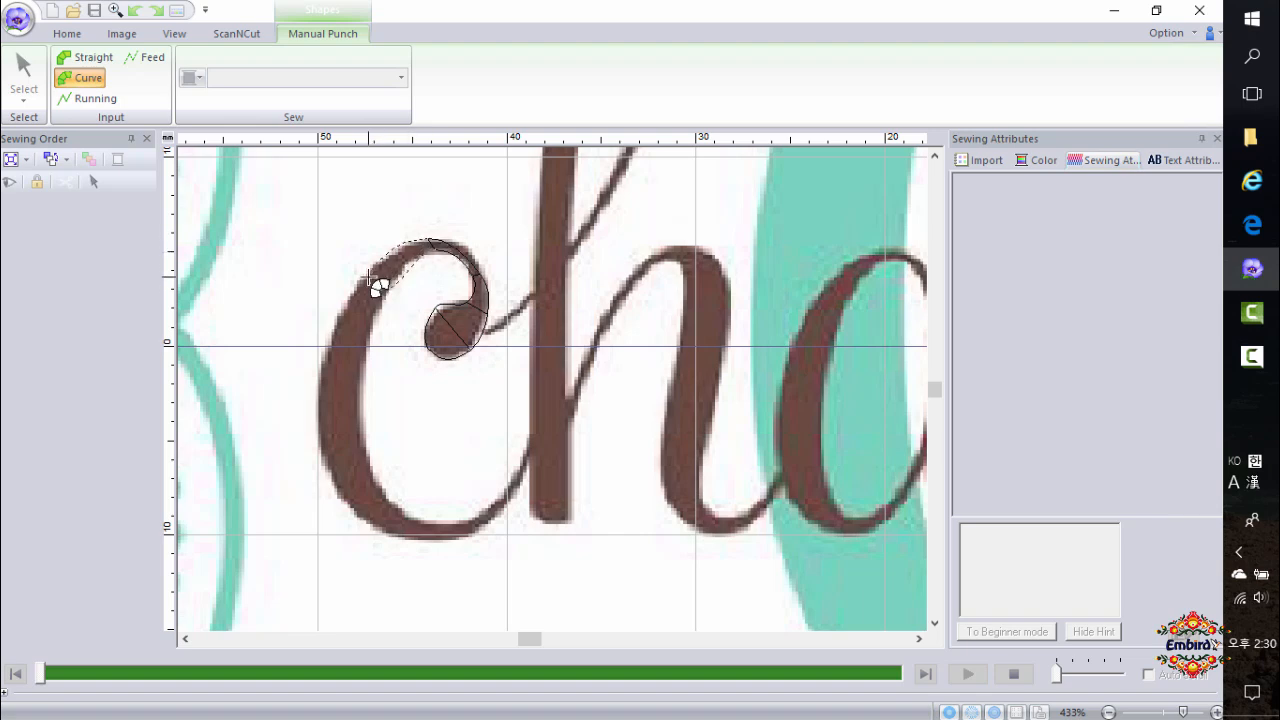
{"action": "left_click", "coordinate": [371, 280]}
{"action": "left_click", "coordinate": [318, 435]}
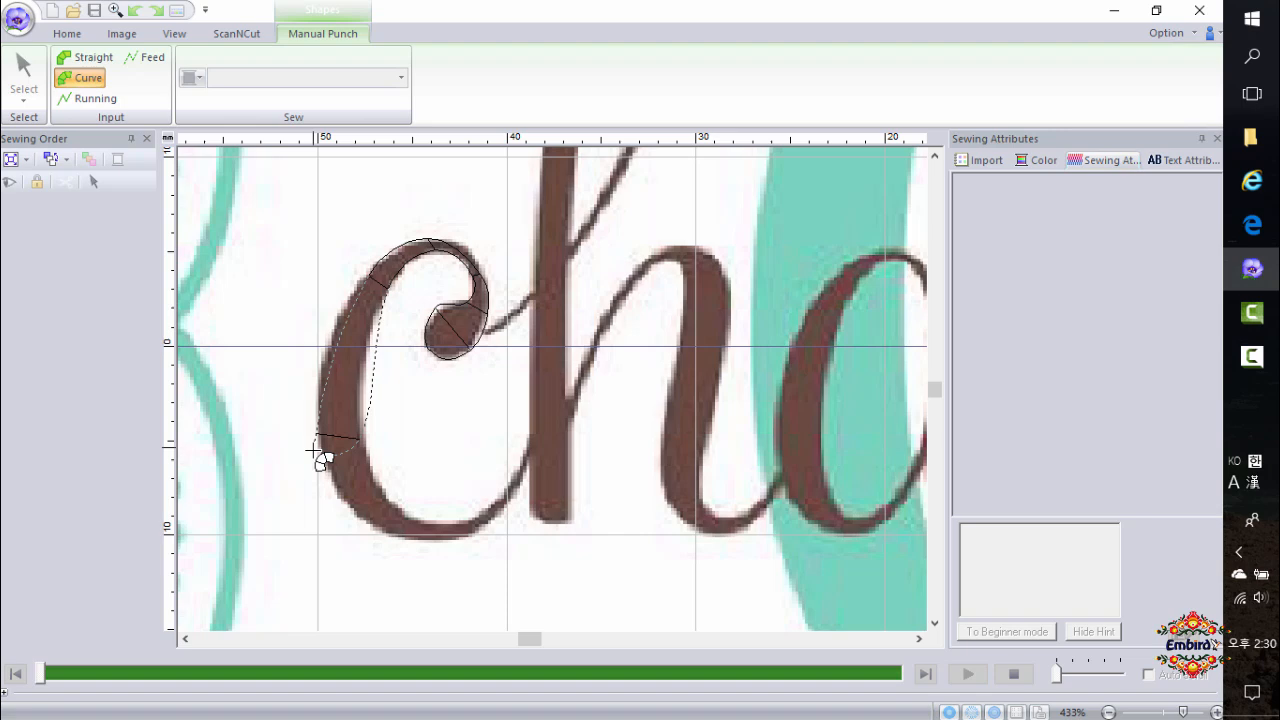
{"action": "left_click", "coordinate": [418, 533]}
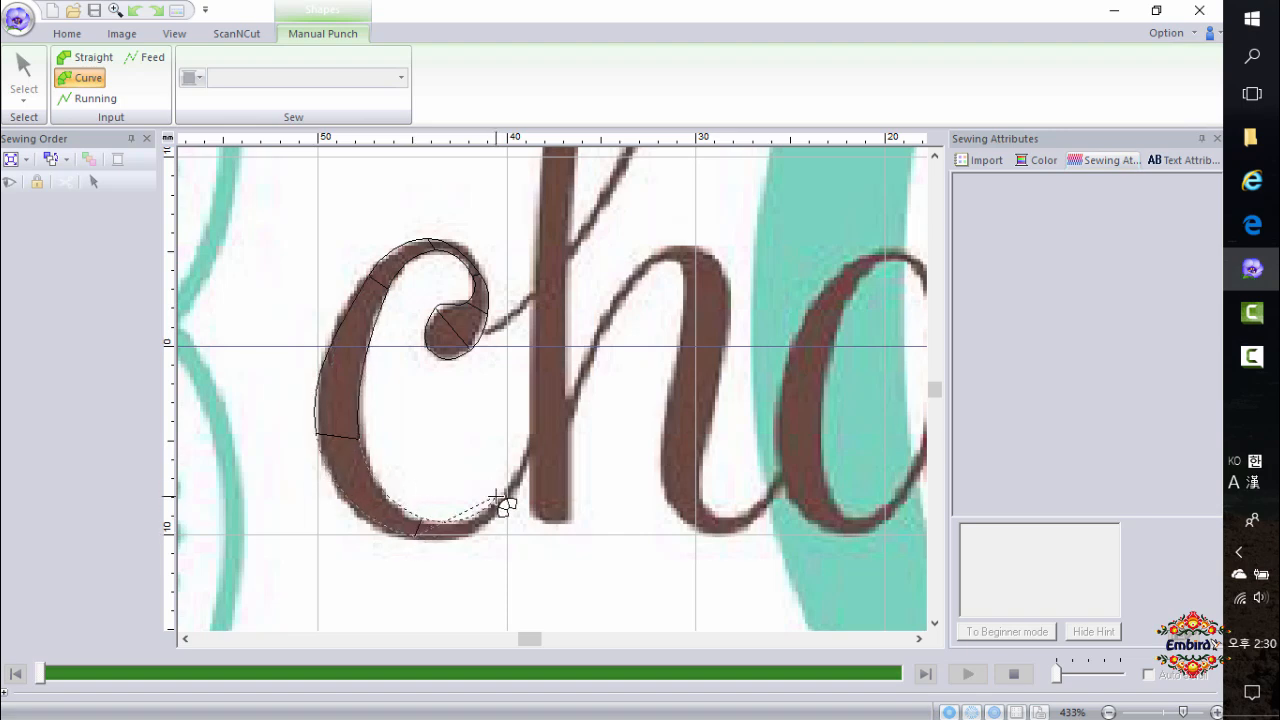
{"action": "double_click", "coordinate": [548, 440]}
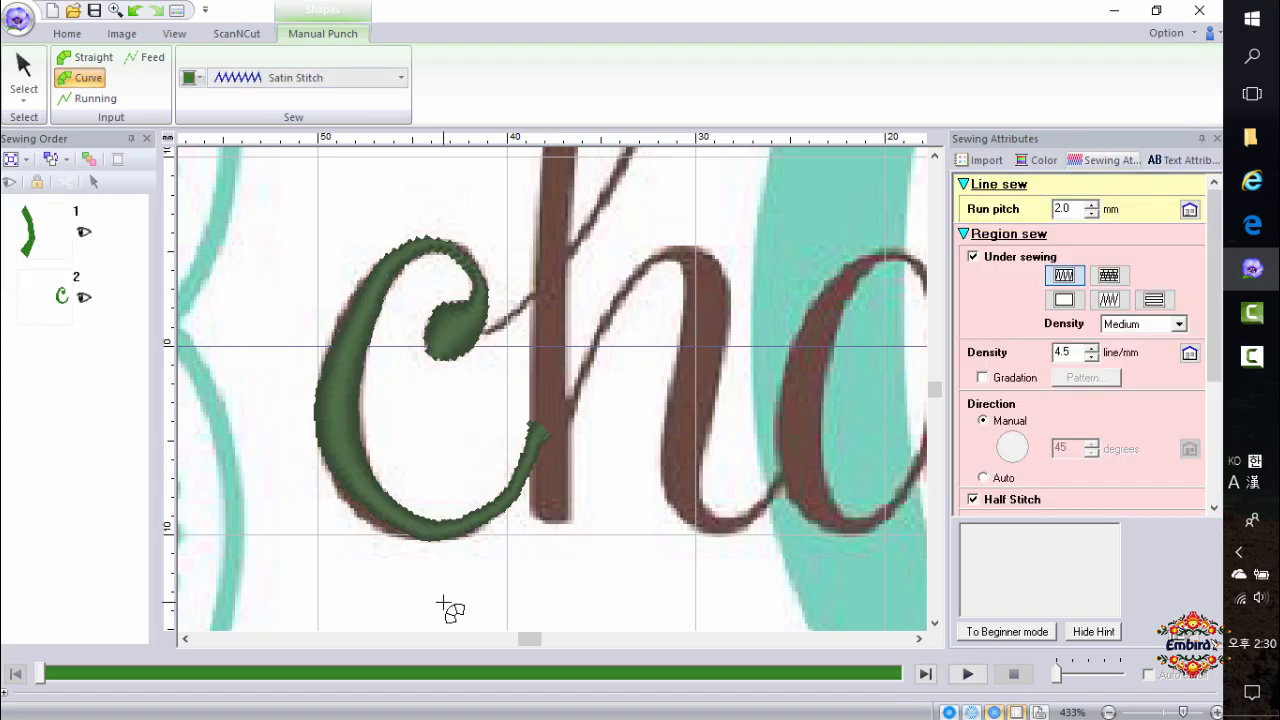
Open the c block in point-edit mode and nudge an outline point on its upper left curve.
{"action": "left_click", "coordinate": [24, 92]}
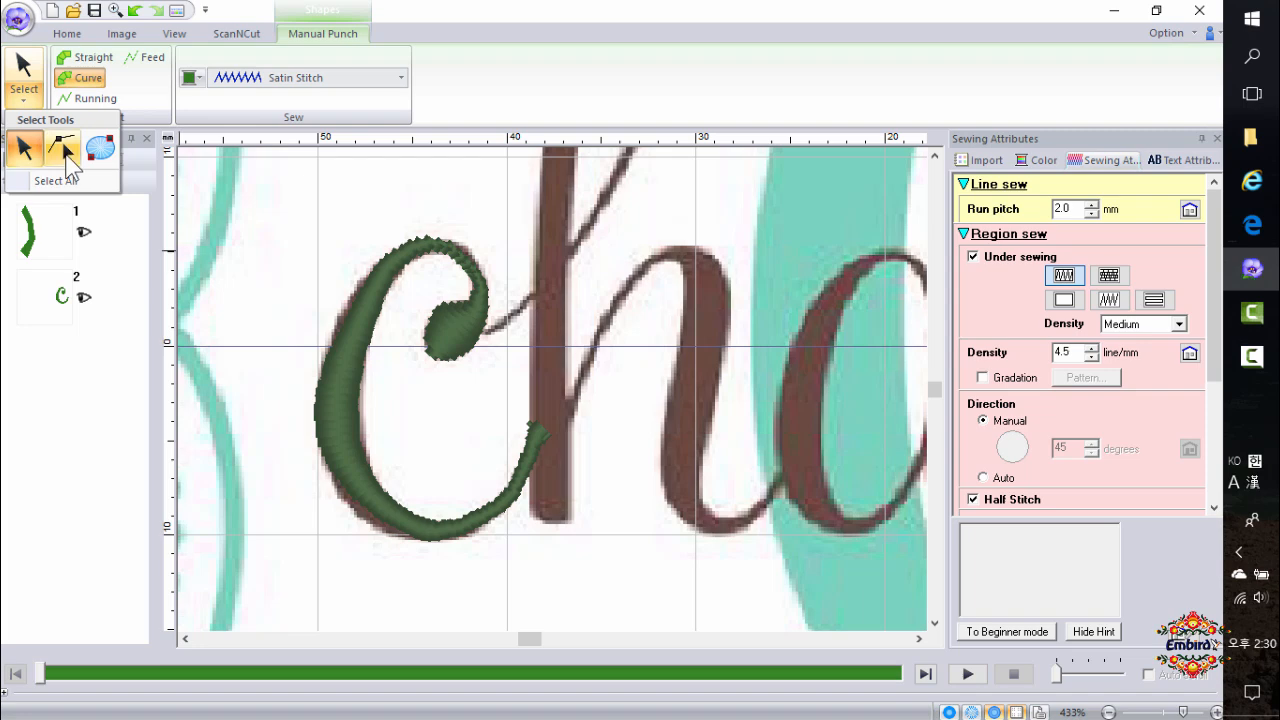
{"action": "left_click", "coordinate": [60, 304]}
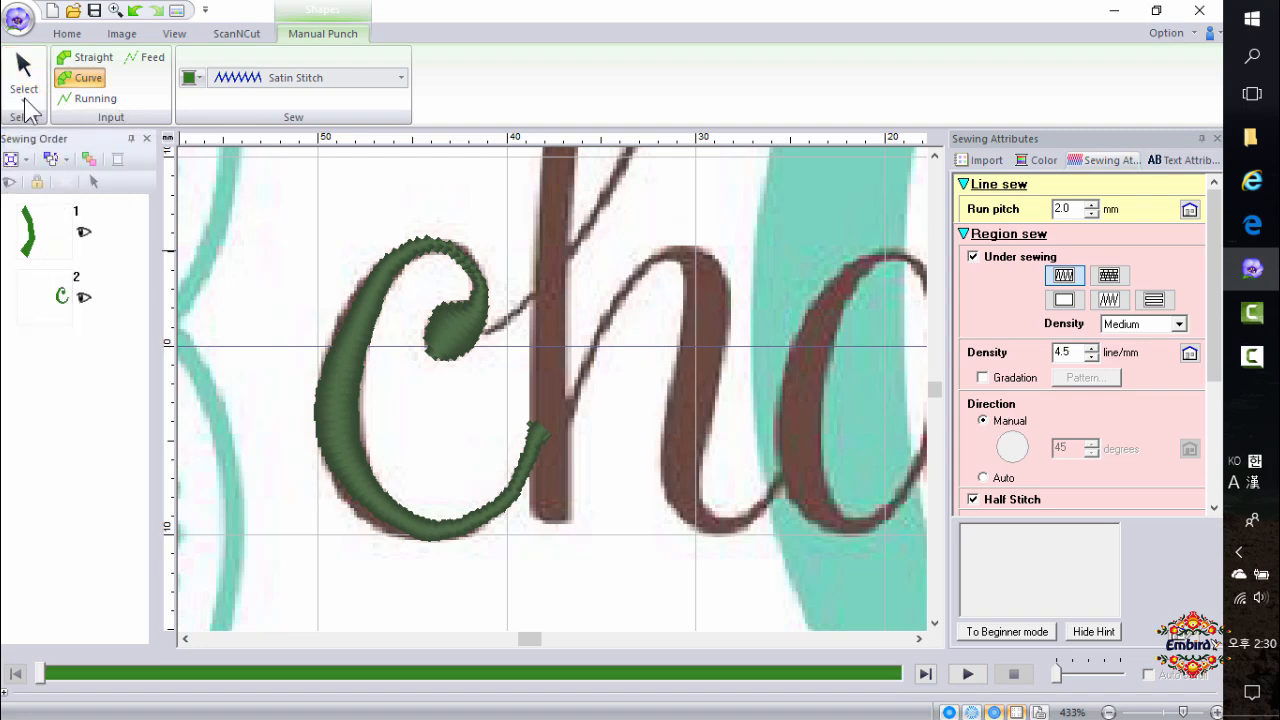
{"action": "left_click", "coordinate": [26, 100]}
{"action": "left_click", "coordinate": [66, 152]}
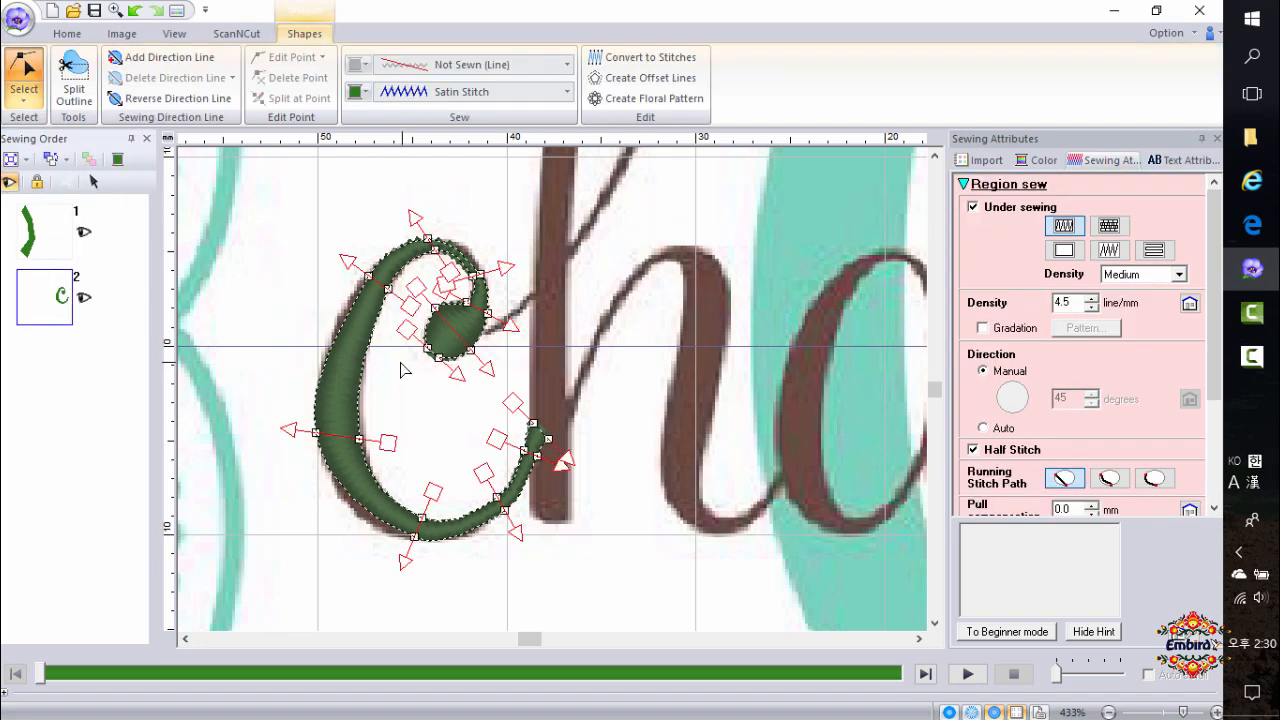
{"action": "left_click_drag", "start_coordinate": [369, 277], "coordinate": [361, 275]}
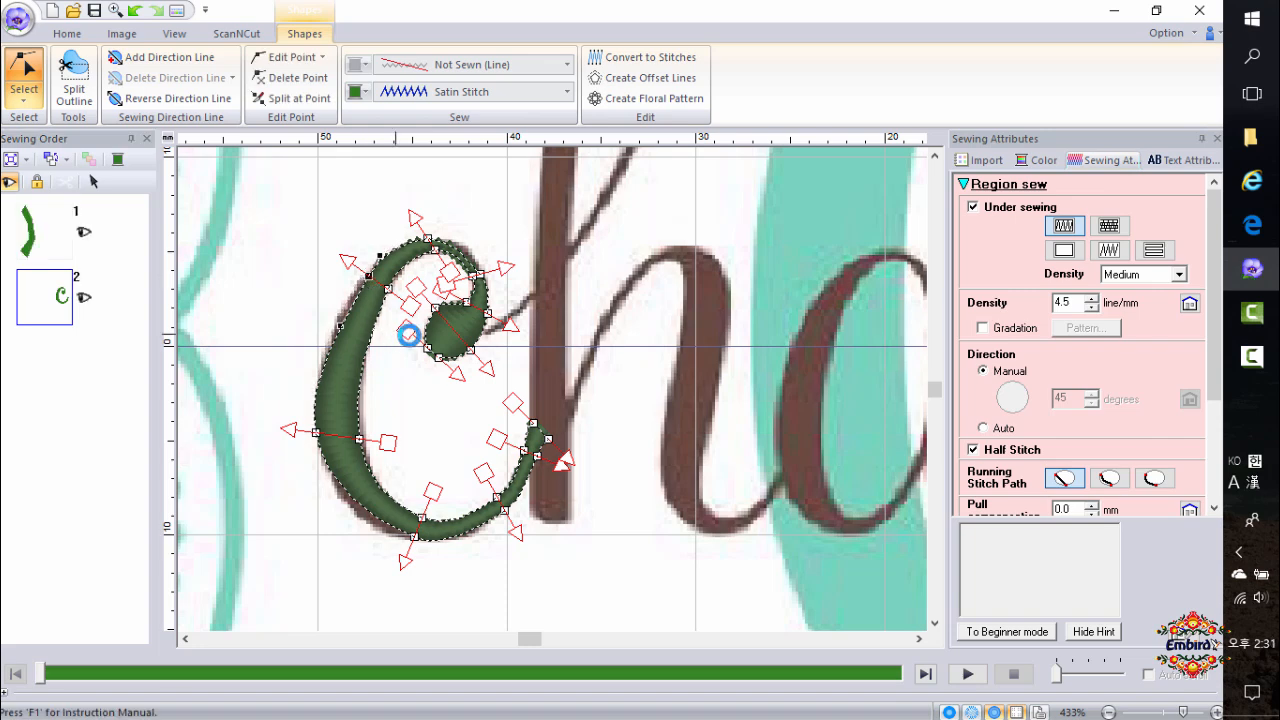
Adjust an outline point's curve handle at the bottom of the c block, then return to the regular select tool.
{"action": "left_click", "coordinate": [414, 538]}
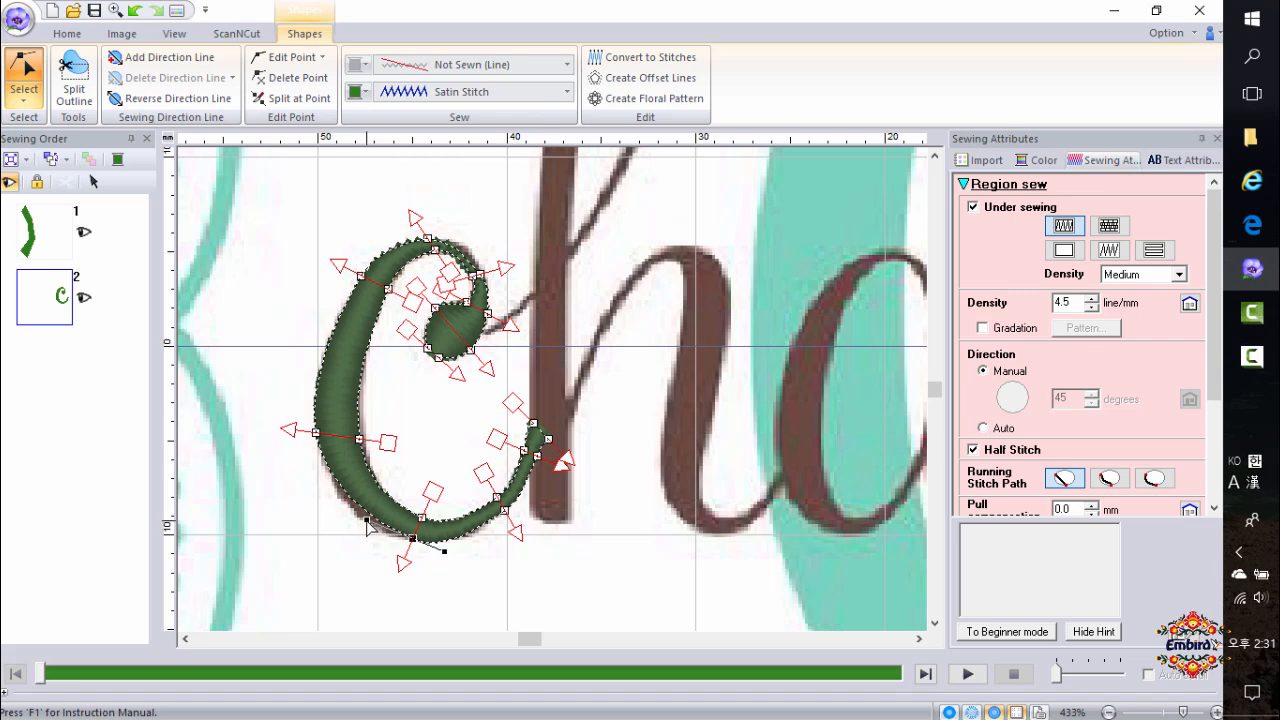
{"action": "left_click_drag", "start_coordinate": [364, 535], "coordinate": [361, 530]}
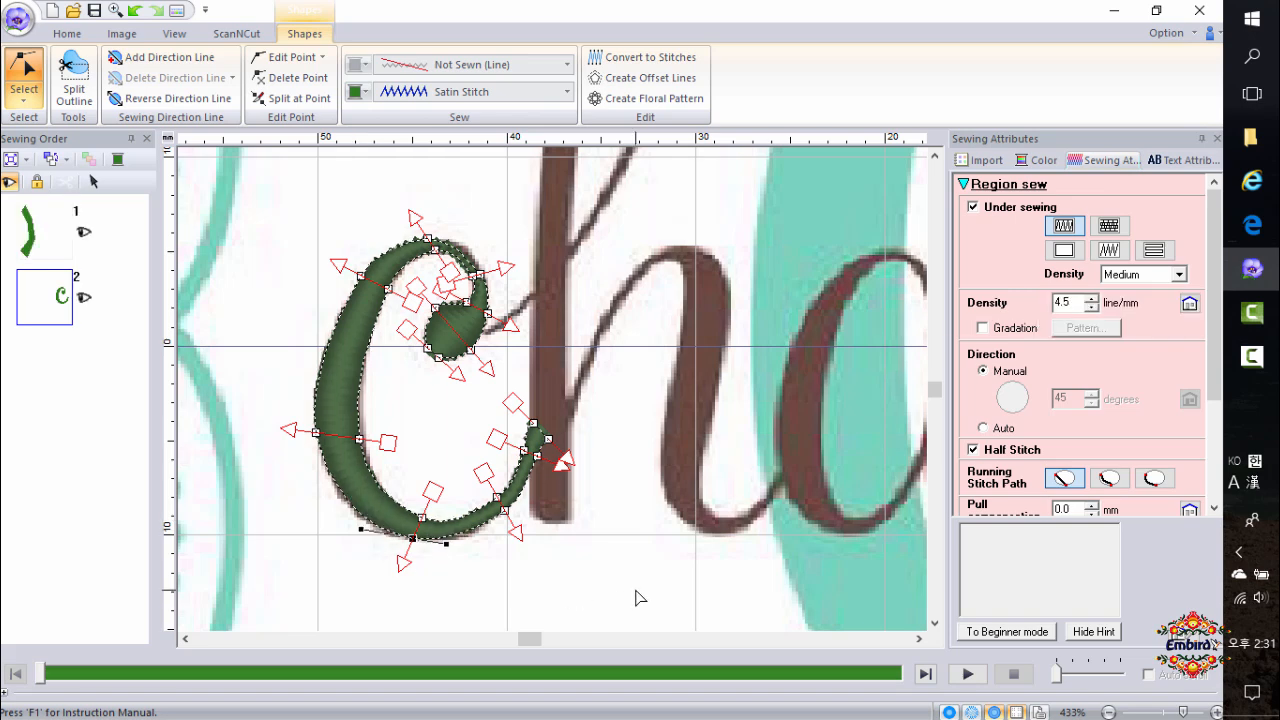
{"action": "left_click", "coordinate": [397, 457]}
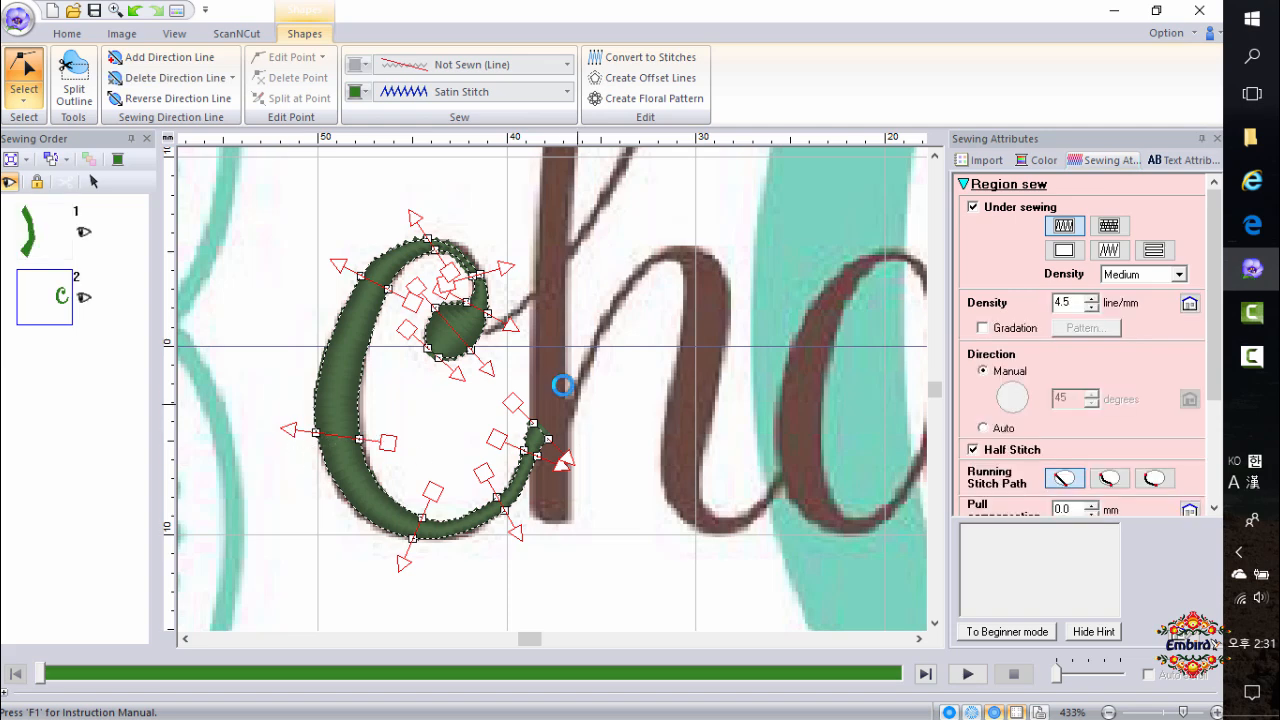
{"action": "left_click", "coordinate": [481, 276]}
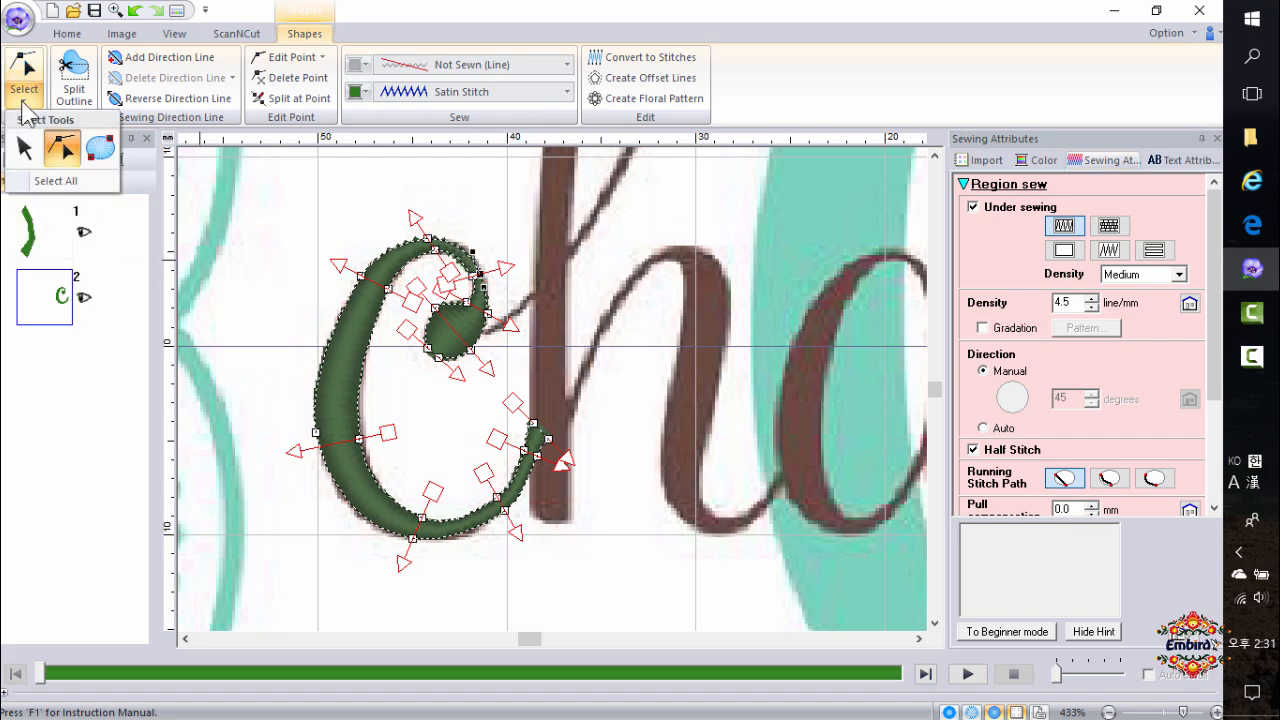
{"action": "left_click", "coordinate": [26, 68]}
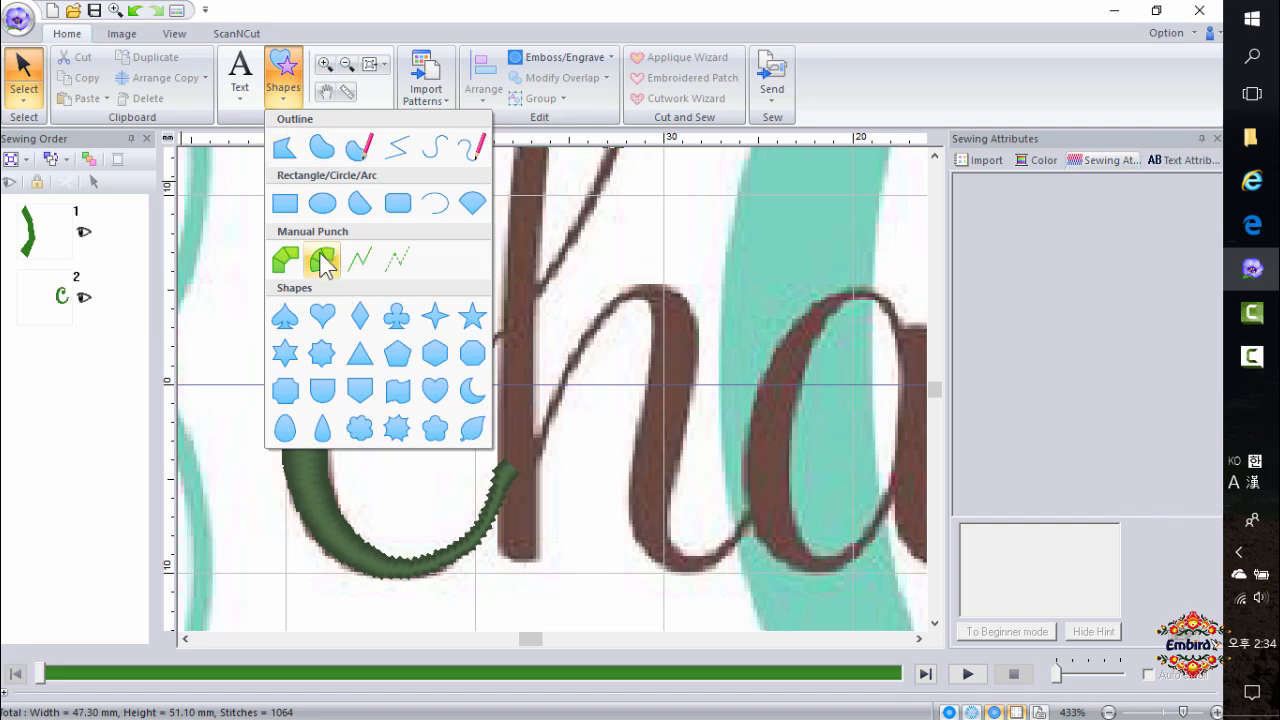
Trace the h's looped ascender with a Curve Block manual punch shape, from the c's ball terminal up the loop and down the stem.
{"action": "left_click", "coordinate": [322, 258]}
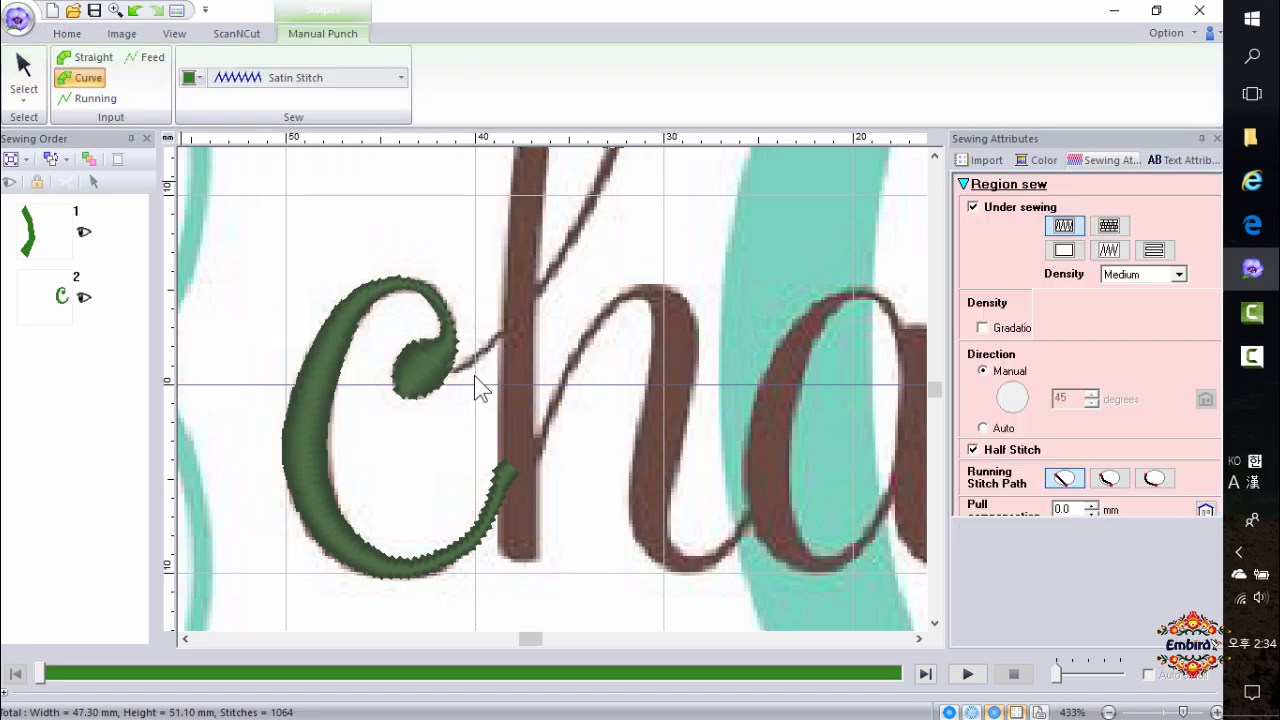
{"action": "scroll", "coordinate": [474, 392], "scroll_direction": "up", "scroll_amount": 3}
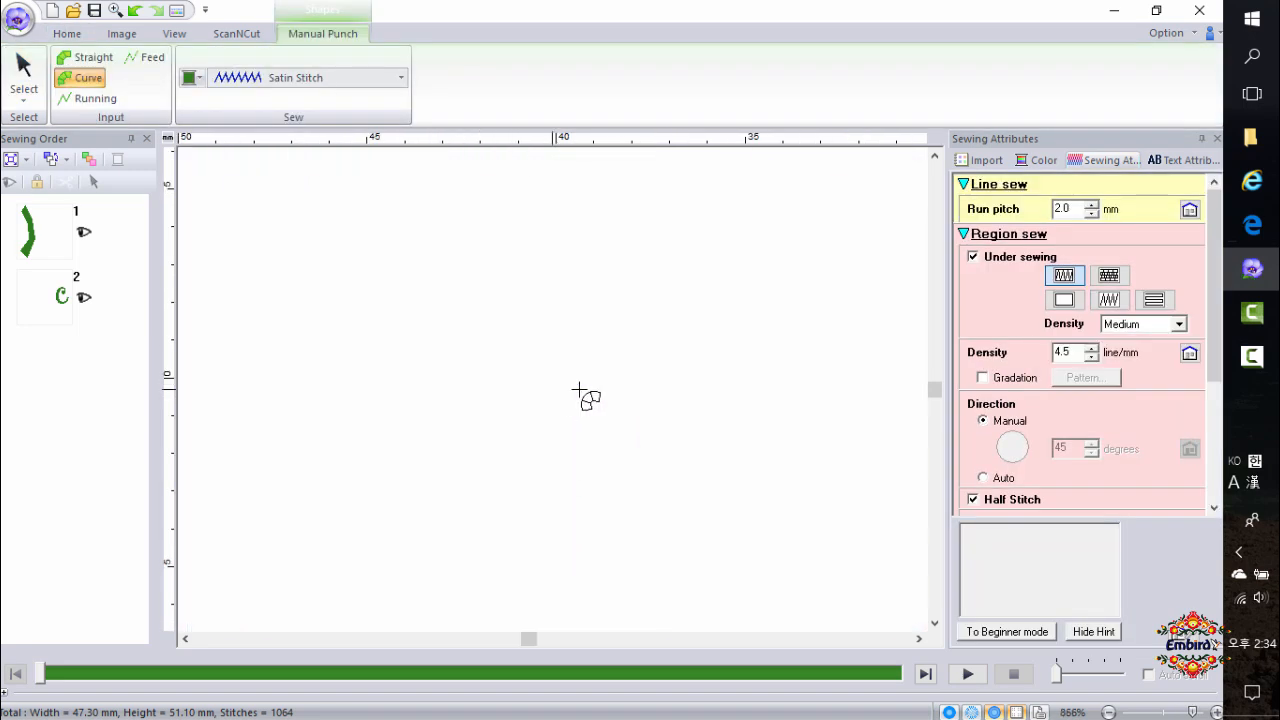
{"action": "left_click", "coordinate": [510, 343]}
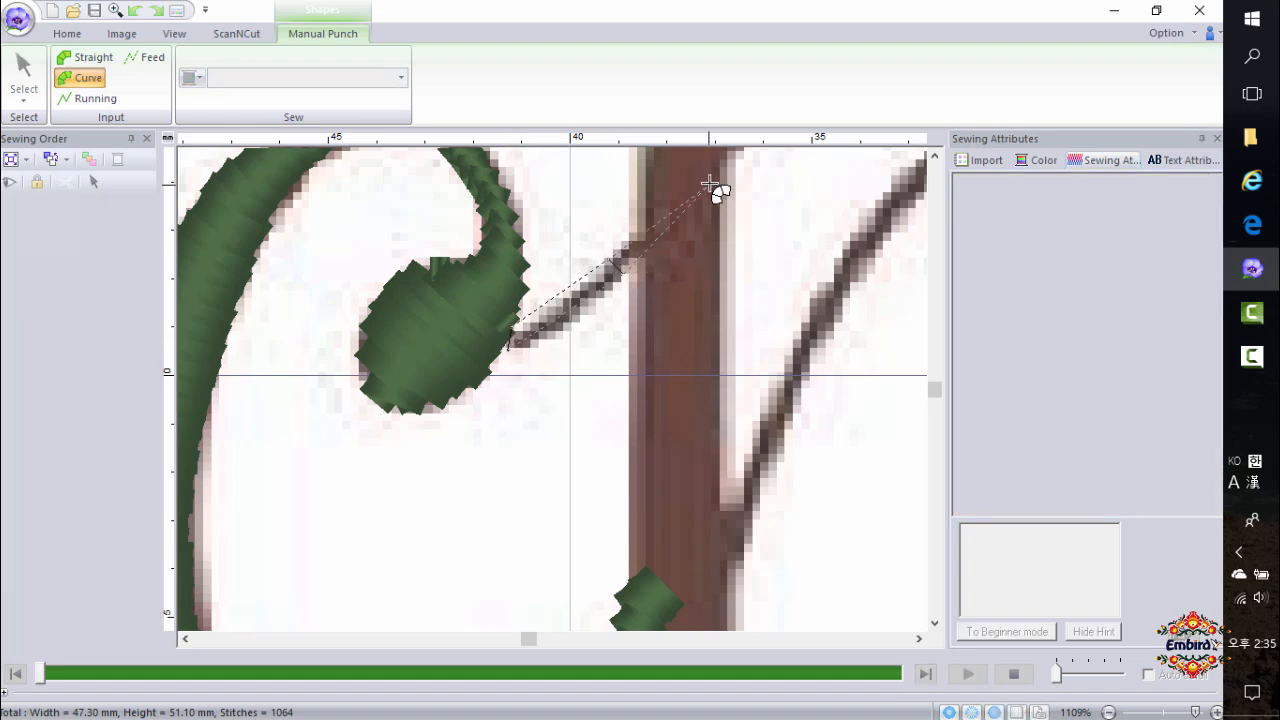
{"action": "scroll", "coordinate": [720, 251], "scroll_direction": "up", "scroll_amount": 2}
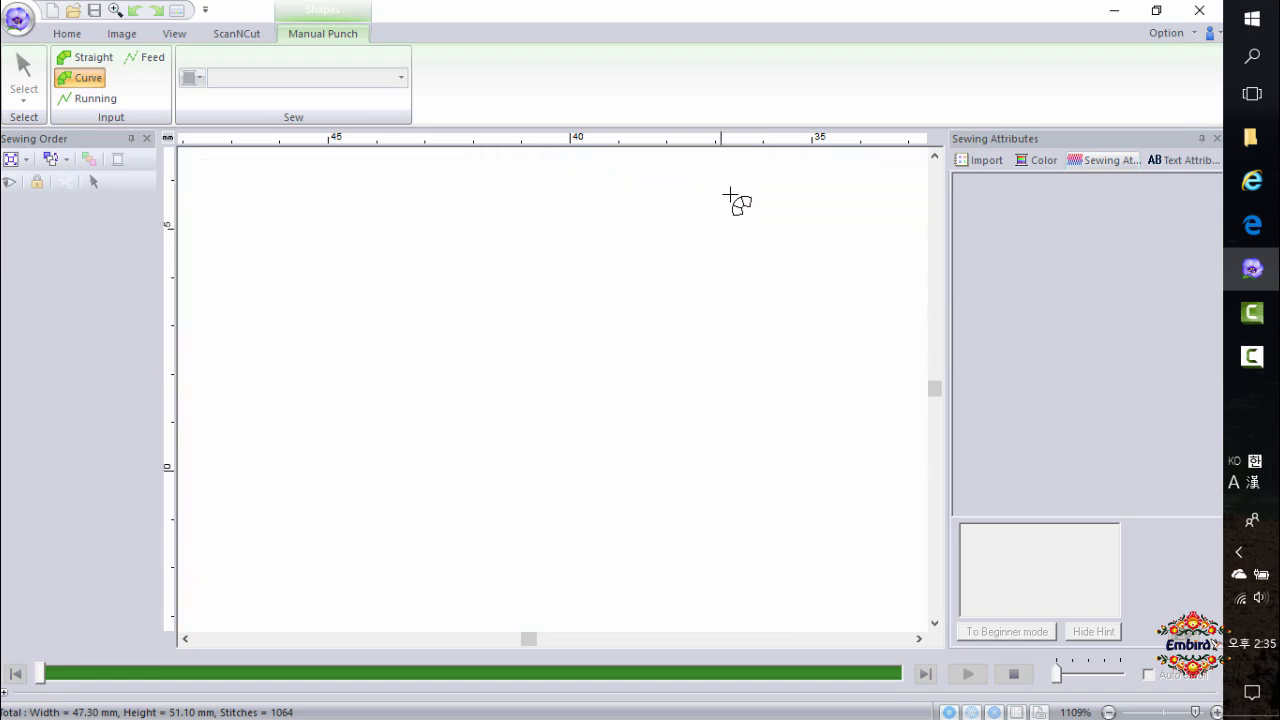
{"action": "left_click", "coordinate": [742, 224]}
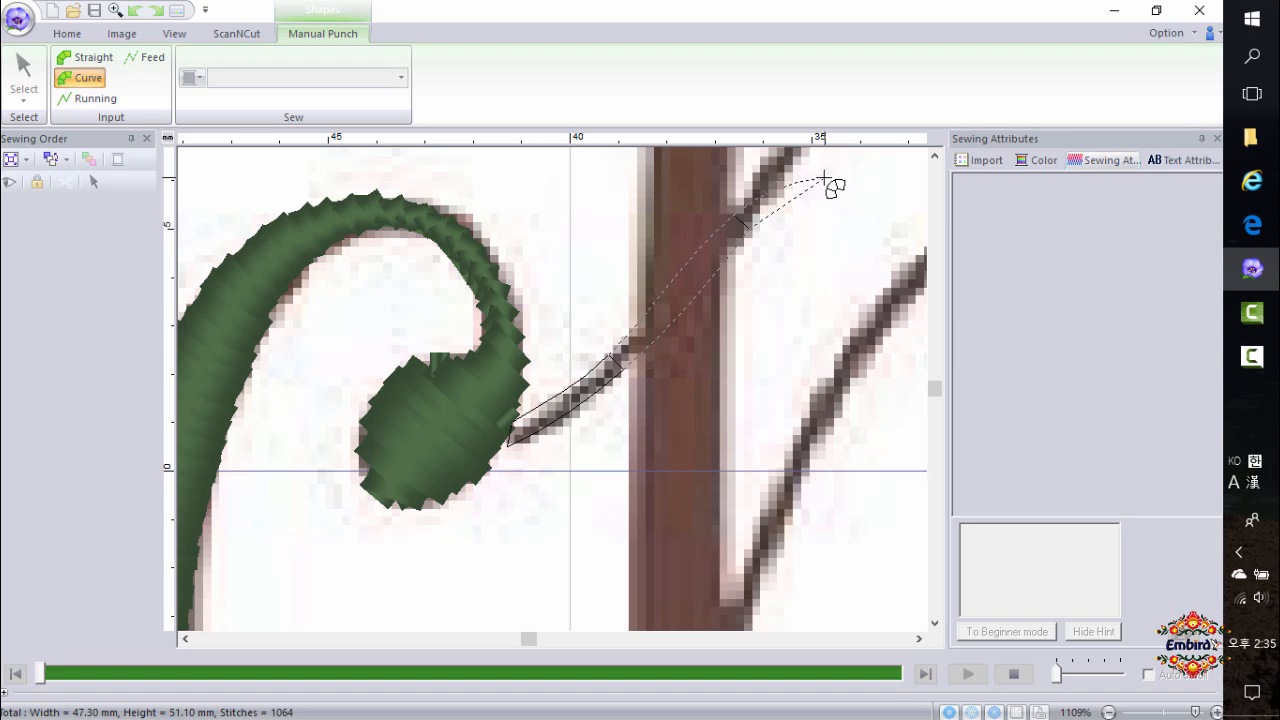
{"action": "scroll", "coordinate": [806, 186], "scroll_direction": "down", "scroll_amount": 2}
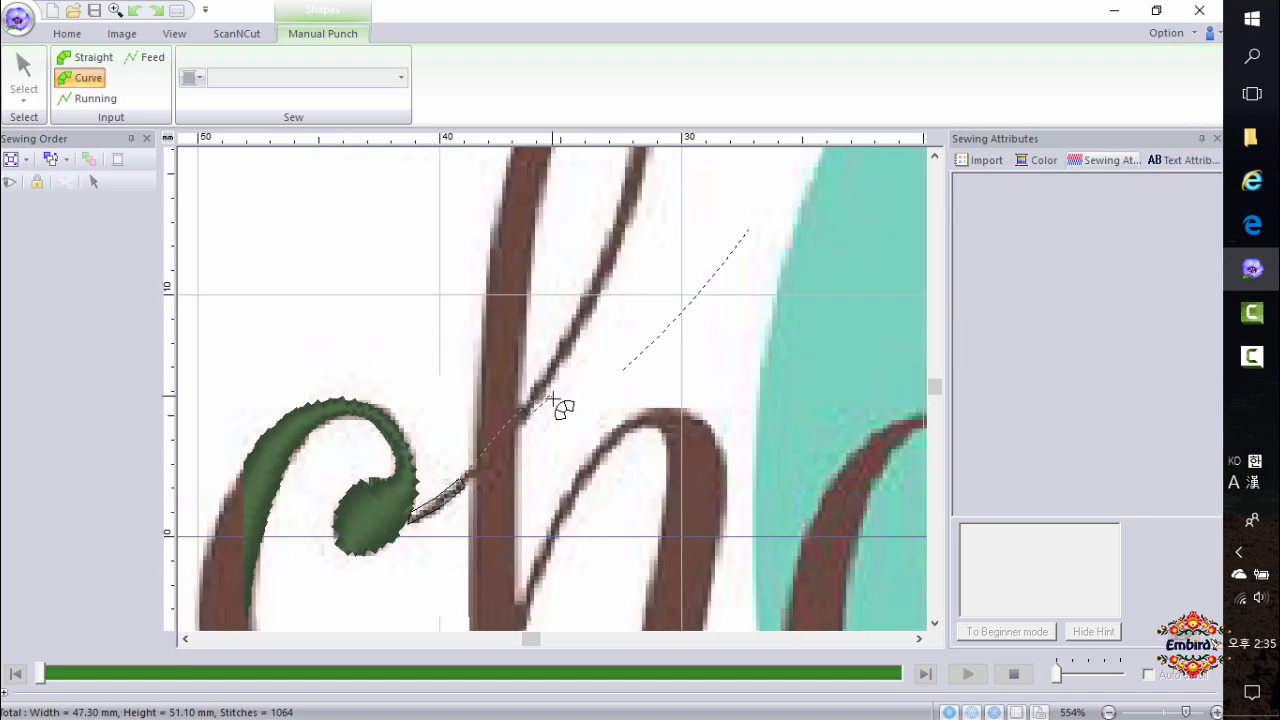
{"action": "left_click", "coordinate": [590, 310]}
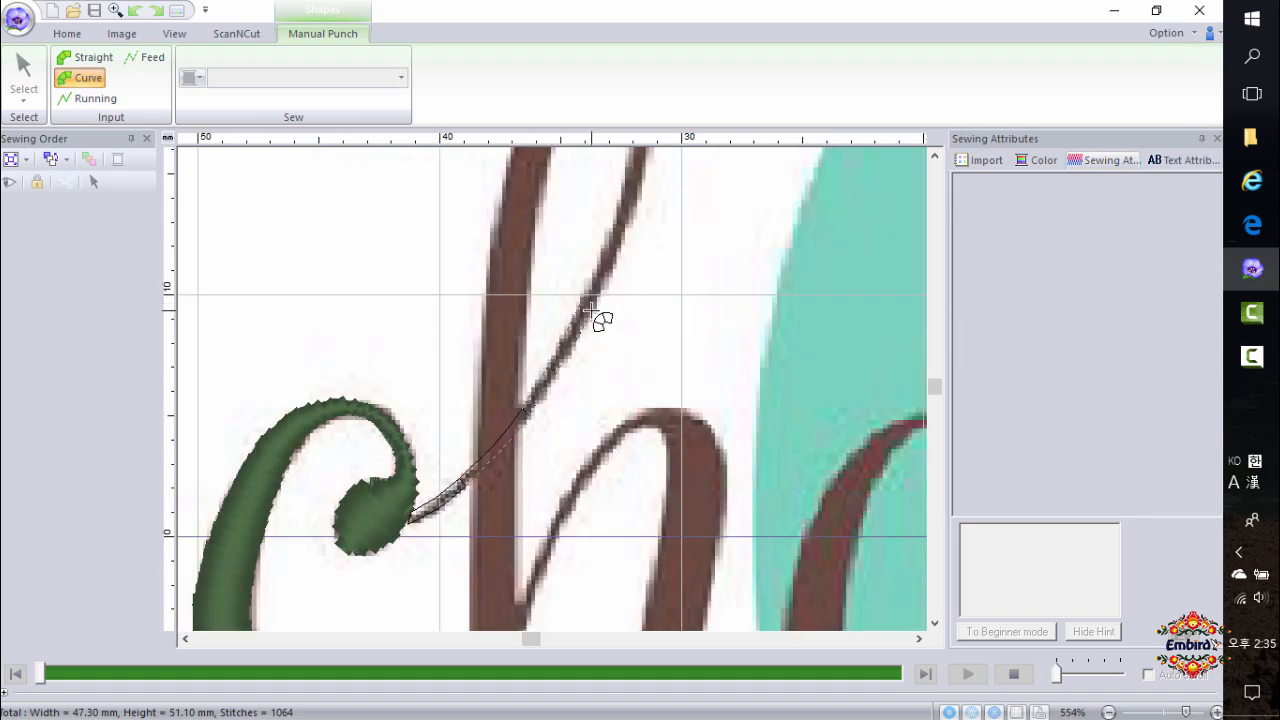
{"action": "left_click", "coordinate": [643, 184]}
{"action": "left_click", "coordinate": [645, 182]}
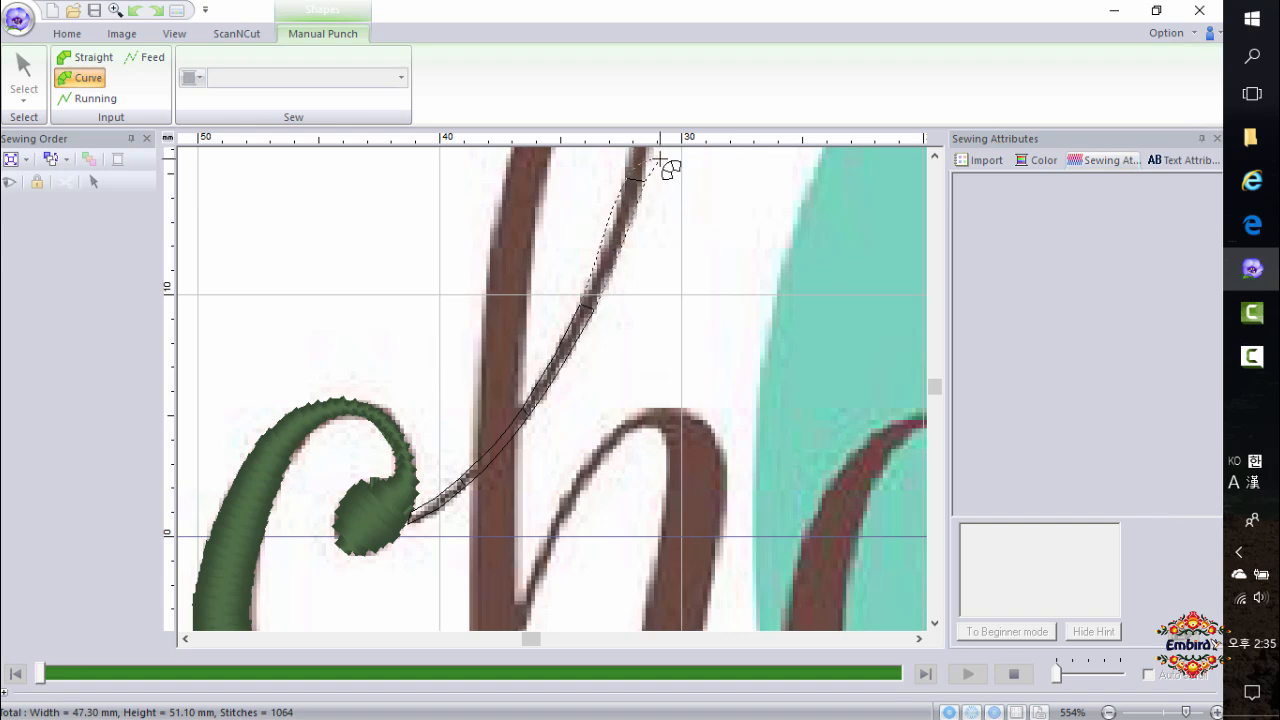
{"action": "scroll", "coordinate": [652, 184], "scroll_direction": "up", "scroll_amount": 1}
{"action": "scroll", "coordinate": [655, 175], "scroll_direction": "up", "scroll_amount": 1}
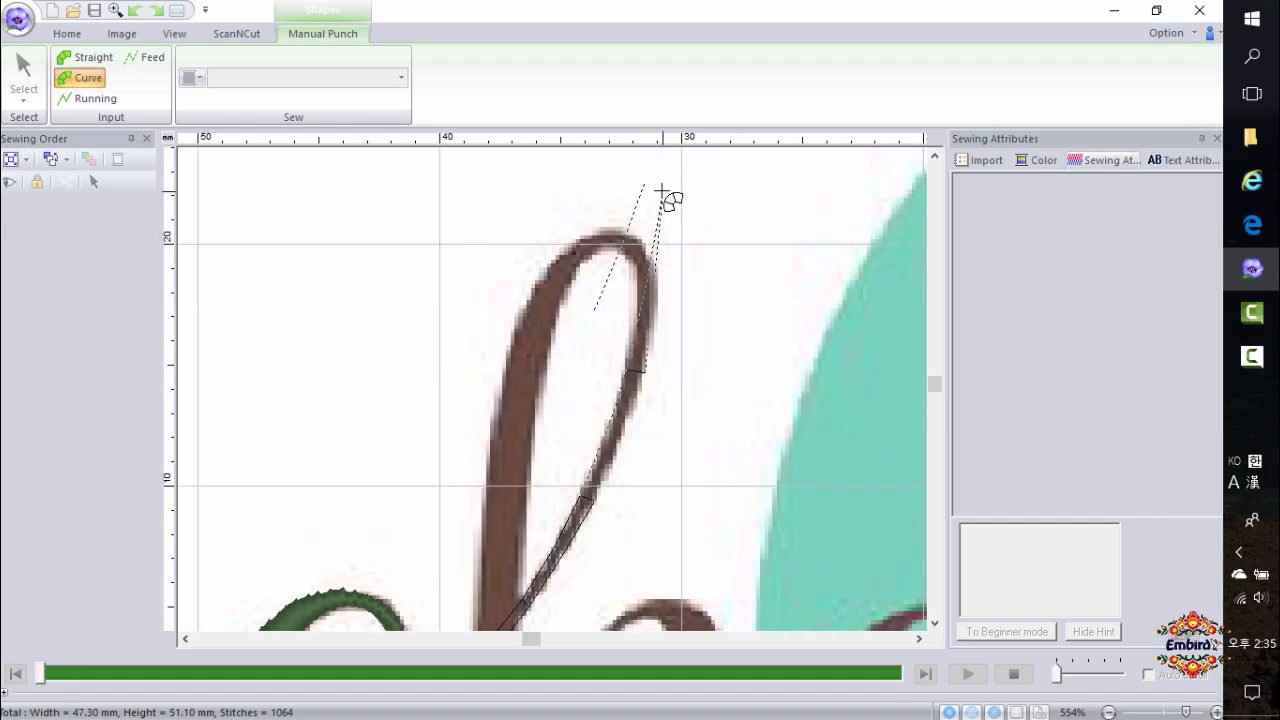
{"action": "left_click", "coordinate": [645, 264]}
{"action": "left_click", "coordinate": [610, 226]}
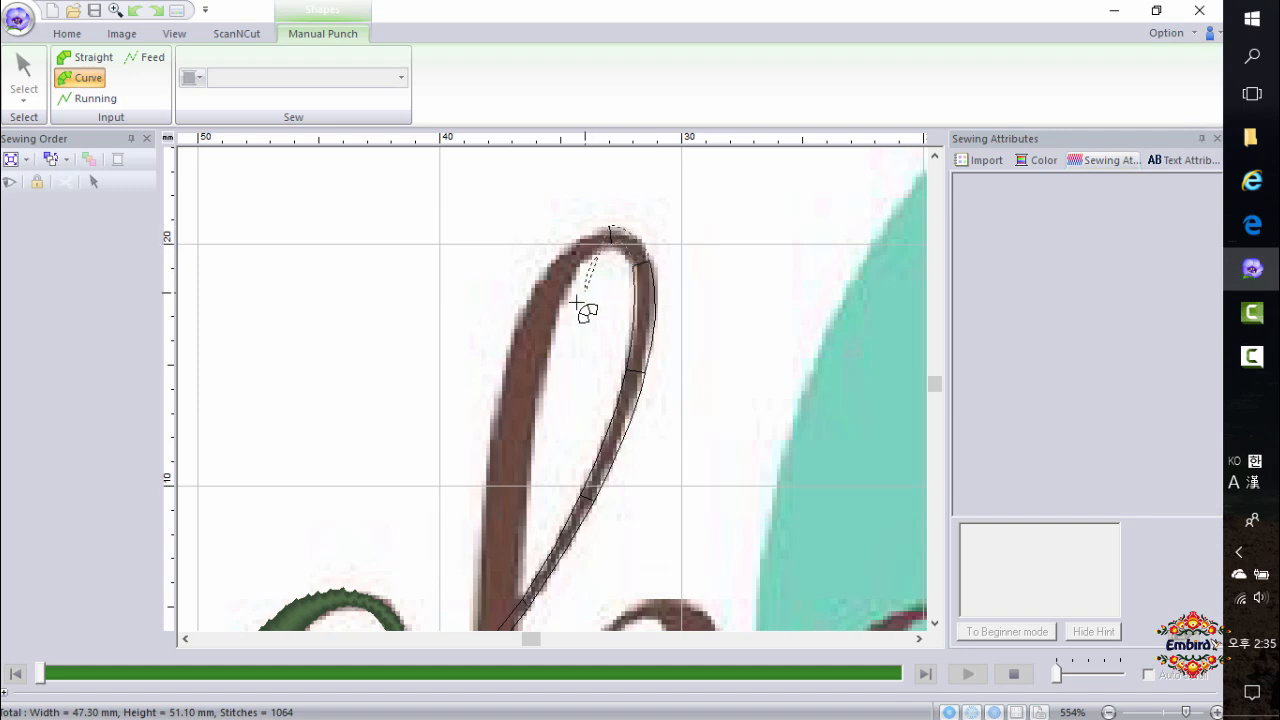
{"action": "left_click", "coordinate": [518, 328]}
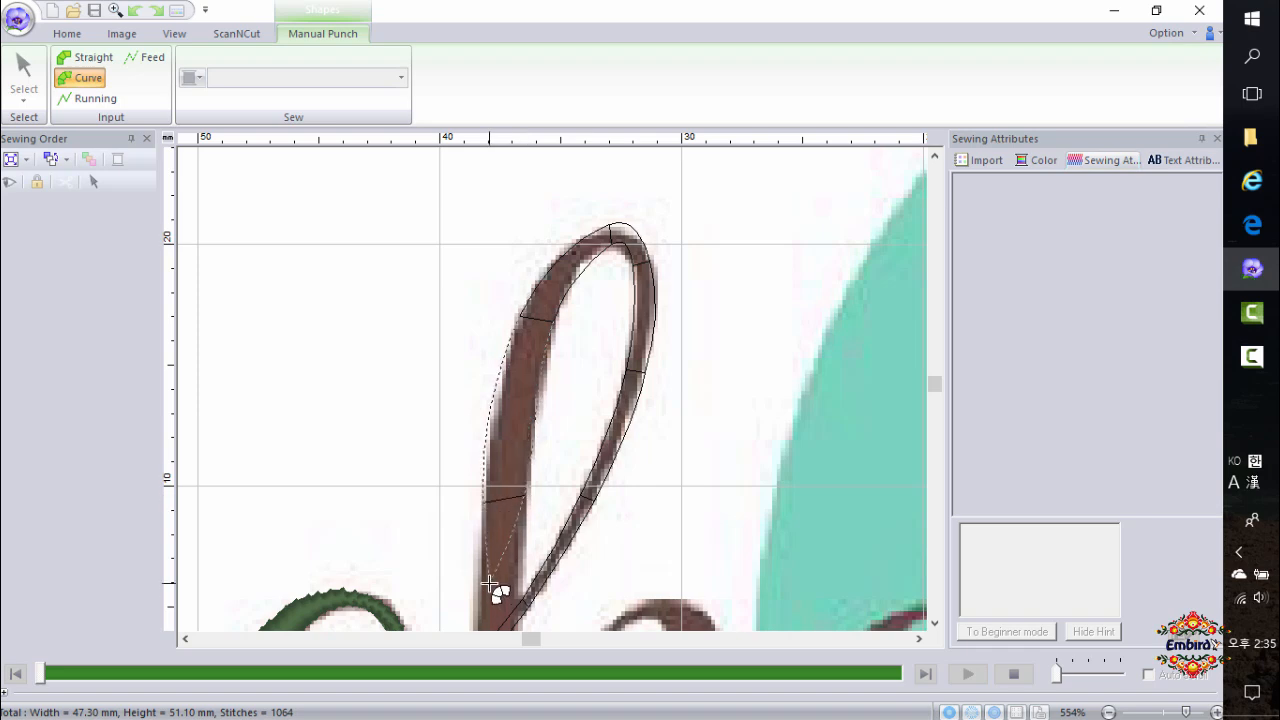
{"action": "left_click", "coordinate": [483, 493]}
{"action": "scroll", "coordinate": [525, 540], "scroll_direction": "down", "scroll_amount": 1}
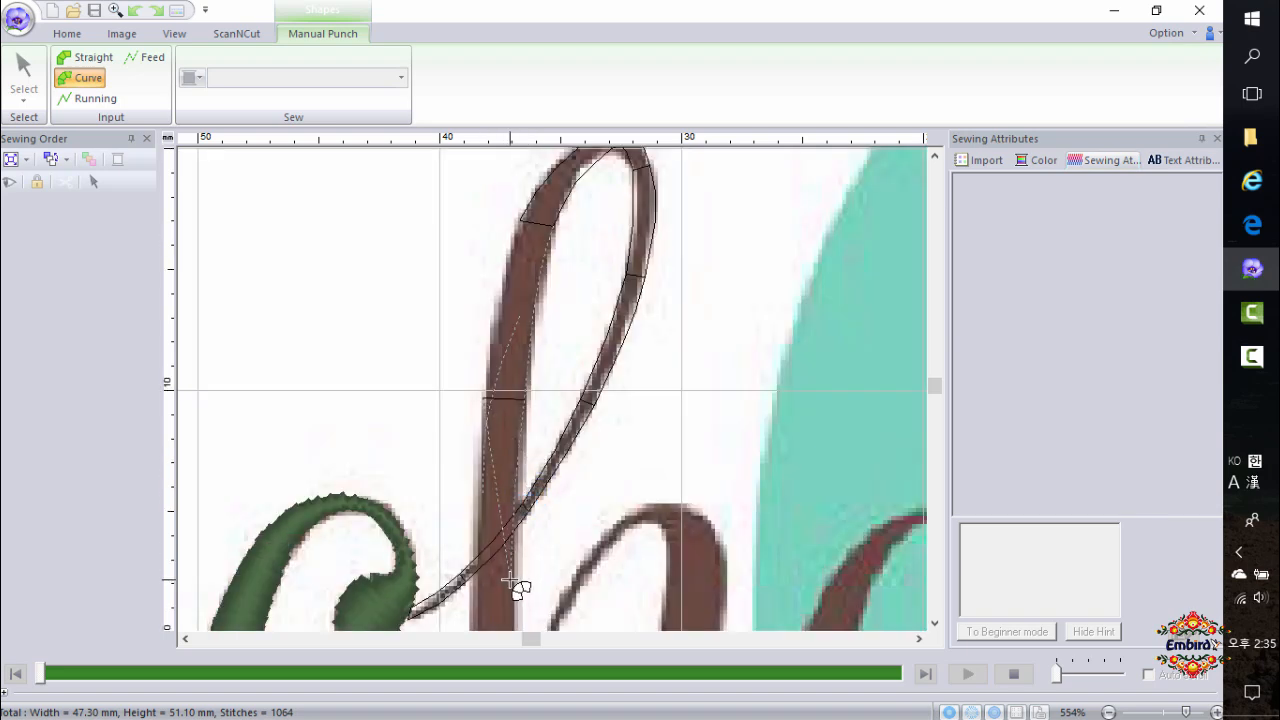
{"action": "scroll", "coordinate": [512, 580], "scroll_direction": "down", "scroll_amount": 1}
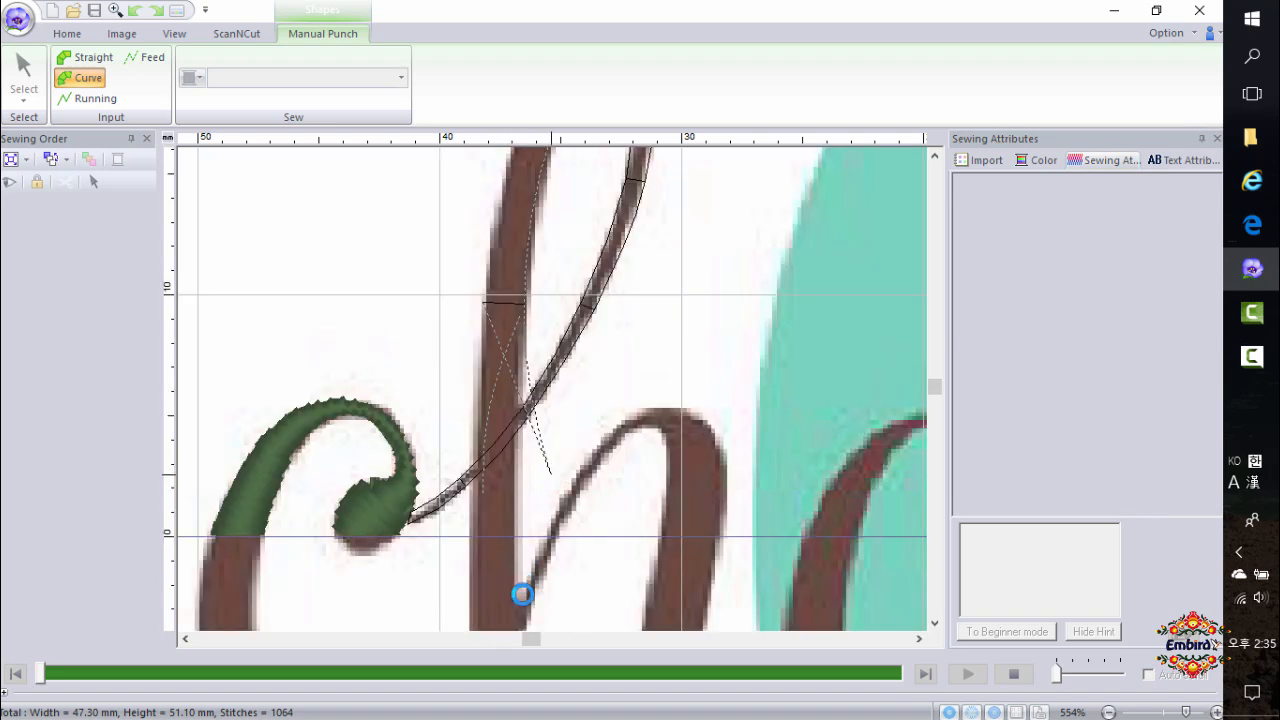
{"action": "left_click", "coordinate": [470, 607]}
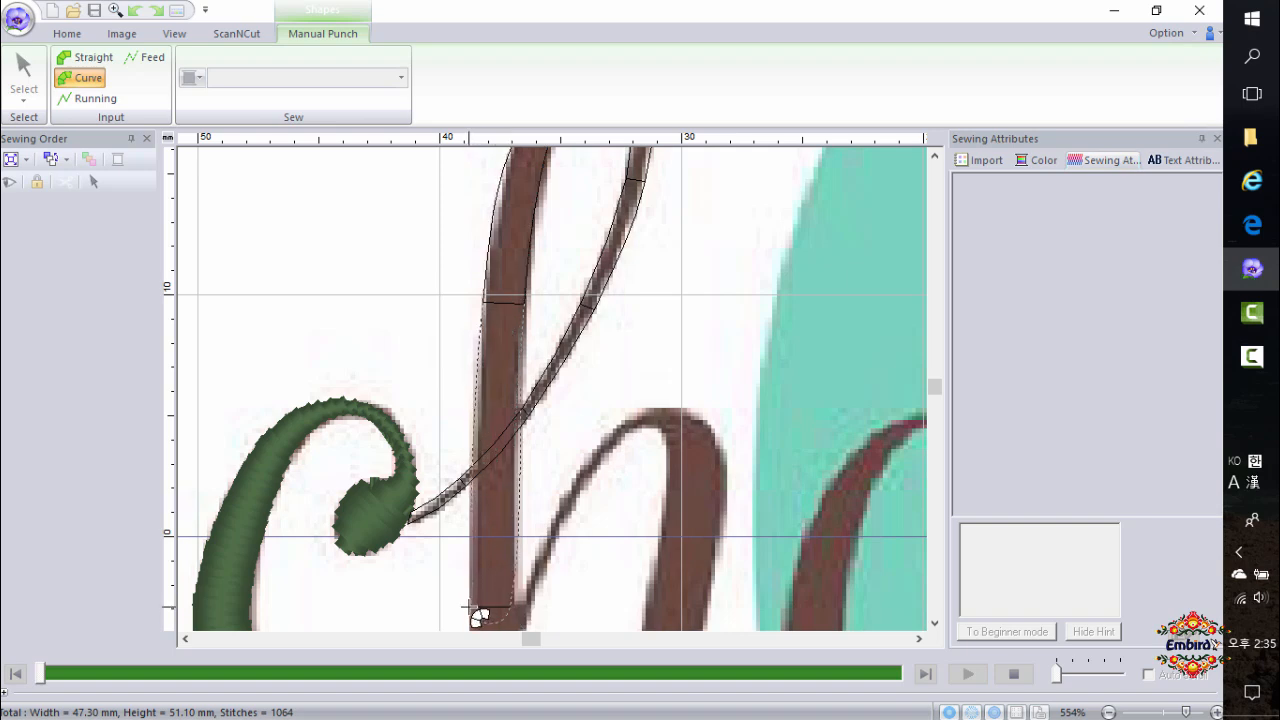
{"action": "double_click", "coordinate": [469, 603]}
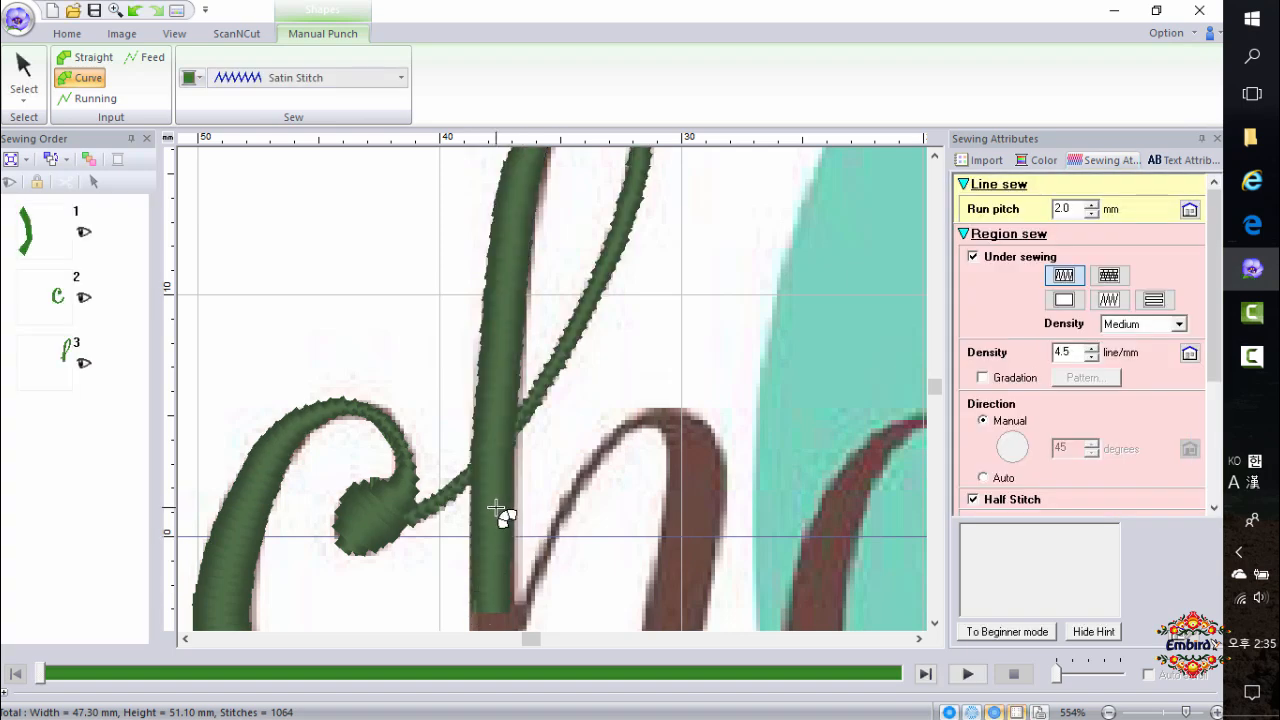
Run the stitch simulation of the design and exit it.
{"action": "scroll", "coordinate": [556, 442], "scroll_direction": "down", "scroll_amount": 1}
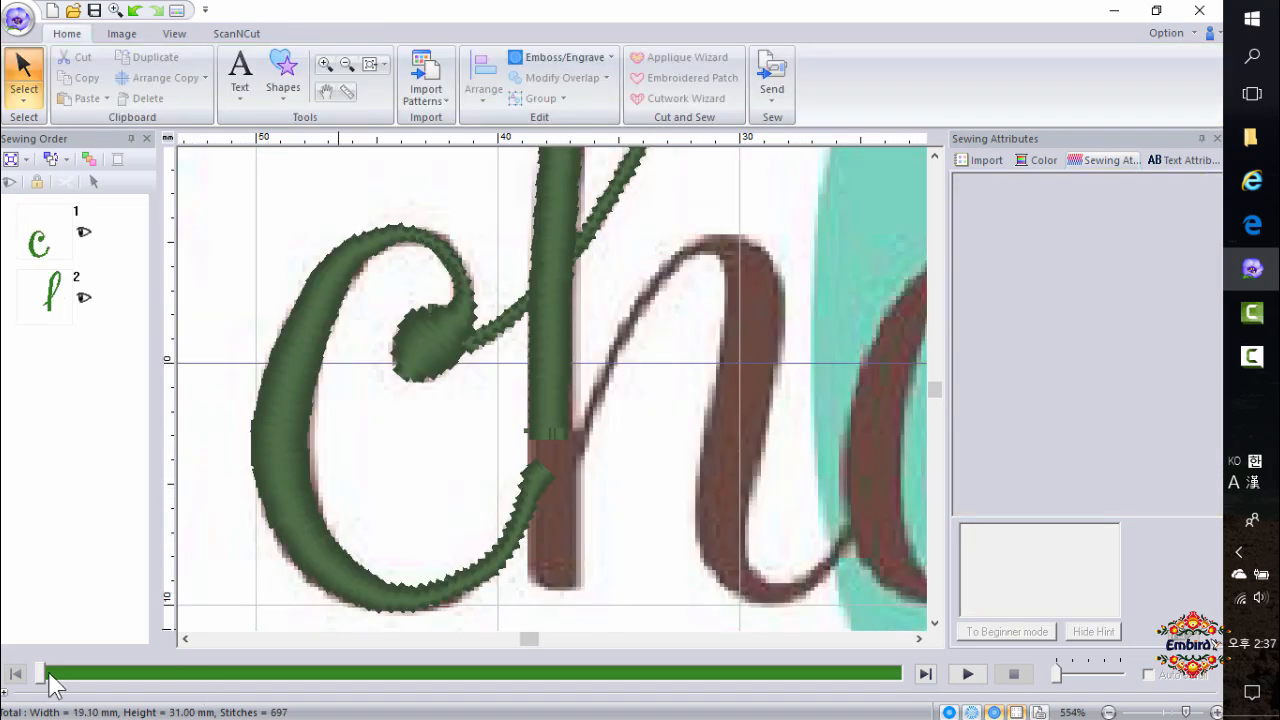
{"action": "mouse_move", "coordinate": [42, 673]}
{"action": "left_mouse_down"}
{"action": "mouse_move", "coordinate": [721, 673]}
{"action": "mouse_move", "coordinate": [420, 673]}
{"action": "mouse_move", "coordinate": [447, 680]}
{"action": "mouse_move", "coordinate": [909, 666]}
{"action": "mouse_move", "coordinate": [937, 680]}
{"action": "left_mouse_up"}
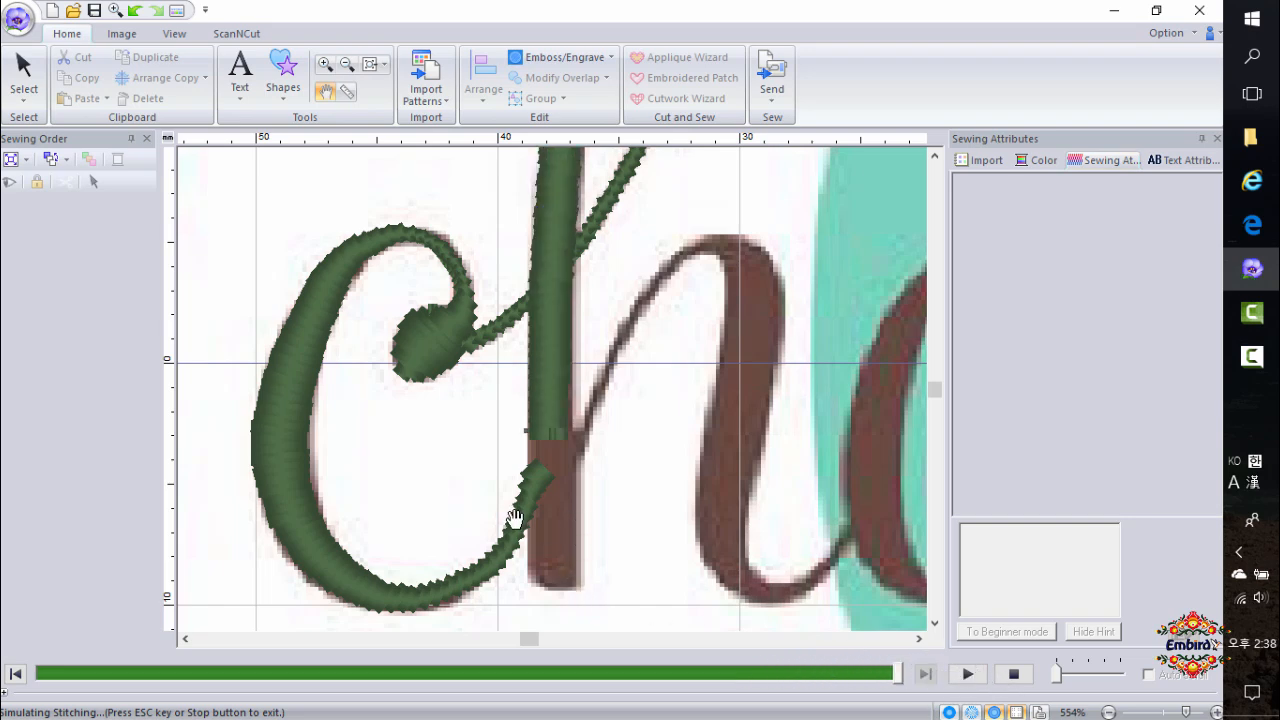
{"action": "scroll", "coordinate": [516, 518], "scroll_direction": "down", "scroll_amount": 1}
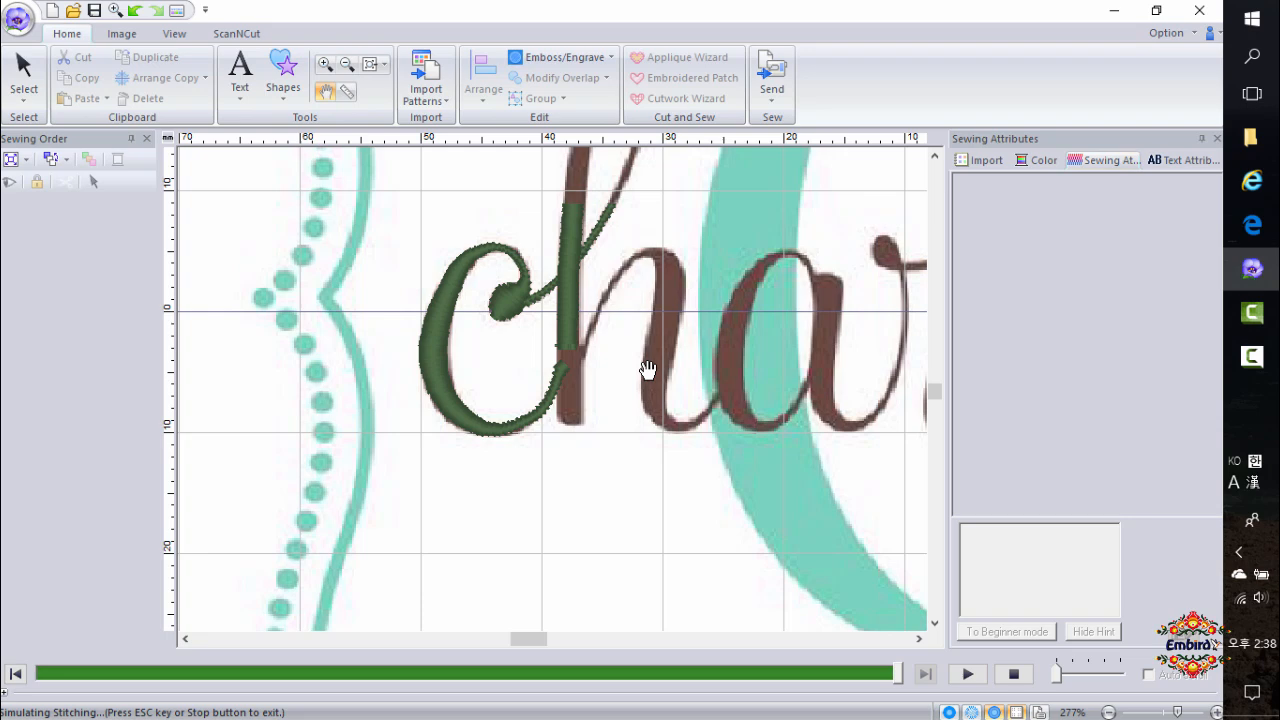
{"action": "left_click", "coordinate": [593, 391]}
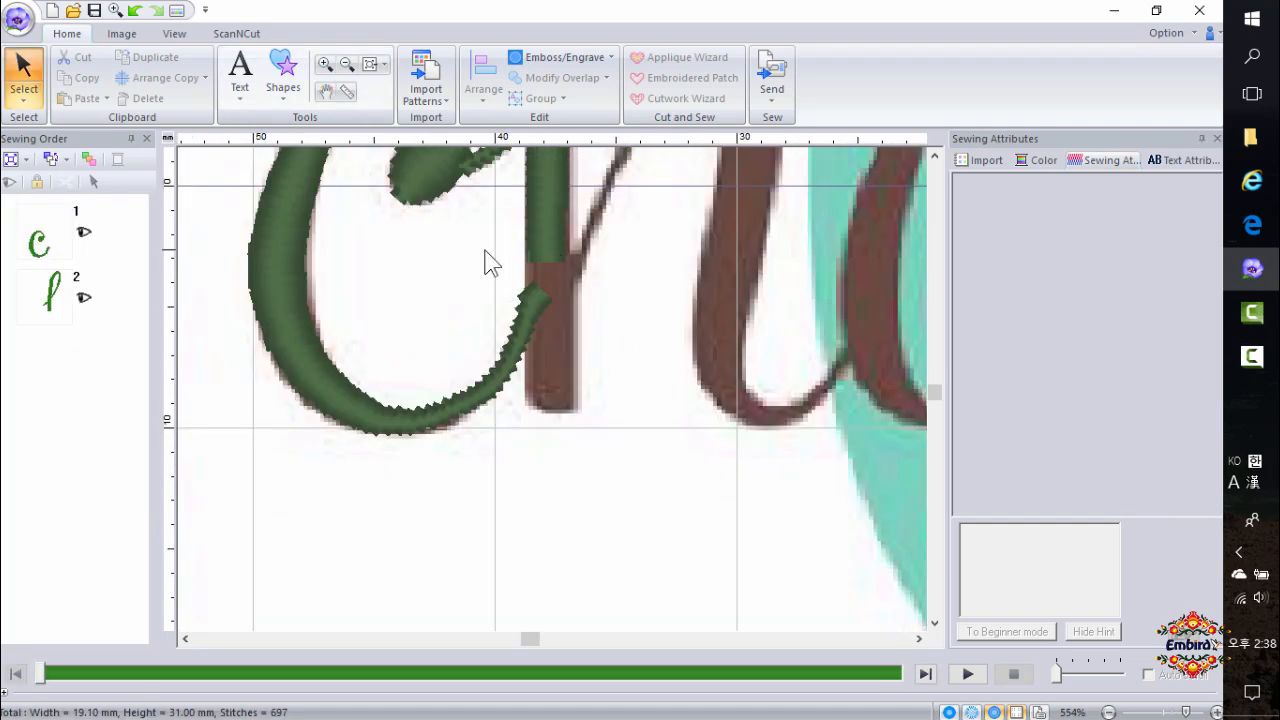
Extend the bottom edge of the h stem block down to the baseline in point-edit mode, then return to the select tool.
{"action": "left_click", "coordinate": [551, 244]}
{"action": "left_click", "coordinate": [33, 99]}
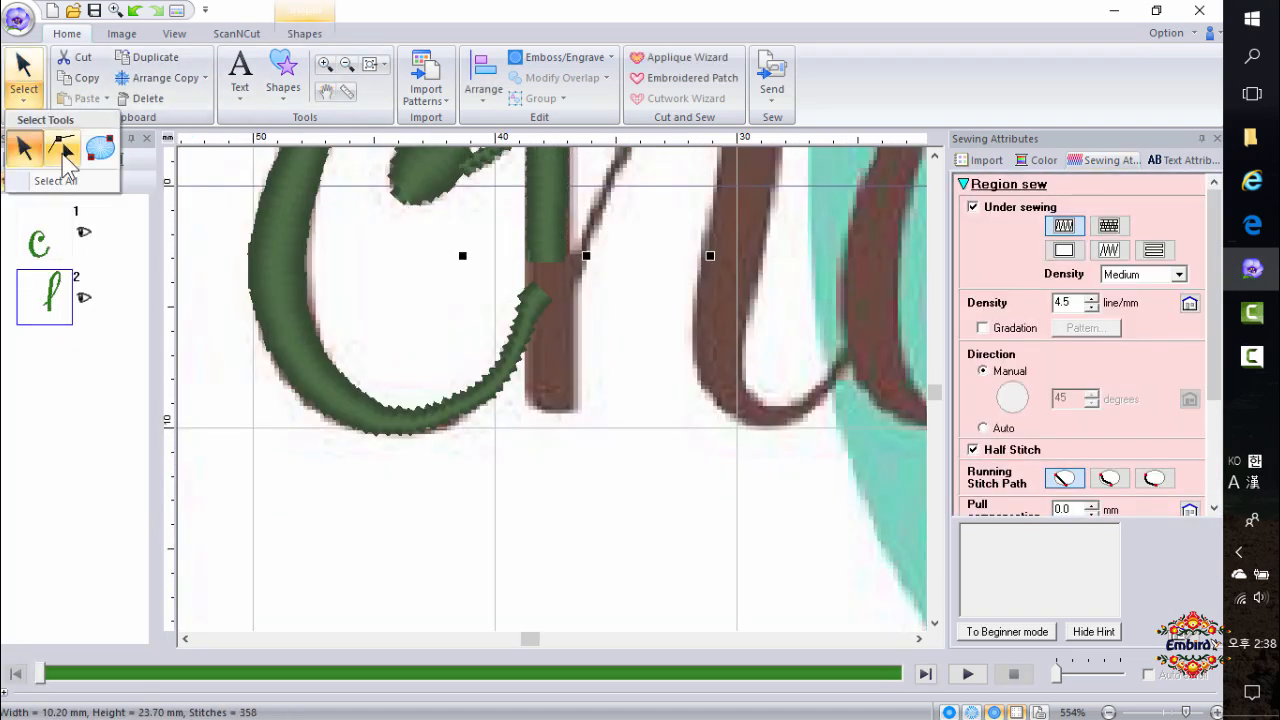
{"action": "left_click", "coordinate": [61, 148]}
{"action": "left_click", "coordinate": [563, 257]}
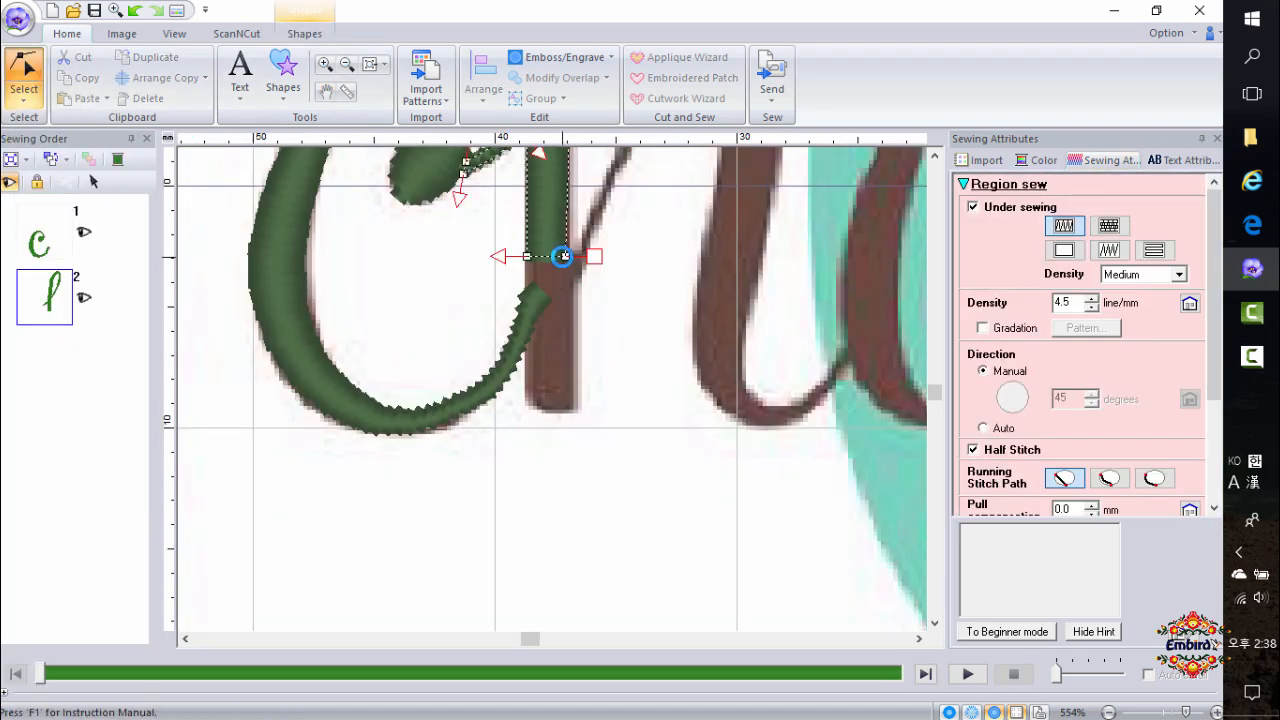
{"action": "left_click", "coordinate": [527, 408]}
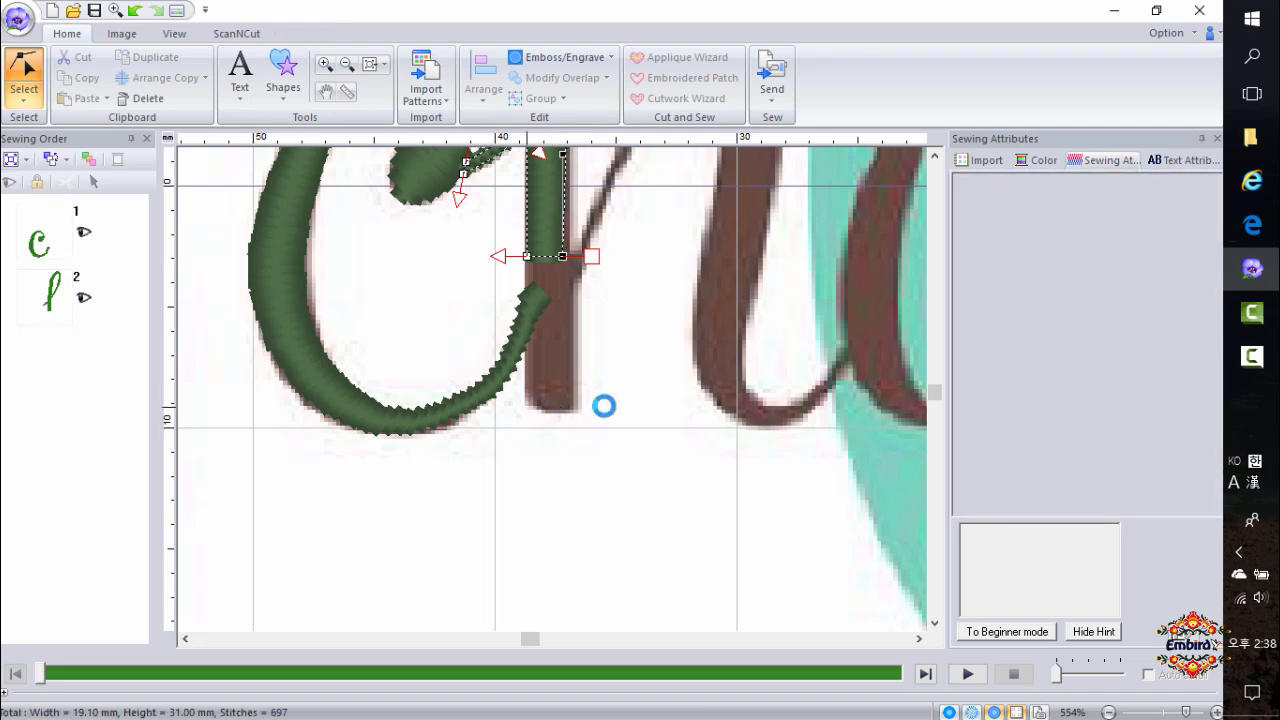
{"action": "left_click", "coordinate": [541, 244]}
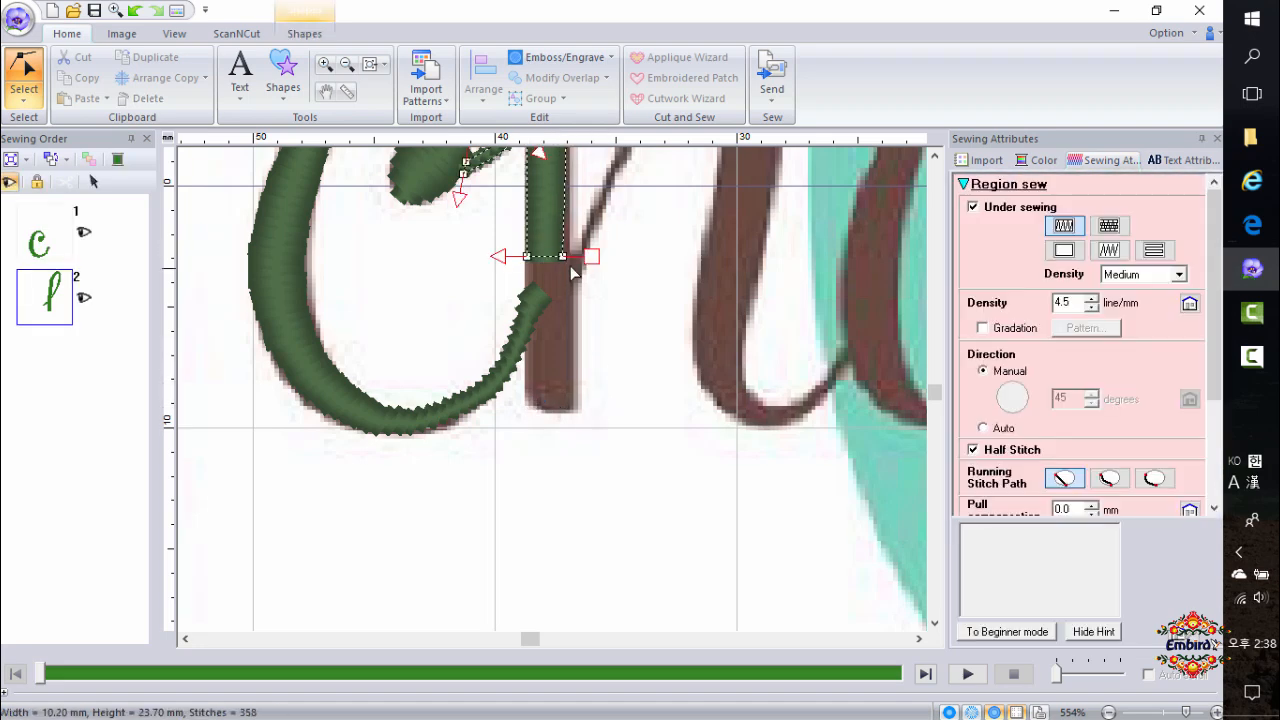
{"action": "left_click", "coordinate": [563, 257]}
{"action": "left_click_drag", "start_coordinate": [563, 257], "coordinate": [576, 410]}
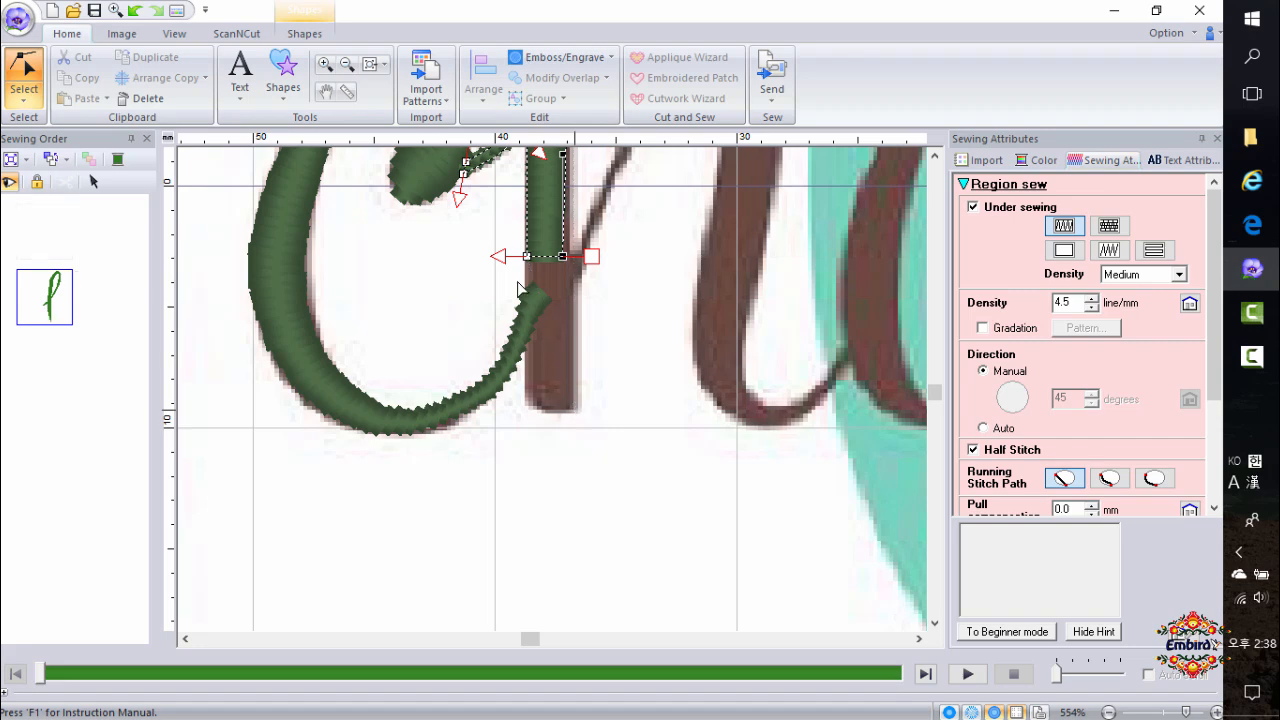
{"action": "left_click_drag", "start_coordinate": [527, 260], "coordinate": [527, 410]}
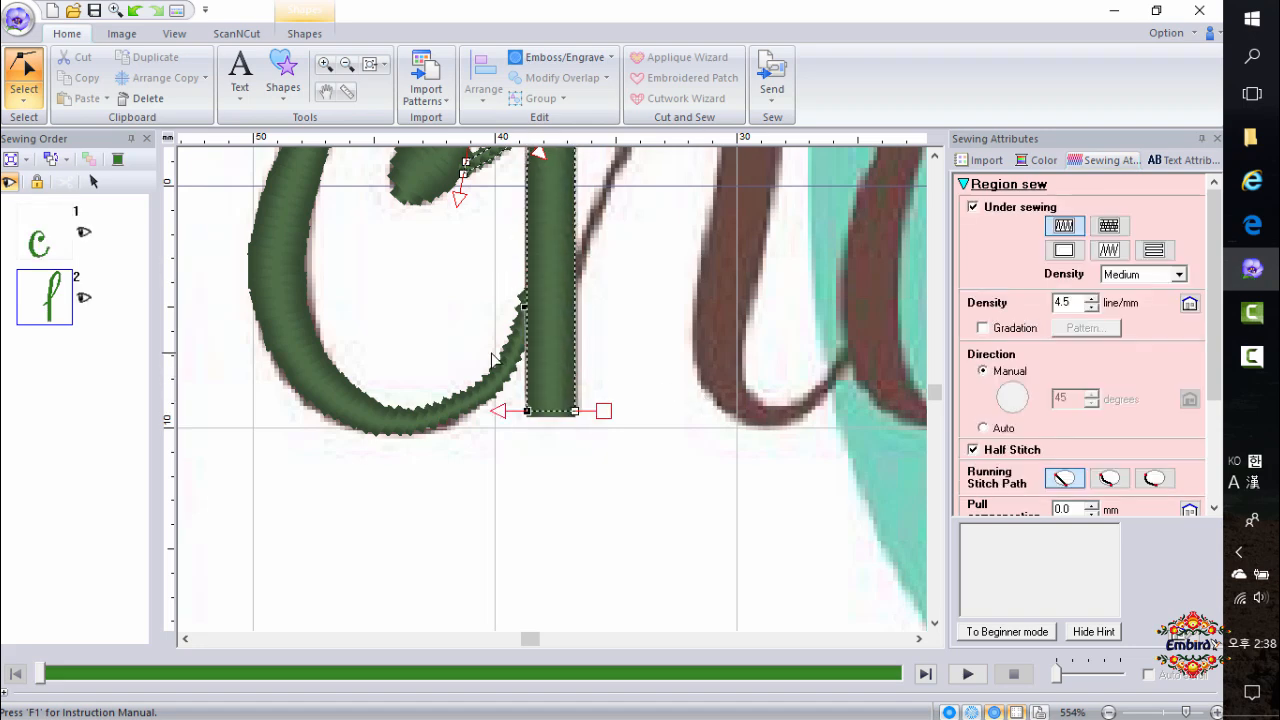
{"action": "left_click", "coordinate": [30, 100]}
{"action": "left_click", "coordinate": [24, 148]}
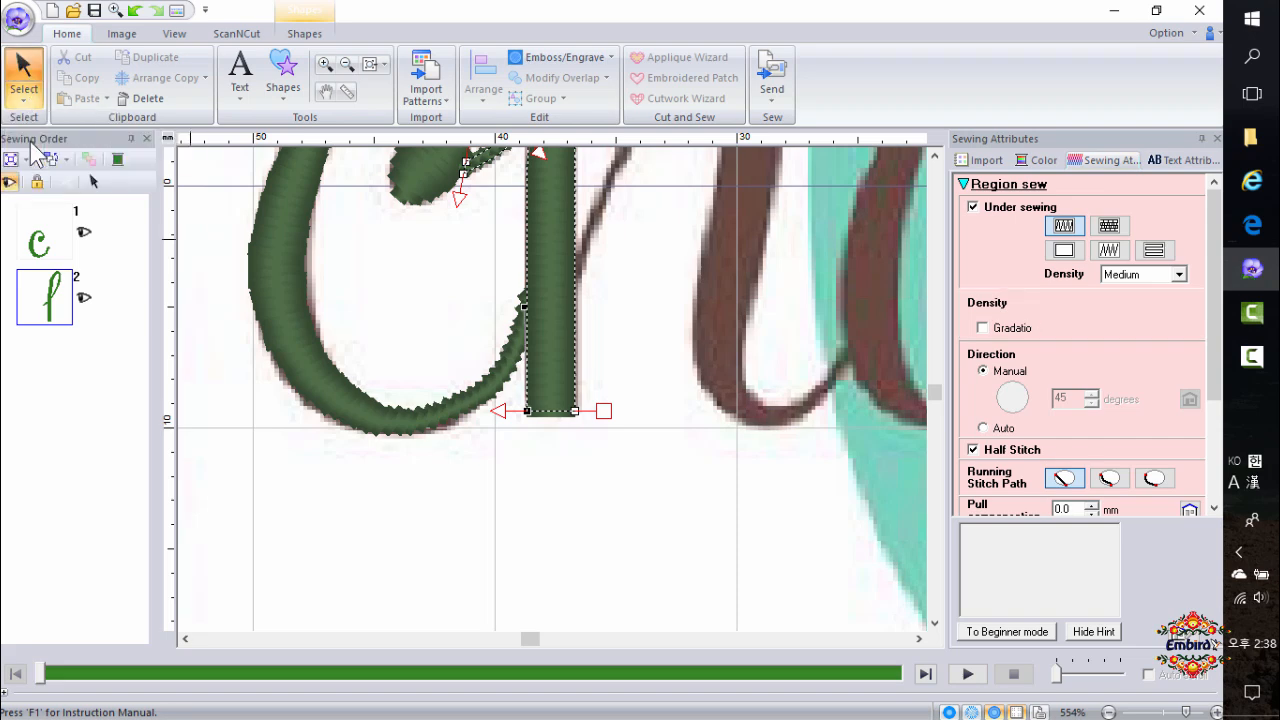
Trace the h's arch and right stem with a Curve Block manual punch shape, ending in the tail that joins the a.
{"action": "scroll", "coordinate": [631, 407], "scroll_direction": "down", "scroll_amount": 2}
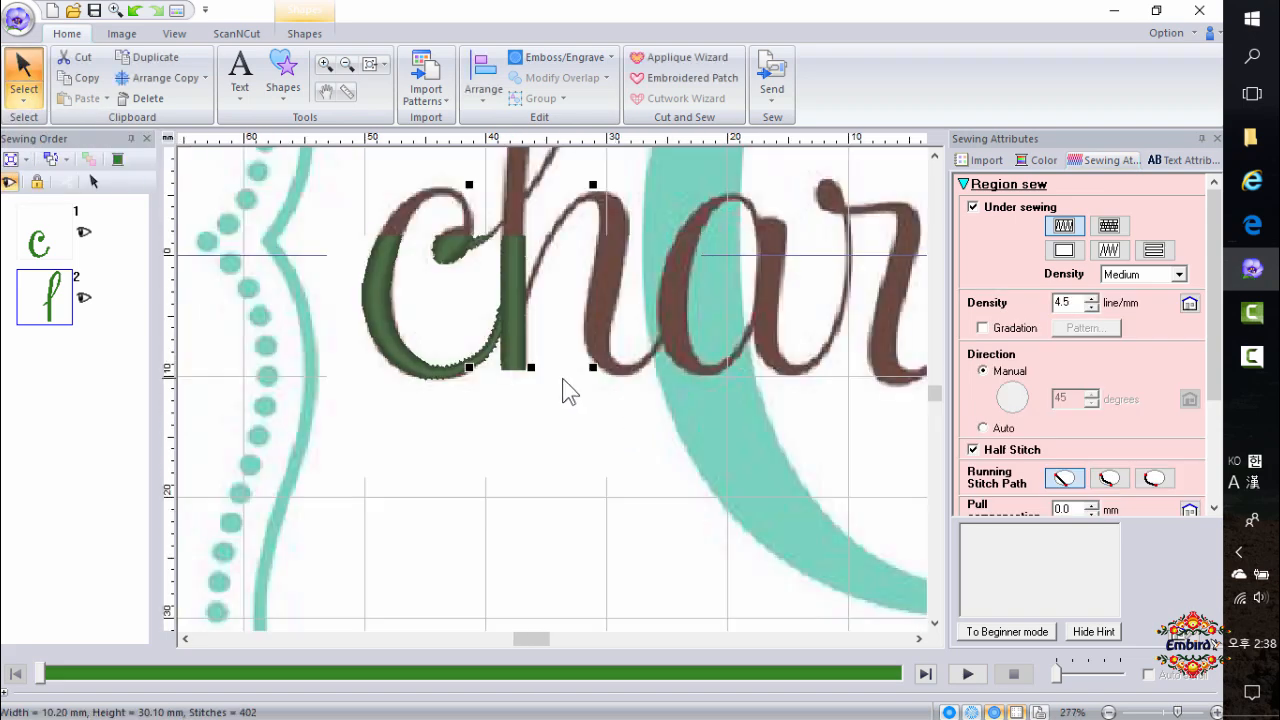
{"action": "scroll", "coordinate": [563, 297], "scroll_direction": "up", "scroll_amount": 2}
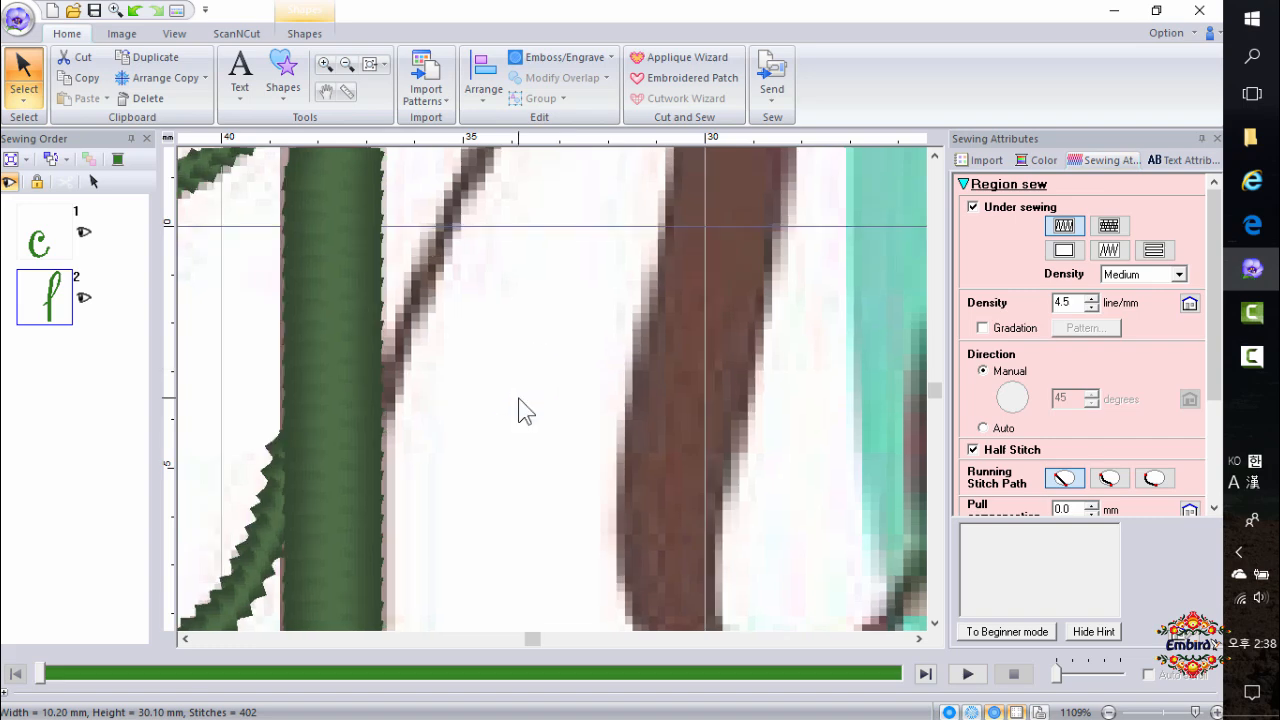
{"action": "scroll", "coordinate": [555, 390], "scroll_direction": "down", "scroll_amount": 2}
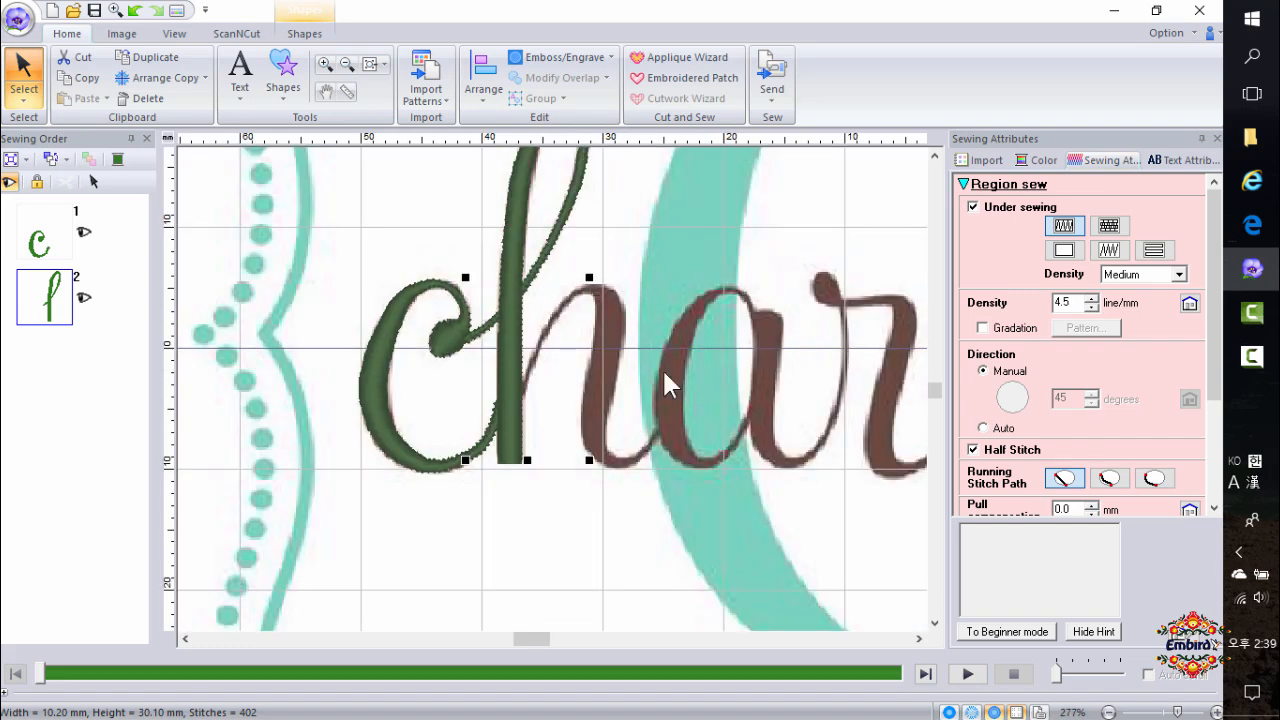
{"action": "left_click", "coordinate": [285, 78]}
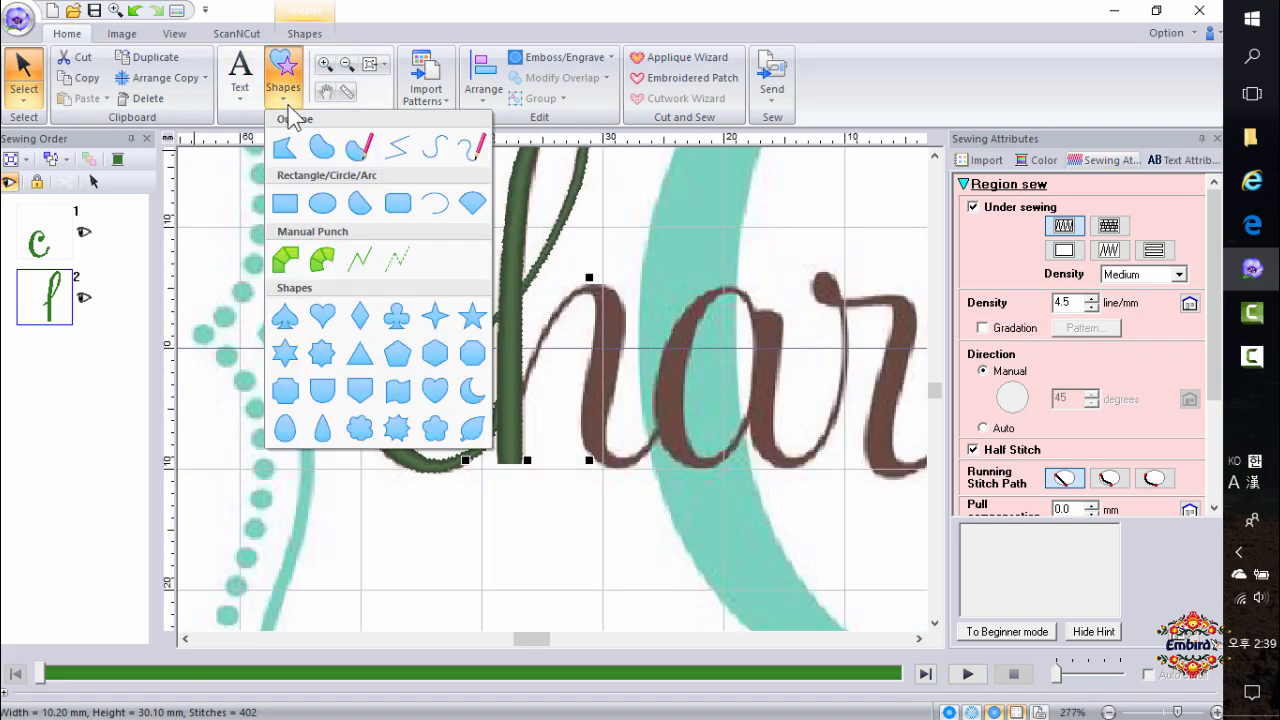
{"action": "left_click", "coordinate": [322, 262]}
{"action": "scroll", "coordinate": [556, 406], "scroll_direction": "up", "scroll_amount": 1}
{"action": "left_click", "coordinate": [540, 370]}
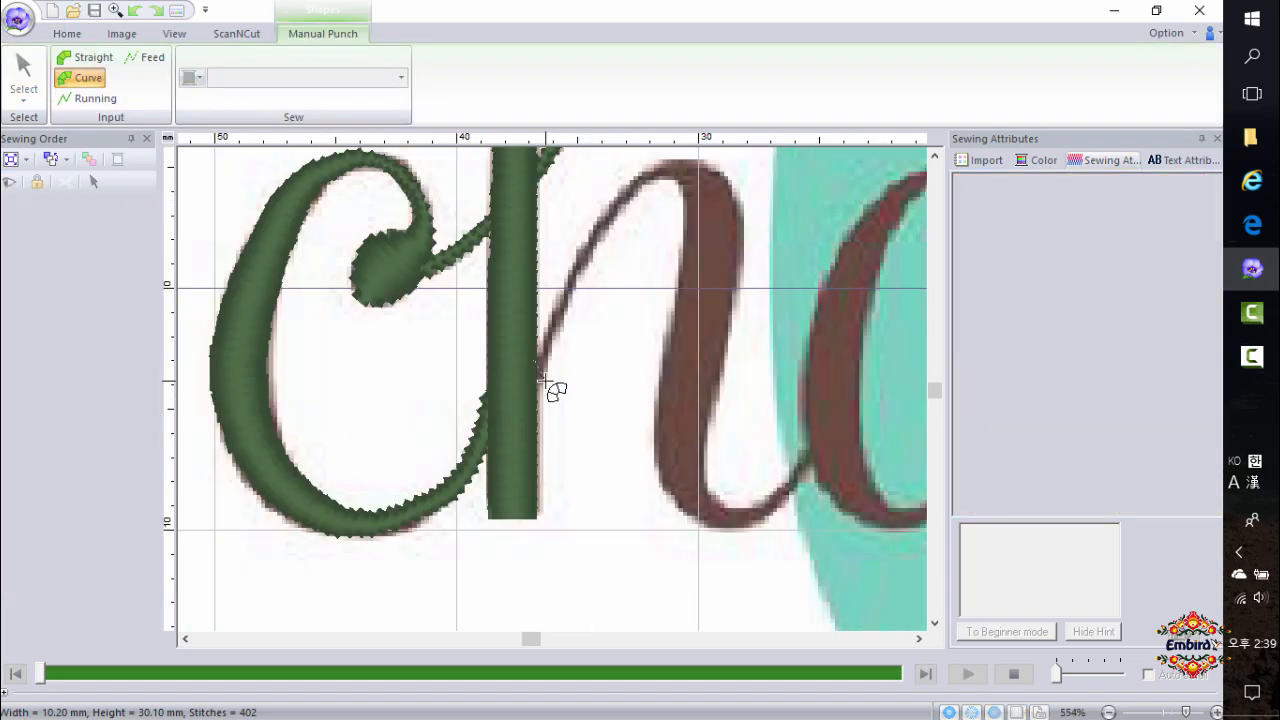
{"action": "left_click", "coordinate": [601, 226]}
{"action": "left_click", "coordinate": [662, 162]}
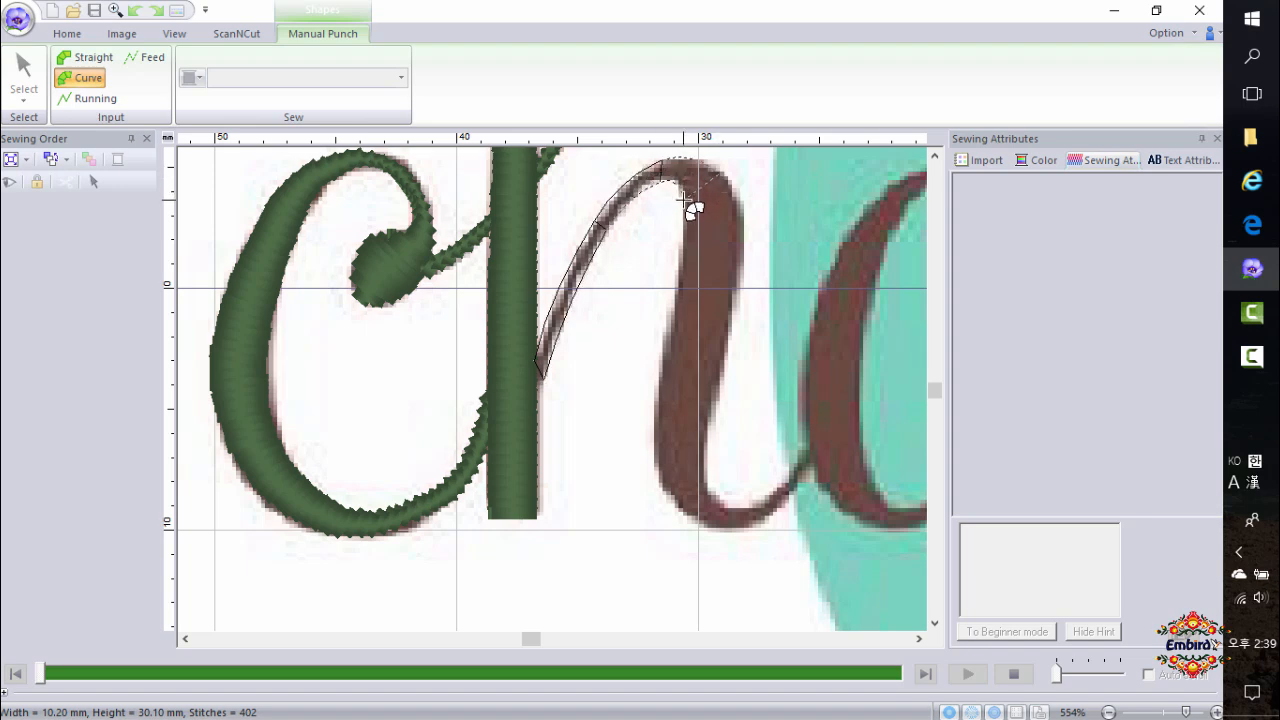
{"action": "left_click", "coordinate": [684, 199]}
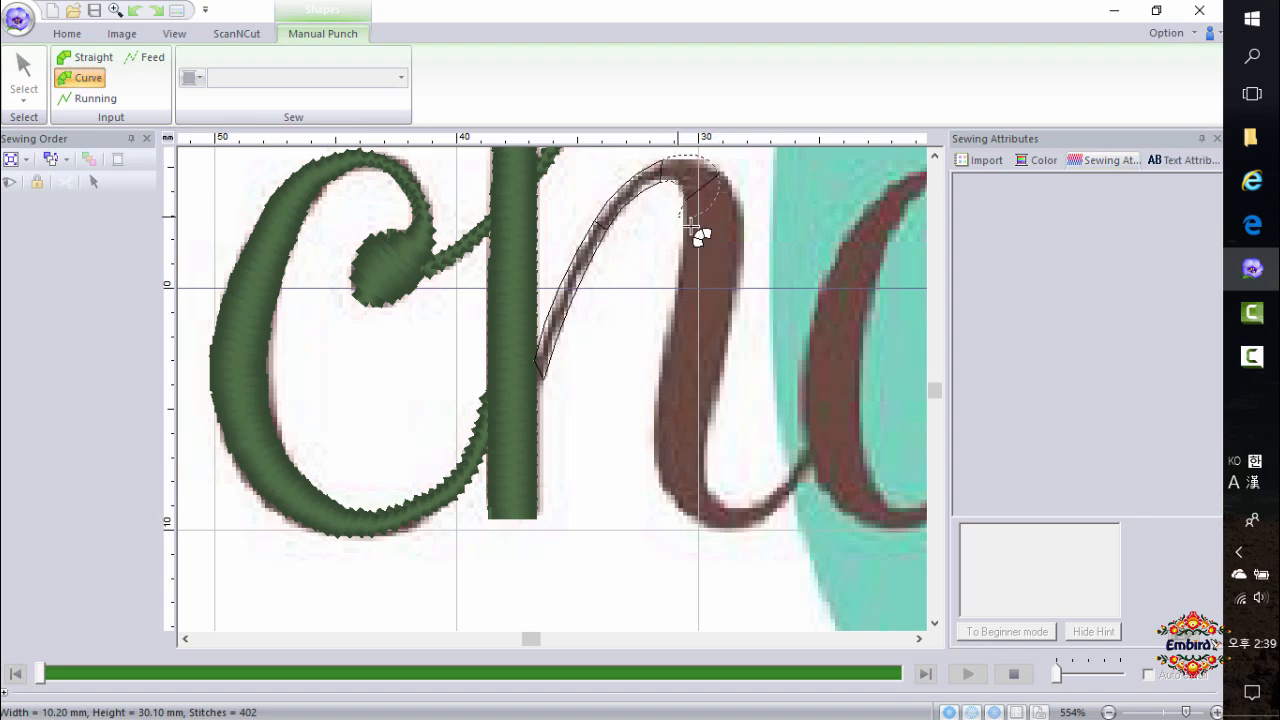
{"action": "left_click", "coordinate": [667, 357]}
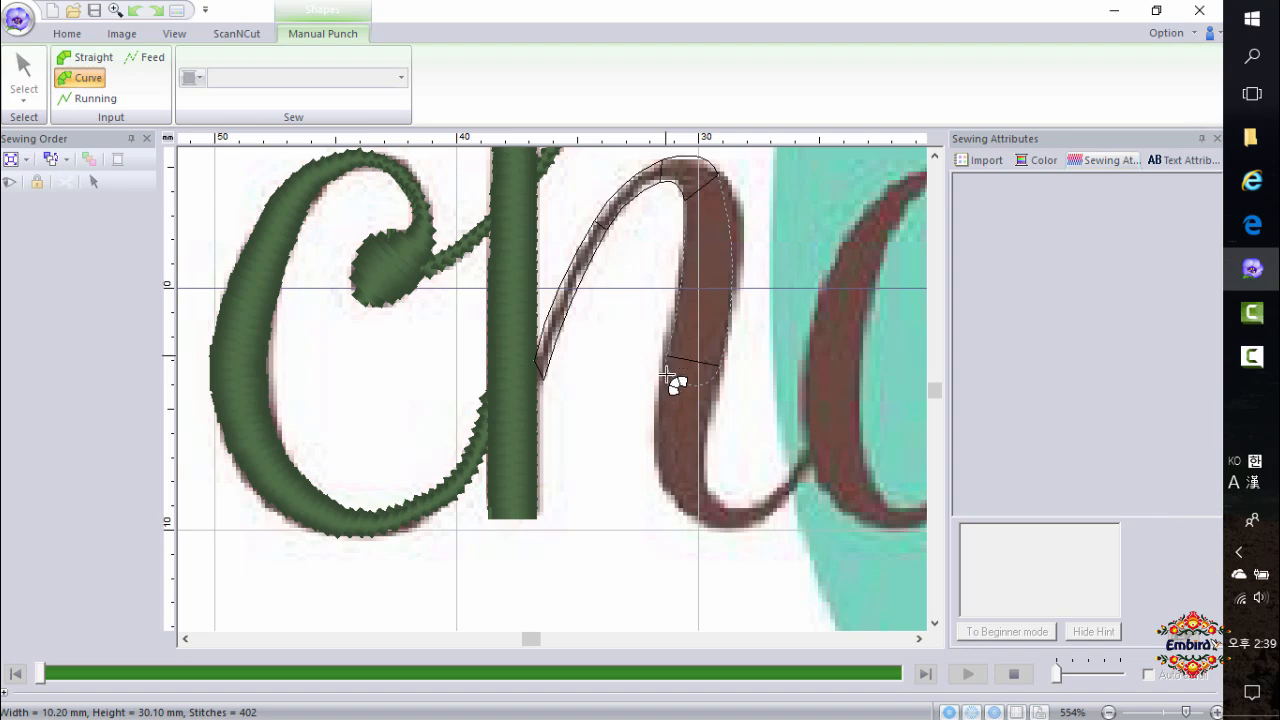
{"action": "left_click", "coordinate": [686, 512]}
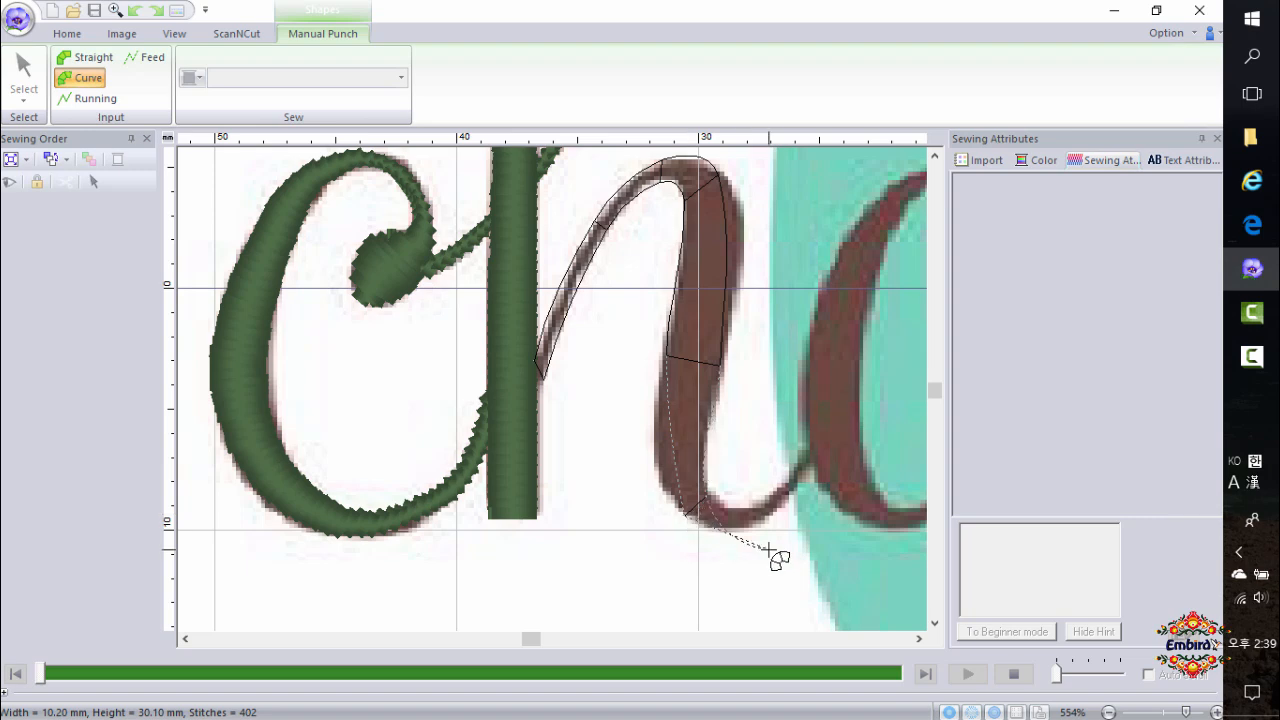
{"action": "left_click", "coordinate": [785, 500]}
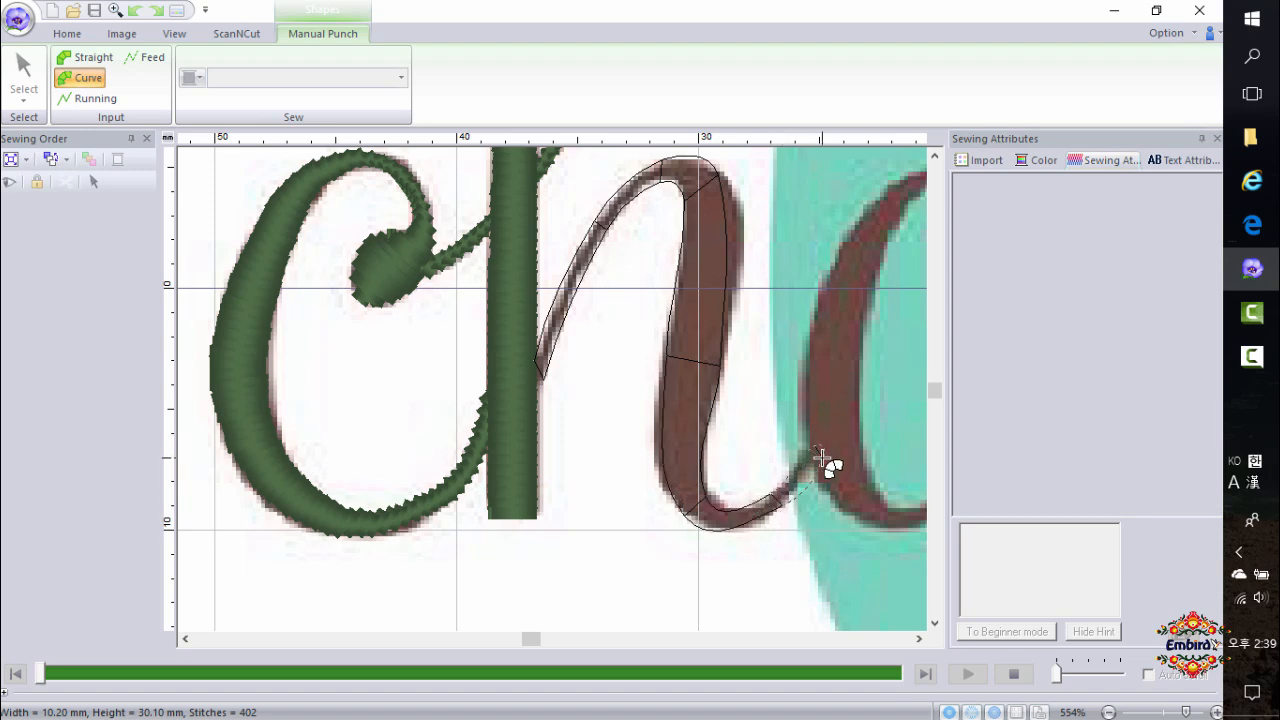
{"action": "double_click", "coordinate": [822, 457]}
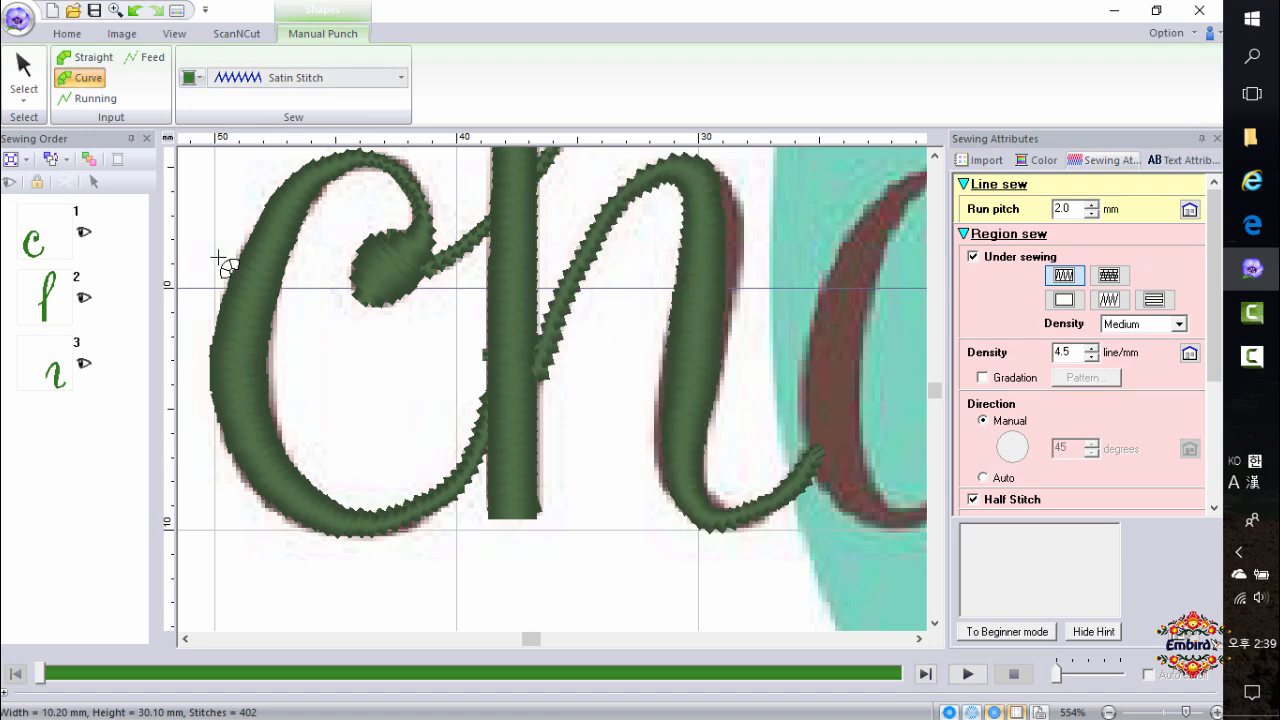
Reshape the h's arch block in point-edit mode by adjusting curve handles along its right edge, then return to the select tool.
{"action": "left_click", "coordinate": [24, 88]}
{"action": "left_click", "coordinate": [24, 143]}
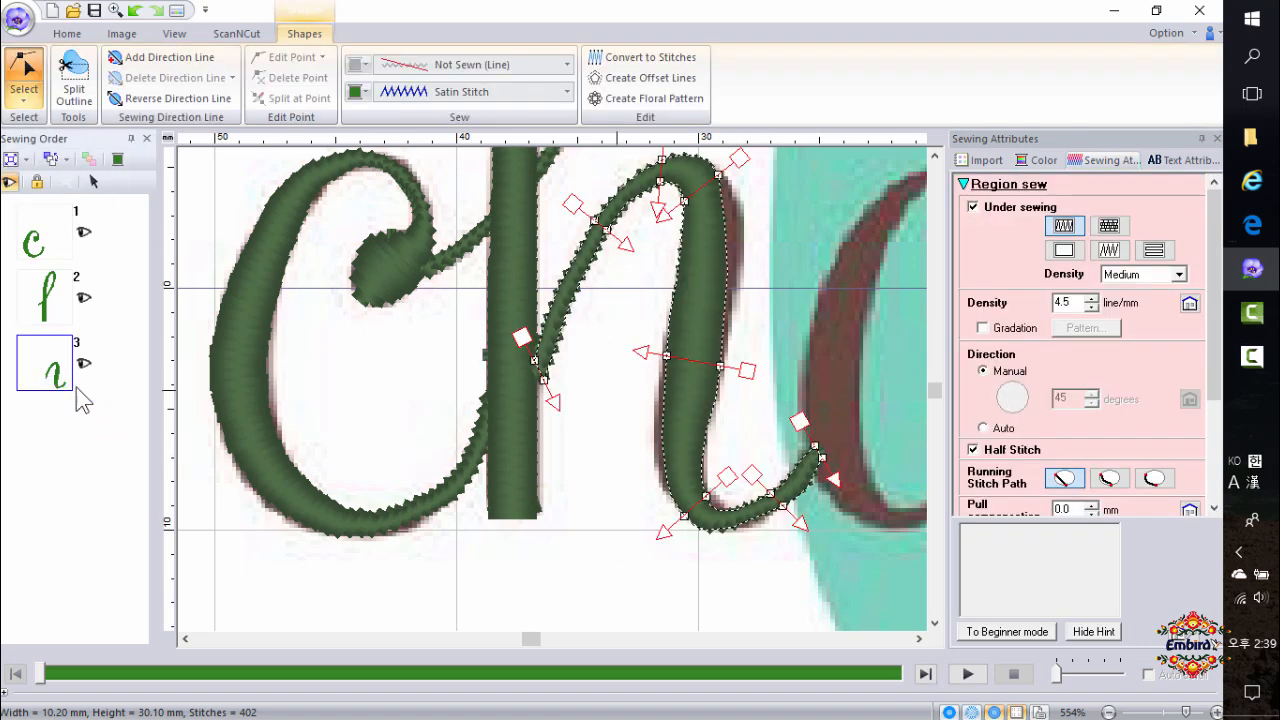
{"action": "left_click_drag", "start_coordinate": [743, 157], "coordinate": [757, 181]}
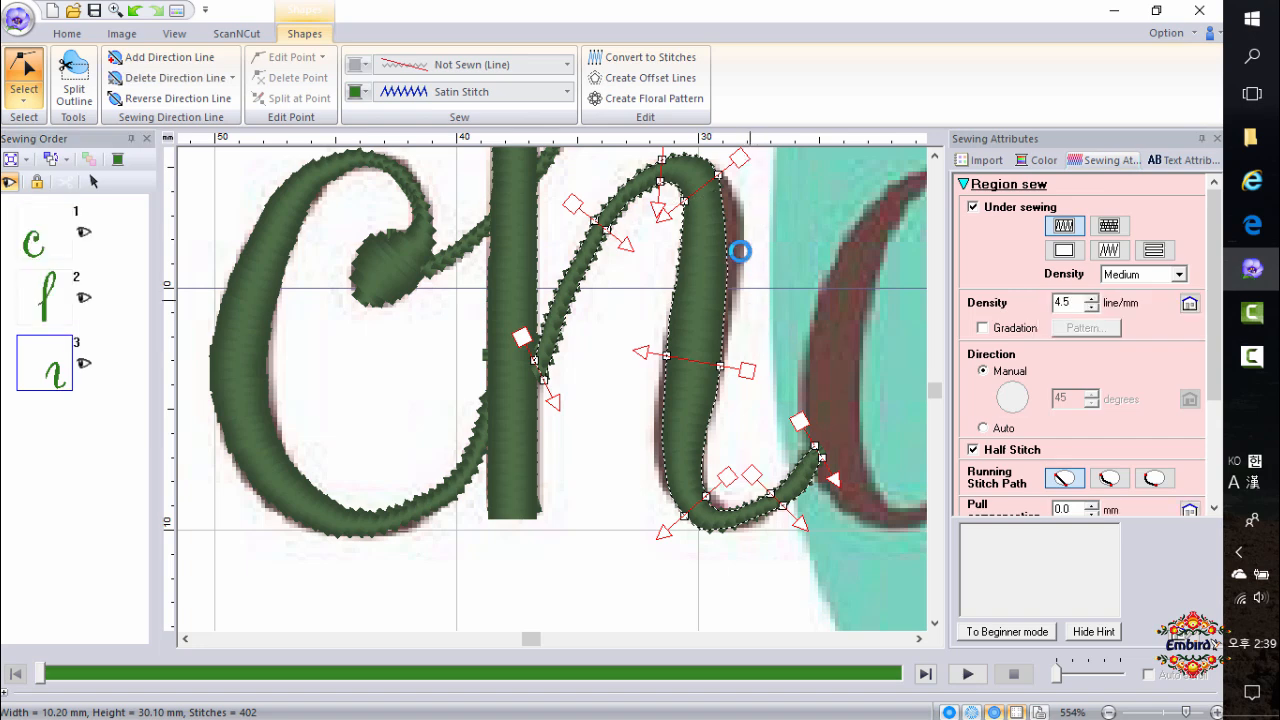
{"action": "left_click", "coordinate": [719, 176]}
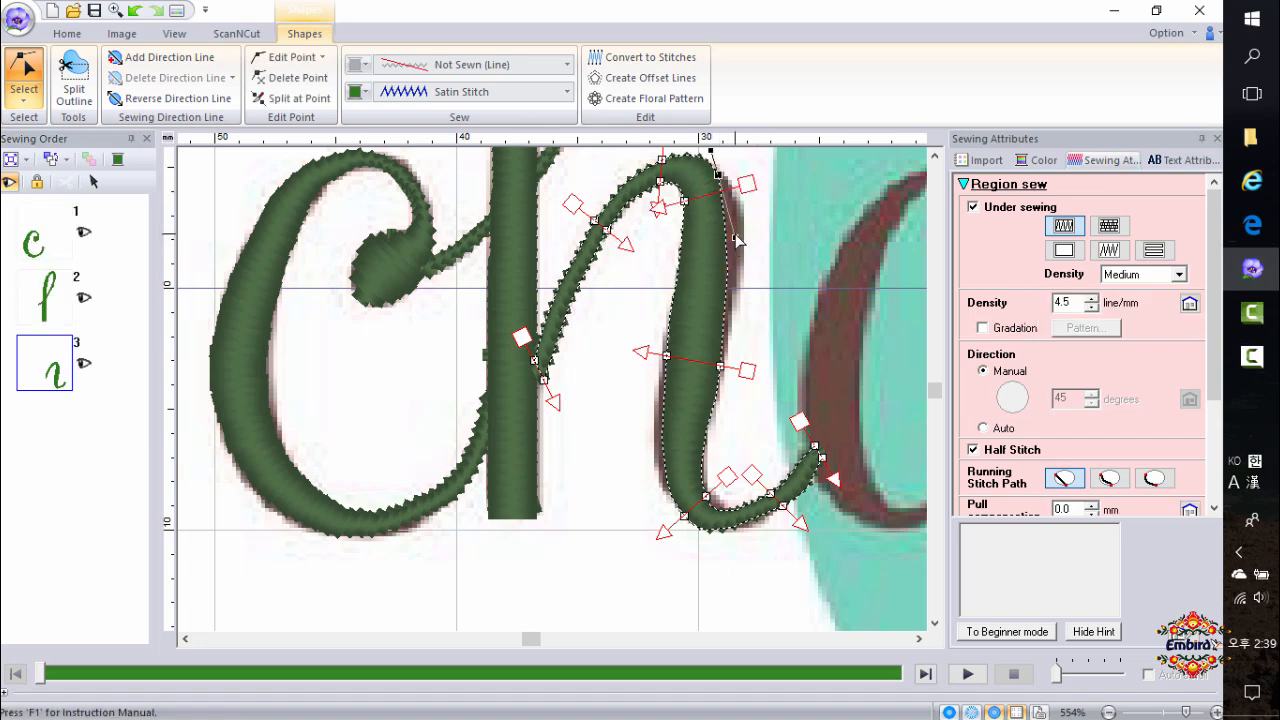
{"action": "left_click_drag", "start_coordinate": [735, 238], "coordinate": [766, 218]}
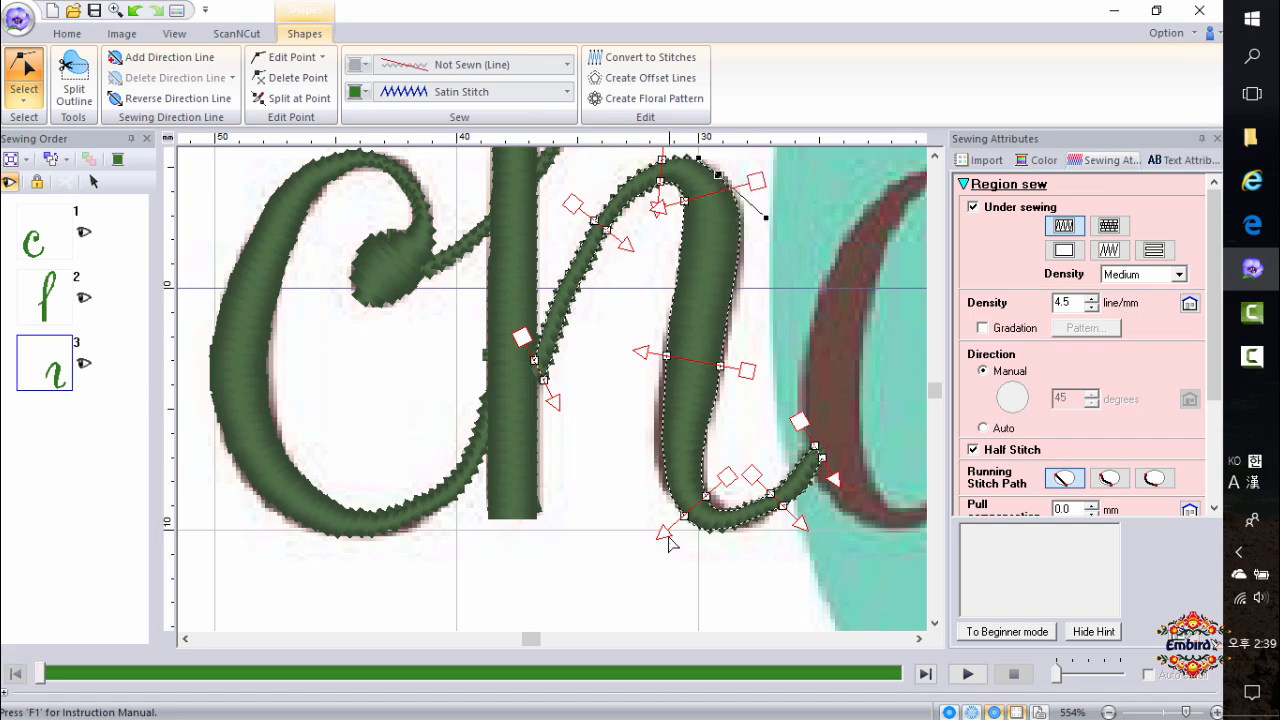
{"action": "left_click", "coordinate": [666, 356]}
{"action": "left_click", "coordinate": [665, 411]}
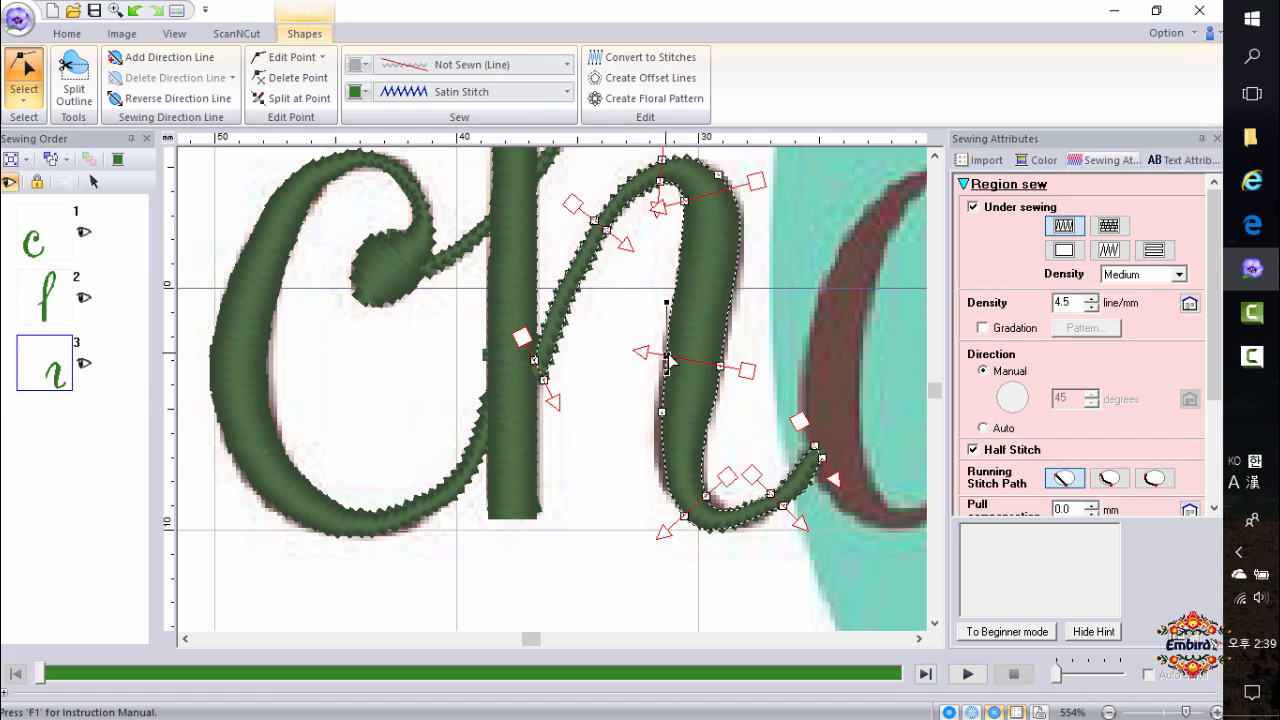
{"action": "left_click", "coordinate": [663, 412]}
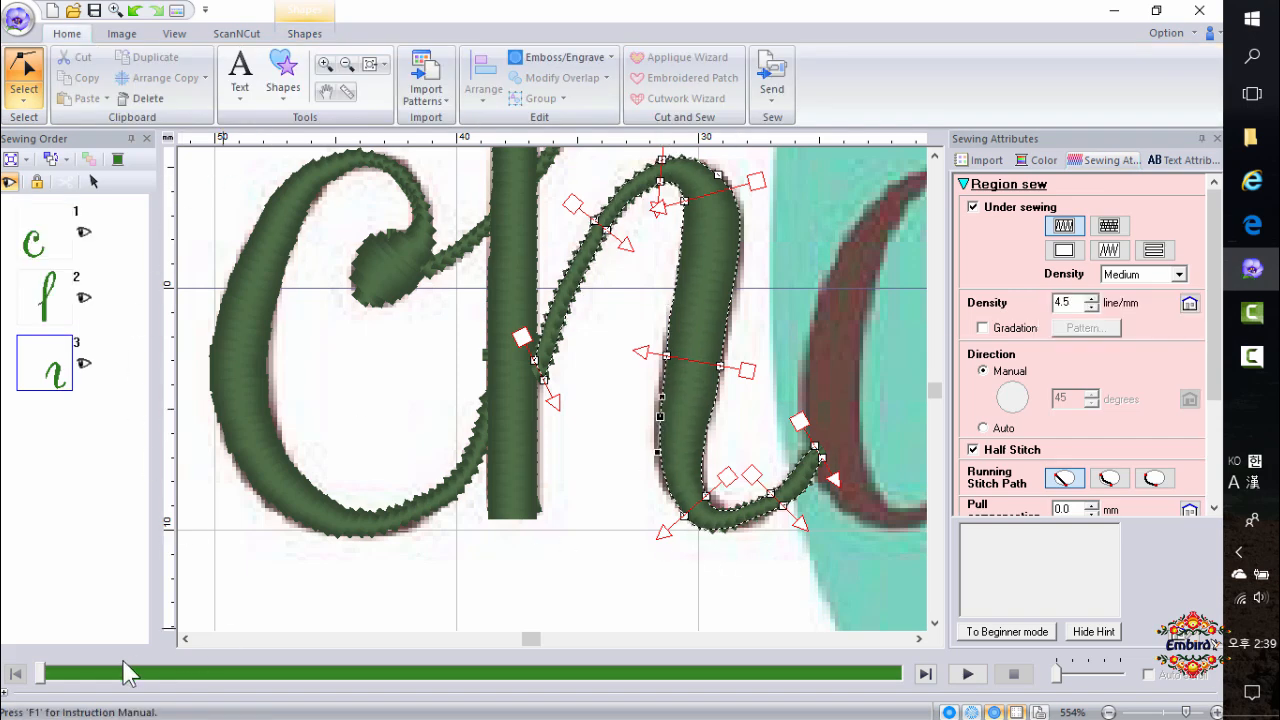
{"action": "left_click", "coordinate": [19, 145]}
Run the stitch simulation of the design and scrub it through to the end.
{"action": "scroll", "coordinate": [673, 569], "scroll_direction": "down", "scroll_amount": 2}
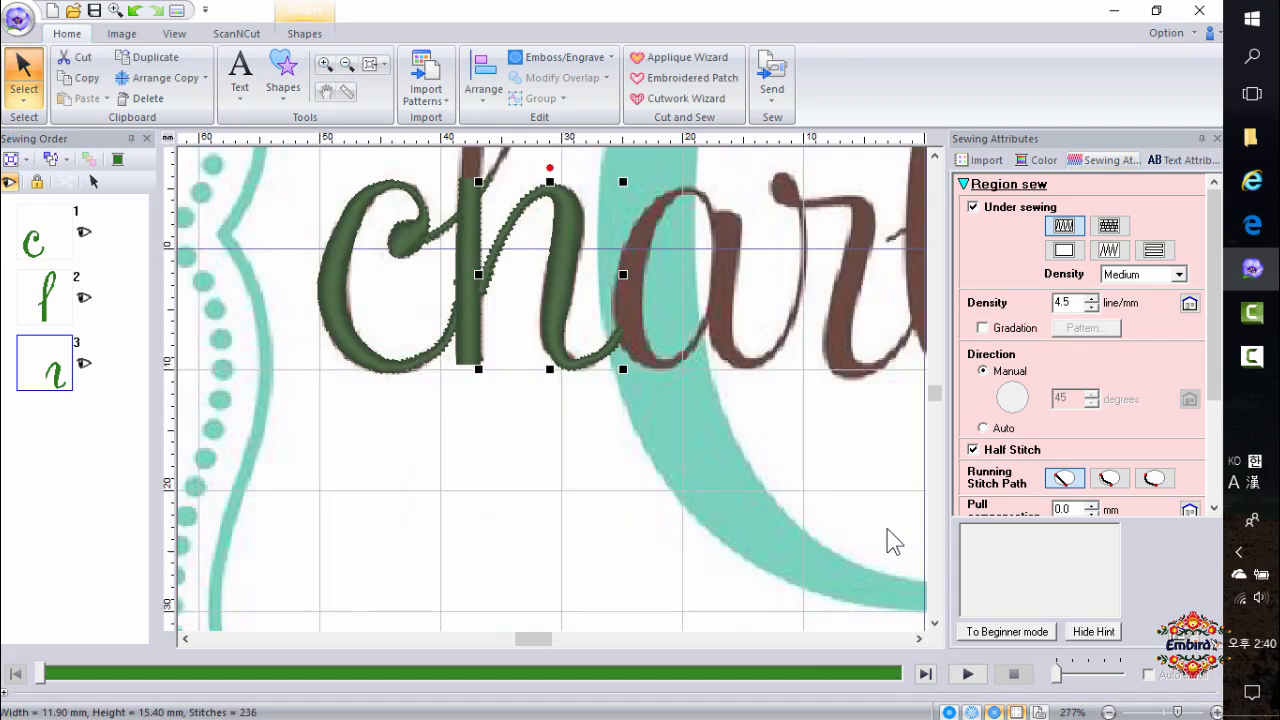
{"action": "left_click", "coordinate": [968, 674]}
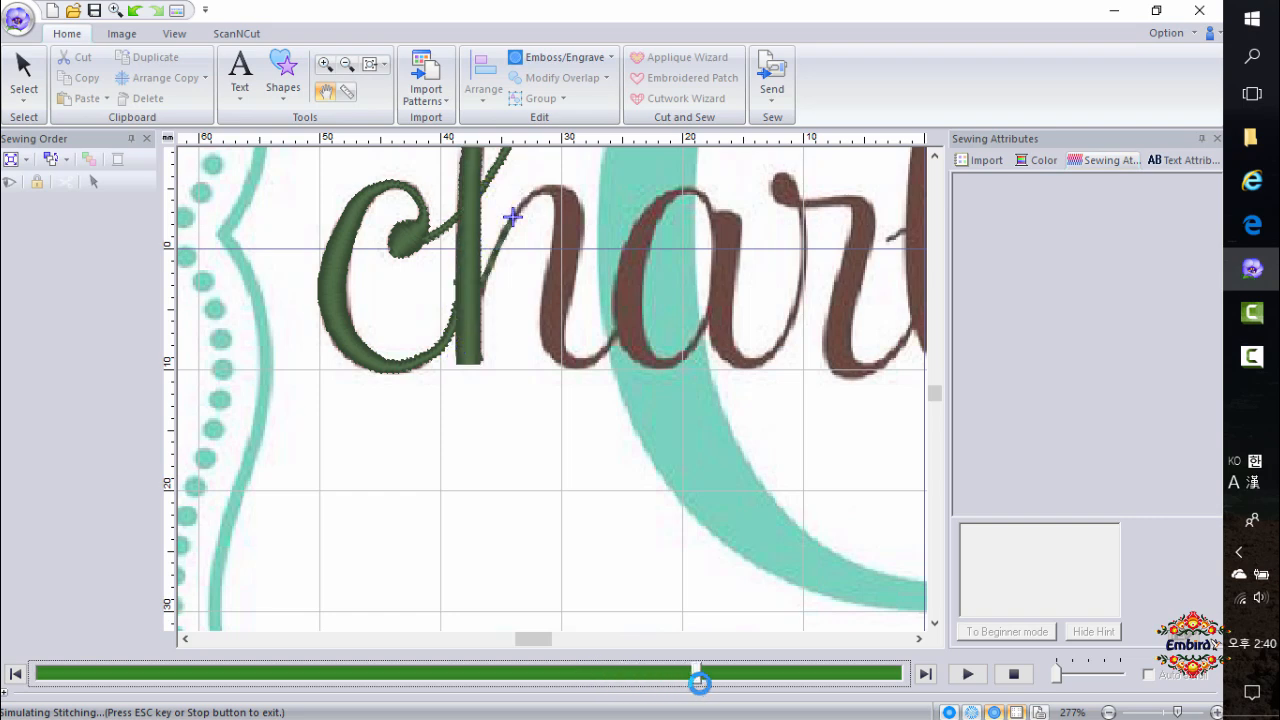
{"action": "left_click_drag", "start_coordinate": [725, 683], "coordinate": [912, 673]}
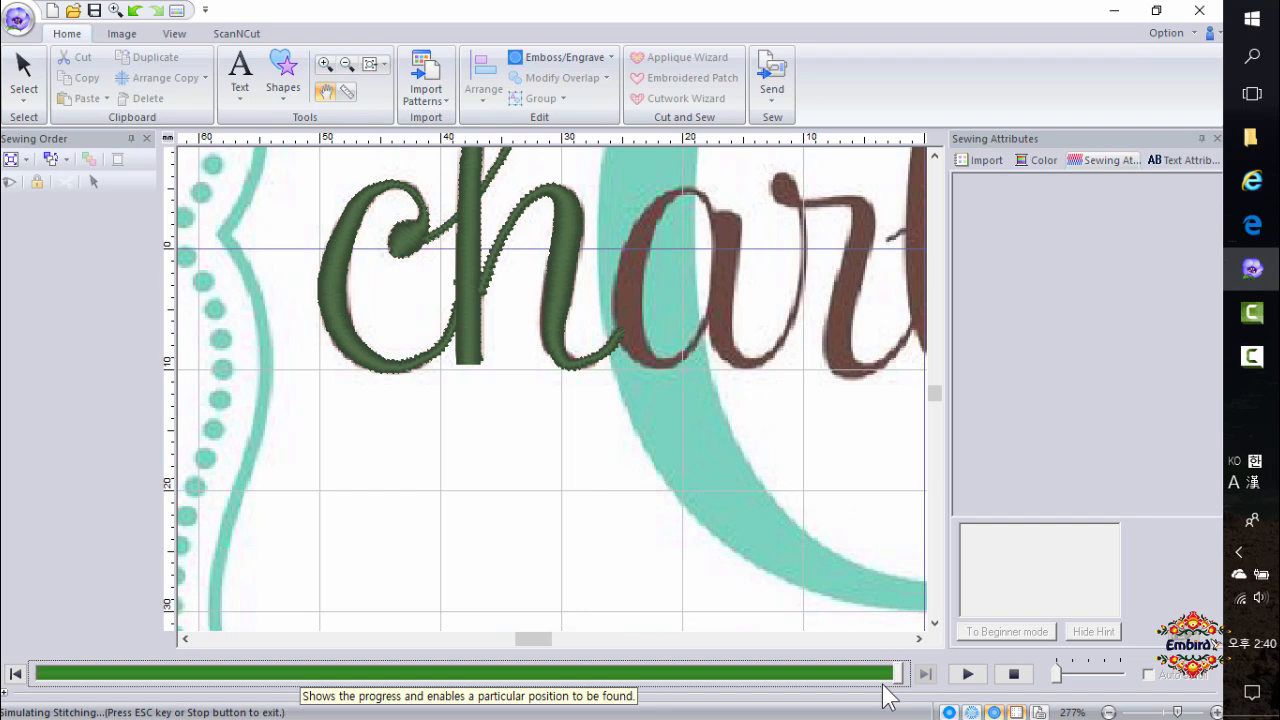
{"action": "left_click", "coordinate": [285, 88]}
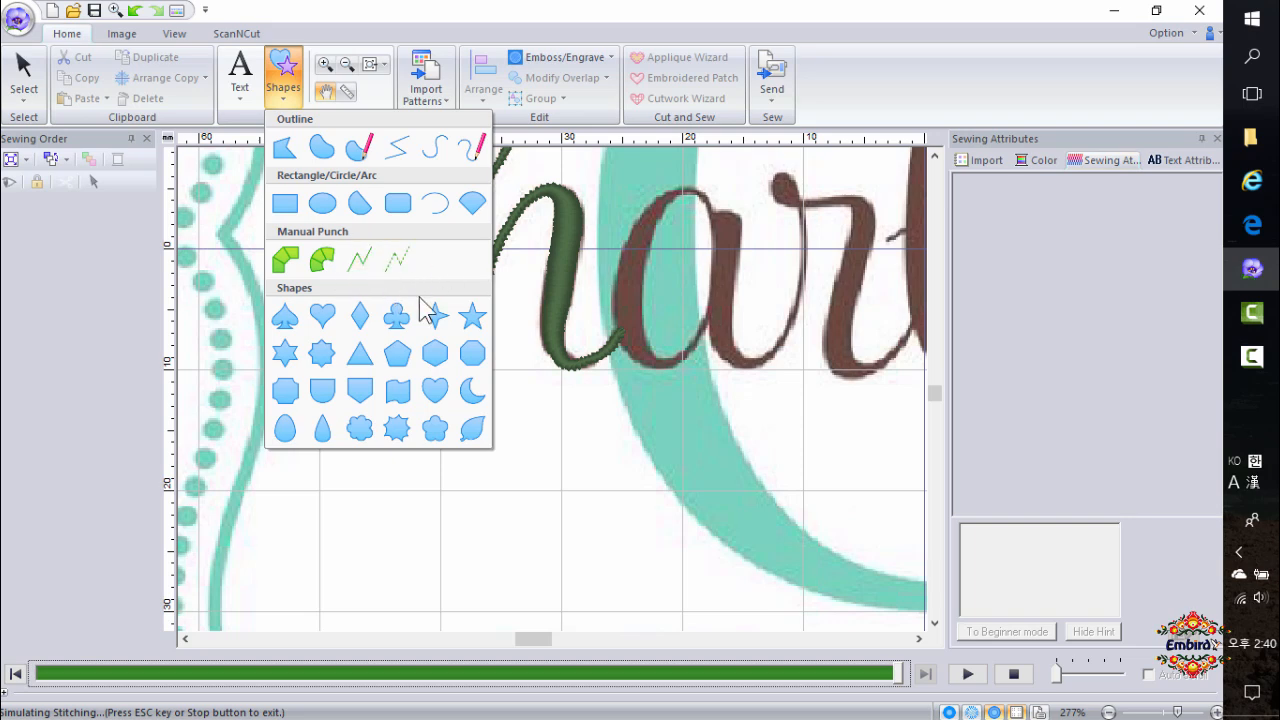
{"action": "left_click", "coordinate": [694, 424]}
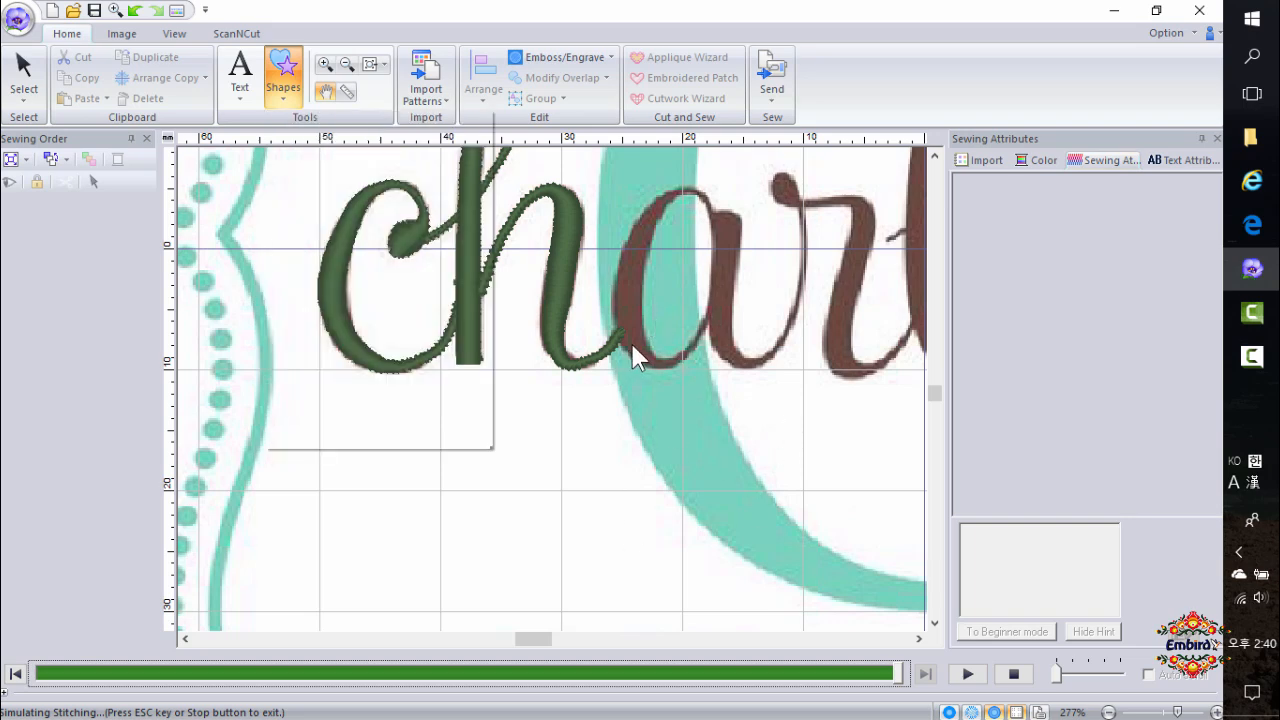
Trace the a's bowl with a Curve Block manual punch shape, from its top around the left side to the joining stroke.
{"action": "left_click", "coordinate": [283, 88]}
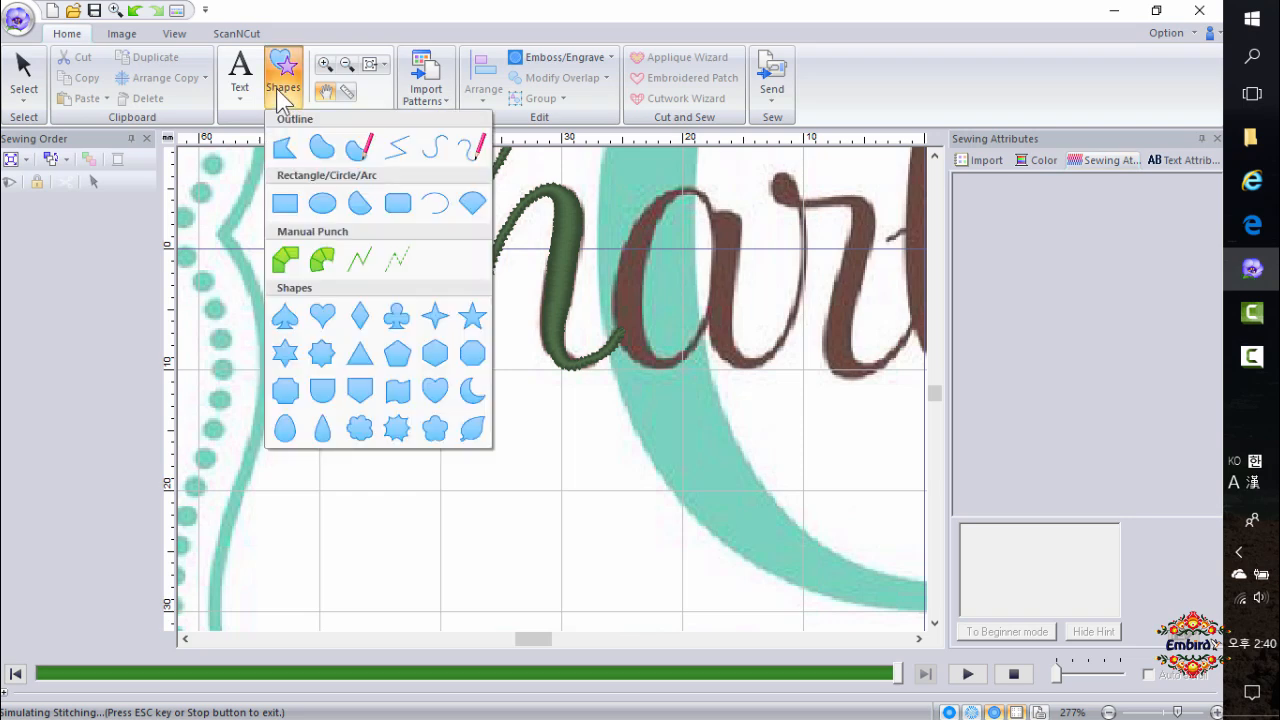
{"action": "left_click", "coordinate": [320, 255]}
{"action": "scroll", "coordinate": [654, 347], "scroll_direction": "up", "scroll_amount": 1}
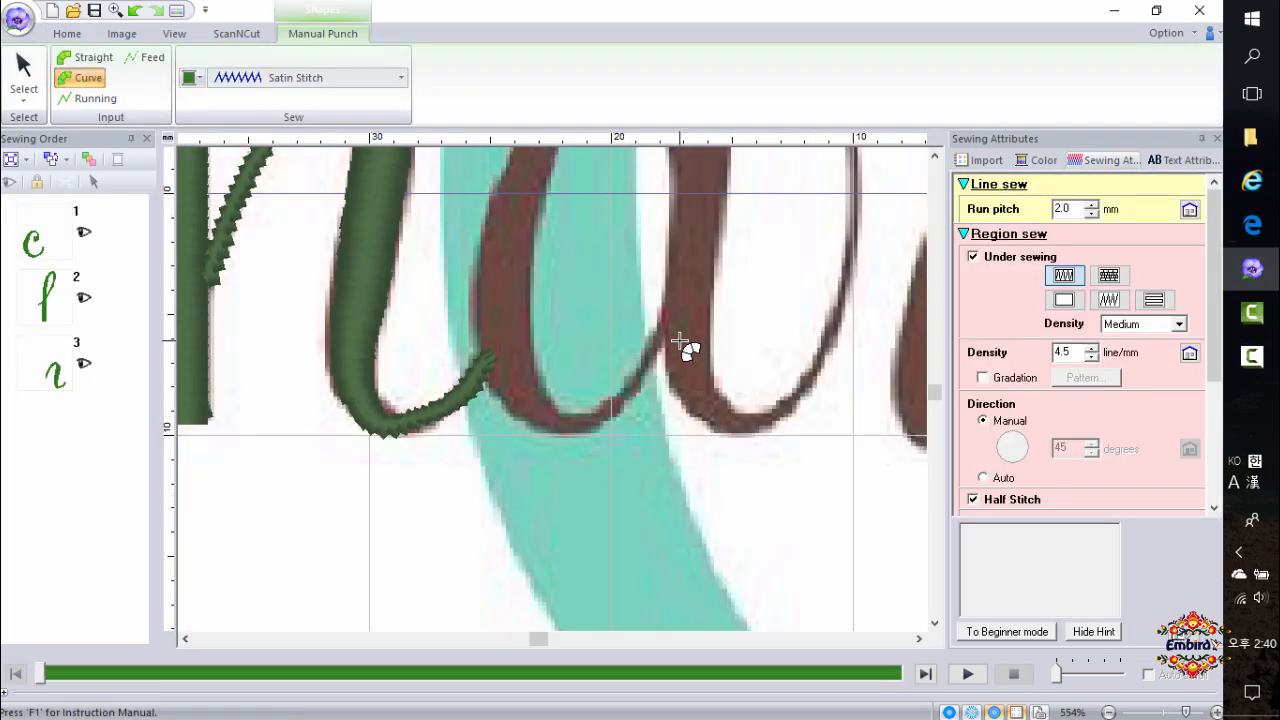
{"action": "scroll", "coordinate": [940, 157], "scroll_direction": "up", "scroll_amount": 2}
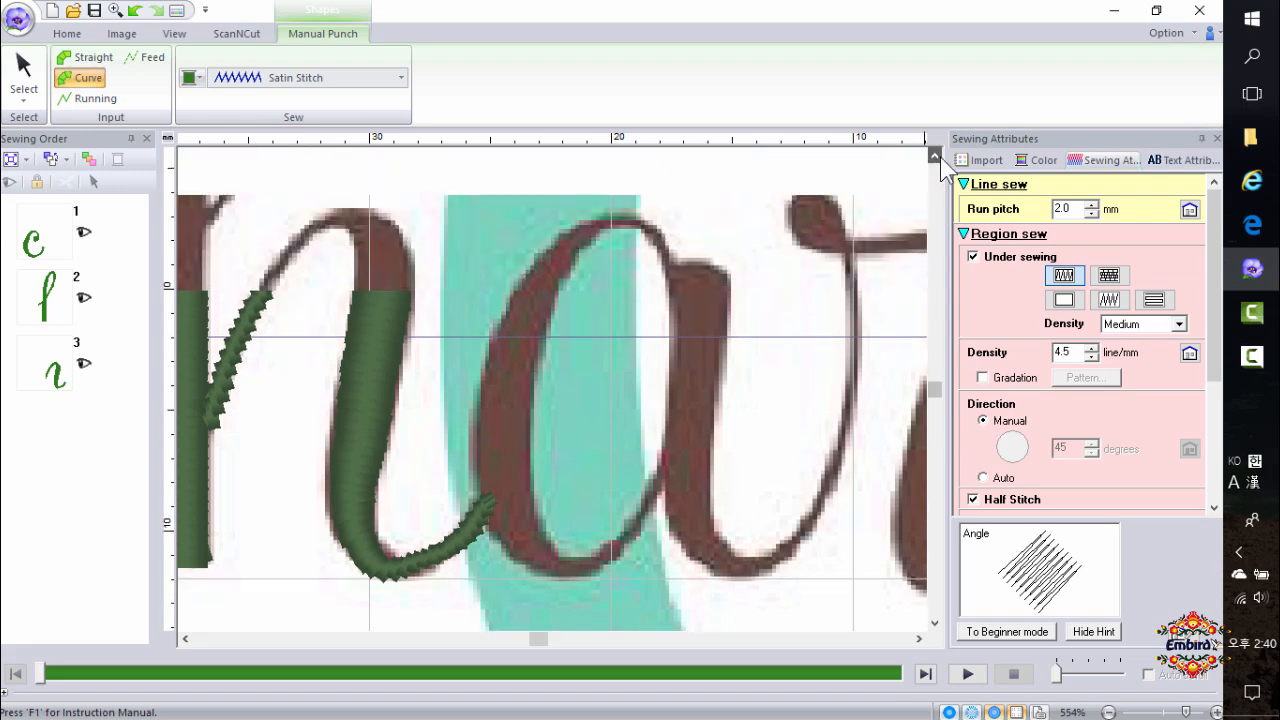
{"action": "left_click", "coordinate": [679, 276]}
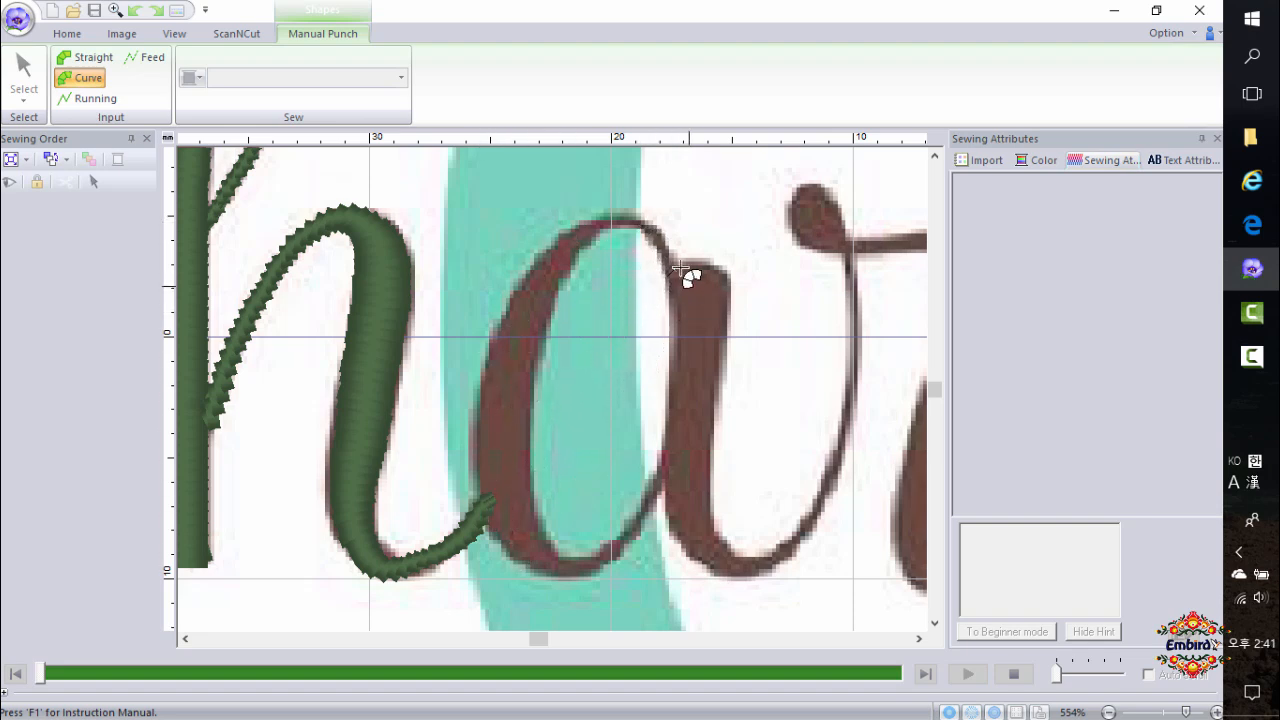
{"action": "left_click", "coordinate": [648, 236]}
{"action": "left_click", "coordinate": [488, 362]}
{"action": "left_click", "coordinate": [534, 371]}
{"action": "left_click", "coordinate": [488, 508]}
{"action": "left_click", "coordinate": [533, 497]}
{"action": "left_click", "coordinate": [564, 580]}
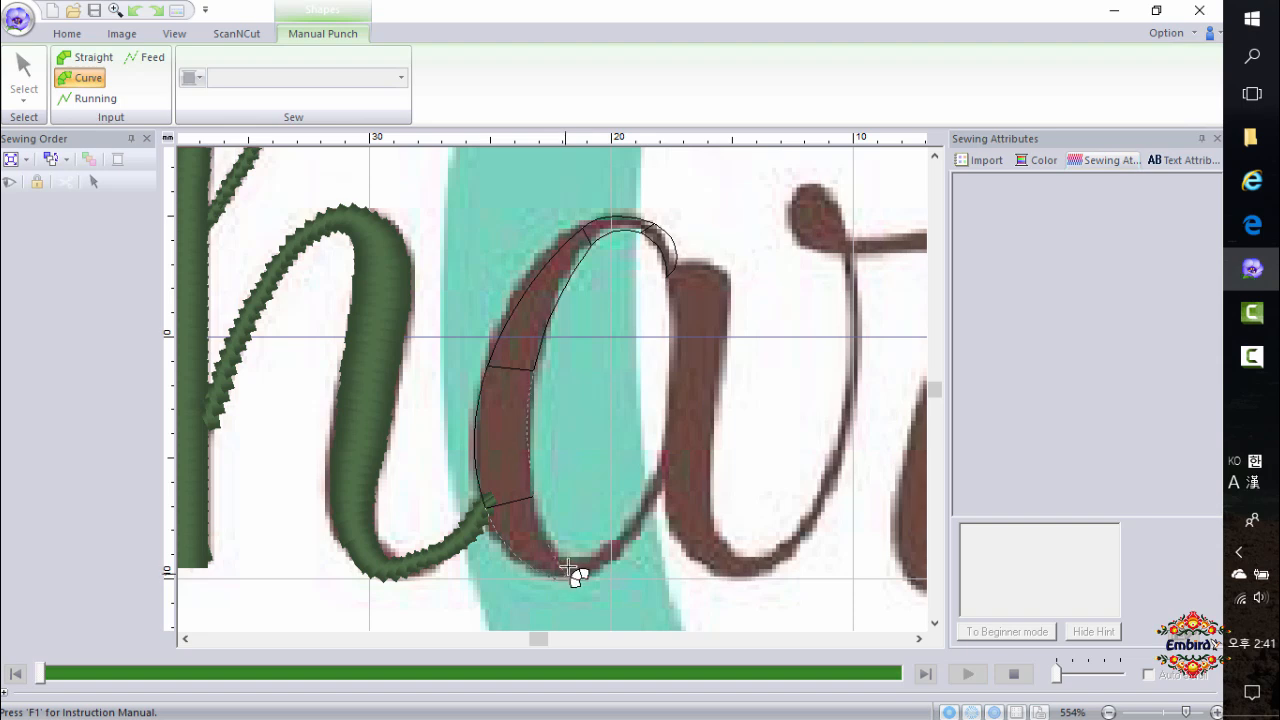
{"action": "left_click", "coordinate": [568, 564]}
{"action": "right_click", "coordinate": [585, 572]}
{"action": "left_click", "coordinate": [563, 563]}
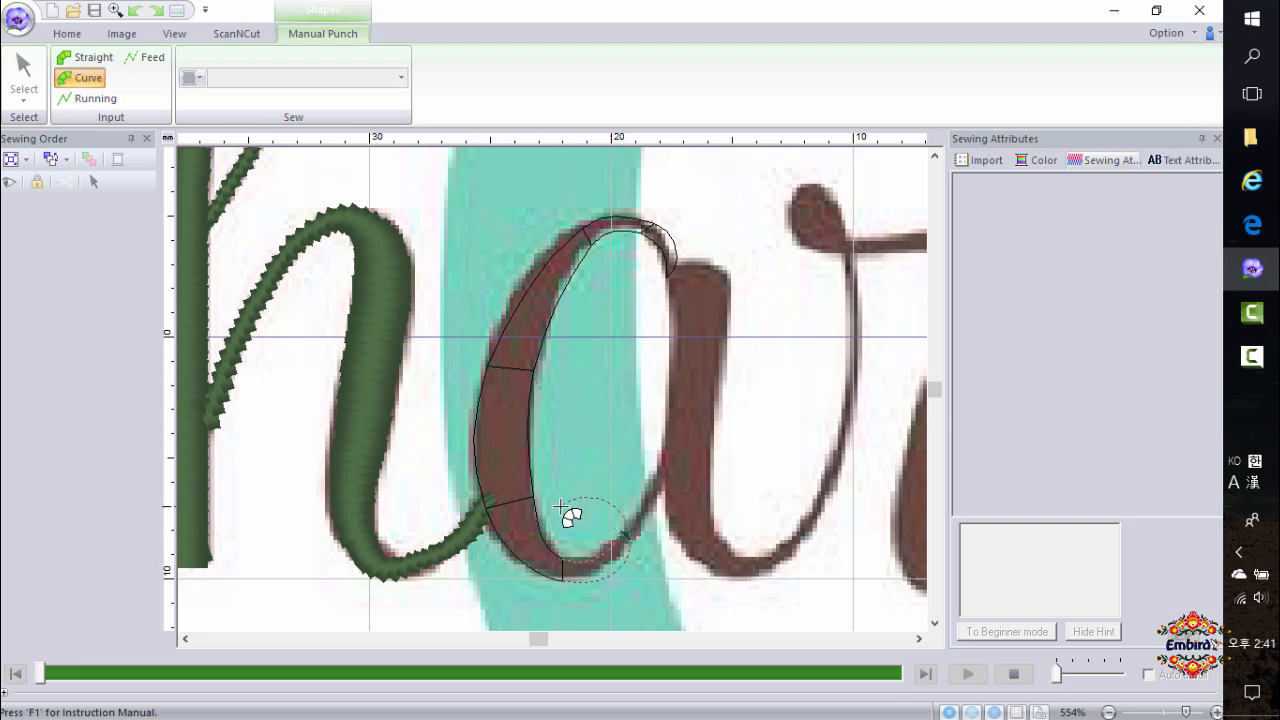
{"action": "double_click", "coordinate": [666, 452]}
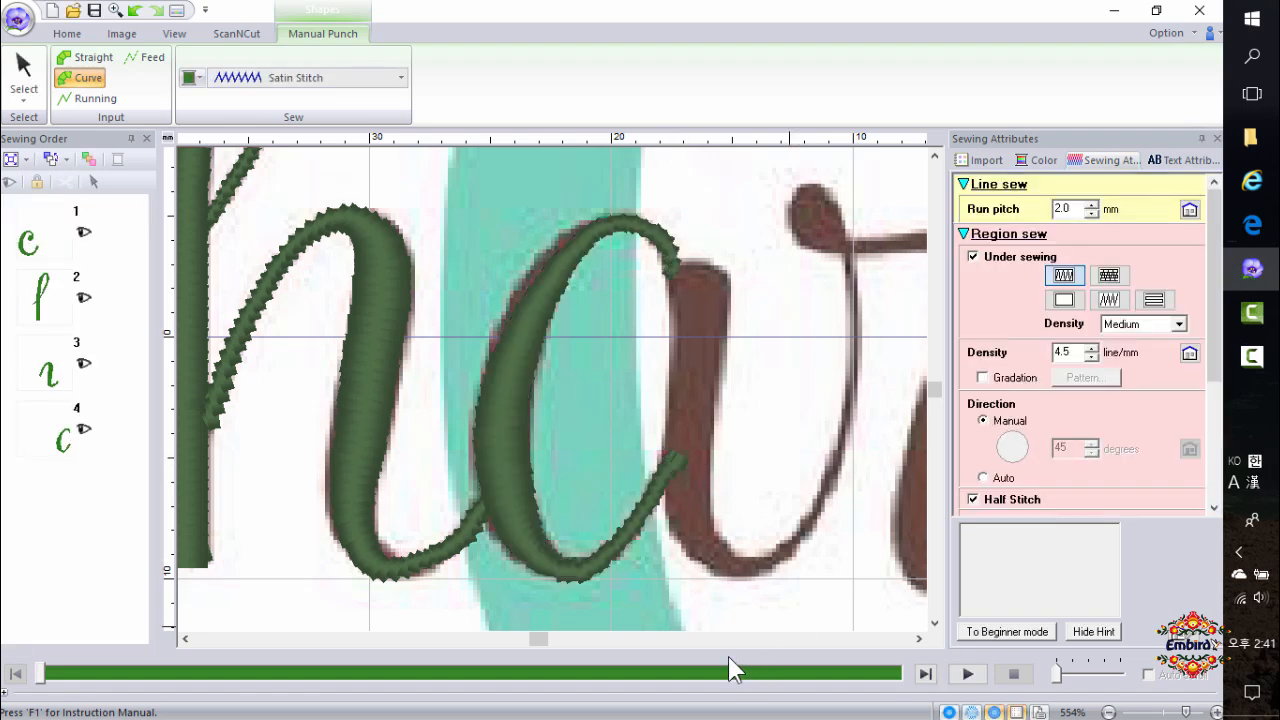
Refine the a's bowl block in point-edit mode by adjusting outline points on its left edge, then return to the select tool.
{"action": "left_click", "coordinate": [24, 75]}
{"action": "left_click", "coordinate": [508, 380]}
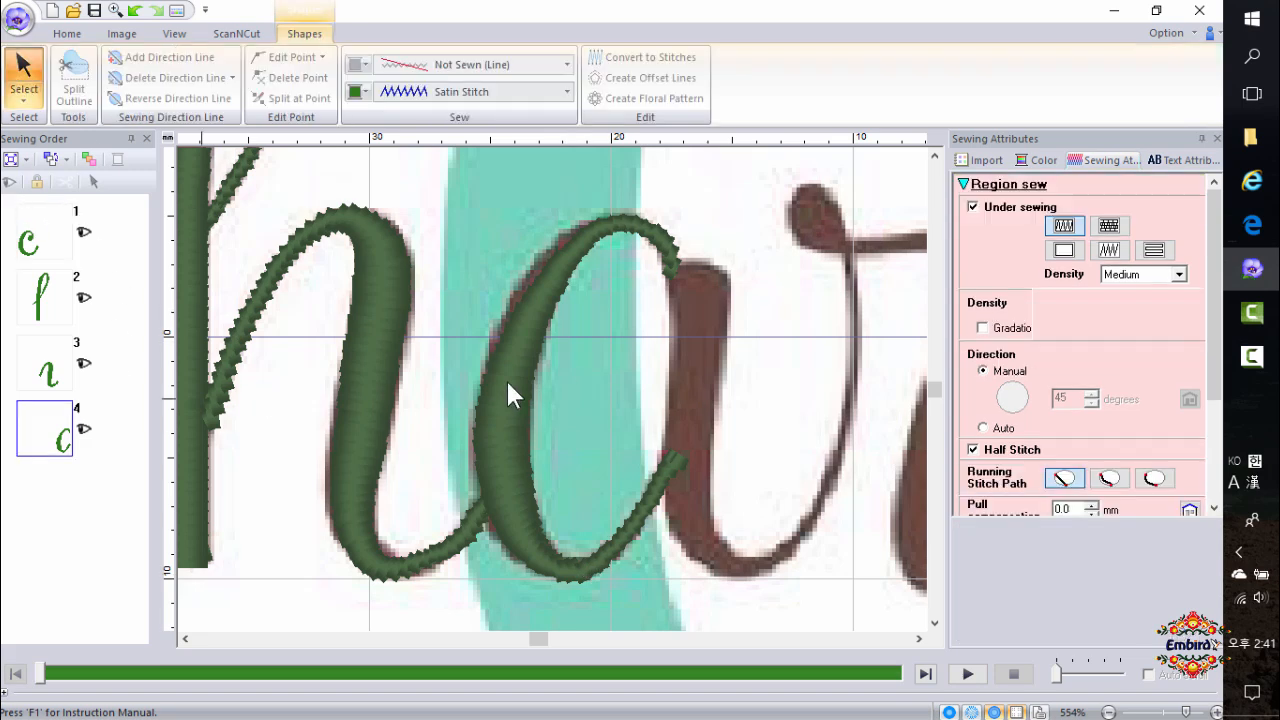
{"action": "left_click", "coordinate": [25, 95]}
{"action": "left_click", "coordinate": [62, 145]}
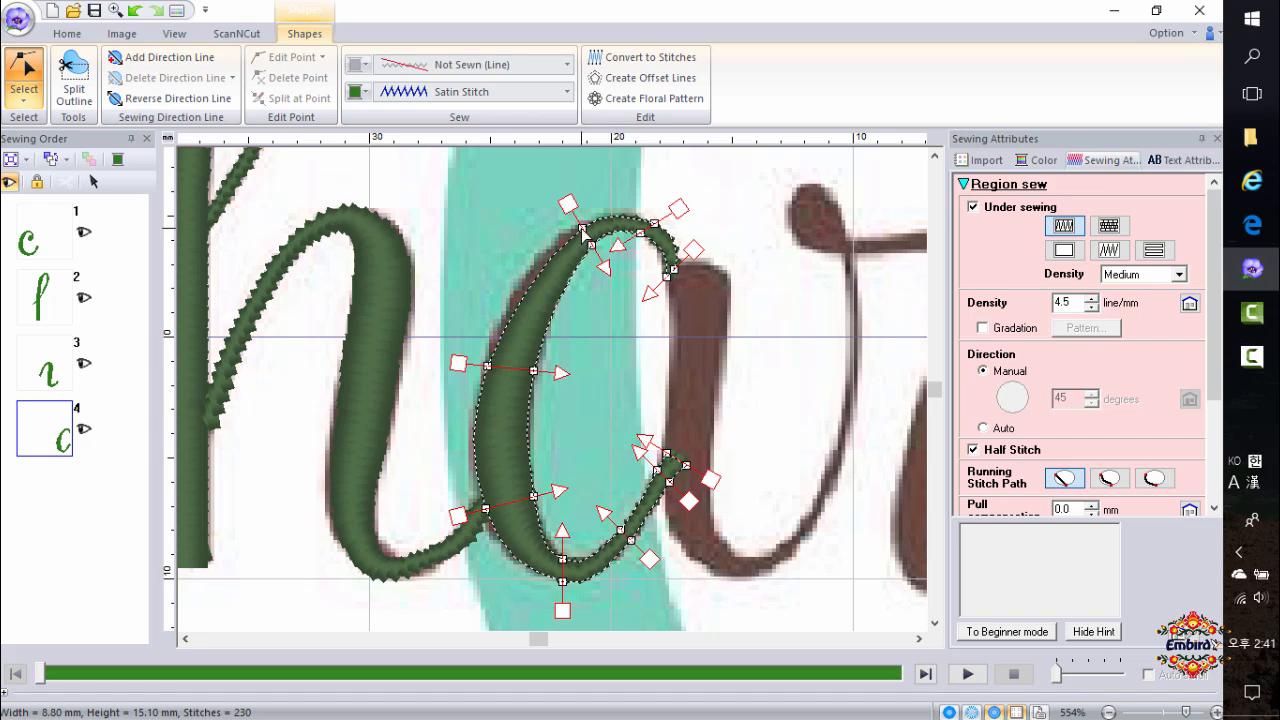
{"action": "left_click", "coordinate": [583, 231]}
{"action": "left_click_drag", "start_coordinate": [528, 262], "coordinate": [529, 262]}
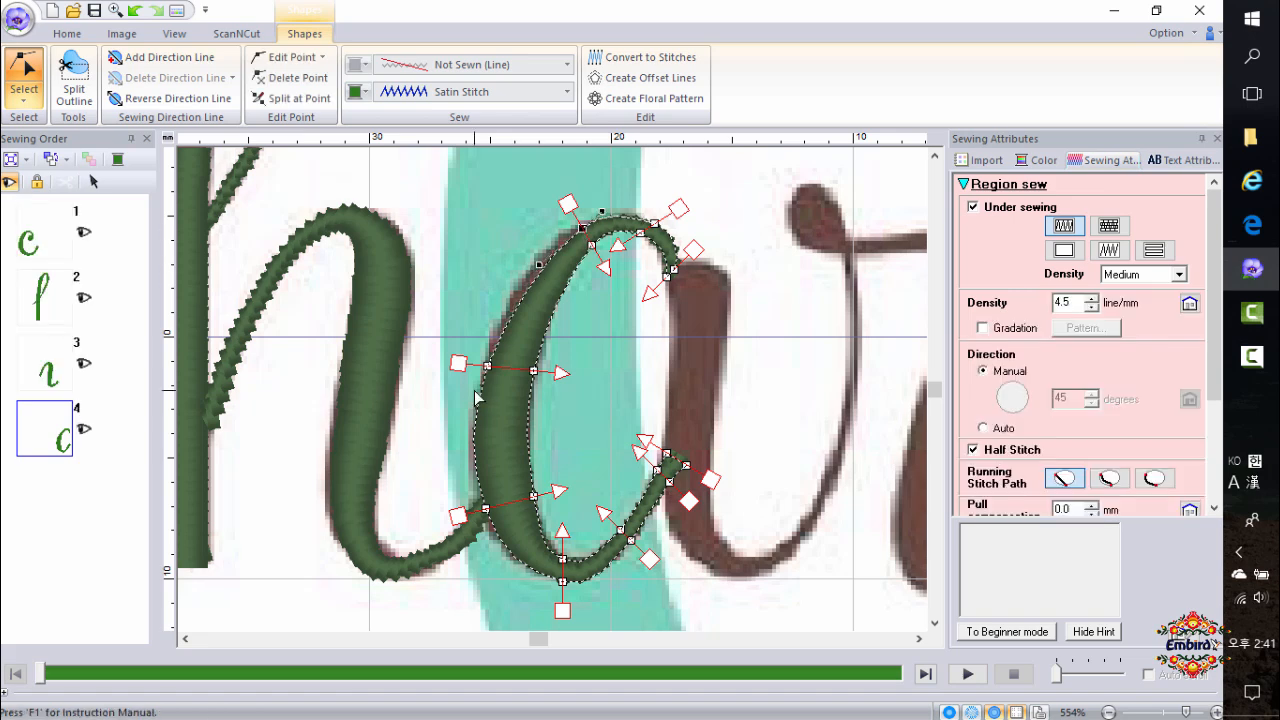
{"action": "left_click", "coordinate": [563, 374]}
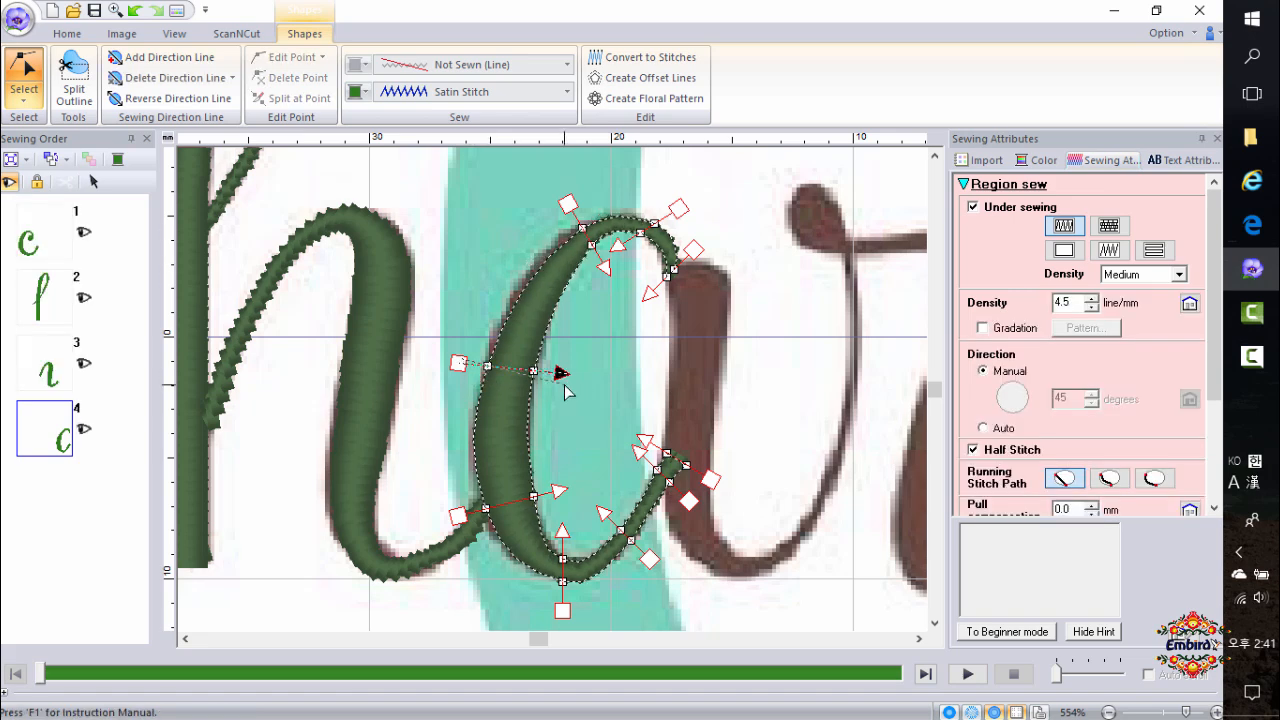
{"action": "left_click", "coordinate": [488, 368]}
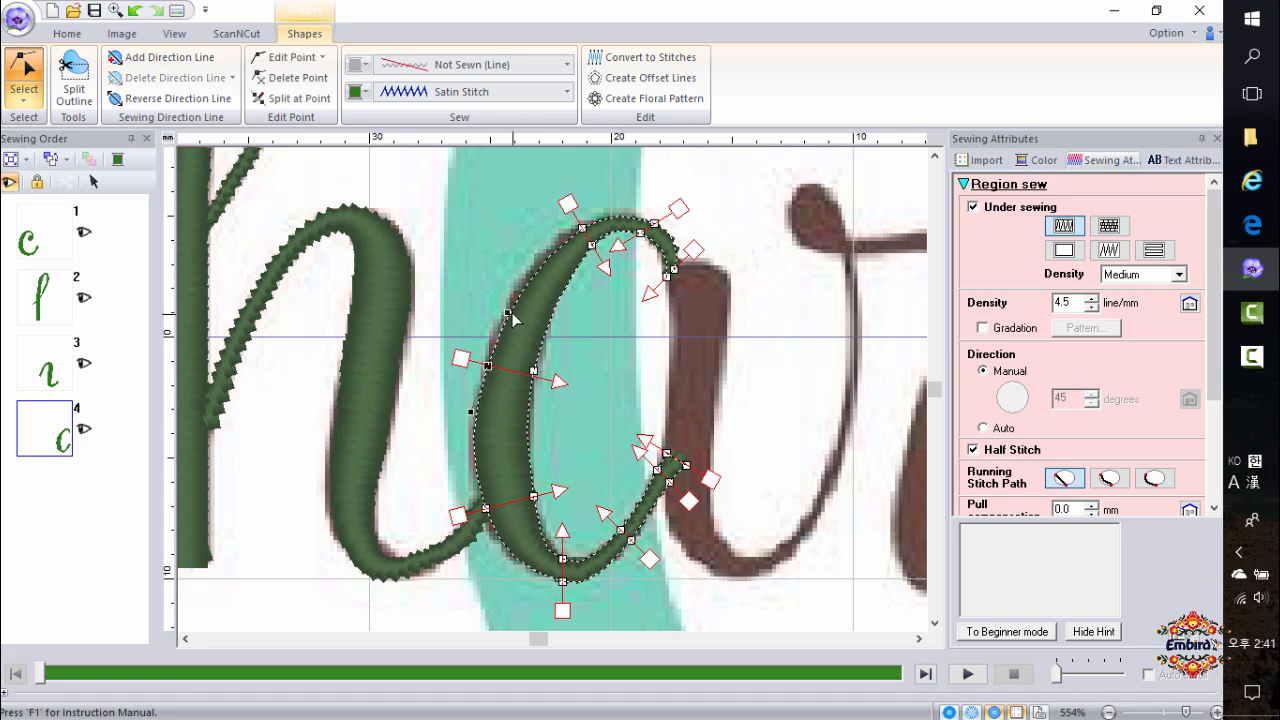
{"action": "left_click_drag", "start_coordinate": [505, 311], "coordinate": [502, 311]}
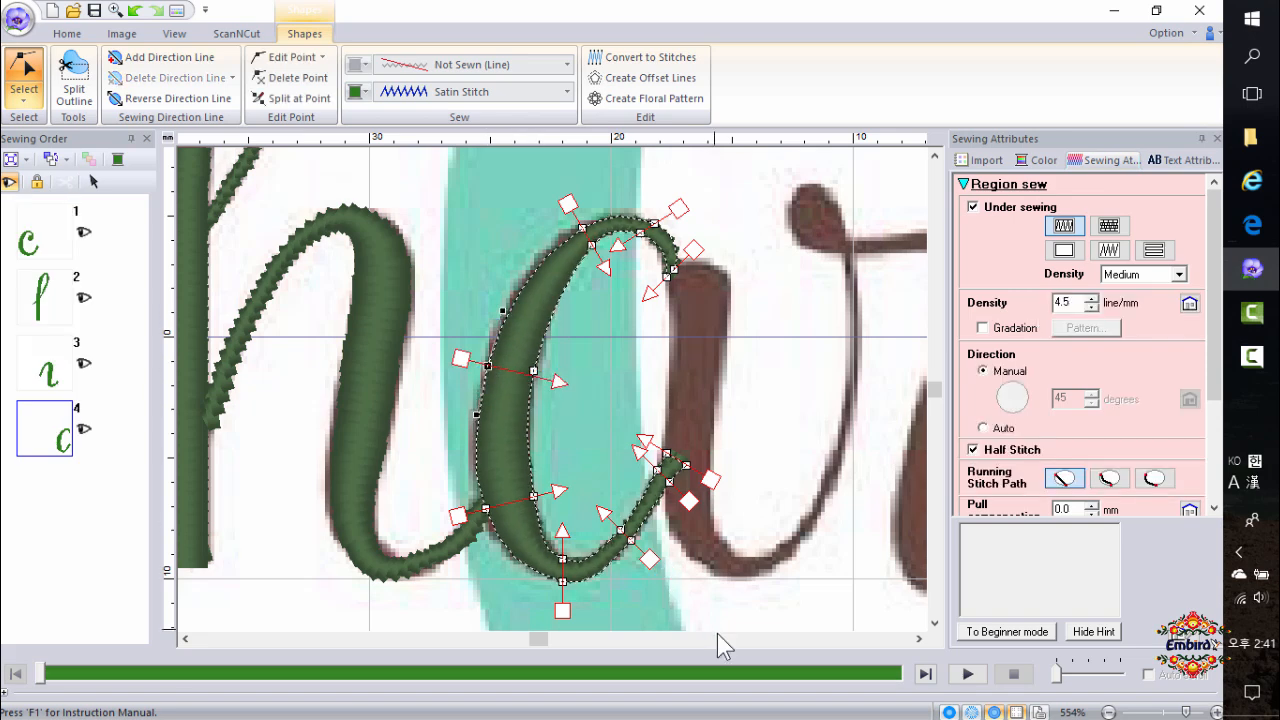
{"action": "left_click", "coordinate": [31, 93]}
{"action": "left_click", "coordinate": [24, 146]}
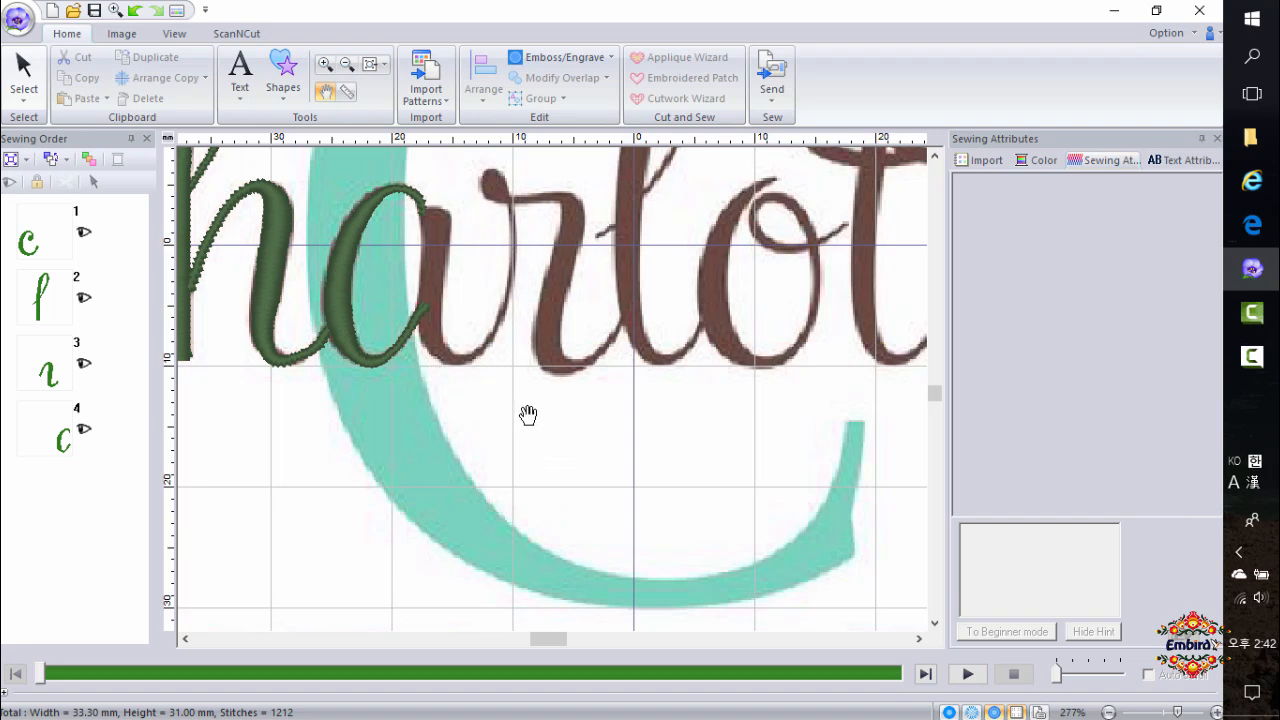
Start a Curve Block manual punch shape at the top of the a's right stroke and trace it down around its bottom curve.
{"action": "left_click_drag", "start_coordinate": [494, 400], "coordinate": [568, 338]}
{"action": "left_click", "coordinate": [543, 386]}
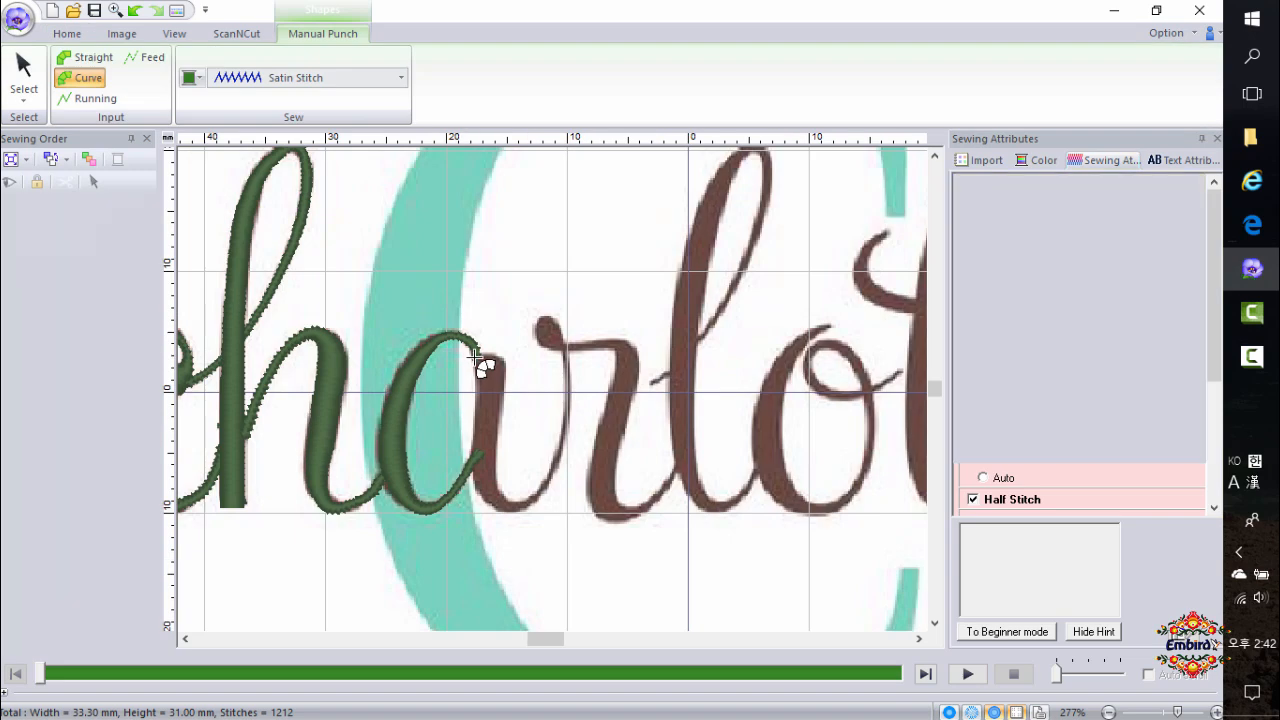
{"action": "left_click", "coordinate": [491, 356]}
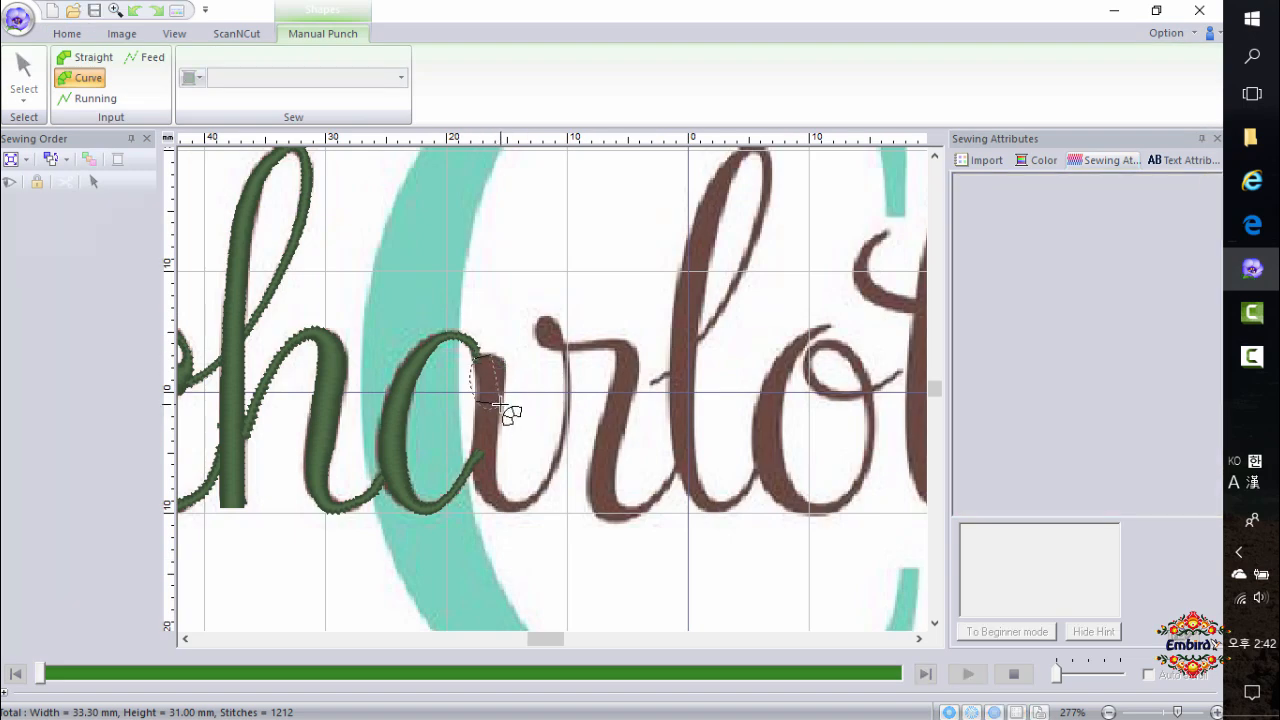
{"action": "left_click", "coordinate": [500, 404]}
{"action": "left_click", "coordinate": [473, 466]}
{"action": "left_click", "coordinate": [495, 463]}
{"action": "left_click", "coordinate": [498, 510]}
{"action": "left_click", "coordinate": [503, 498]}
{"action": "scroll", "coordinate": [543, 516], "scroll_direction": "up", "scroll_amount": 2}
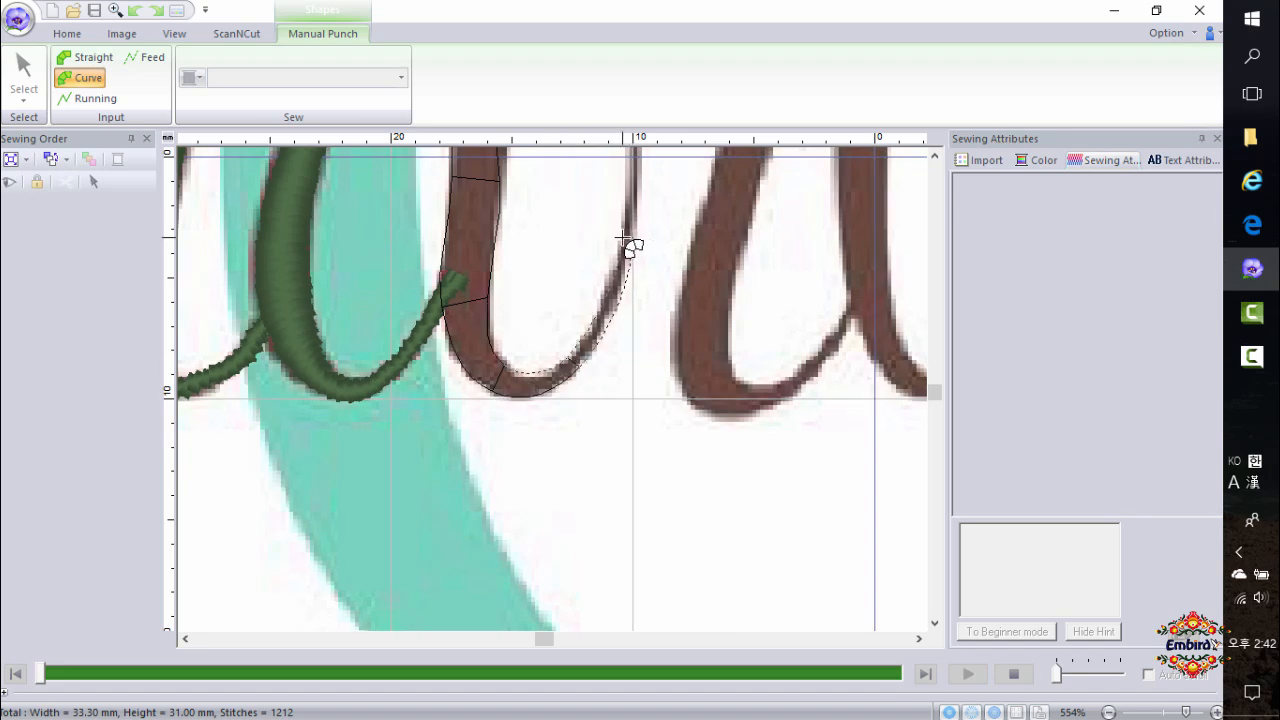
{"action": "scroll", "coordinate": [647, 116], "scroll_direction": "up", "scroll_amount": 1}
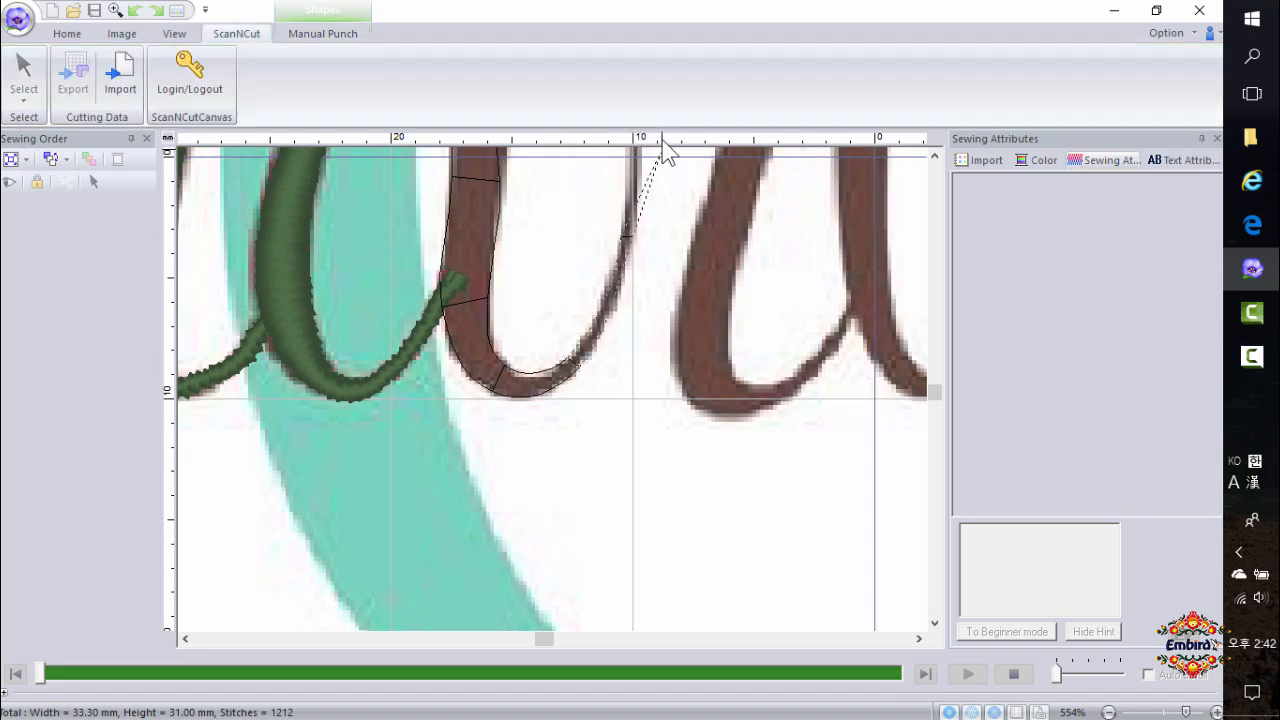
{"action": "scroll", "coordinate": [640, 290], "scroll_direction": "down", "scroll_amount": 2}
{"action": "scroll", "coordinate": [563, 303], "scroll_direction": "up", "scroll_amount": 2}
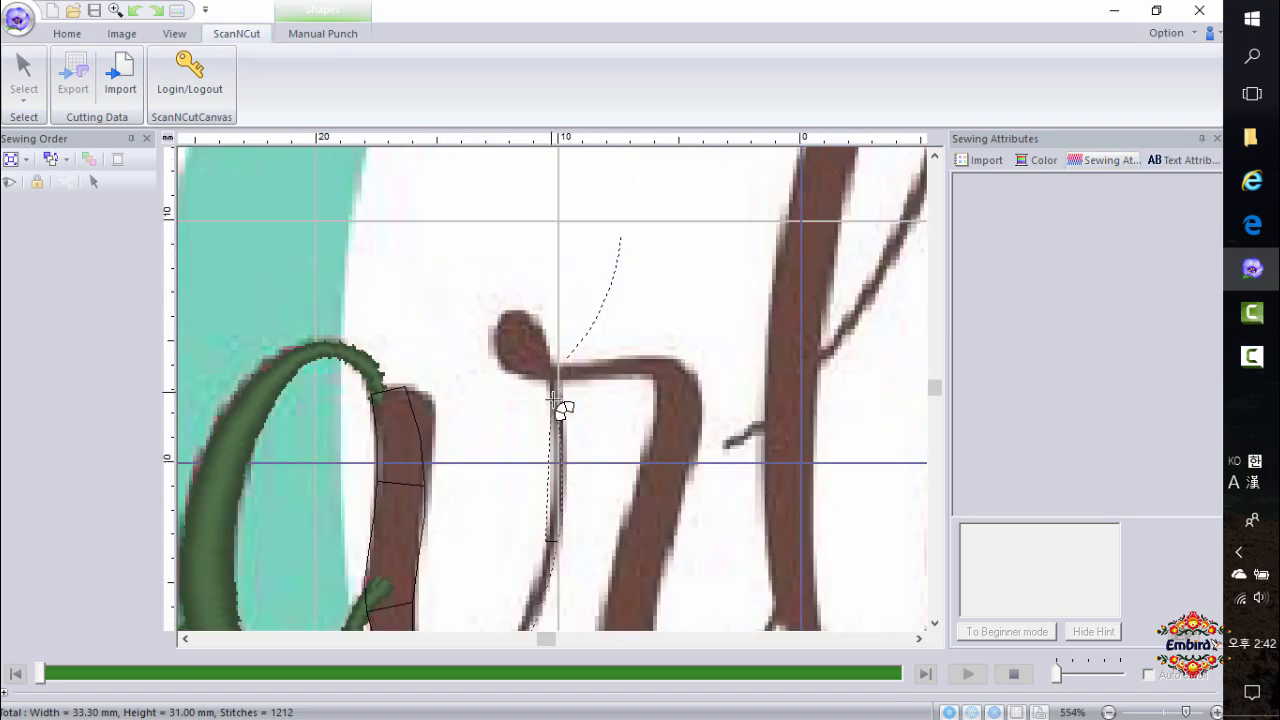
Continue the shape up the r's stem, around its small top loop, across the shoulder and down to its tail, then finish it.
{"action": "left_click", "coordinate": [552, 432]}
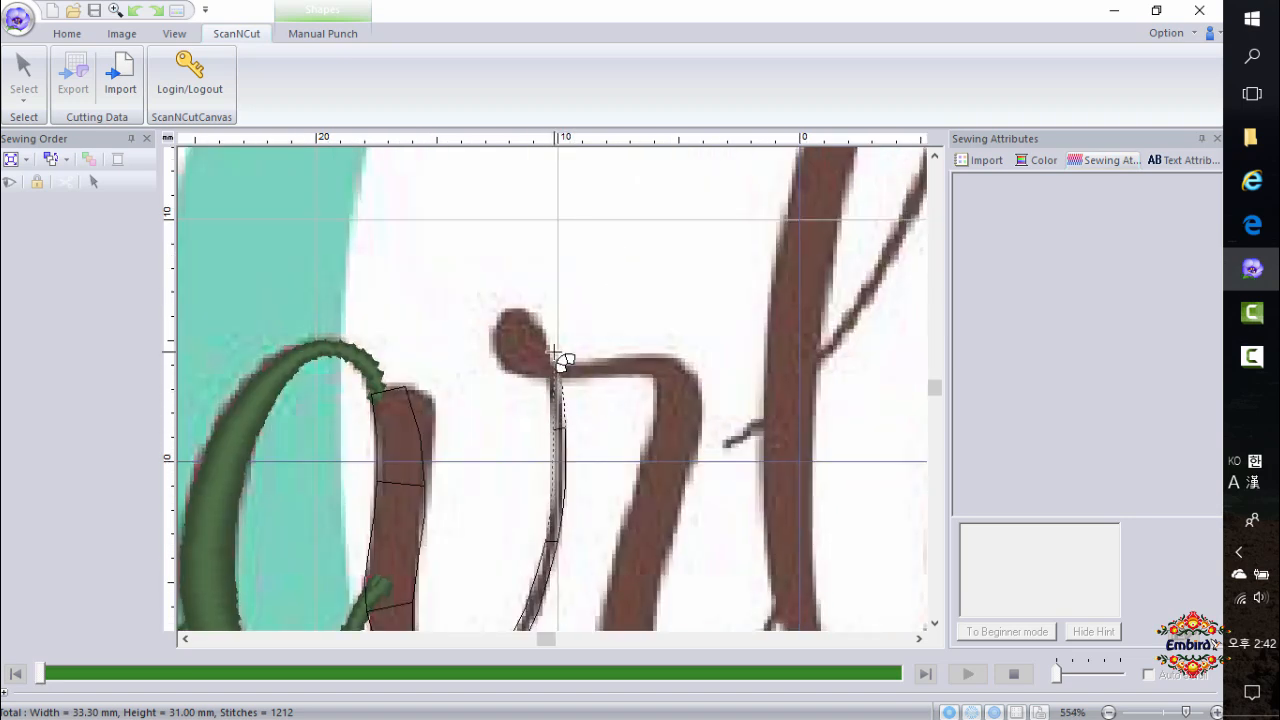
{"action": "left_click", "coordinate": [505, 323]}
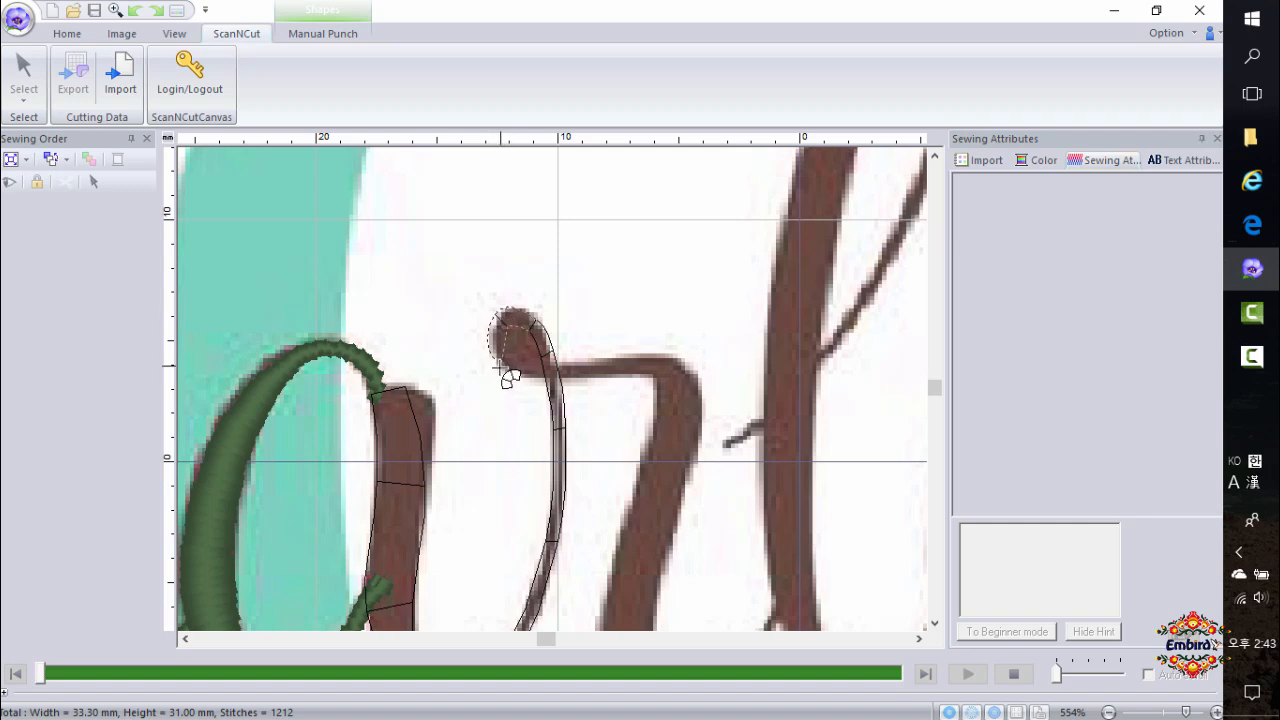
{"action": "left_click", "coordinate": [569, 377]}
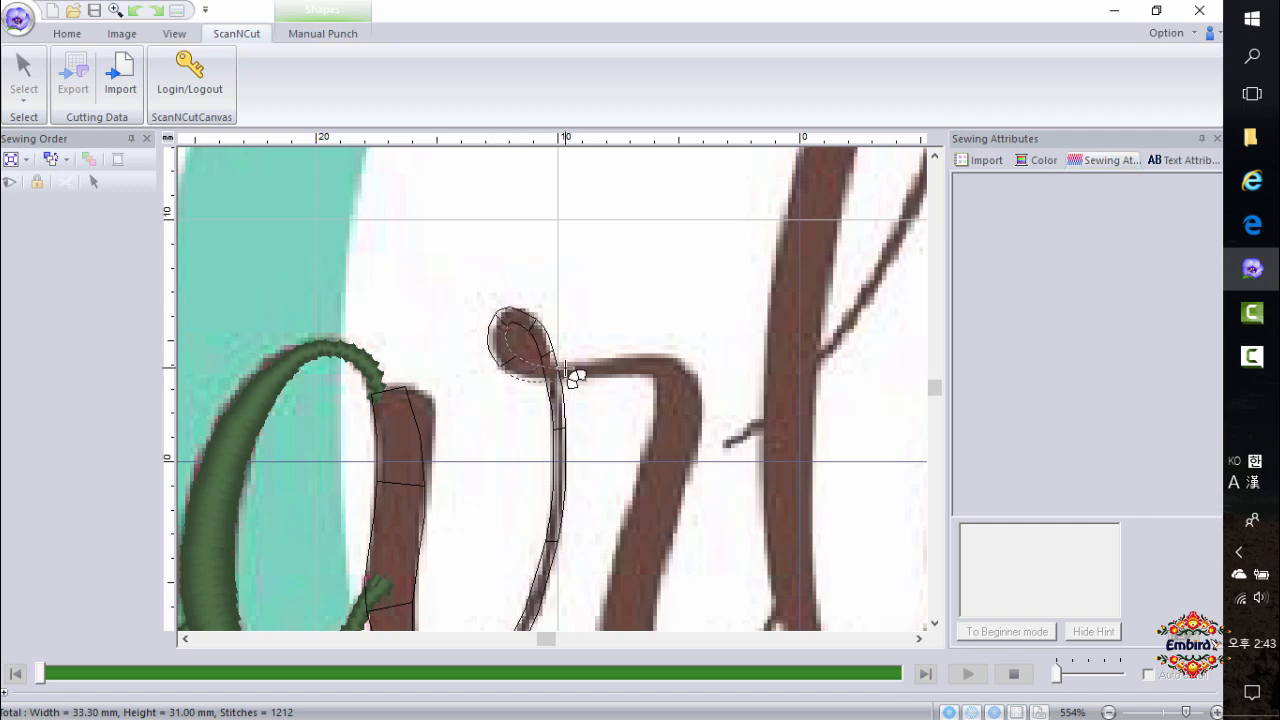
{"action": "left_click", "coordinate": [645, 376]}
{"action": "left_click", "coordinate": [645, 357]}
{"action": "left_click", "coordinate": [656, 401]}
{"action": "left_click", "coordinate": [693, 376]}
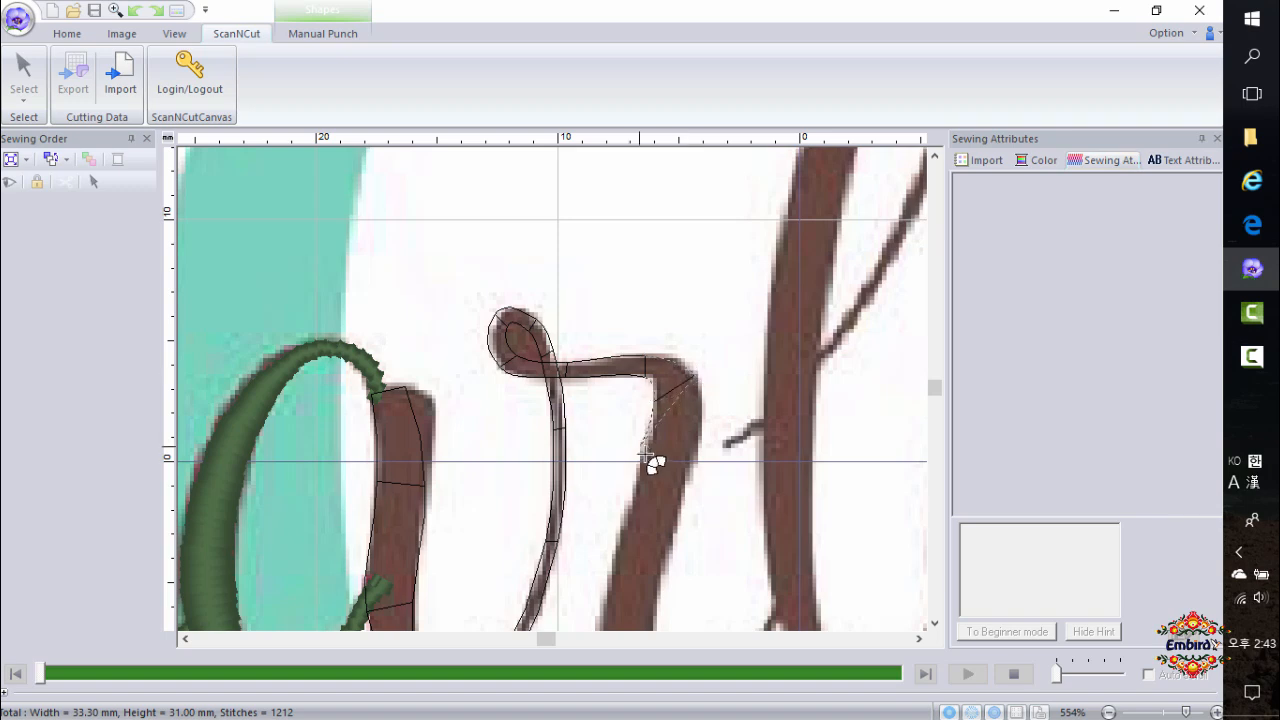
{"action": "left_click", "coordinate": [645, 455]}
{"action": "left_click", "coordinate": [693, 459]}
{"action": "left_click", "coordinate": [605, 515]}
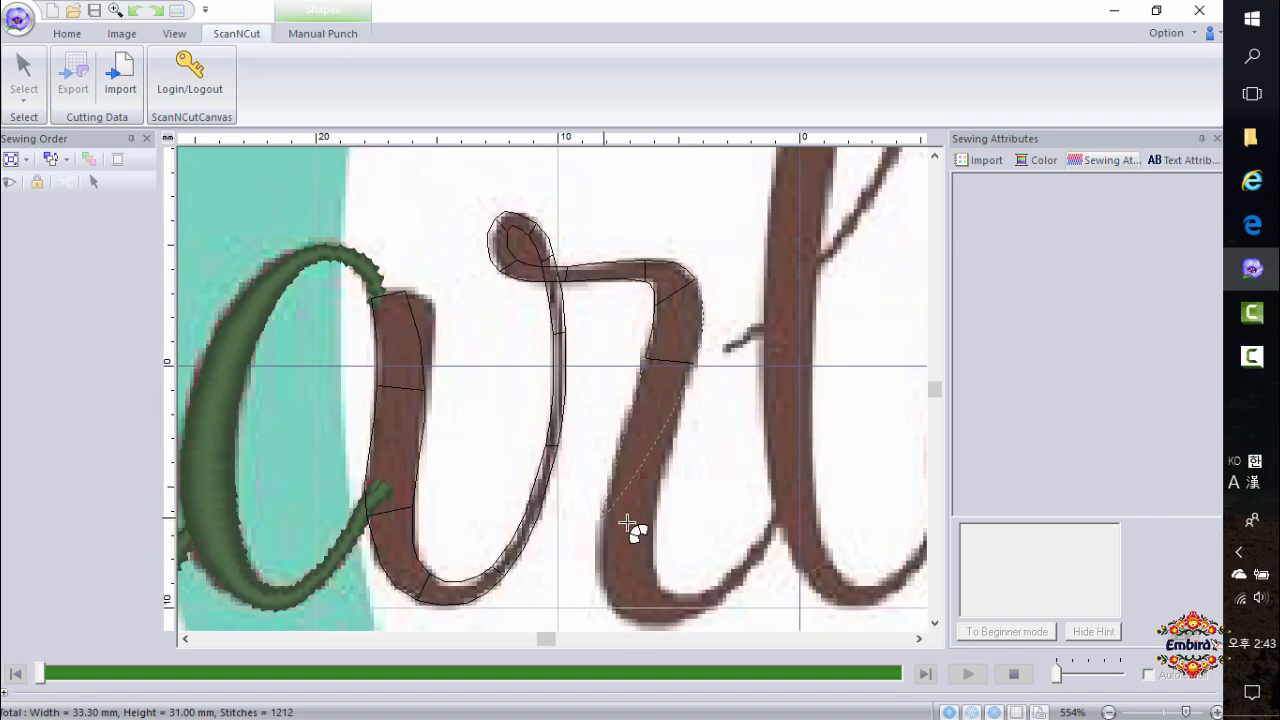
{"action": "left_click", "coordinate": [652, 523]}
{"action": "left_click", "coordinate": [633, 625]}
{"action": "left_click", "coordinate": [658, 588]}
{"action": "left_click", "coordinate": [721, 600]}
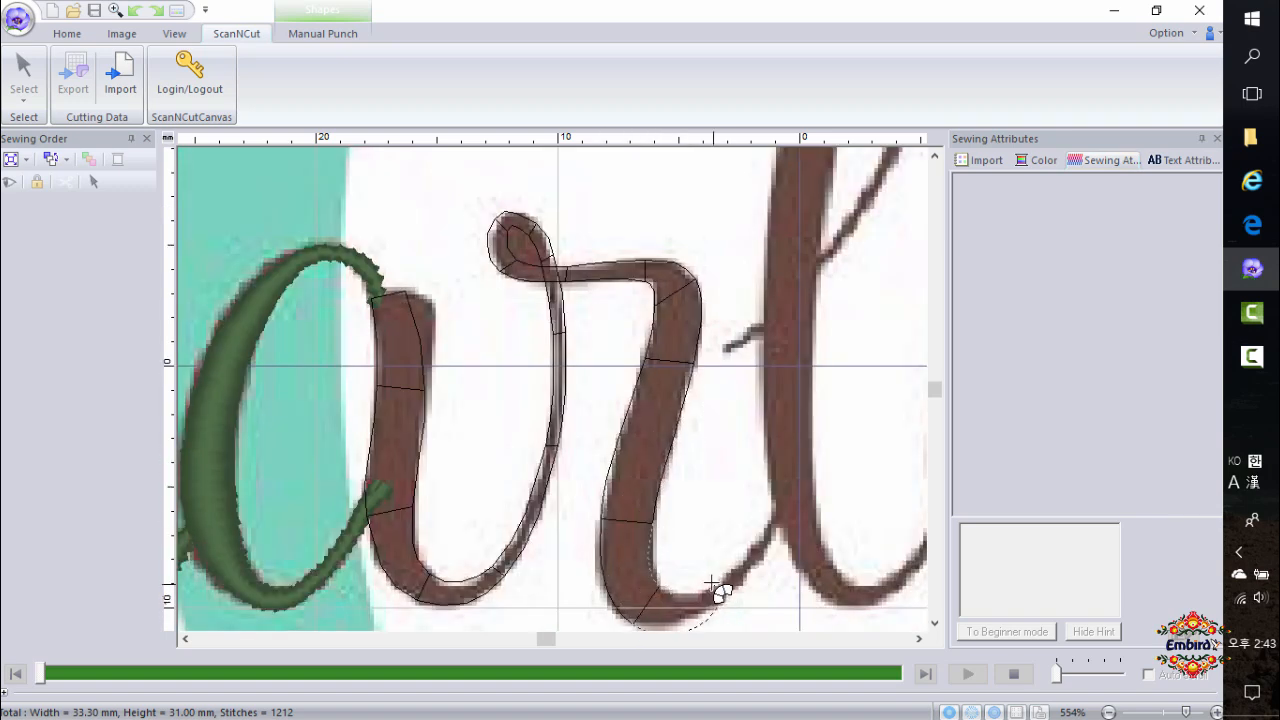
{"action": "left_click", "coordinate": [711, 581]}
{"action": "left_click", "coordinate": [785, 531]}
{"action": "left_click", "coordinate": [777, 513]}
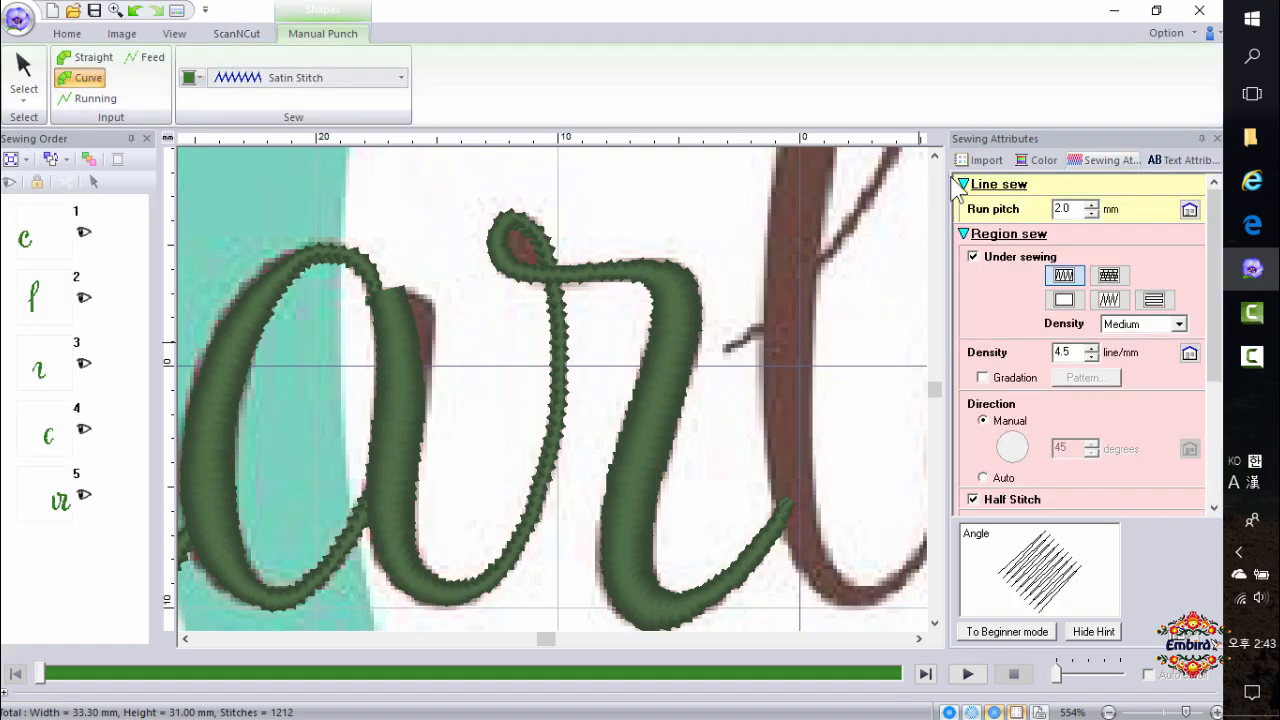
Trace the l with a Curve Block shape, from the connecting stroke up around its loop and down its stem to the tail.
{"action": "left_click", "coordinate": [939, 157]}
{"action": "left_click", "coordinate": [724, 496]}
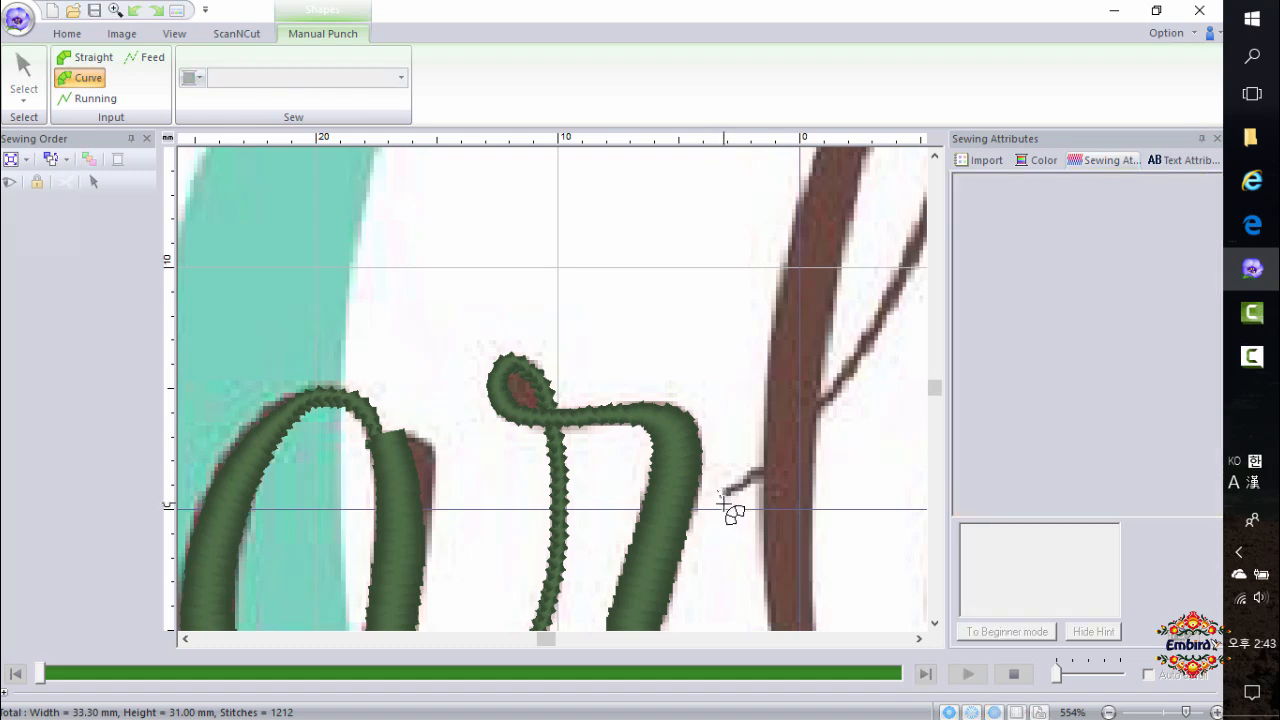
{"action": "left_click", "coordinate": [791, 428]}
{"action": "left_click", "coordinate": [876, 322]}
{"action": "left_click", "coordinate": [920, 639]}
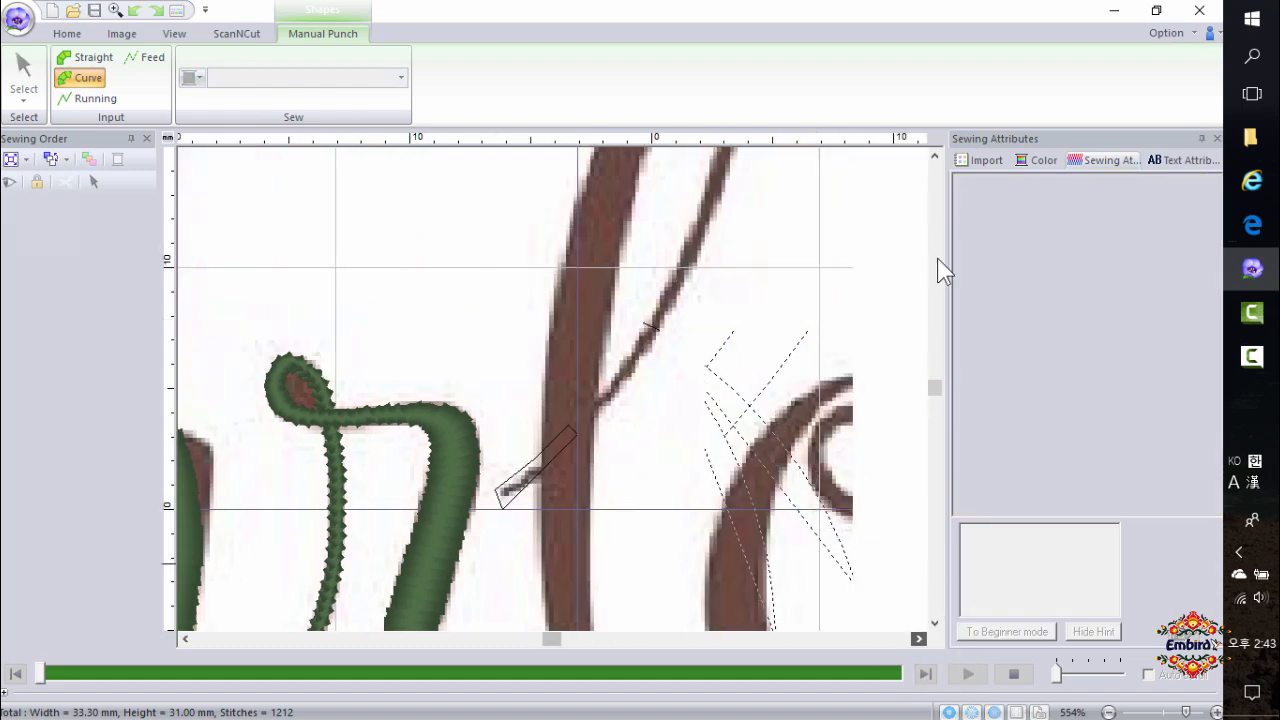
{"action": "left_click", "coordinate": [934, 156]}
{"action": "left_click", "coordinate": [716, 234]}
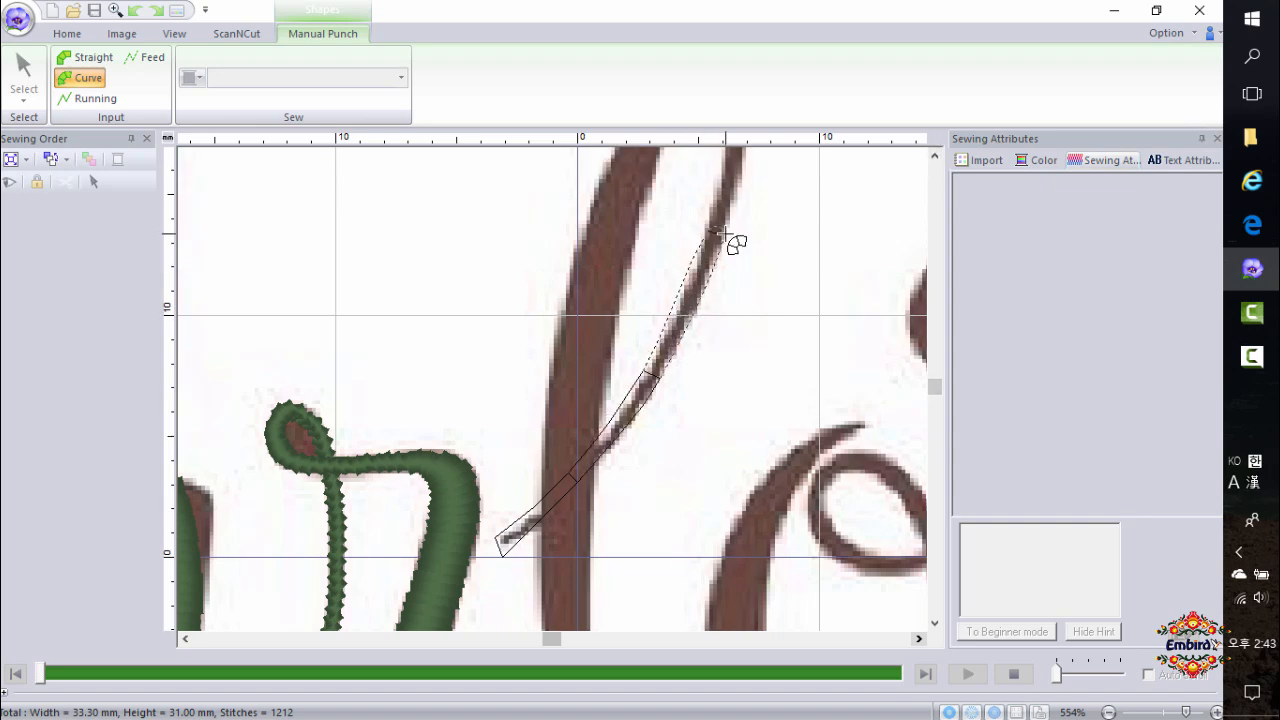
{"action": "left_click", "coordinate": [934, 156]}
{"action": "left_click", "coordinate": [934, 156]}
{"action": "left_click", "coordinate": [934, 156]}
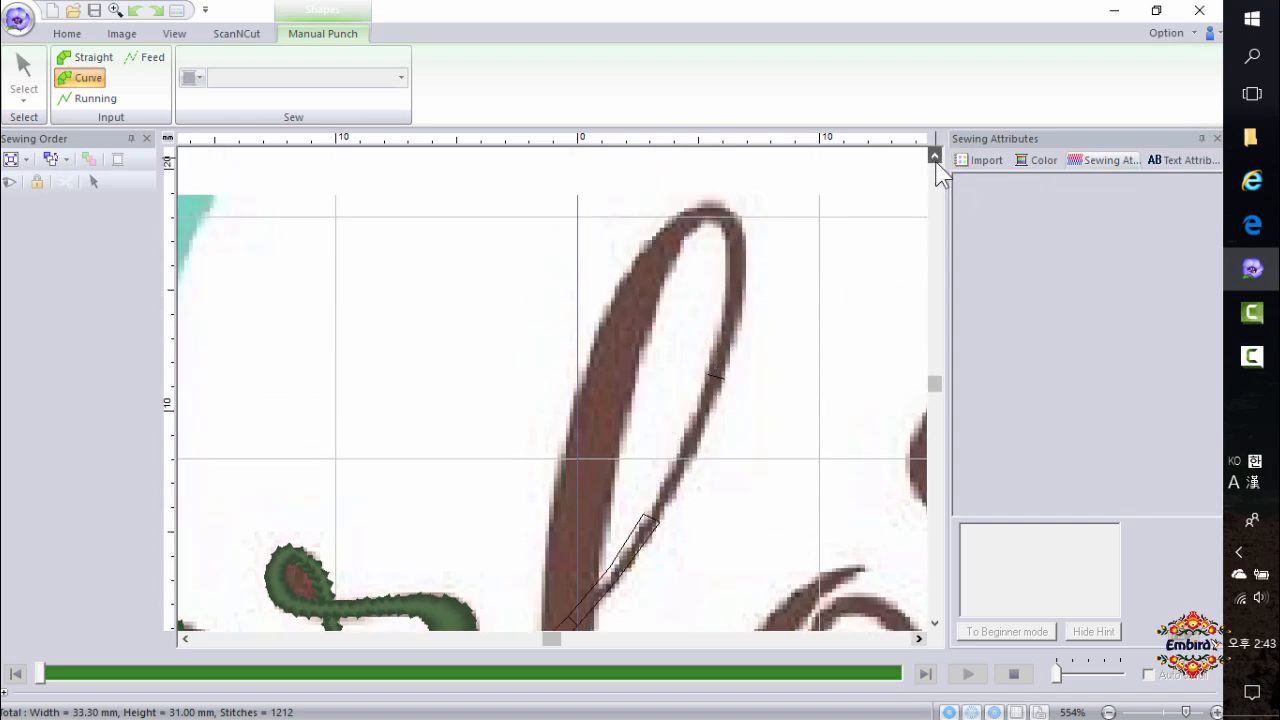
{"action": "left_click", "coordinate": [741, 271]}
{"action": "left_click", "coordinate": [717, 207]}
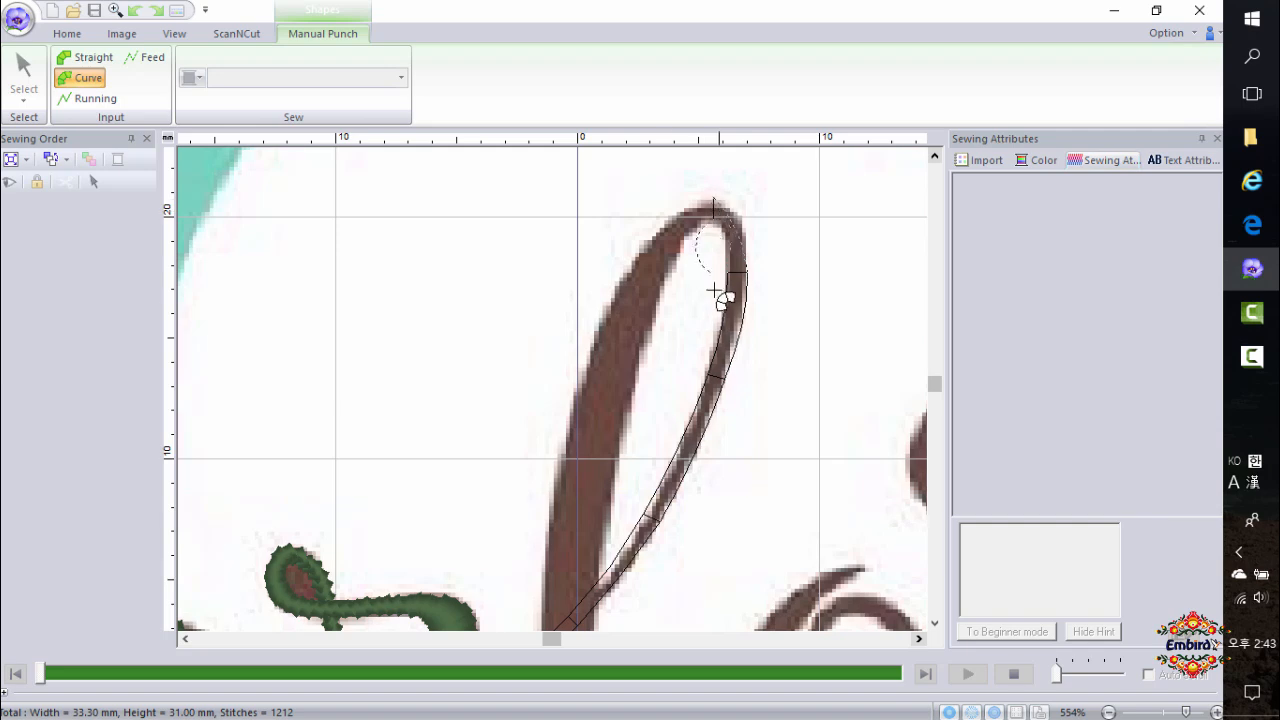
{"action": "left_click", "coordinate": [622, 299]}
{"action": "left_click", "coordinate": [563, 491]}
{"action": "left_click", "coordinate": [937, 627]}
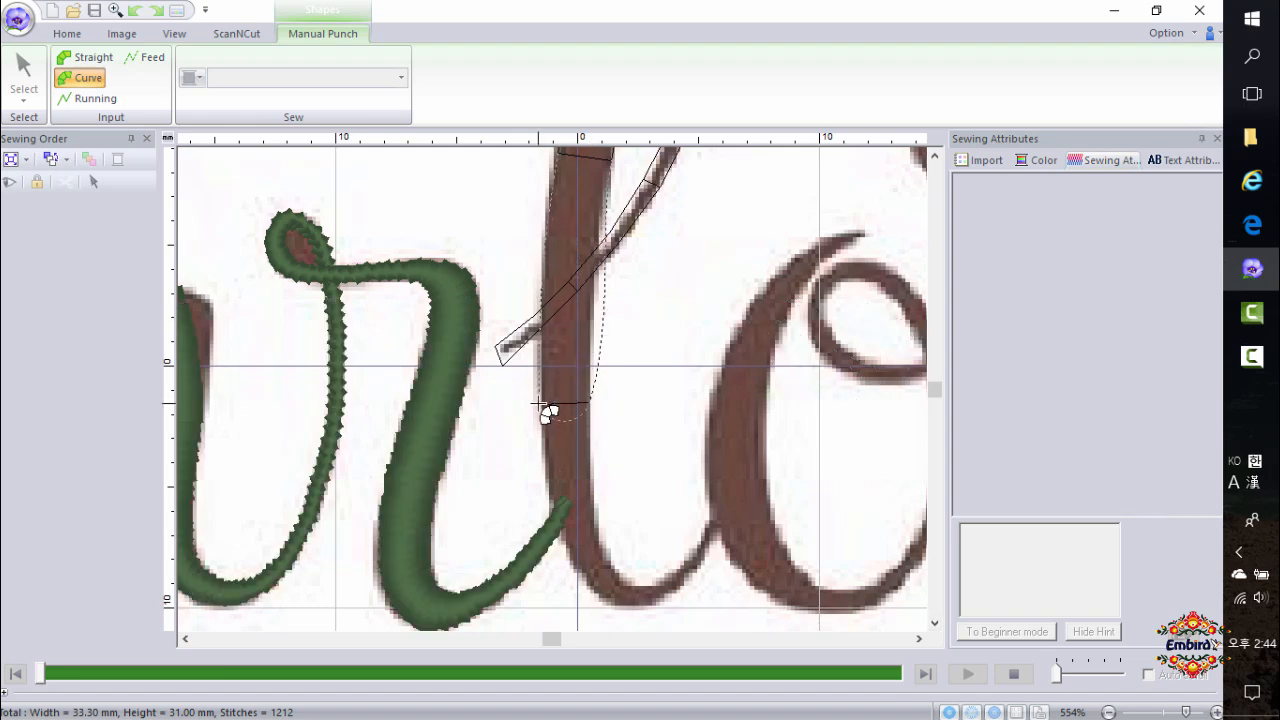
{"action": "left_click", "coordinate": [589, 526]}
{"action": "left_click", "coordinate": [569, 558]}
{"action": "left_click", "coordinate": [640, 588]}
{"action": "left_click", "coordinate": [640, 609]}
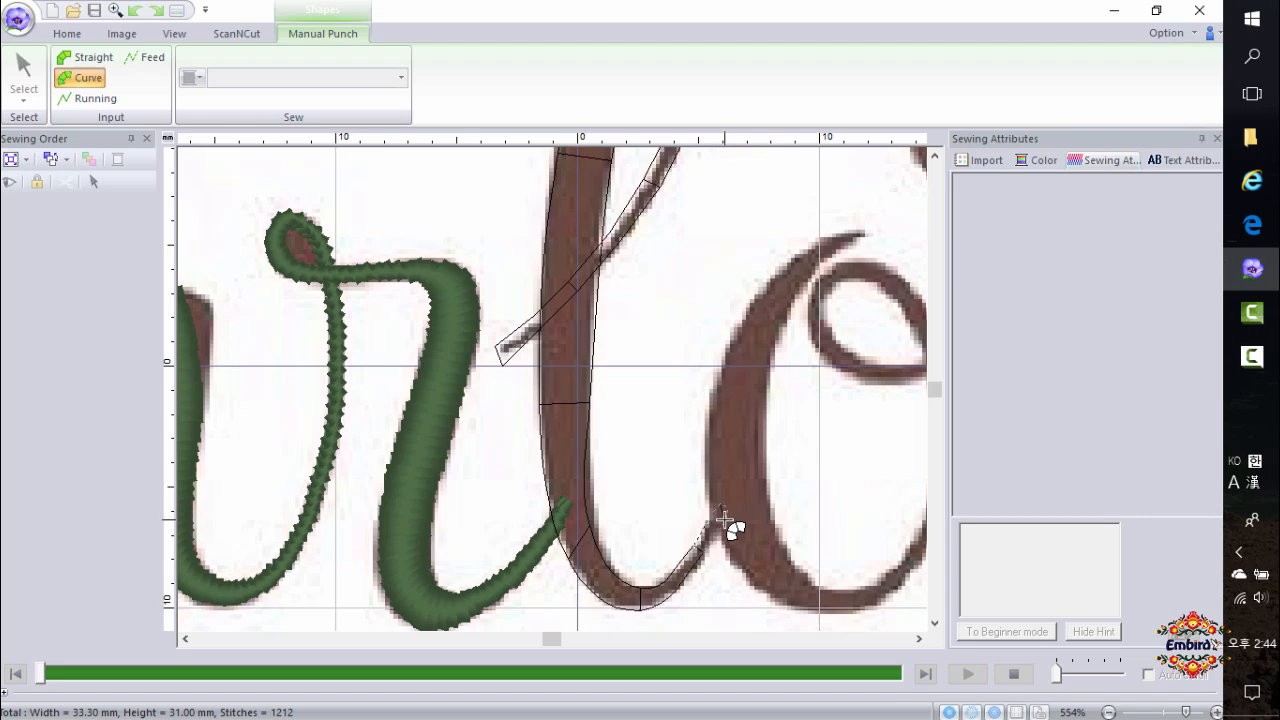
{"action": "double_click", "coordinate": [726, 522]}
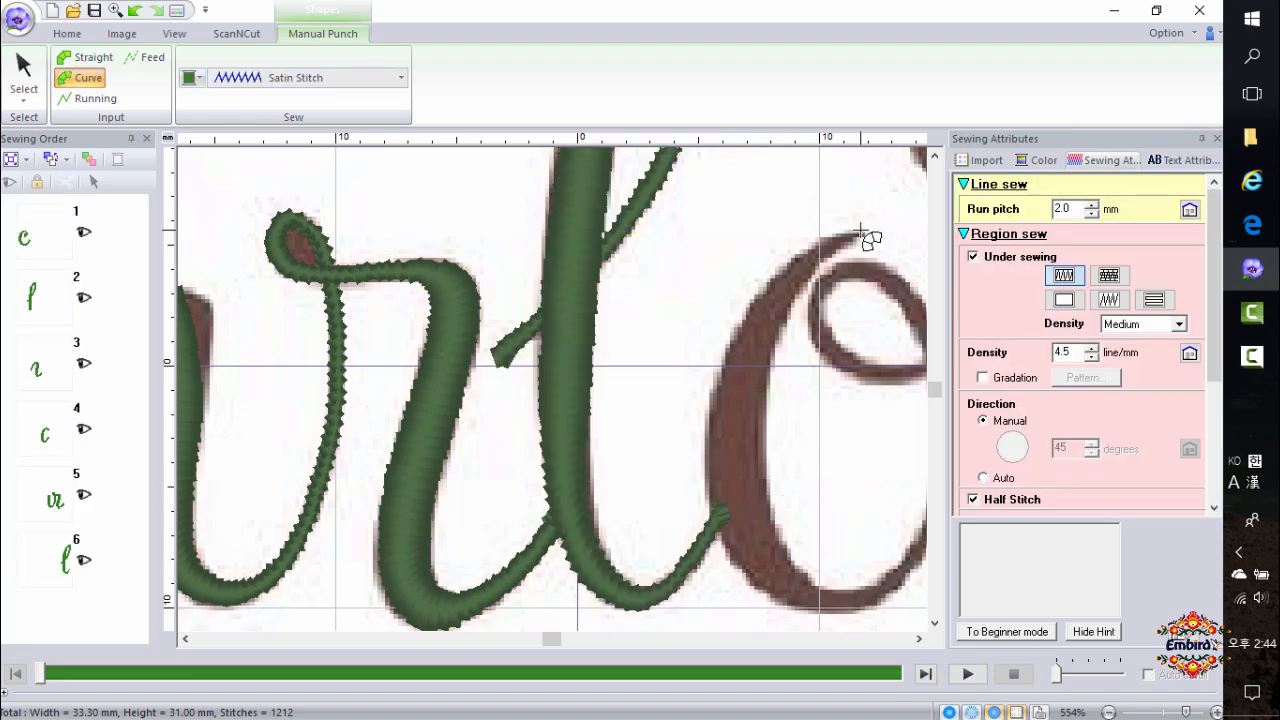
Start a Curve Block shape for the o at its top tail and trace down its outer left side to the bottom.
{"action": "left_click", "coordinate": [862, 241]}
{"action": "left_click", "coordinate": [767, 283]}
{"action": "left_click", "coordinate": [789, 305]}
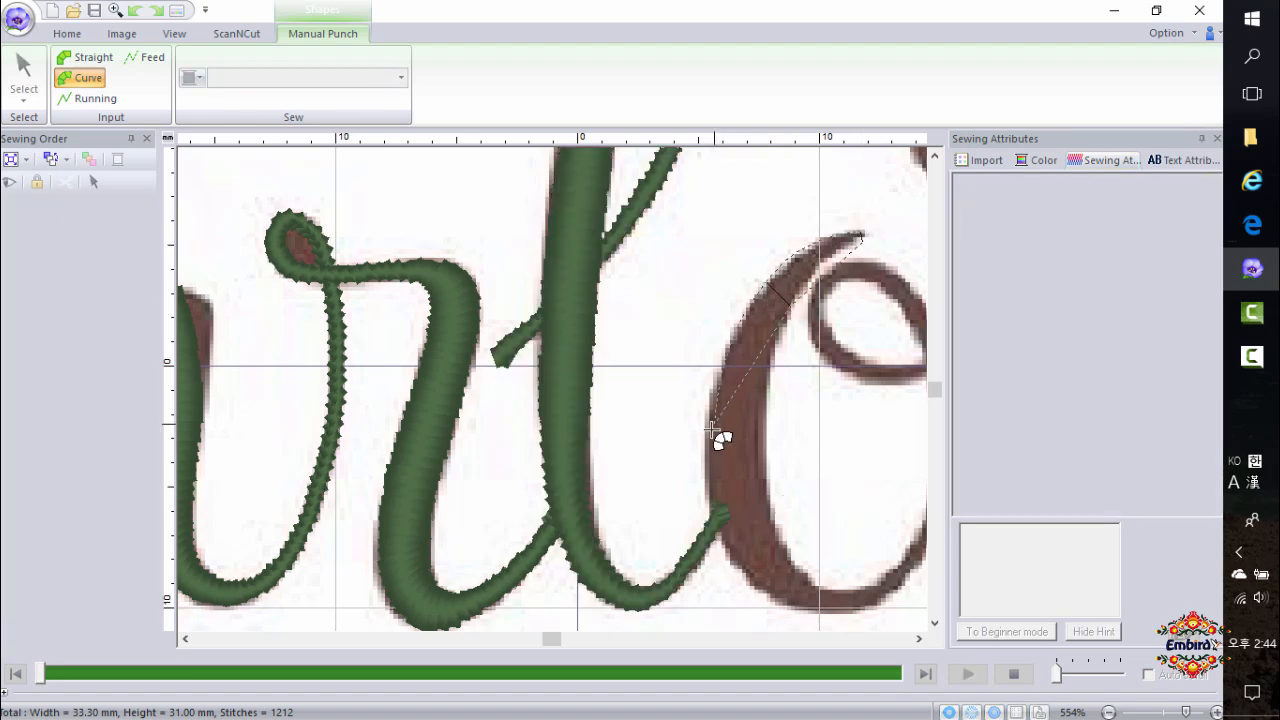
{"action": "left_click", "coordinate": [708, 455]}
{"action": "left_click", "coordinate": [764, 457]}
{"action": "left_click", "coordinate": [760, 592]}
{"action": "left_click", "coordinate": [789, 566]}
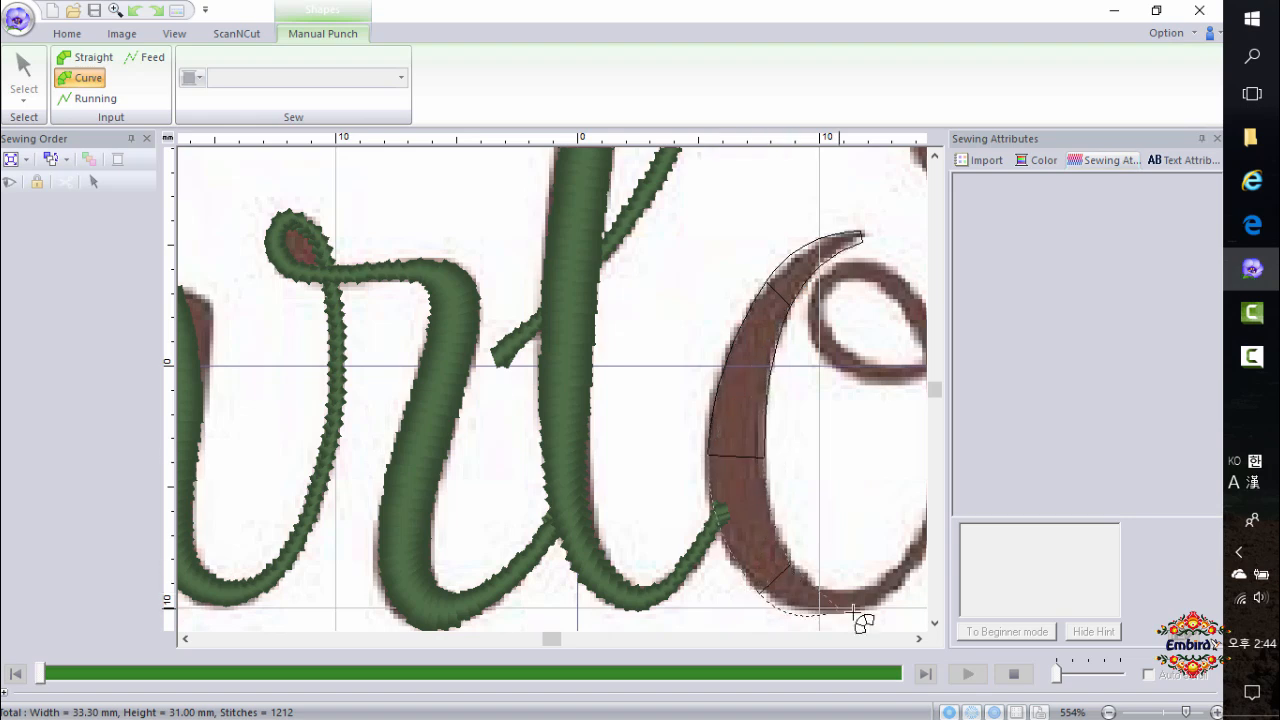
{"action": "left_click", "coordinate": [875, 607]}
{"action": "left_click", "coordinate": [871, 587]}
{"action": "left_click", "coordinate": [921, 638]}
{"action": "left_click", "coordinate": [921, 638]}
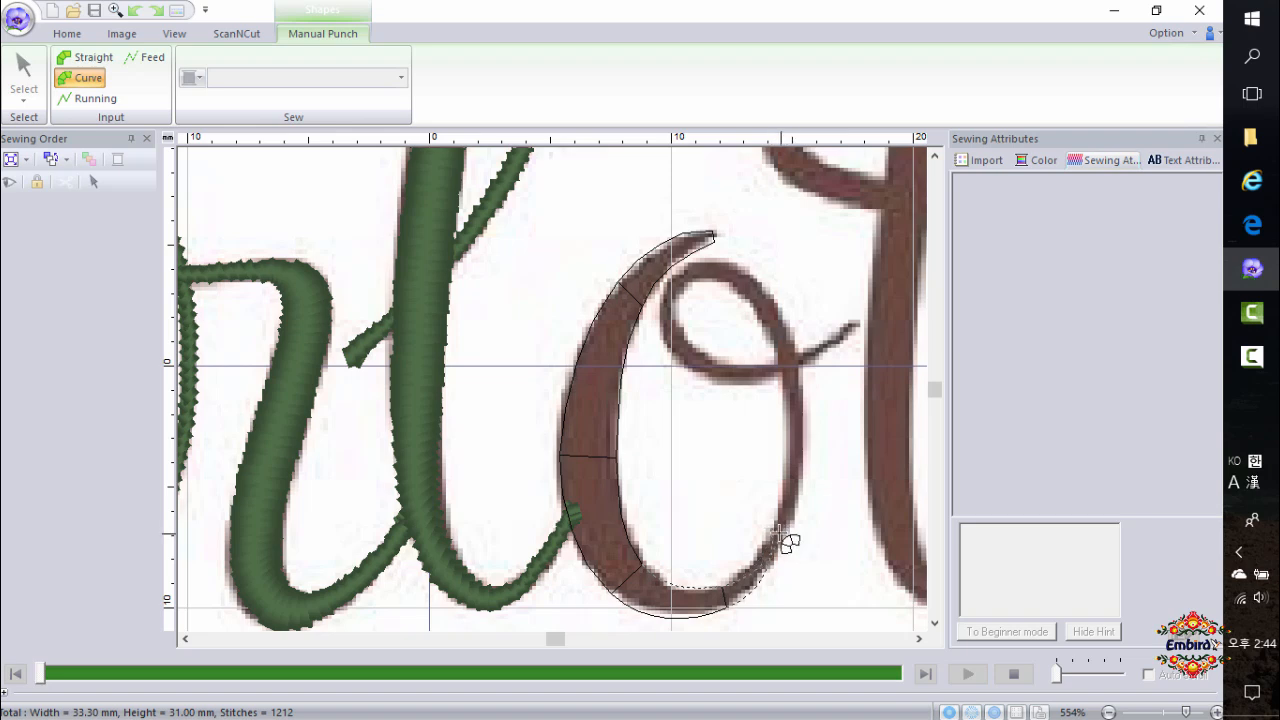
Continue the o's shape up its right side, around the inner loop and out along the connecting tail, then finish it.
{"action": "left_click", "coordinate": [787, 534]}
{"action": "left_click", "coordinate": [776, 526]}
{"action": "left_click", "coordinate": [804, 386]}
{"action": "left_click", "coordinate": [788, 387]}
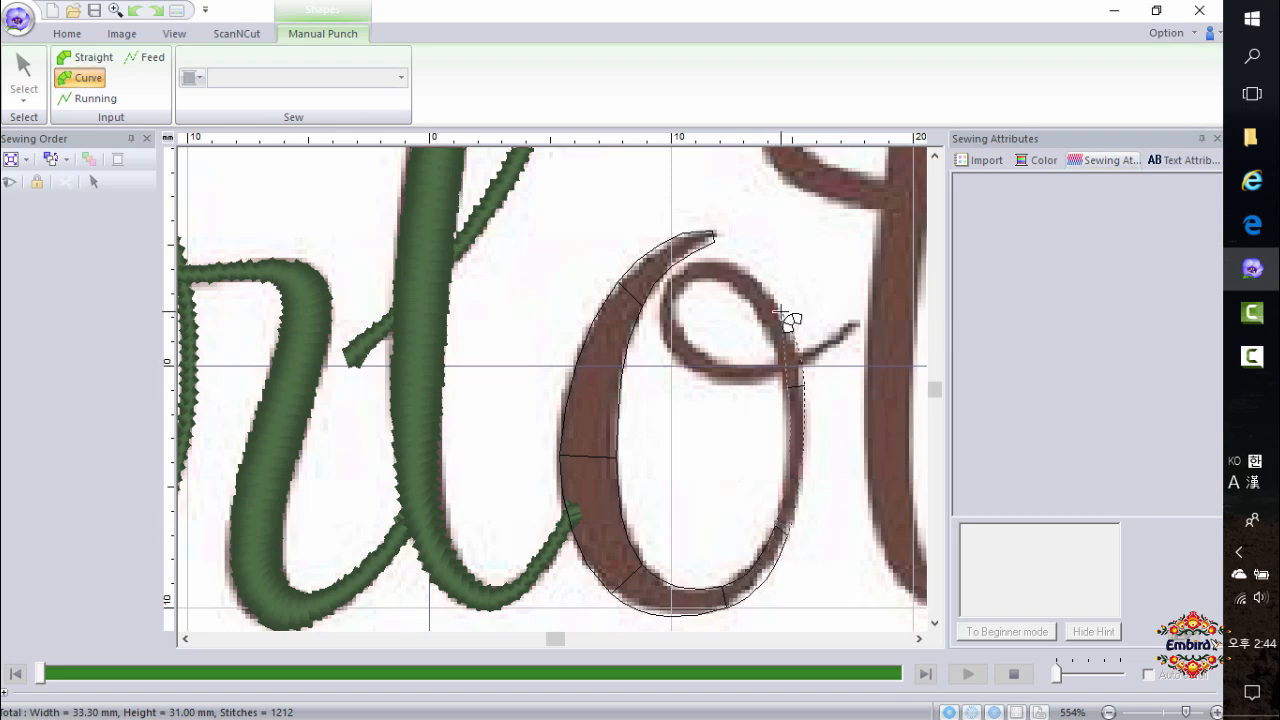
{"action": "left_click", "coordinate": [780, 312]}
{"action": "left_click", "coordinate": [767, 321]}
{"action": "left_click", "coordinate": [721, 263]}
{"action": "left_click", "coordinate": [720, 280]}
{"action": "left_click", "coordinate": [672, 275]}
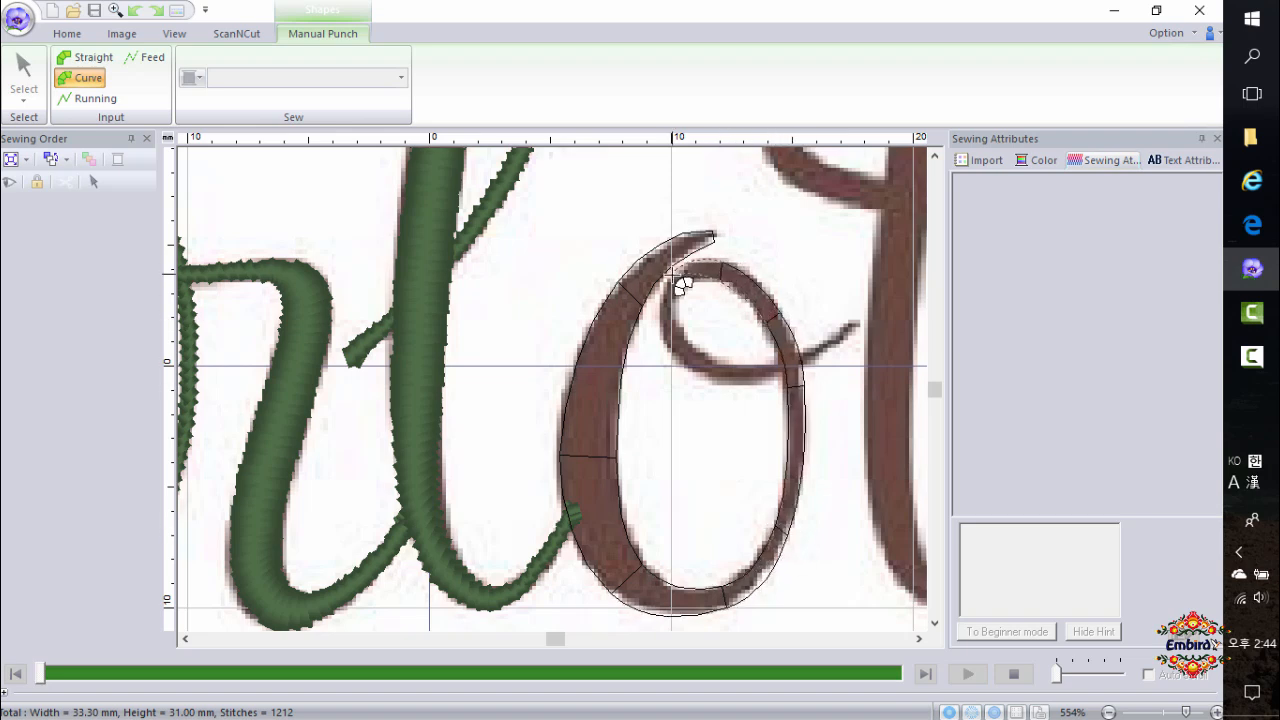
{"action": "left_click", "coordinate": [685, 283]}
{"action": "left_click", "coordinate": [659, 333]}
{"action": "left_click", "coordinate": [677, 332]}
{"action": "left_click", "coordinate": [706, 377]}
{"action": "left_click", "coordinate": [714, 363]}
{"action": "left_click", "coordinate": [786, 378]}
{"action": "left_click", "coordinate": [782, 364]}
{"action": "left_click", "coordinate": [833, 348]}
{"action": "left_click", "coordinate": [825, 345]}
{"action": "left_click", "coordinate": [857, 329]}
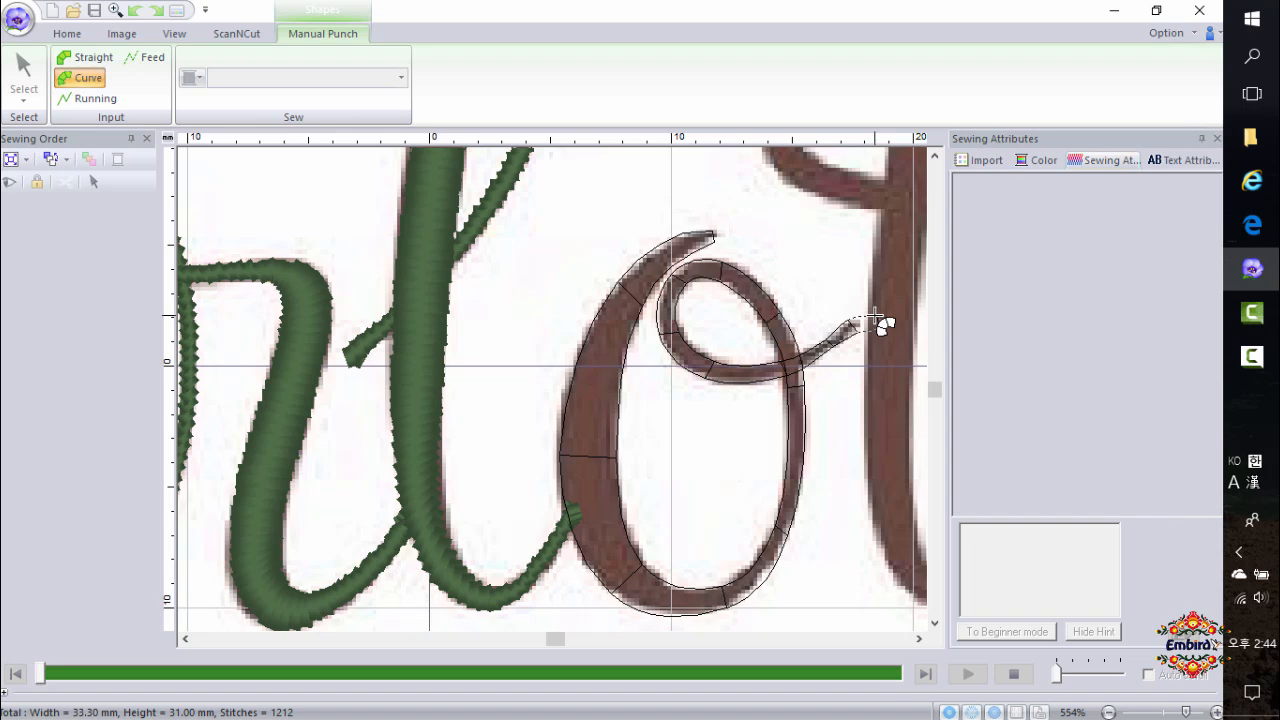
{"action": "double_click", "coordinate": [880, 322]}
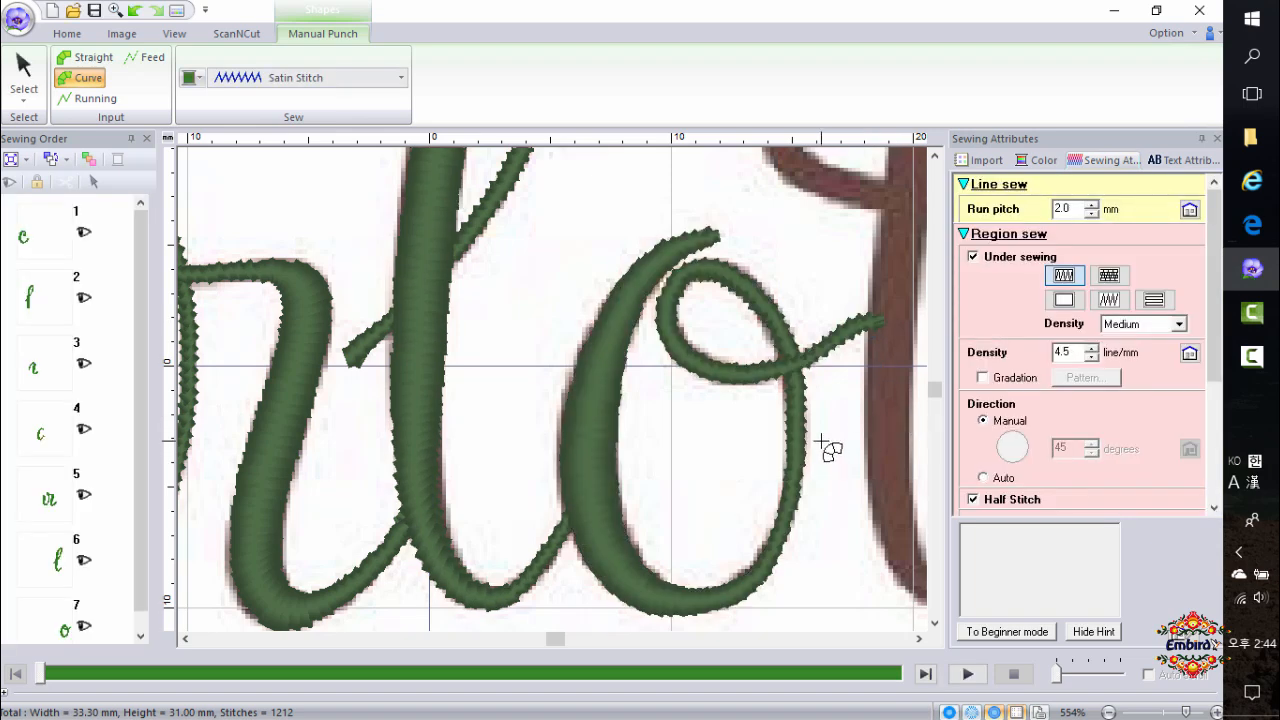
Trace the first t's curved crossbar with a Curve Block shape, from its left hook across to the right end.
{"action": "scroll", "coordinate": [822, 444], "scroll_direction": "down", "scroll_amount": 2}
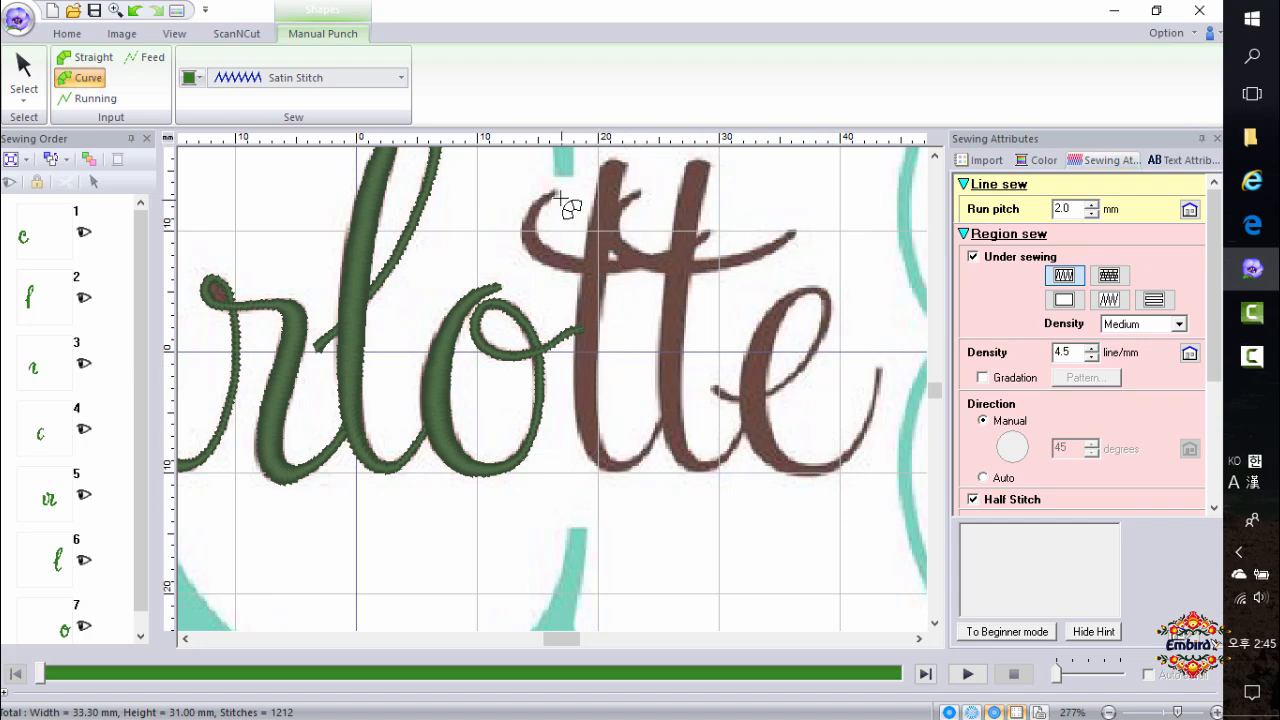
{"action": "scroll", "coordinate": [550, 195], "scroll_direction": "up", "scroll_amount": 1}
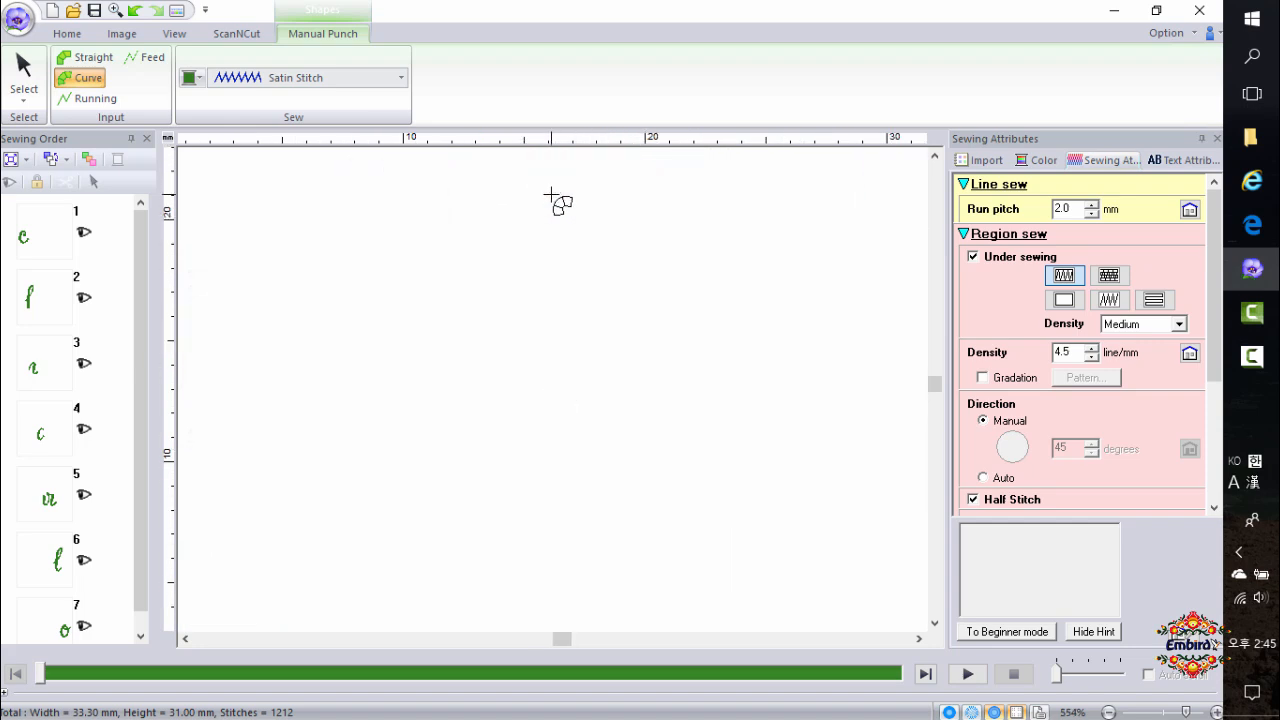
{"action": "left_click", "coordinate": [562, 389]}
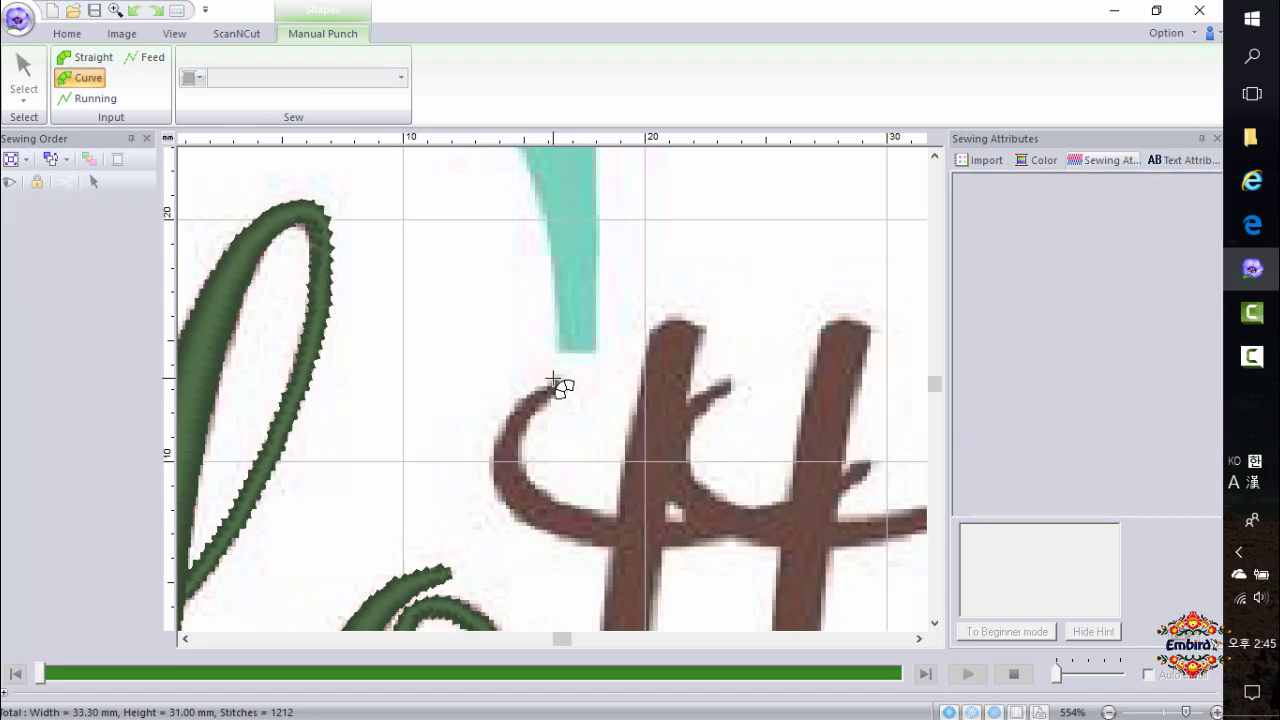
{"action": "left_click", "coordinate": [491, 466]}
{"action": "left_click", "coordinate": [573, 535]}
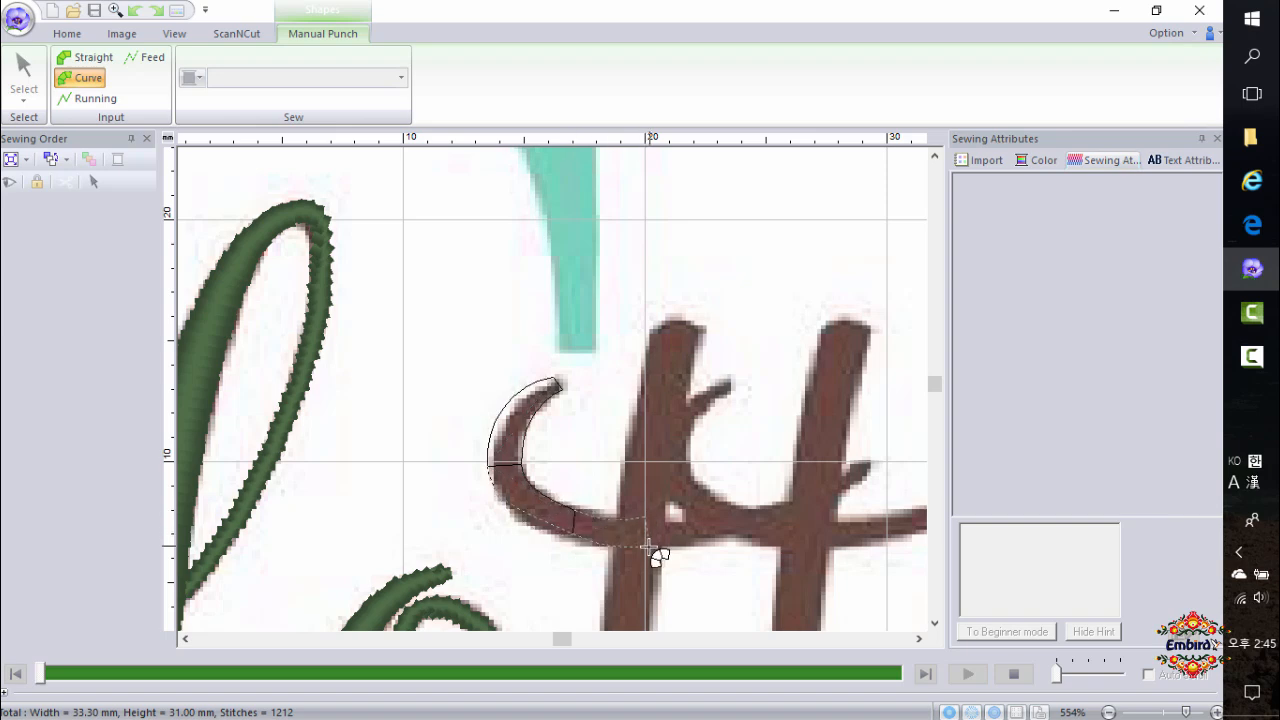
{"action": "left_click", "coordinate": [643, 548]}
{"action": "left_click", "coordinate": [781, 512]}
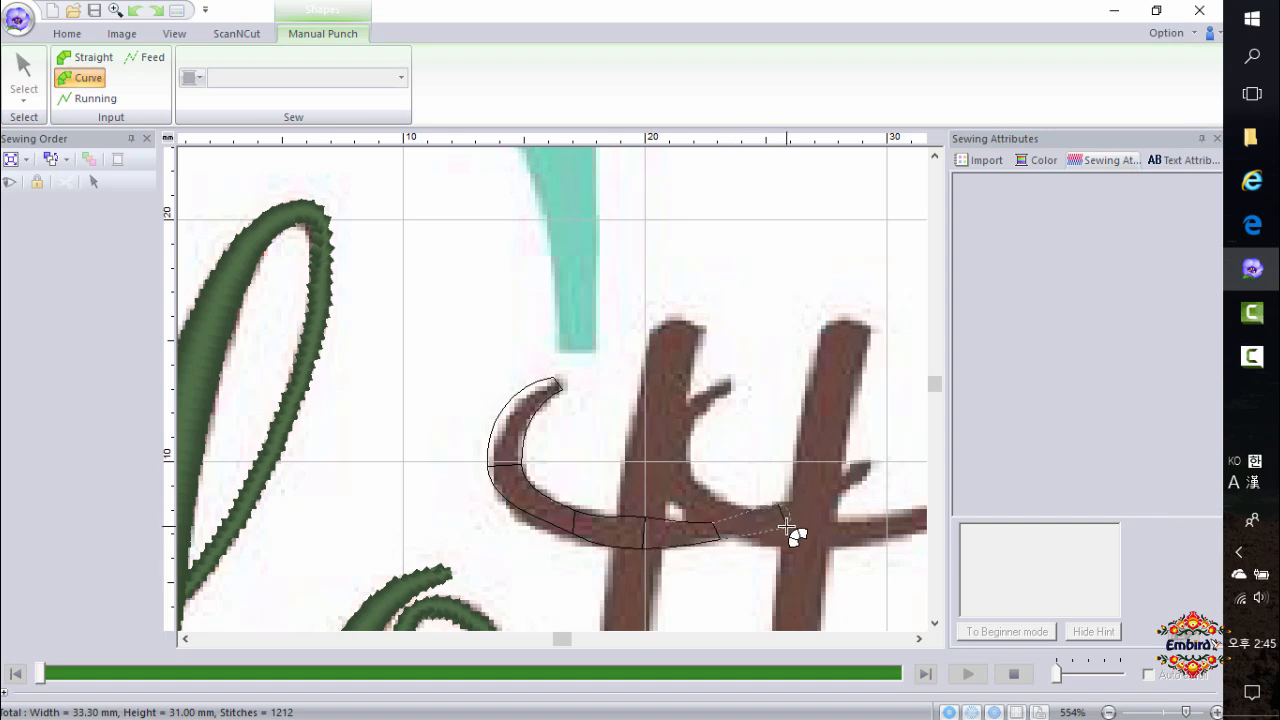
{"action": "double_click", "coordinate": [866, 467]}
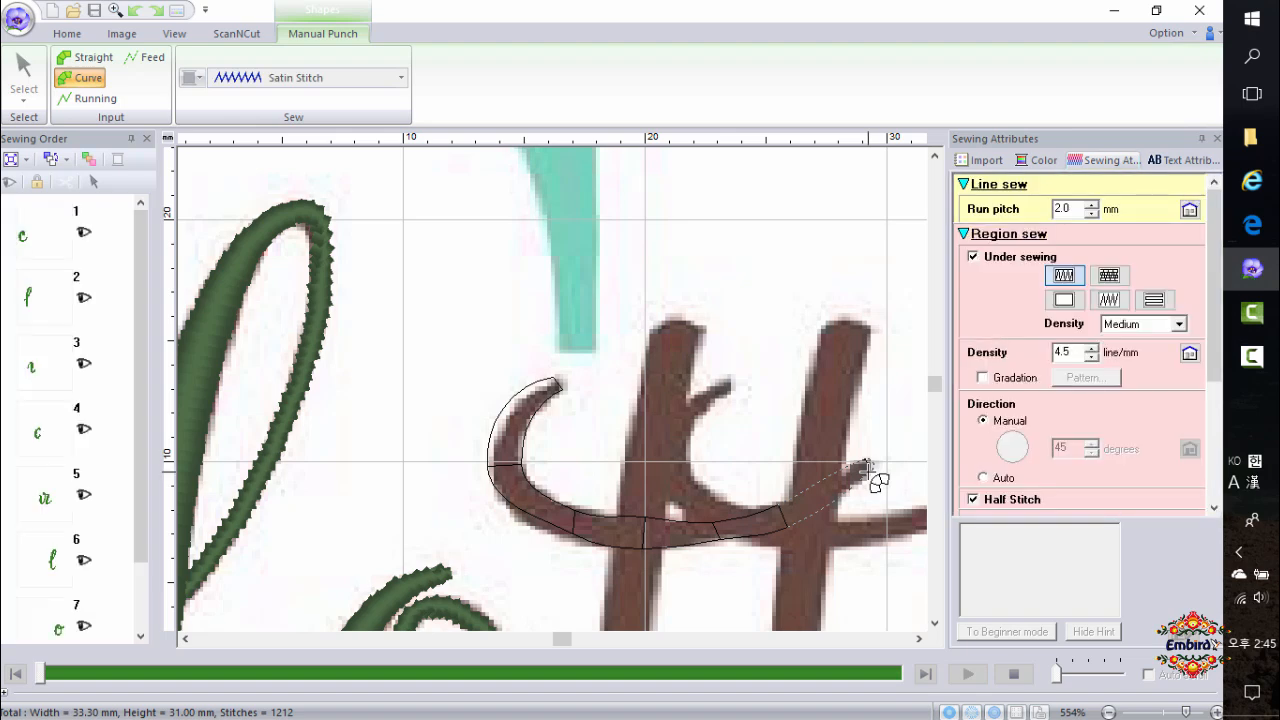
Trace the second t's crossbar with a Curve Block shape, from its upper hook down and across to the right end.
{"action": "left_click", "coordinate": [727, 381]}
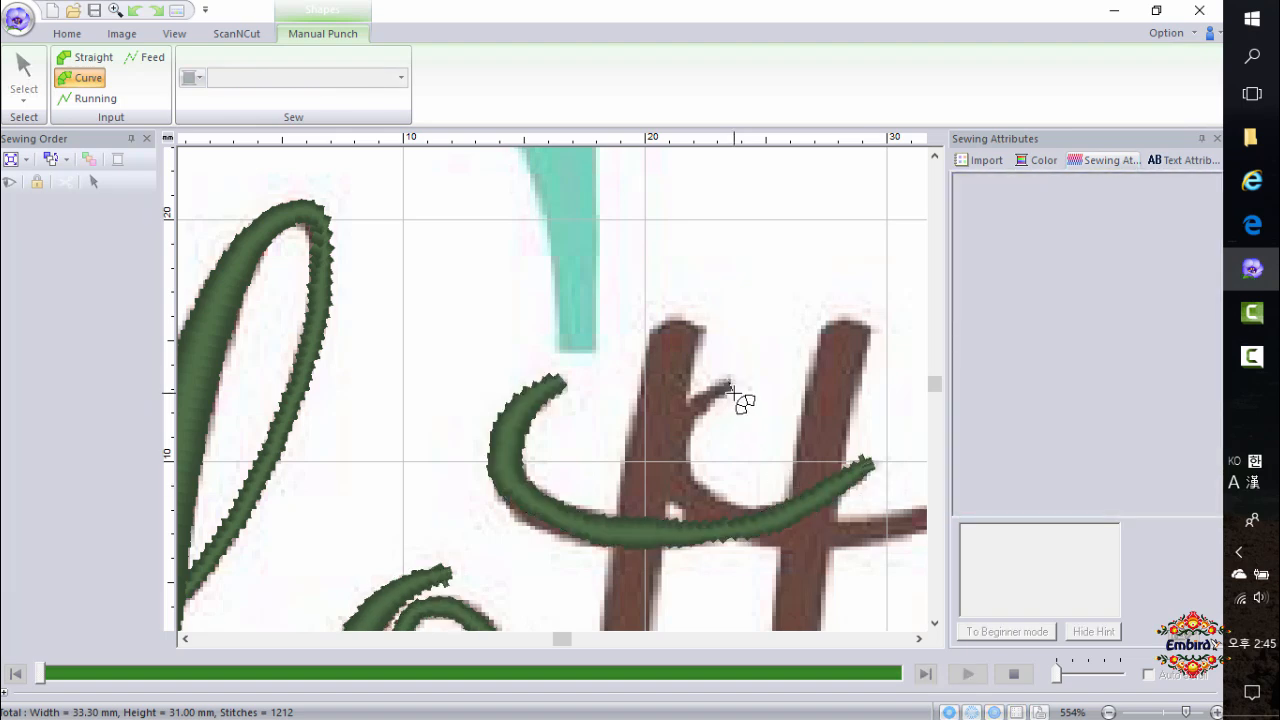
{"action": "left_click", "coordinate": [680, 420]}
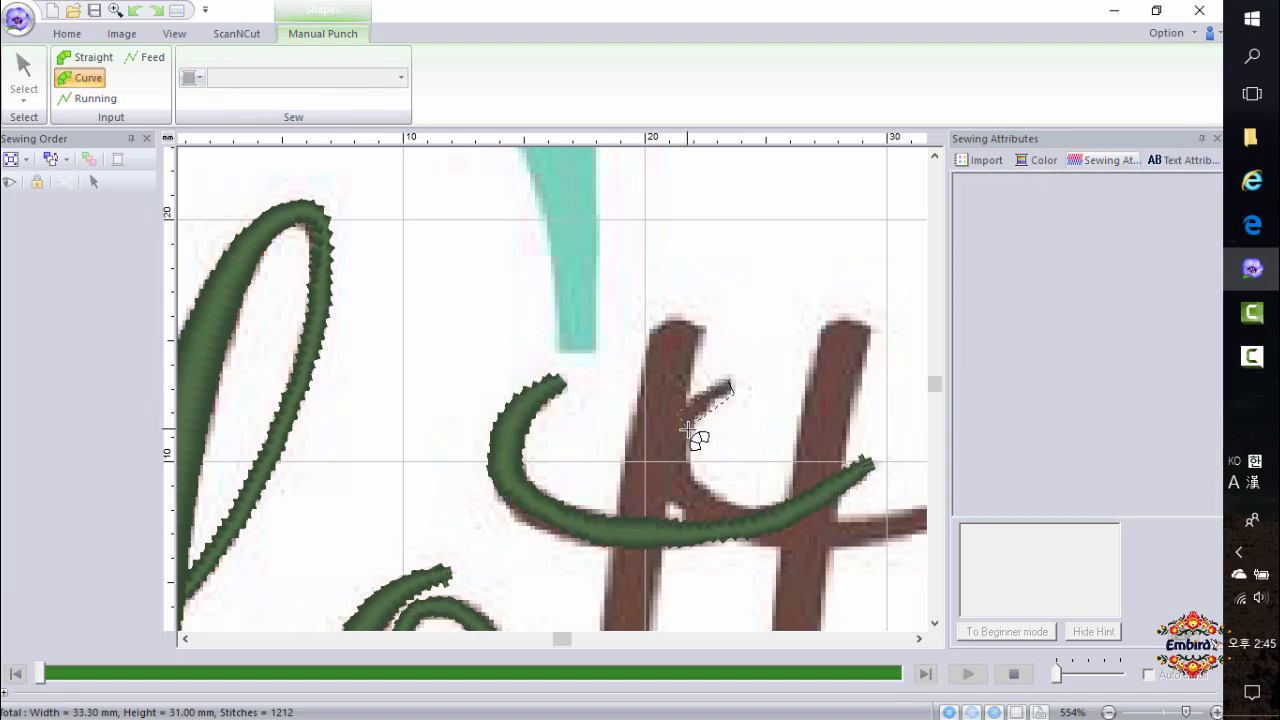
{"action": "left_click", "coordinate": [672, 506]}
{"action": "left_click", "coordinate": [766, 540]}
{"action": "left_click", "coordinate": [918, 638]}
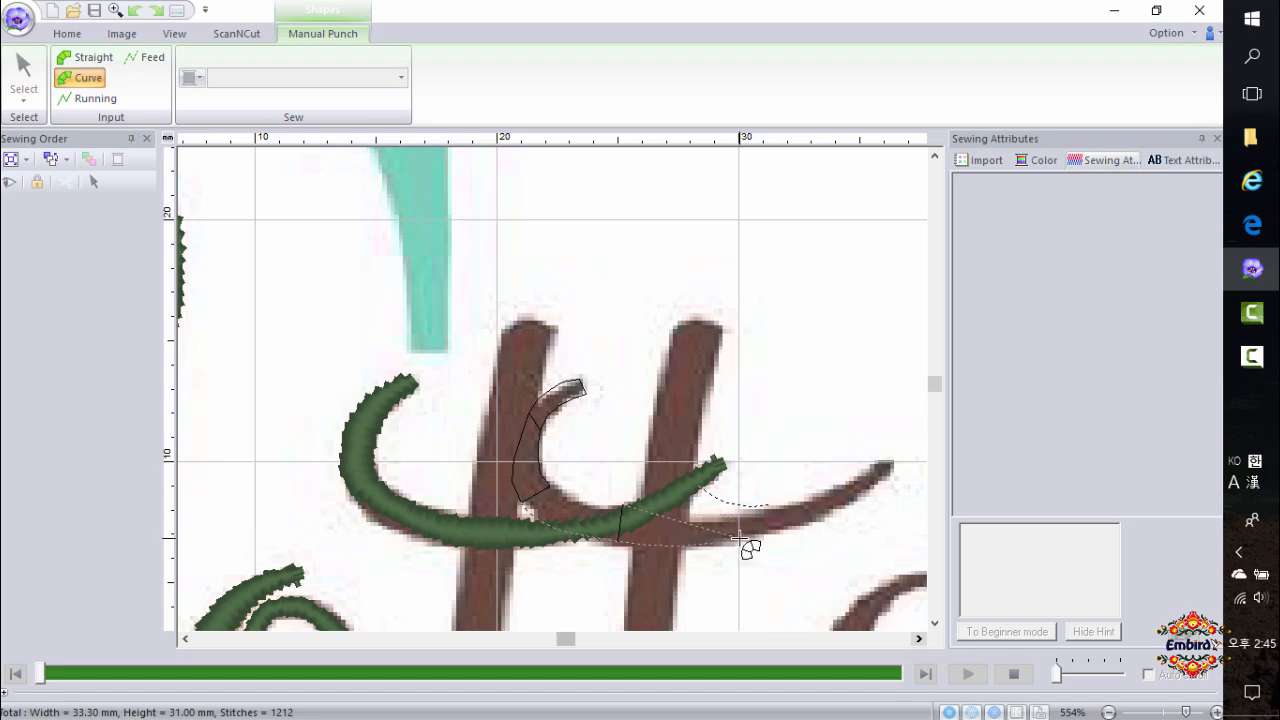
{"action": "left_click", "coordinate": [738, 519]}
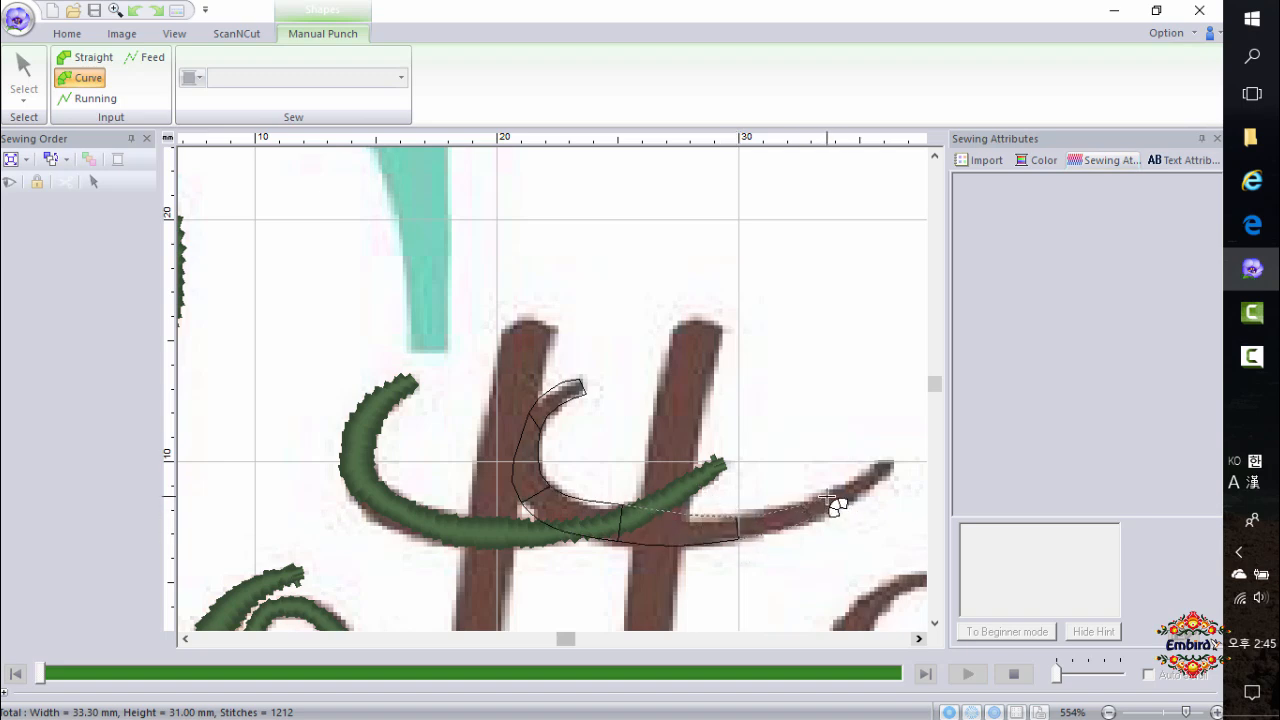
{"action": "left_click", "coordinate": [829, 501]}
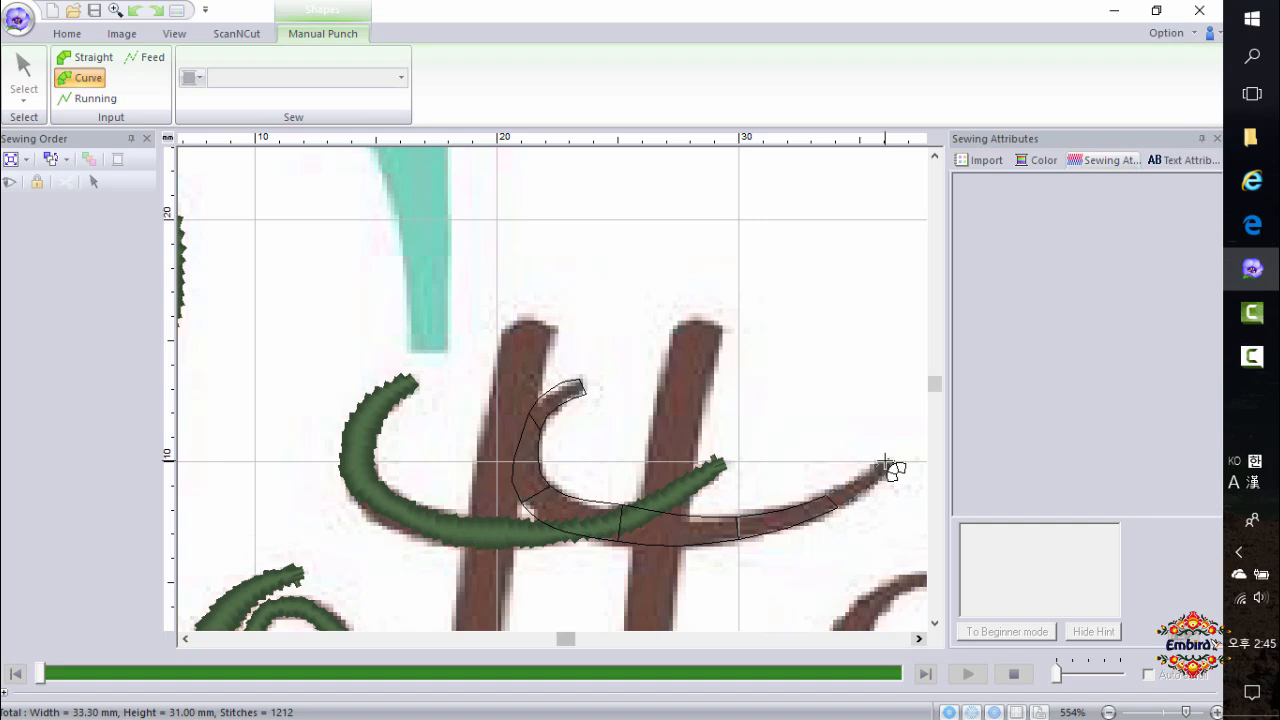
{"action": "double_click", "coordinate": [886, 466]}
{"action": "scroll", "coordinate": [577, 386], "scroll_direction": "down", "scroll_amount": 1}
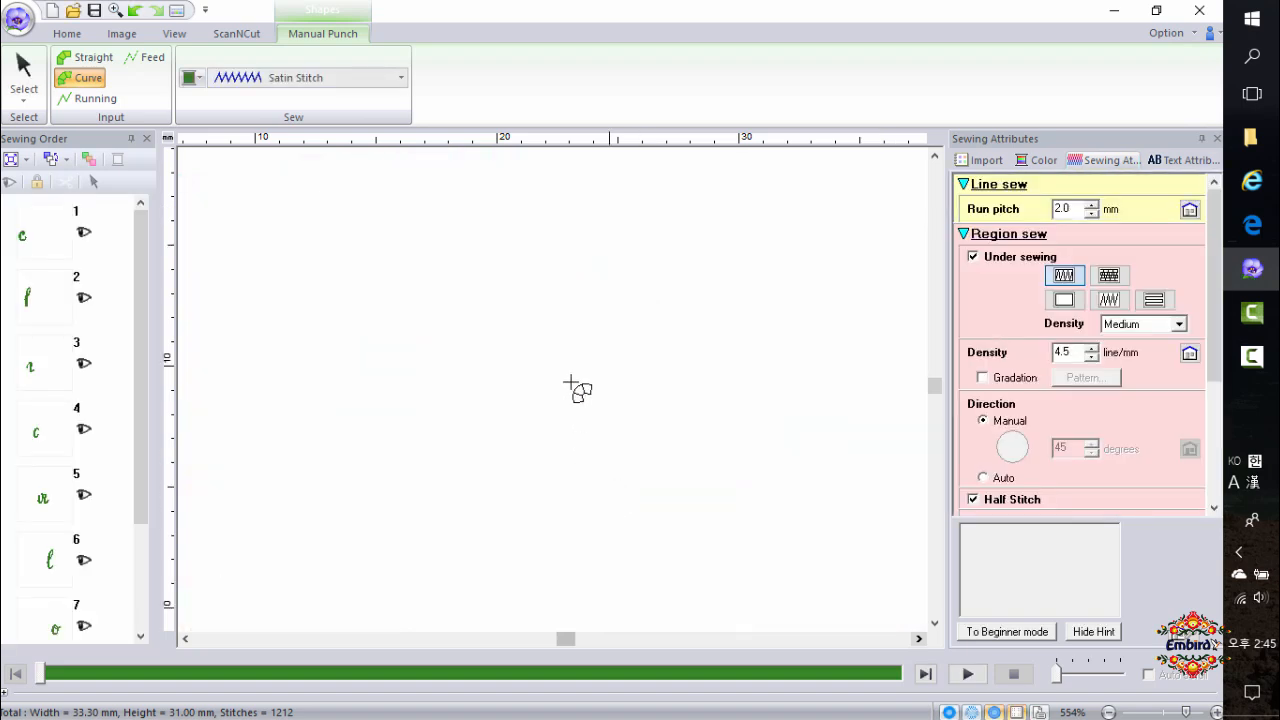
Trace the first t's stem with a Curve Block shape, from its top down around the bottom curve to the connecting tail.
{"action": "left_click", "coordinate": [501, 235]}
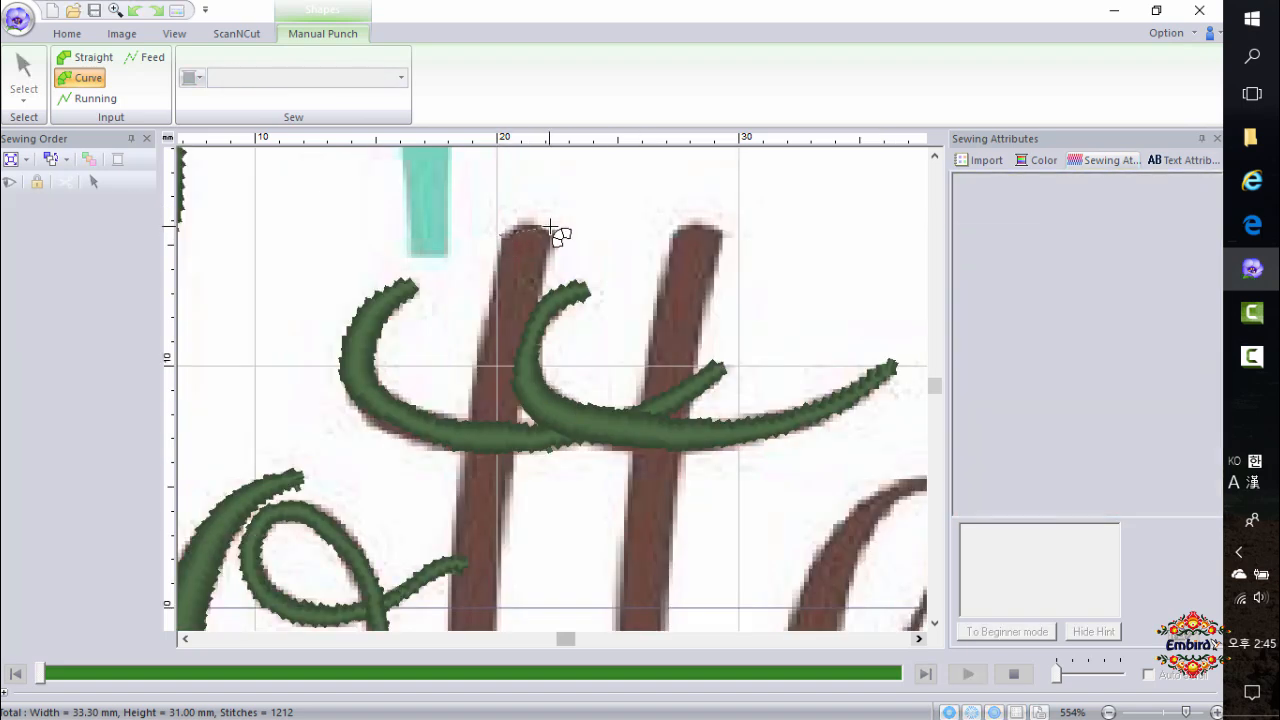
{"action": "right_click", "coordinate": [498, 239]}
{"action": "left_click", "coordinate": [509, 230]}
{"action": "left_click", "coordinate": [548, 246]}
{"action": "left_click", "coordinate": [485, 328]}
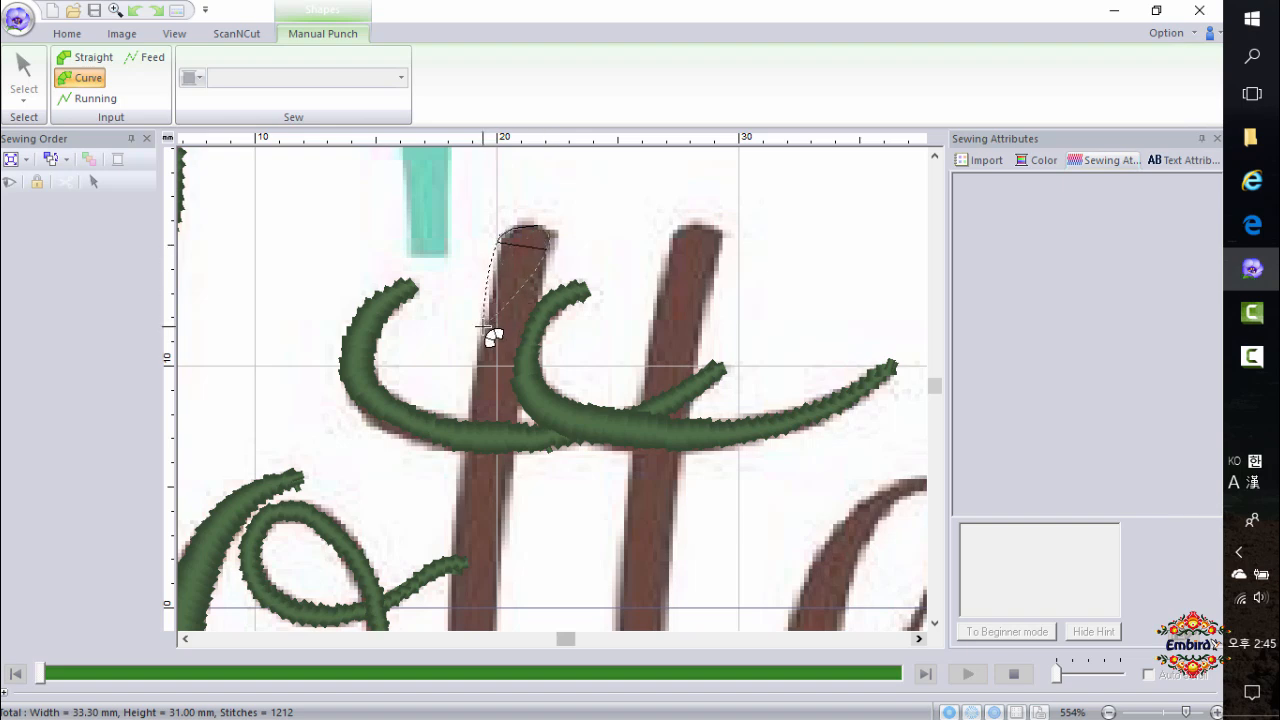
{"action": "left_click", "coordinate": [533, 338]}
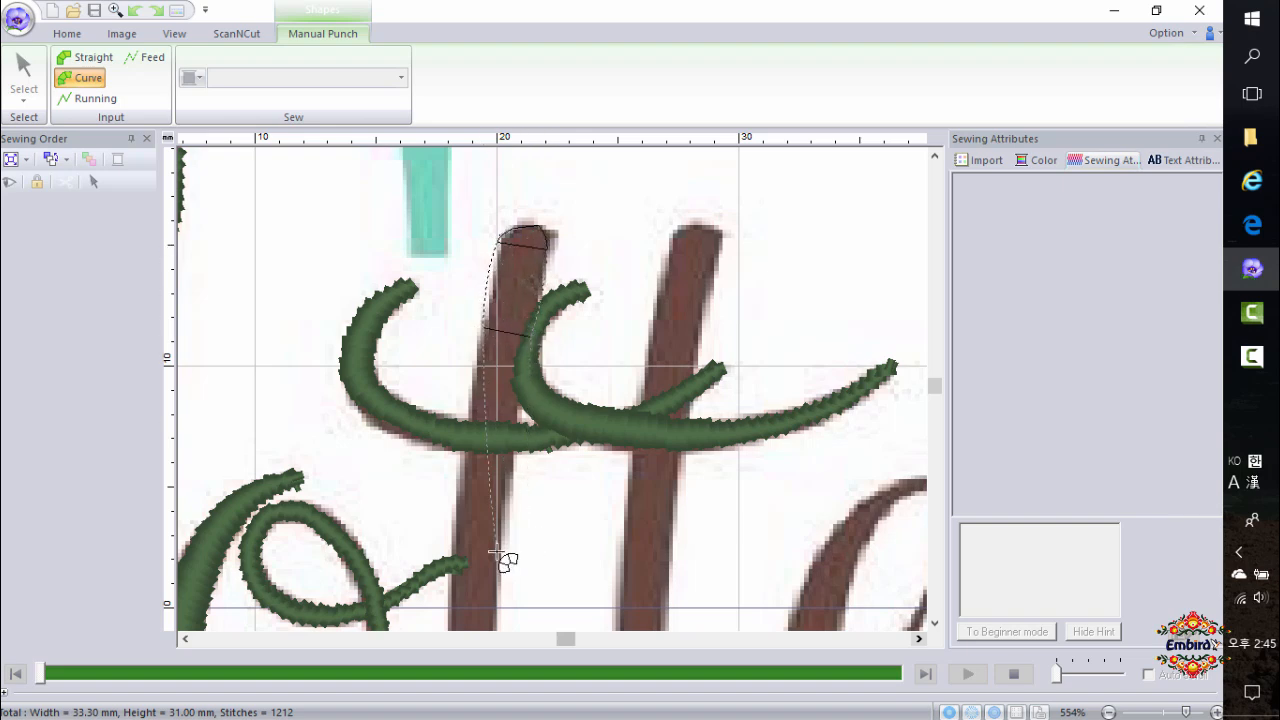
{"action": "left_click", "coordinate": [463, 490]}
{"action": "left_click", "coordinate": [508, 492]}
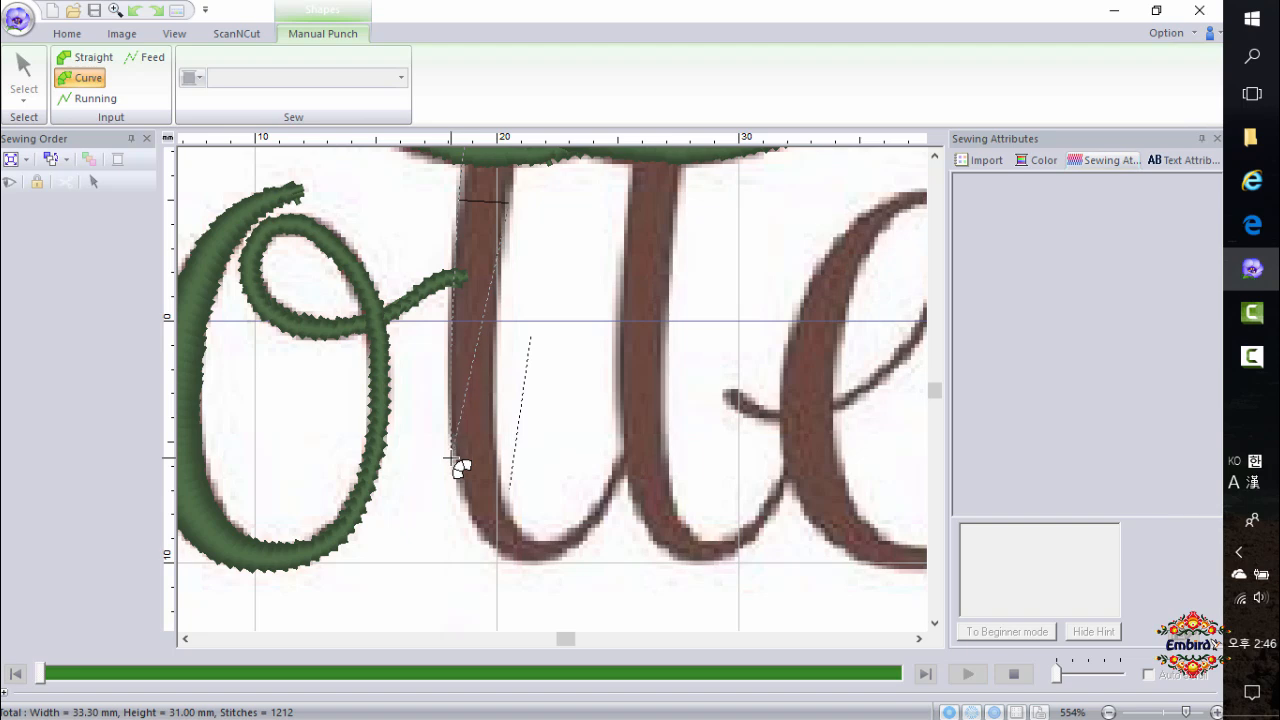
{"action": "left_click", "coordinate": [453, 458]}
{"action": "left_click", "coordinate": [494, 458]}
{"action": "left_click", "coordinate": [535, 565]}
{"action": "left_click", "coordinate": [538, 543]}
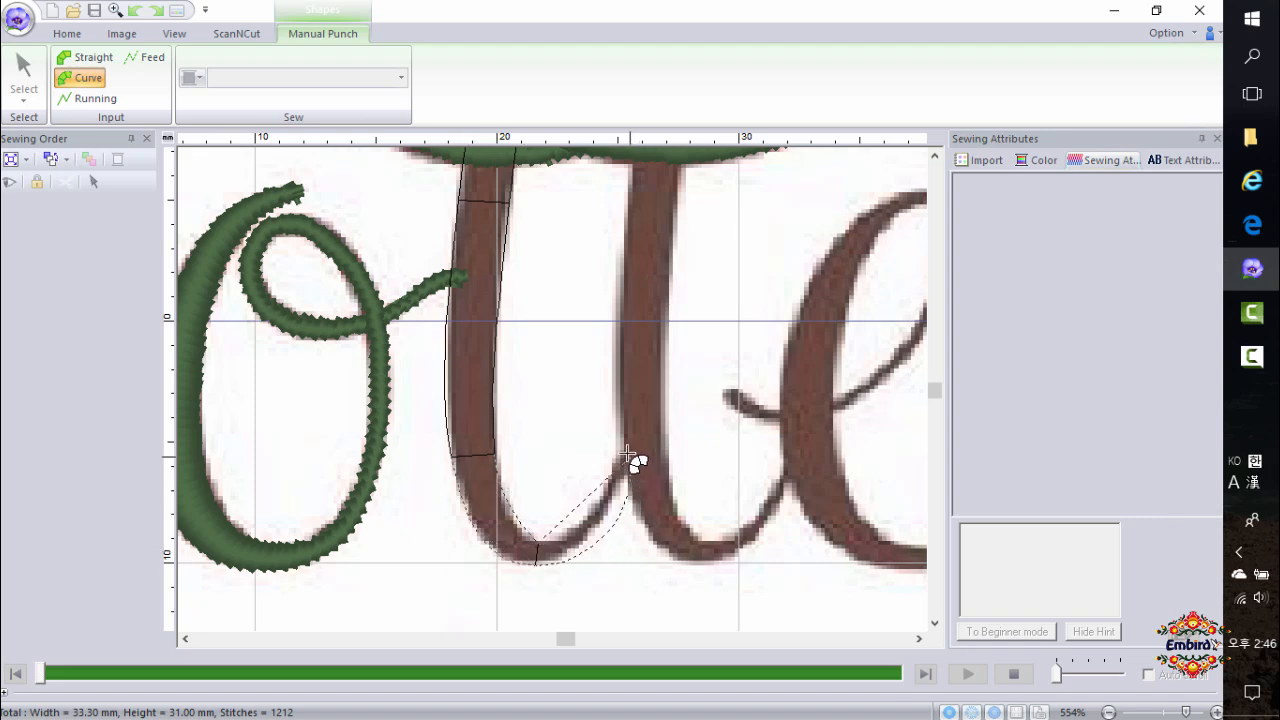
{"action": "left_click", "coordinate": [609, 512]}
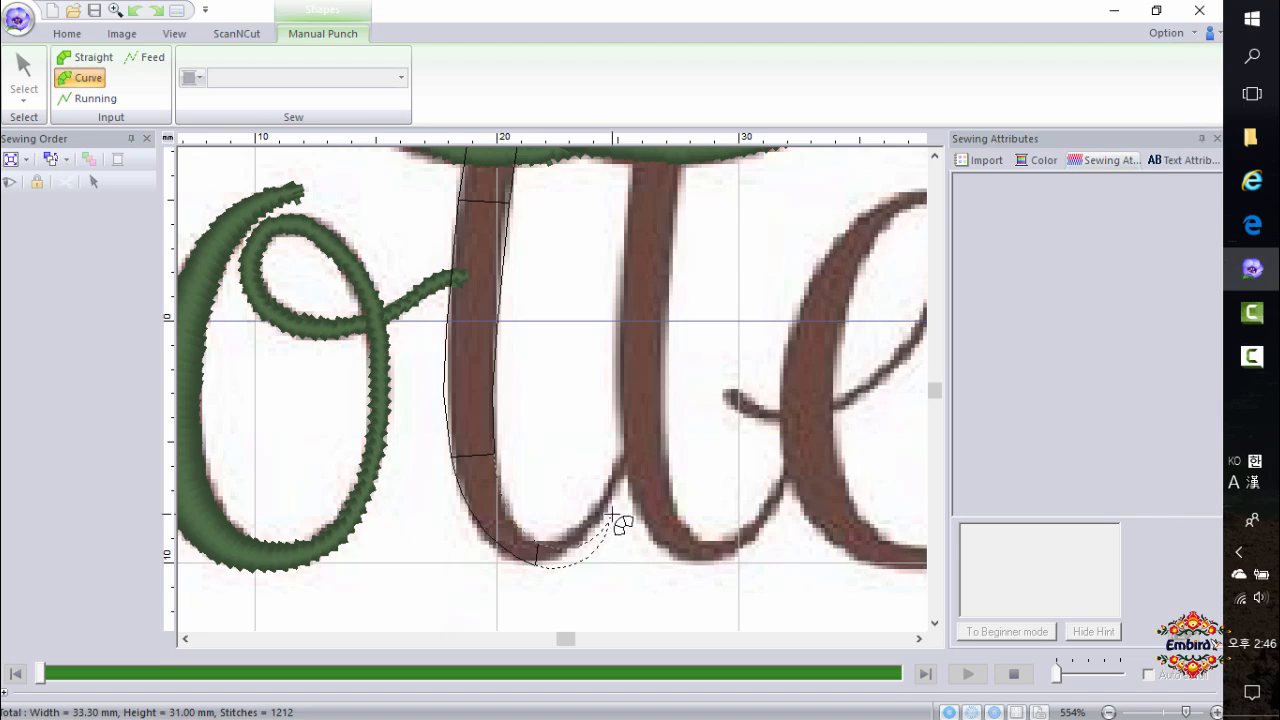
{"action": "left_click", "coordinate": [601, 498]}
{"action": "left_click", "coordinate": [645, 468]}
{"action": "double_click", "coordinate": [632, 464]}
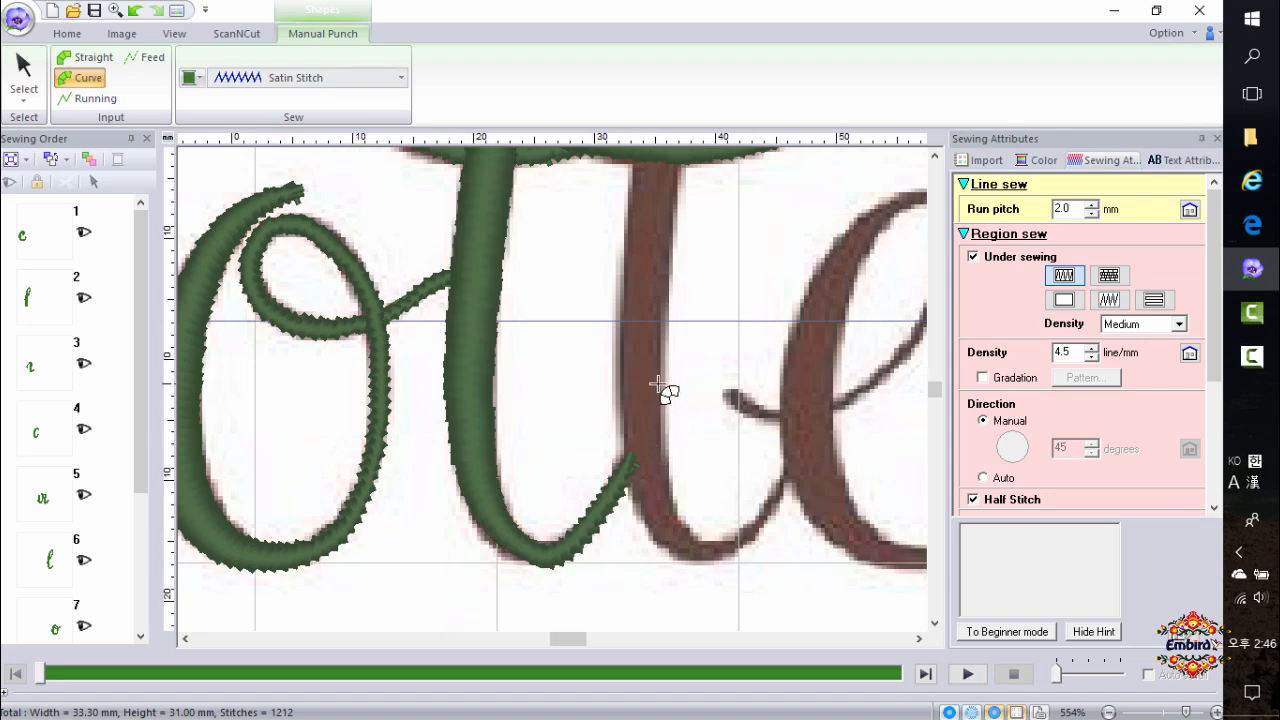
Trace the second t's stem with a Curve Block shape, from its top down around the bottom and up into the e.
{"action": "scroll", "coordinate": [660, 391], "scroll_direction": "down", "scroll_amount": 2}
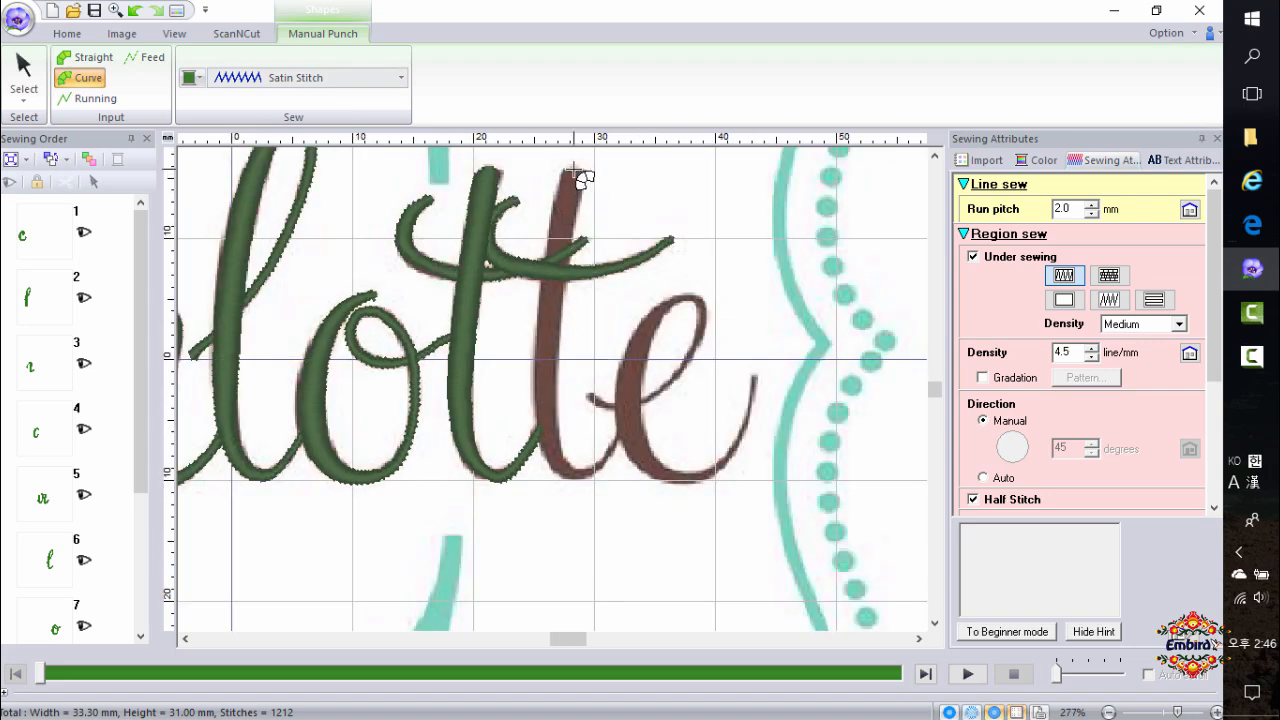
{"action": "scroll", "coordinate": [572, 172], "scroll_direction": "up", "scroll_amount": 2}
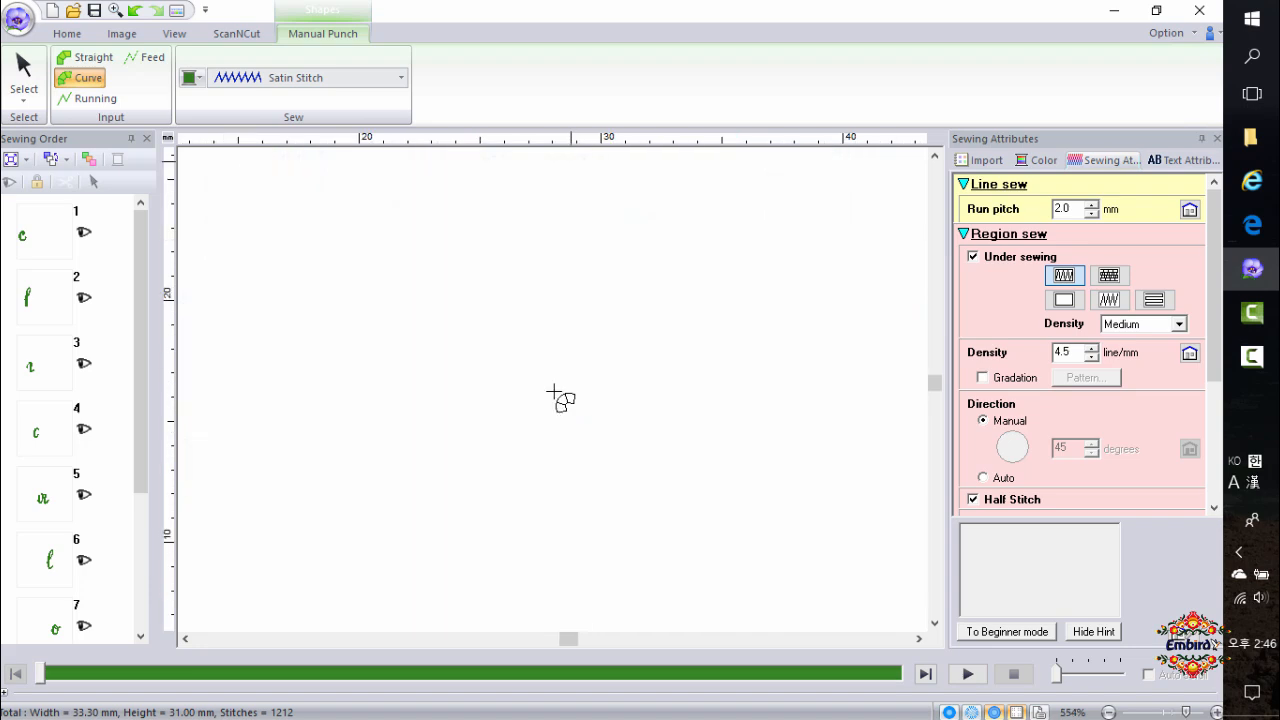
{"action": "left_click", "coordinate": [565, 406]}
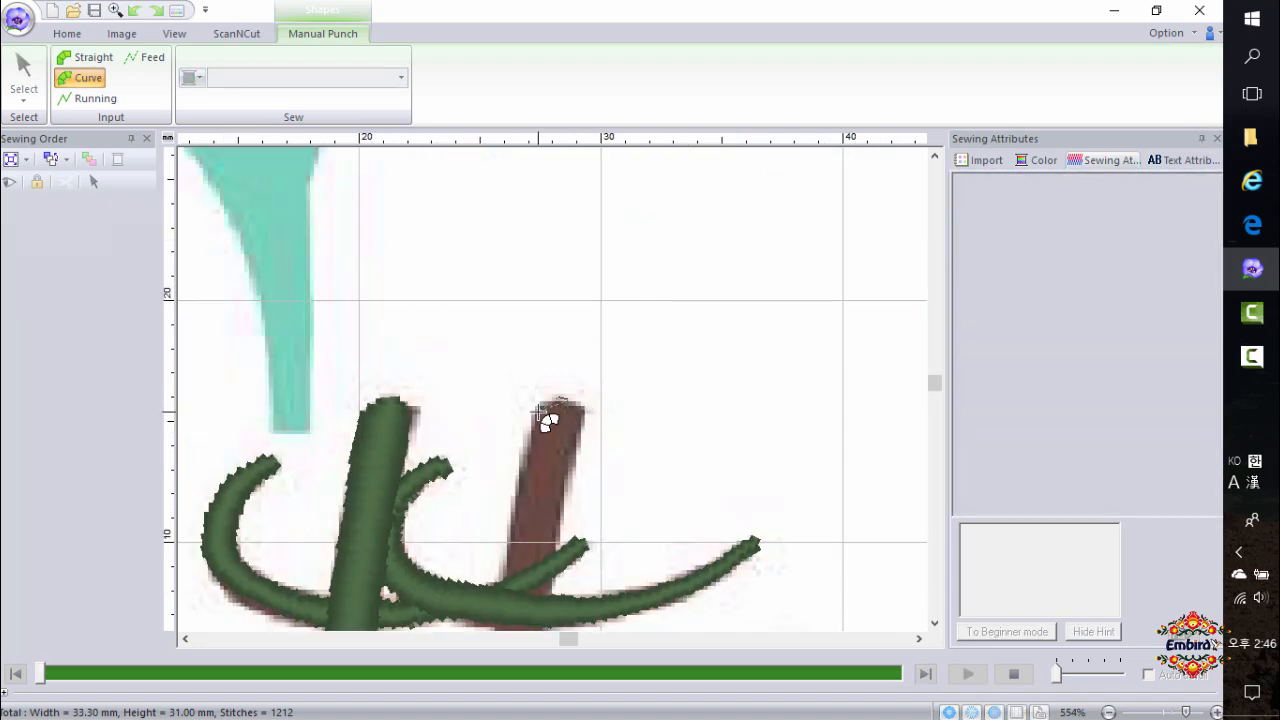
{"action": "left_click", "coordinate": [583, 414]}
{"action": "left_click", "coordinate": [505, 581]}
{"action": "scroll", "coordinate": [550, 605], "scroll_direction": "down", "scroll_amount": 5}
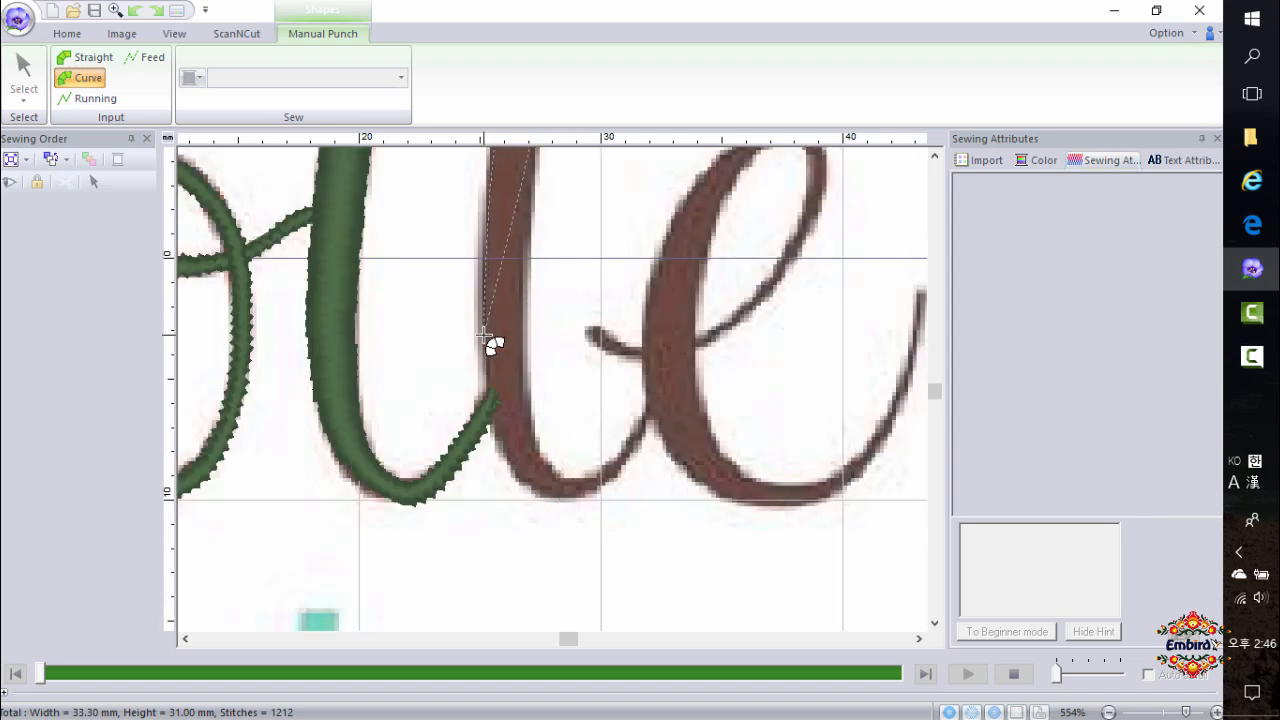
{"action": "left_click", "coordinate": [484, 334]}
{"action": "left_click", "coordinate": [524, 337]}
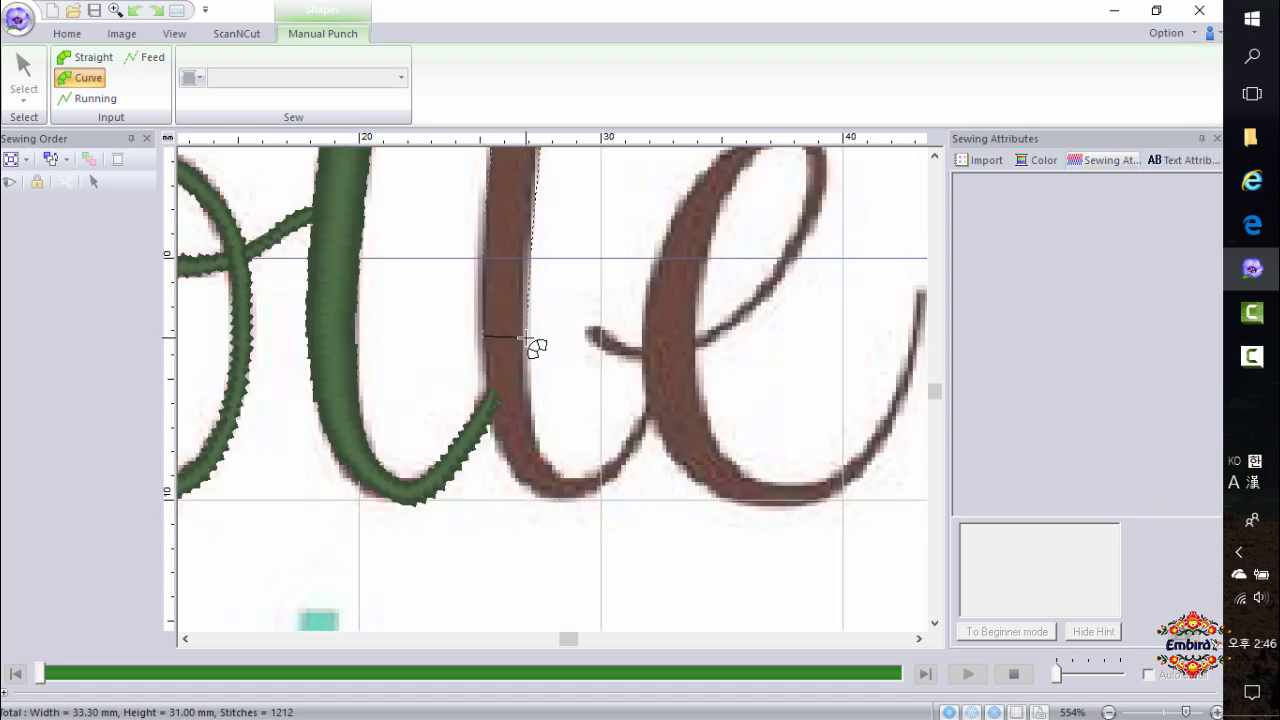
{"action": "left_click", "coordinate": [522, 483]}
{"action": "left_click", "coordinate": [540, 461]}
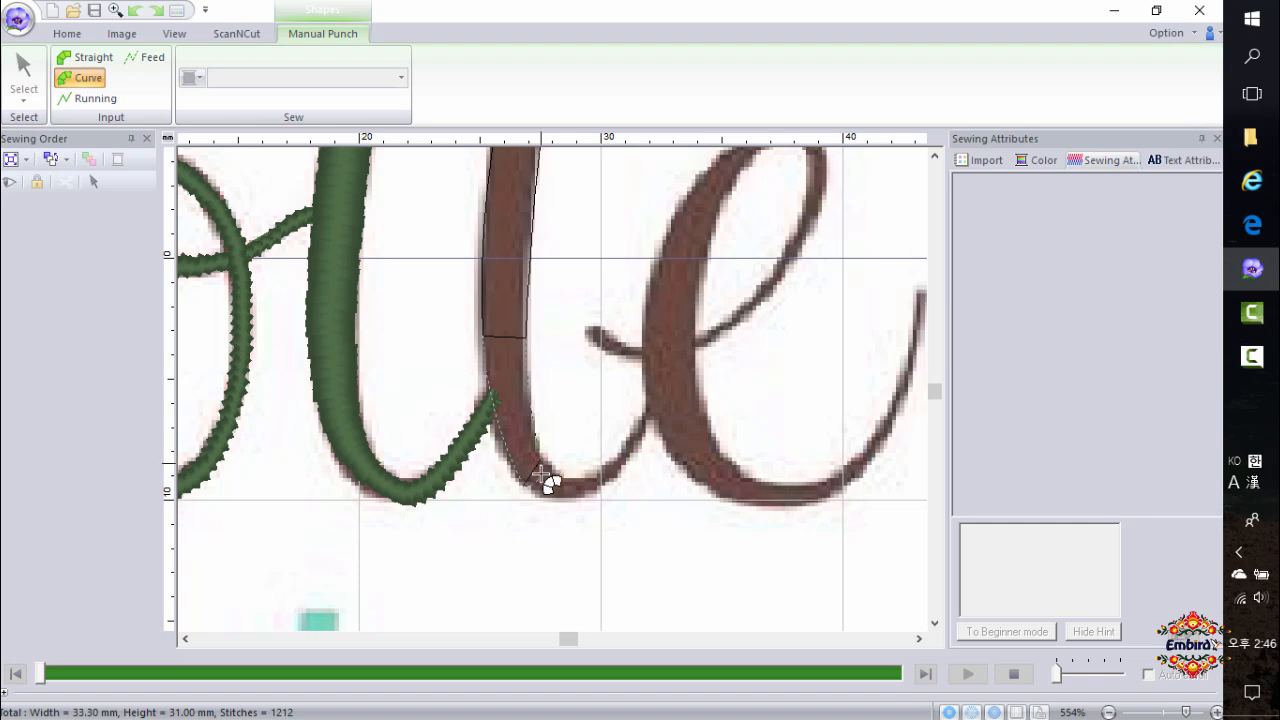
{"action": "left_click", "coordinate": [595, 471]}
{"action": "left_click", "coordinate": [659, 411]}
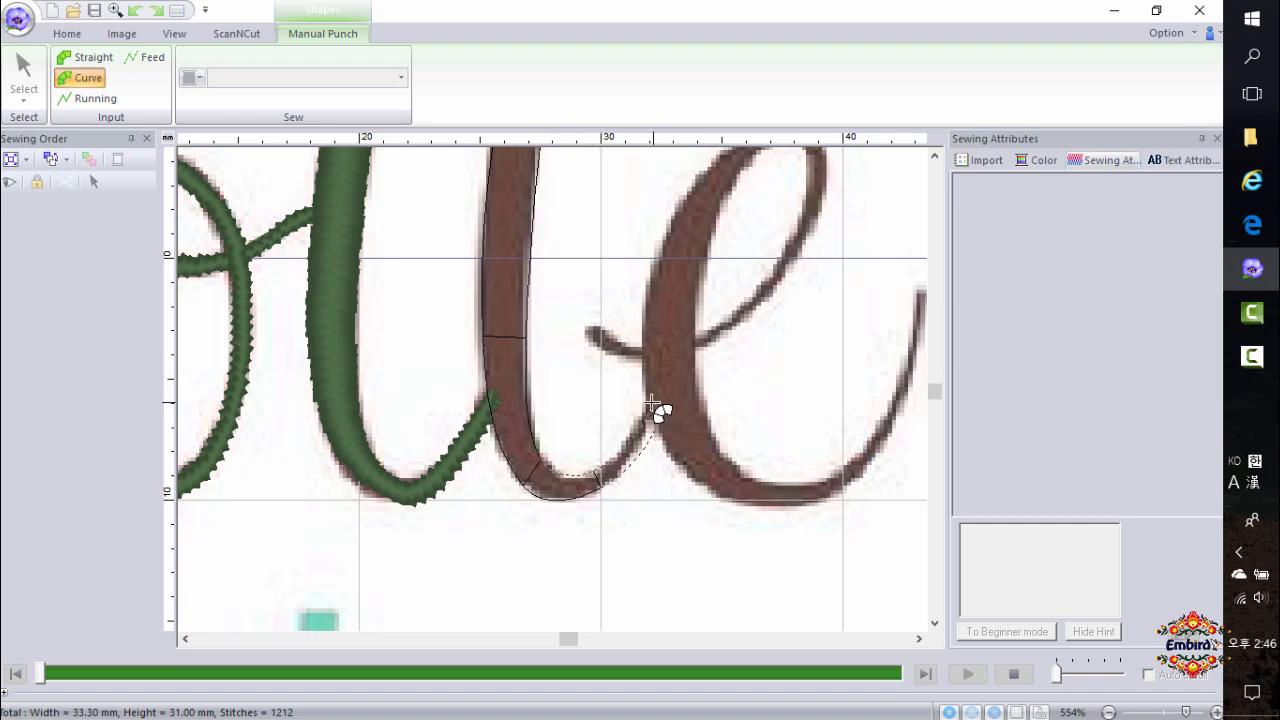
{"action": "left_click", "coordinate": [647, 402]}
{"action": "double_click", "coordinate": [647, 402]}
Start a Curve Block shape for the e at its left hook and trace up along the inner stroke to the top of its loop.
{"action": "left_click", "coordinate": [587, 324]}
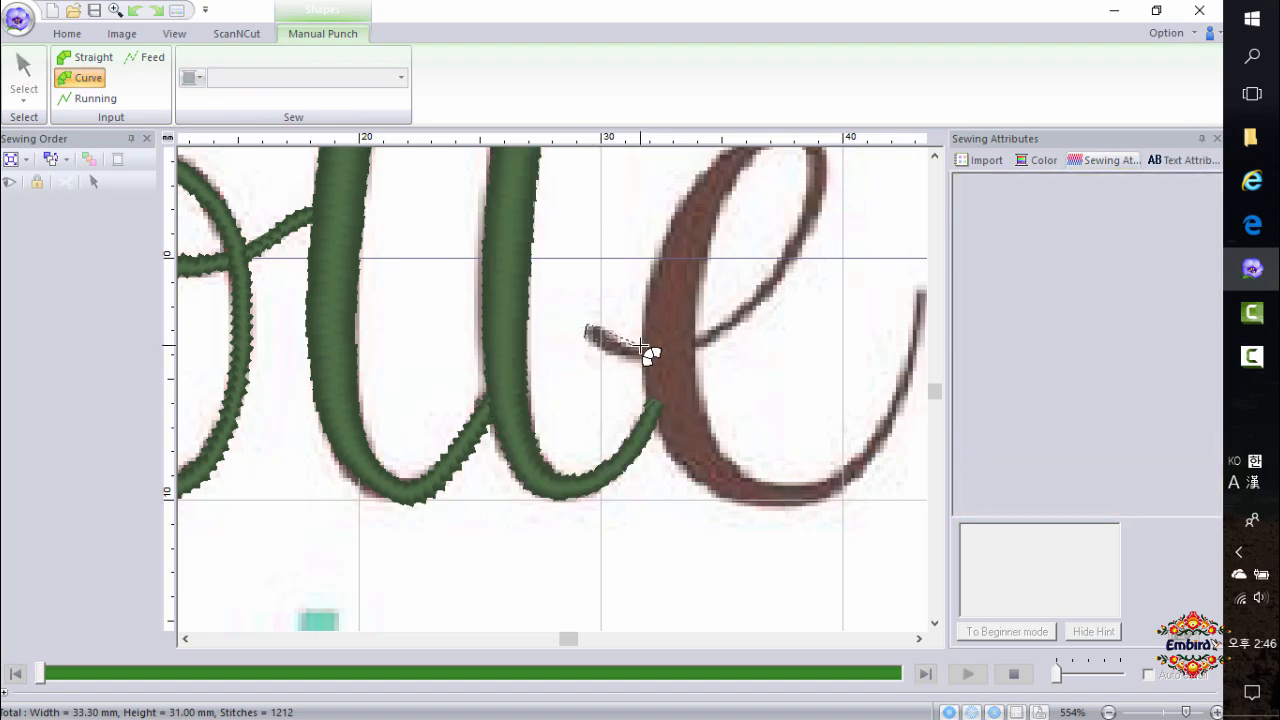
{"action": "double_click", "coordinate": [637, 360]}
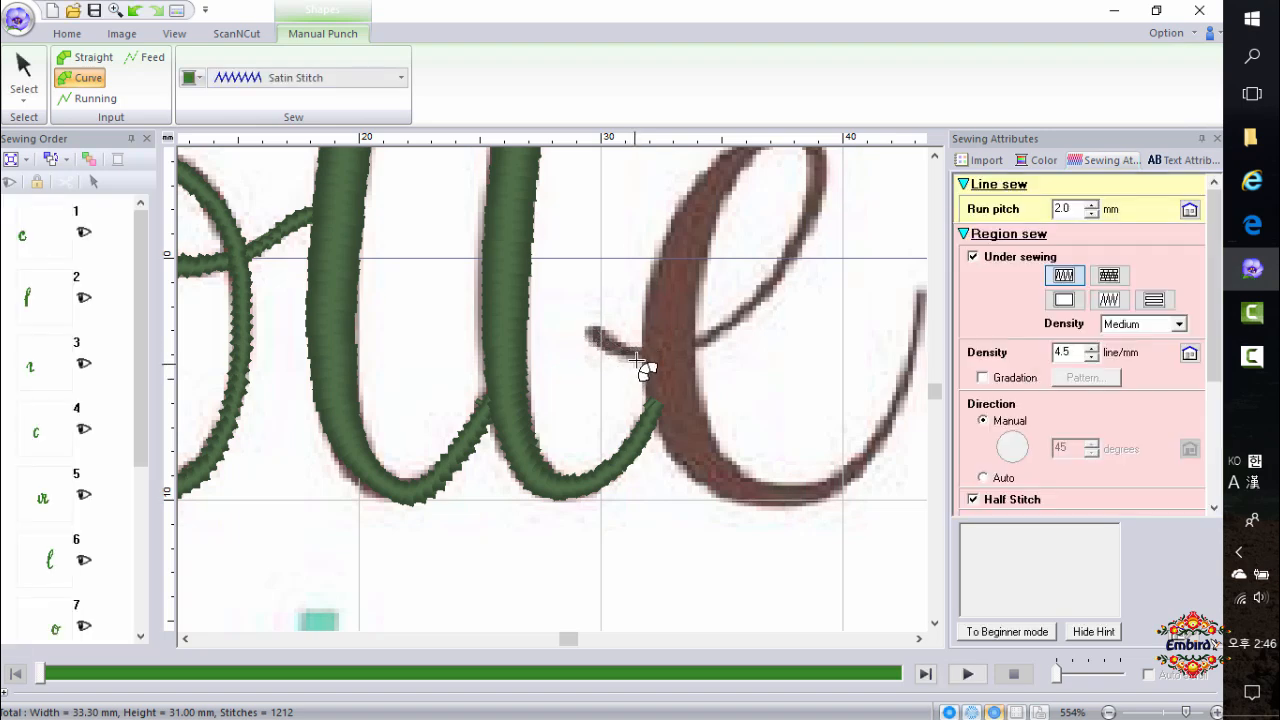
{"action": "left_click", "coordinate": [589, 331]}
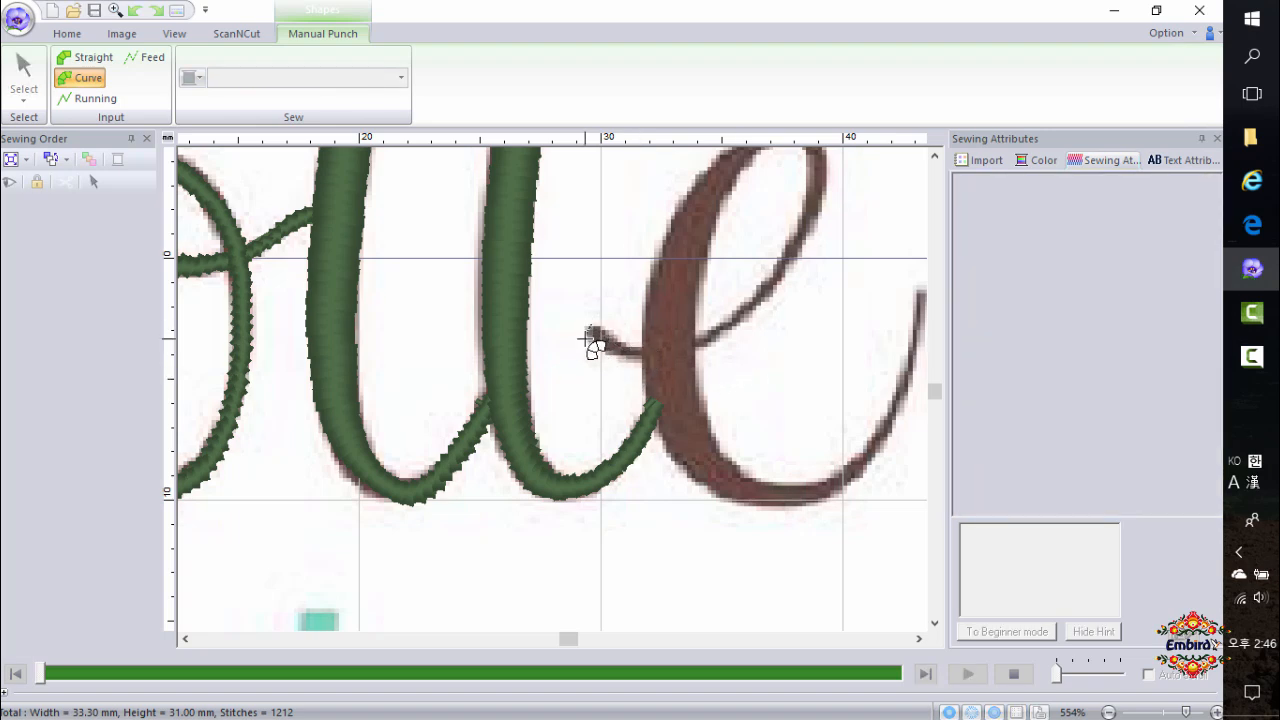
{"action": "left_click", "coordinate": [632, 350]}
{"action": "left_click", "coordinate": [715, 337]}
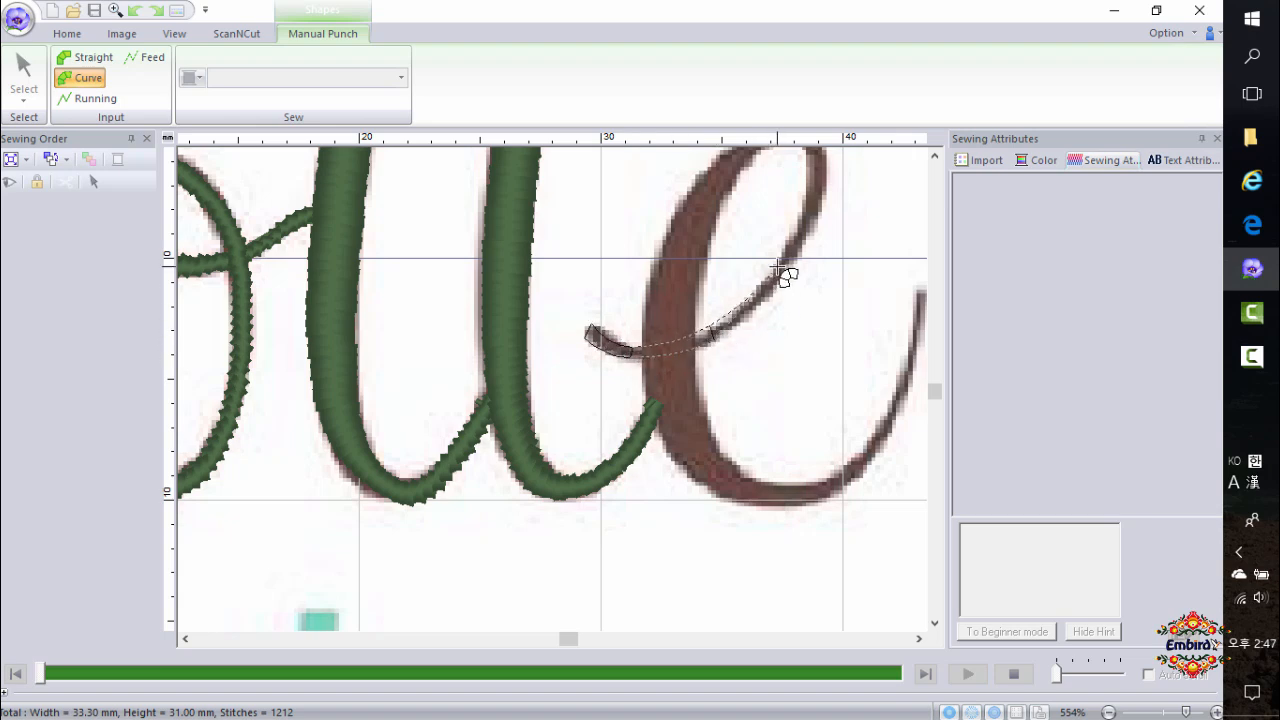
{"action": "left_click", "coordinate": [786, 270]}
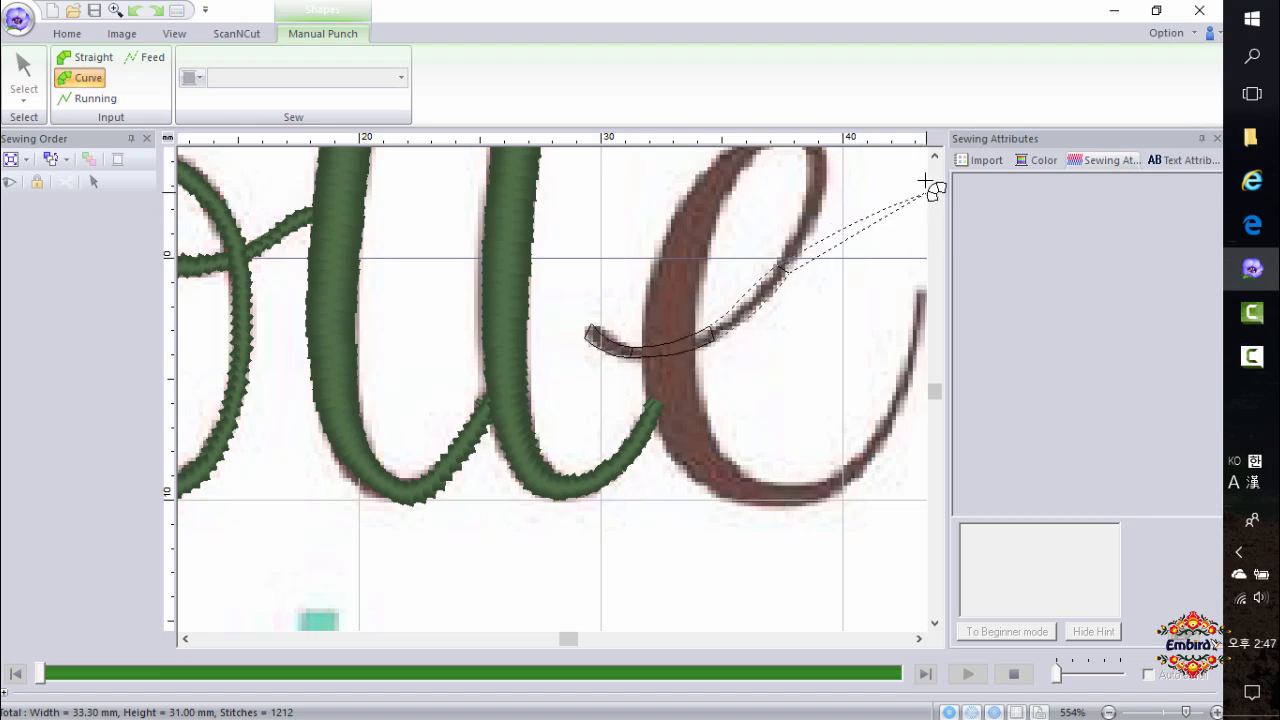
{"action": "left_click", "coordinate": [941, 156]}
{"action": "left_click", "coordinate": [941, 155]}
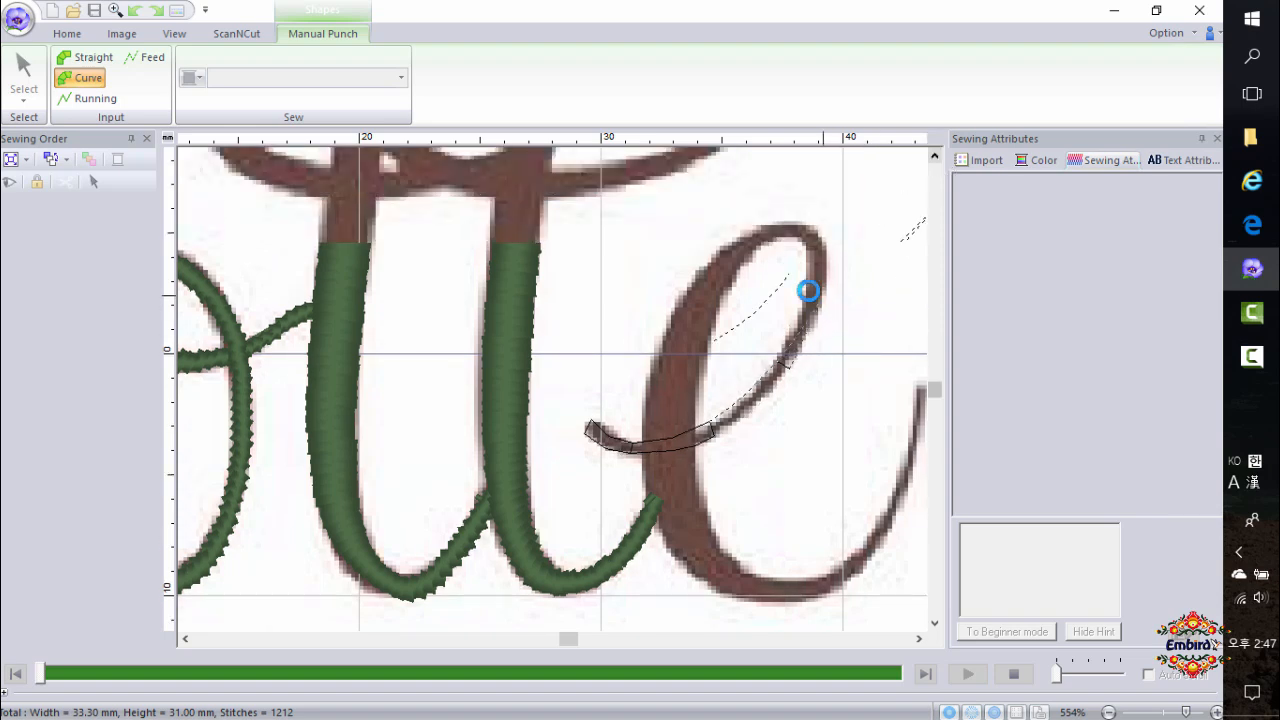
{"action": "left_click", "coordinate": [816, 294]}
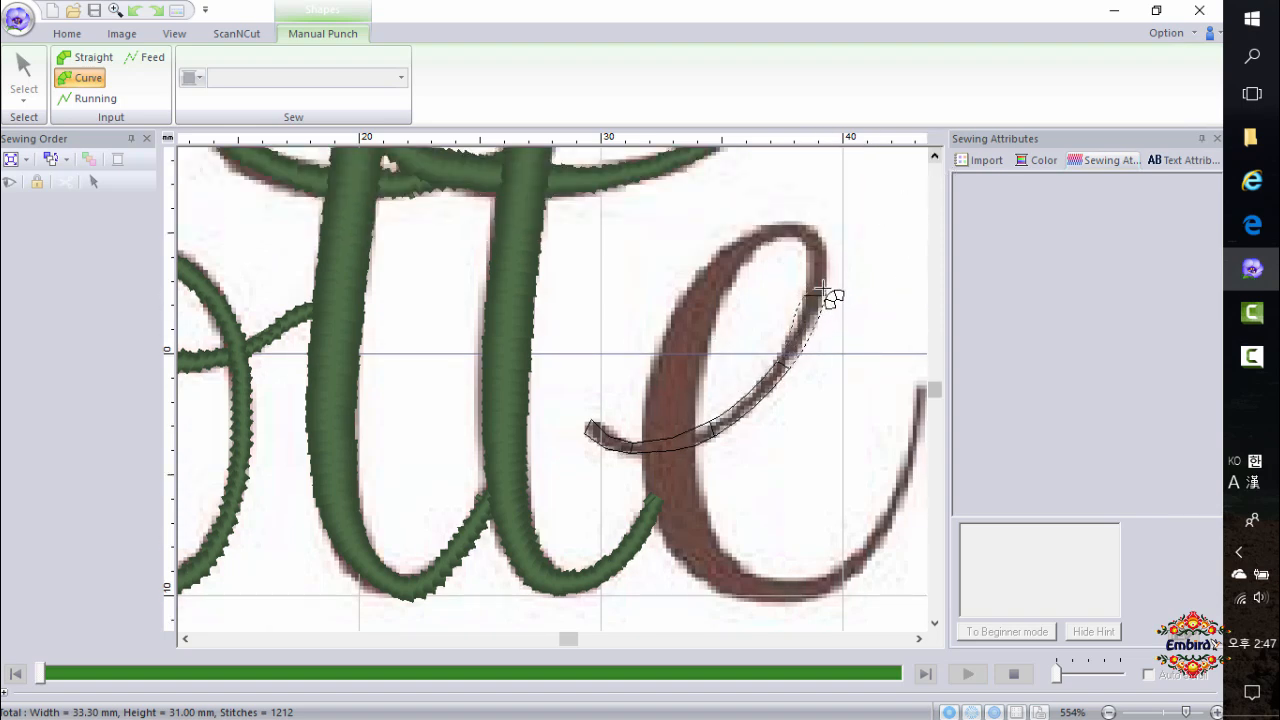
{"action": "left_click", "coordinate": [795, 220]}
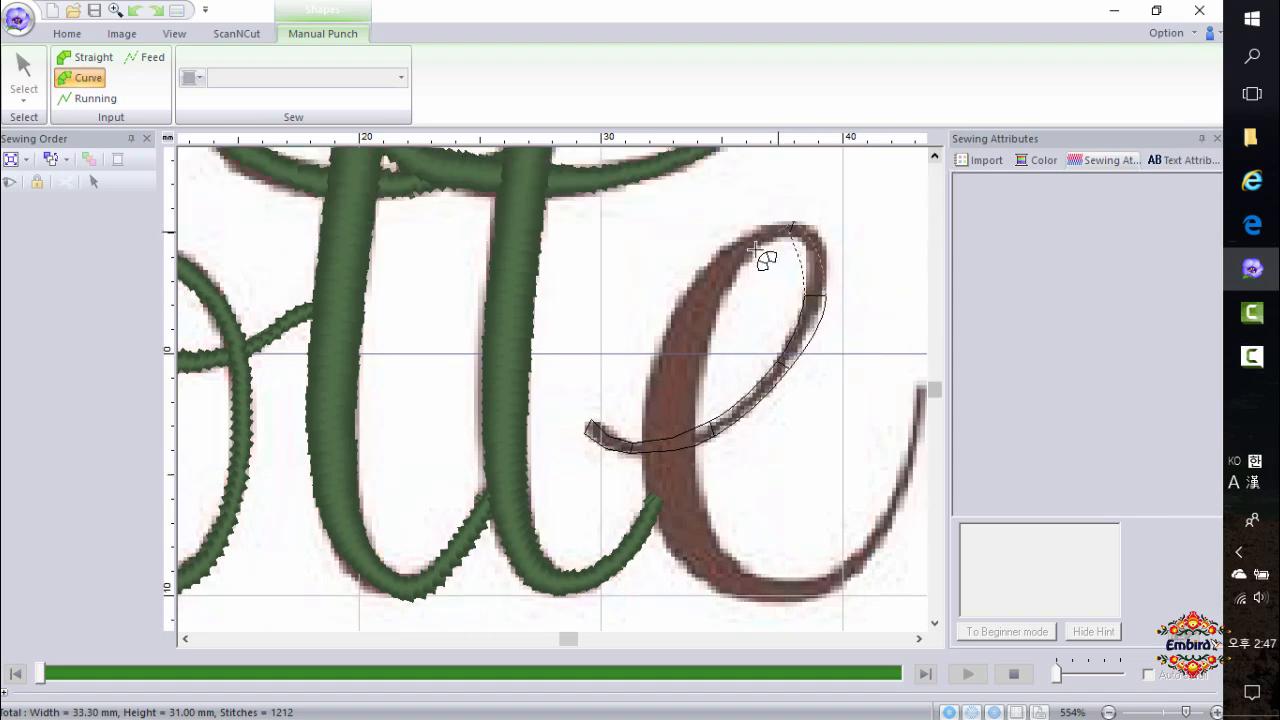
Continue the e's shape down its left side, around the bottom and up the right tail, then finish it and switch to Select.
{"action": "left_click", "coordinate": [702, 299]}
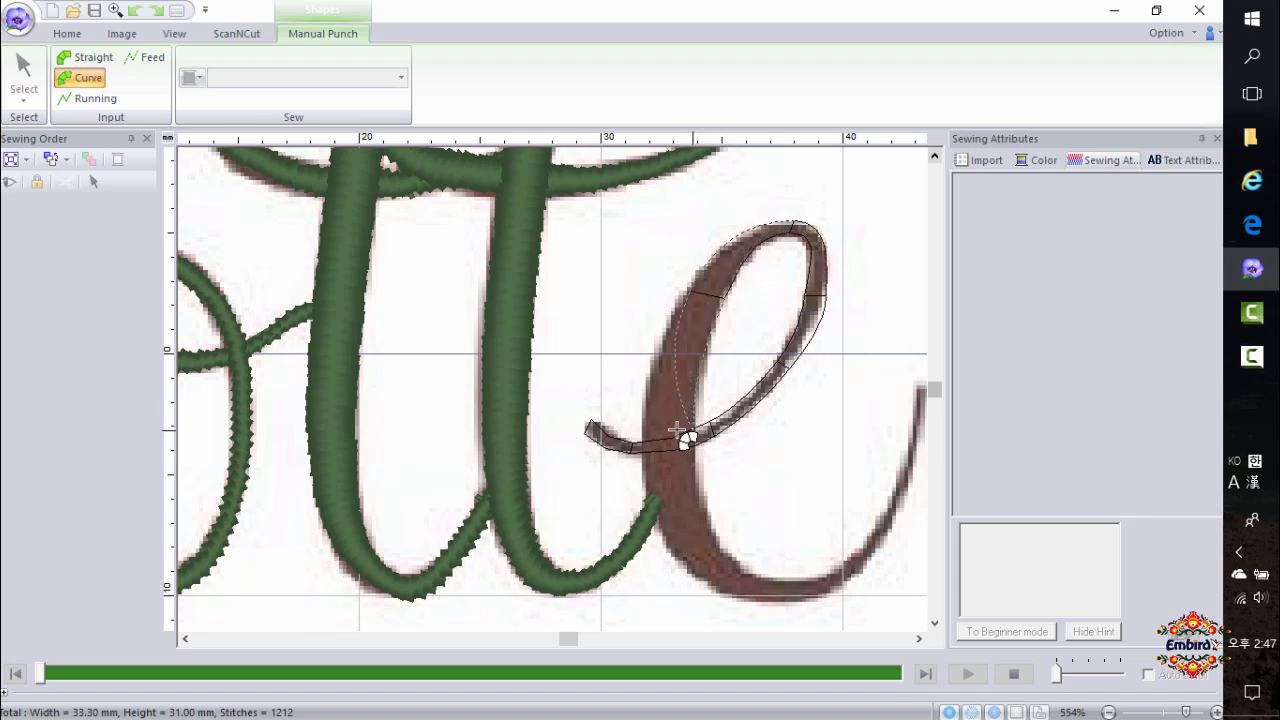
{"action": "left_click", "coordinate": [648, 443]}
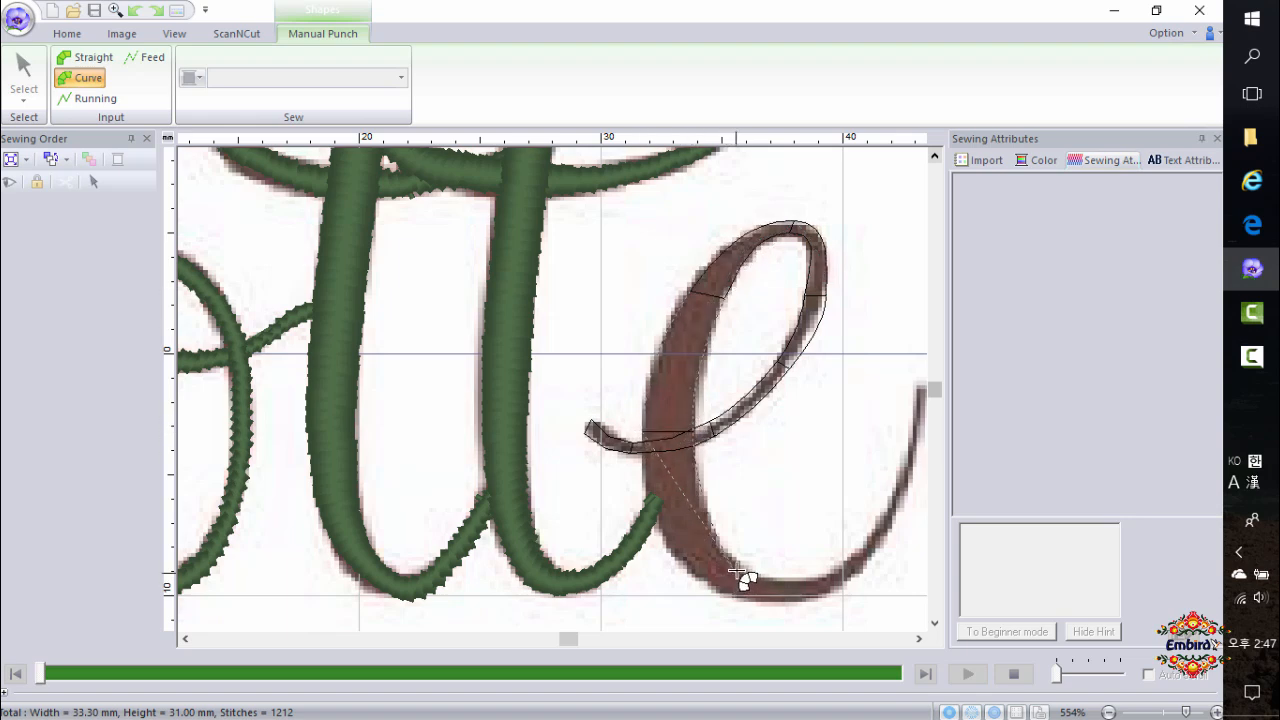
{"action": "left_click", "coordinate": [710, 588]}
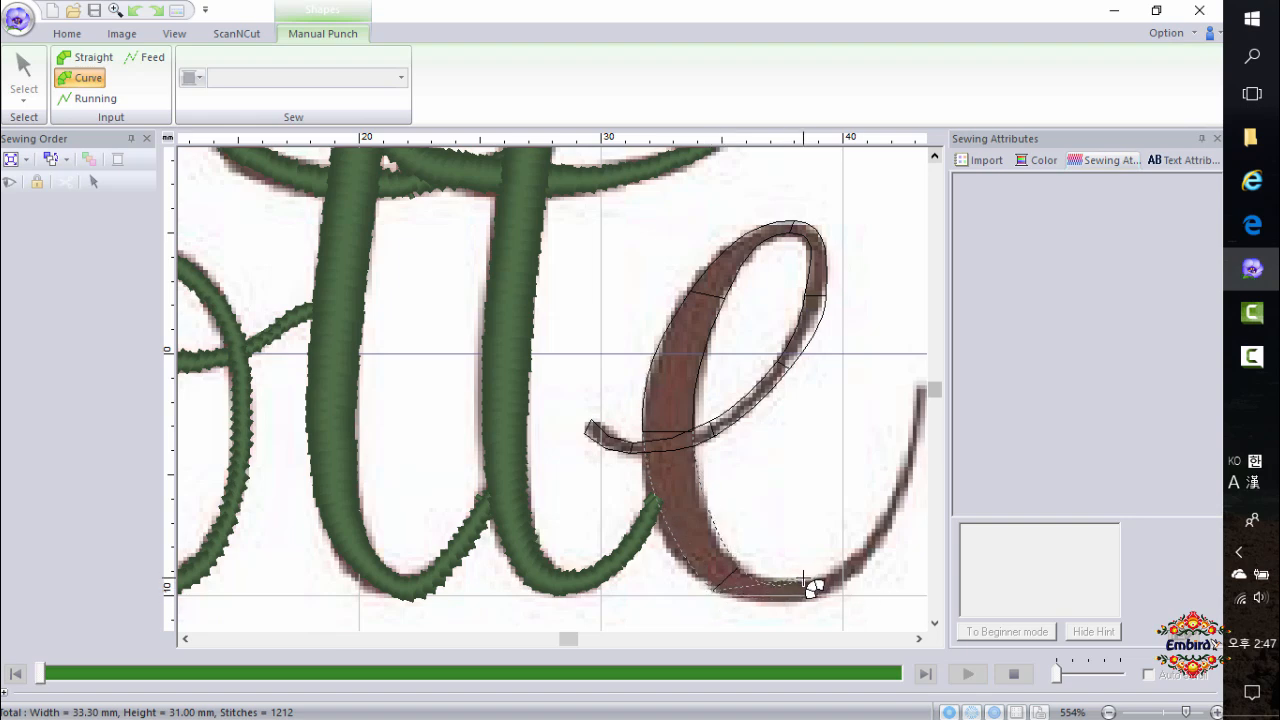
{"action": "left_click", "coordinate": [726, 590]}
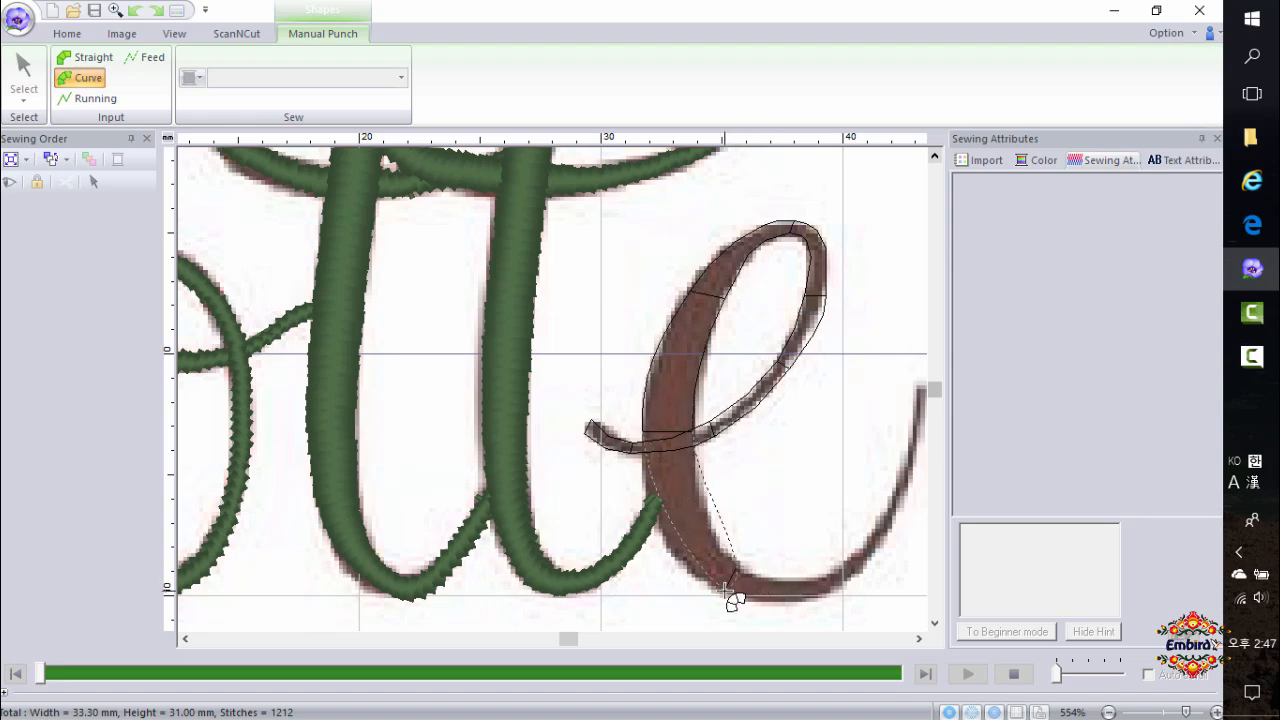
{"action": "left_click", "coordinate": [806, 594]}
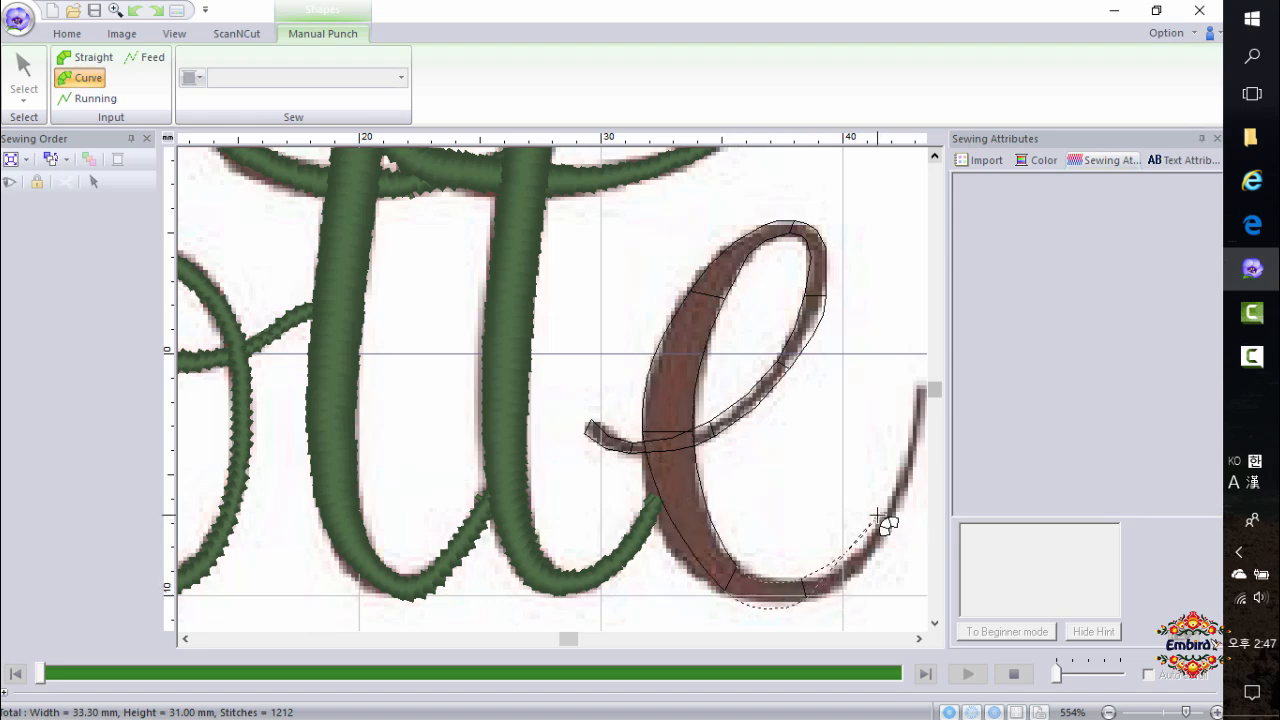
{"action": "left_click", "coordinate": [893, 519]}
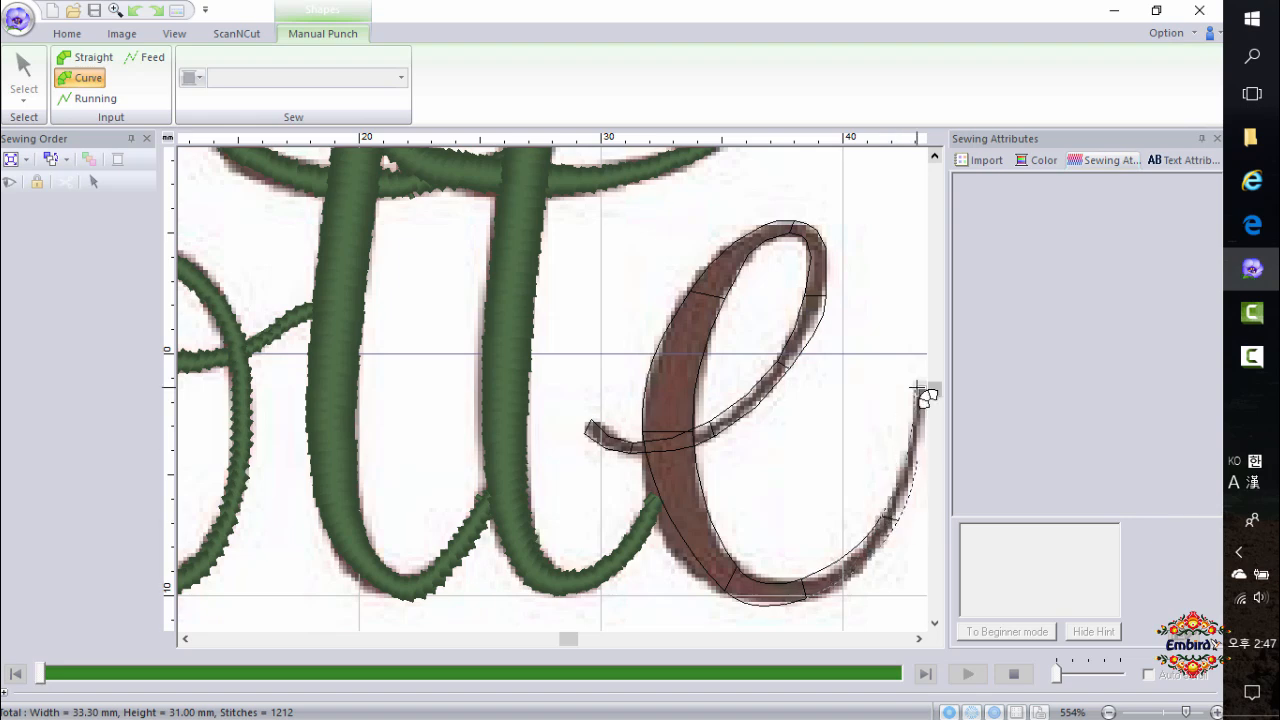
{"action": "left_click", "coordinate": [926, 389]}
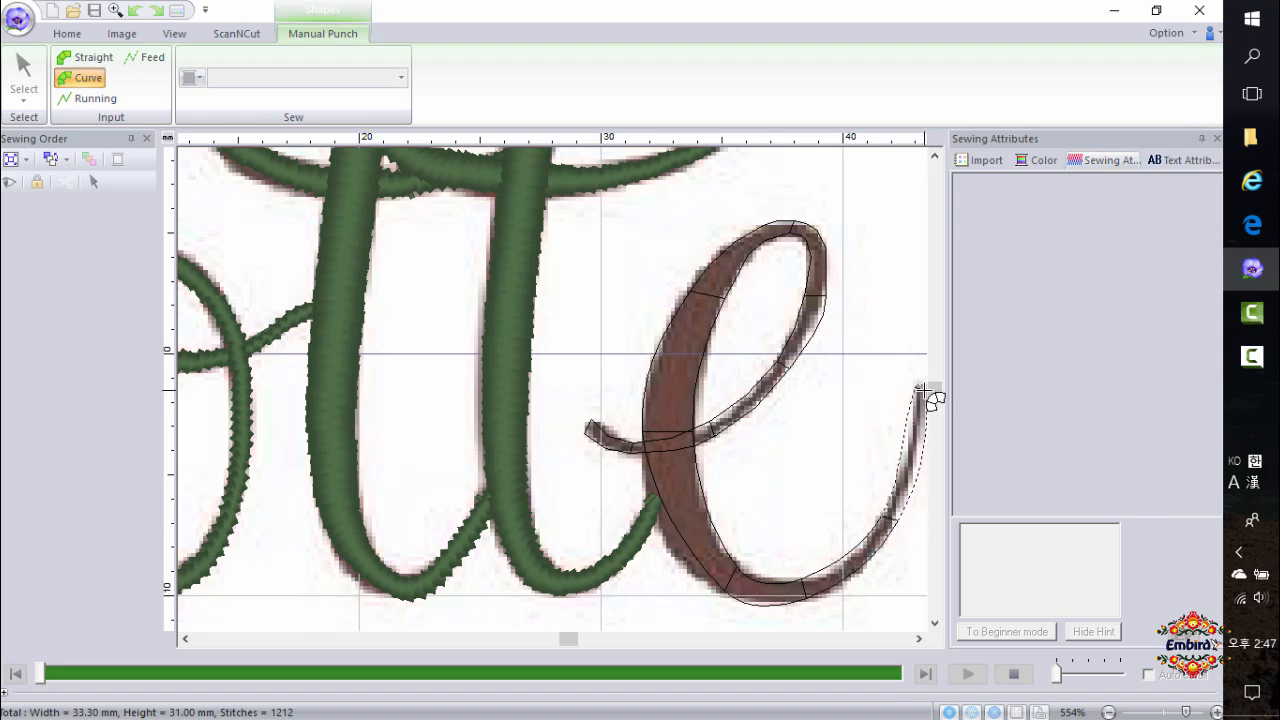
{"action": "double_click", "coordinate": [922, 390]}
{"action": "left_click", "coordinate": [38, 84]}
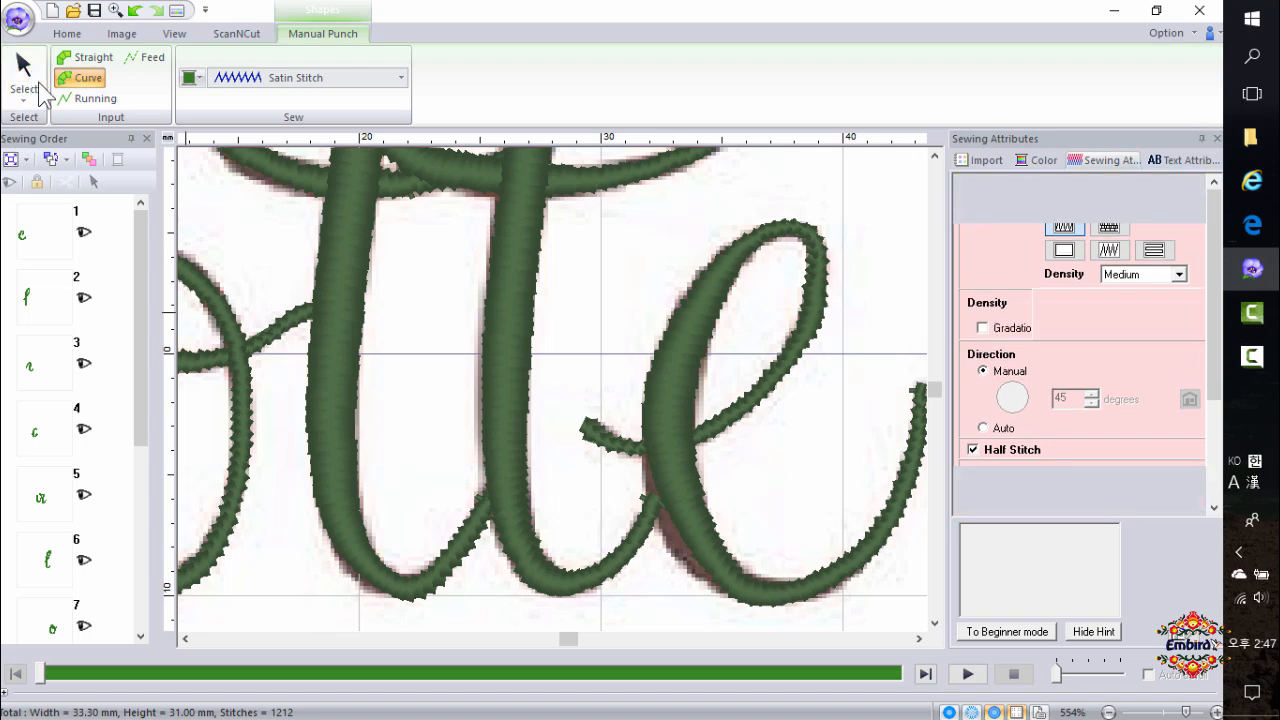
{"action": "scroll", "coordinate": [556, 390], "scroll_direction": "down", "scroll_amount": 1}
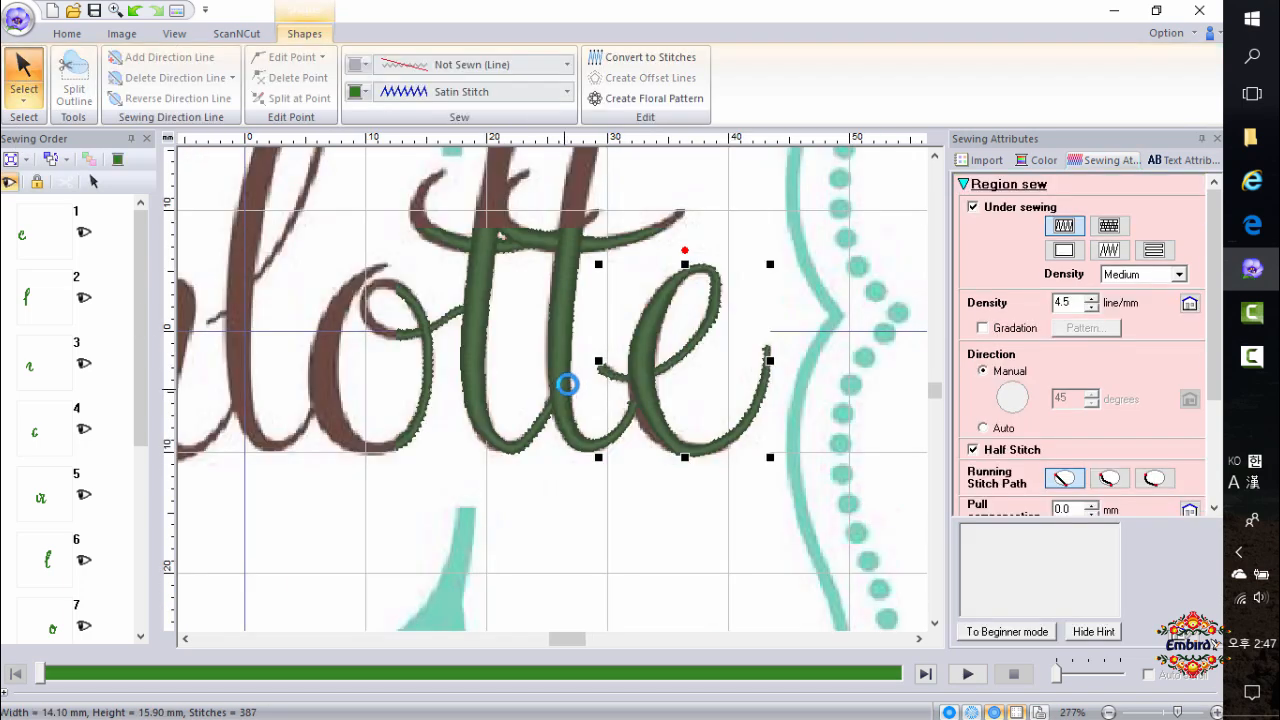
Select all the lettering shapes and increase their pull compensation.
{"action": "scroll", "coordinate": [567, 384], "scroll_direction": "down", "scroll_amount": 1}
{"action": "scroll", "coordinate": [552, 390], "scroll_direction": "down", "scroll_amount": 1}
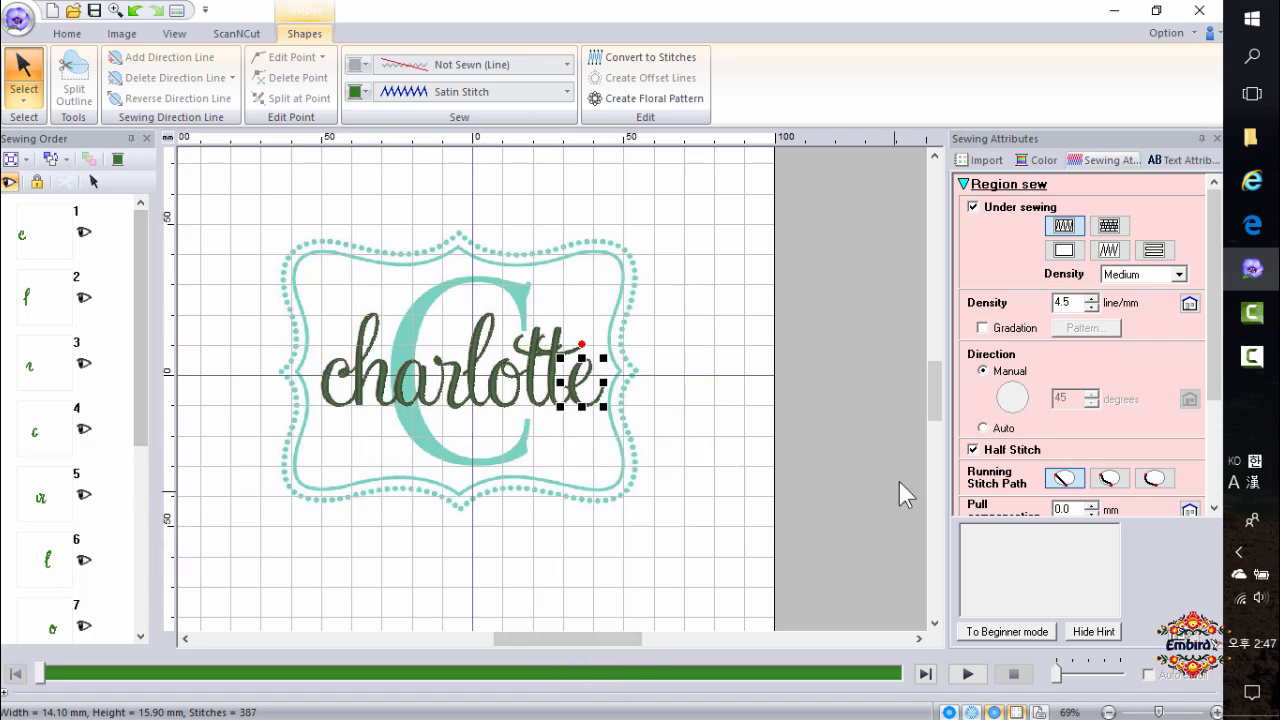
{"action": "key", "text": "ctrl+a"}
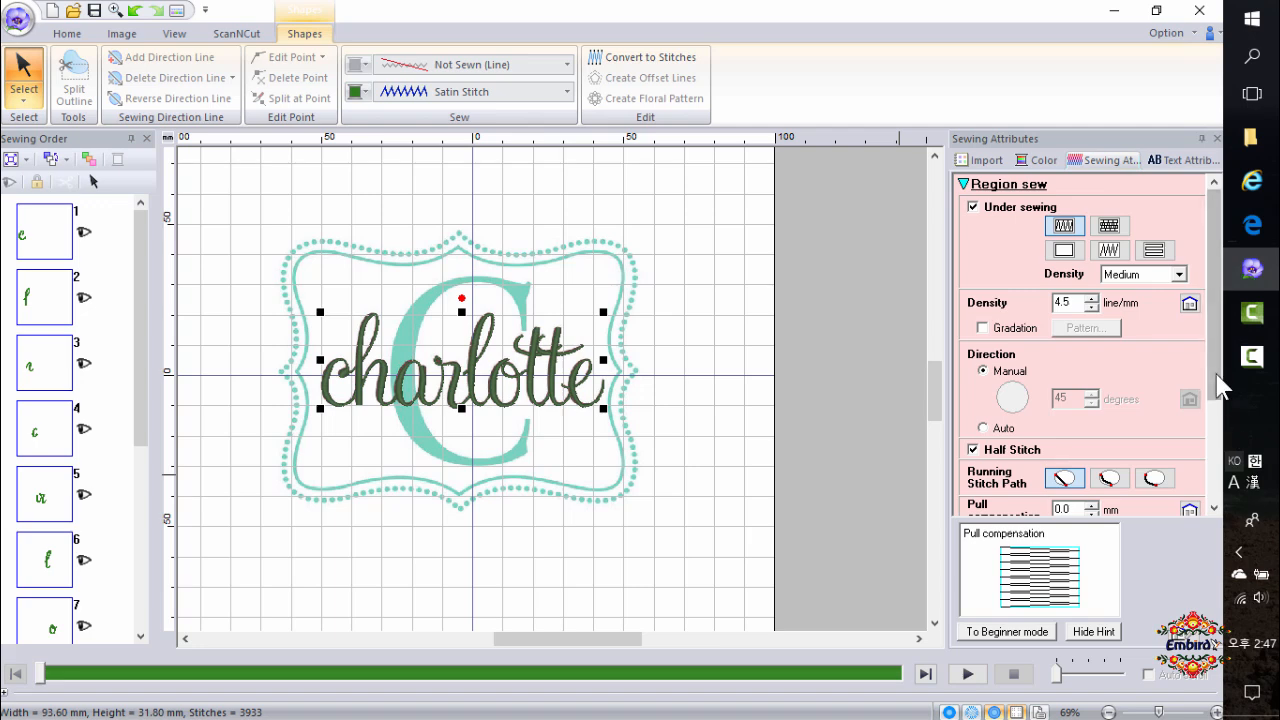
{"action": "scroll", "coordinate": [1217, 380], "scroll_direction": "down", "scroll_amount": 3}
{"action": "left_click", "coordinate": [1091, 350]}
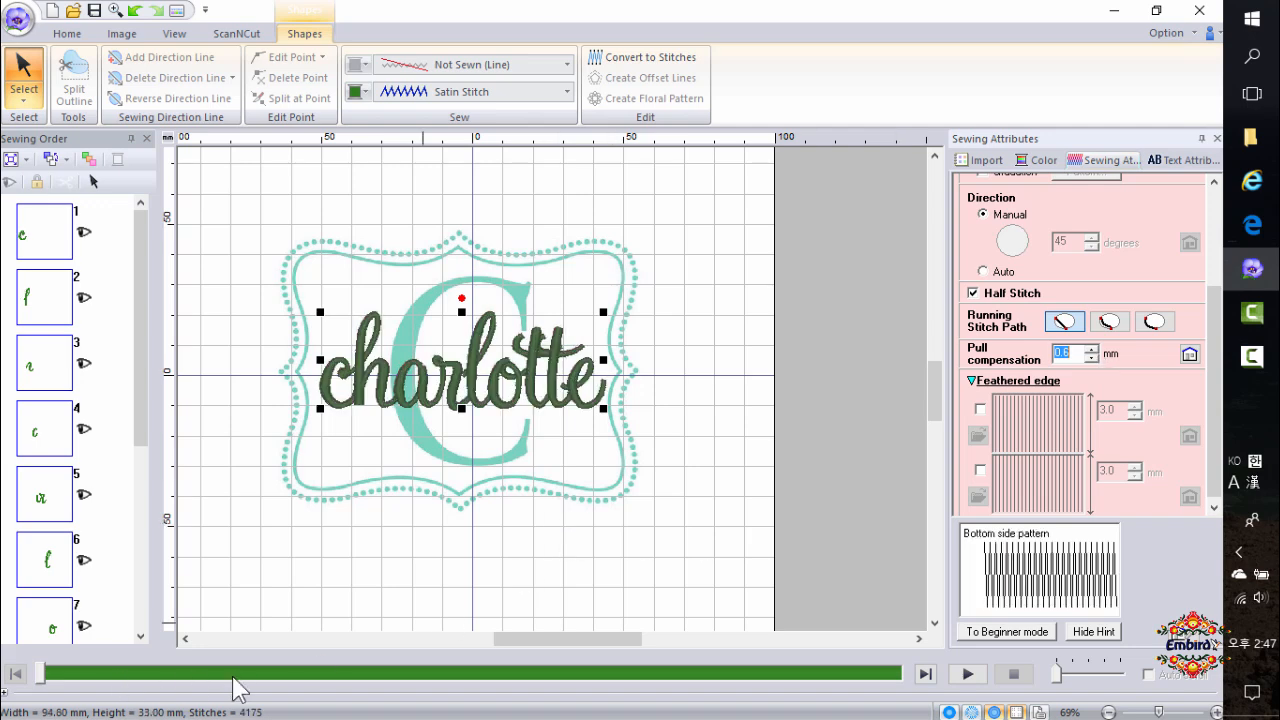
Run the stitch simulation and zoom in on the start of charlotte to watch the letters stitch out.
{"action": "left_click", "coordinate": [967, 674]}
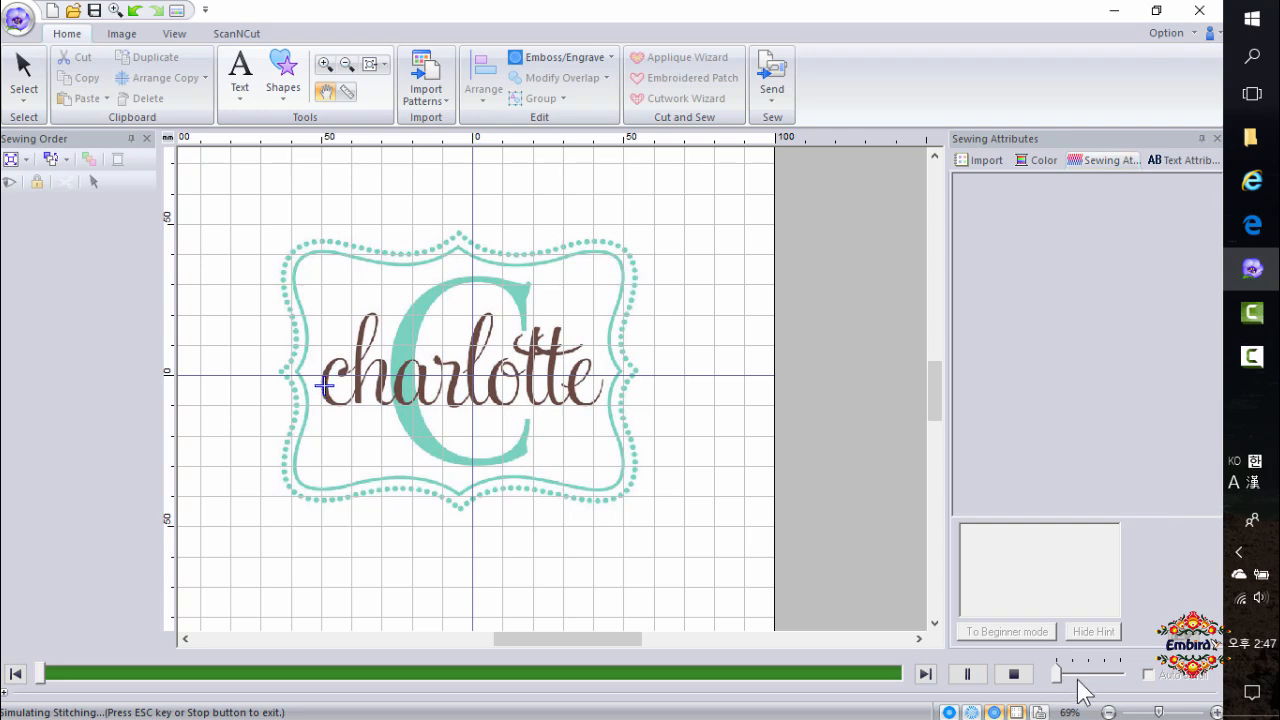
{"action": "left_click", "coordinate": [1073, 685]}
{"action": "left_click_drag", "start_coordinate": [396, 434], "coordinate": [359, 396]}
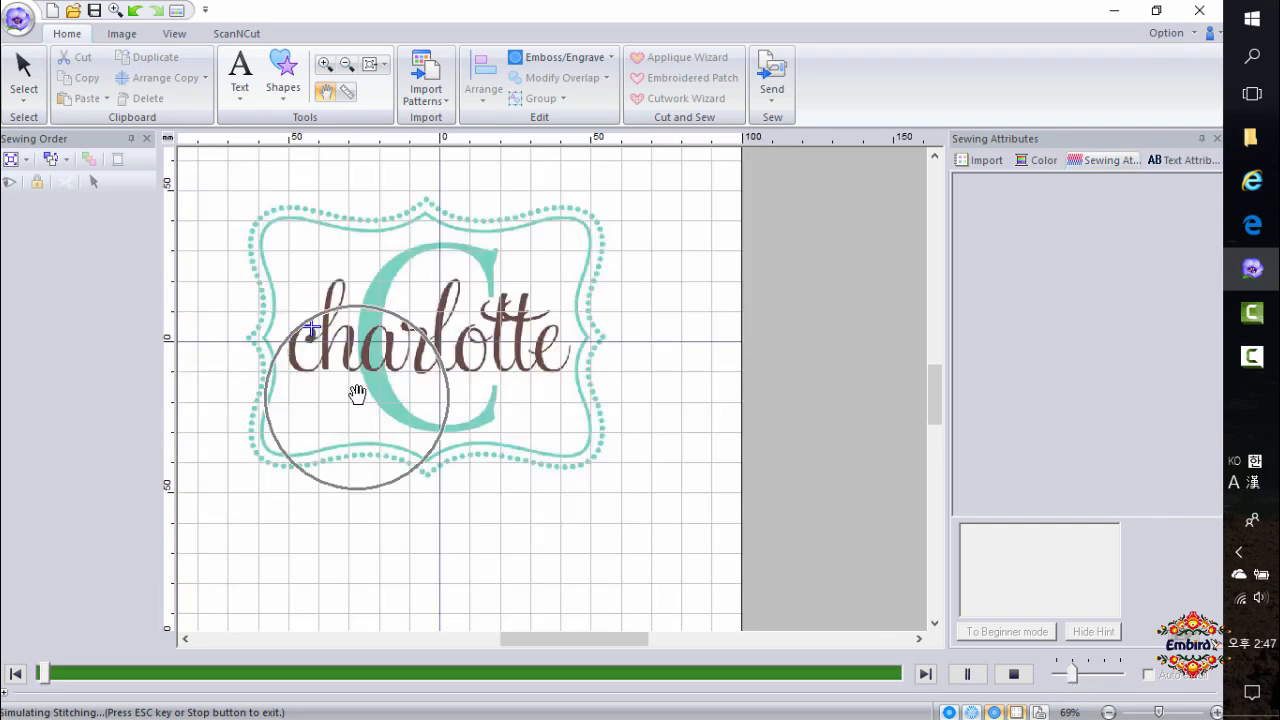
{"action": "scroll", "coordinate": [355, 388], "scroll_direction": "up", "scroll_amount": 1}
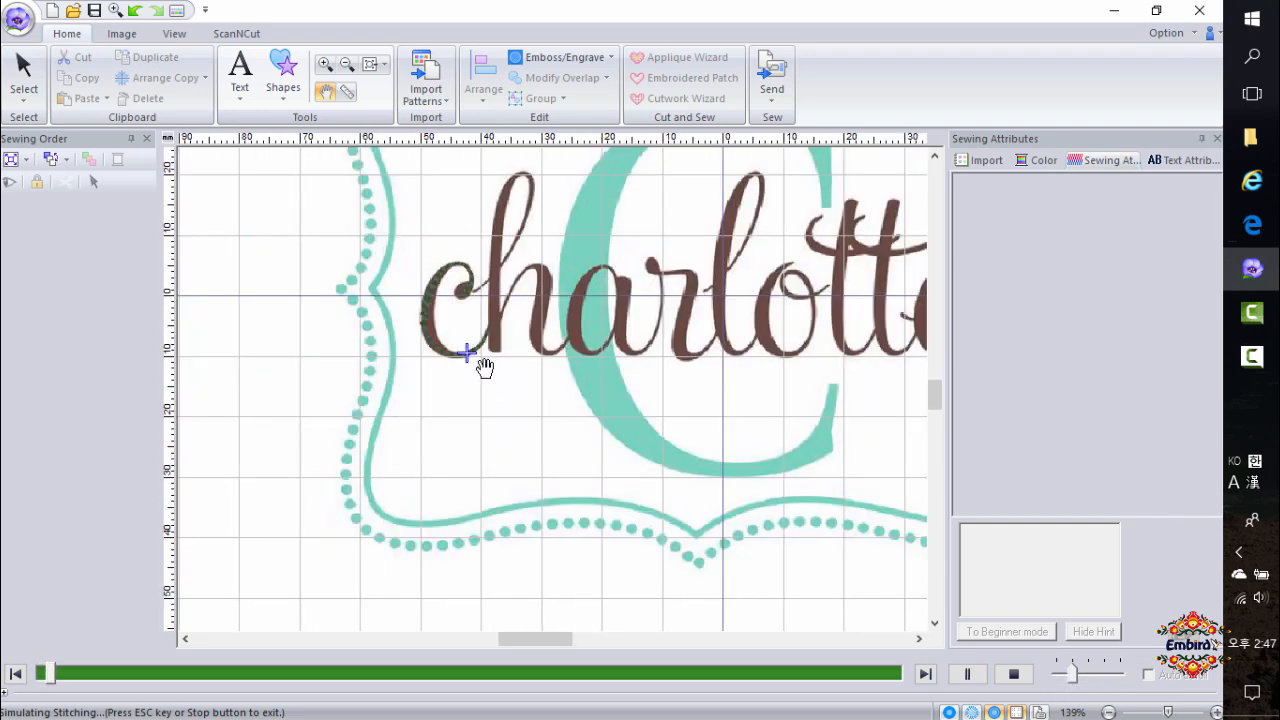
{"action": "scroll", "coordinate": [528, 364], "scroll_direction": "up", "scroll_amount": 1}
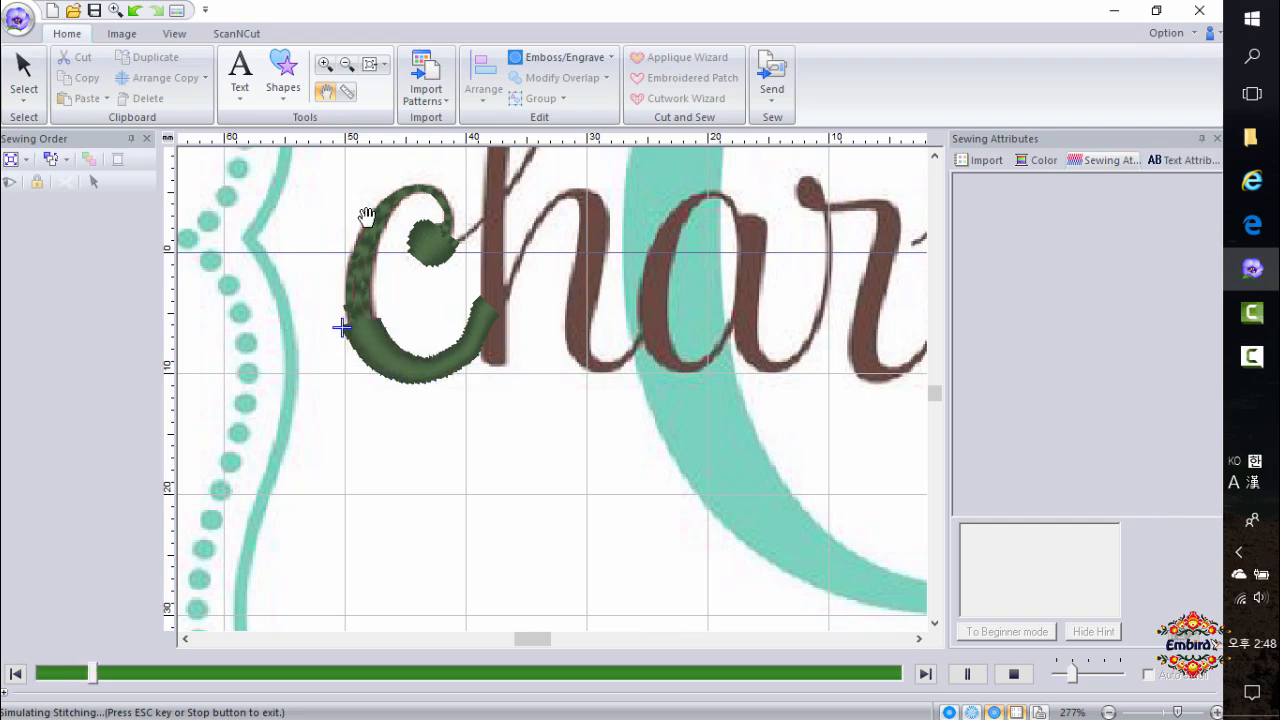
{"action": "left_click", "coordinate": [938, 155]}
{"action": "left_click", "coordinate": [938, 155]}
{"action": "left_click", "coordinate": [938, 155]}
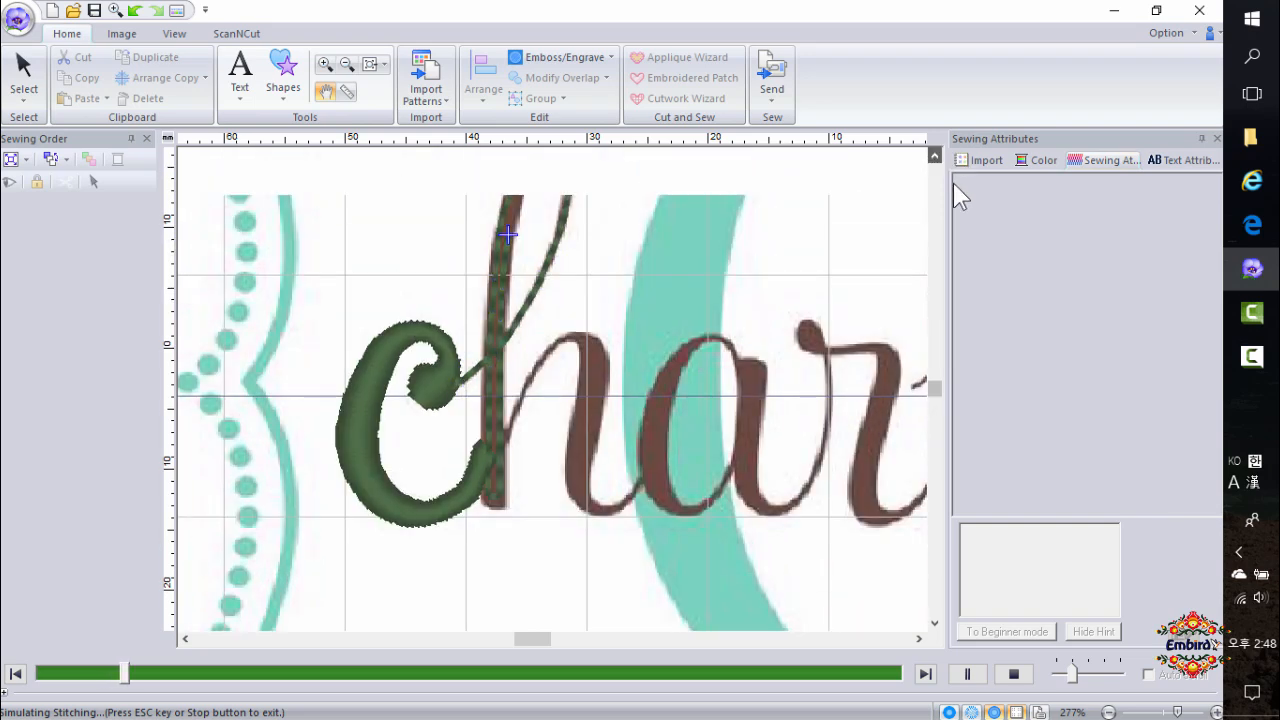
{"action": "left_click", "coordinate": [960, 158]}
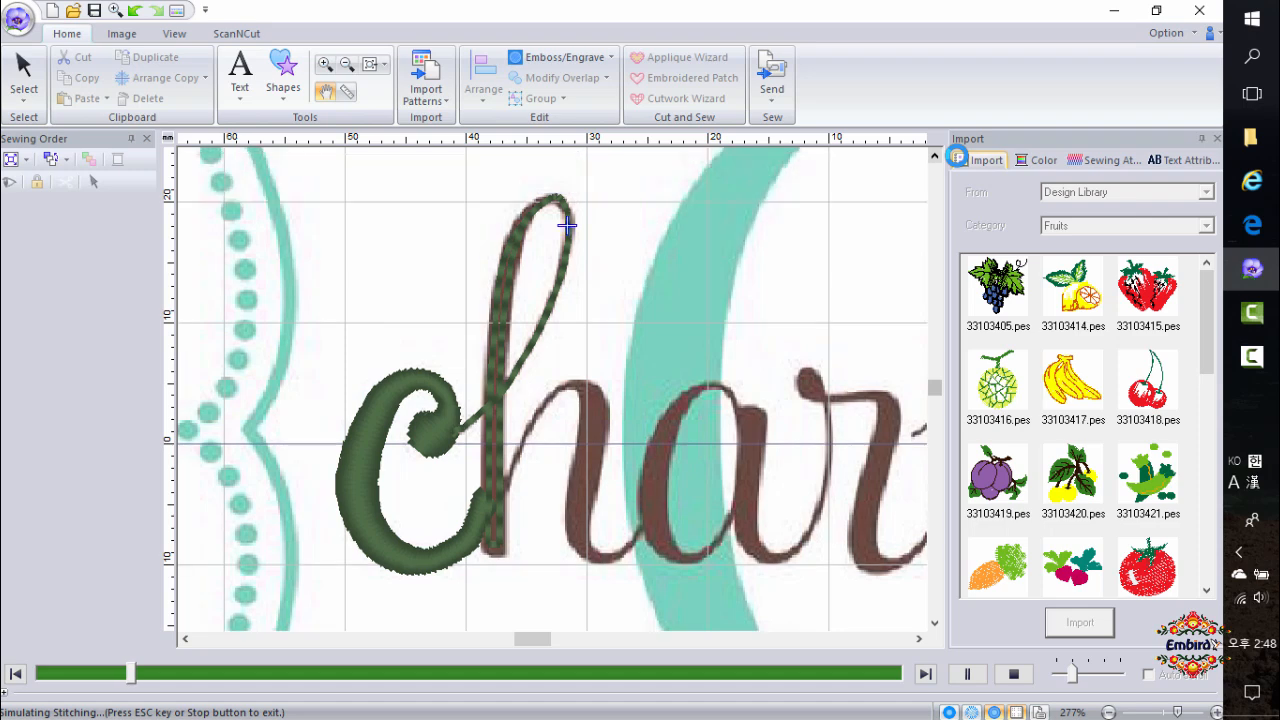
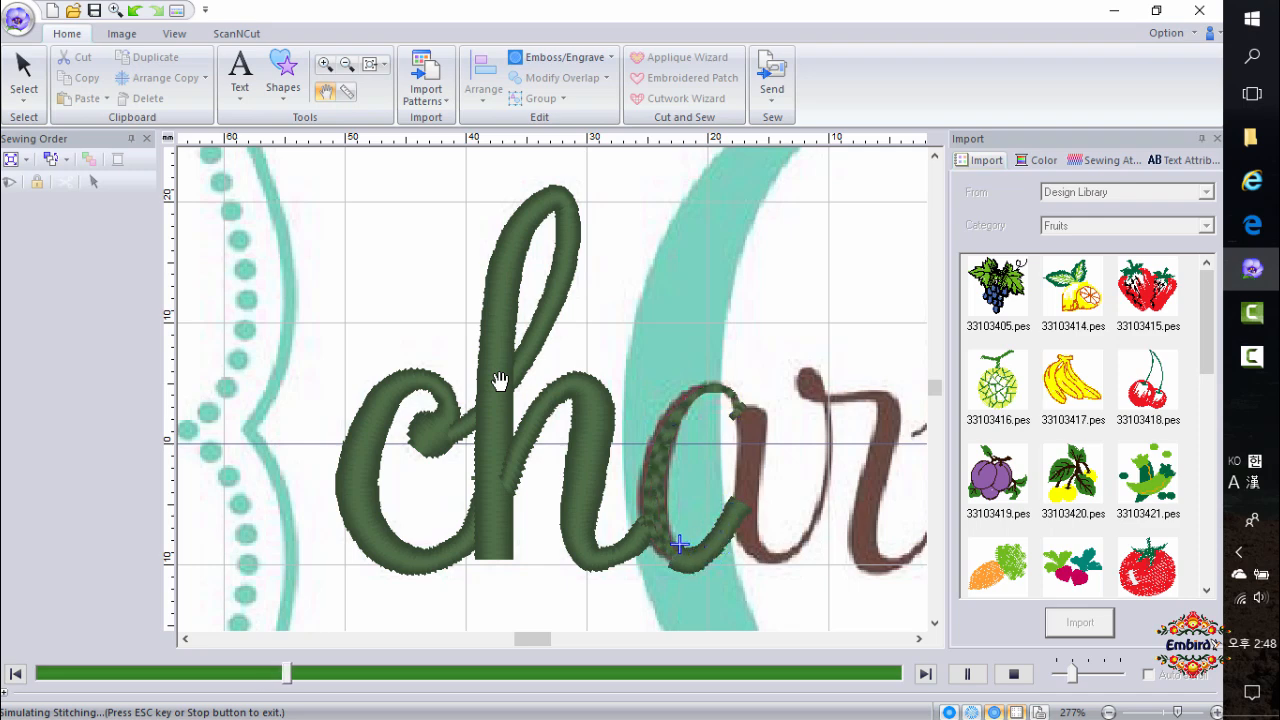
Speed up the stitch simulation, then stop it and return to the full design view.
{"action": "left_click", "coordinate": [1090, 671]}
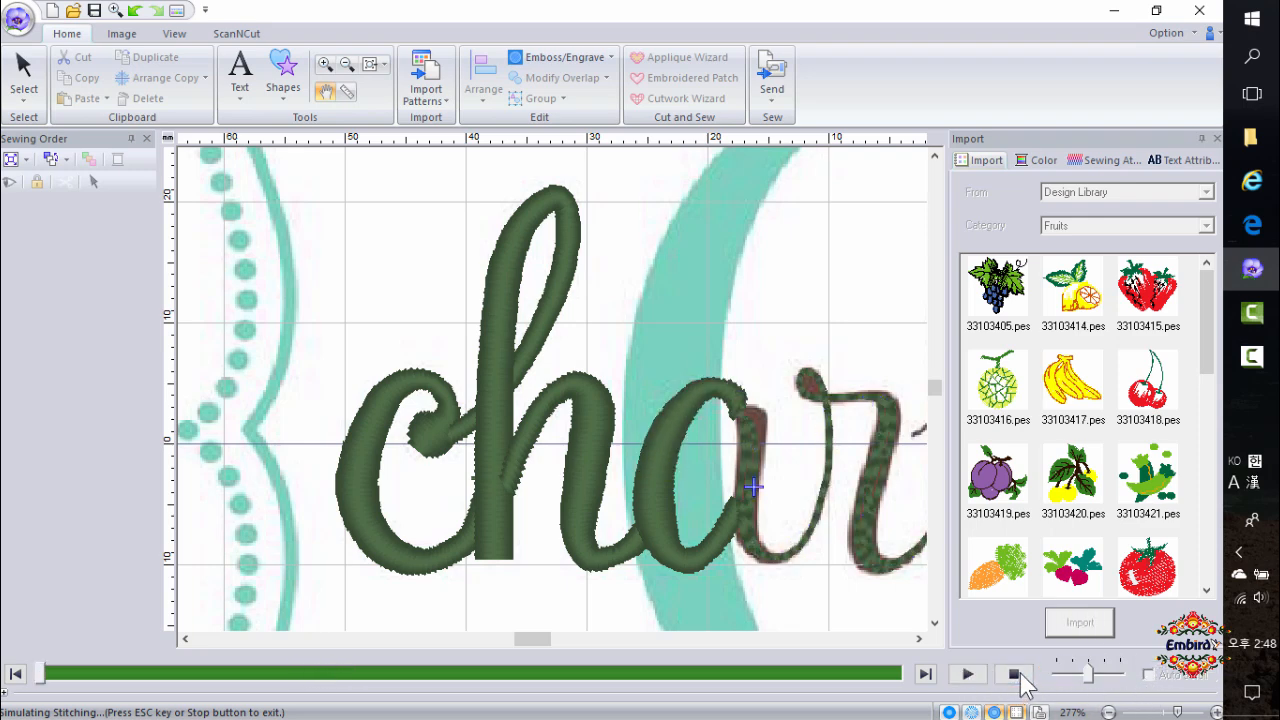
{"action": "left_click", "coordinate": [1013, 674]}
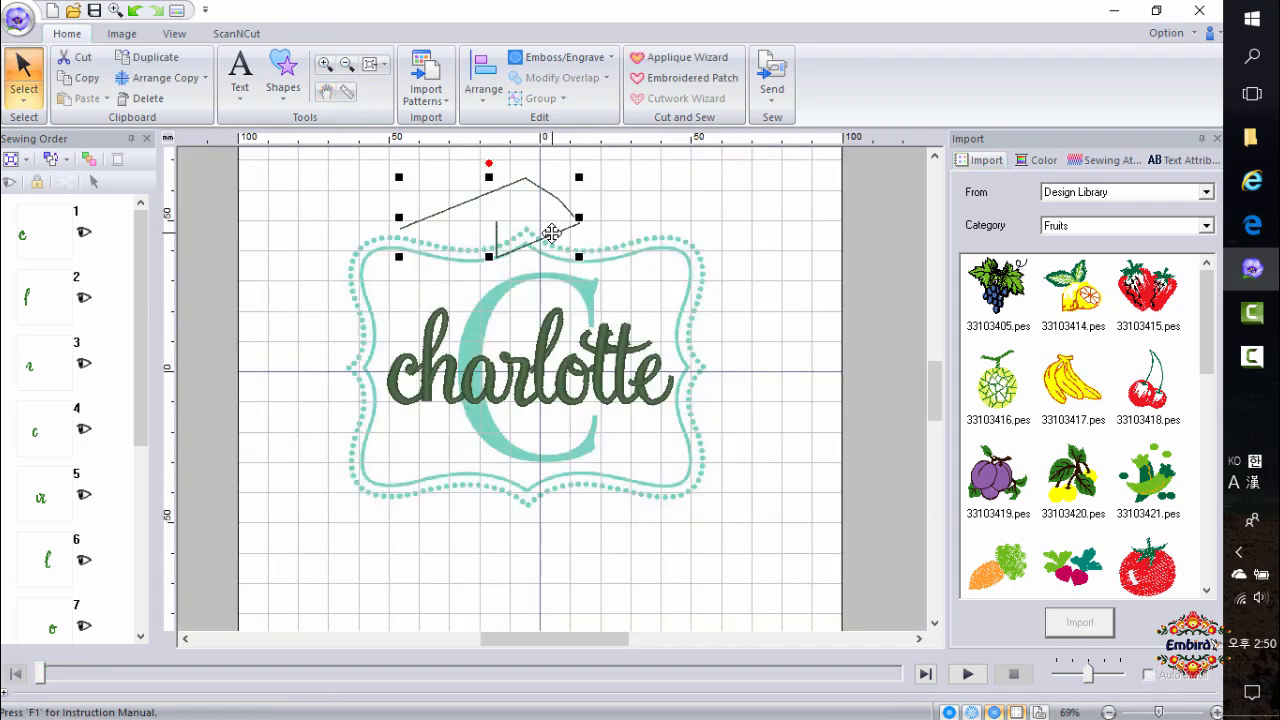
{"action": "left_click", "coordinate": [686, 308]}
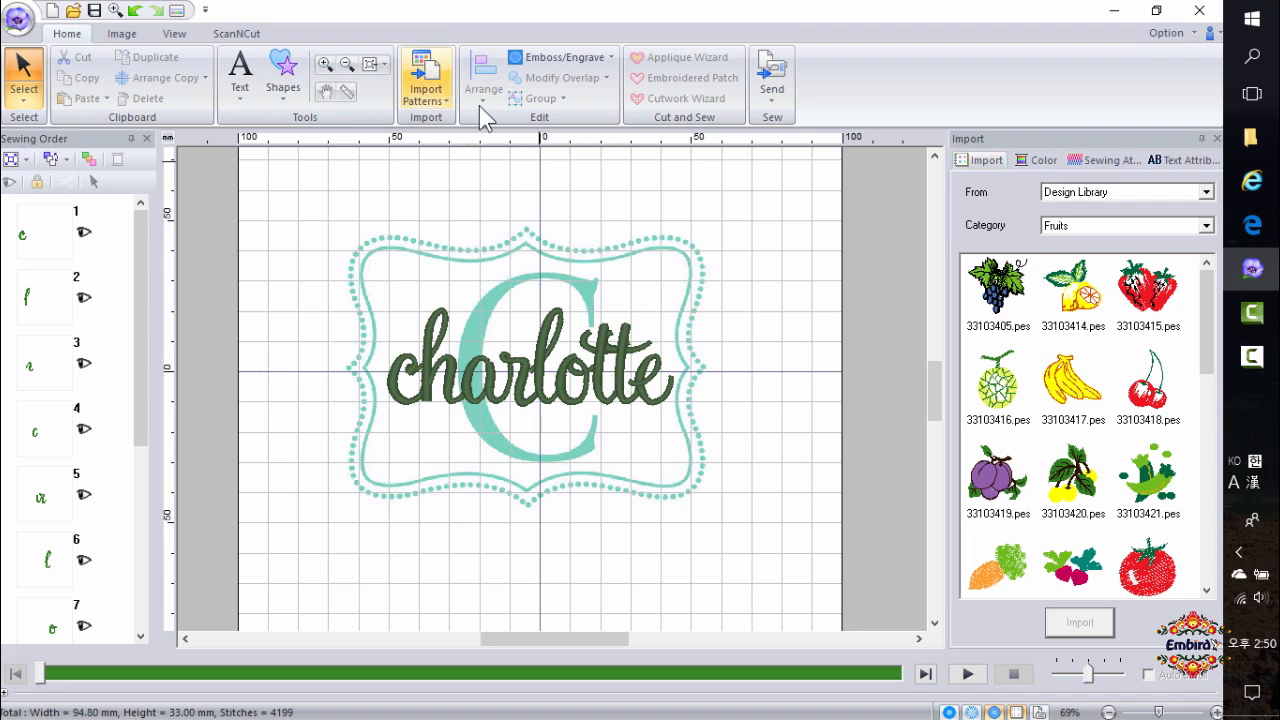
Start a closed Outline shape for the monogram C, tracing its upper serif from the inner stroke up to the tip.
{"action": "left_click", "coordinate": [291, 102]}
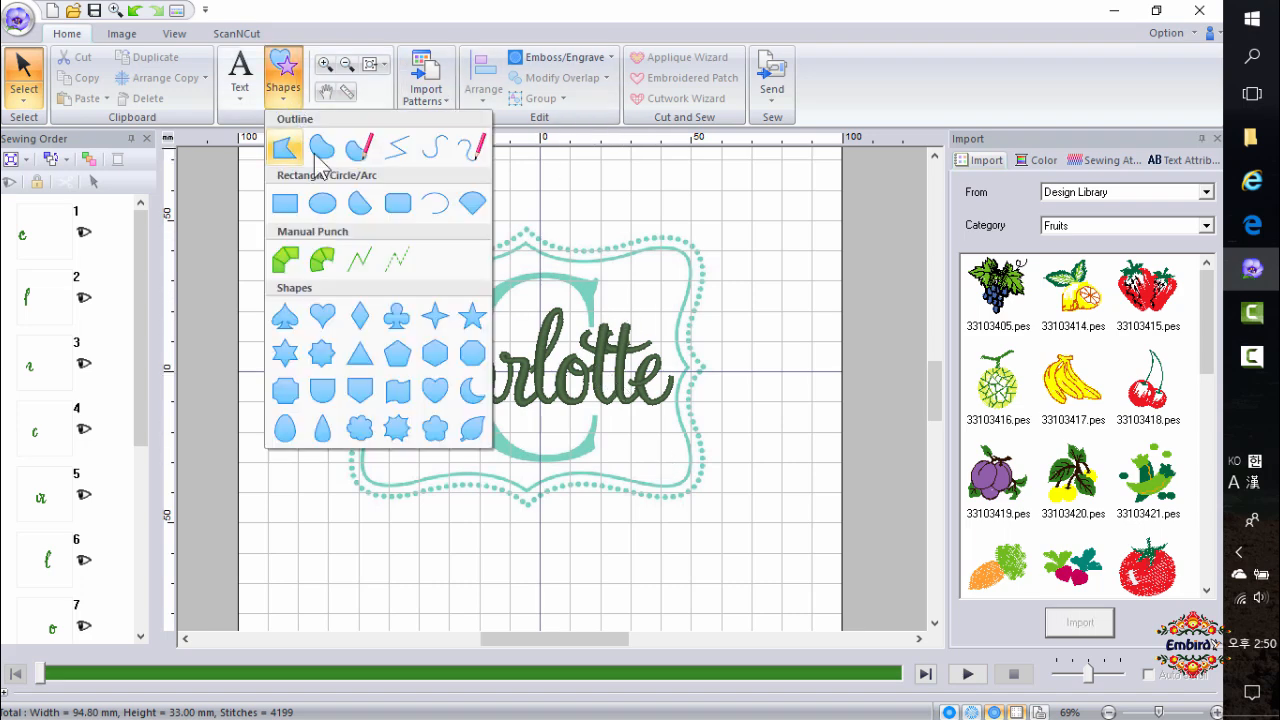
{"action": "left_click", "coordinate": [286, 155]}
{"action": "key", "text": "ctrl"}
{"action": "key", "text": "ctrl"}
{"action": "key", "text": "ctrl"}
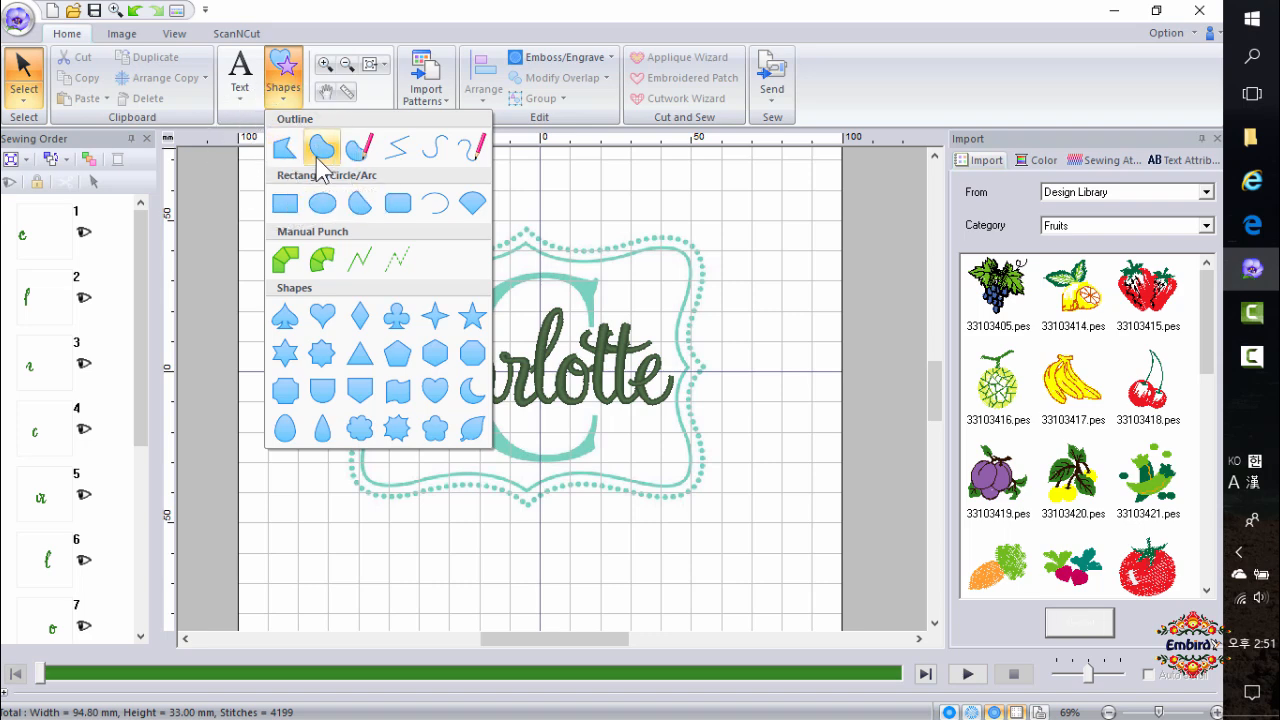
{"action": "key", "text": "ctrl"}
{"action": "key", "text": "ctrl"}
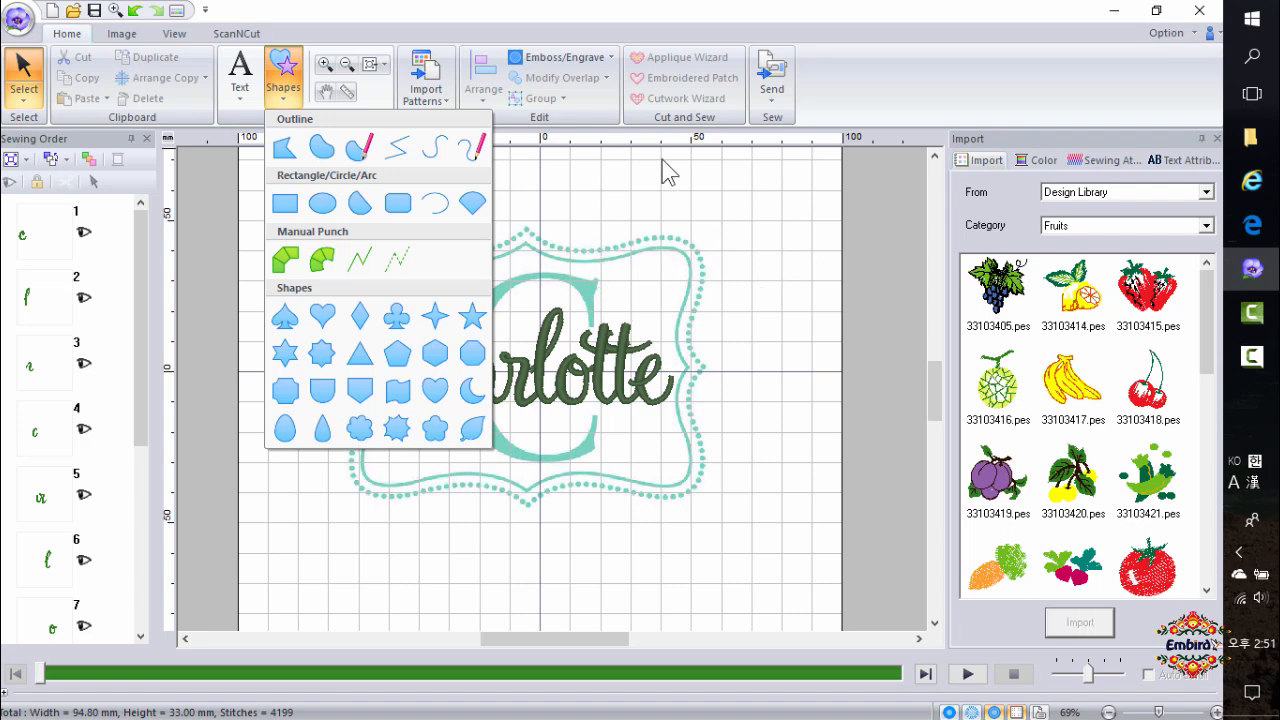
{"action": "key", "text": "ctrl"}
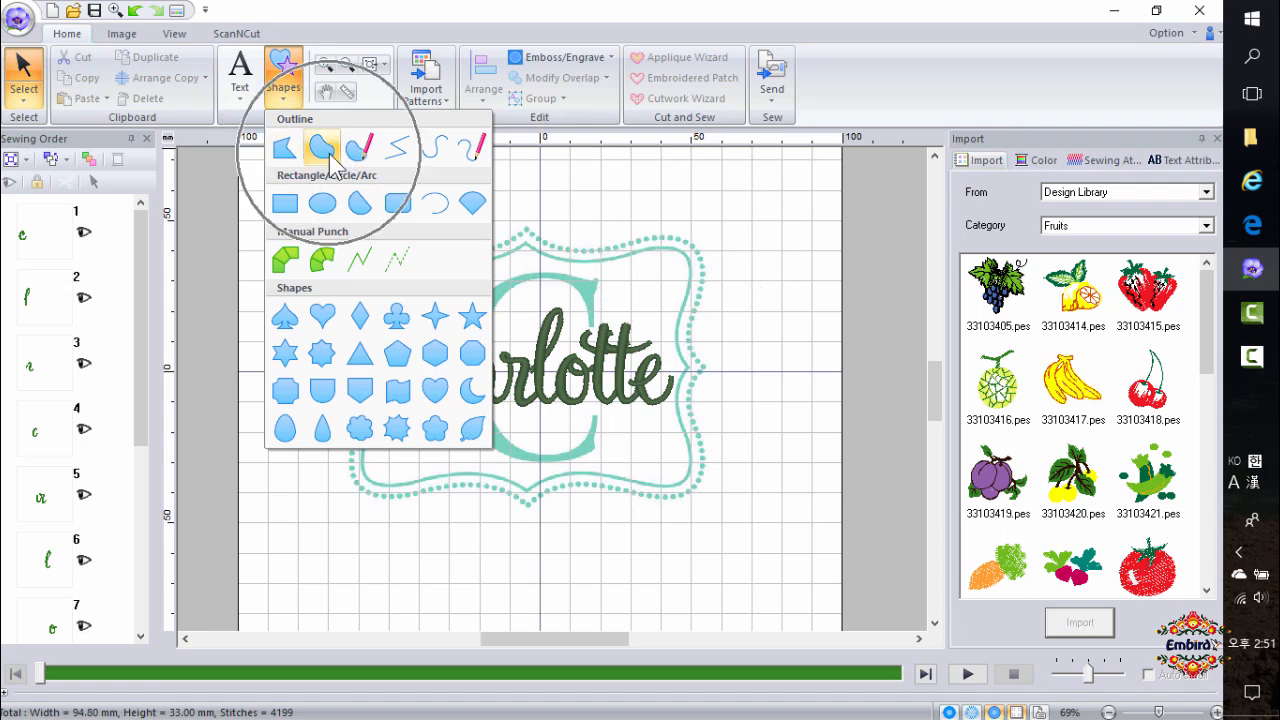
{"action": "left_click", "coordinate": [322, 147]}
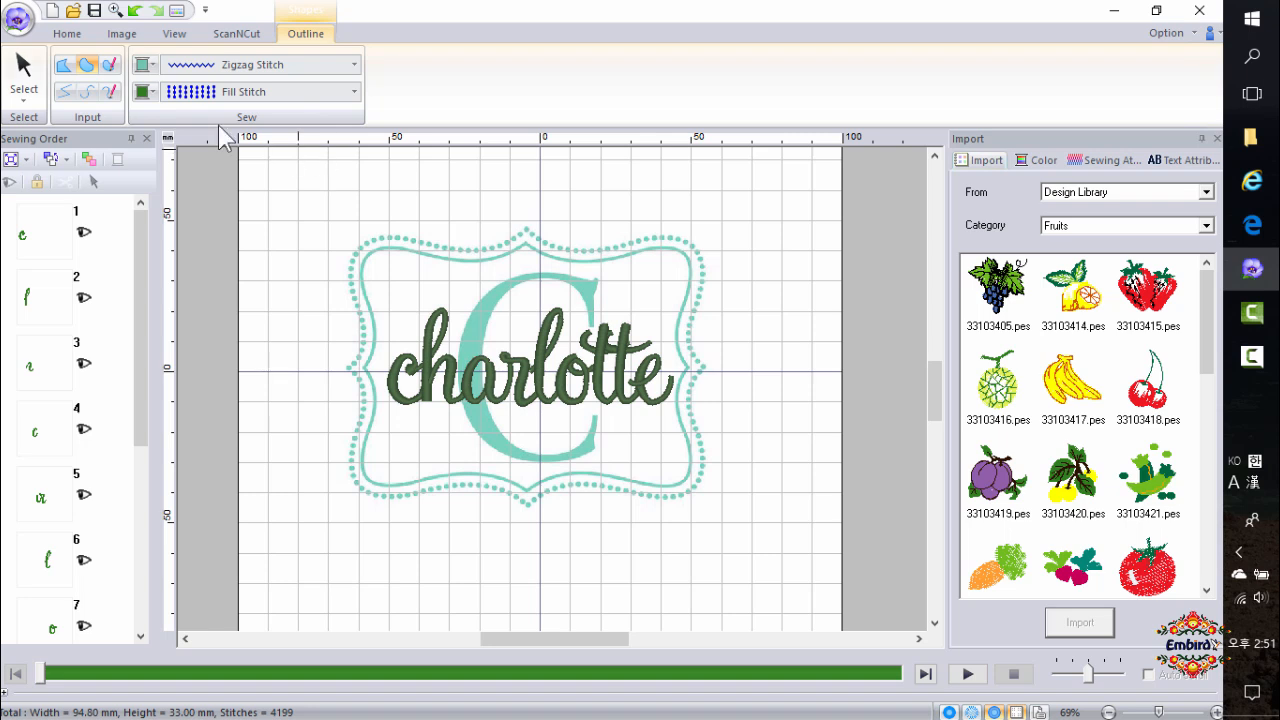
{"action": "left_click", "coordinate": [83, 68]}
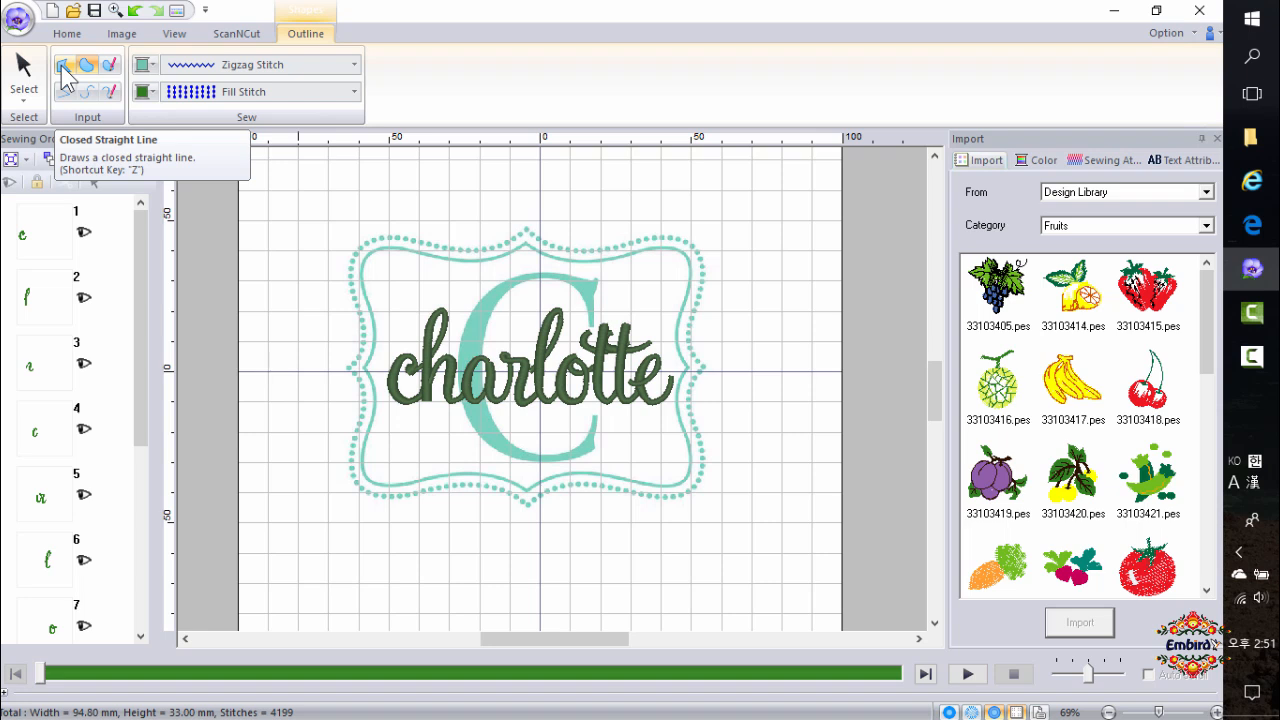
{"action": "left_click", "coordinate": [67, 72]}
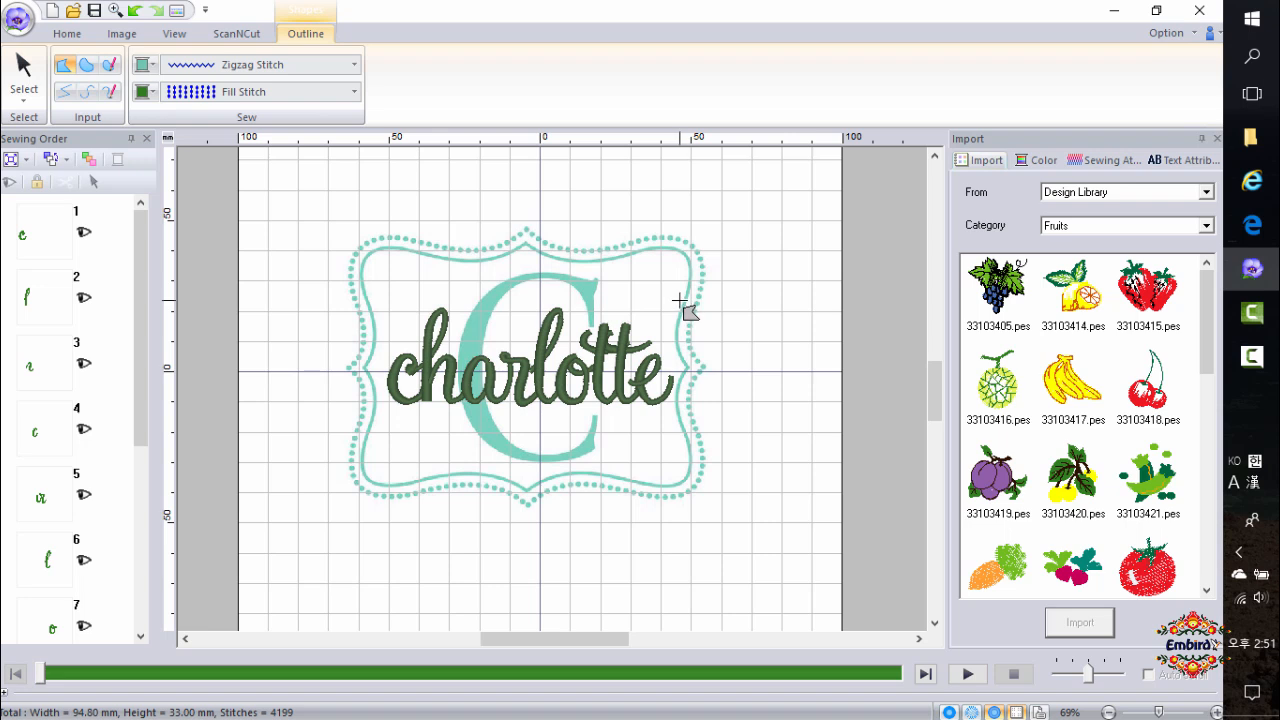
{"action": "key", "text": "x"}
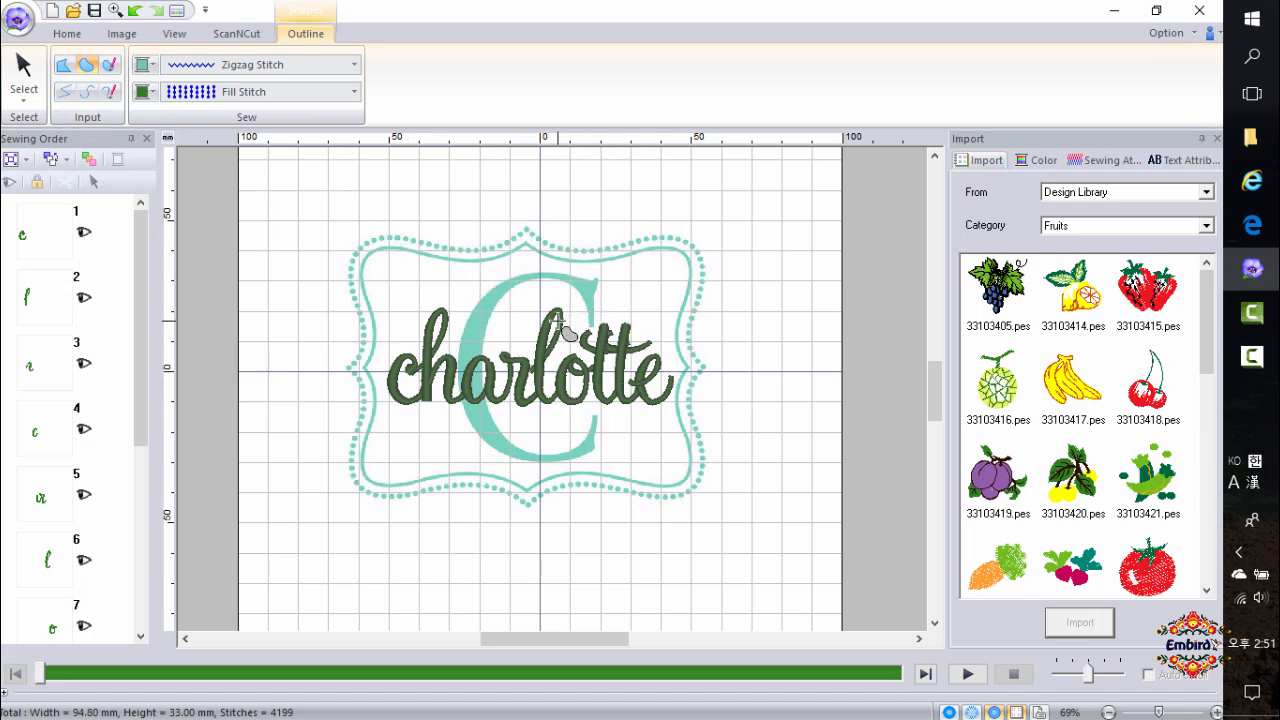
{"action": "scroll", "coordinate": [560, 329], "scroll_direction": "up", "scroll_amount": 2}
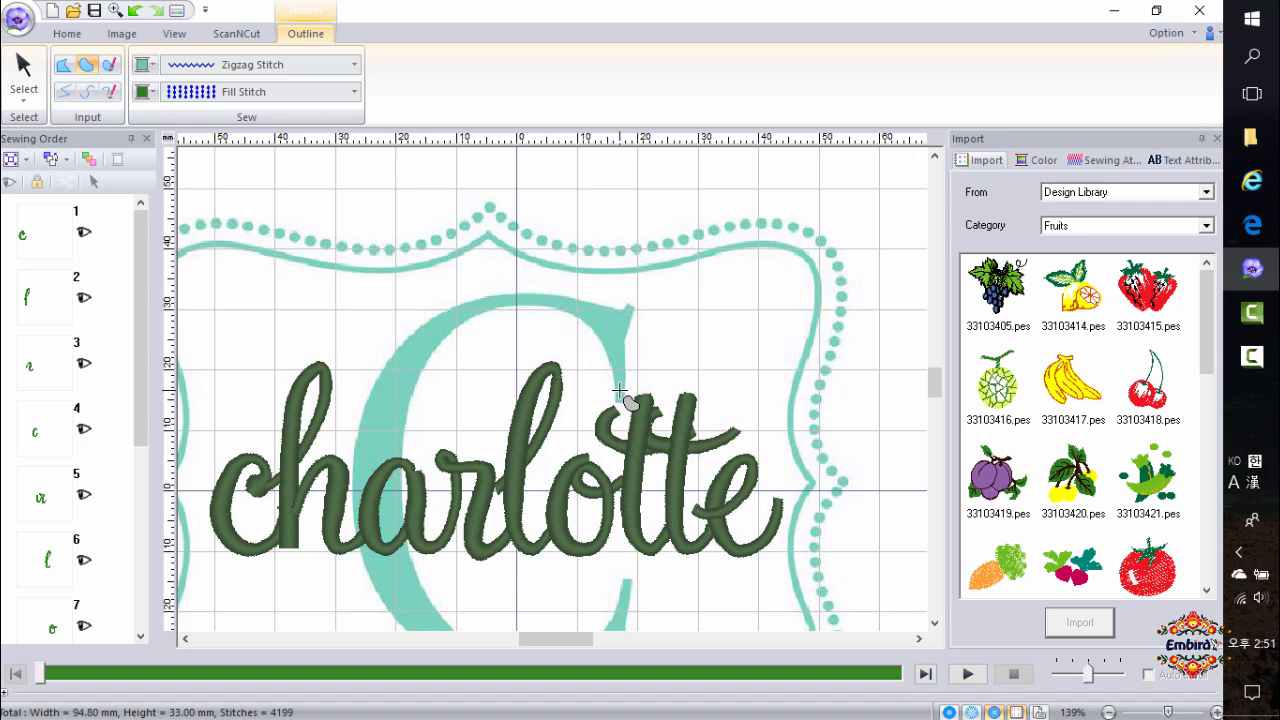
{"action": "scroll", "coordinate": [634, 391], "scroll_direction": "up", "scroll_amount": 2}
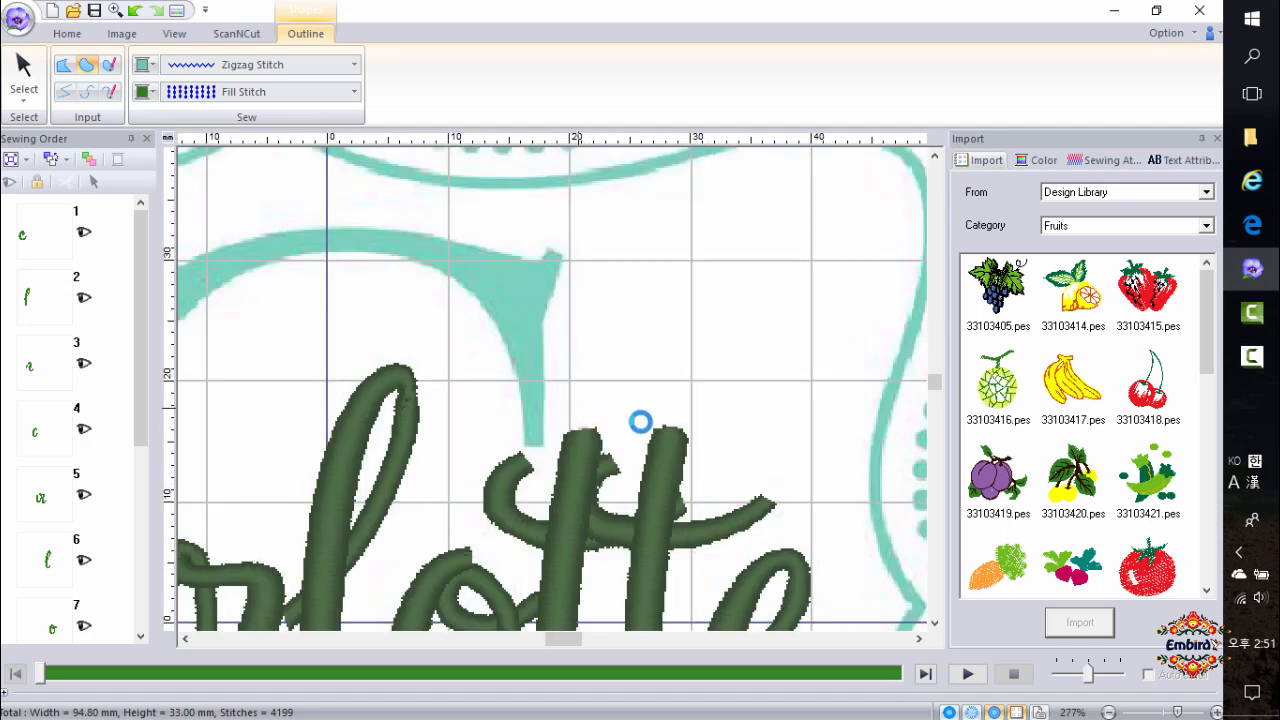
{"action": "left_click", "coordinate": [544, 447]}
{"action": "left_click", "coordinate": [546, 322]}
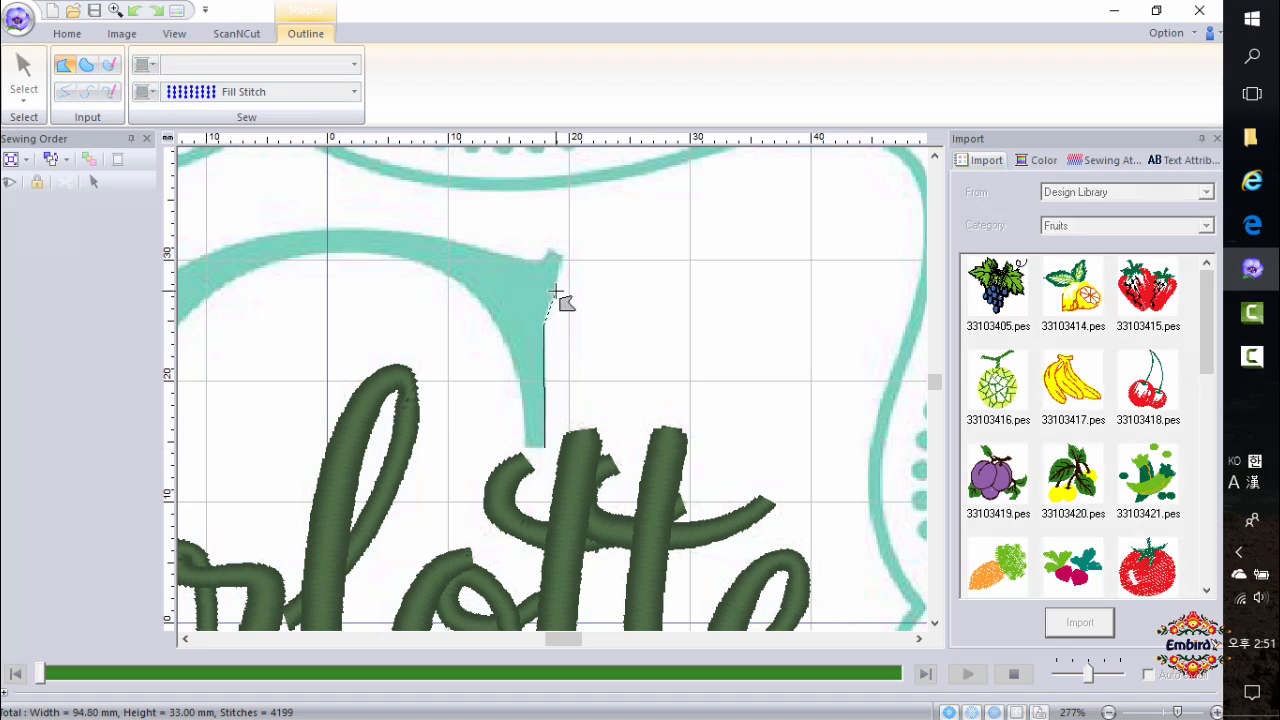
{"action": "left_click", "coordinate": [562, 261]}
{"action": "left_click", "coordinate": [550, 246]}
{"action": "left_click", "coordinate": [543, 260]}
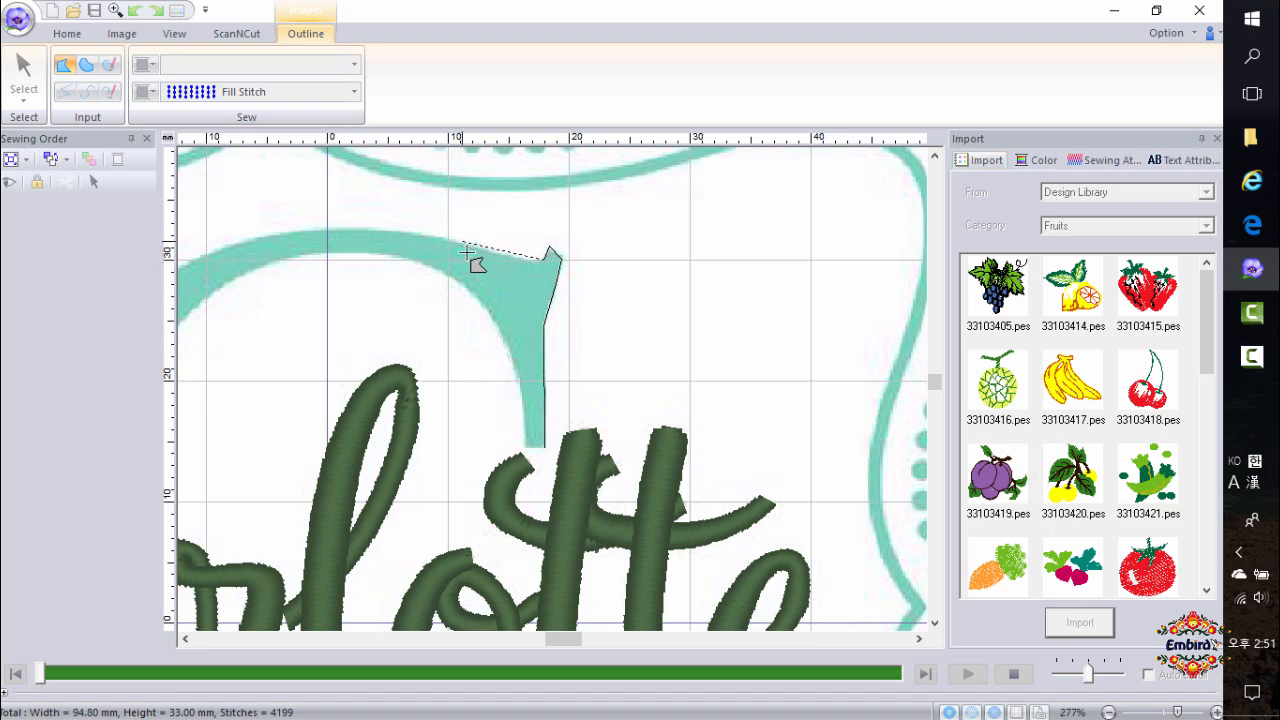
Continue the C's outline with curve points along its top and outer left edge down to the bottom.
{"action": "key", "text": "x"}
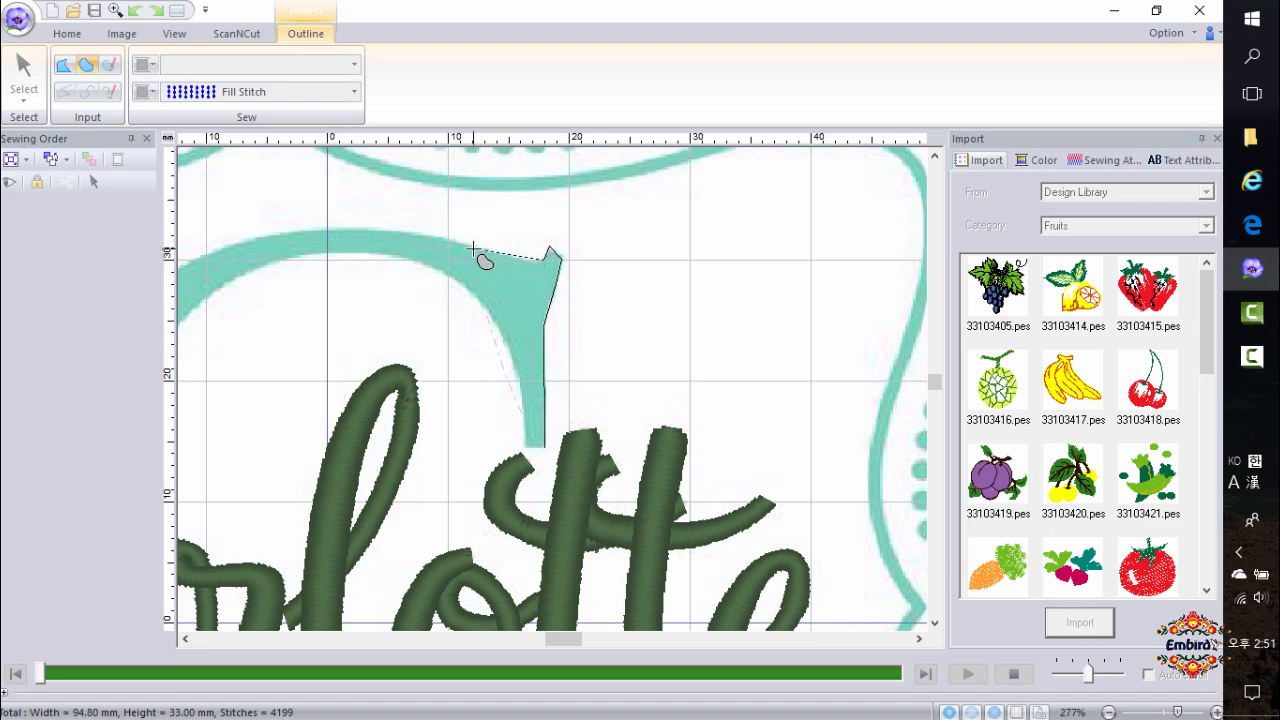
{"action": "left_click", "coordinate": [474, 248]}
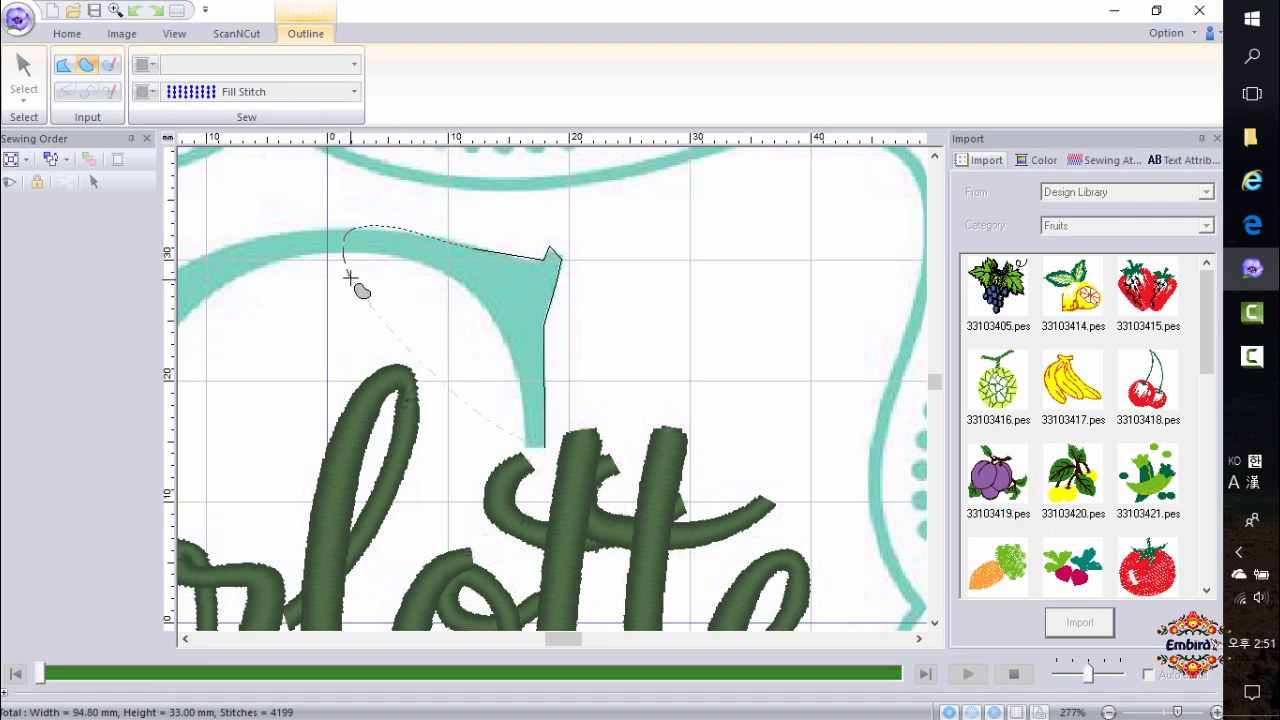
{"action": "scroll", "coordinate": [351, 278], "scroll_direction": "down", "scroll_amount": 3}
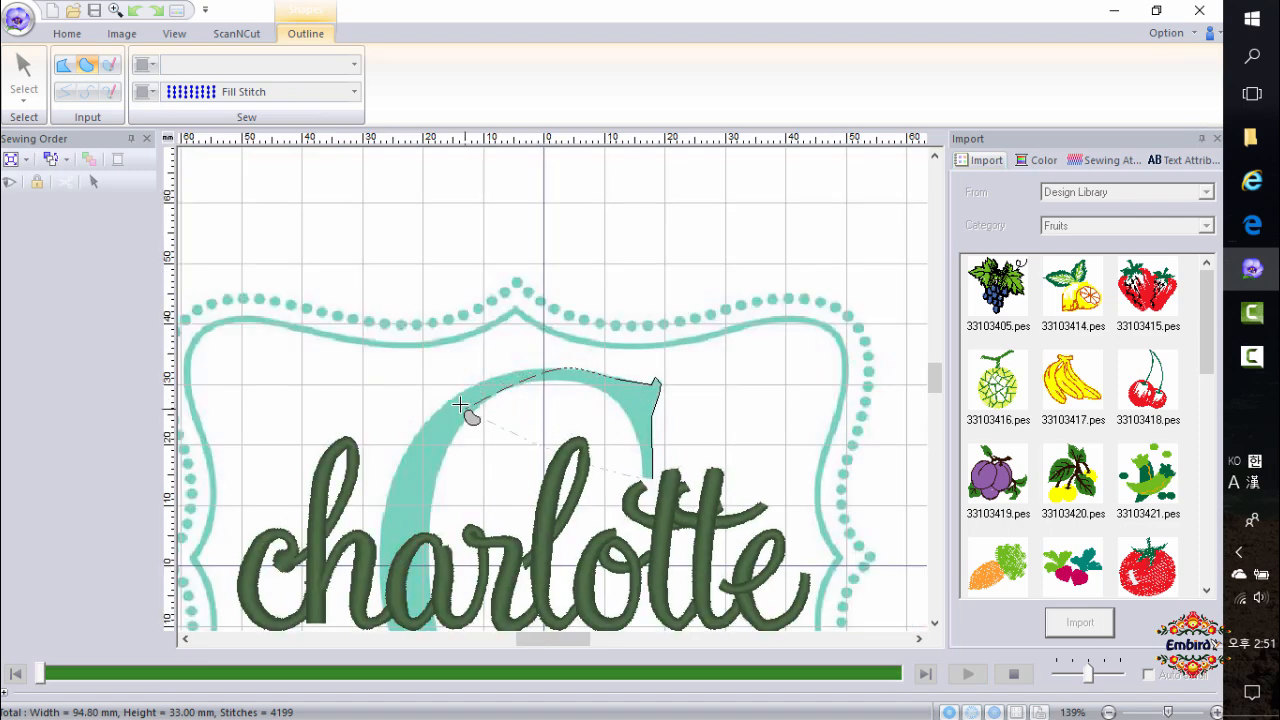
{"action": "left_click", "coordinate": [378, 544]}
{"action": "scroll", "coordinate": [438, 576], "scroll_direction": "down", "scroll_amount": 2}
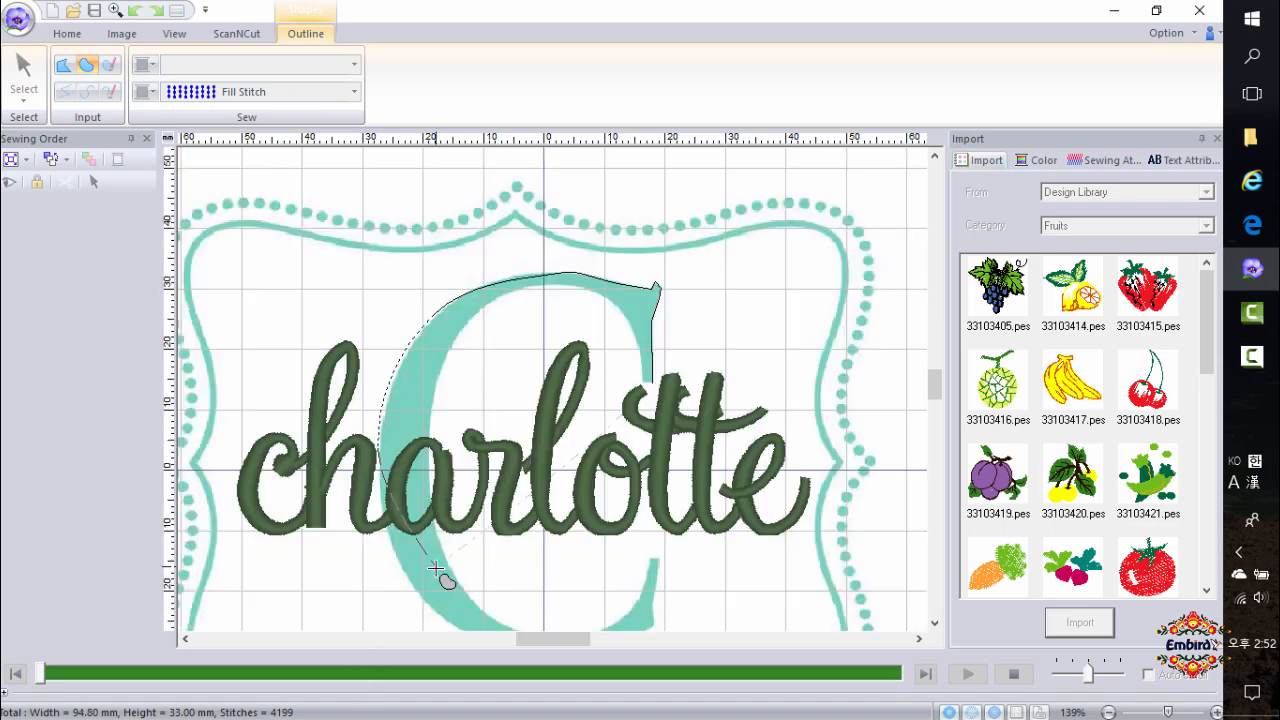
{"action": "left_click", "coordinate": [411, 598]}
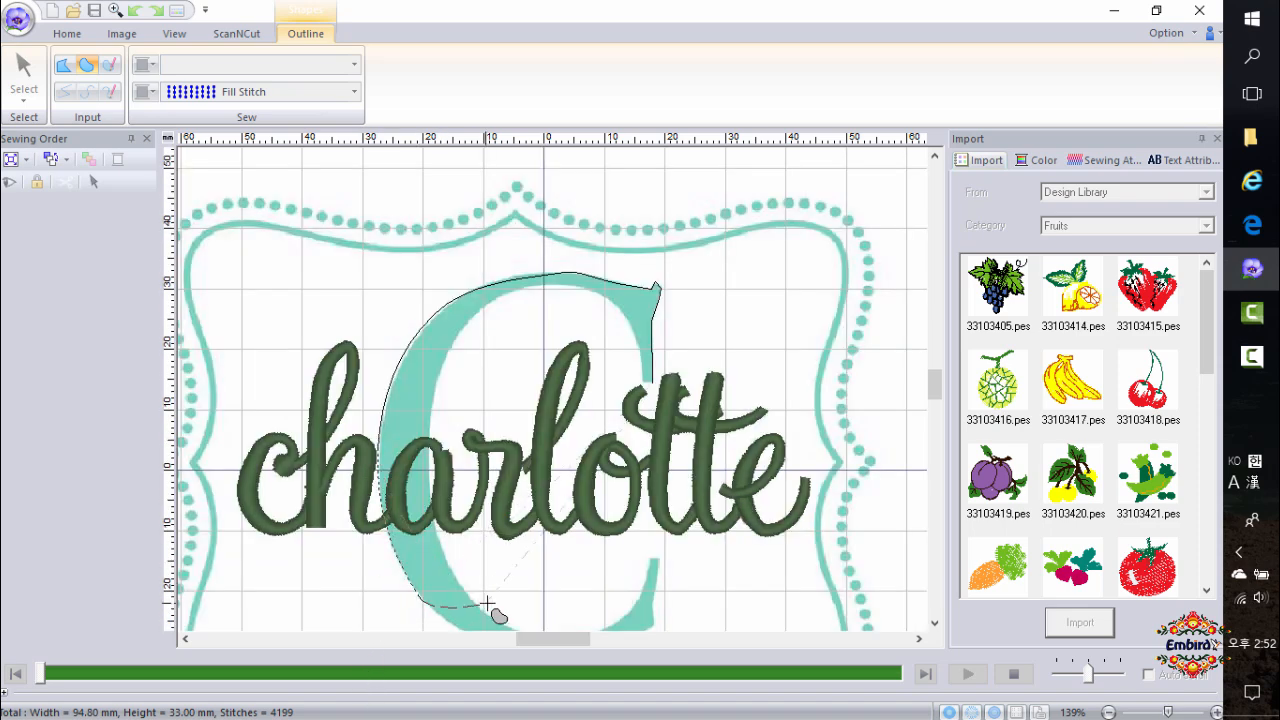
{"action": "scroll", "coordinate": [494, 594], "scroll_direction": "down", "scroll_amount": 1}
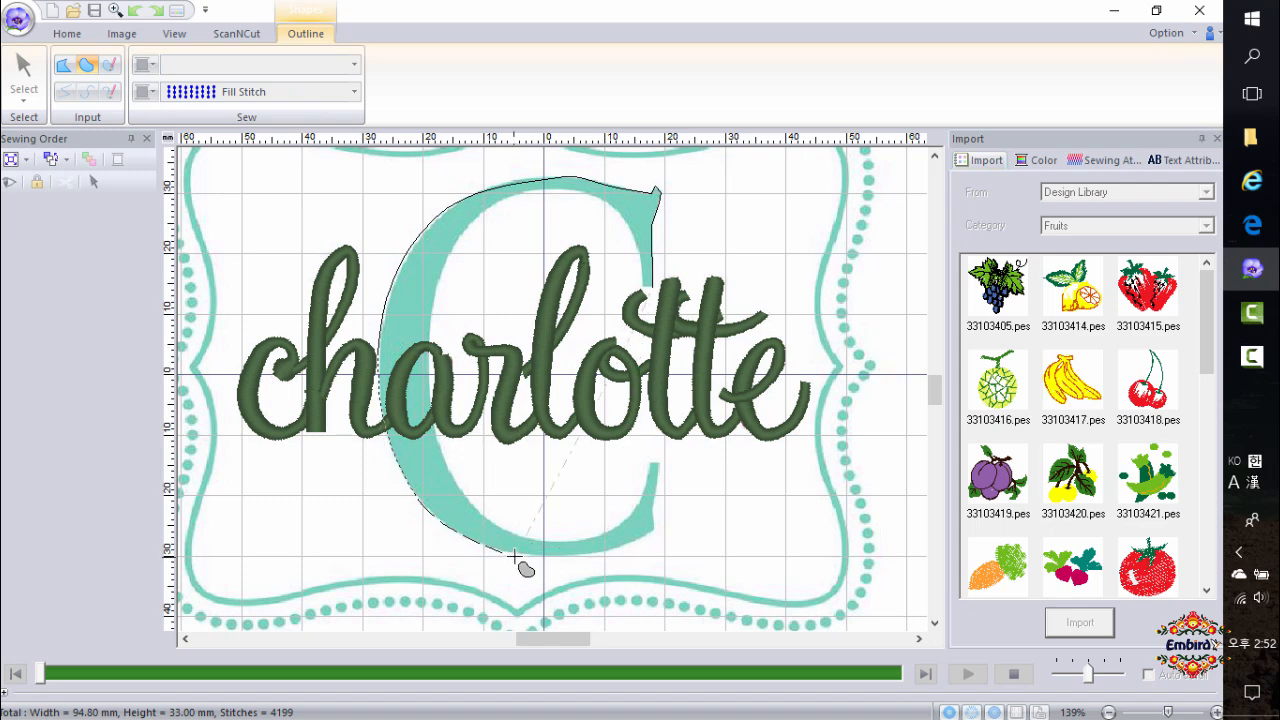
{"action": "left_click", "coordinate": [610, 550]}
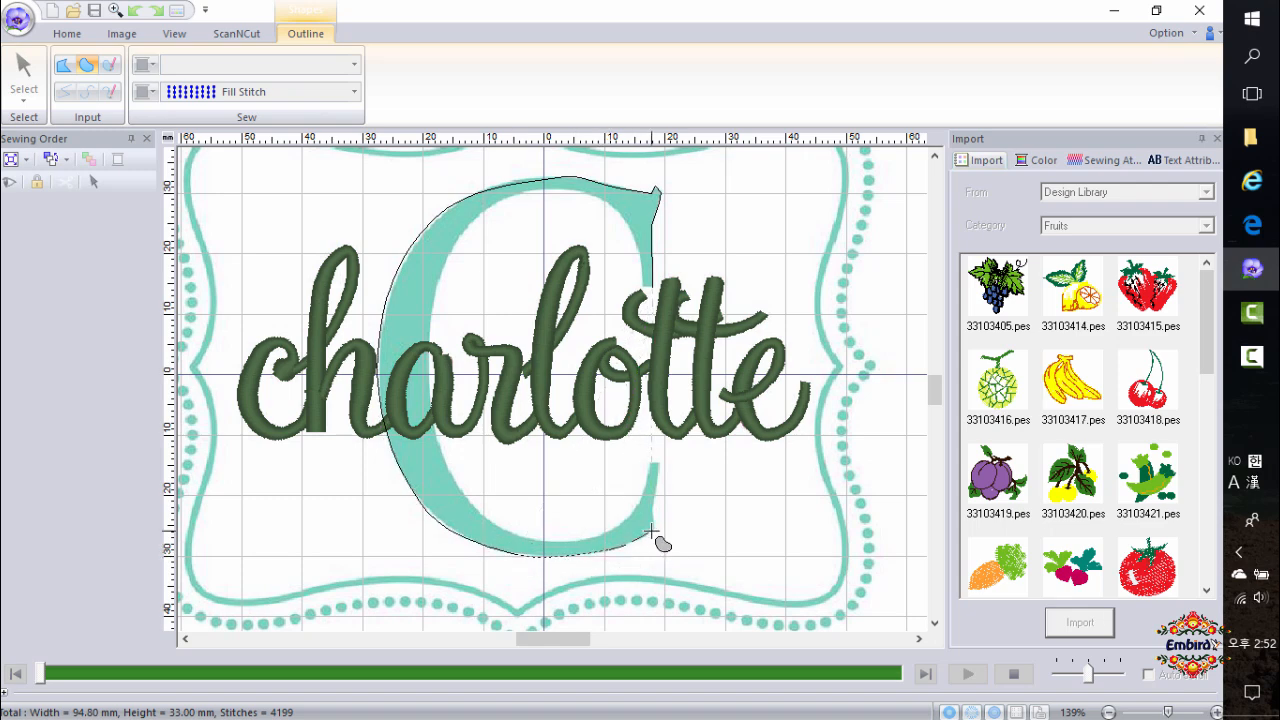
Trace the C's lower serif with straight points and begin back along its inner bottom curve.
{"action": "left_click", "coordinate": [64, 64]}
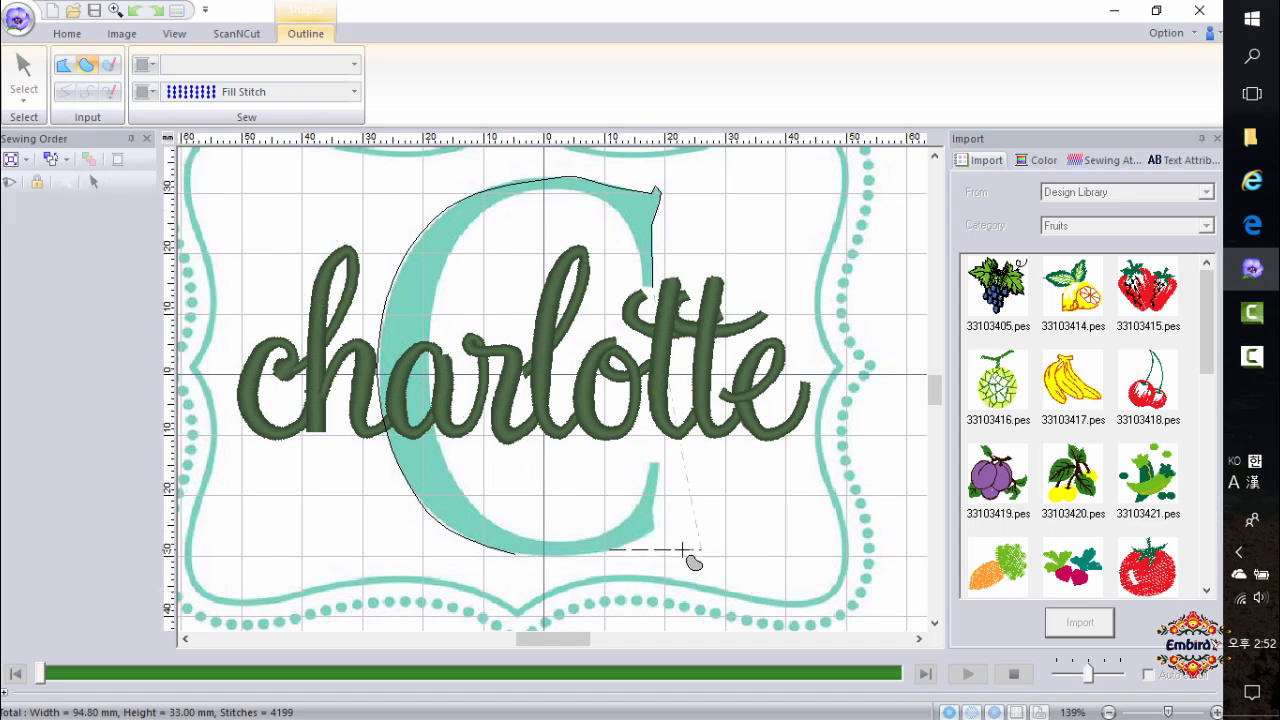
{"action": "left_click", "coordinate": [655, 532]}
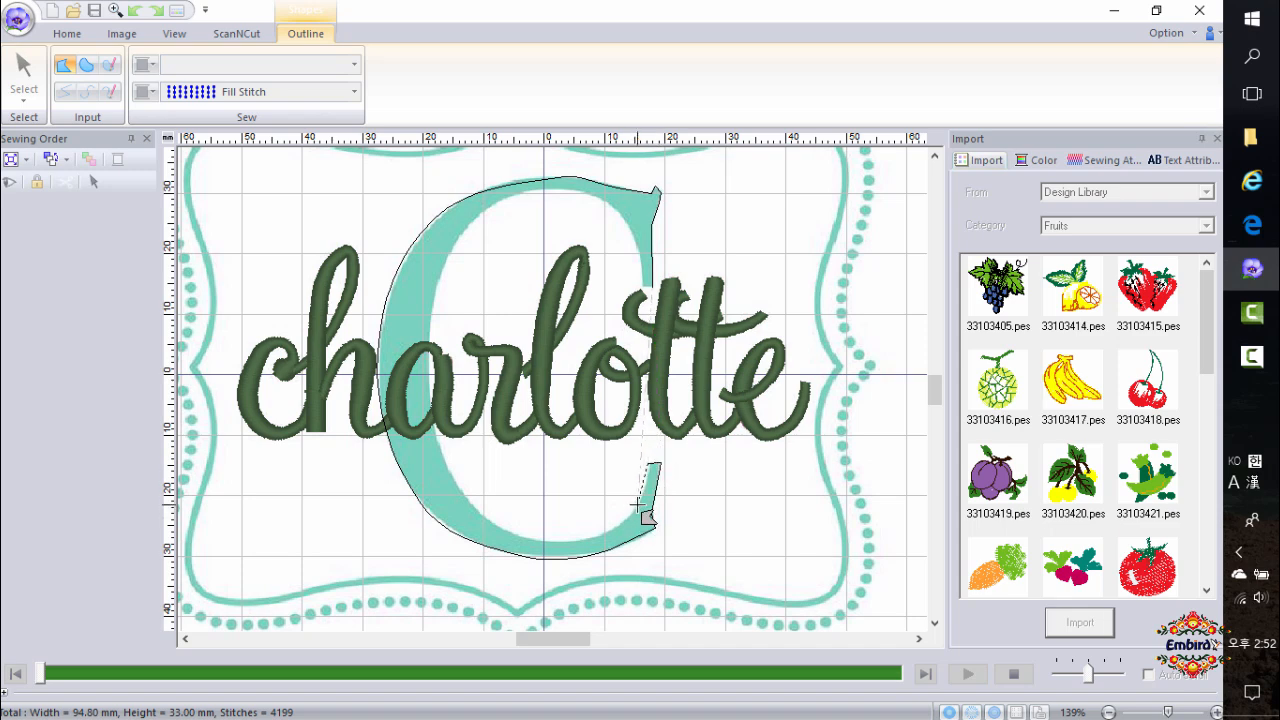
{"action": "key", "text": "x"}
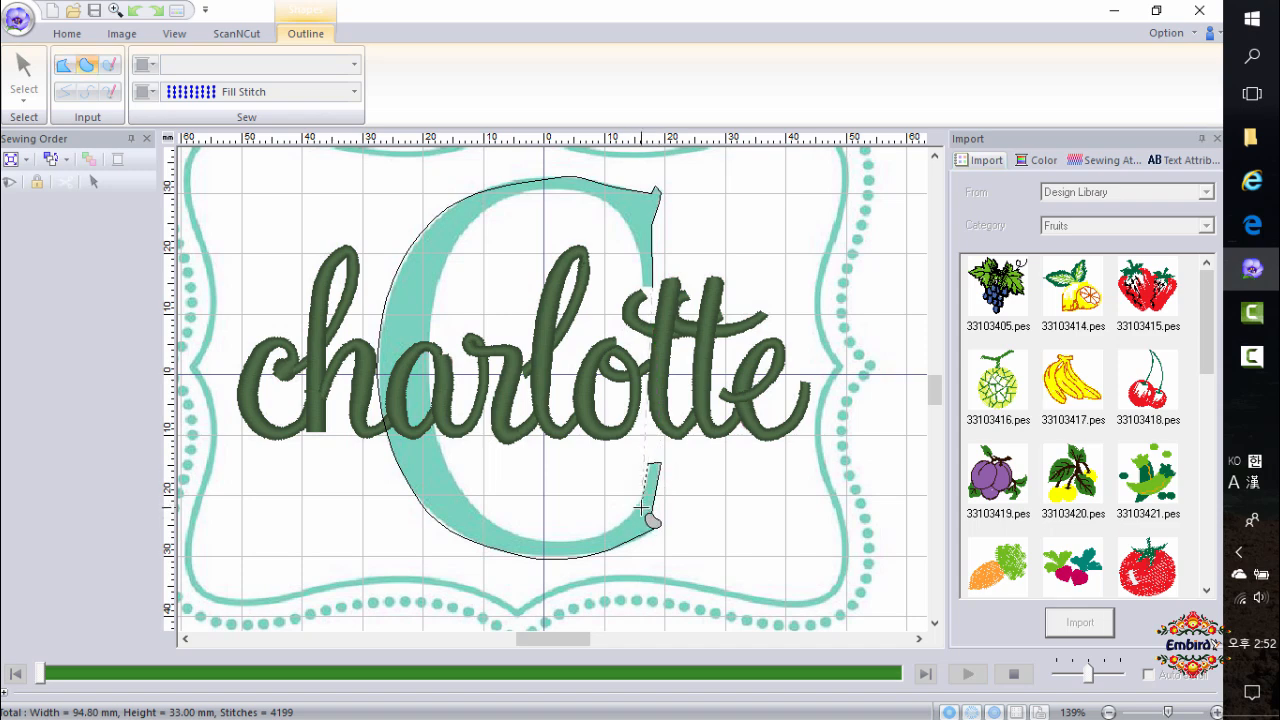
{"action": "left_click", "coordinate": [642, 508]}
{"action": "left_click", "coordinate": [567, 542]}
{"action": "left_click", "coordinate": [502, 530]}
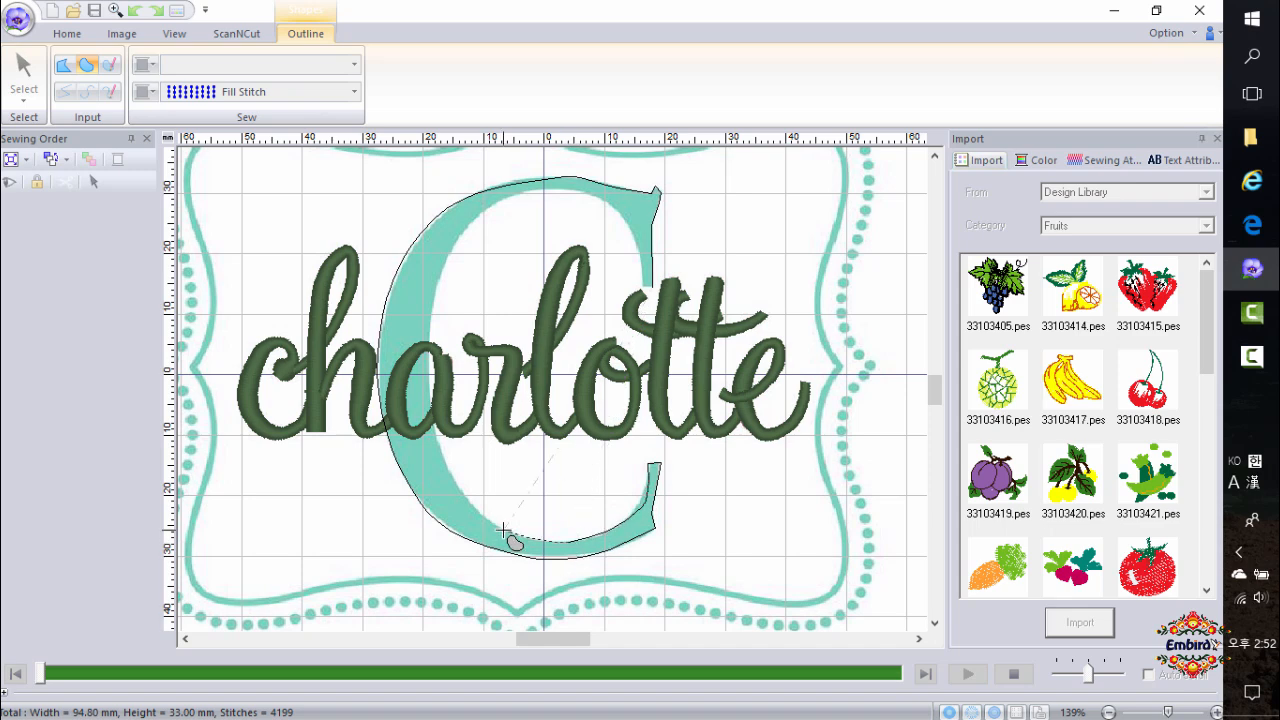
Trace the C's inner curve up and over to the upper serif, closing and finishing the outline shape.
{"action": "left_click", "coordinate": [454, 482]}
{"action": "left_click", "coordinate": [428, 372]}
{"action": "left_click", "coordinate": [440, 265]}
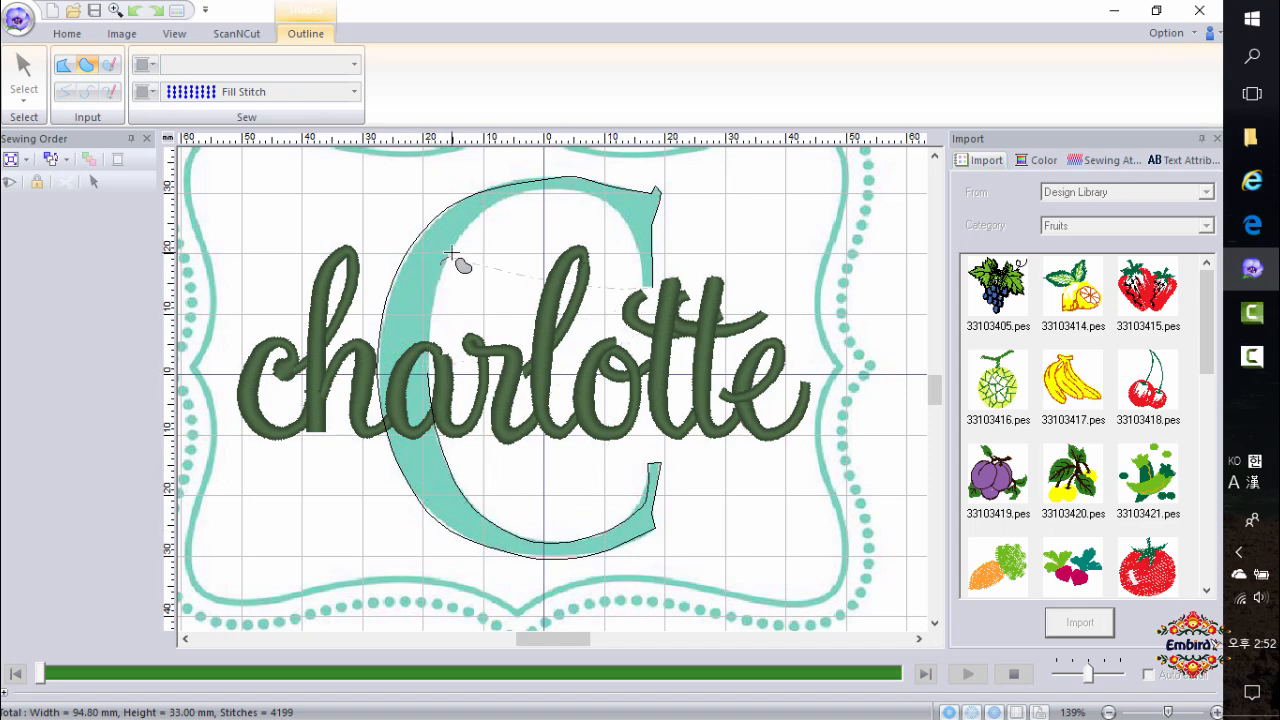
{"action": "left_click", "coordinate": [489, 203]}
{"action": "left_click", "coordinate": [557, 189]}
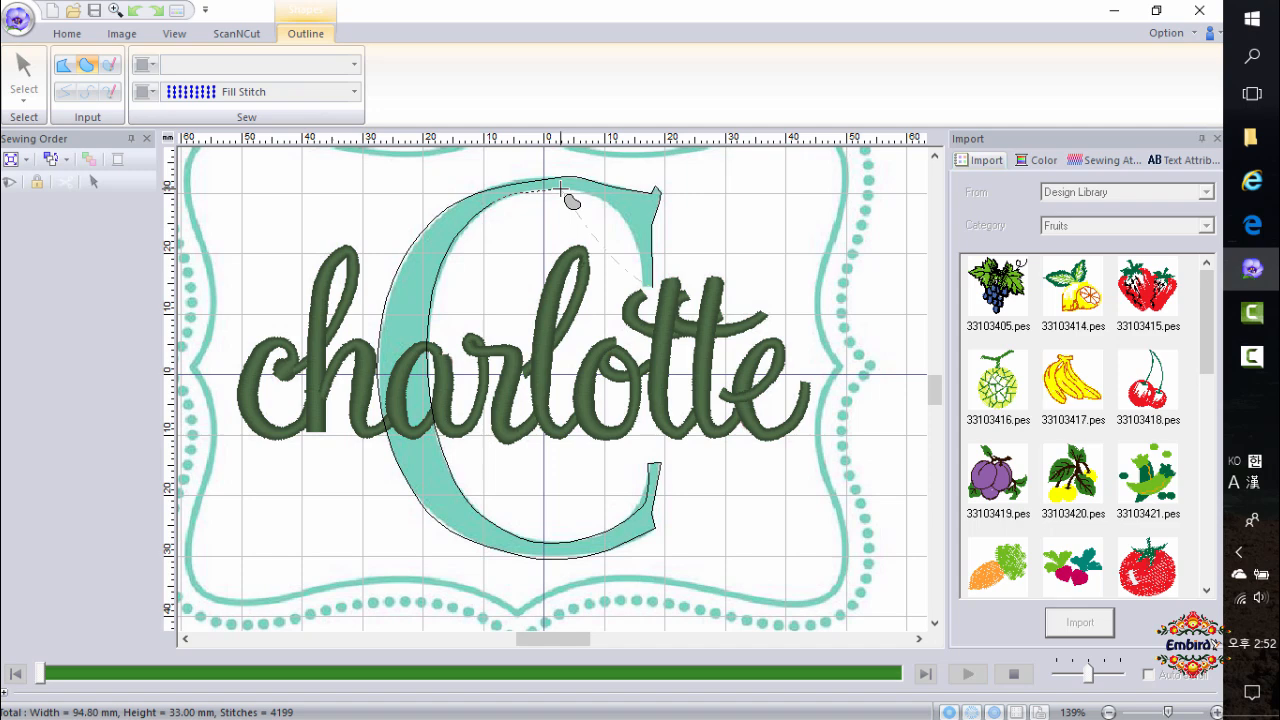
{"action": "left_click", "coordinate": [618, 207]}
{"action": "left_click", "coordinate": [640, 262]}
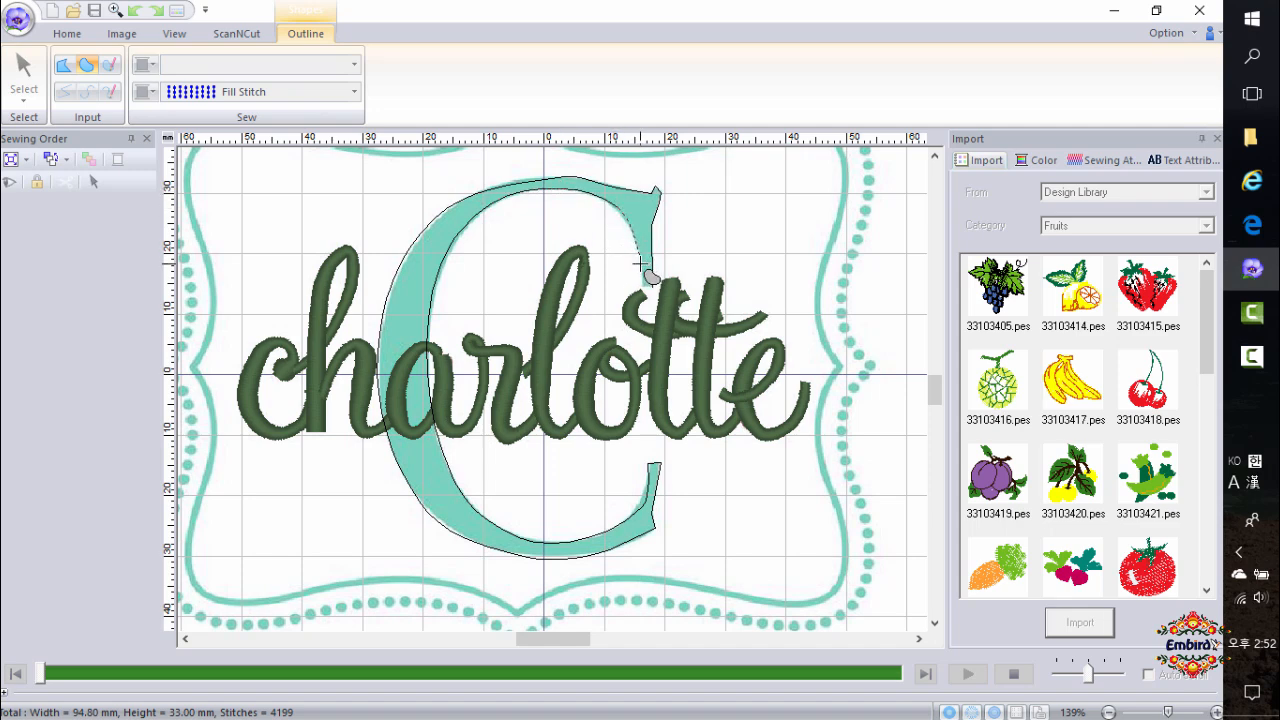
{"action": "key", "text": "z"}
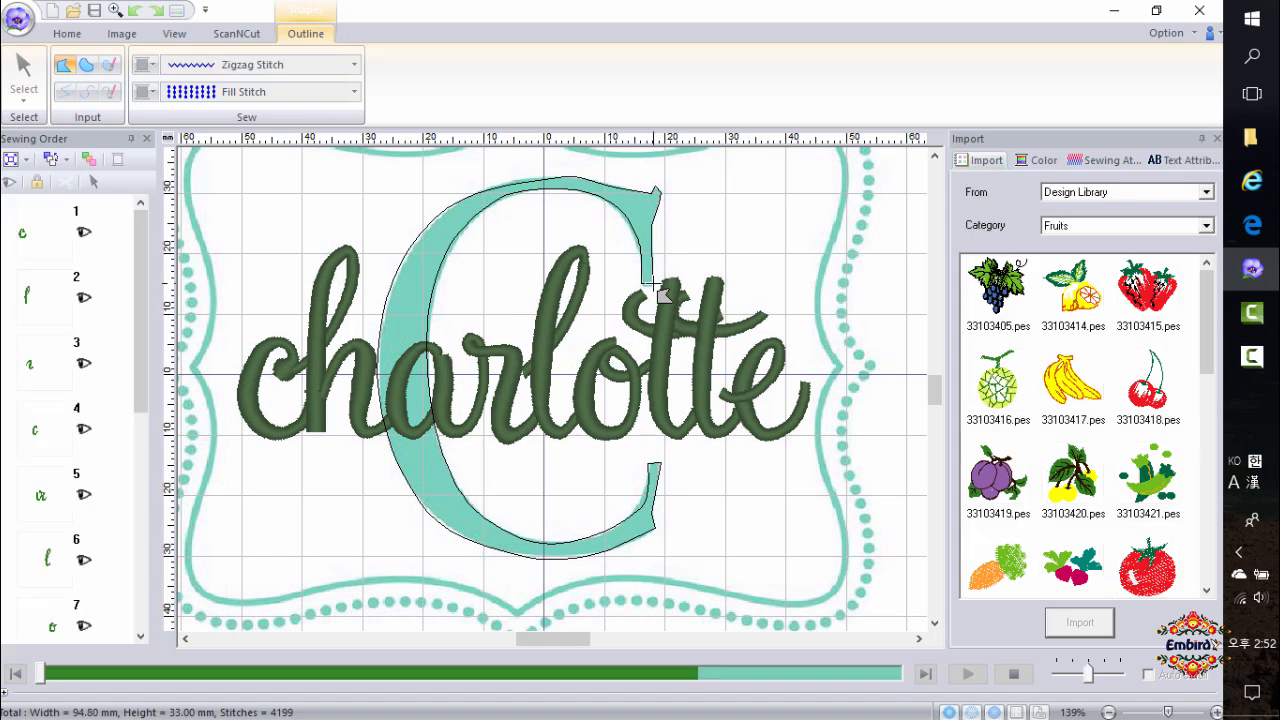
{"action": "left_click", "coordinate": [656, 286]}
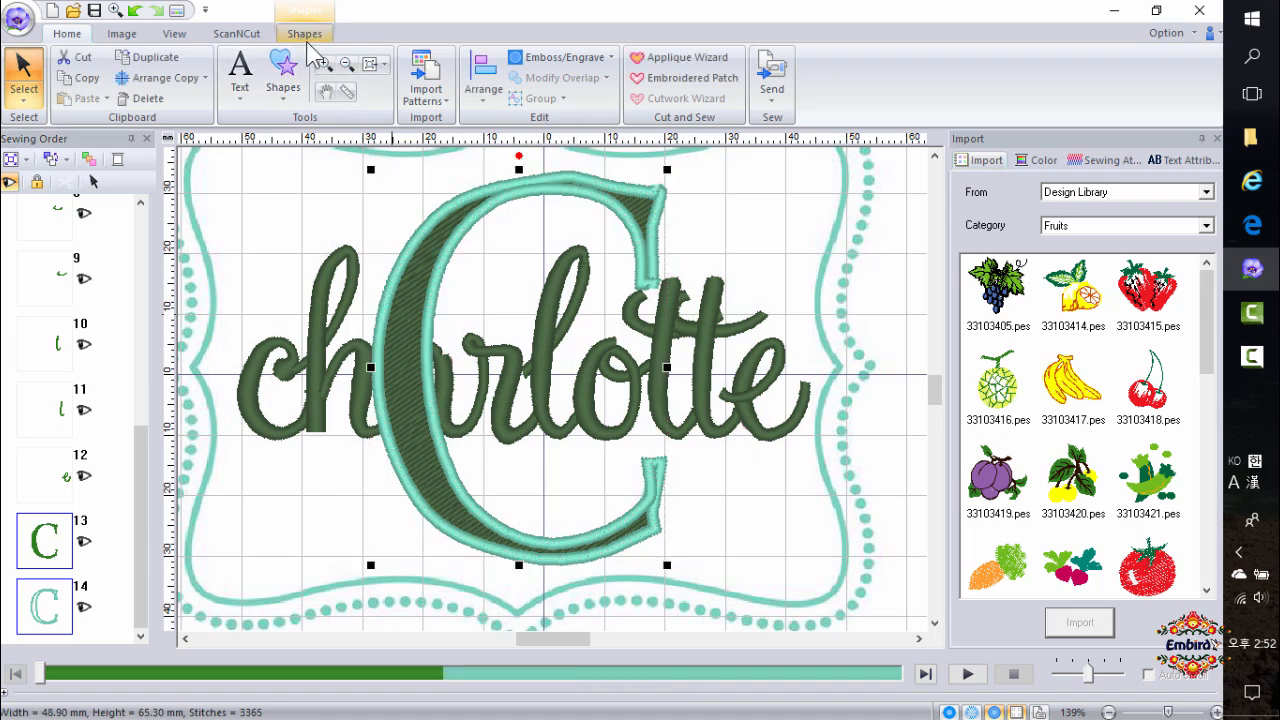
Set the C shape's line sewing to Not Sewn.
{"action": "left_click", "coordinate": [304, 33]}
{"action": "left_click", "coordinate": [466, 65]}
{"action": "left_click", "coordinate": [468, 89]}
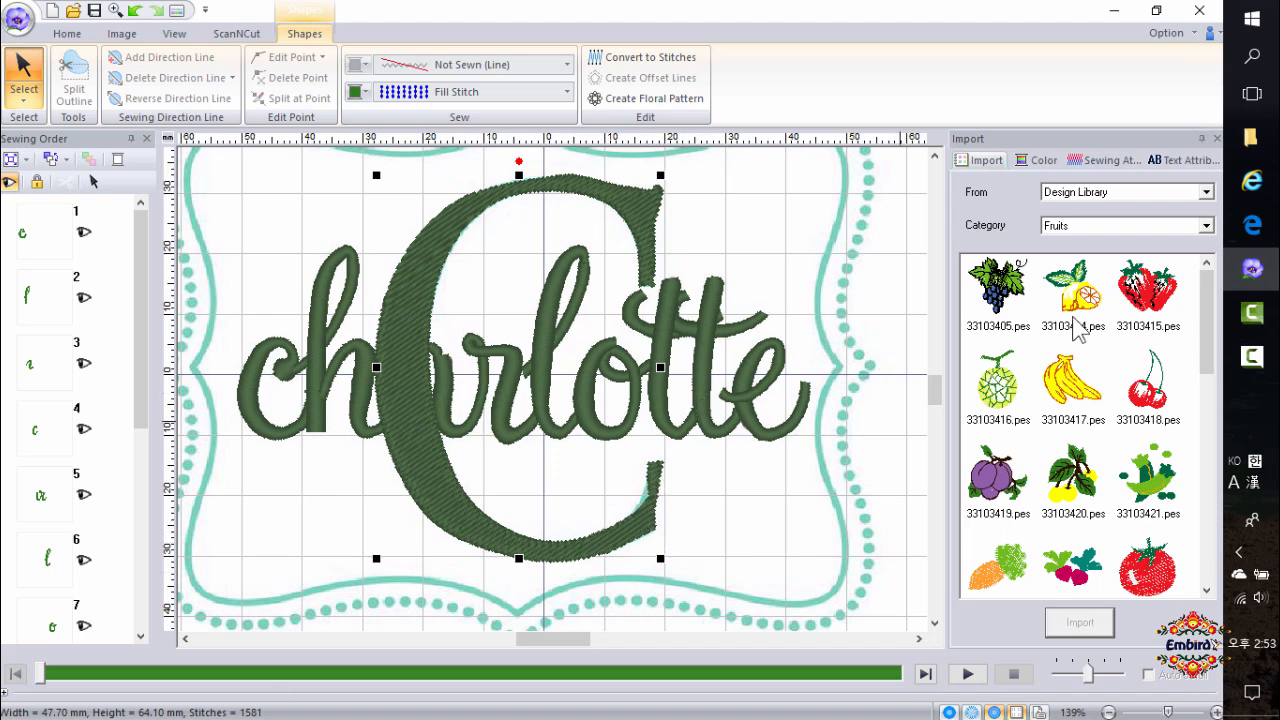
Change the C's fill thread color to Light Blue 017.
{"action": "left_click", "coordinate": [1040, 160]}
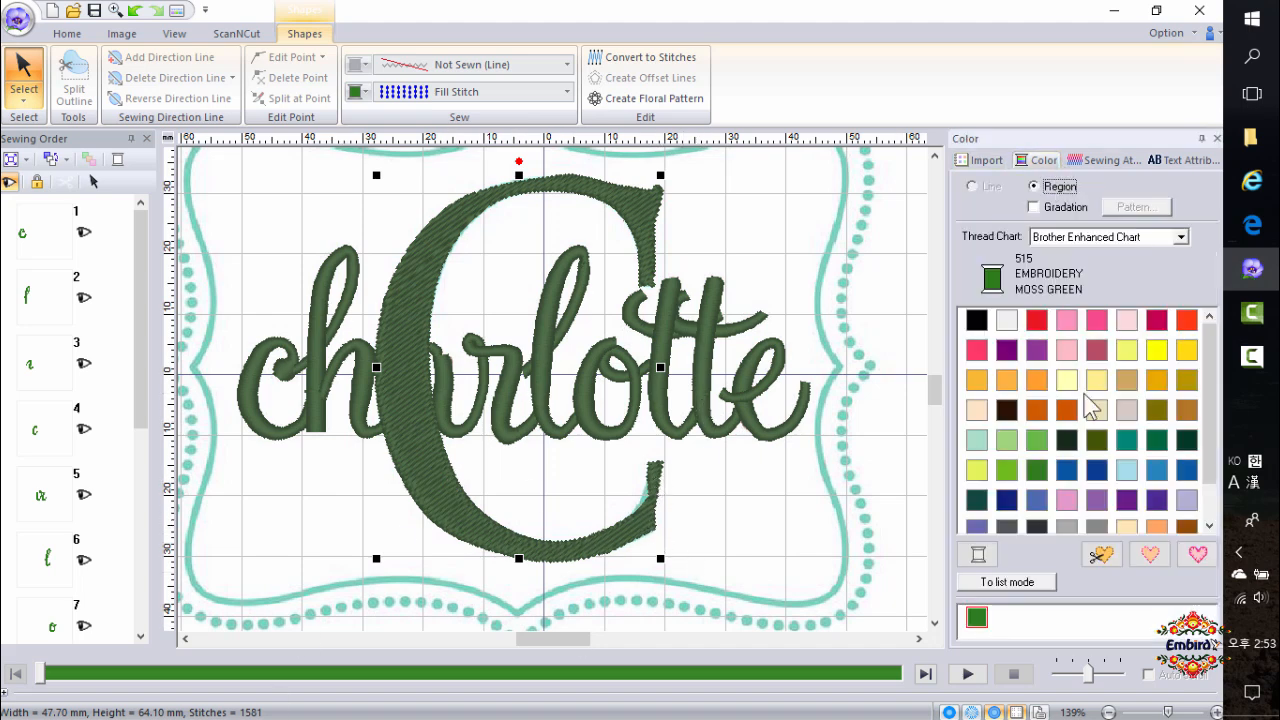
{"action": "left_click", "coordinate": [1157, 469]}
{"action": "left_click", "coordinate": [1127, 469]}
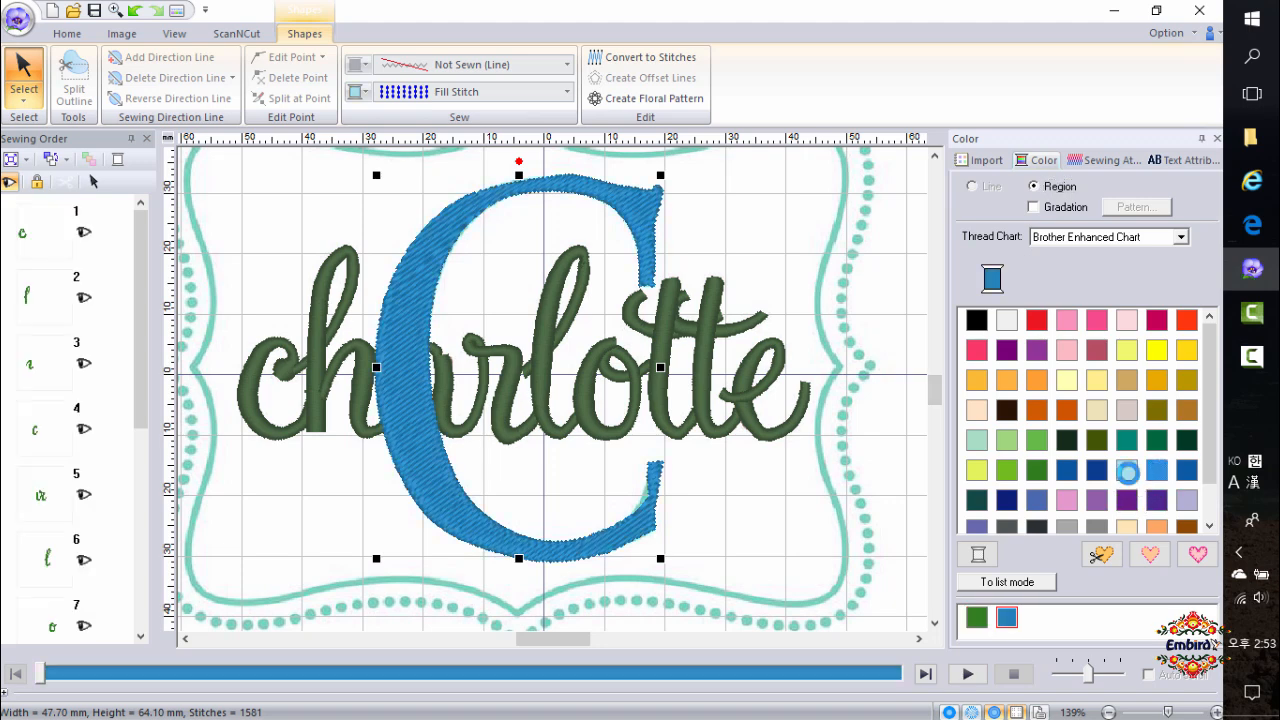
{"action": "double_click", "coordinate": [151, 402]}
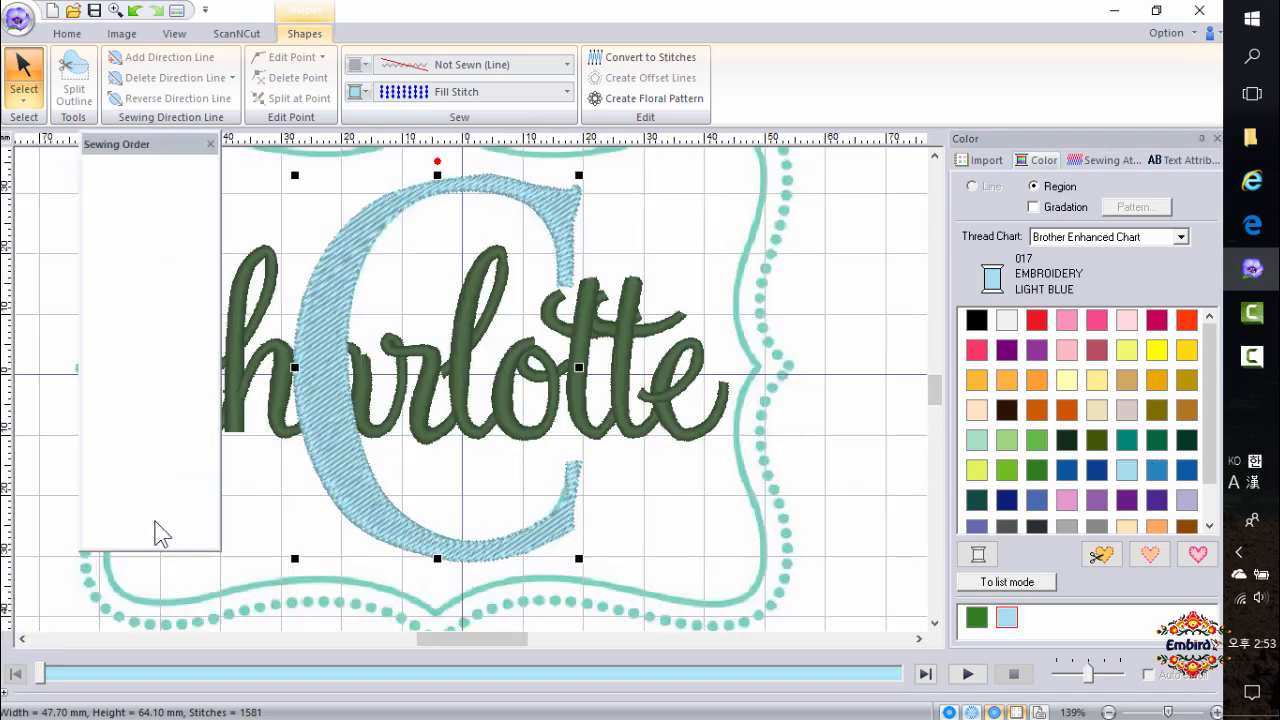
Dock the Sewing Order panel and move the C shape to the first position in the sewing order.
{"action": "right_click", "coordinate": [165, 152]}
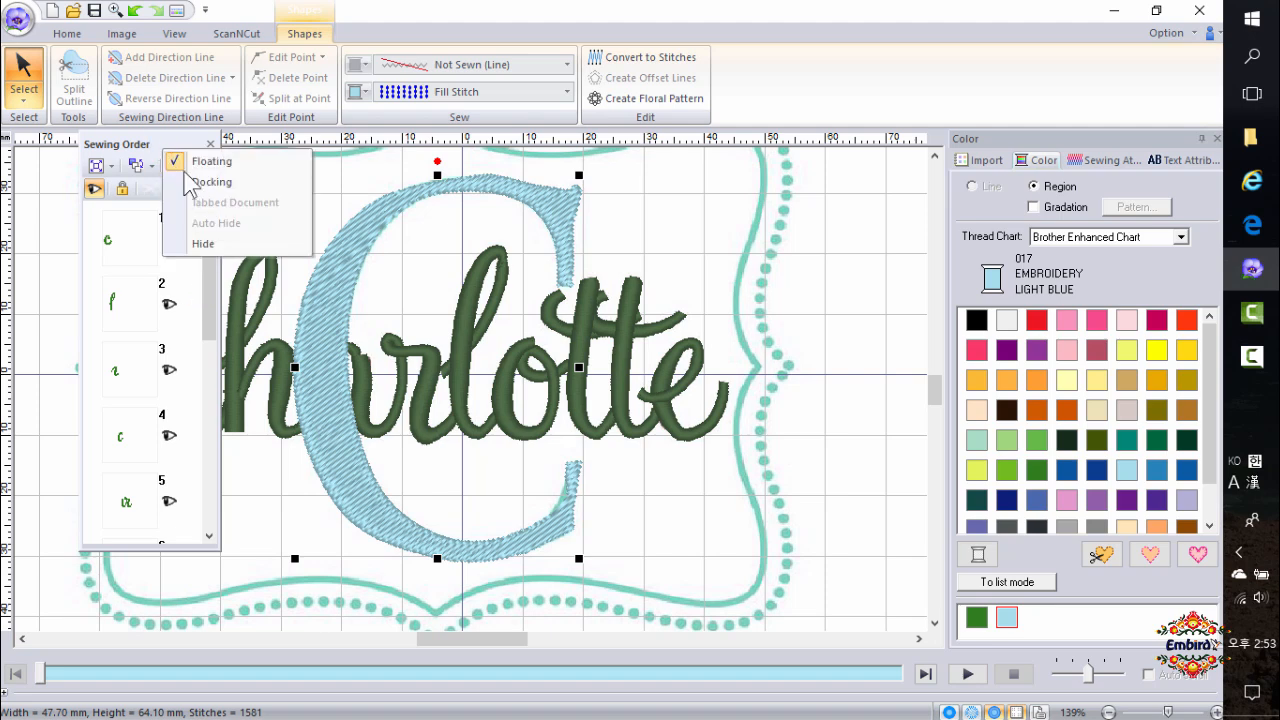
{"action": "left_click", "coordinate": [190, 181]}
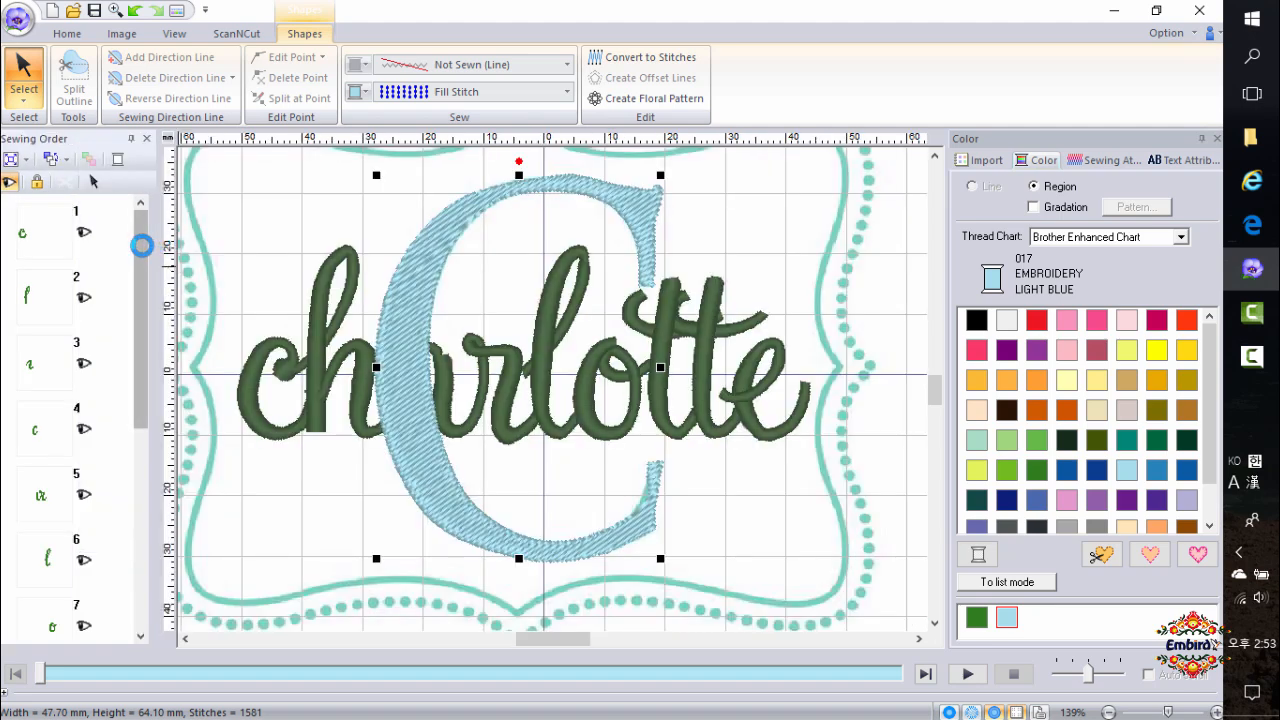
{"action": "left_click_drag", "start_coordinate": [143, 271], "coordinate": [140, 452]}
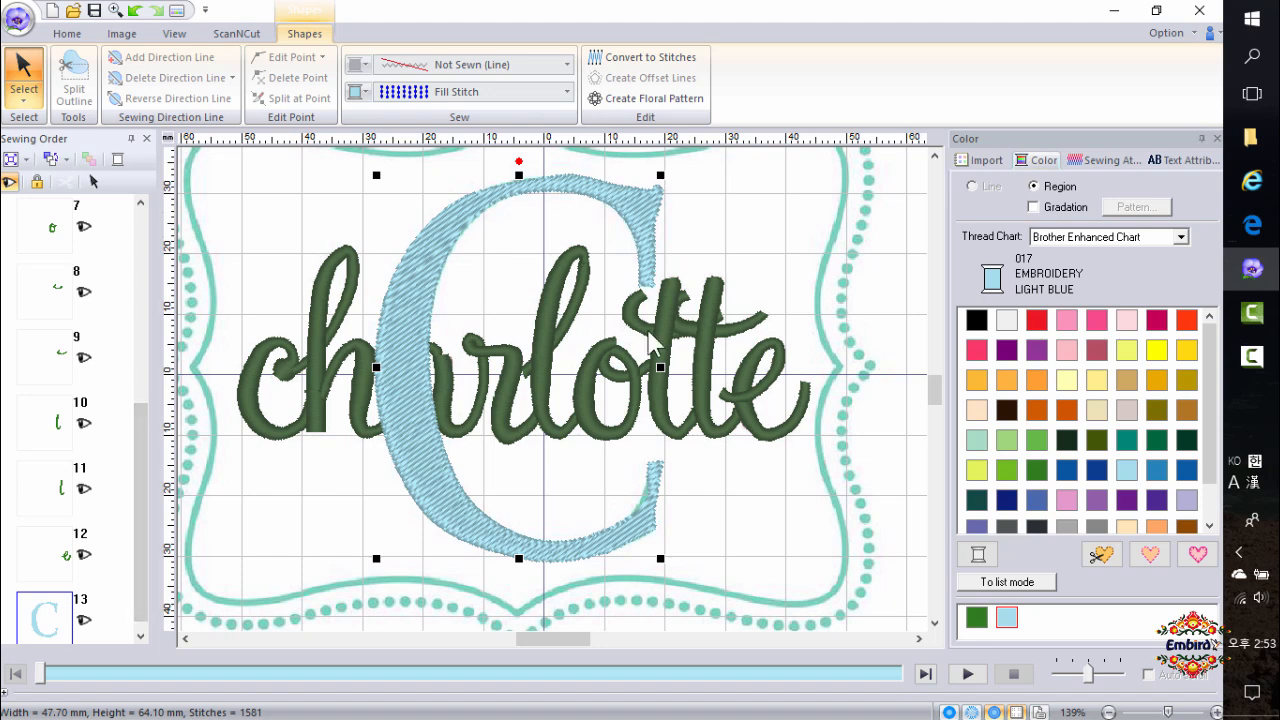
{"action": "left_click_drag", "start_coordinate": [40, 630], "coordinate": [66, 200]}
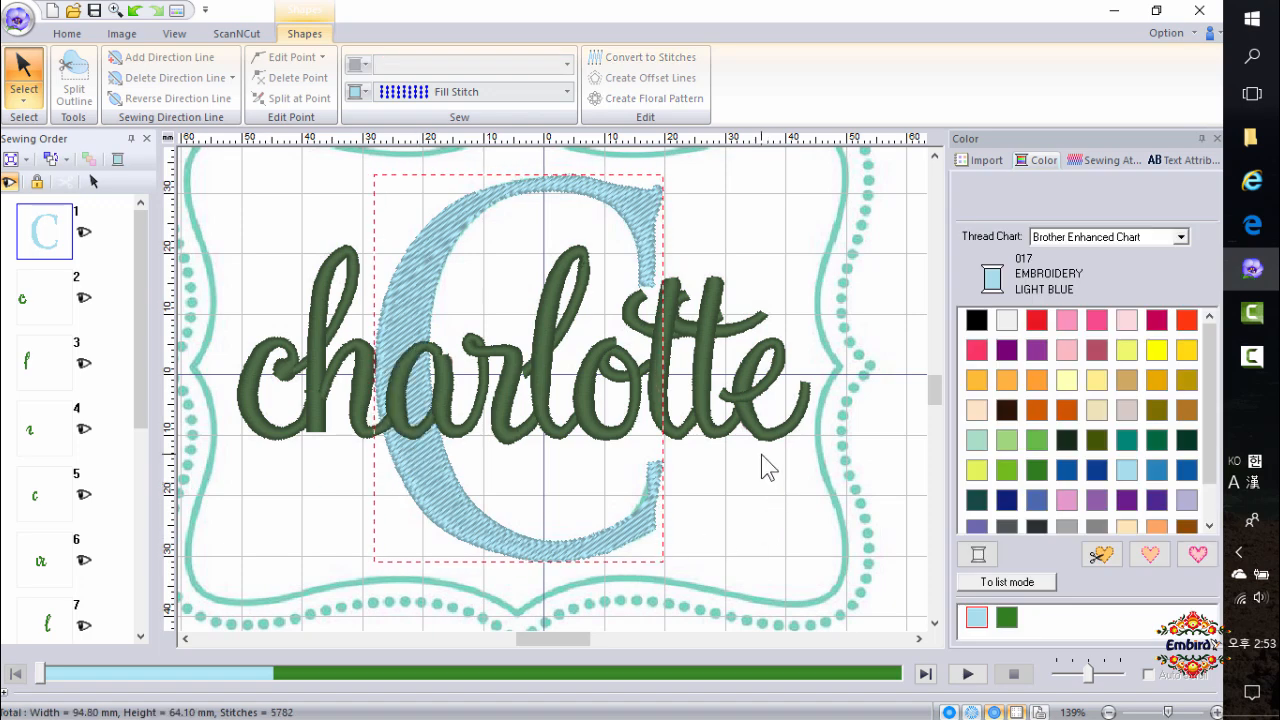
Start a Straight Block manual punch and place straight points from the frame's upper left toward the C's top.
{"action": "key", "text": "ctrl"}
{"action": "key", "text": "ctrl"}
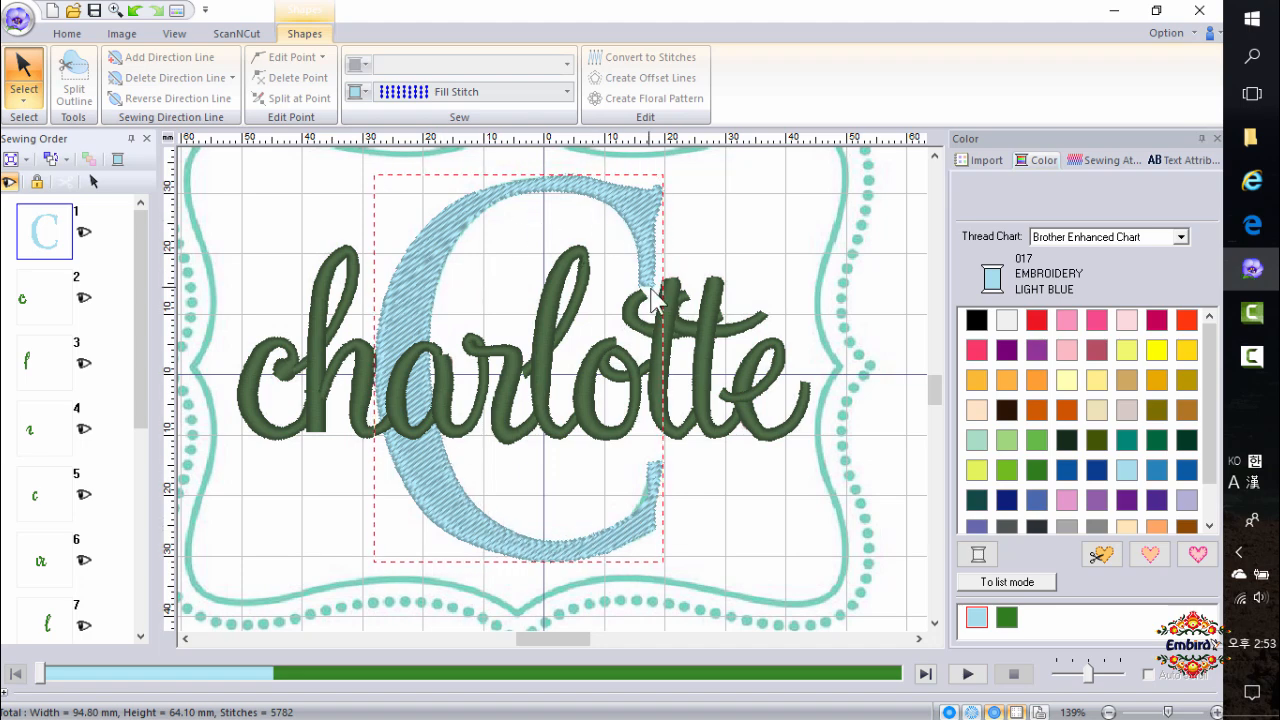
{"action": "left_click", "coordinate": [67, 33]}
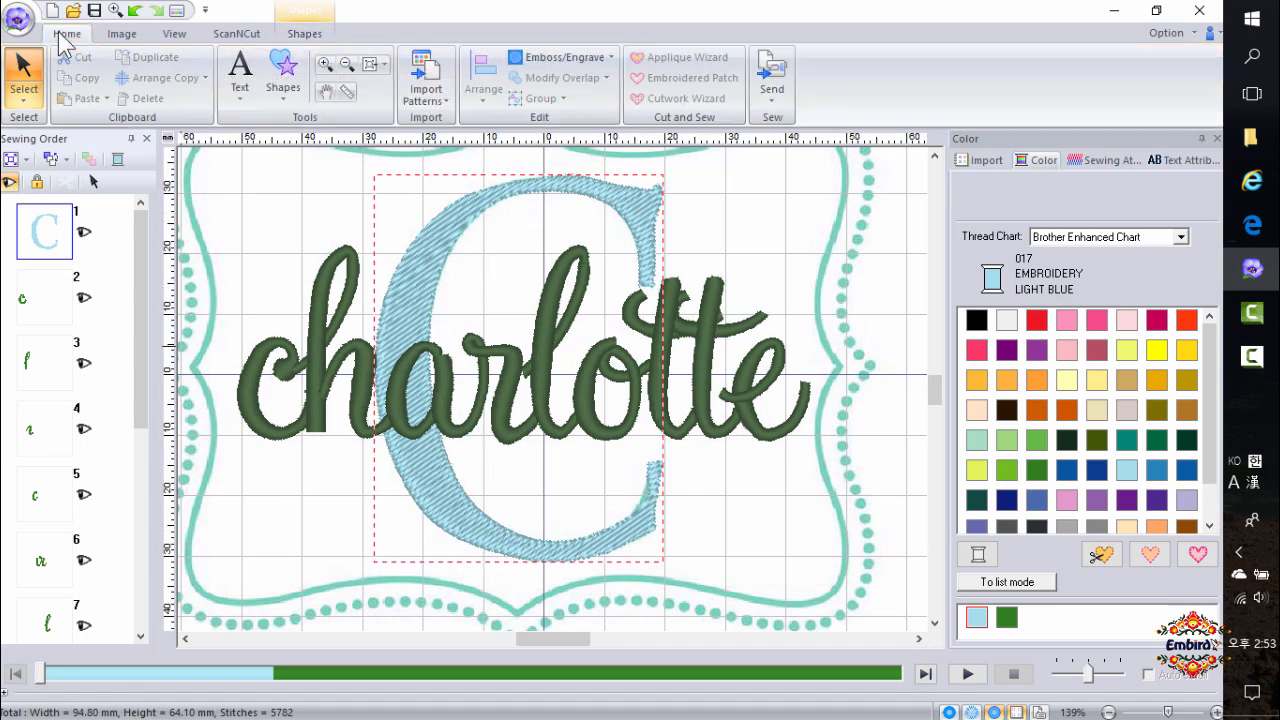
{"action": "left_click", "coordinate": [285, 90]}
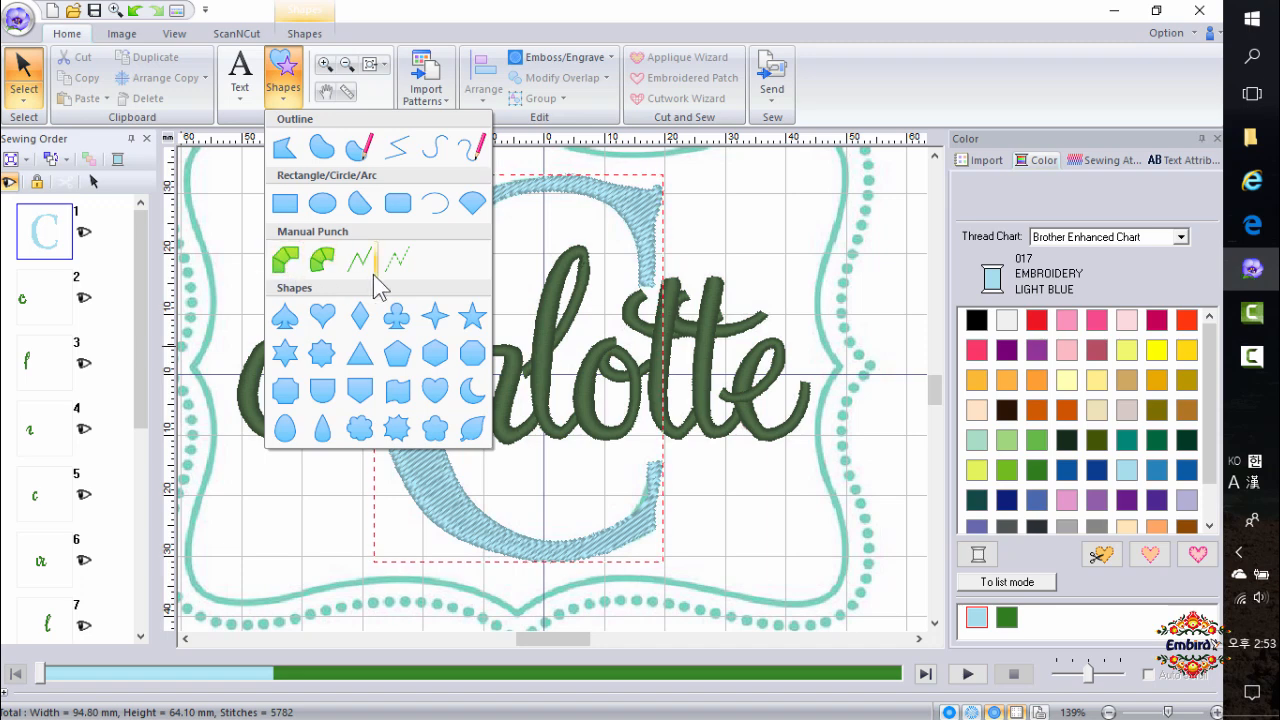
{"action": "left_click", "coordinate": [281, 266]}
{"action": "left_click", "coordinate": [103, 58]}
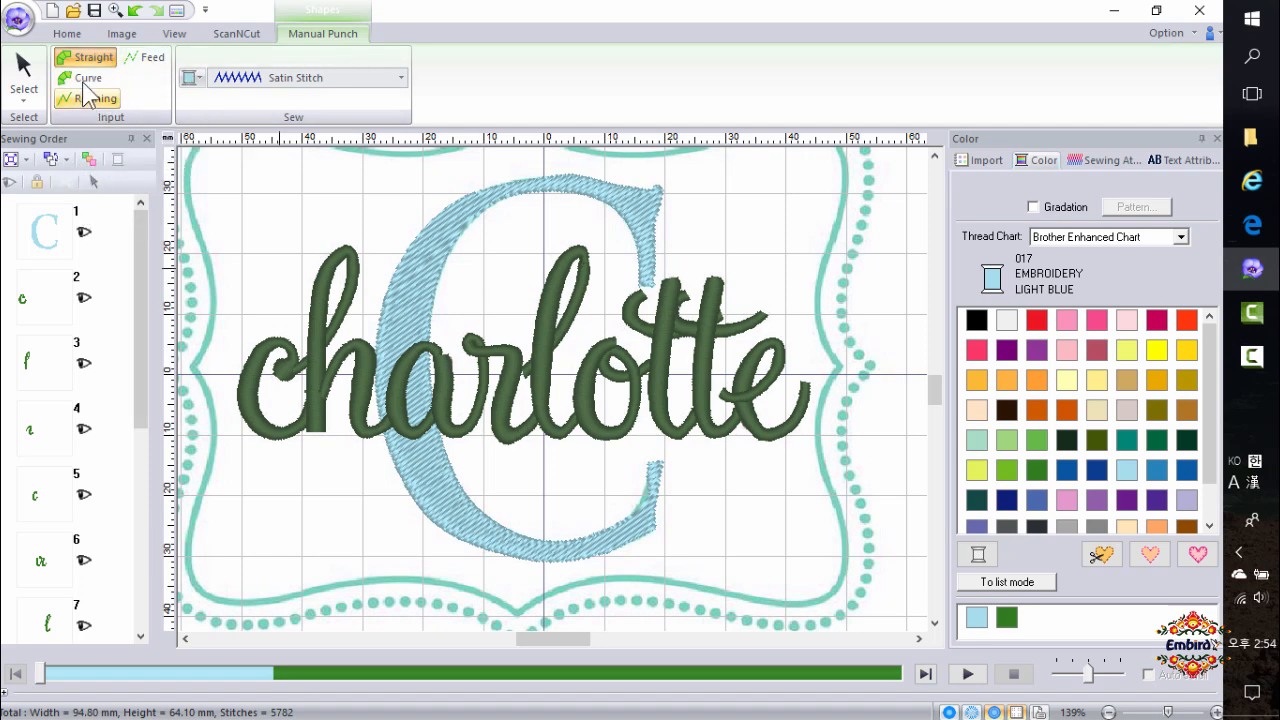
{"action": "left_click", "coordinate": [287, 250]}
{"action": "left_click", "coordinate": [285, 217]}
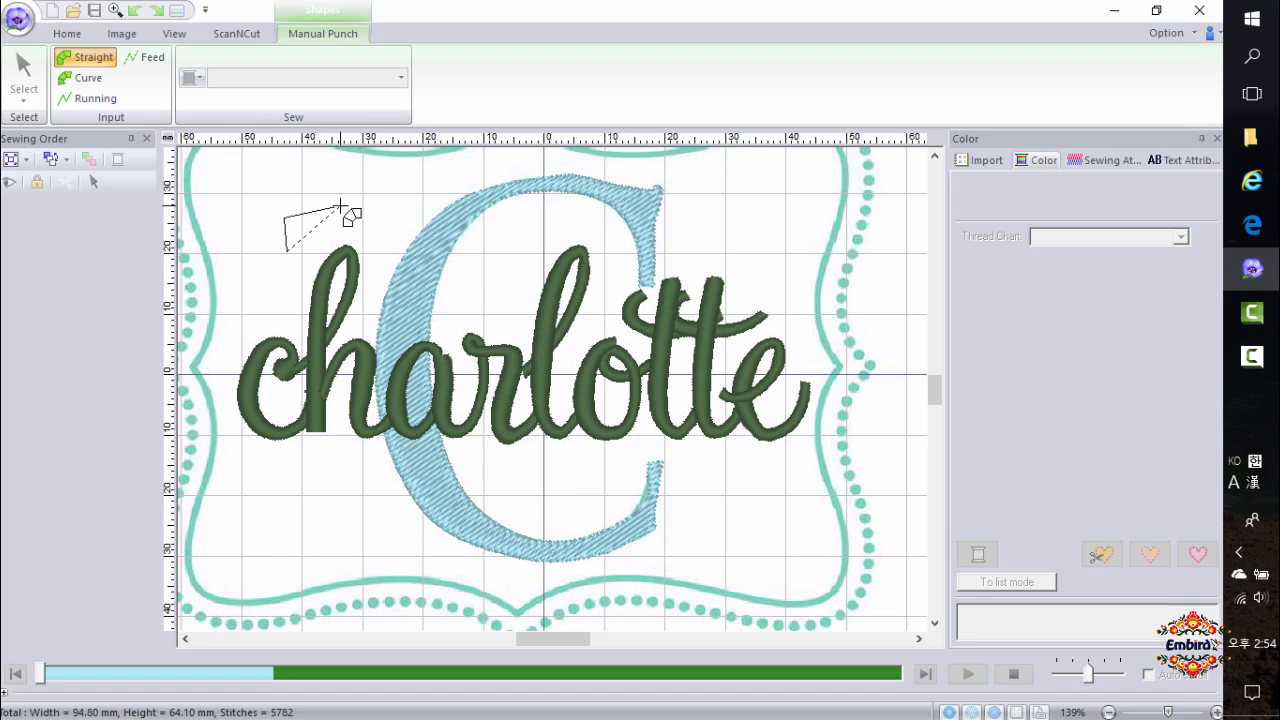
{"action": "left_click", "coordinate": [341, 206]}
{"action": "left_click", "coordinate": [357, 237]}
{"action": "left_click", "coordinate": [386, 192]}
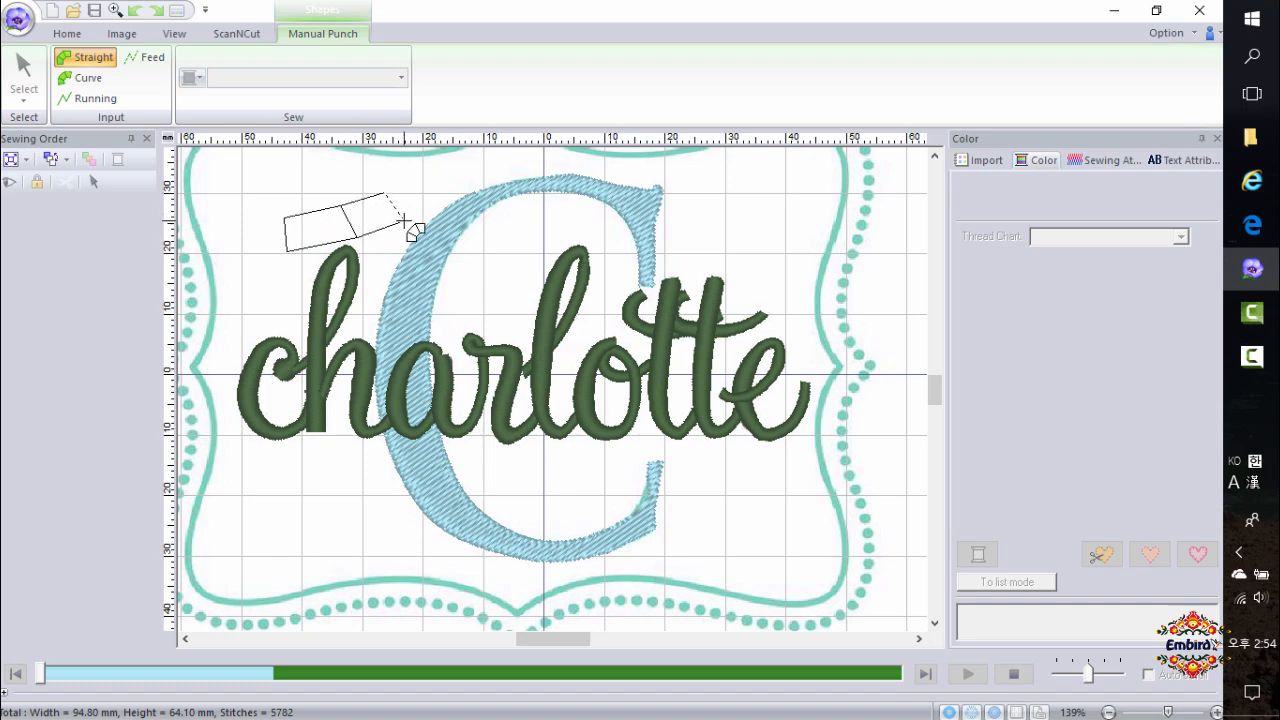
{"action": "left_click", "coordinate": [404, 220]}
Switch to curved points, continue the block up over the C's top serif, and finish it.
{"action": "key", "text": "x"}
{"action": "left_click", "coordinate": [417, 169]}
{"action": "left_click", "coordinate": [441, 190]}
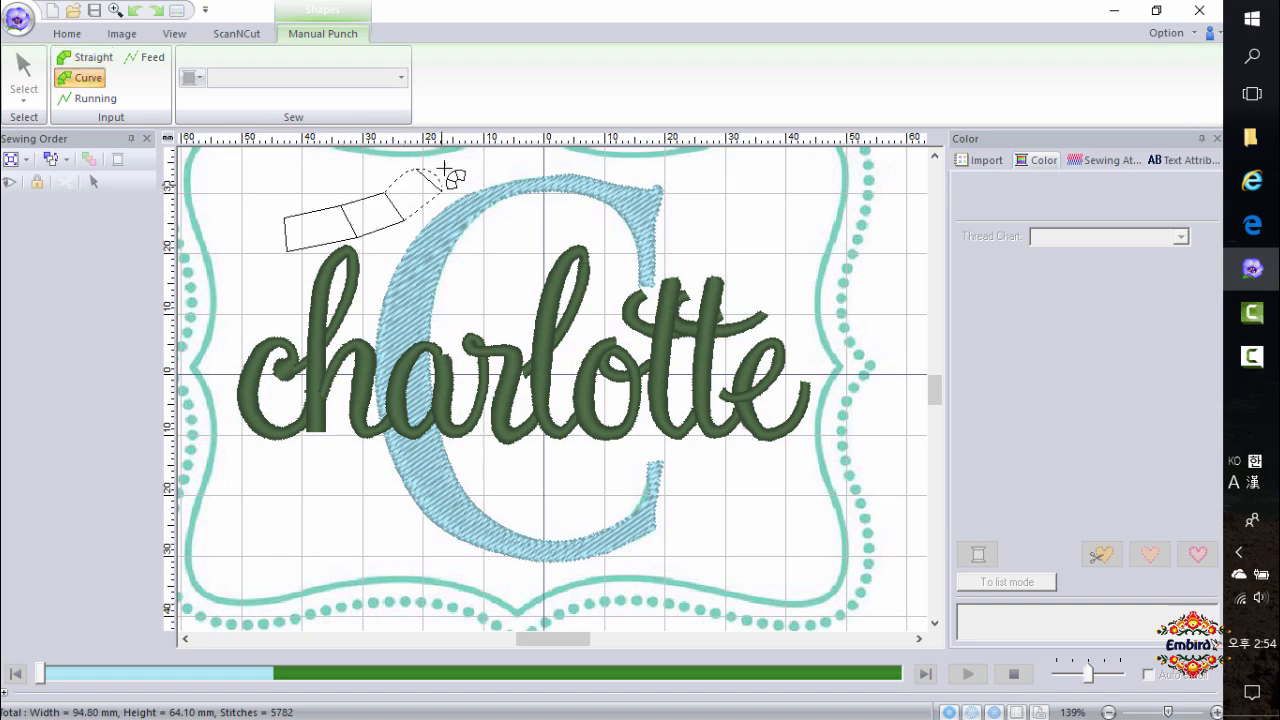
{"action": "left_click", "coordinate": [447, 154]}
{"action": "left_click", "coordinate": [479, 179]}
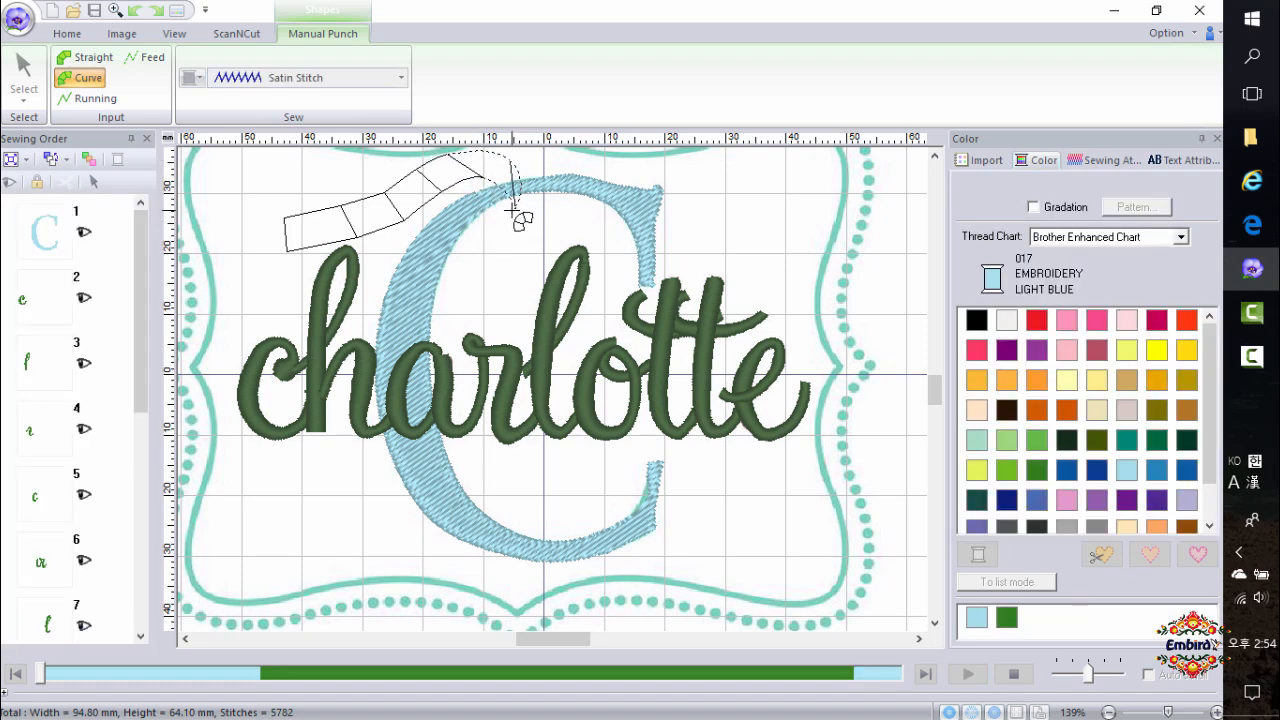
{"action": "double_click", "coordinate": [511, 209]}
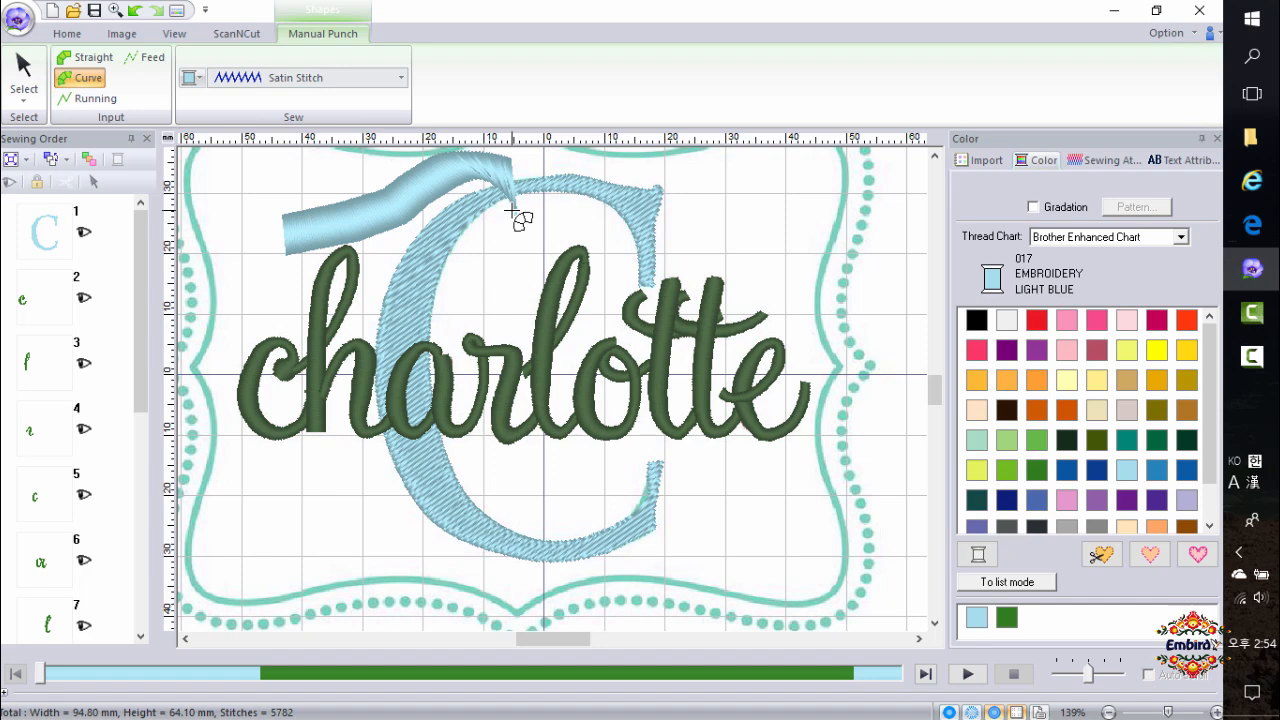
Inspect the new block's sewing direction lines in point editing, then return to object selection.
{"action": "left_click", "coordinate": [24, 75]}
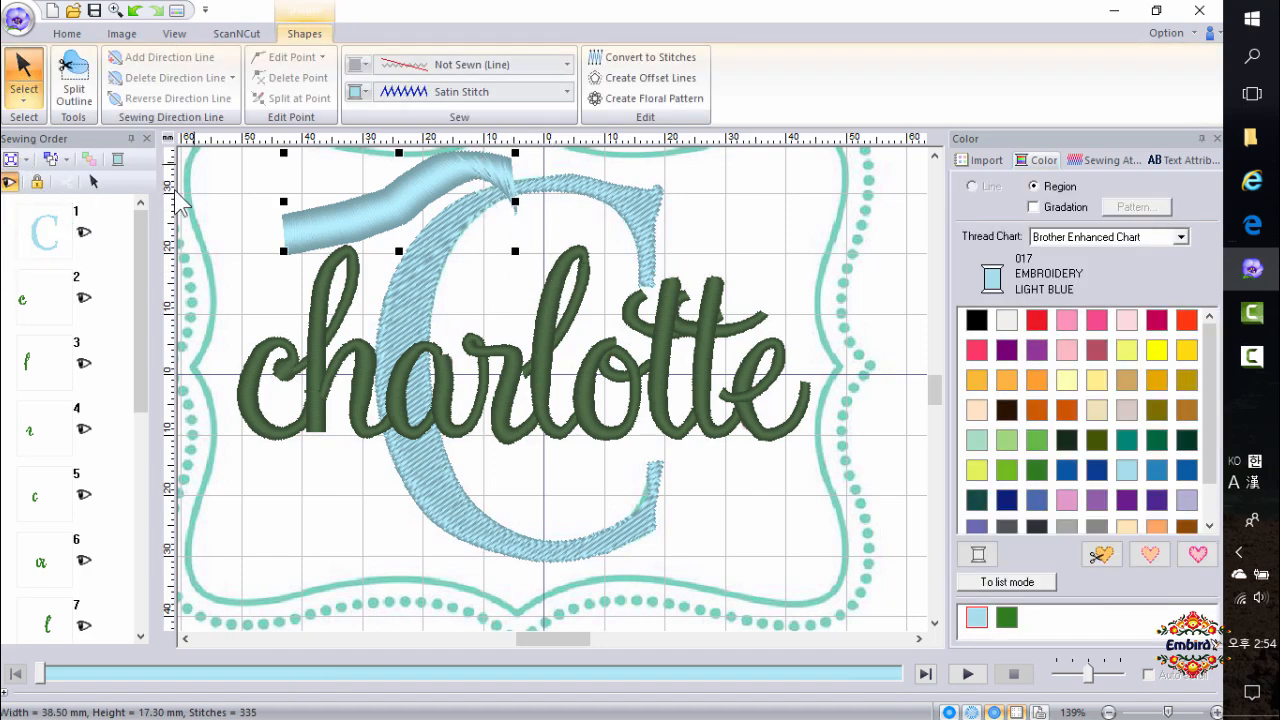
{"action": "left_click", "coordinate": [22, 101]}
{"action": "left_click", "coordinate": [65, 156]}
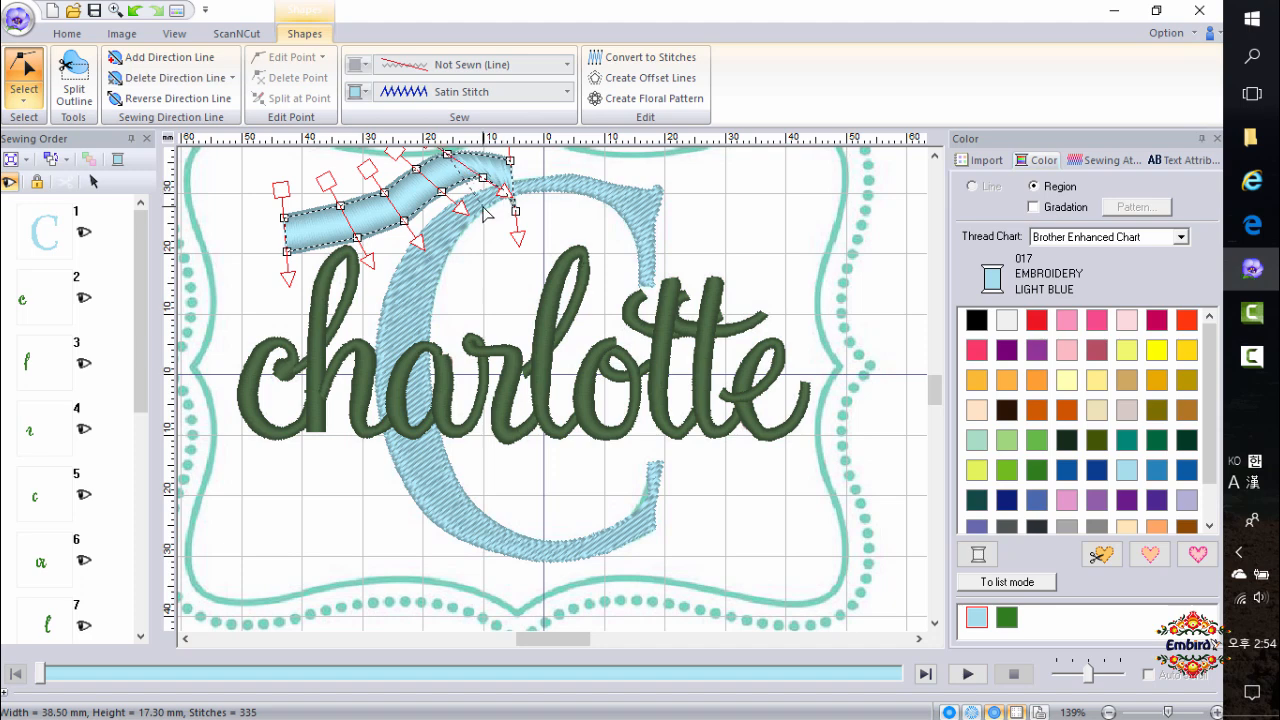
{"action": "left_click", "coordinate": [520, 242]}
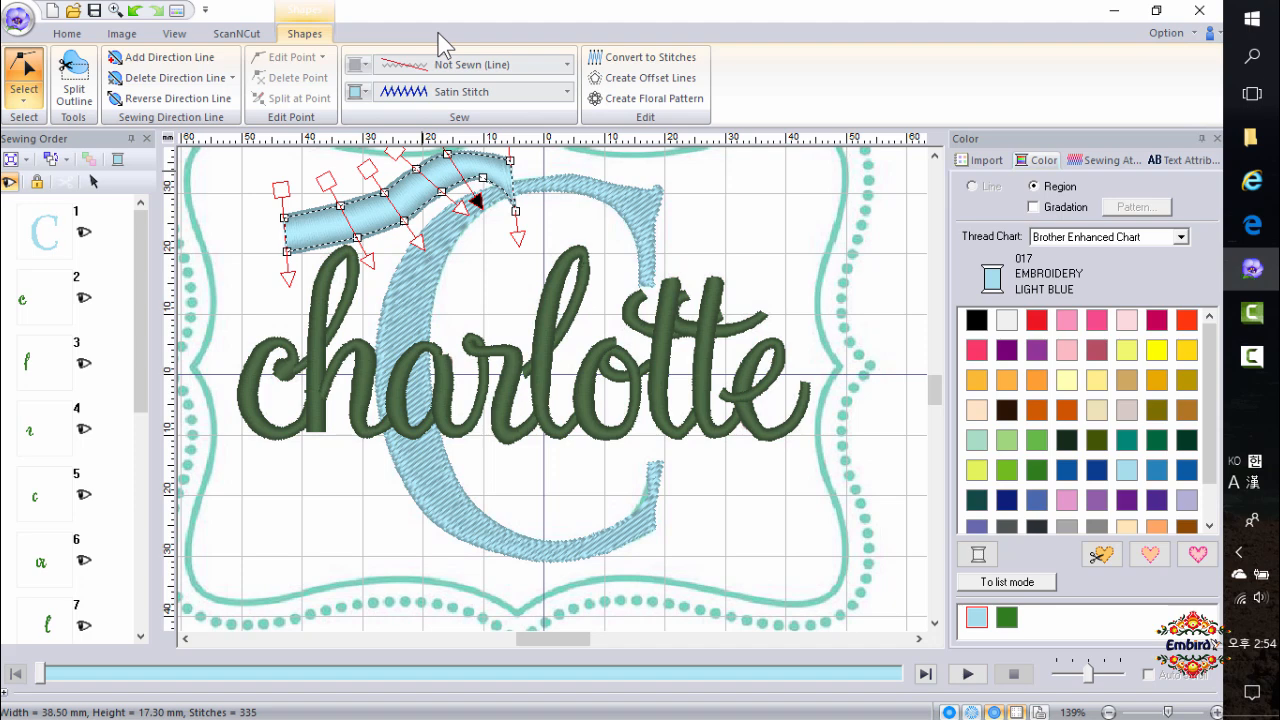
{"action": "left_click", "coordinate": [31, 98]}
{"action": "left_click", "coordinate": [31, 147]}
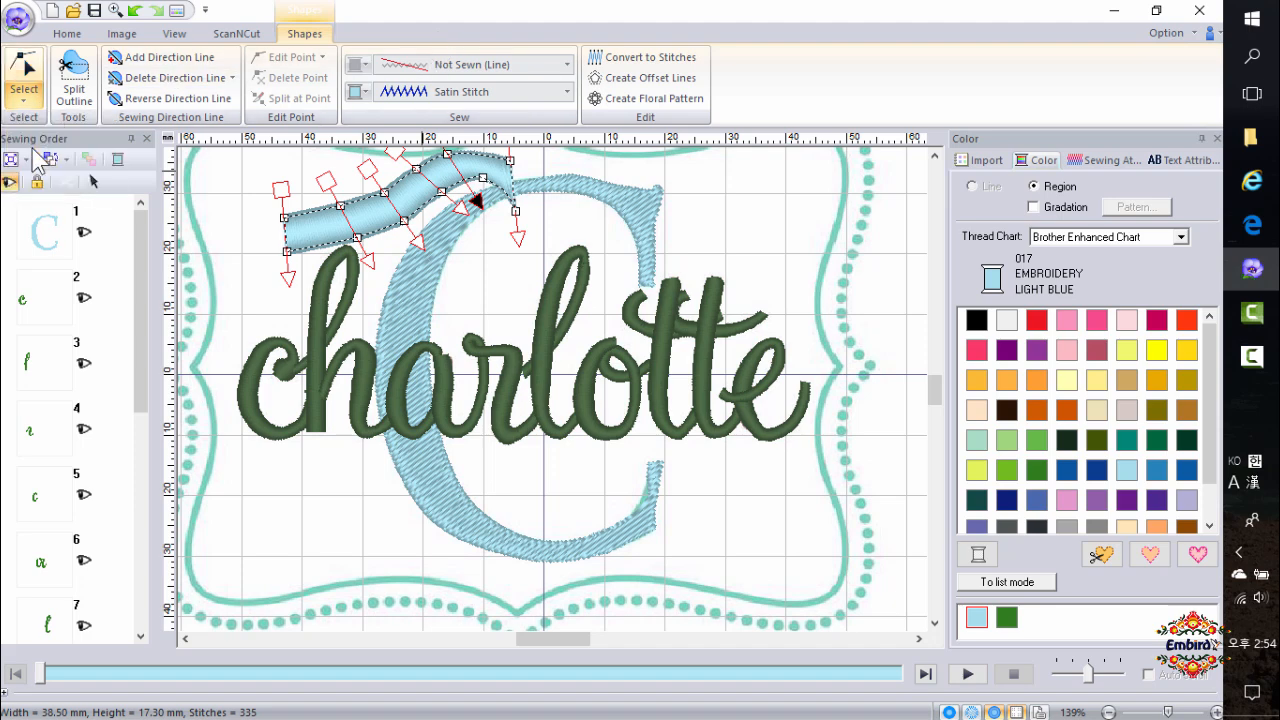
{"action": "left_click", "coordinate": [417, 176]}
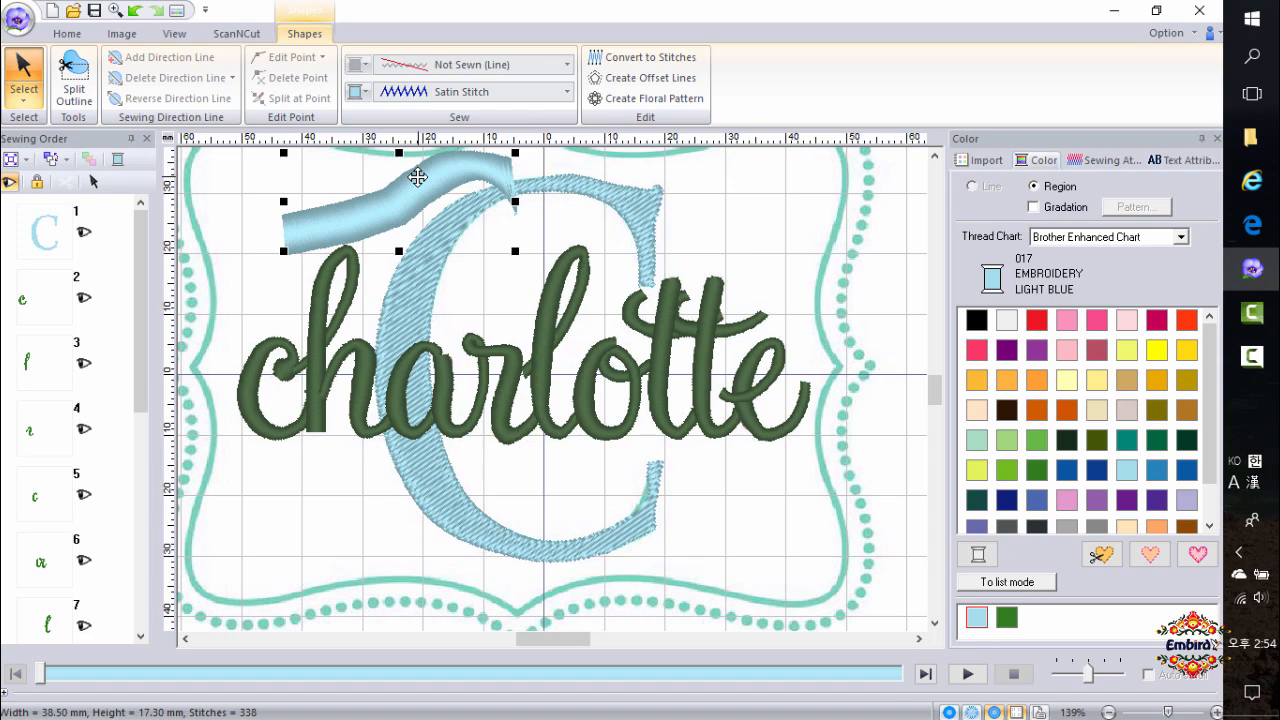
{"action": "left_click", "coordinate": [600, 270]}
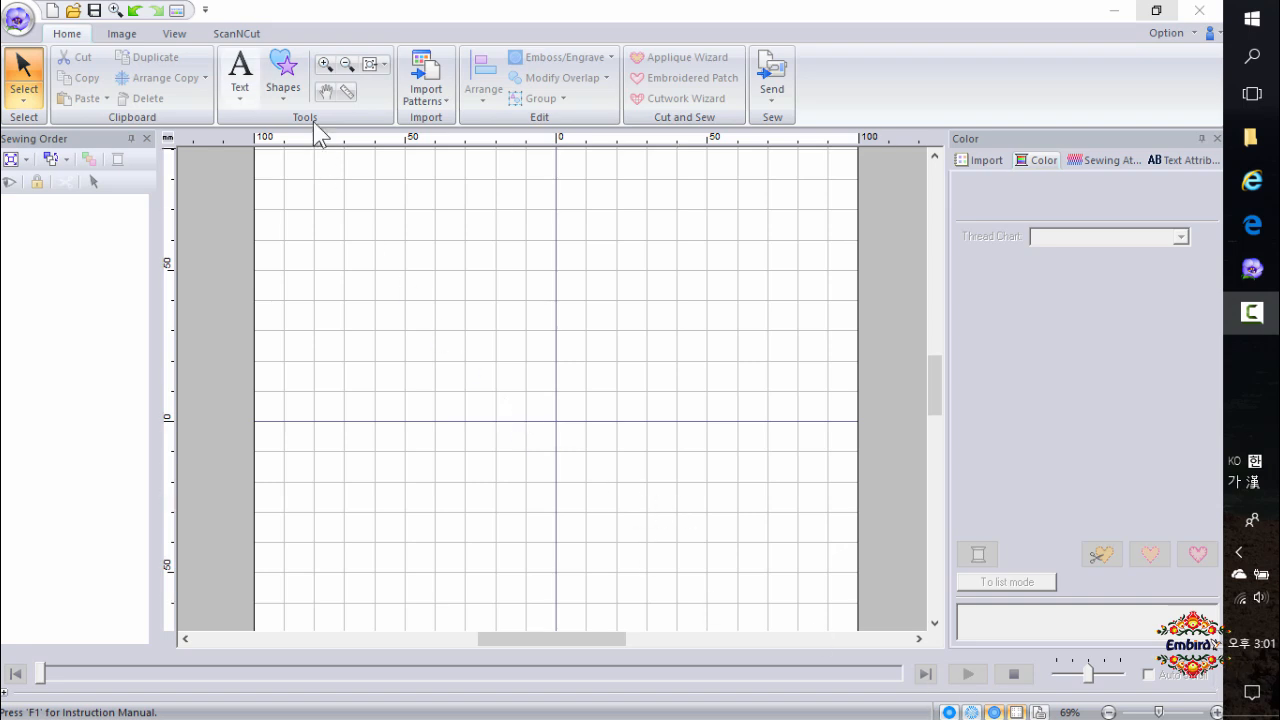
In a new blank design, draw a vertical ellipse about 13 mm wide and 42 mm tall.
{"action": "left_click", "coordinate": [288, 95]}
{"action": "left_click", "coordinate": [322, 207]}
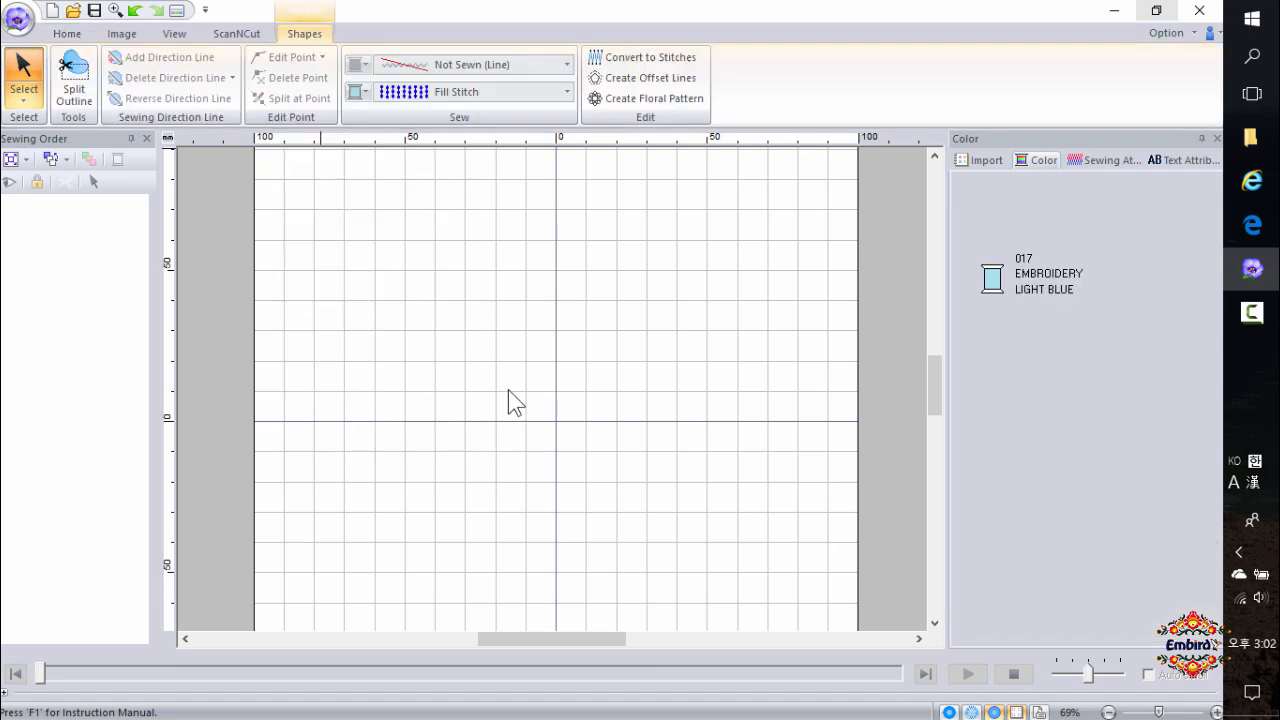
{"action": "left_click_drag", "start_coordinate": [549, 303], "coordinate": [584, 424]}
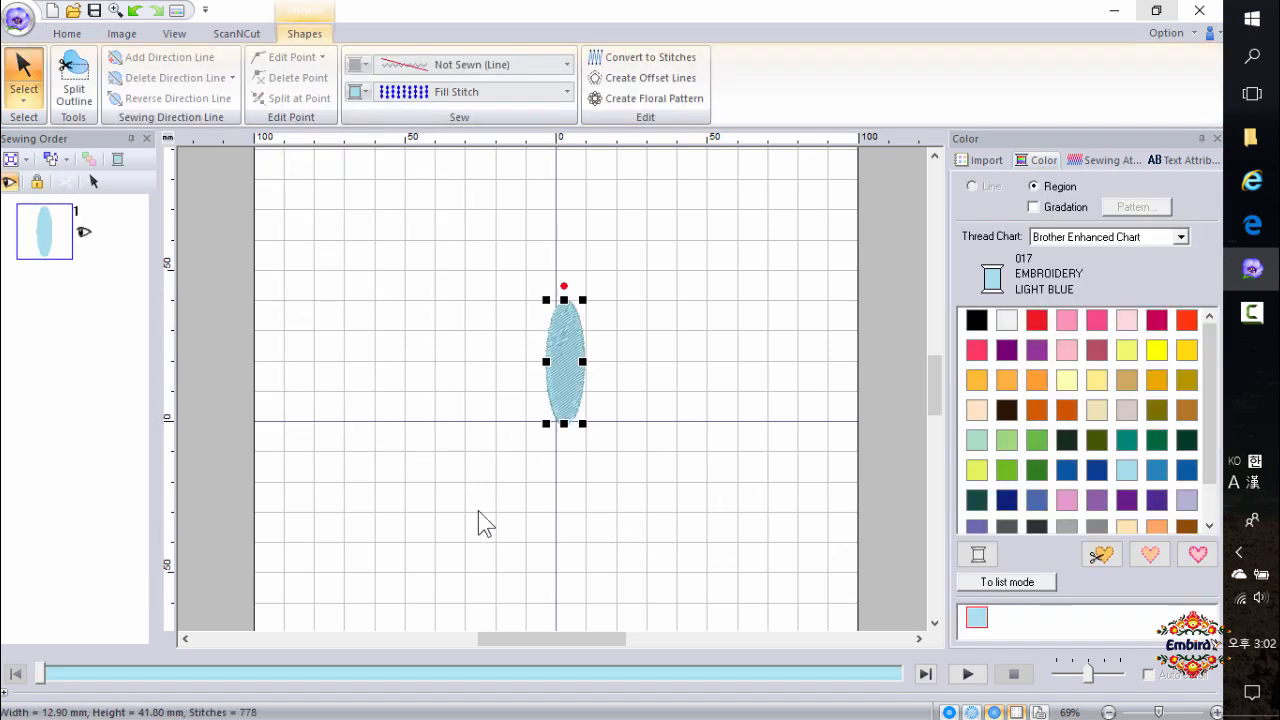
Set the ellipse's region sewing to Satin Stitch and nudge it onto the centre line.
{"action": "left_click", "coordinate": [458, 92]}
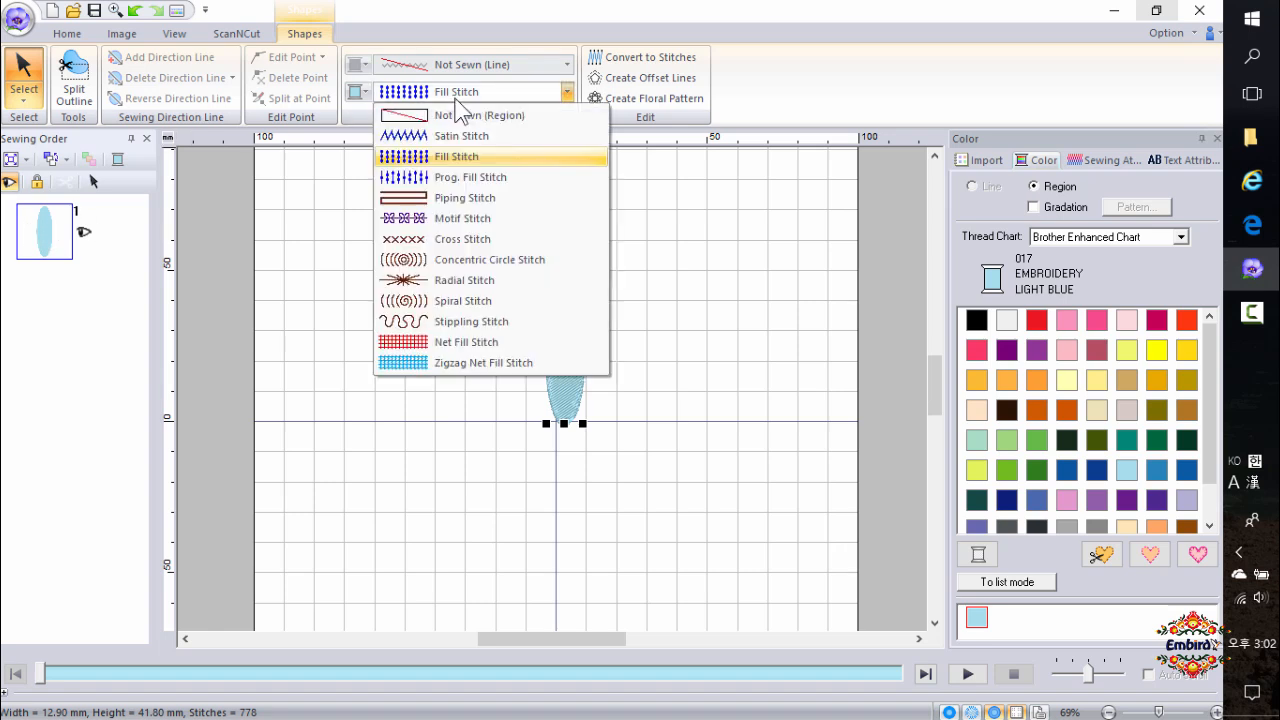
{"action": "left_click", "coordinate": [450, 133]}
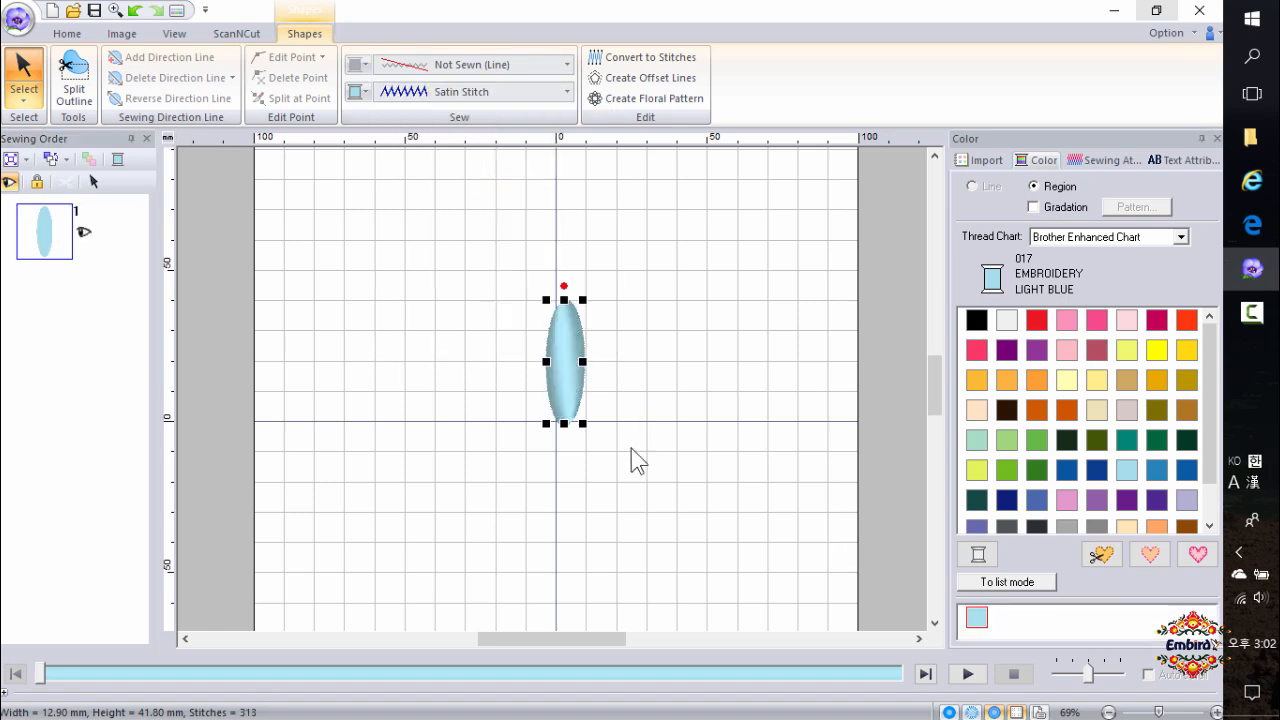
{"action": "left_click_drag", "start_coordinate": [571, 392], "coordinate": [565, 392]}
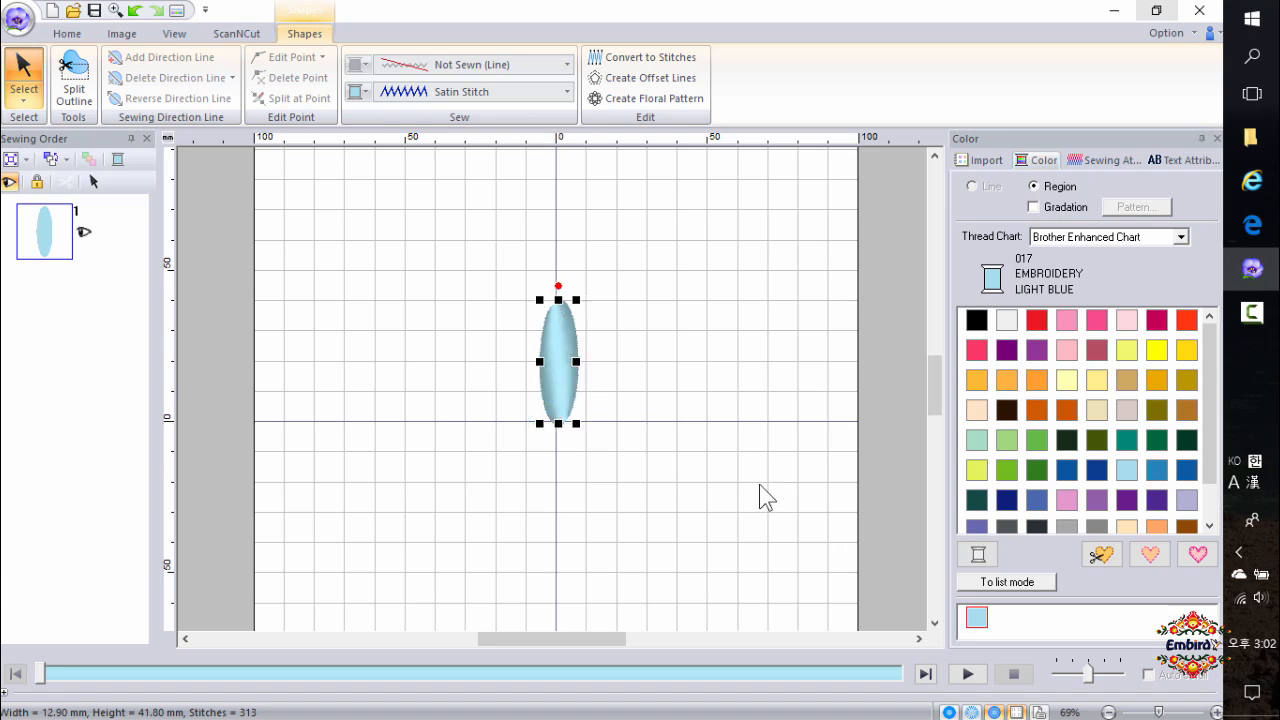
Start a Curved Block manual punch at the ellipse's top tip and place paired points down both sides.
{"action": "scroll", "coordinate": [629, 429], "scroll_direction": "up", "scroll_amount": 2}
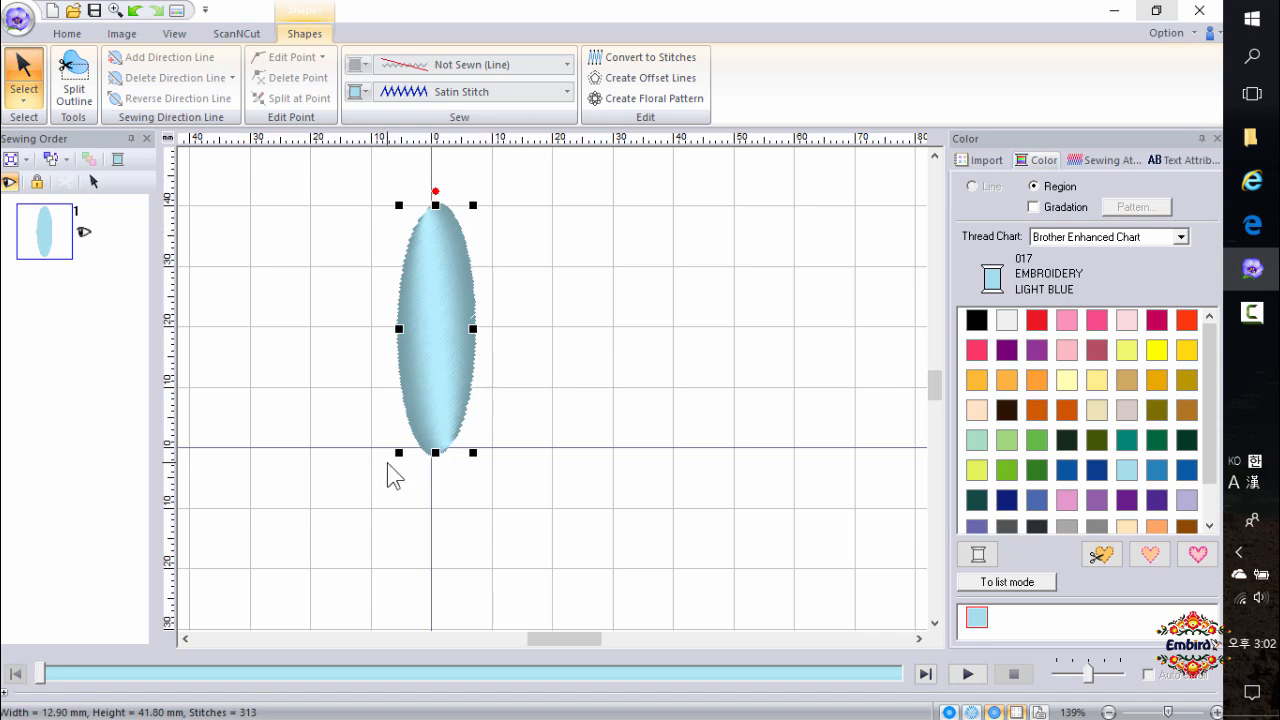
{"action": "left_click", "coordinate": [66, 36]}
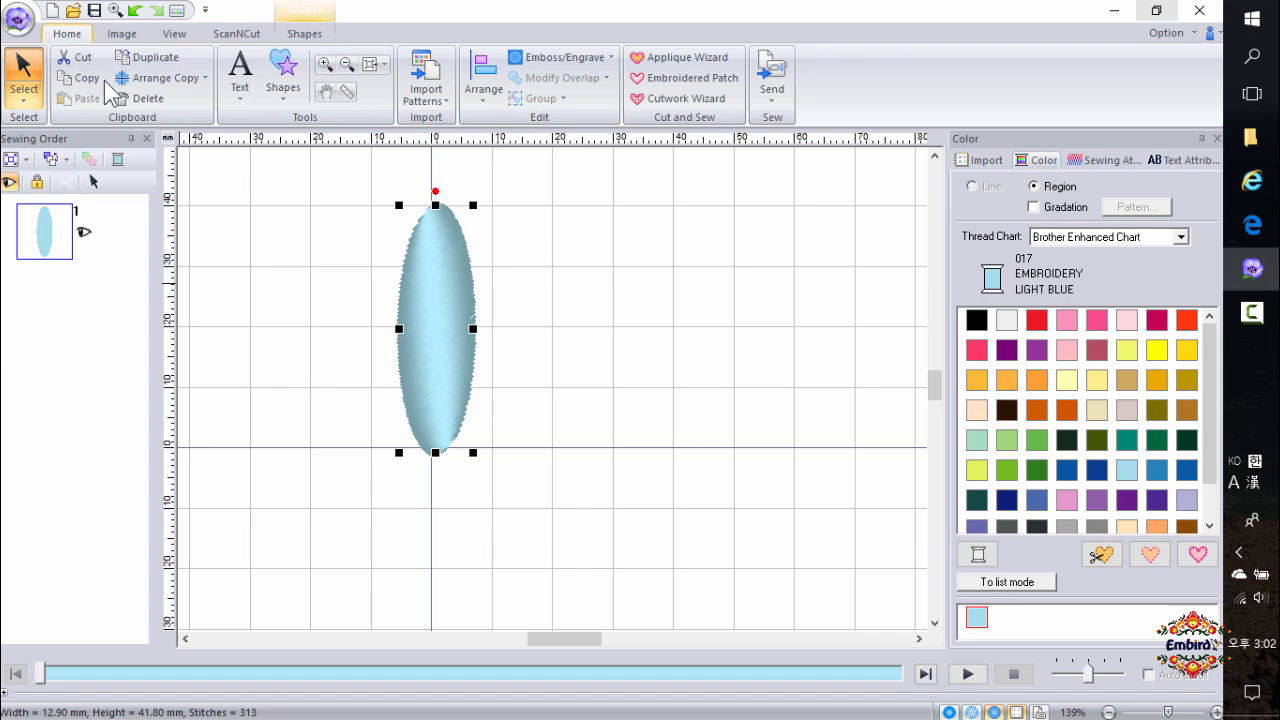
{"action": "left_click", "coordinate": [280, 90]}
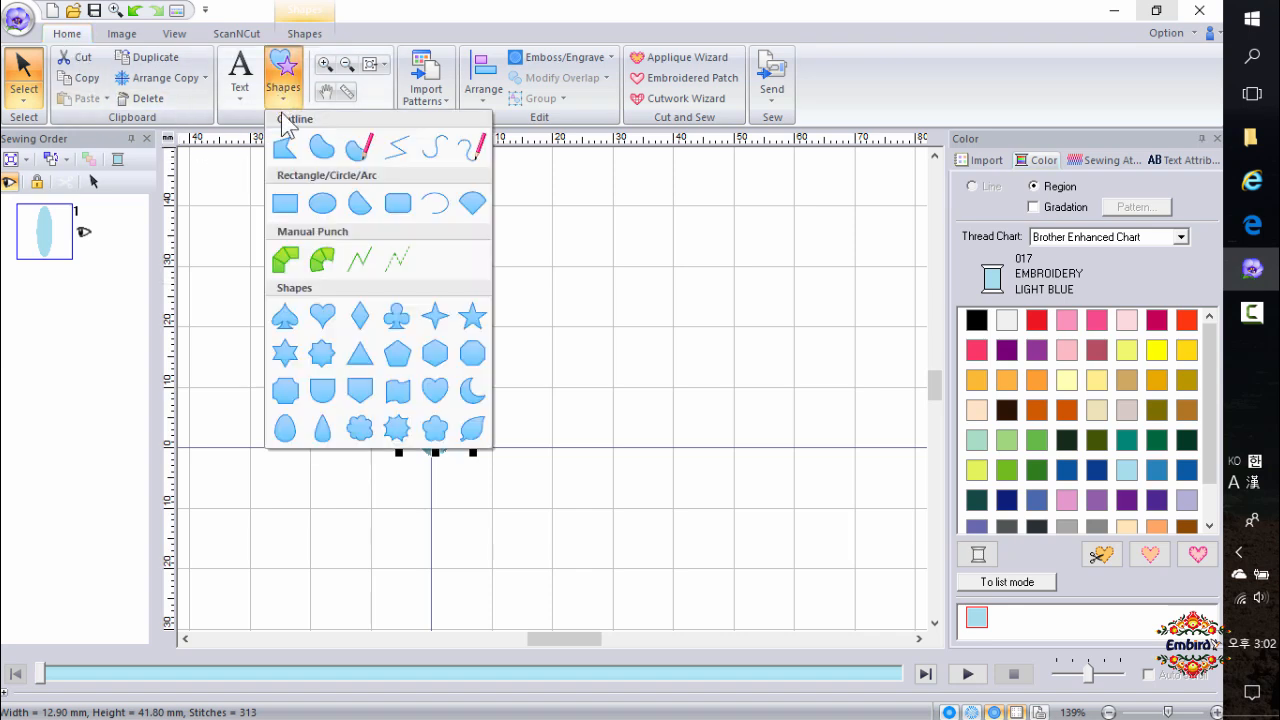
{"action": "left_click", "coordinate": [318, 262]}
{"action": "scroll", "coordinate": [443, 231], "scroll_direction": "up", "scroll_amount": 1}
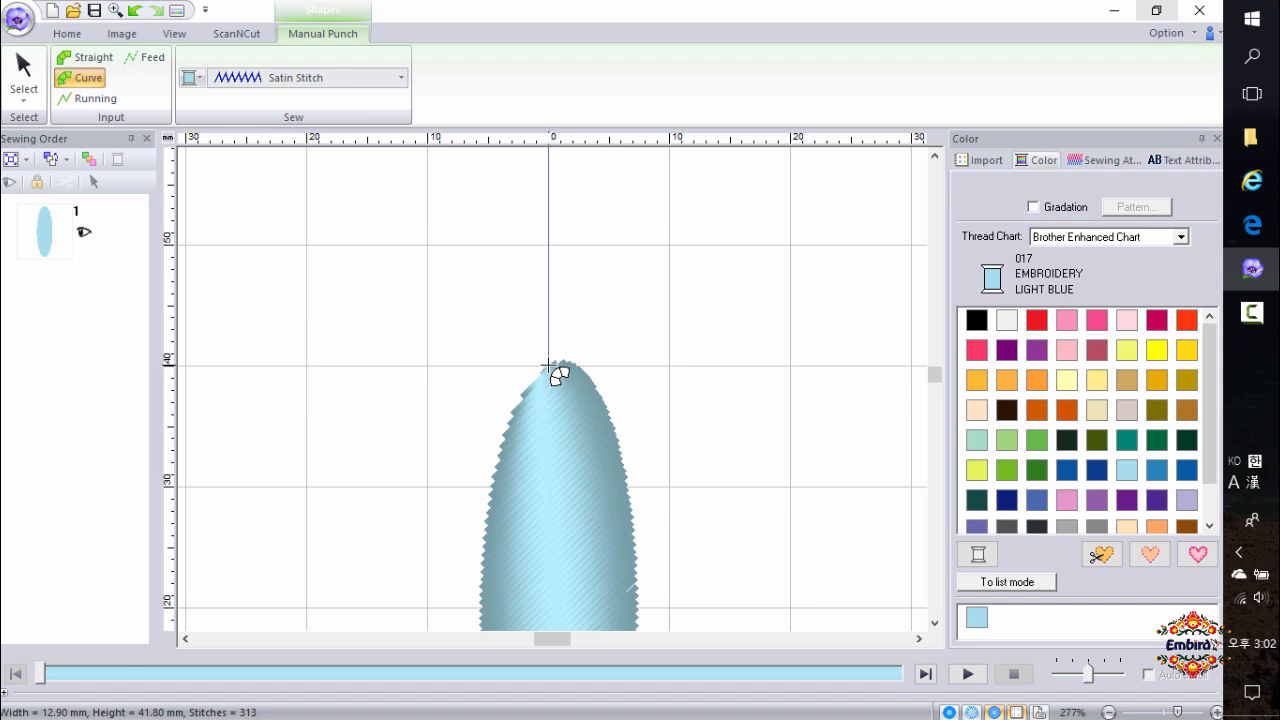
{"action": "left_click", "coordinate": [548, 366]}
{"action": "left_click", "coordinate": [571, 364]}
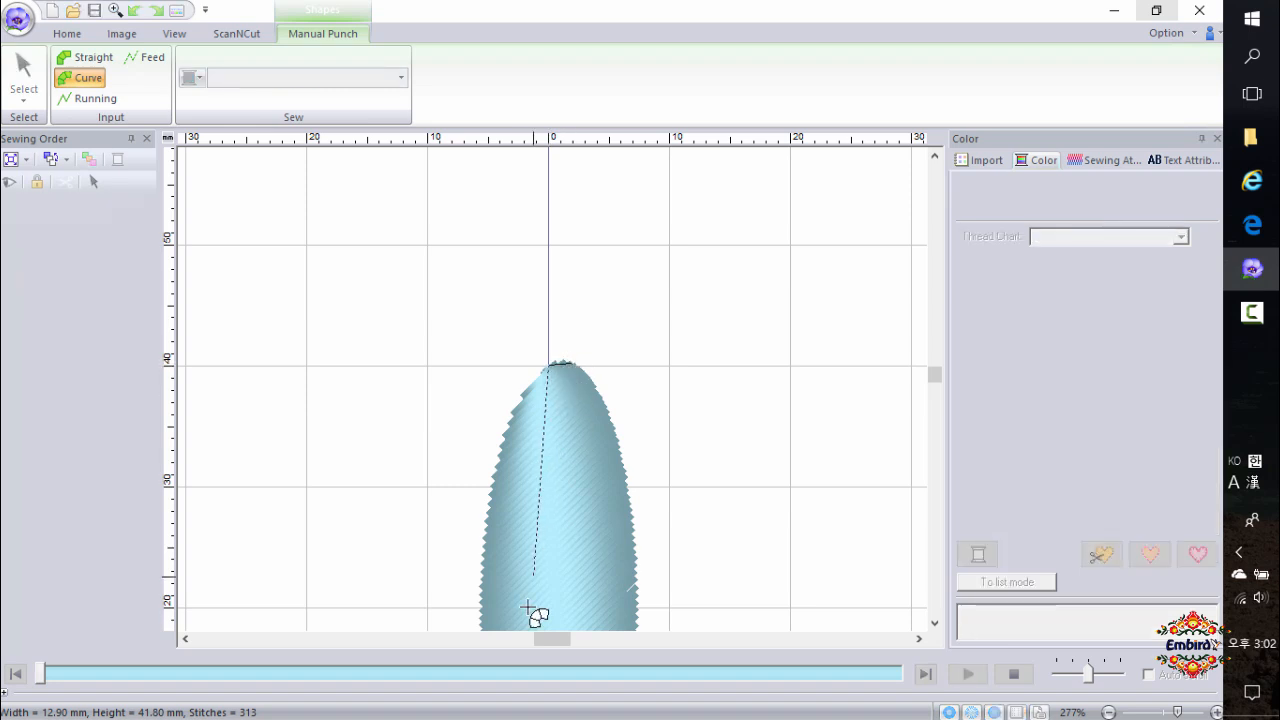
{"action": "scroll", "coordinate": [522, 555], "scroll_direction": "down", "scroll_amount": 1}
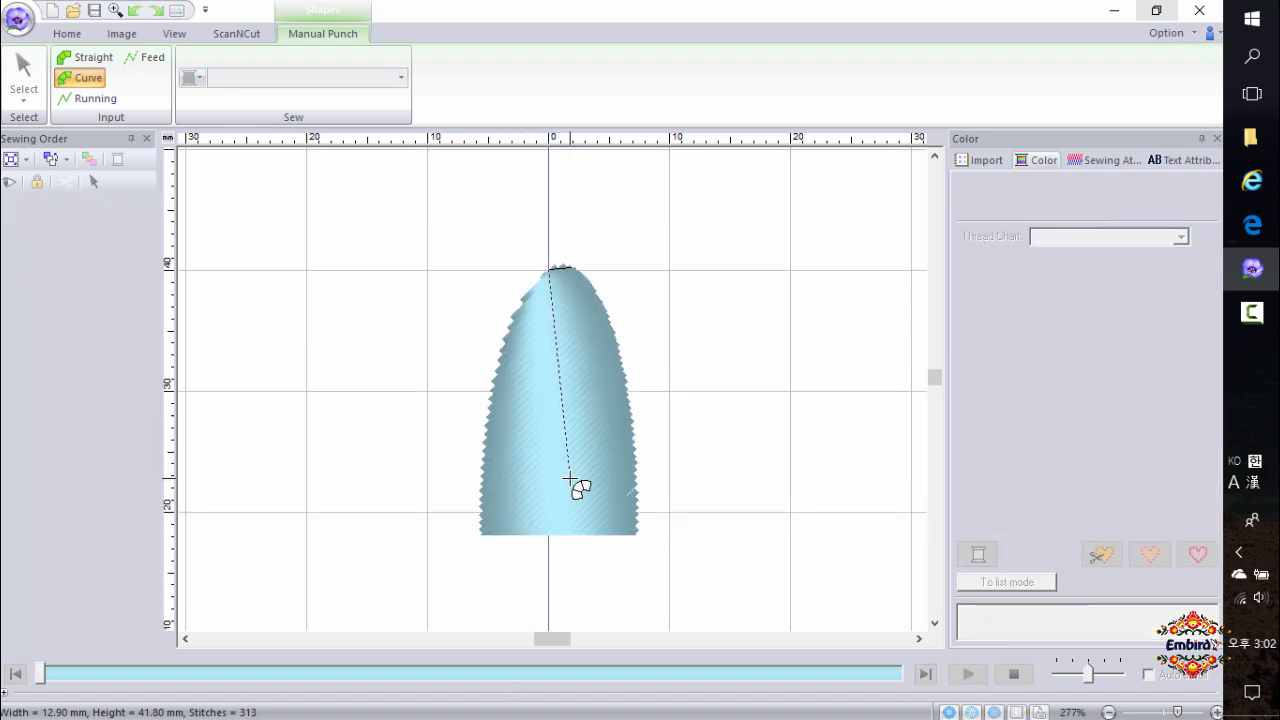
{"action": "left_click", "coordinate": [488, 420]}
{"action": "left_click", "coordinate": [630, 424]}
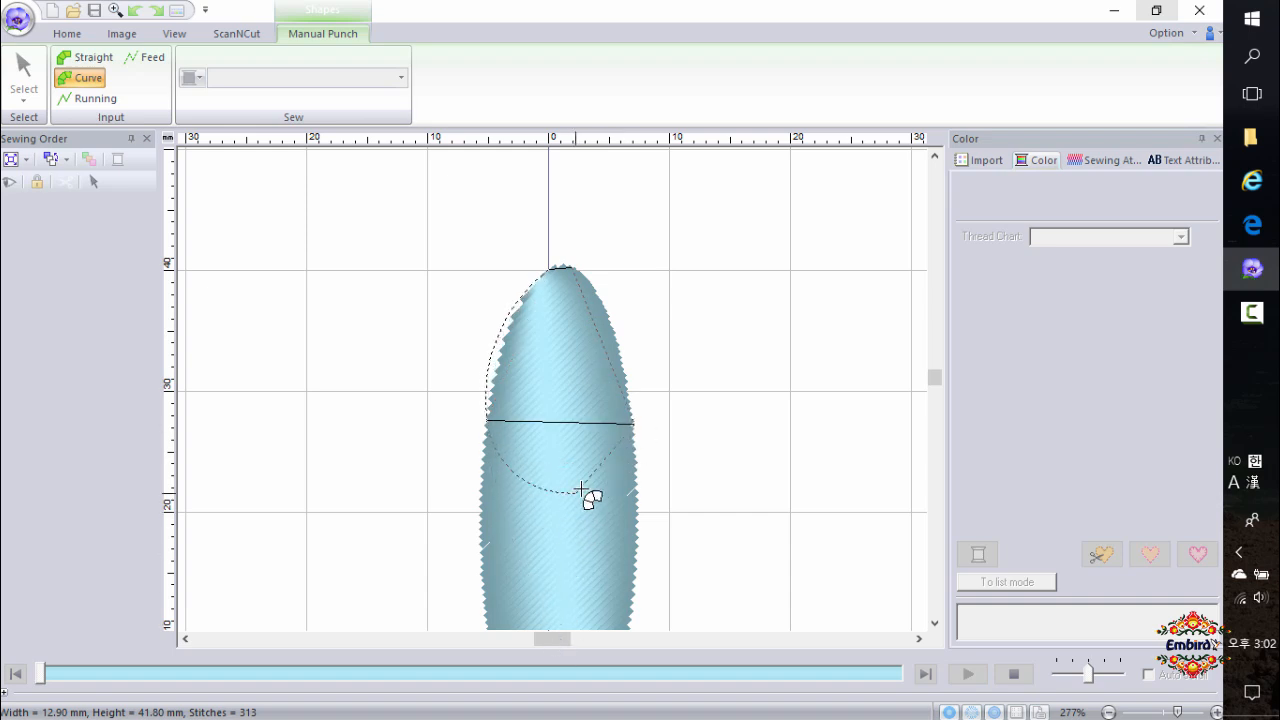
Continue the curved block's paired points to the ellipse's bottom tip and finish the shape.
{"action": "scroll", "coordinate": [540, 530], "scroll_direction": "down", "scroll_amount": 1}
{"action": "scroll", "coordinate": [515, 540], "scroll_direction": "down", "scroll_amount": 1}
{"action": "left_click", "coordinate": [491, 452]}
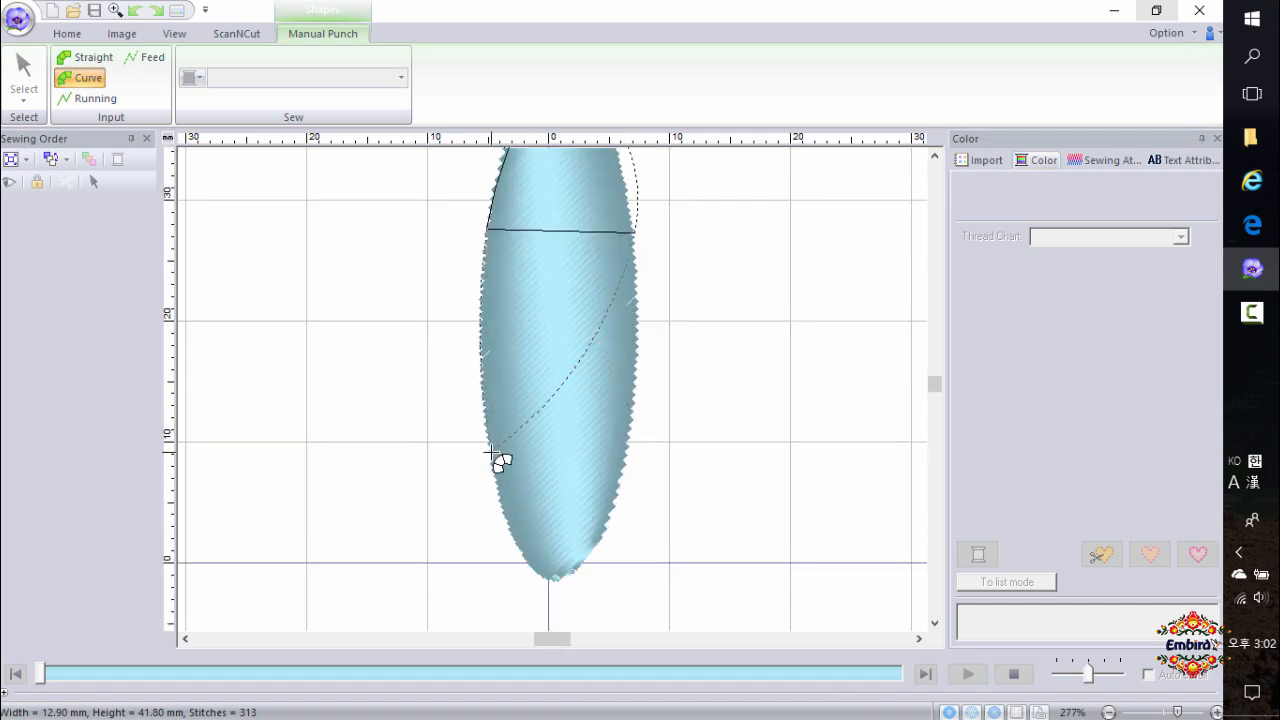
{"action": "left_click", "coordinate": [625, 455]}
{"action": "left_click", "coordinate": [551, 582]}
{"action": "left_click", "coordinate": [567, 581]}
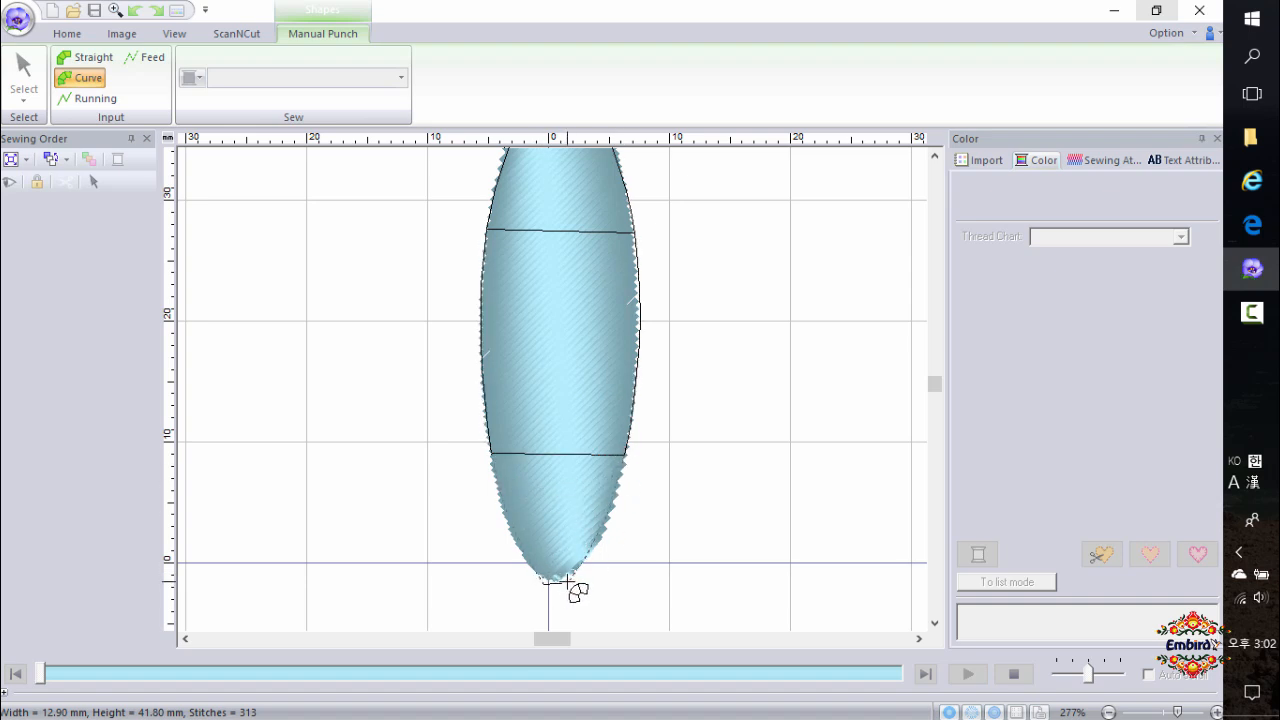
{"action": "key", "text": "Return"}
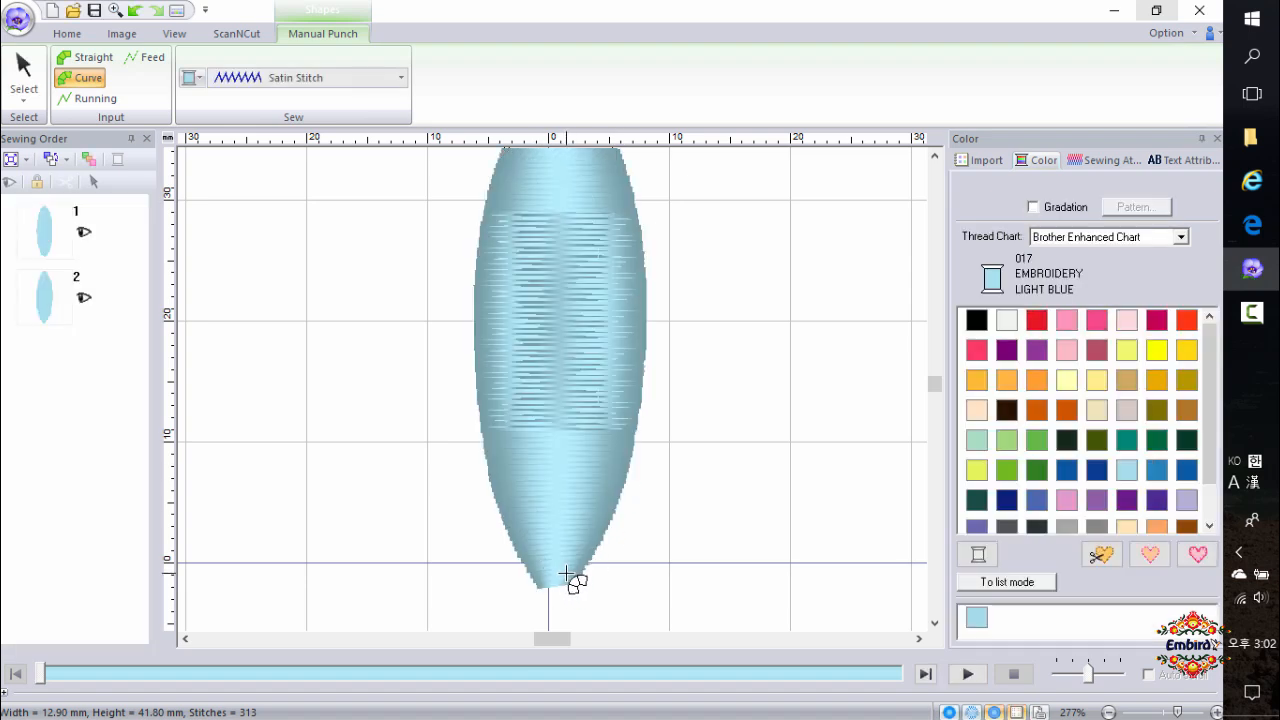
Delete the original ellipse outline shape, keeping only the curved manual punch block.
{"action": "left_click", "coordinate": [50, 238]}
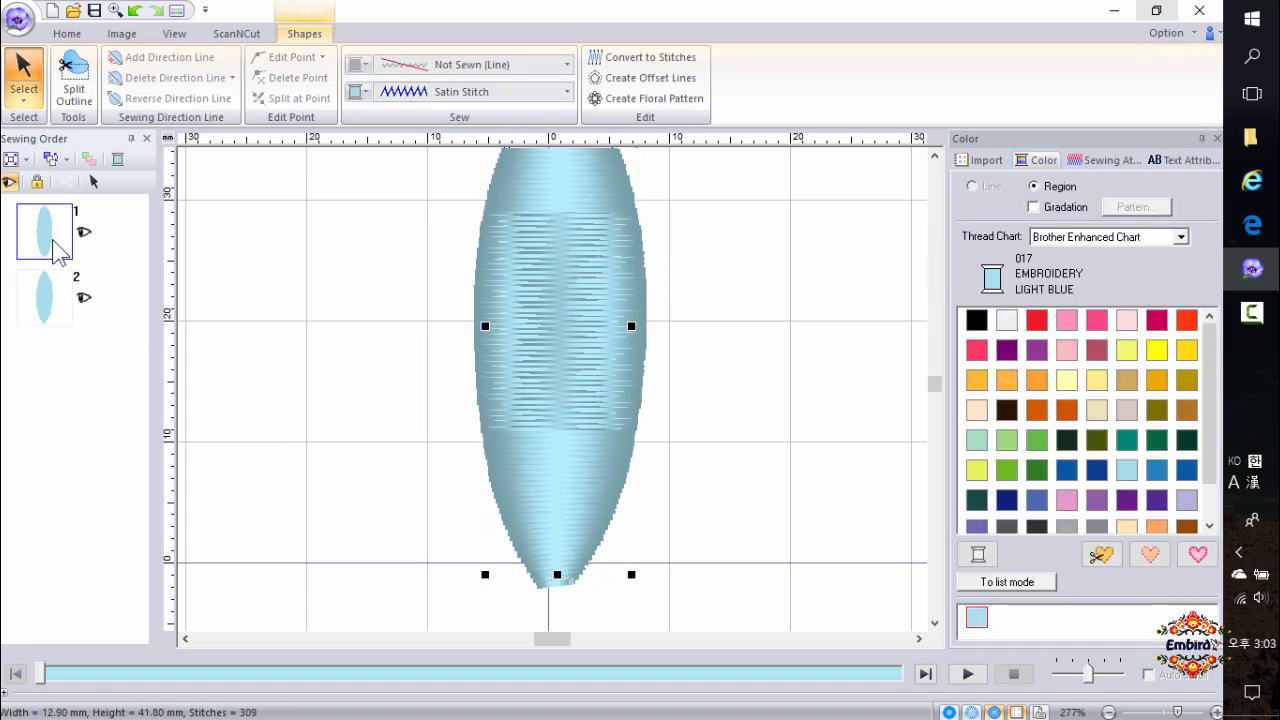
{"action": "right_click", "coordinate": [562, 346]}
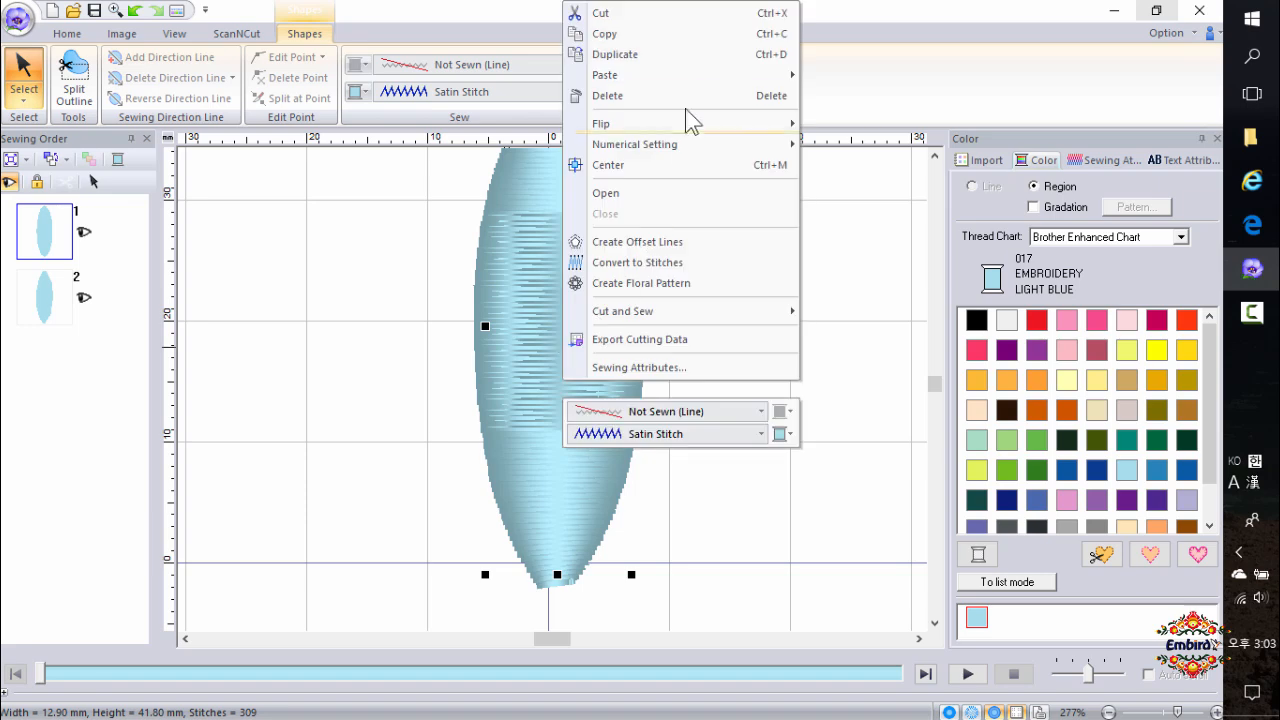
{"action": "left_click", "coordinate": [686, 97]}
Resize the curved block to about 10 mm wide by 31 mm tall and move it onto the centre line above the origin.
{"action": "left_click", "coordinate": [54, 238]}
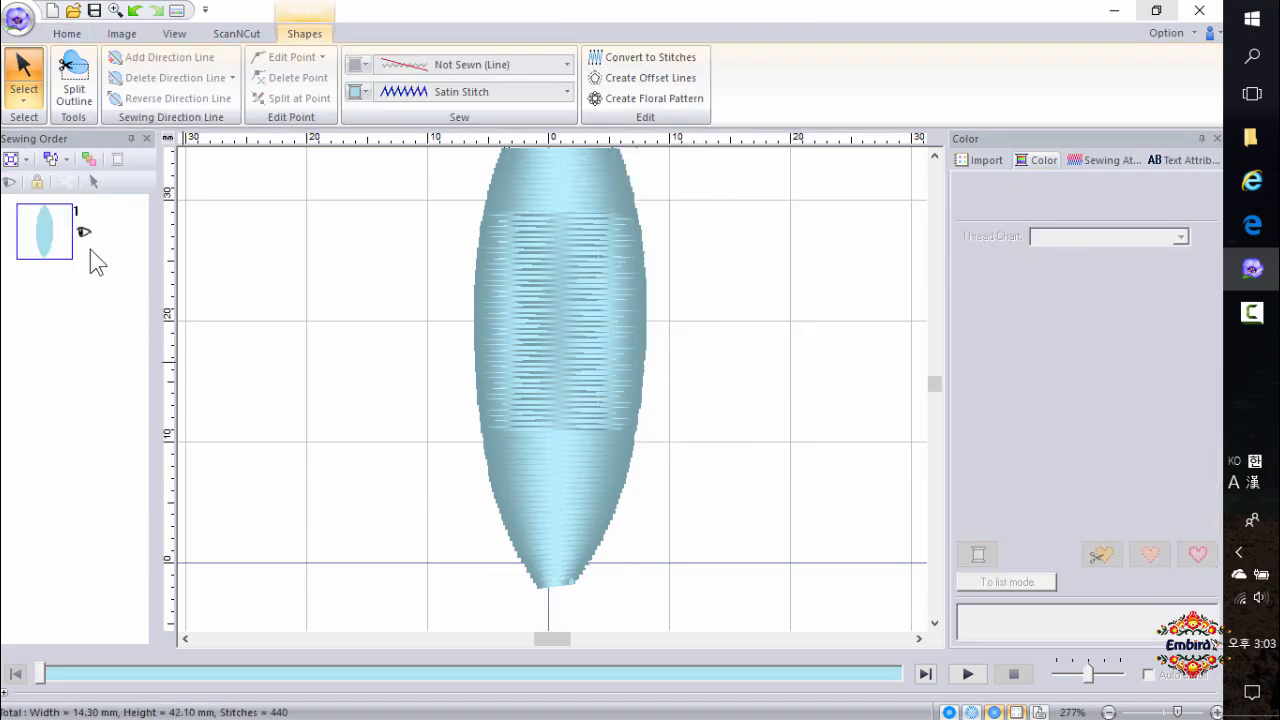
{"action": "scroll", "coordinate": [595, 378], "scroll_direction": "down", "scroll_amount": 1}
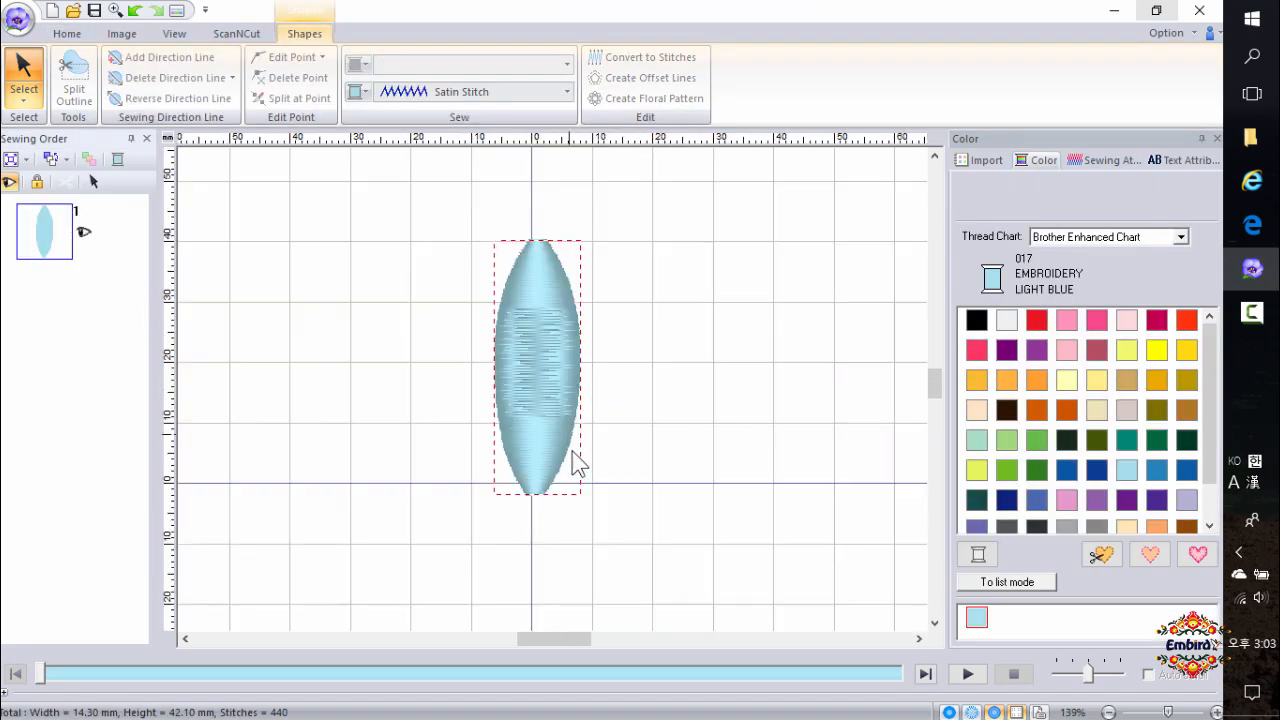
{"action": "left_click", "coordinate": [44, 232]}
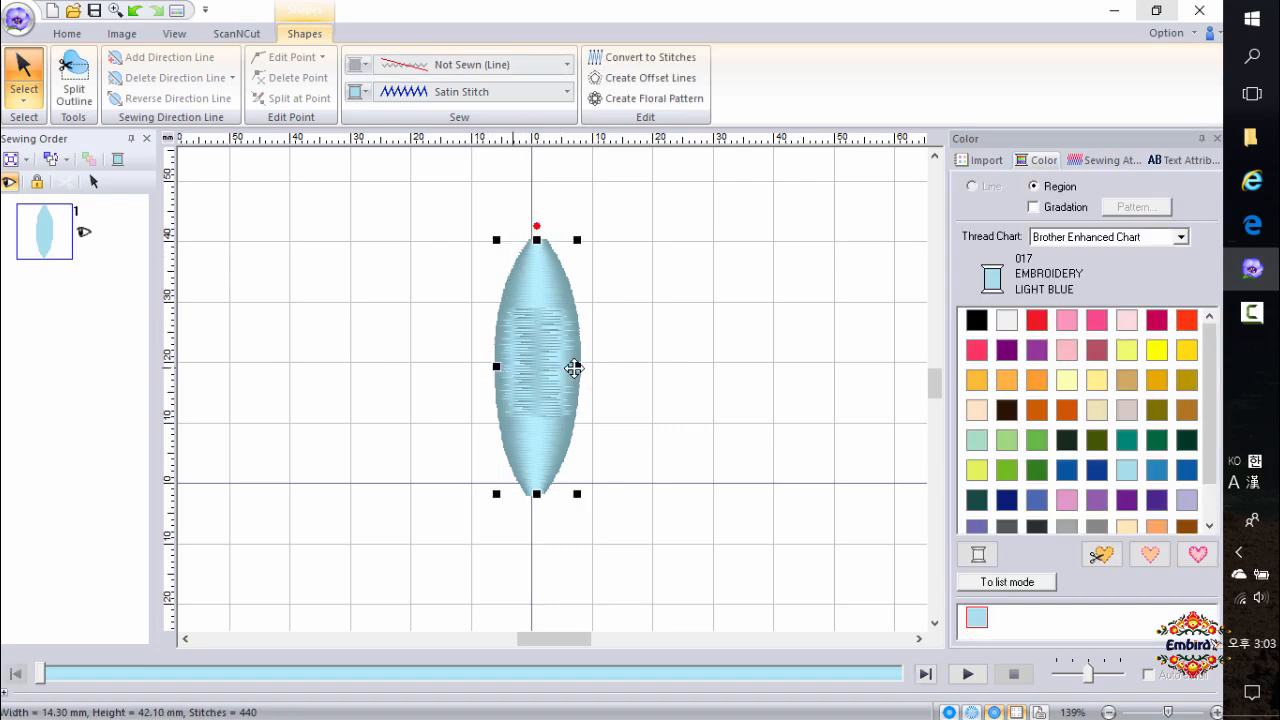
{"action": "left_click_drag", "start_coordinate": [498, 241], "coordinate": [517, 302]}
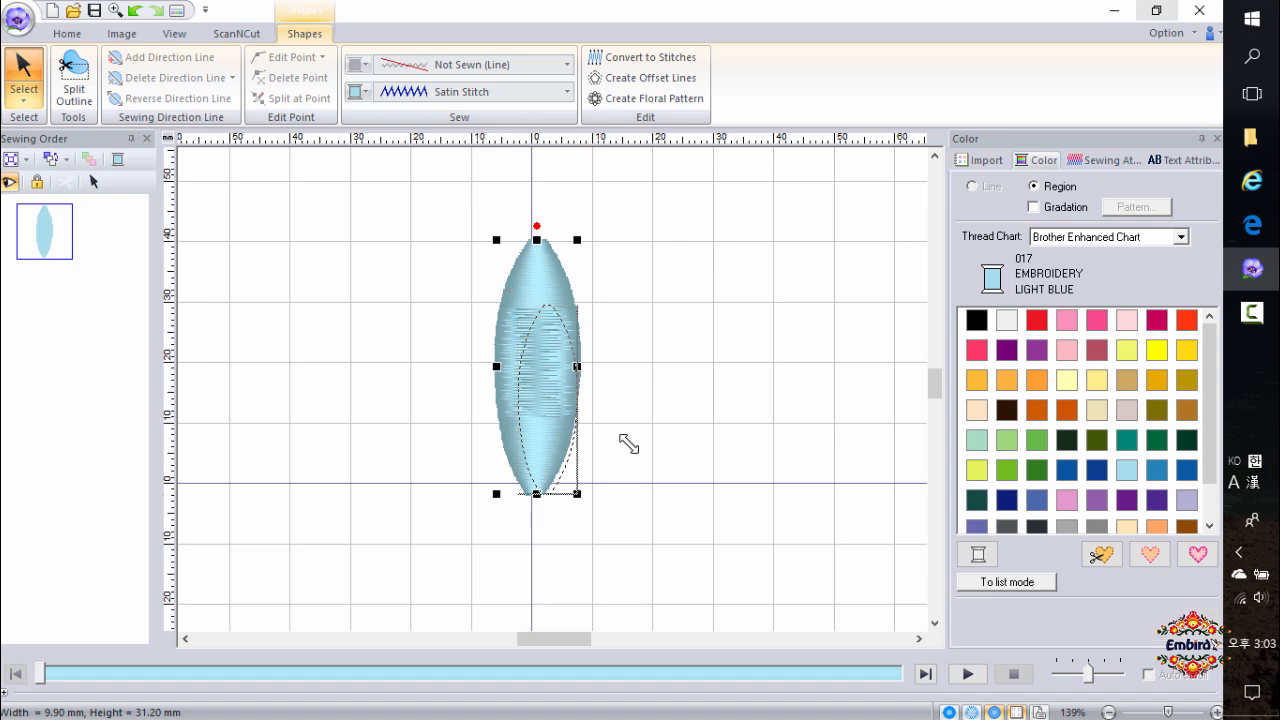
{"action": "left_click_drag", "start_coordinate": [578, 399], "coordinate": [533, 424]}
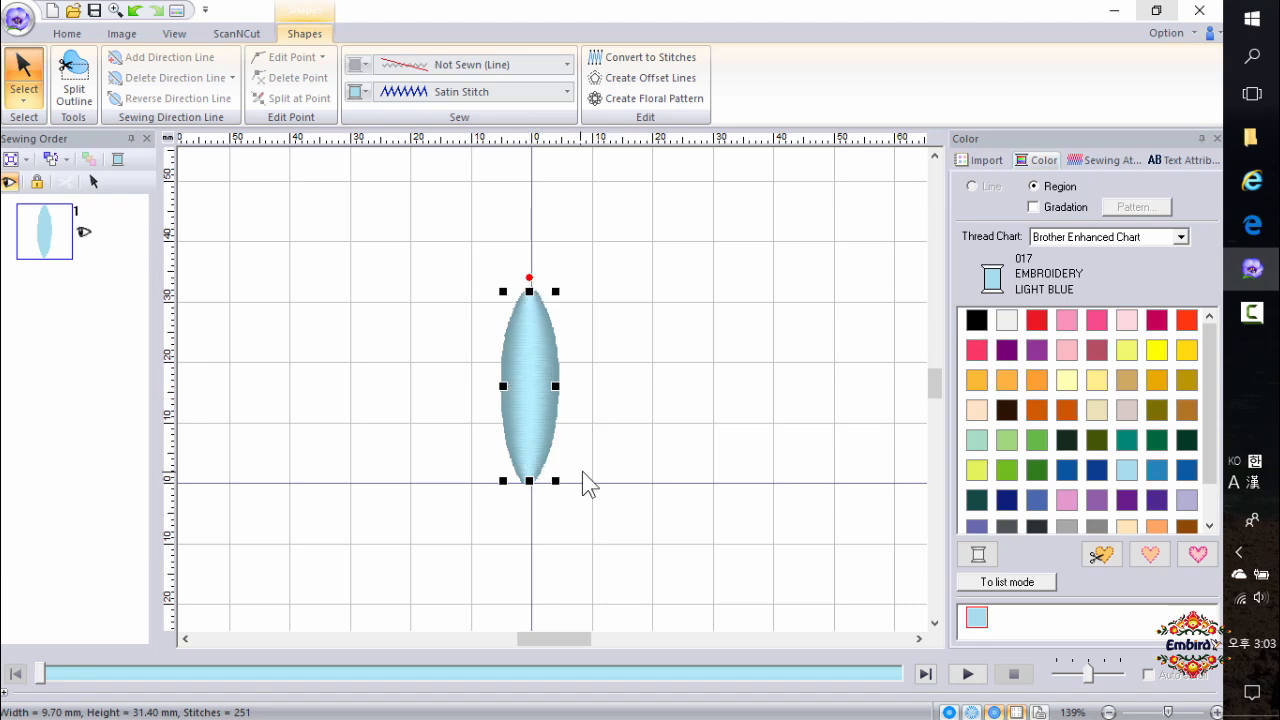
Duplicate the block, shift the copy sideways and back, then delete the copy.
{"action": "left_click", "coordinate": [634, 494]}
{"action": "left_click", "coordinate": [532, 423]}
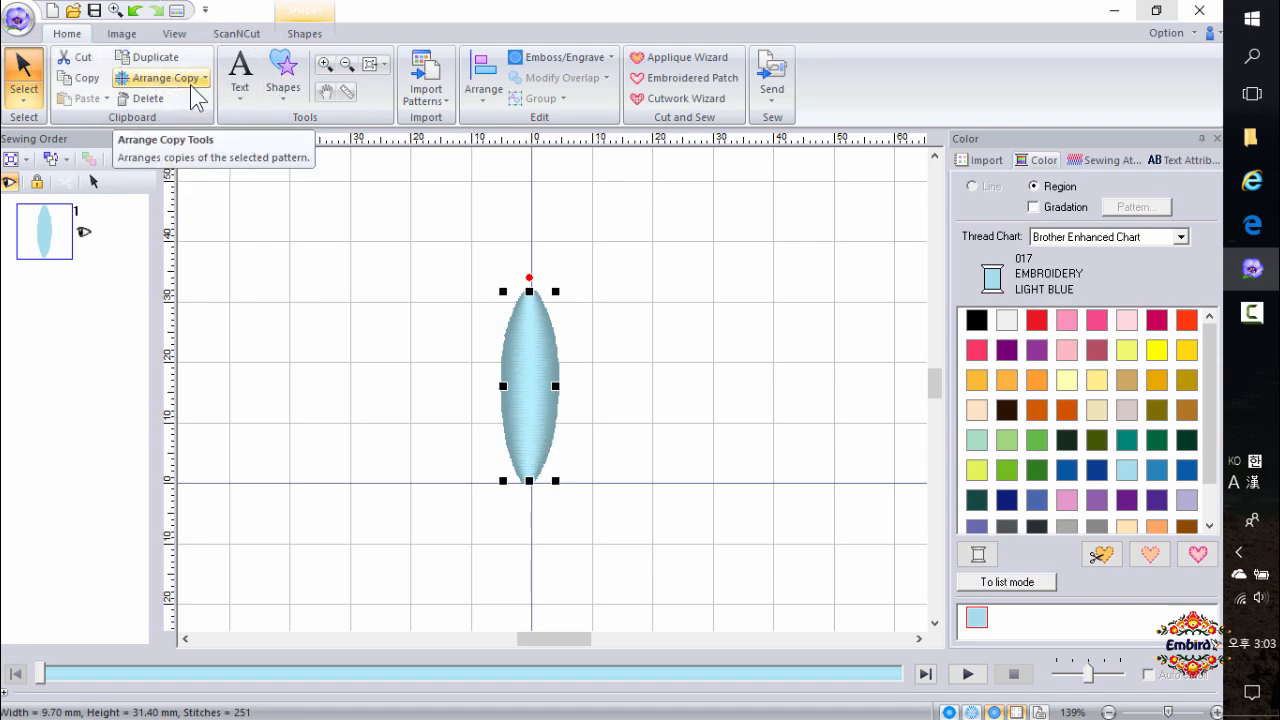
{"action": "left_click", "coordinate": [175, 65]}
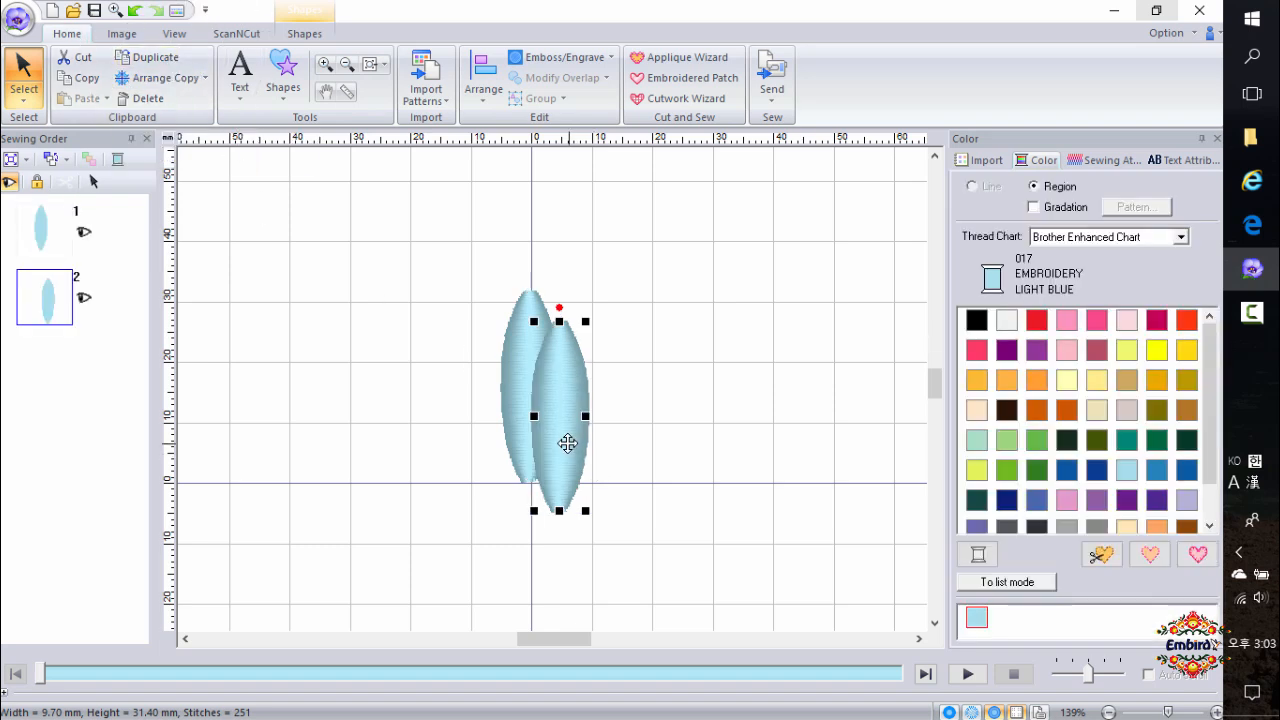
{"action": "left_click_drag", "start_coordinate": [569, 443], "coordinate": [663, 431]}
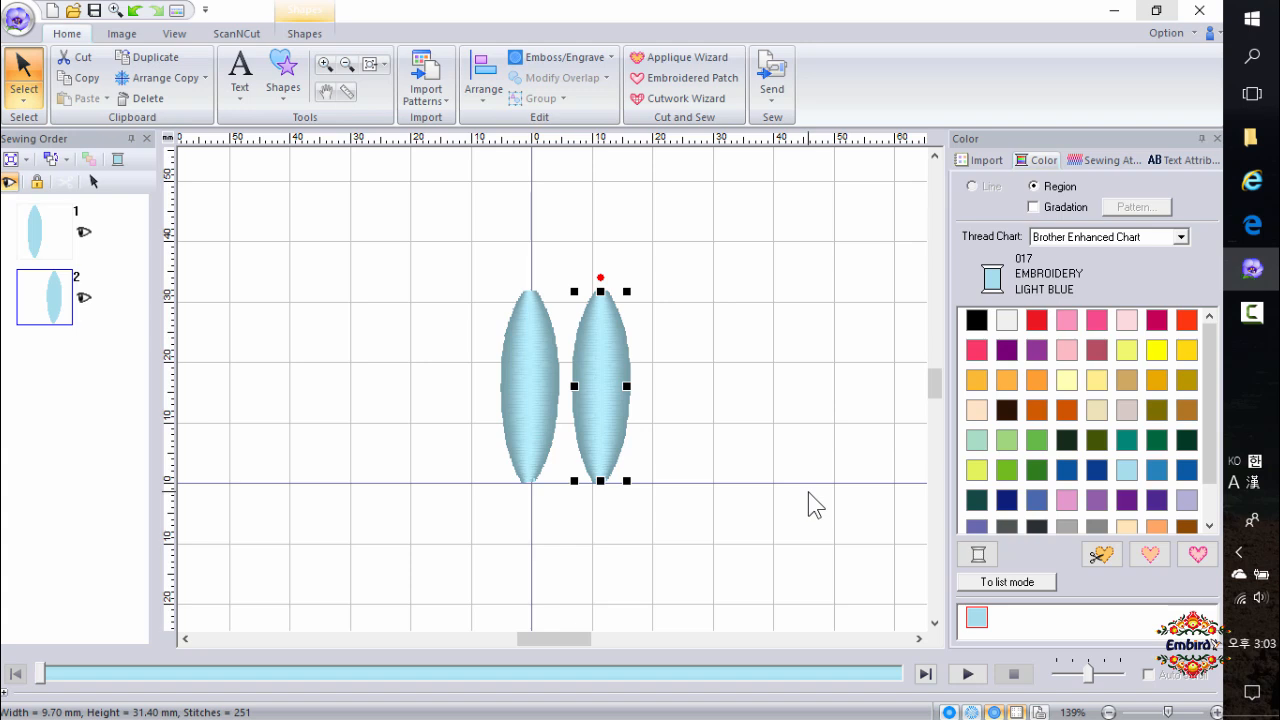
{"action": "left_click_drag", "start_coordinate": [605, 398], "coordinate": [572, 434]}
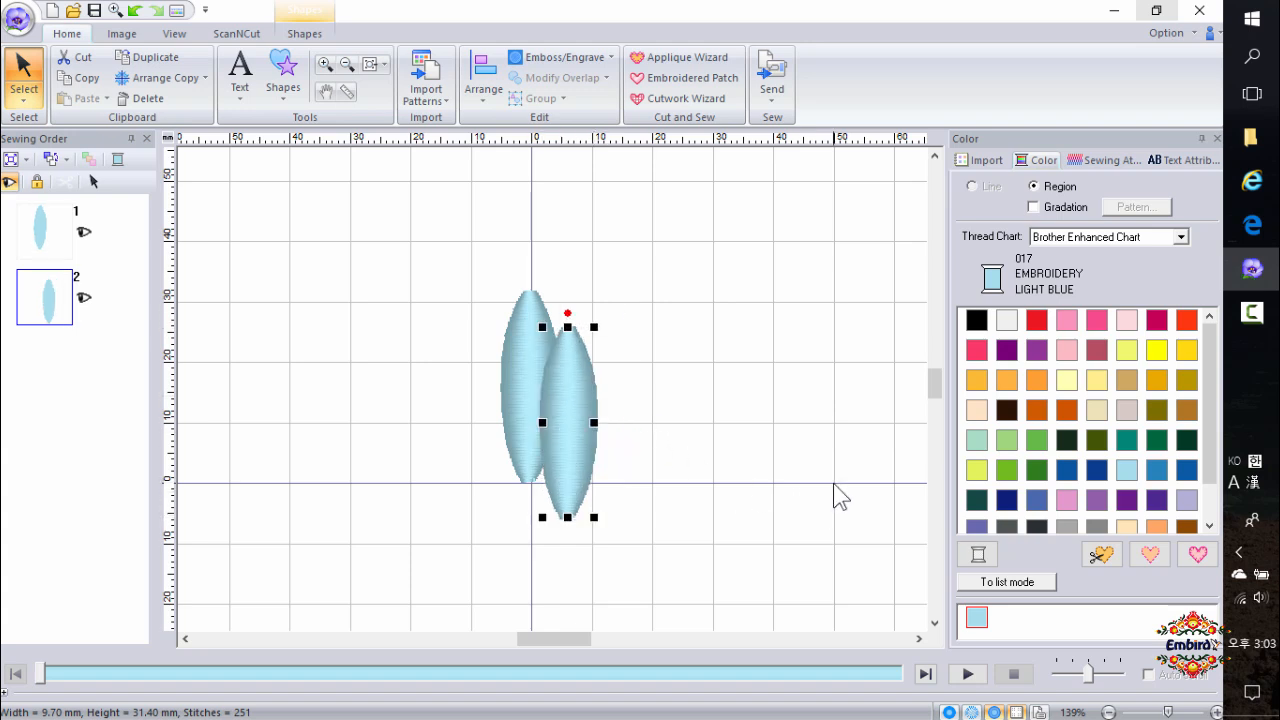
{"action": "key", "text": "Delete"}
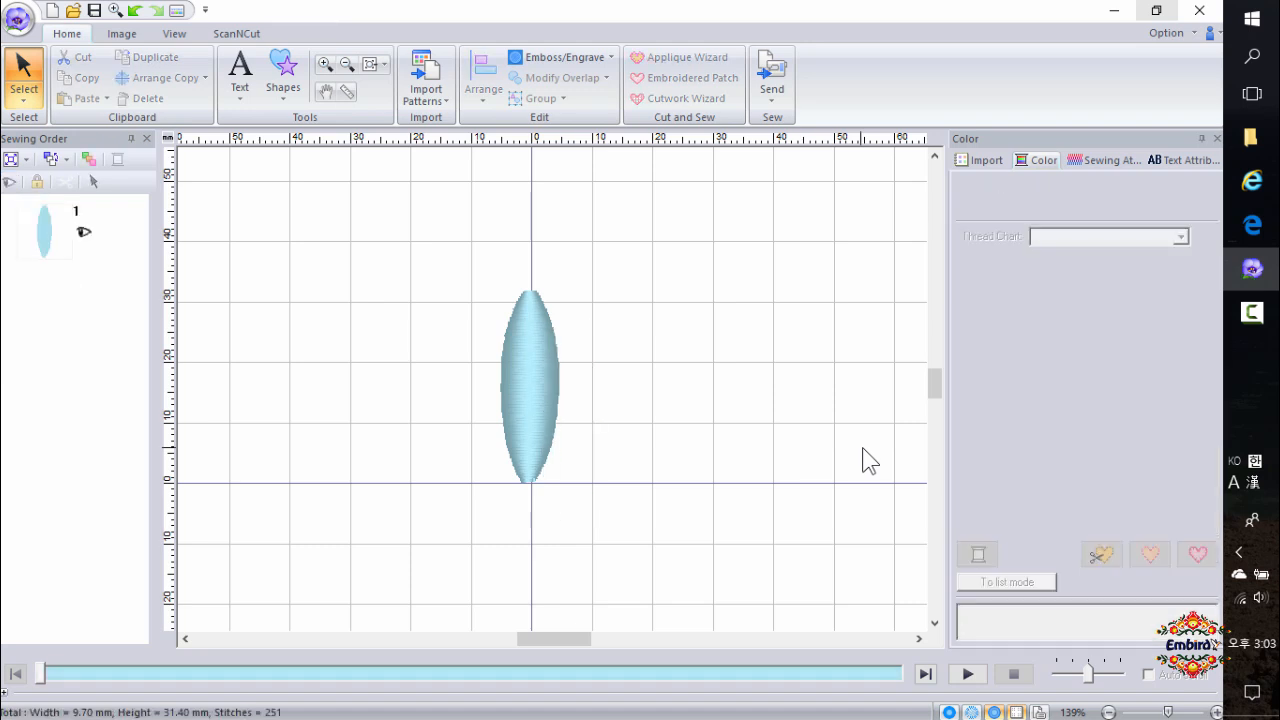
Paste a copy of the block over it and delete that copy.
{"action": "left_click", "coordinate": [538, 409]}
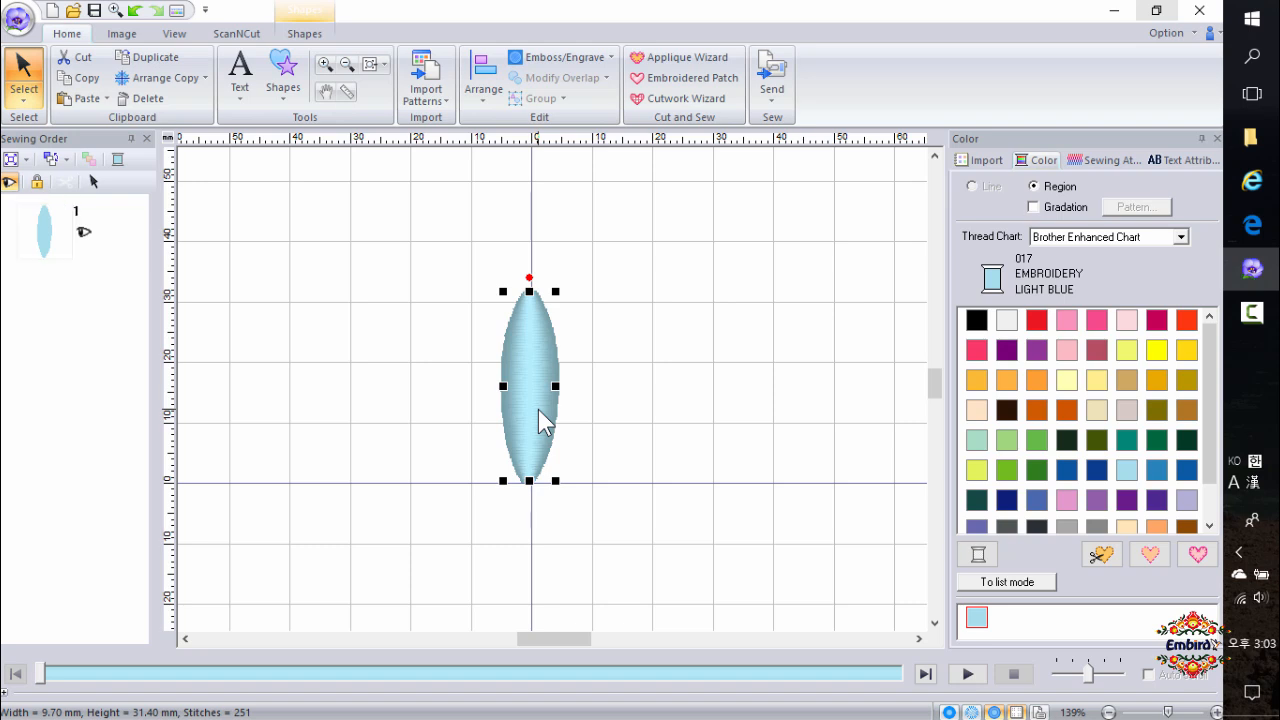
{"action": "key", "text": "ctrl+v"}
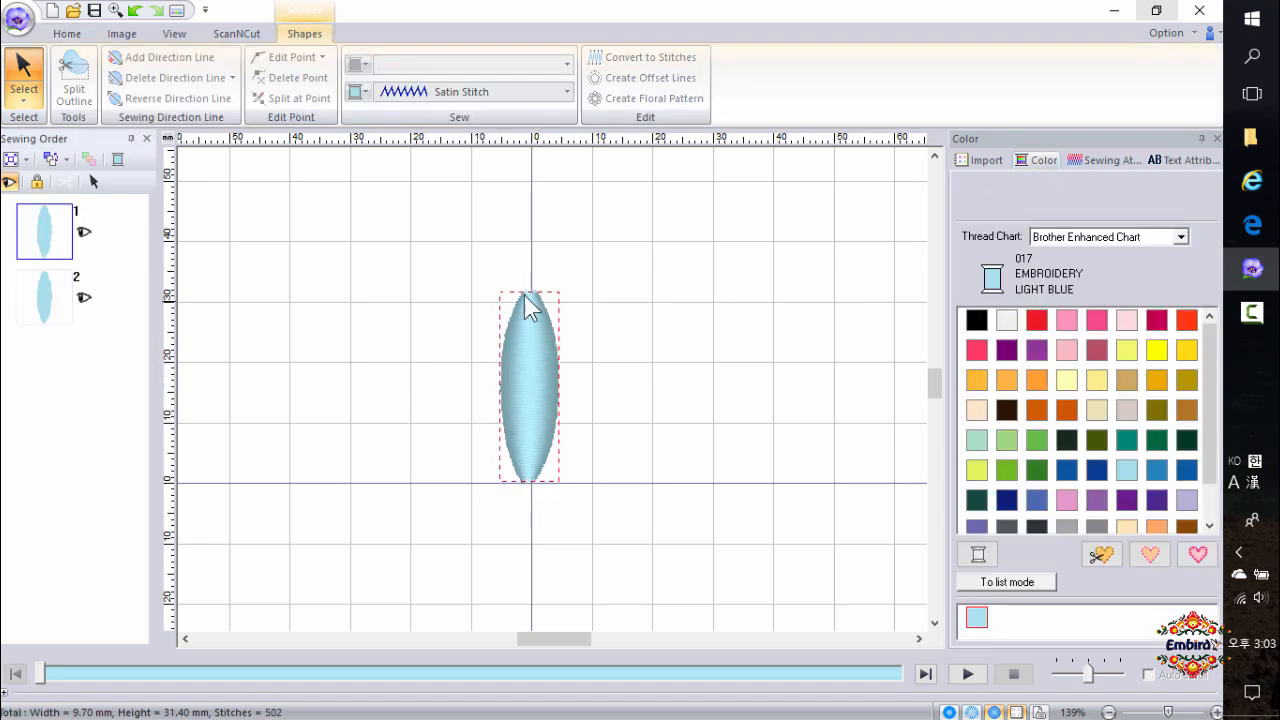
{"action": "left_click", "coordinate": [45, 300]}
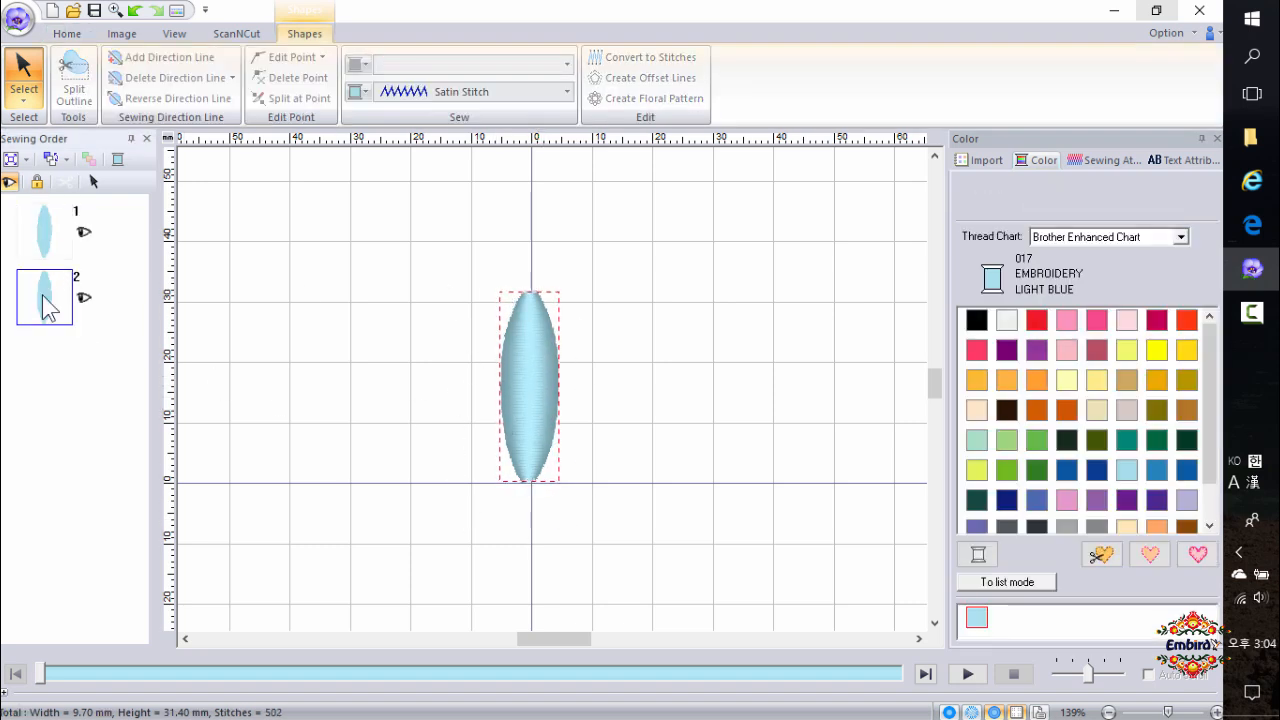
{"action": "left_click", "coordinate": [517, 399]}
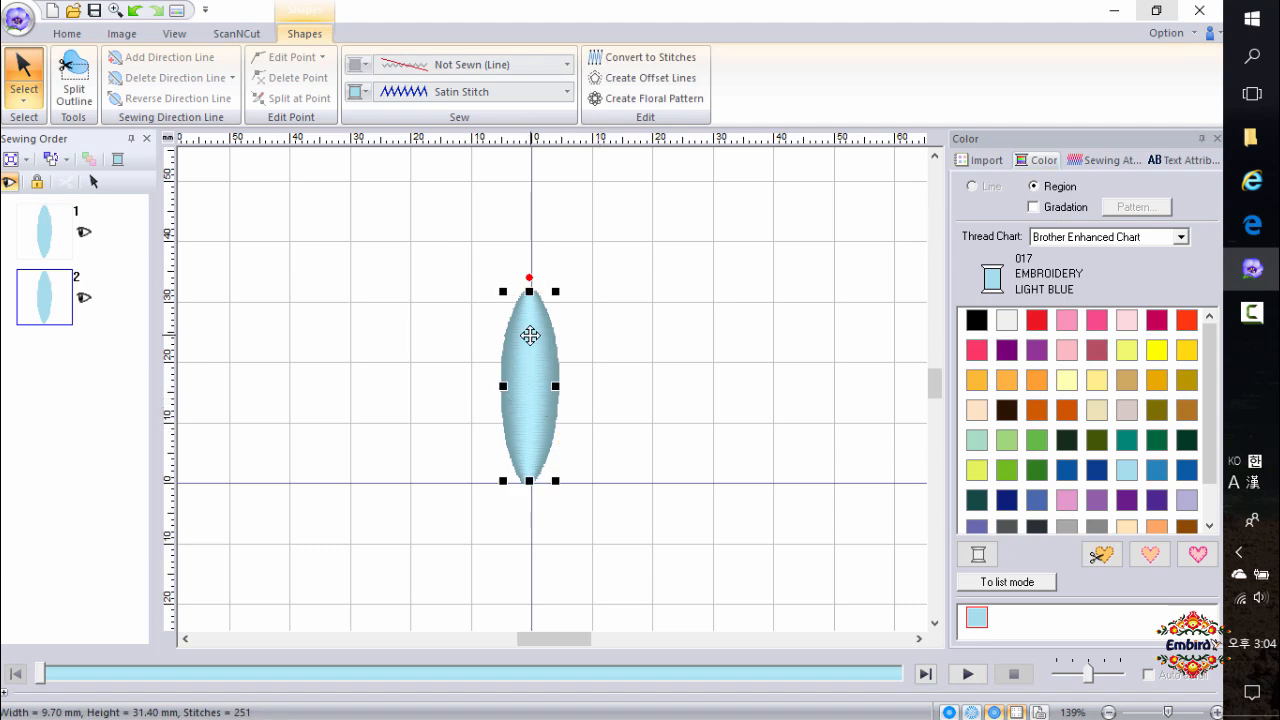
{"action": "right_click", "coordinate": [534, 401]}
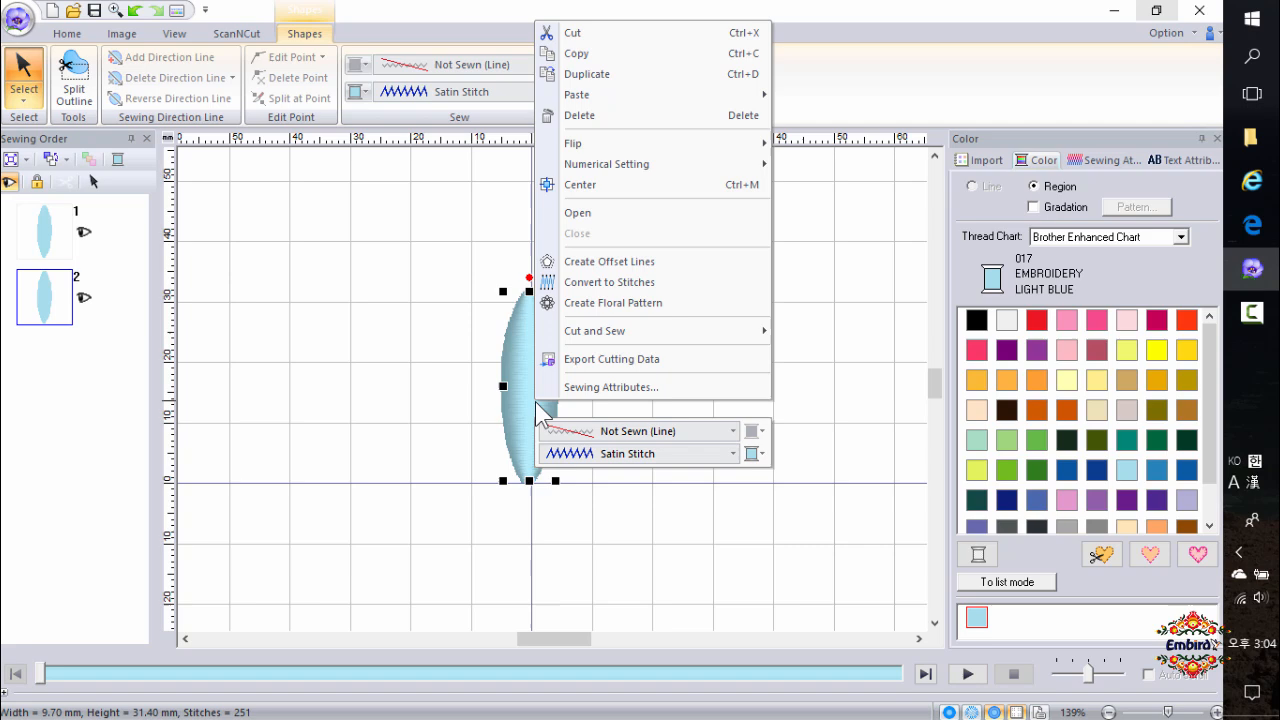
{"action": "left_click", "coordinate": [636, 116]}
Move the block slightly and undo the move.
{"action": "left_click", "coordinate": [52, 250]}
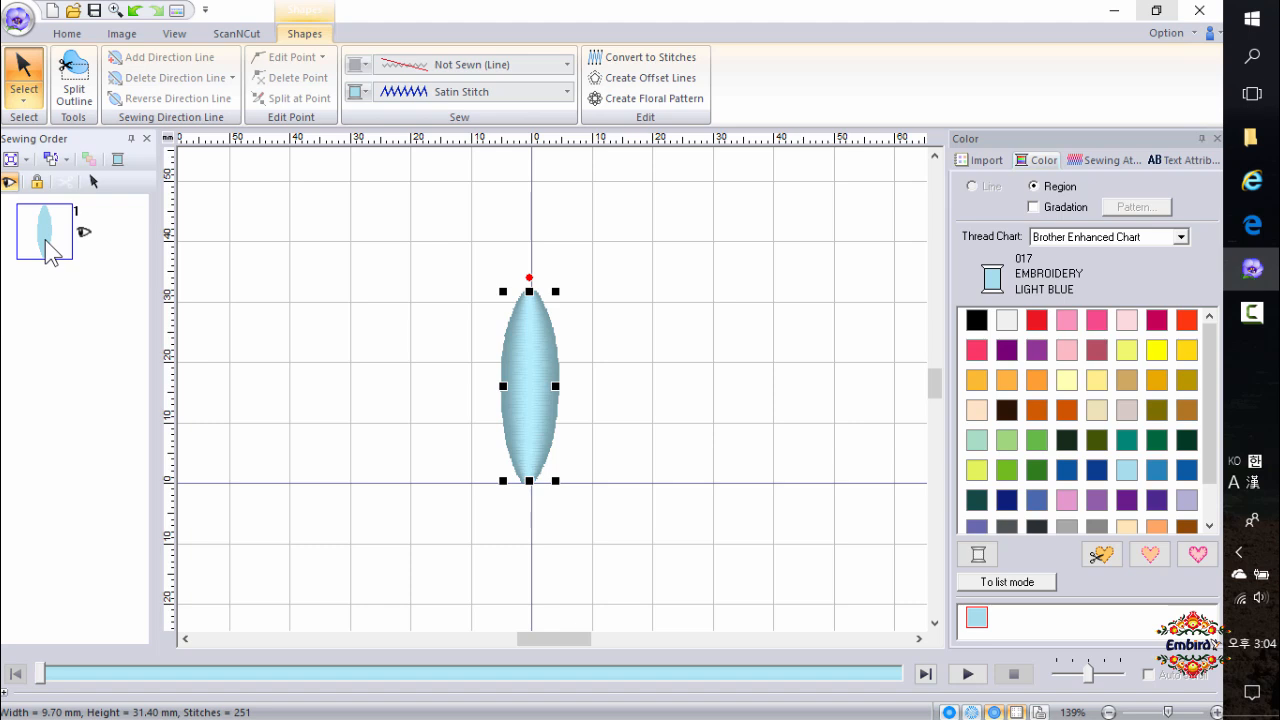
{"action": "left_click", "coordinate": [72, 34]}
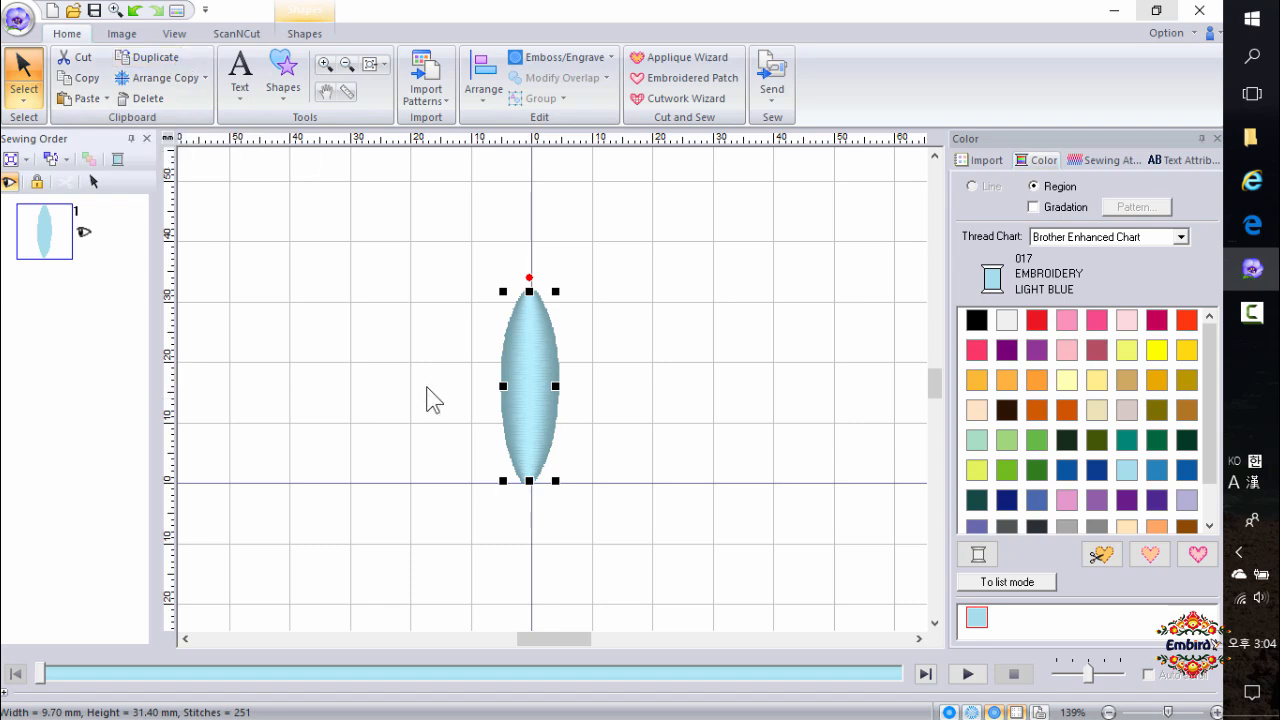
{"action": "left_click", "coordinate": [521, 400]}
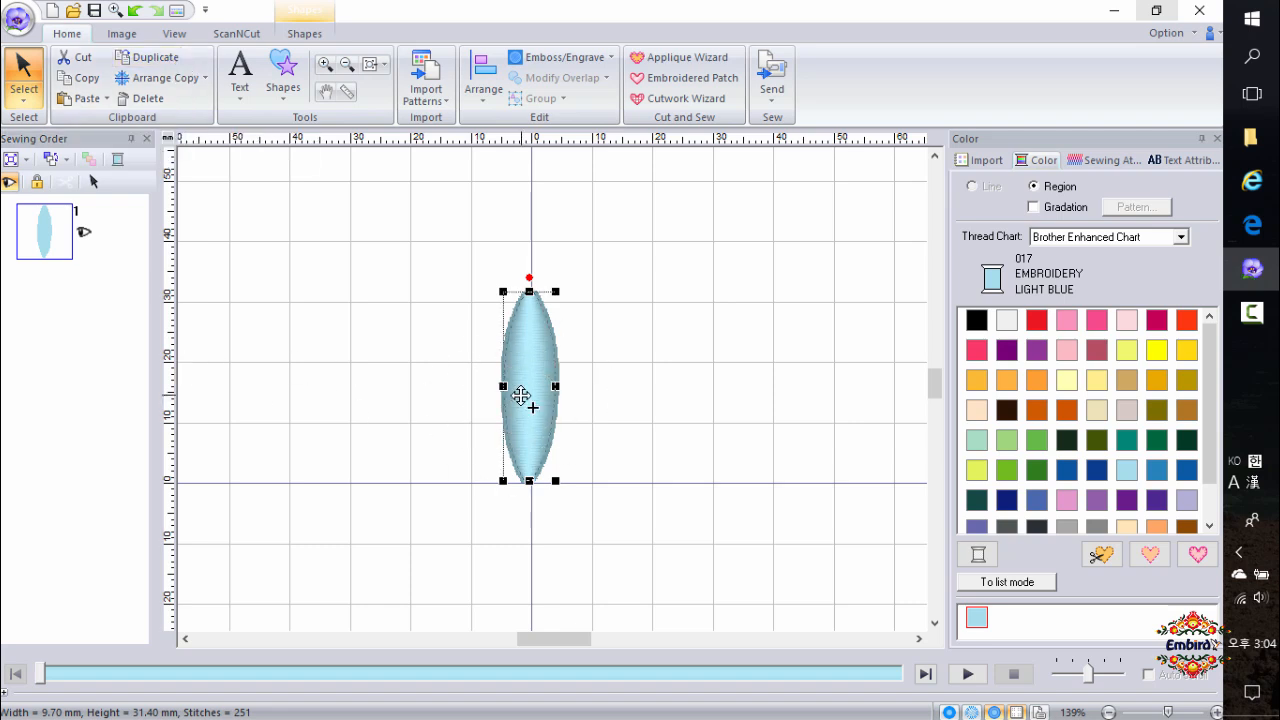
{"action": "left_click_drag", "start_coordinate": [521, 396], "coordinate": [500, 405]}
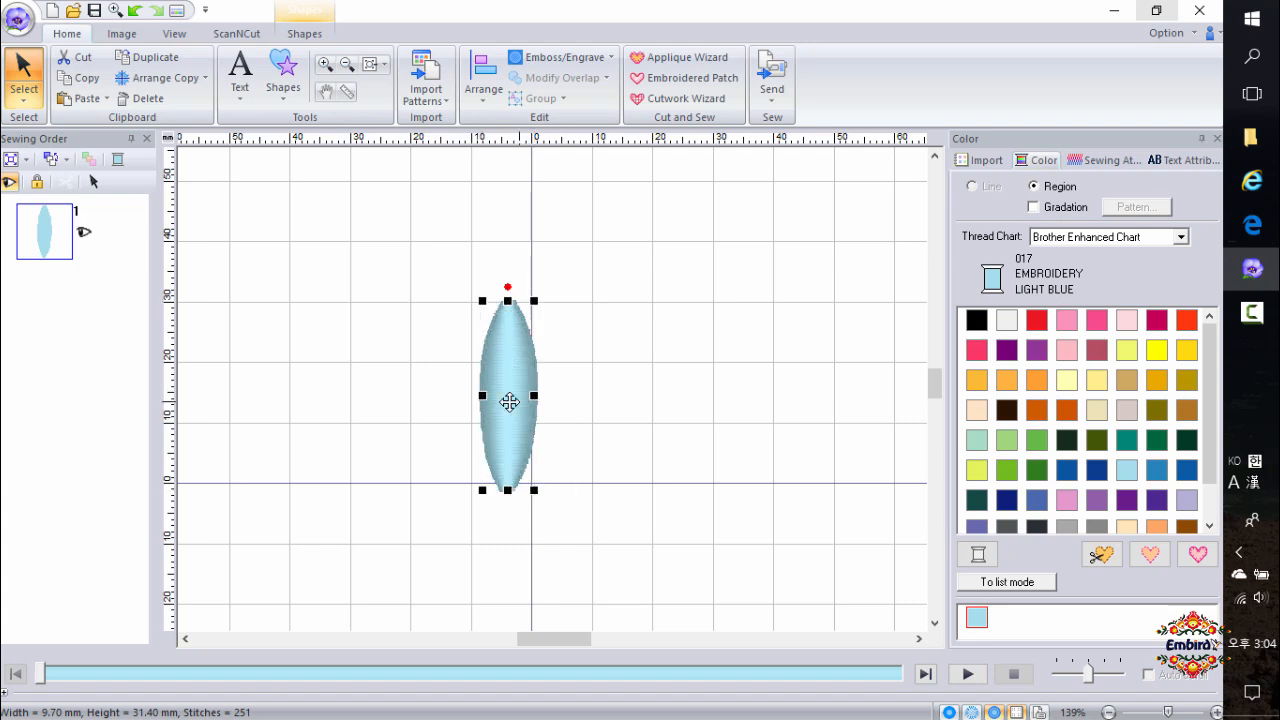
{"action": "key", "text": "ctrl+z"}
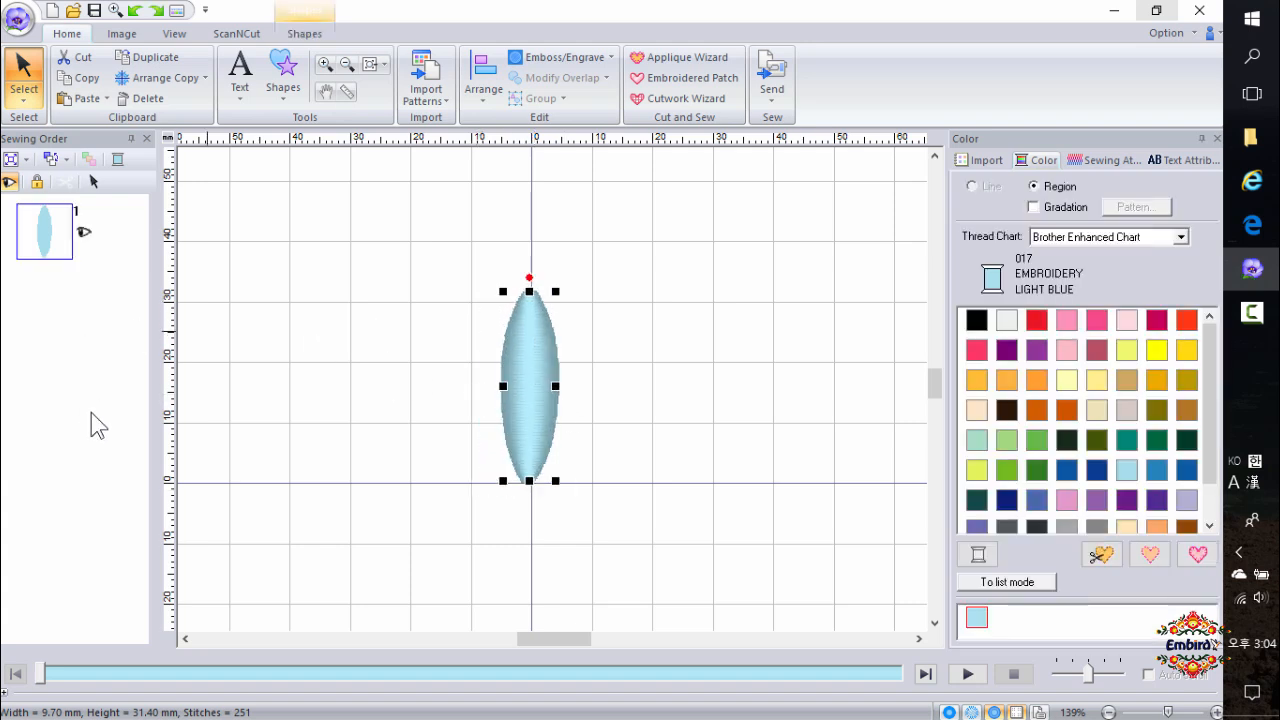
Apply Circle Copy to the block around a centre below it, forming a flower about 62 mm wide.
{"action": "left_click", "coordinate": [45, 250]}
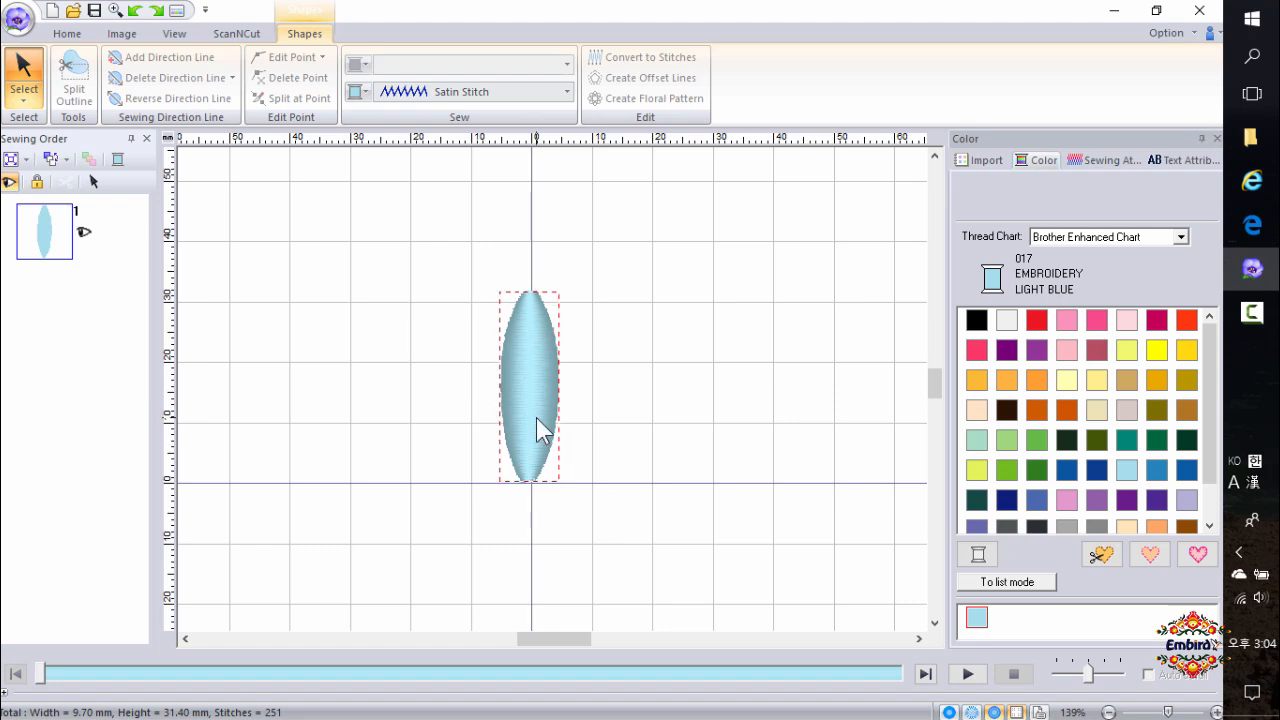
{"action": "left_click", "coordinate": [657, 548]}
{"action": "left_click", "coordinate": [541, 450]}
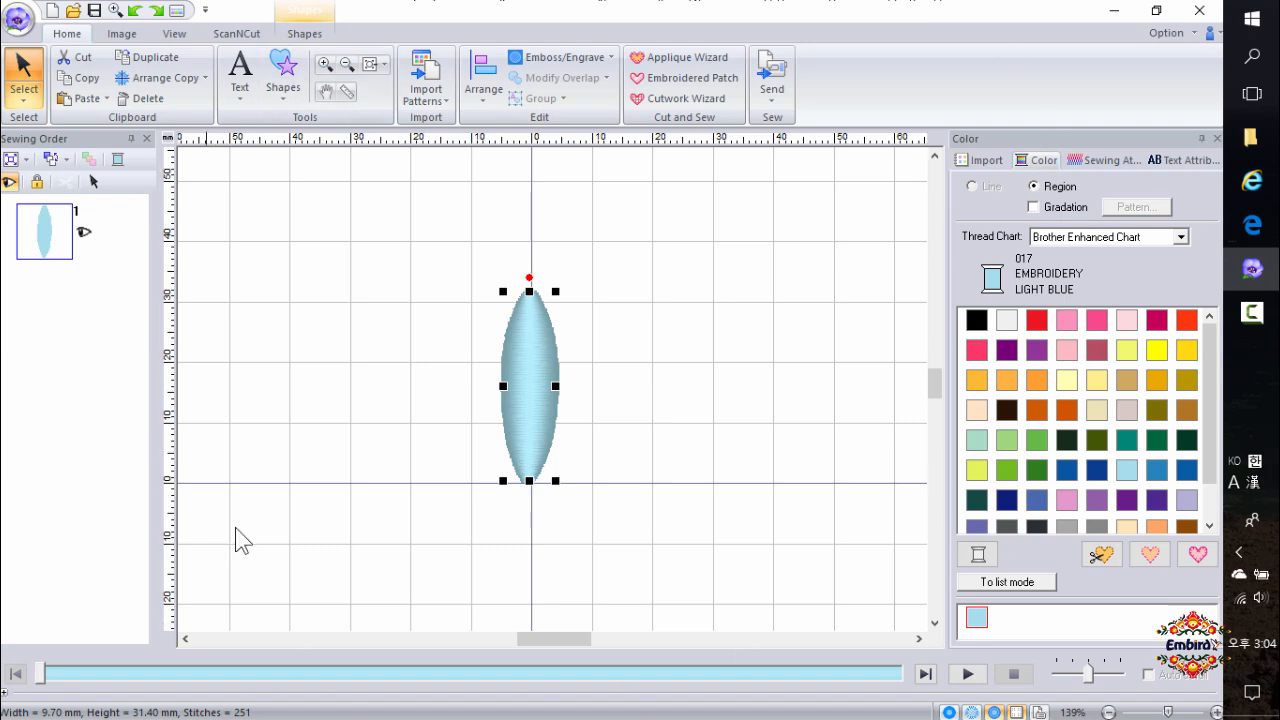
{"action": "scroll", "coordinate": [616, 421], "scroll_direction": "down", "scroll_amount": 2}
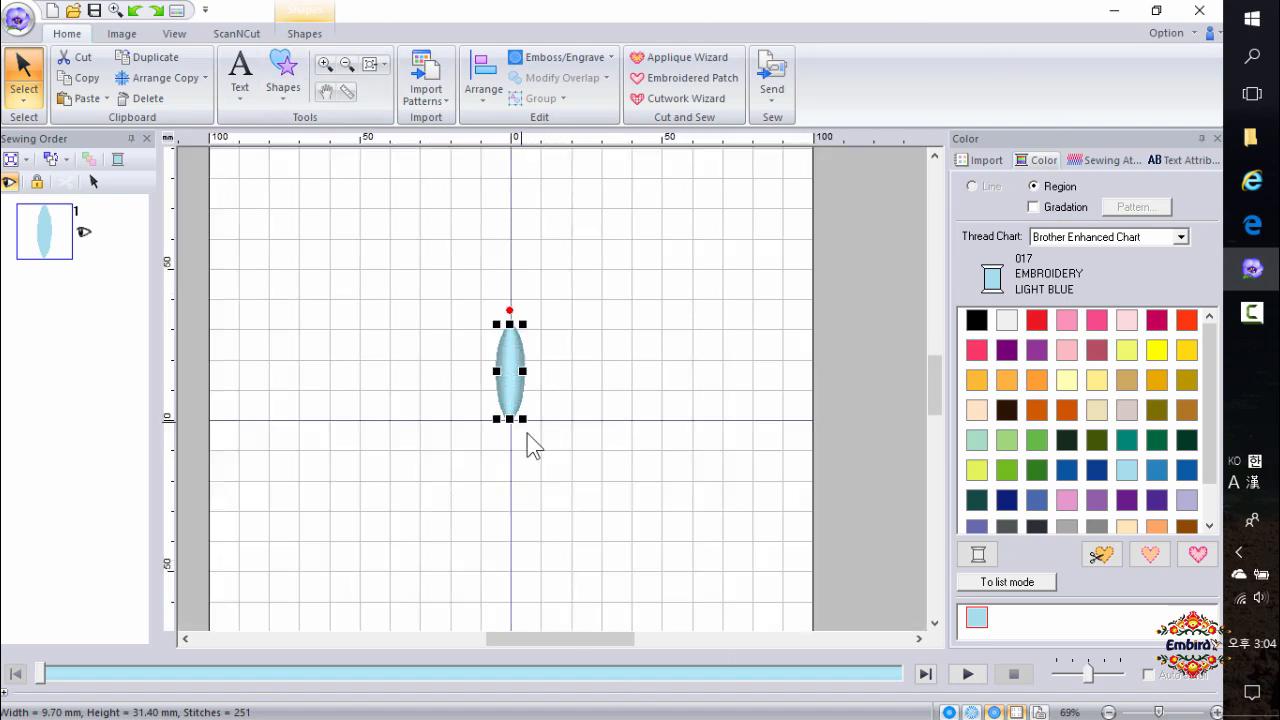
{"action": "scroll", "coordinate": [506, 402], "scroll_direction": "up", "scroll_amount": 2}
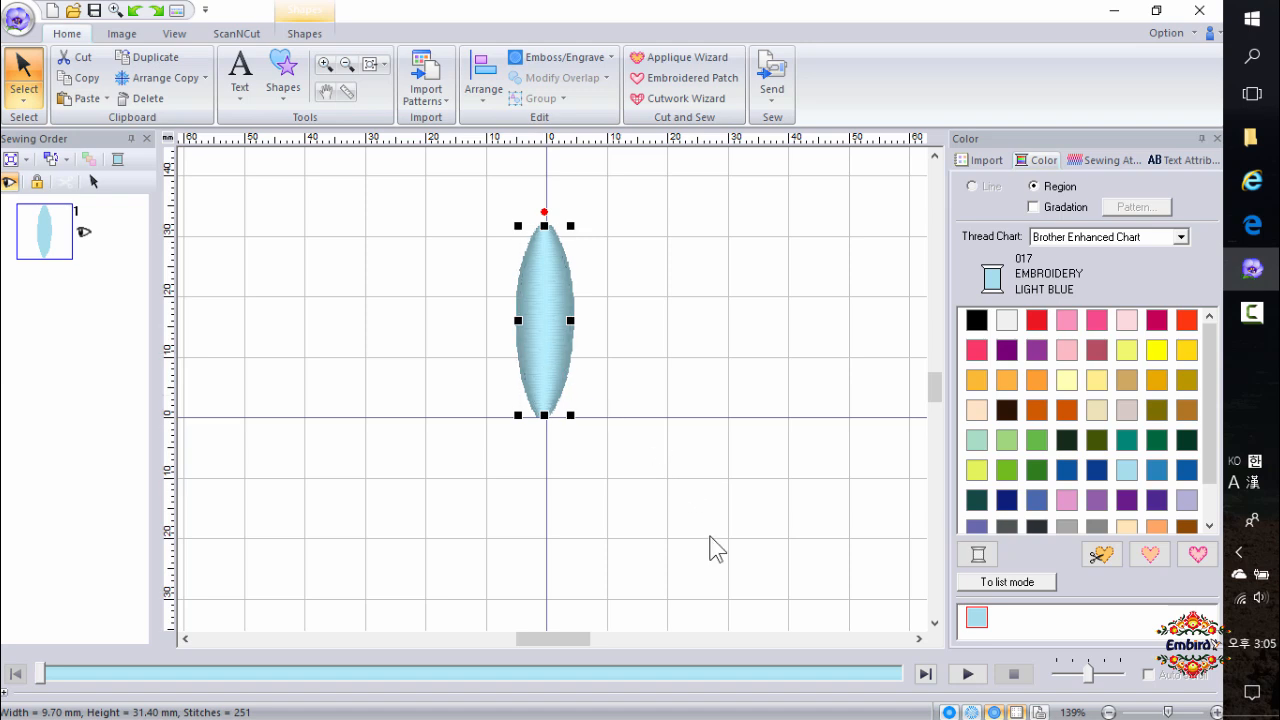
{"action": "left_click", "coordinate": [188, 92]}
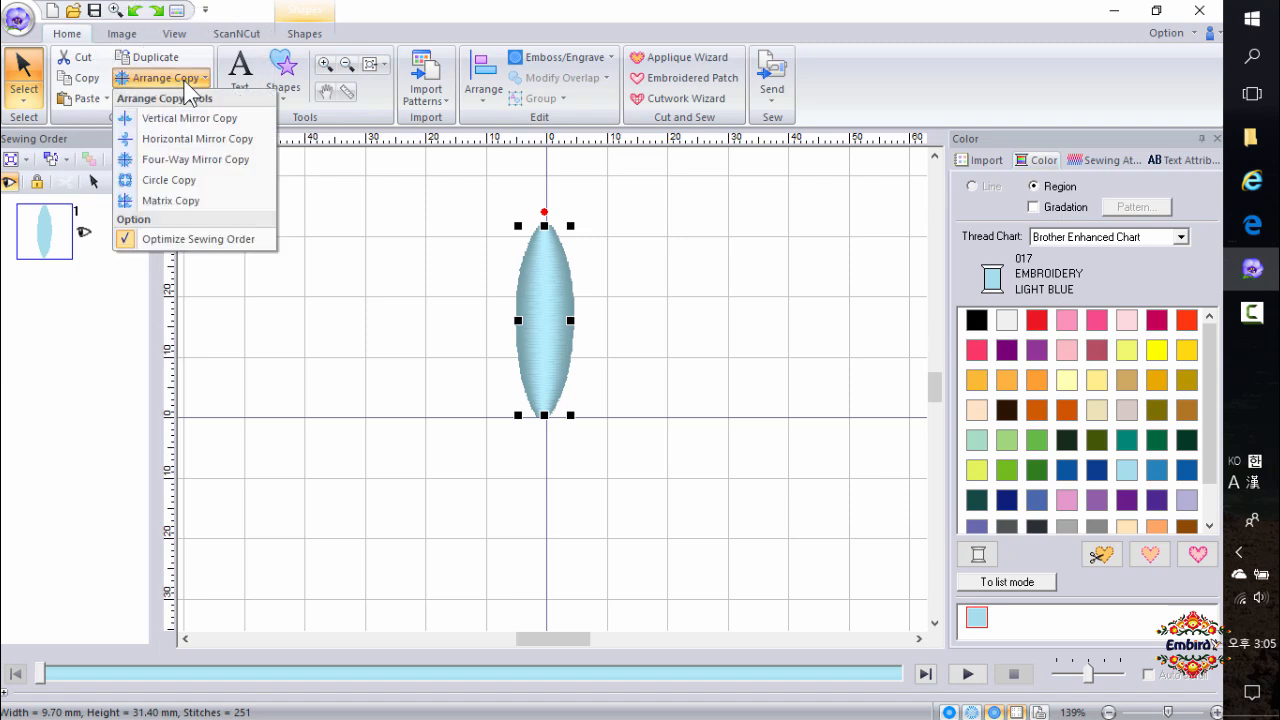
{"action": "left_click", "coordinate": [170, 182]}
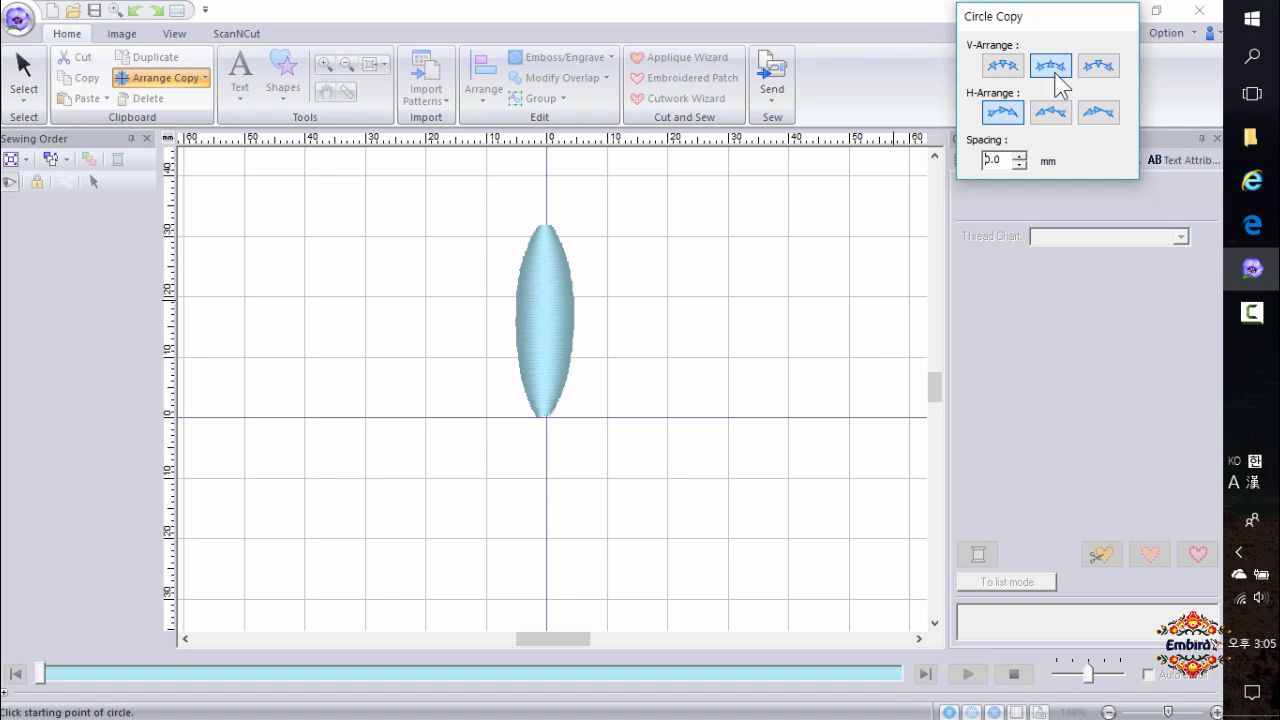
{"action": "left_click_drag", "start_coordinate": [460, 296], "coordinate": [550, 456]}
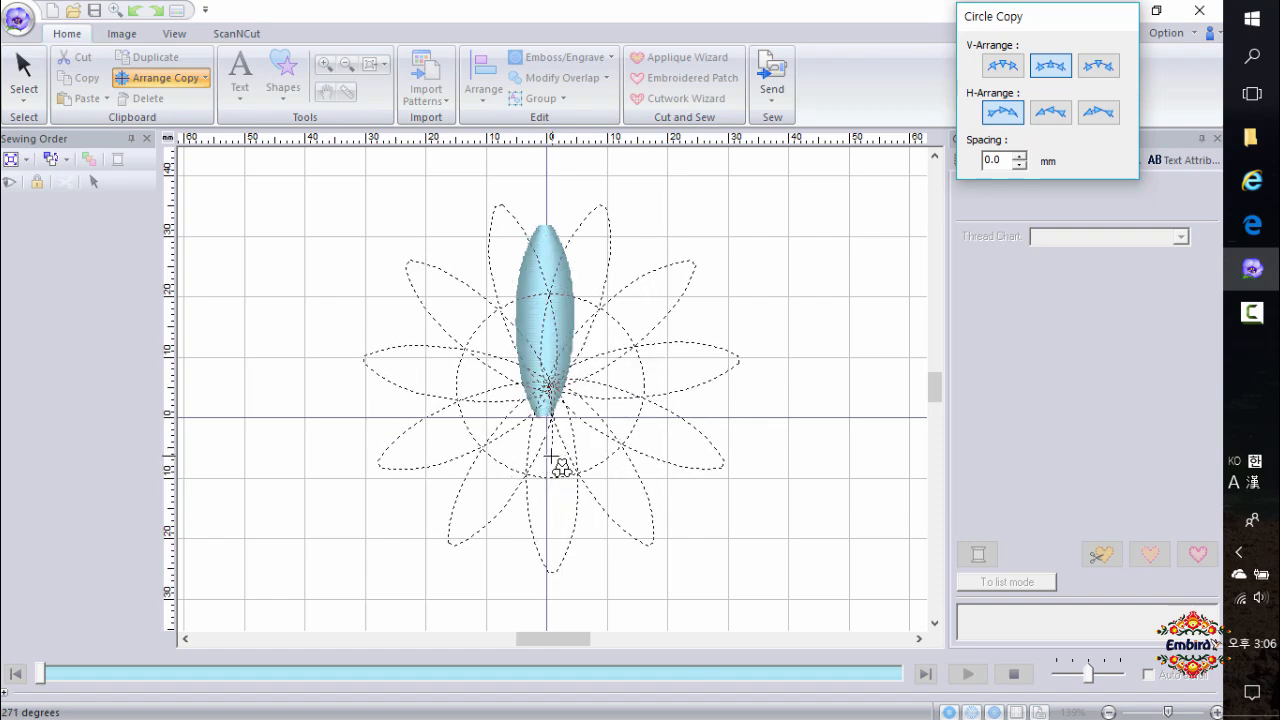
{"action": "left_click_drag", "start_coordinate": [550, 457], "coordinate": [550, 457]}
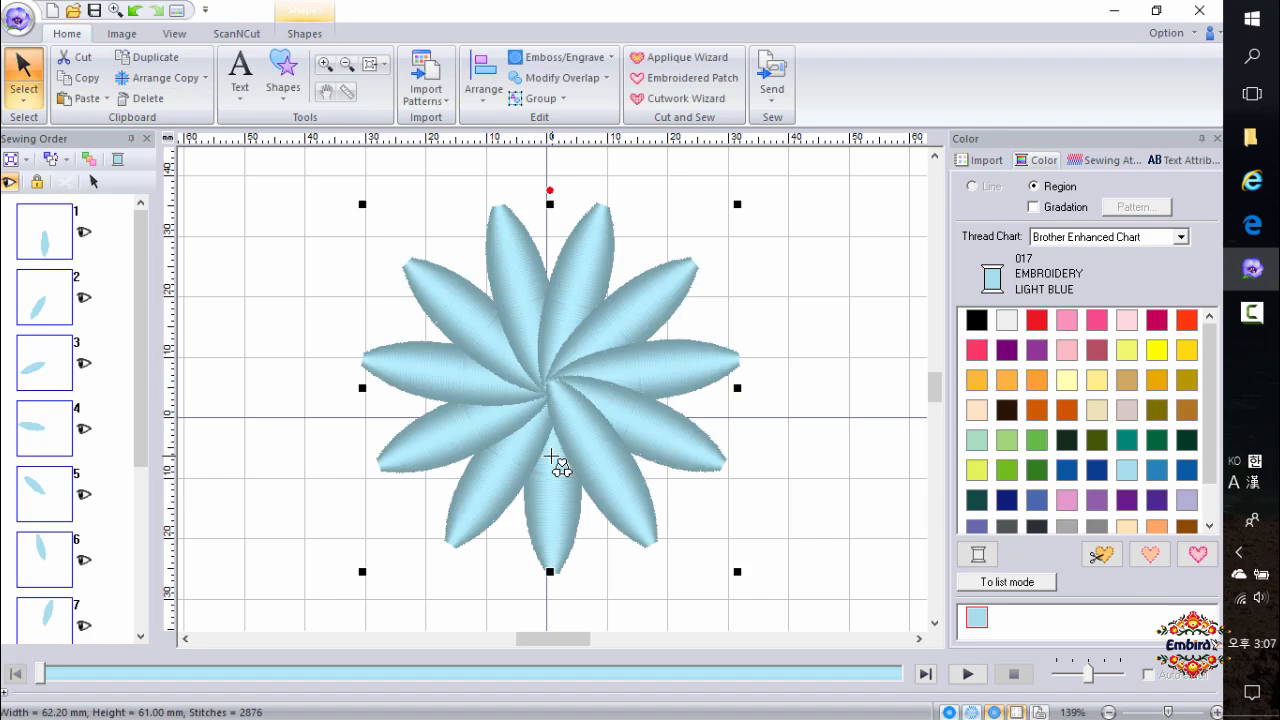
Select all the flower's petals and move the flower up and to the left.
{"action": "scroll", "coordinate": [700, 420], "scroll_direction": "down", "scroll_amount": 2}
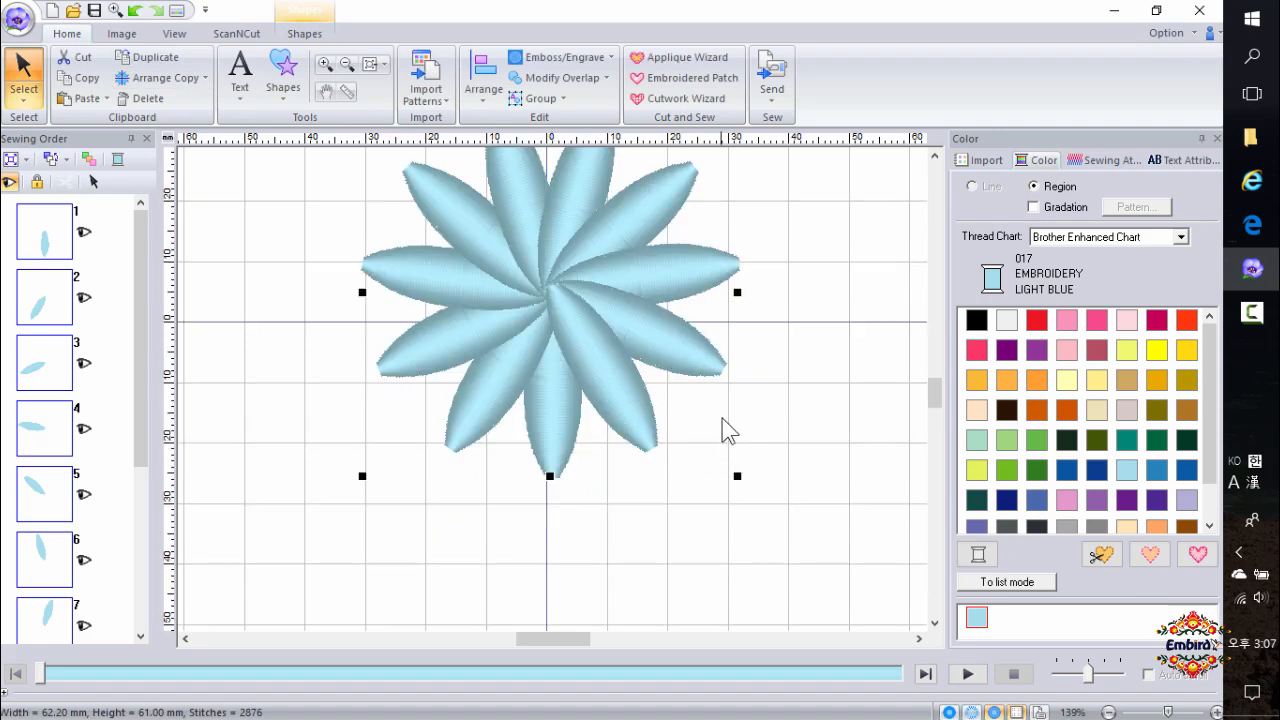
{"action": "scroll", "coordinate": [553, 400], "scroll_direction": "down", "scroll_amount": 1, "text": "ctrl"}
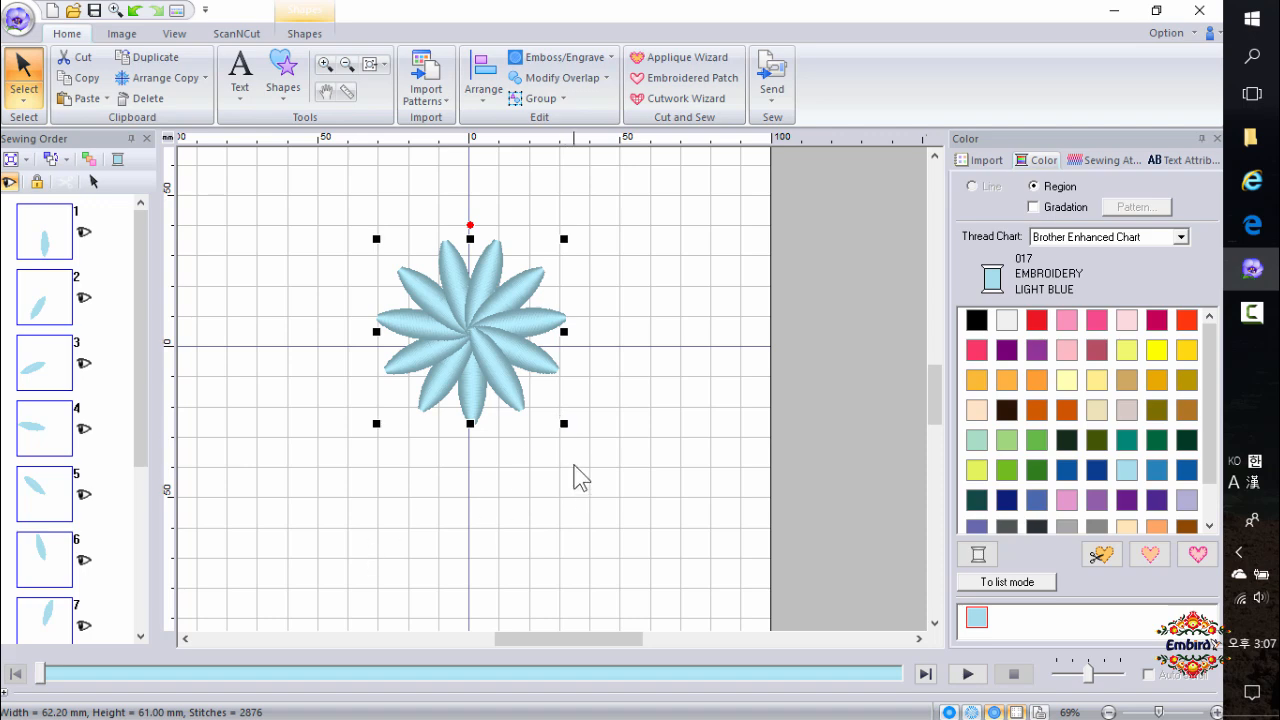
{"action": "left_click", "coordinate": [352, 510]}
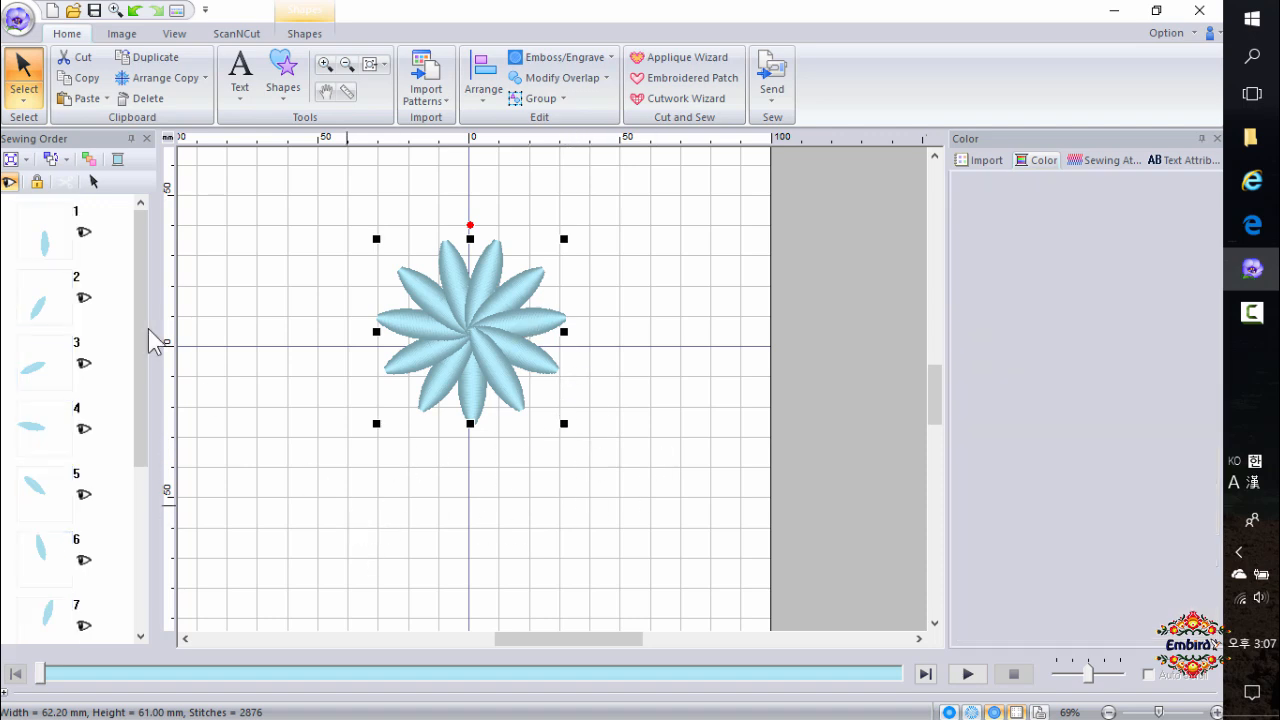
{"action": "left_click_drag", "start_coordinate": [326, 202], "coordinate": [633, 511]}
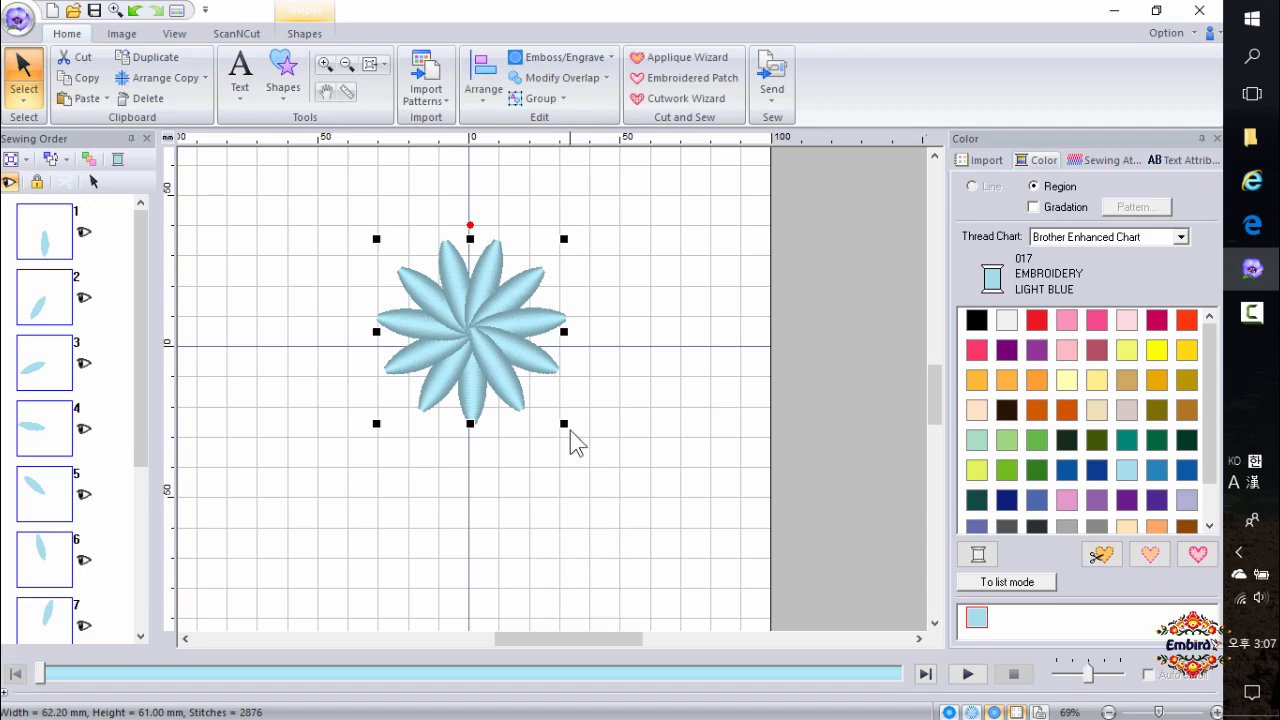
{"action": "left_click_drag", "start_coordinate": [467, 331], "coordinate": [330, 280]}
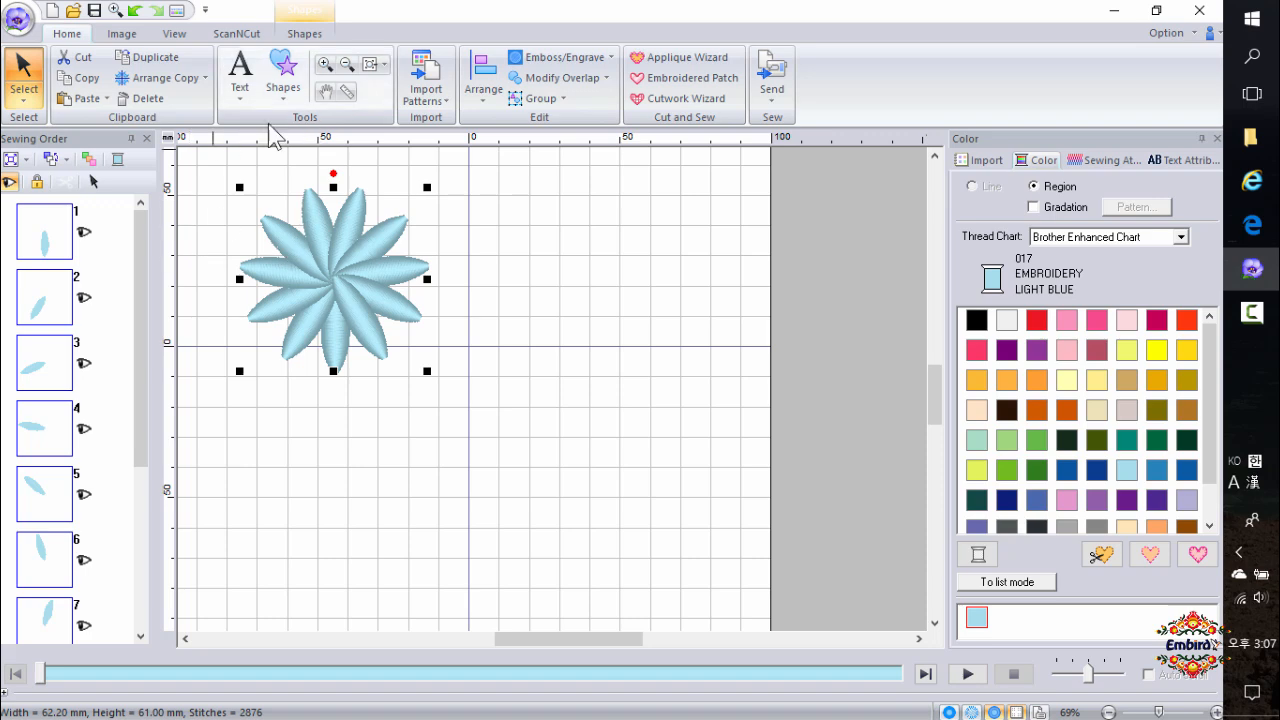
Draw an oval about 15 mm wide and 21 mm tall to the right of the blue flower.
{"action": "left_click", "coordinate": [295, 95]}
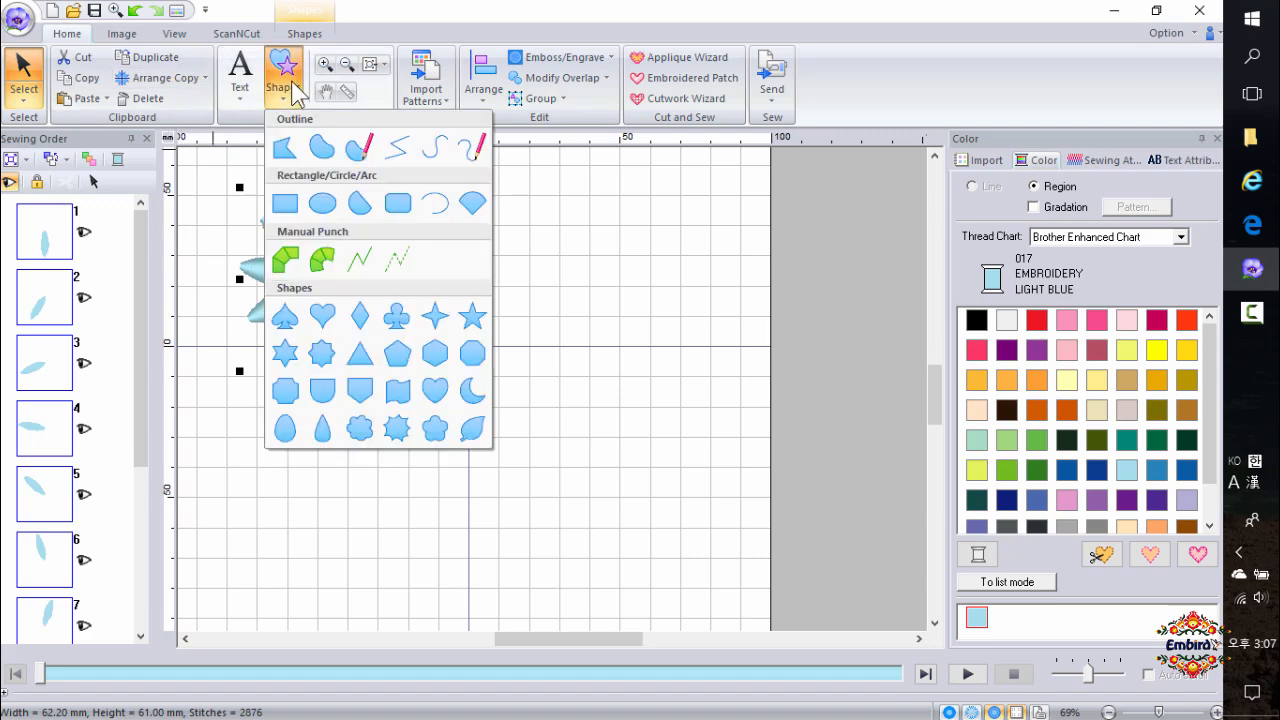
{"action": "left_click", "coordinate": [322, 203]}
{"action": "left_click_drag", "start_coordinate": [566, 301], "coordinate": [593, 358]}
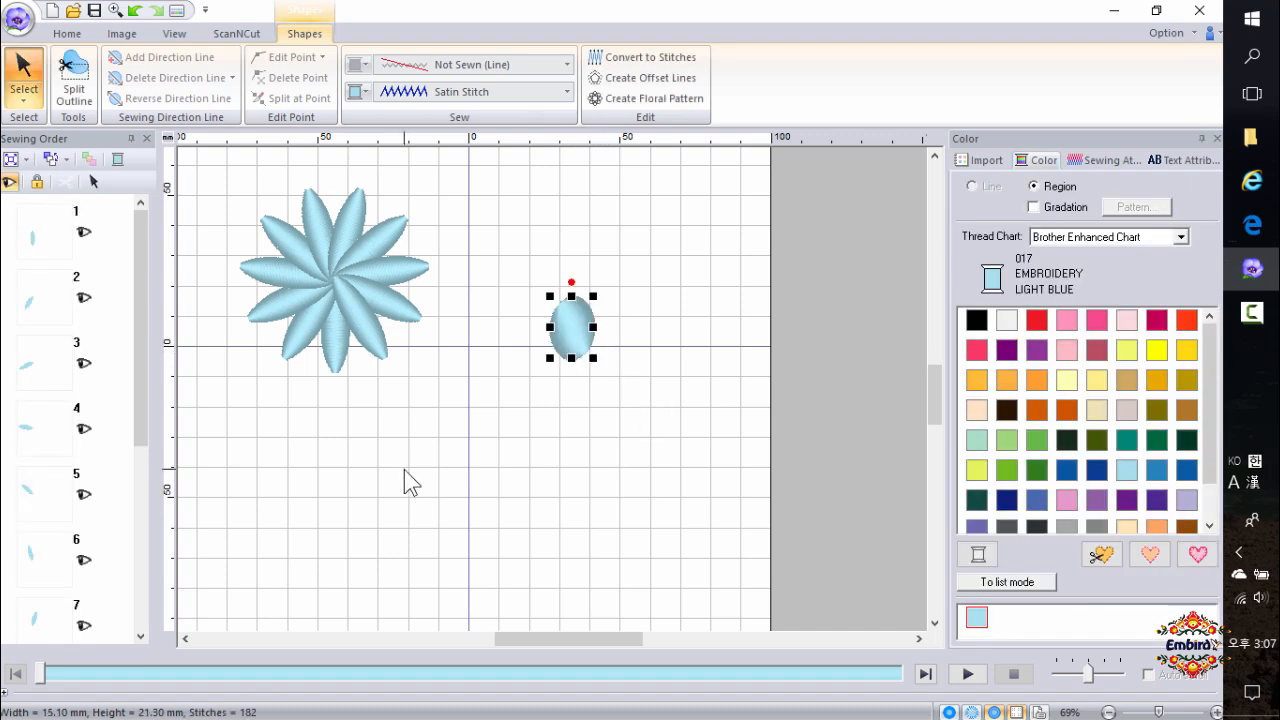
Apply Circle Copy to the oval to form a five-petal flower about 43 mm wide, and move it up.
{"action": "left_click", "coordinate": [67, 33]}
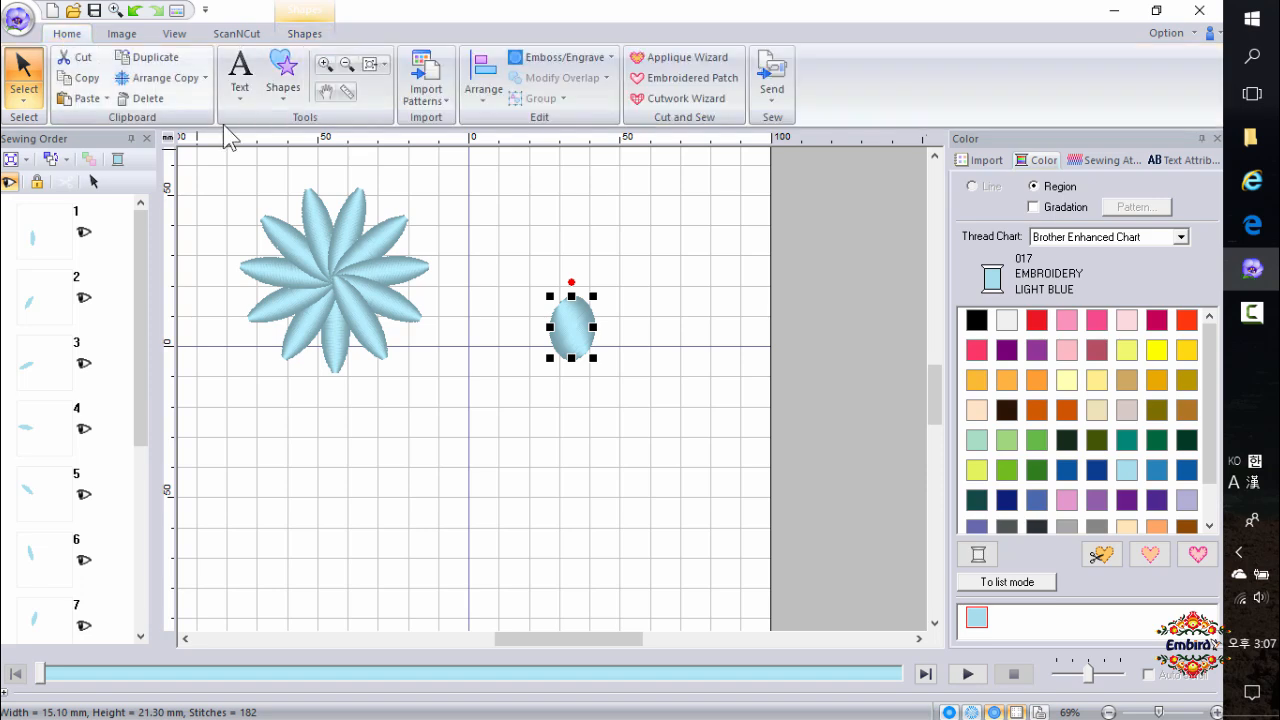
{"action": "left_click", "coordinate": [157, 78]}
{"action": "left_click", "coordinate": [160, 180]}
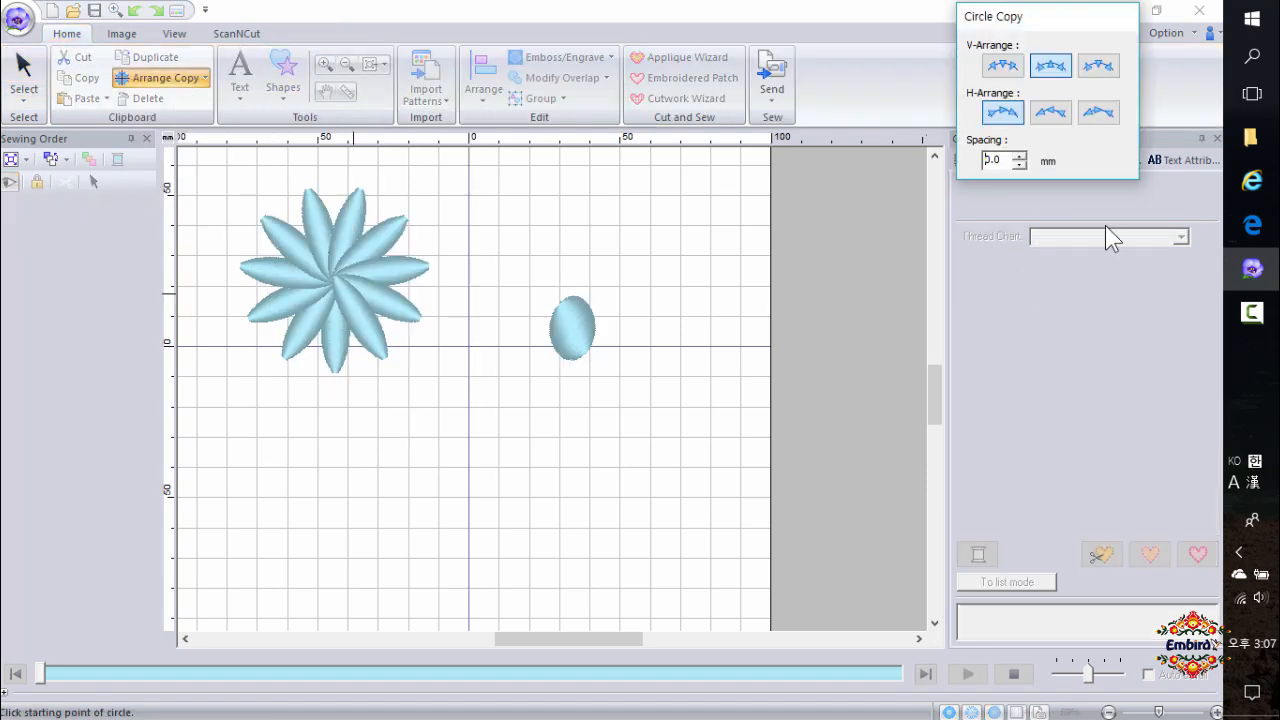
{"action": "mouse_move", "coordinate": [537, 348]}
{"action": "left_mouse_down"}
{"action": "mouse_move", "coordinate": [646, 463]}
{"action": "mouse_move", "coordinate": [614, 531]}
{"action": "mouse_move", "coordinate": [577, 527]}
{"action": "left_mouse_up"}
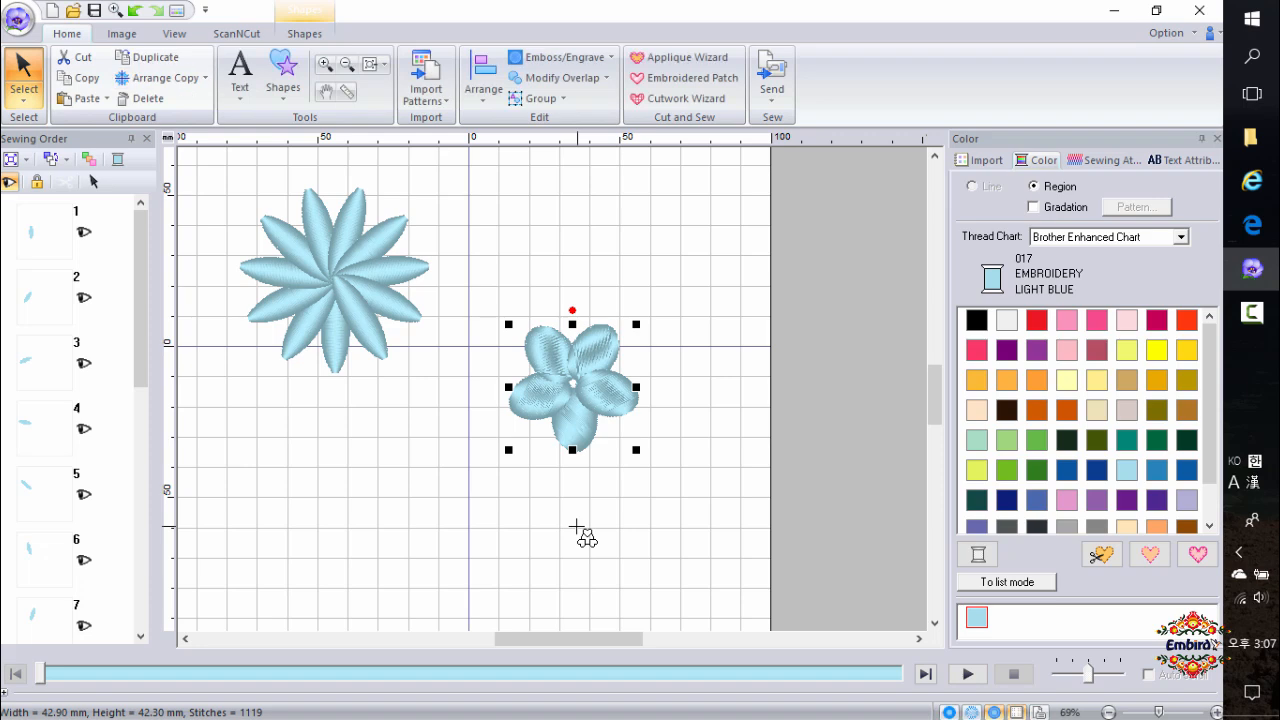
{"action": "left_click_drag", "start_coordinate": [574, 388], "coordinate": [551, 252]}
Colour the five-petal flower red and group its petals.
{"action": "left_click", "coordinate": [1037, 320]}
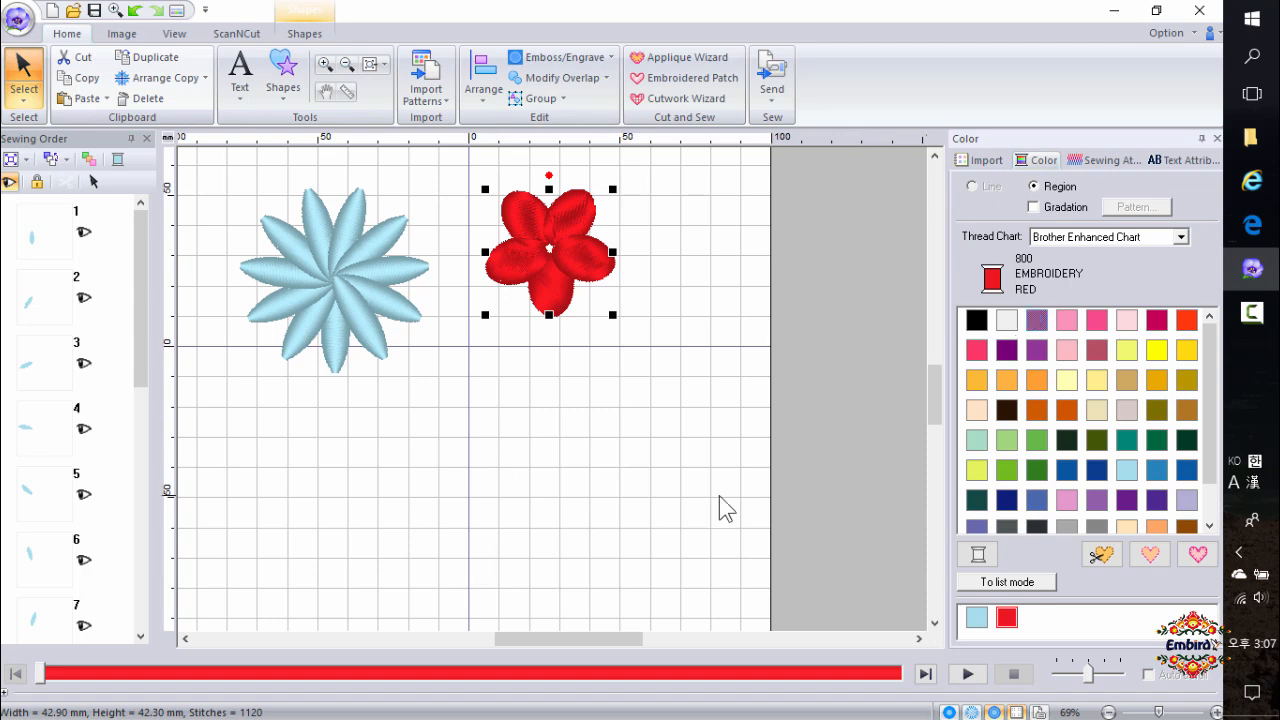
{"action": "right_click", "coordinate": [556, 283]}
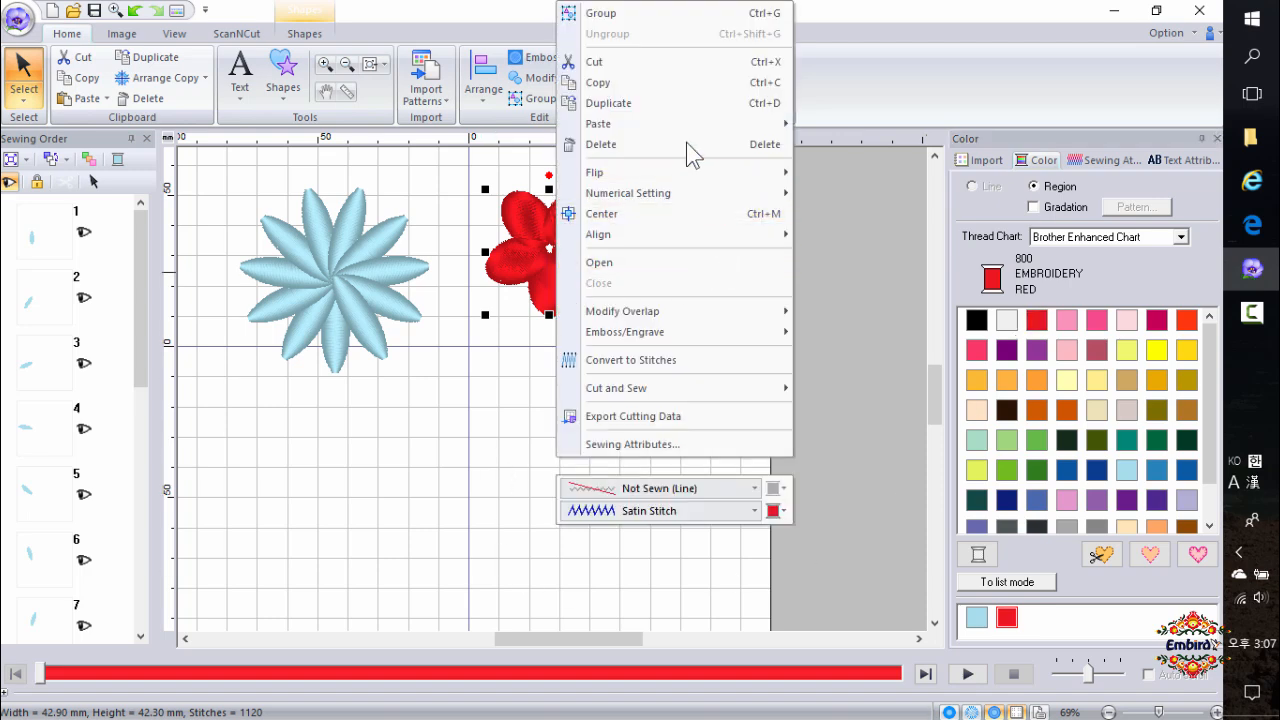
{"action": "left_click", "coordinate": [664, 15]}
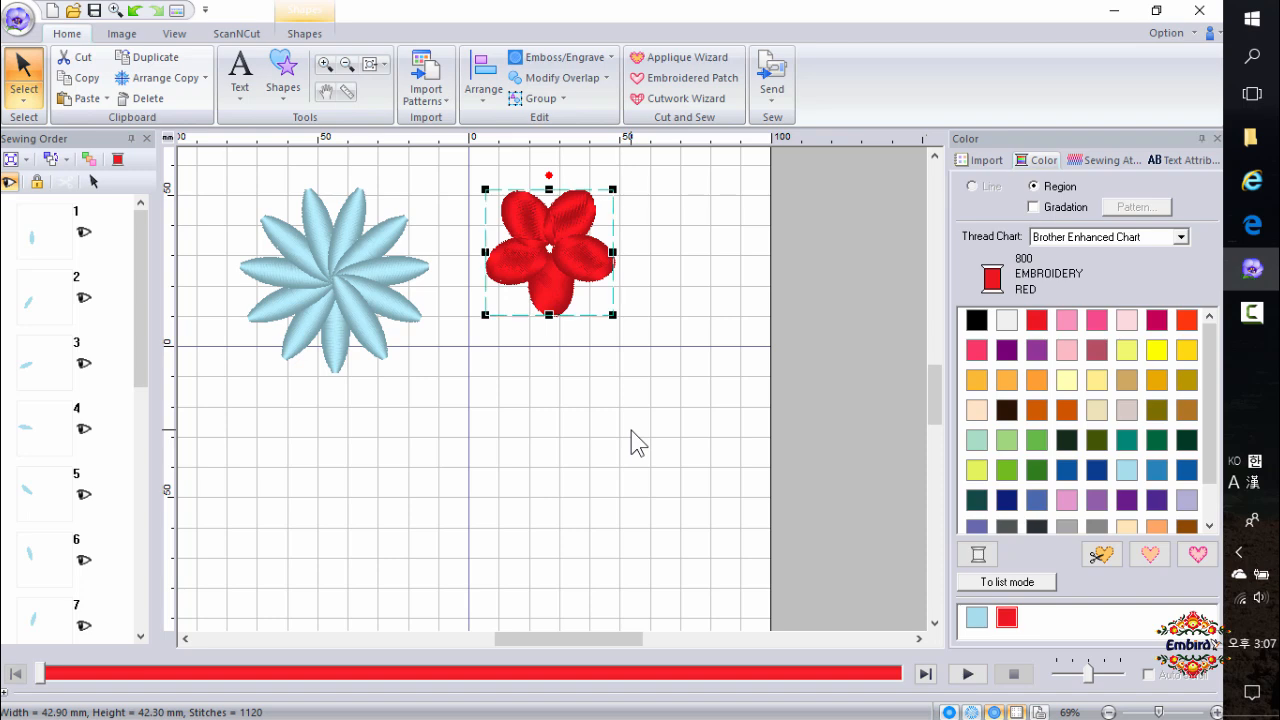
Copy the red flower and paste a duplicate, moving it down and to the right of the original.
{"action": "key", "text": "ctrl"}
{"action": "left_click", "coordinate": [631, 441]}
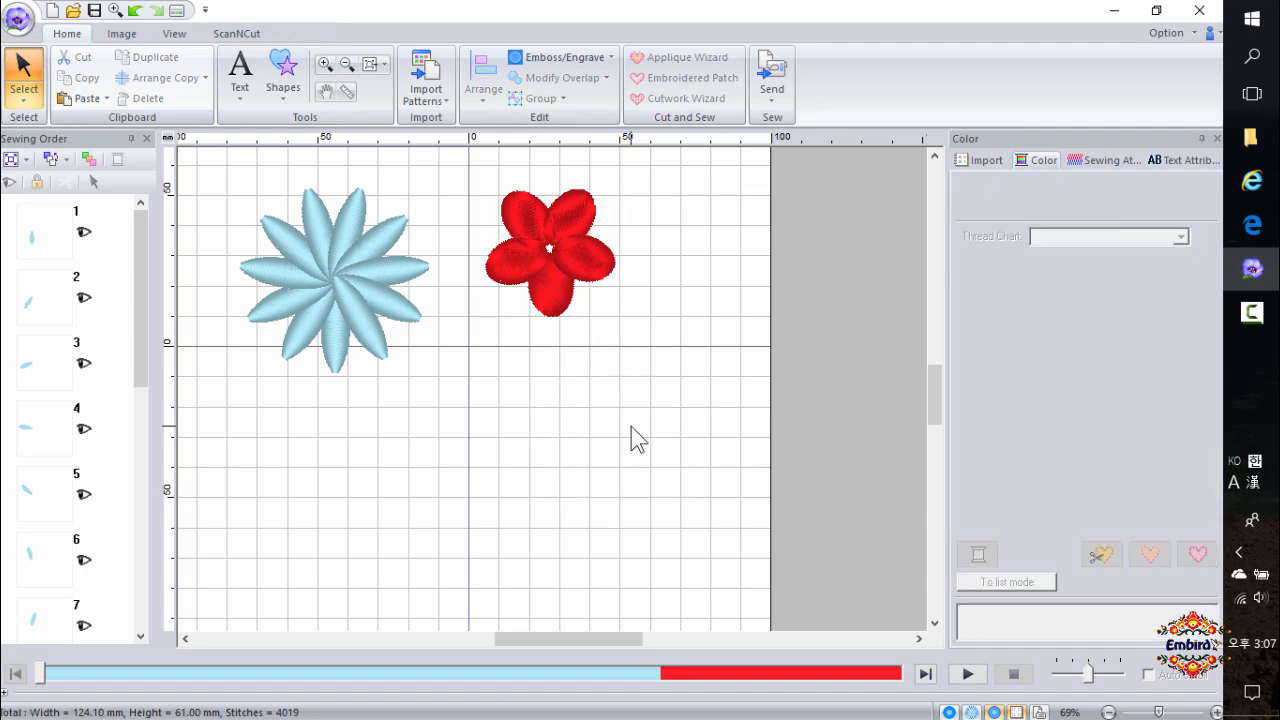
{"action": "left_click", "coordinate": [580, 286]}
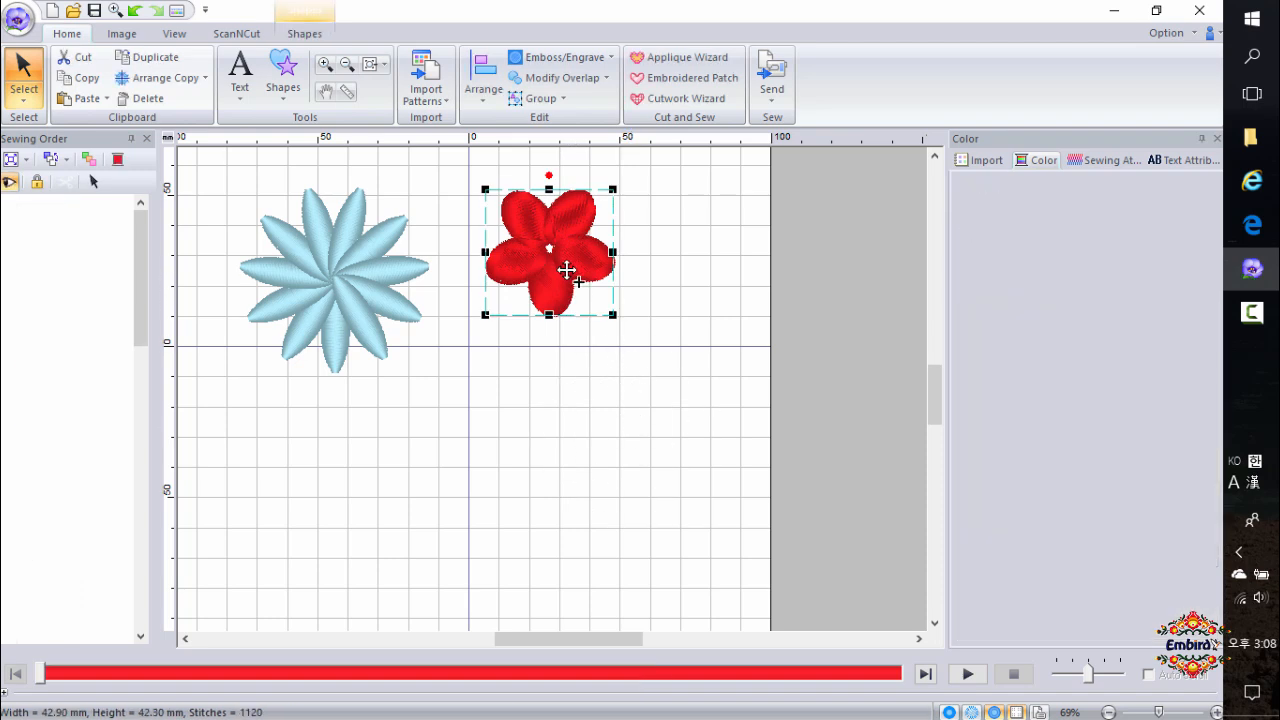
{"action": "left_click", "coordinate": [622, 298]}
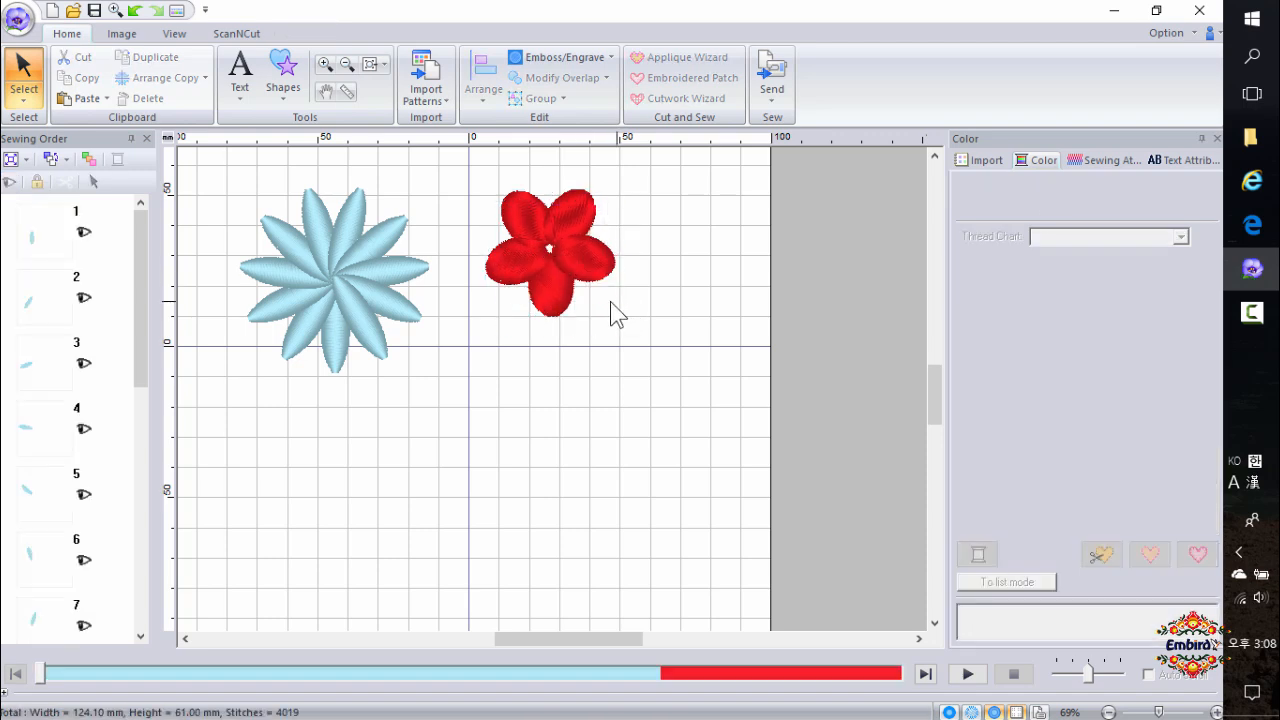
{"action": "left_click", "coordinate": [578, 284]}
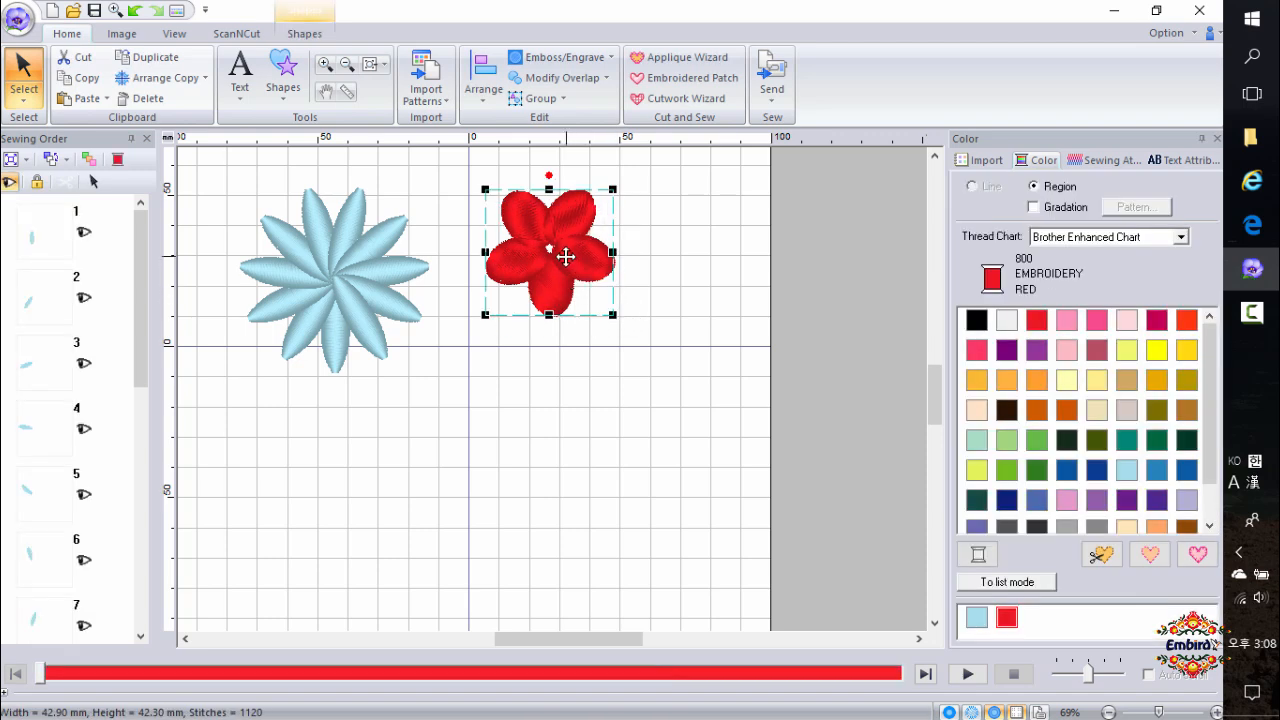
{"action": "key", "text": "ctrl+v"}
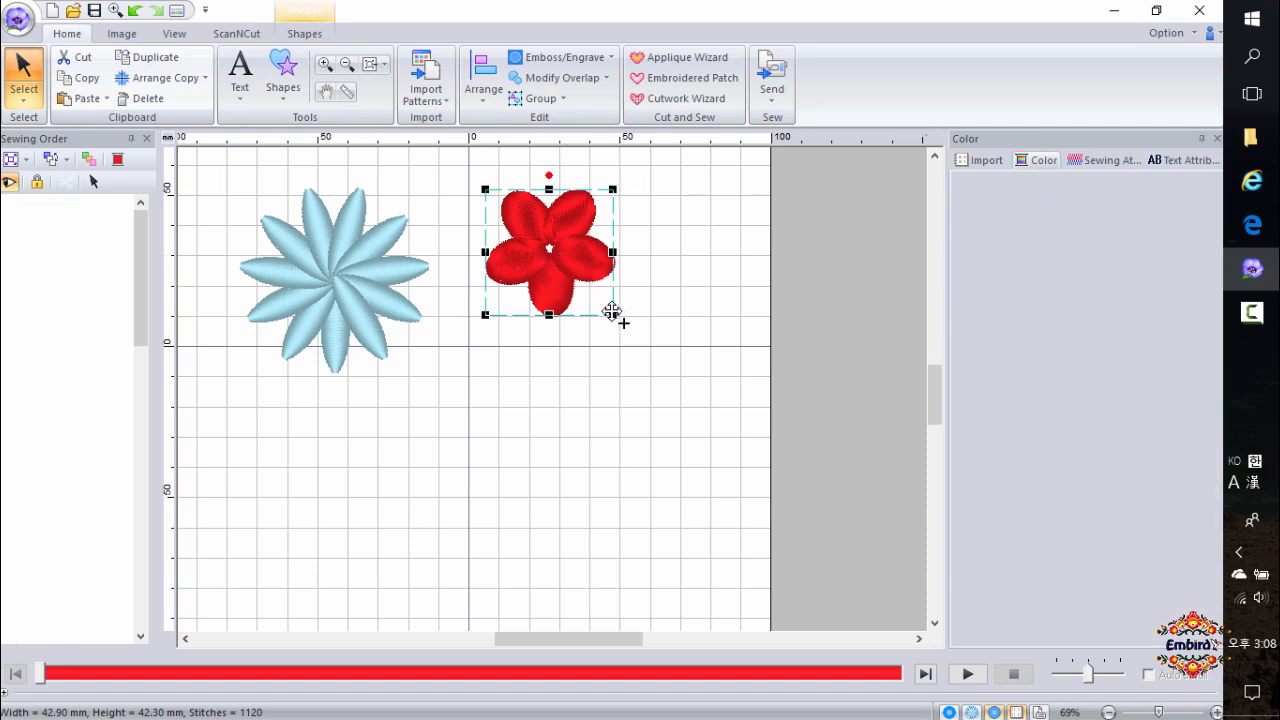
{"action": "left_click_drag", "start_coordinate": [553, 249], "coordinate": [650, 309]}
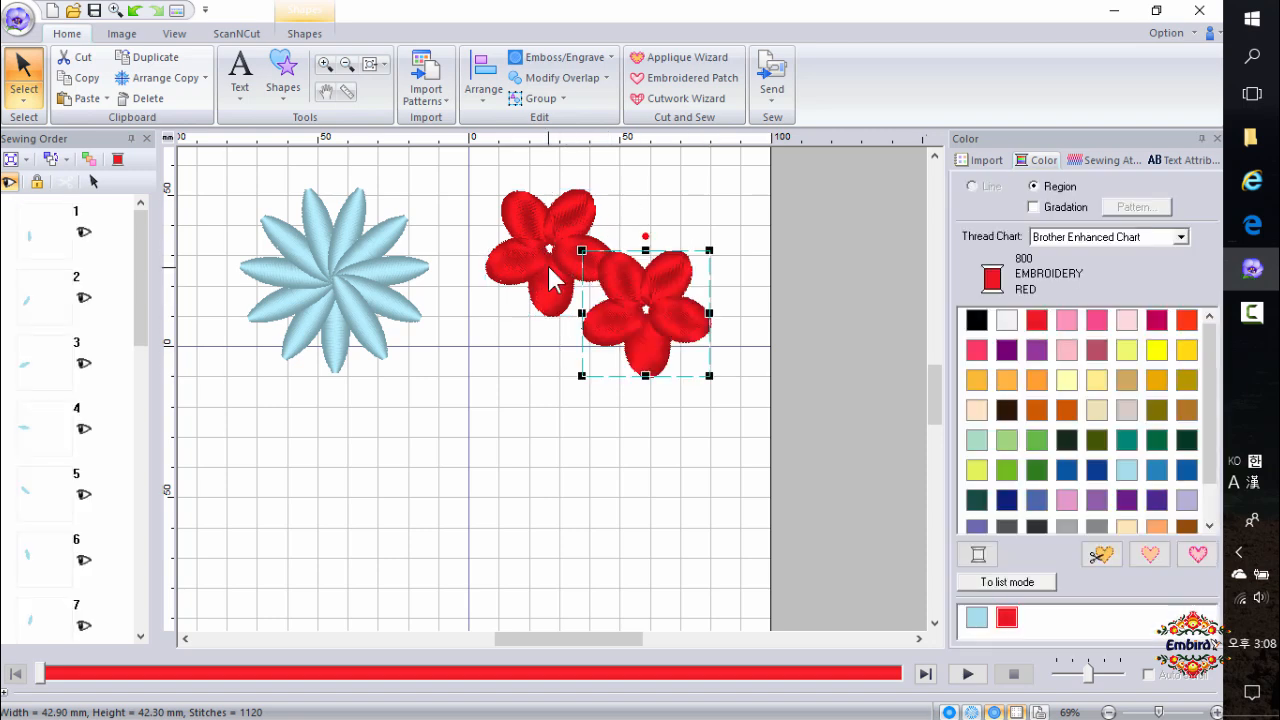
Move the original red flower down and to the left so it sits beside its copy.
{"action": "left_click", "coordinate": [536, 261]}
{"action": "left_click_drag", "start_coordinate": [529, 260], "coordinate": [498, 306]}
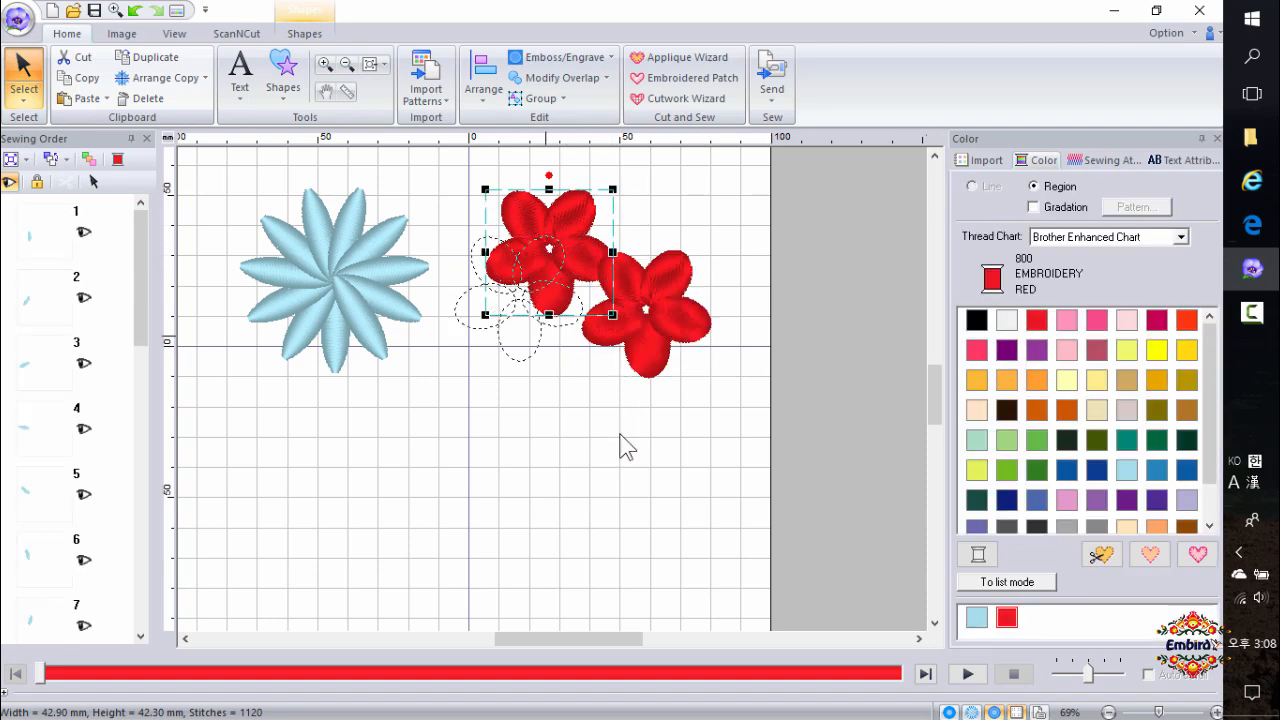
{"action": "left_click_drag", "start_coordinate": [517, 360], "coordinate": [517, 336]}
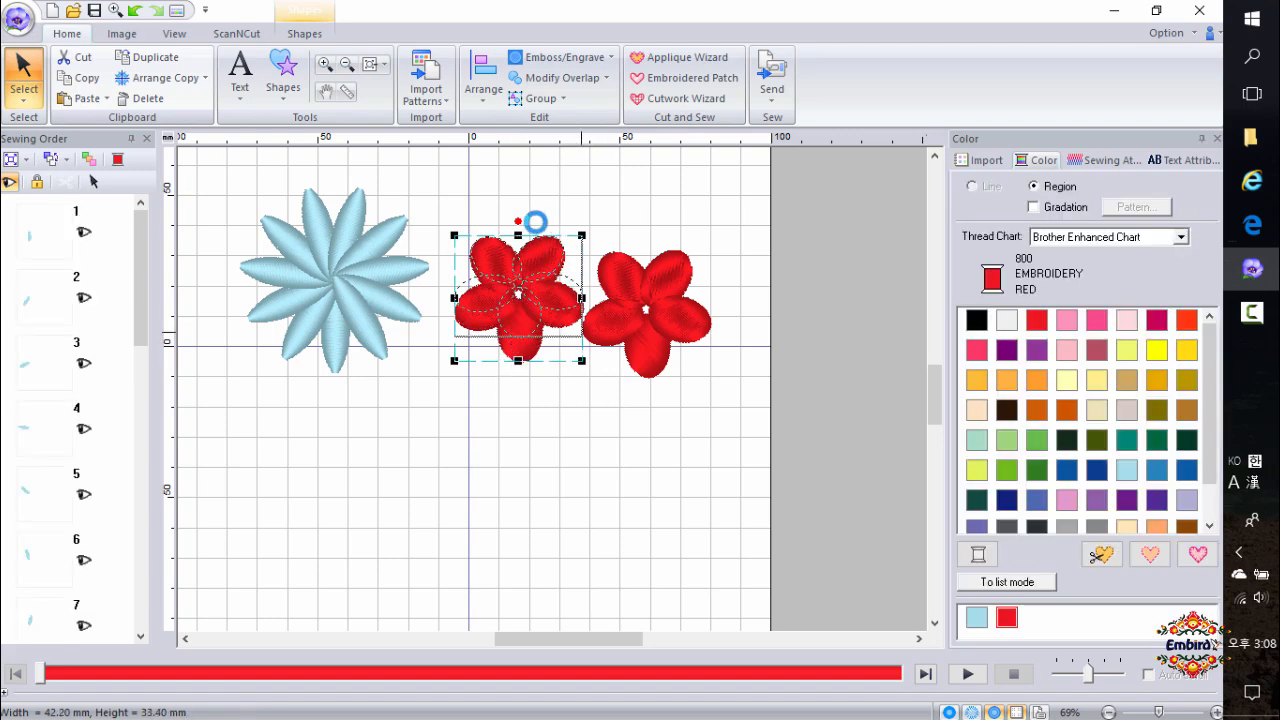
Rotate the left red flower slightly counterclockwise.
{"action": "left_click", "coordinate": [499, 228]}
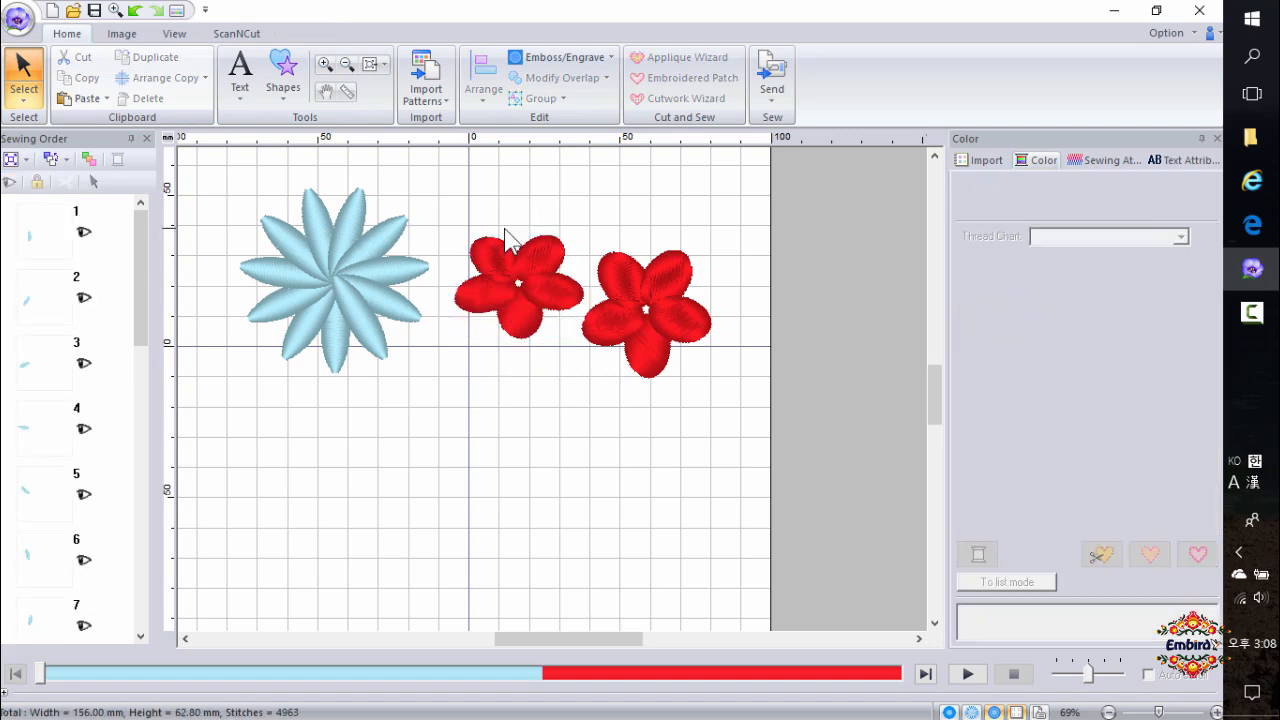
{"action": "left_click", "coordinate": [524, 256]}
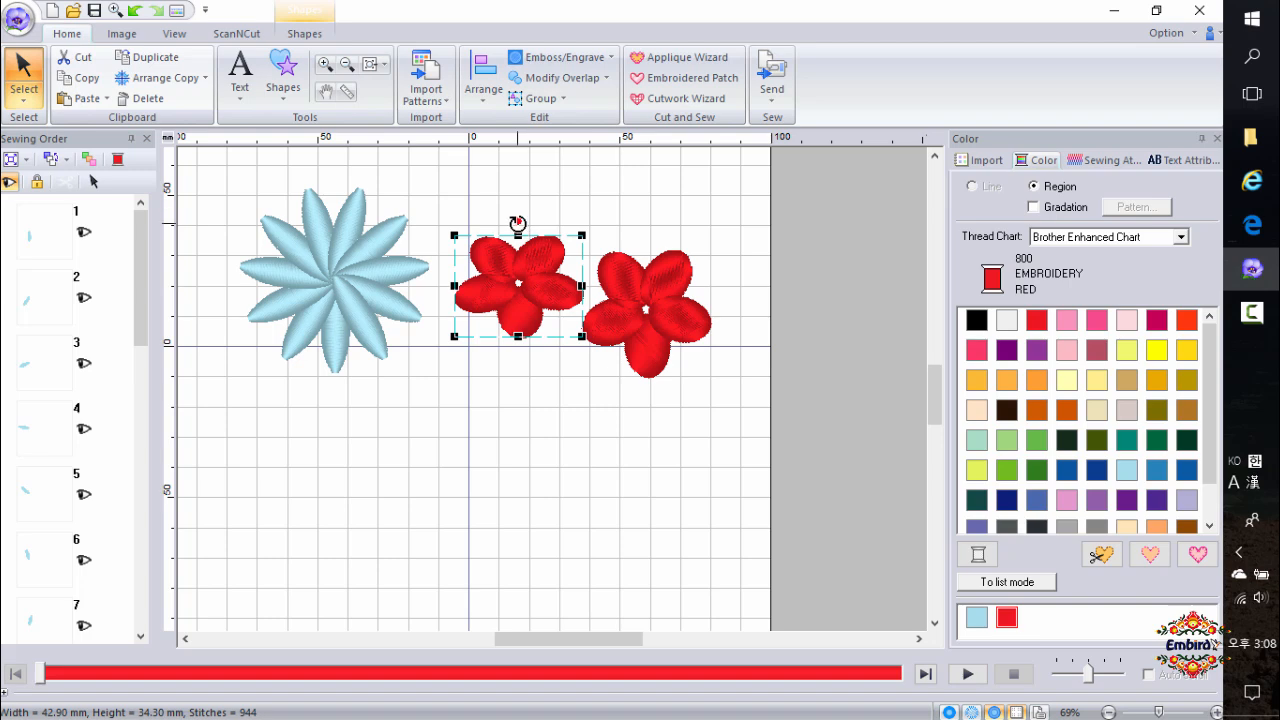
{"action": "left_click_drag", "start_coordinate": [517, 222], "coordinate": [480, 242]}
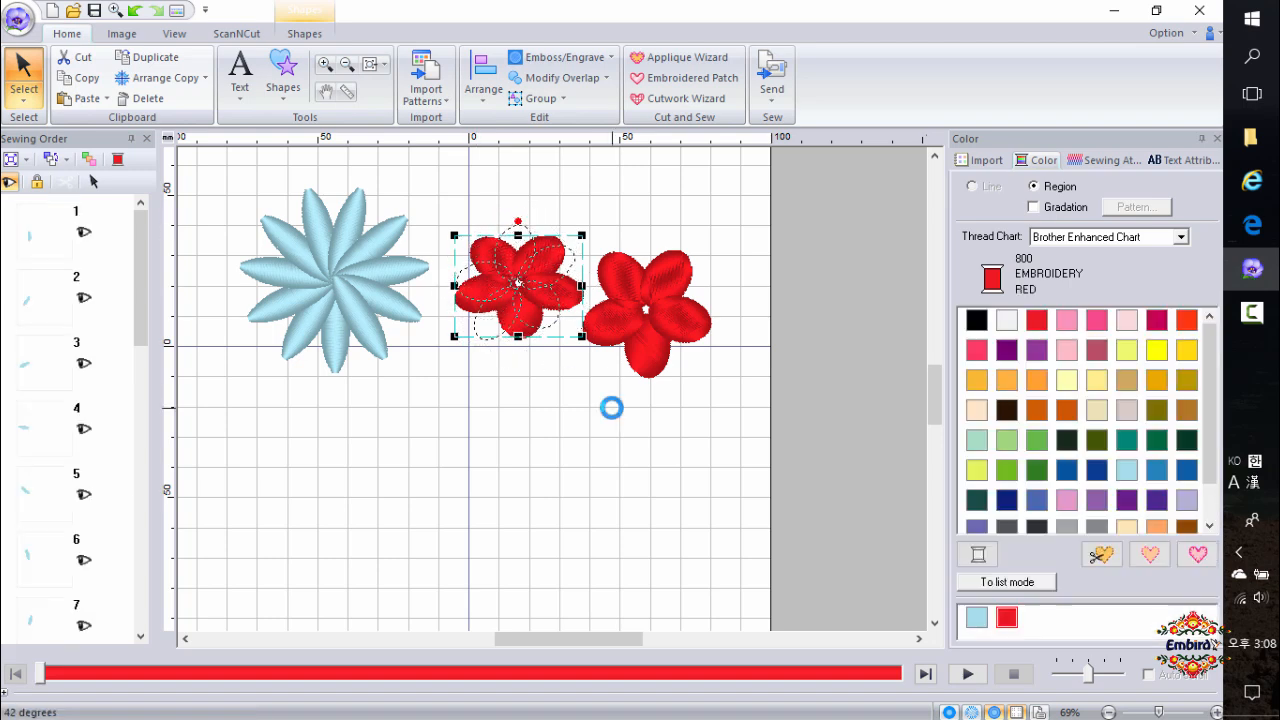
{"action": "left_click", "coordinate": [504, 483]}
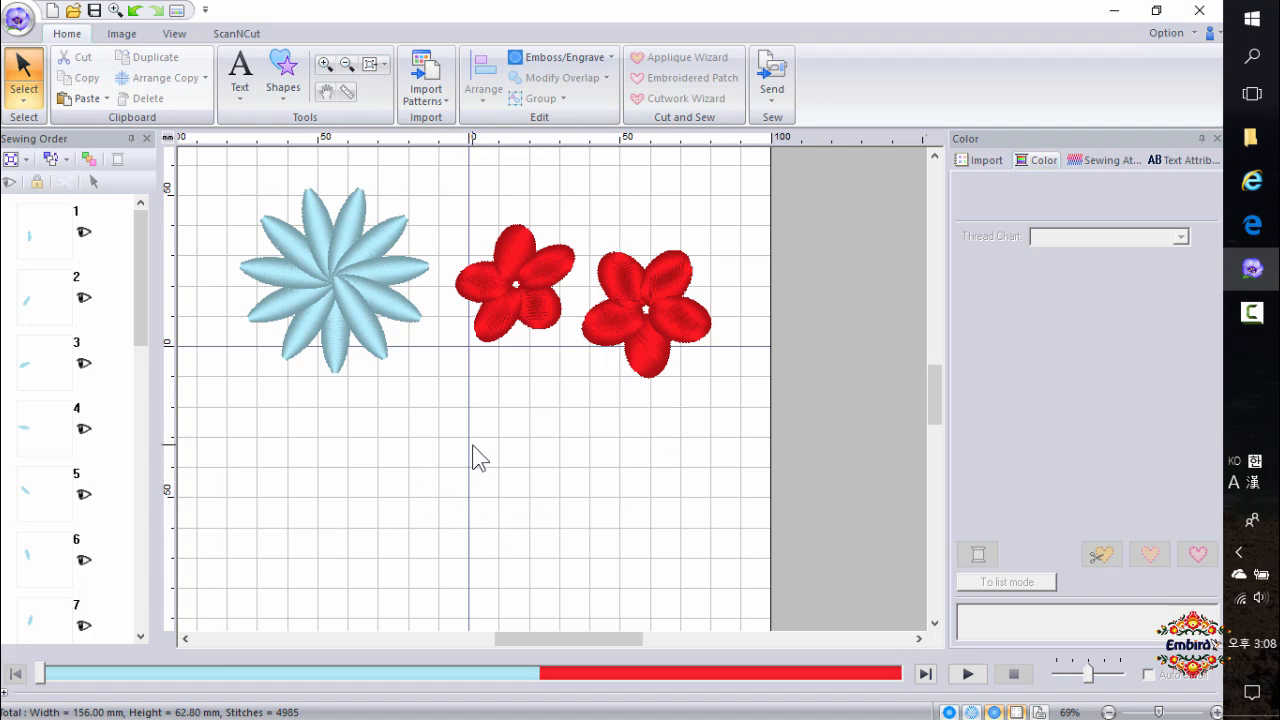
Draw a curved leaf outline about 19 mm wide and 49 mm tall below the red flowers.
{"action": "scroll", "coordinate": [551, 395], "scroll_direction": "up", "scroll_amount": 2}
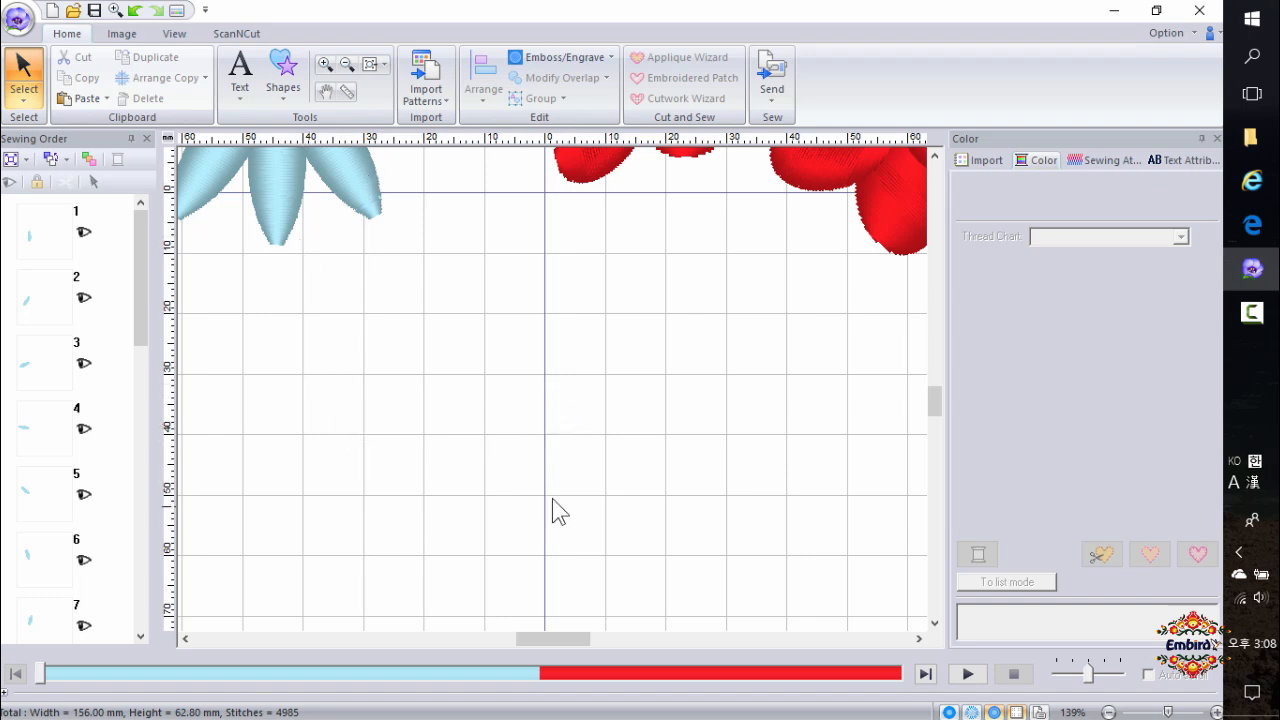
{"action": "scroll", "coordinate": [552, 498], "scroll_direction": "down", "scroll_amount": 2}
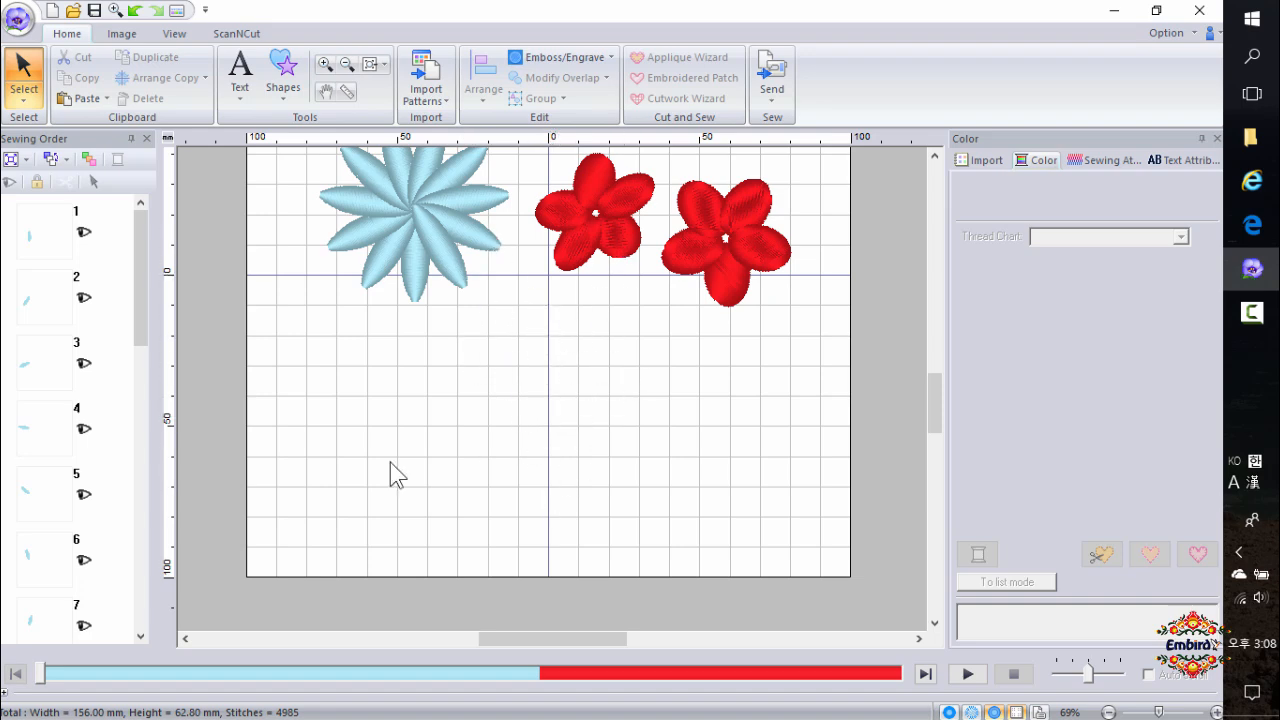
{"action": "left_click", "coordinate": [285, 94]}
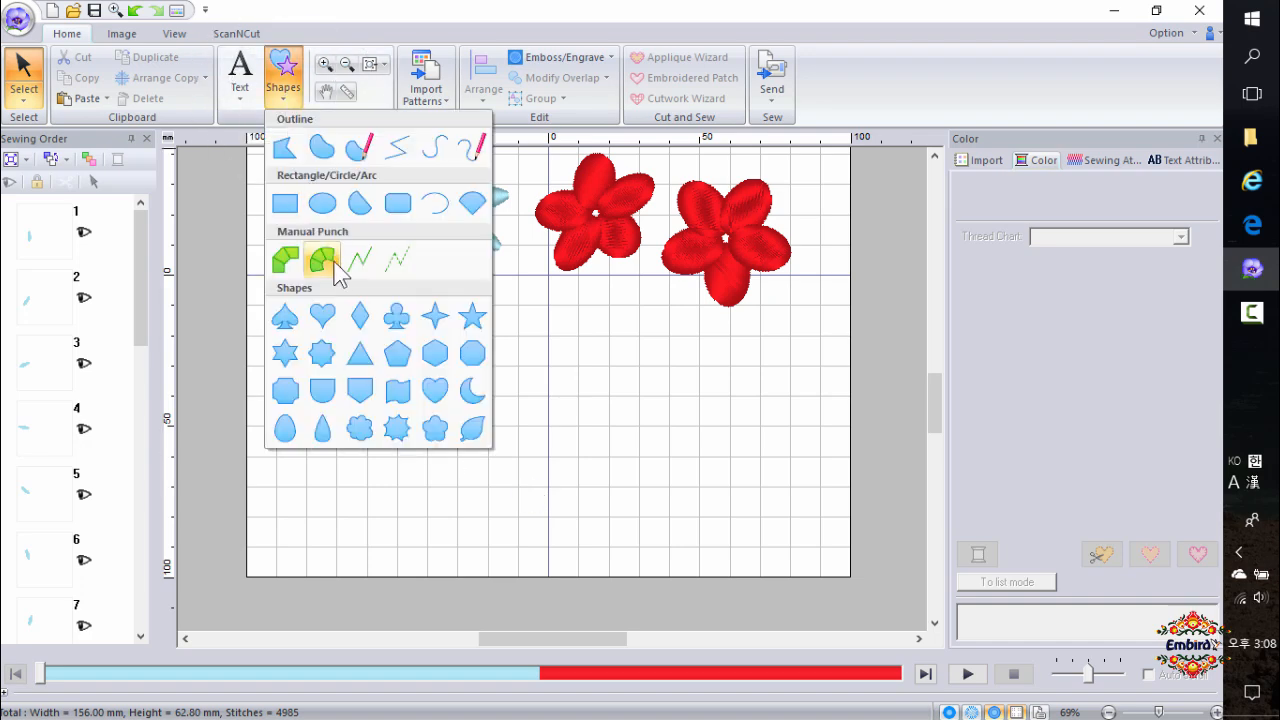
{"action": "left_click", "coordinate": [322, 160]}
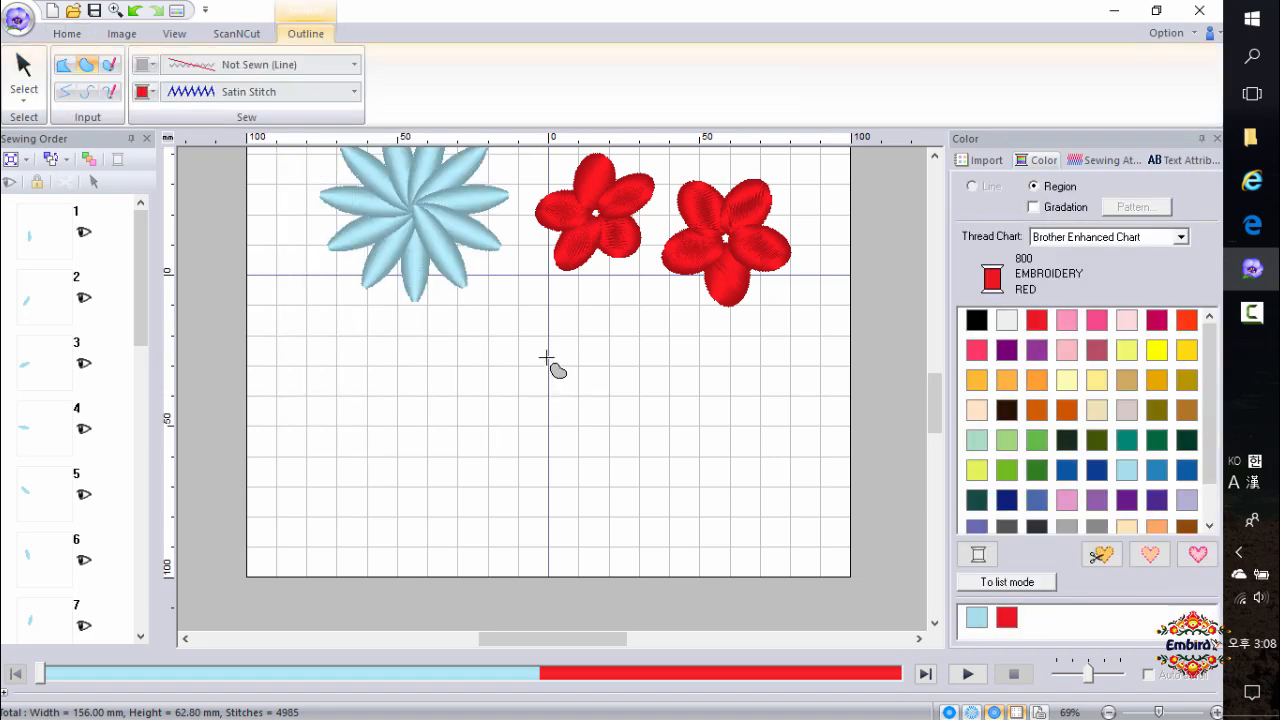
{"action": "left_click", "coordinate": [549, 303]}
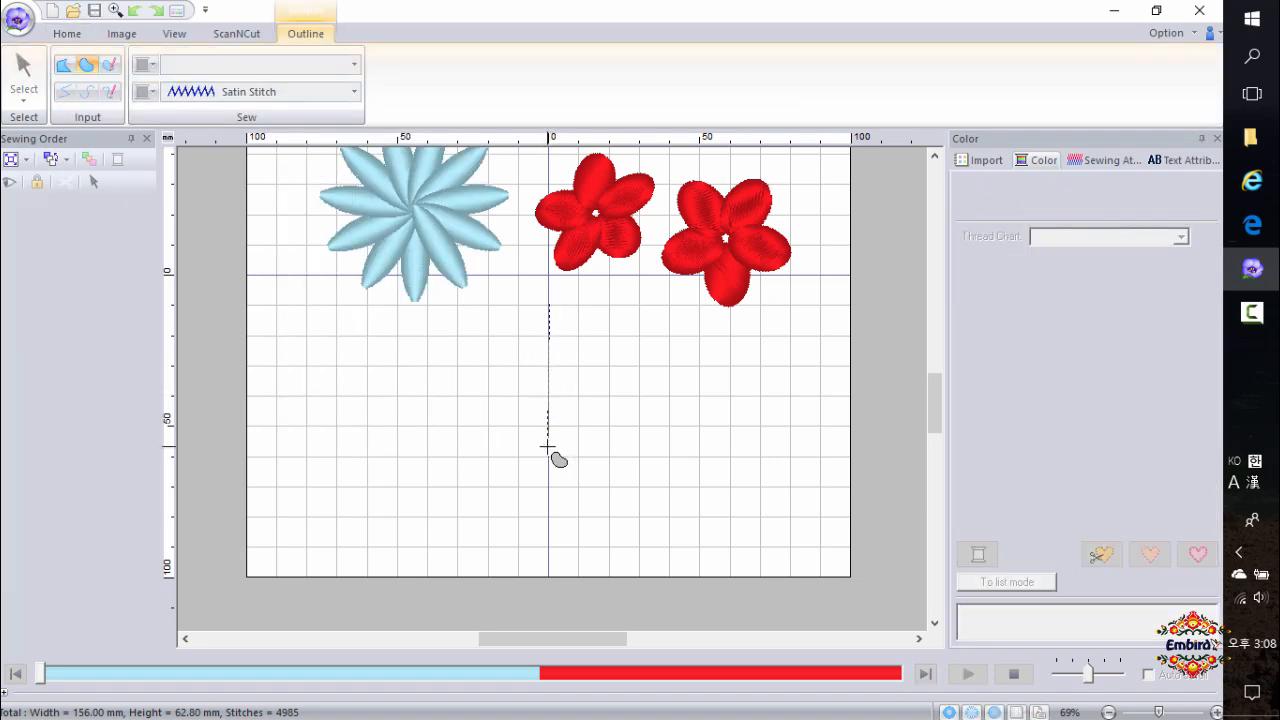
{"action": "left_click", "coordinate": [548, 447]}
{"action": "key", "text": "z"}
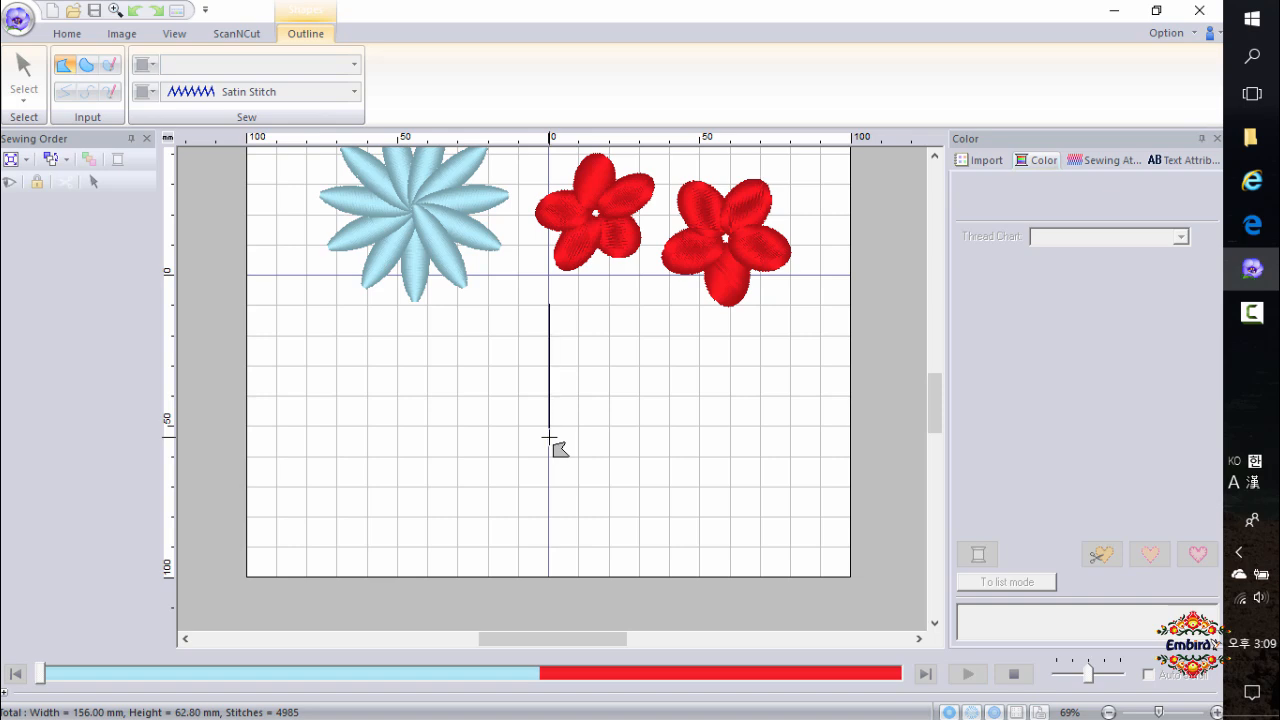
{"action": "left_click", "coordinate": [548, 437]}
{"action": "key", "text": "BackSpace"}
{"action": "key", "text": "x"}
{"action": "left_click", "coordinate": [591, 403]}
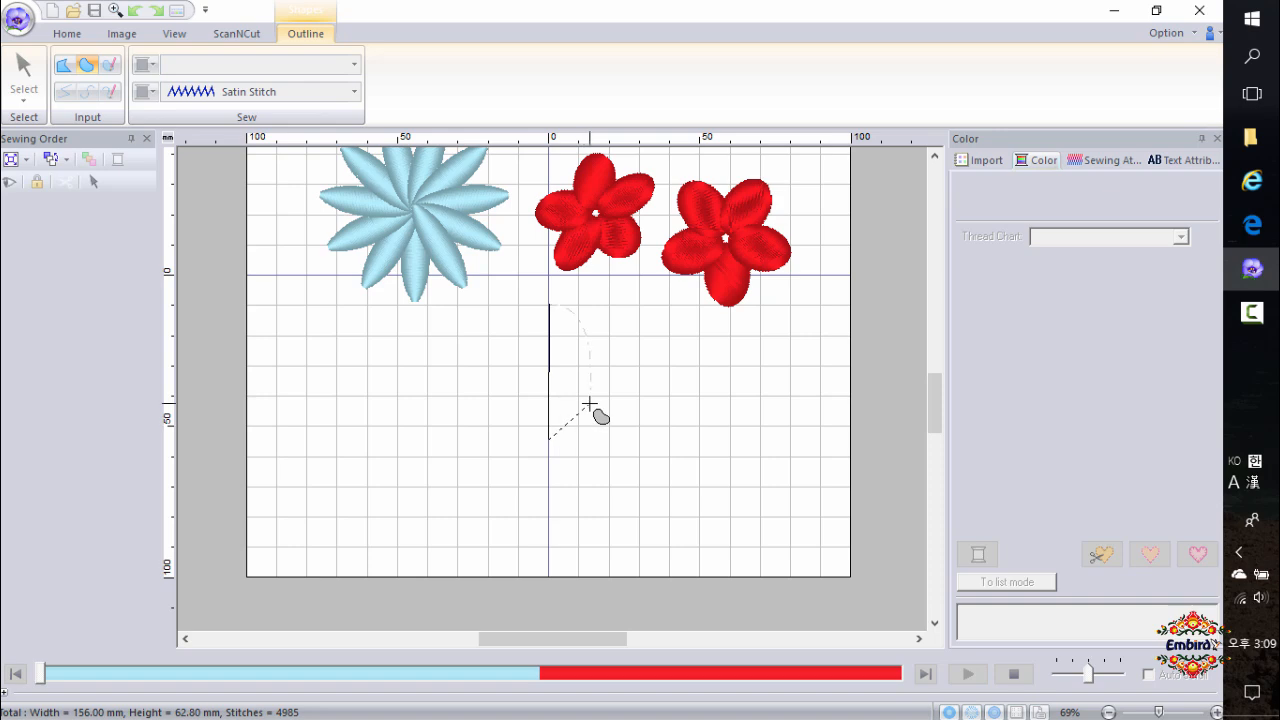
{"action": "left_click", "coordinate": [598, 321]}
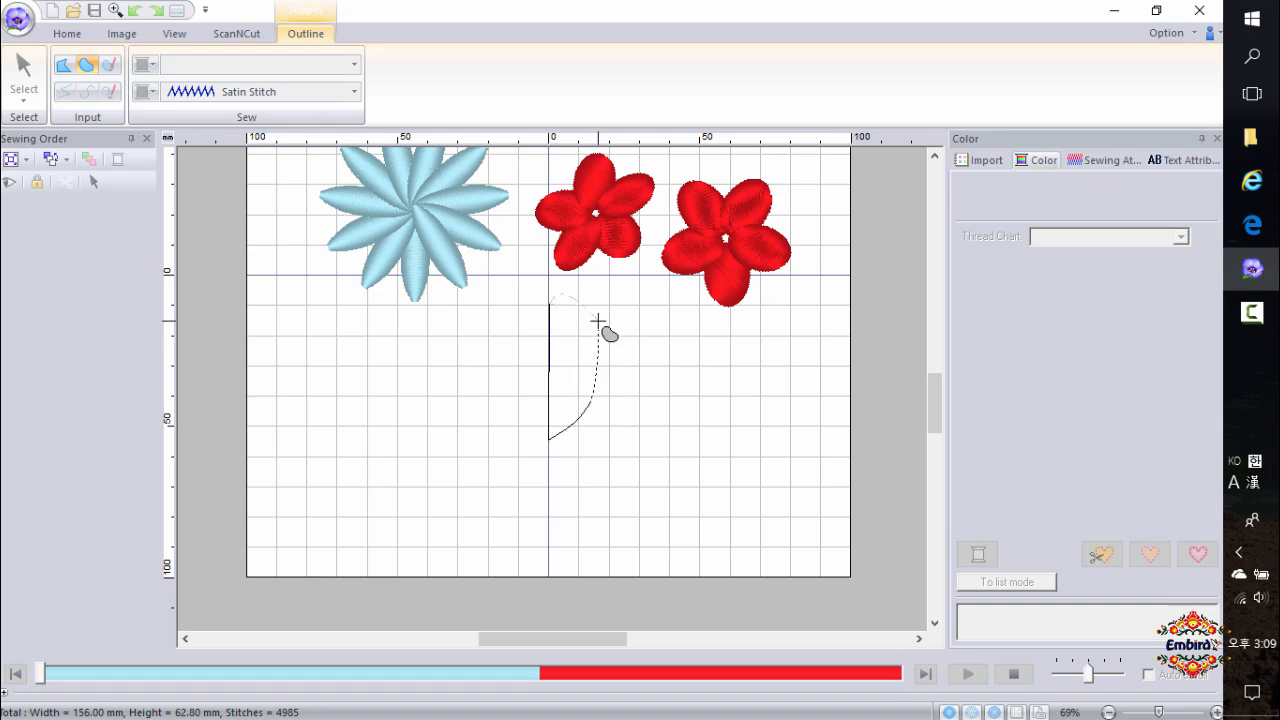
{"action": "left_click", "coordinate": [556, 298]}
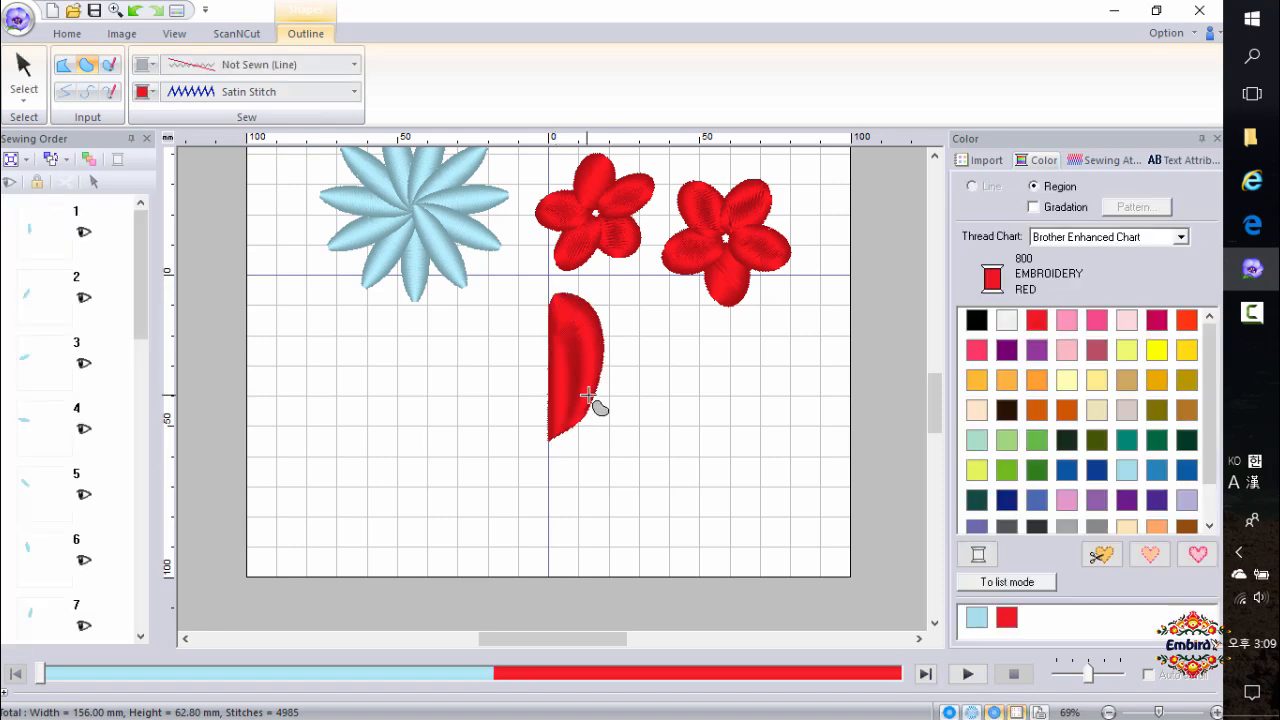
Colour the leaf dark olive.
{"action": "scroll", "coordinate": [594, 405], "scroll_direction": "up", "scroll_amount": 2}
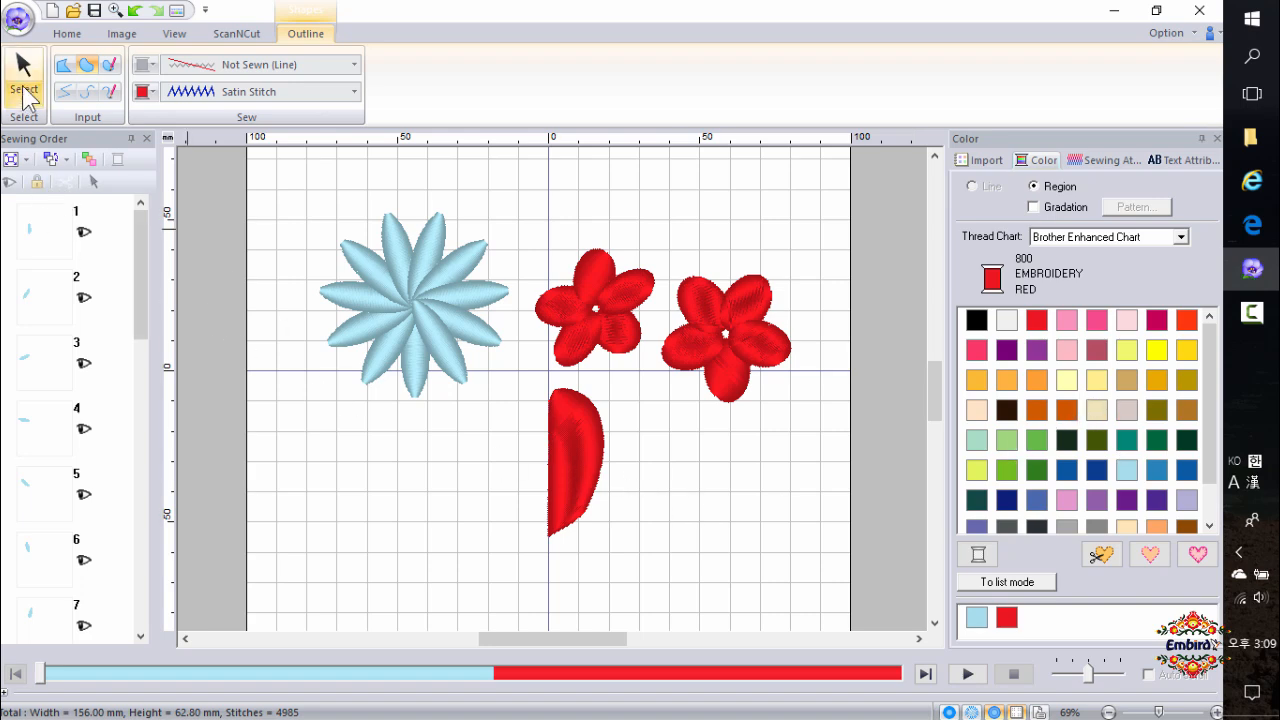
{"action": "left_click", "coordinate": [23, 66]}
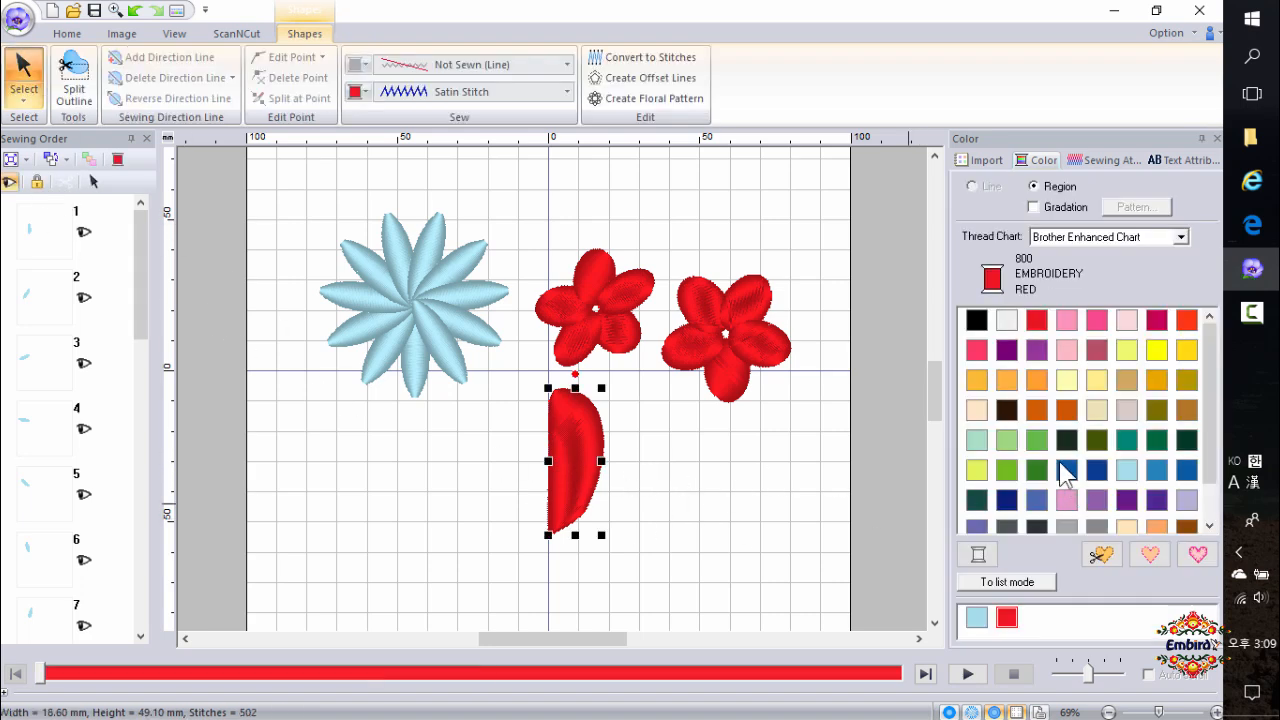
{"action": "left_click", "coordinate": [1100, 442]}
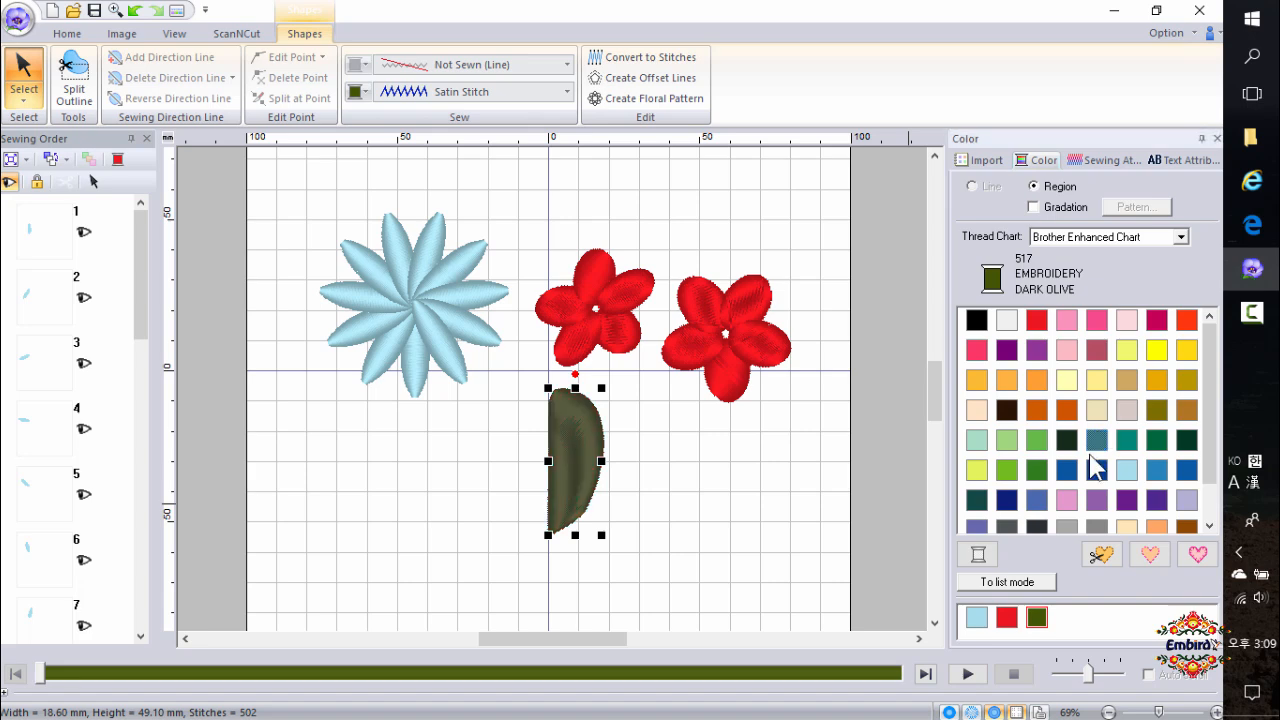
Narrow the leaf to about 12 mm wide and select it again.
{"action": "left_click_drag", "start_coordinate": [600, 461], "coordinate": [585, 463]}
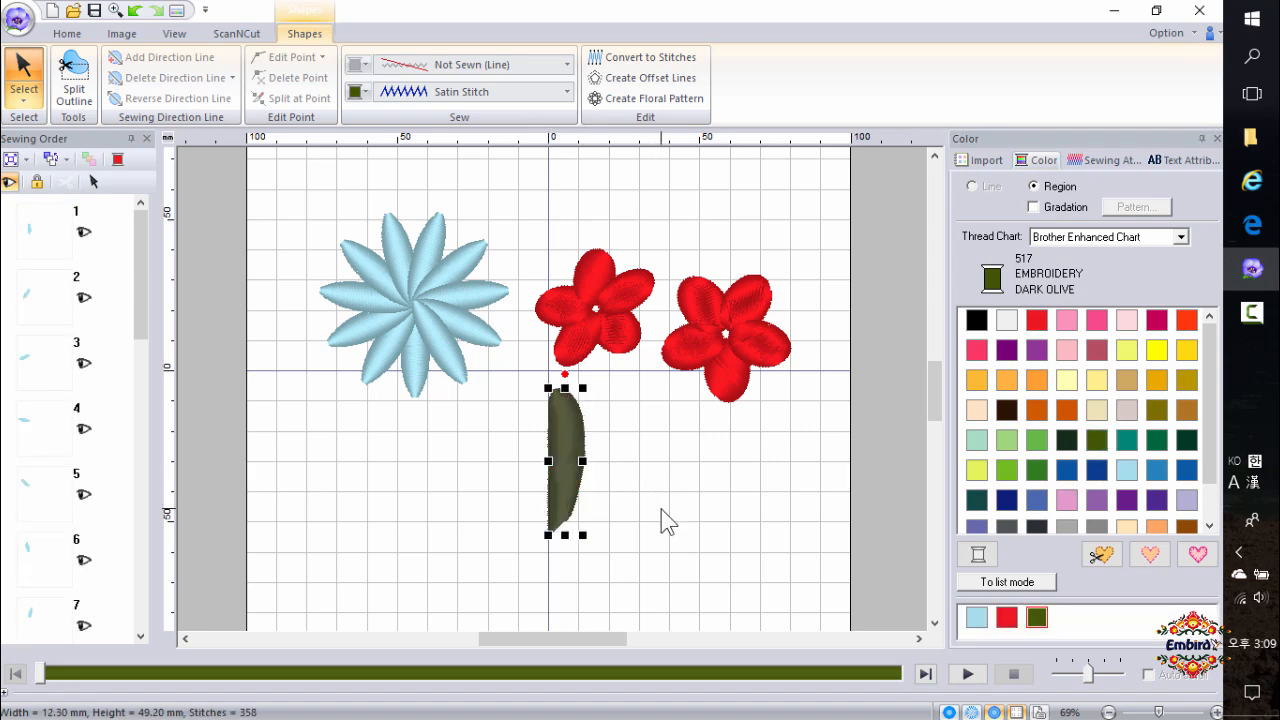
{"action": "left_click", "coordinate": [661, 509]}
{"action": "left_click", "coordinate": [565, 529]}
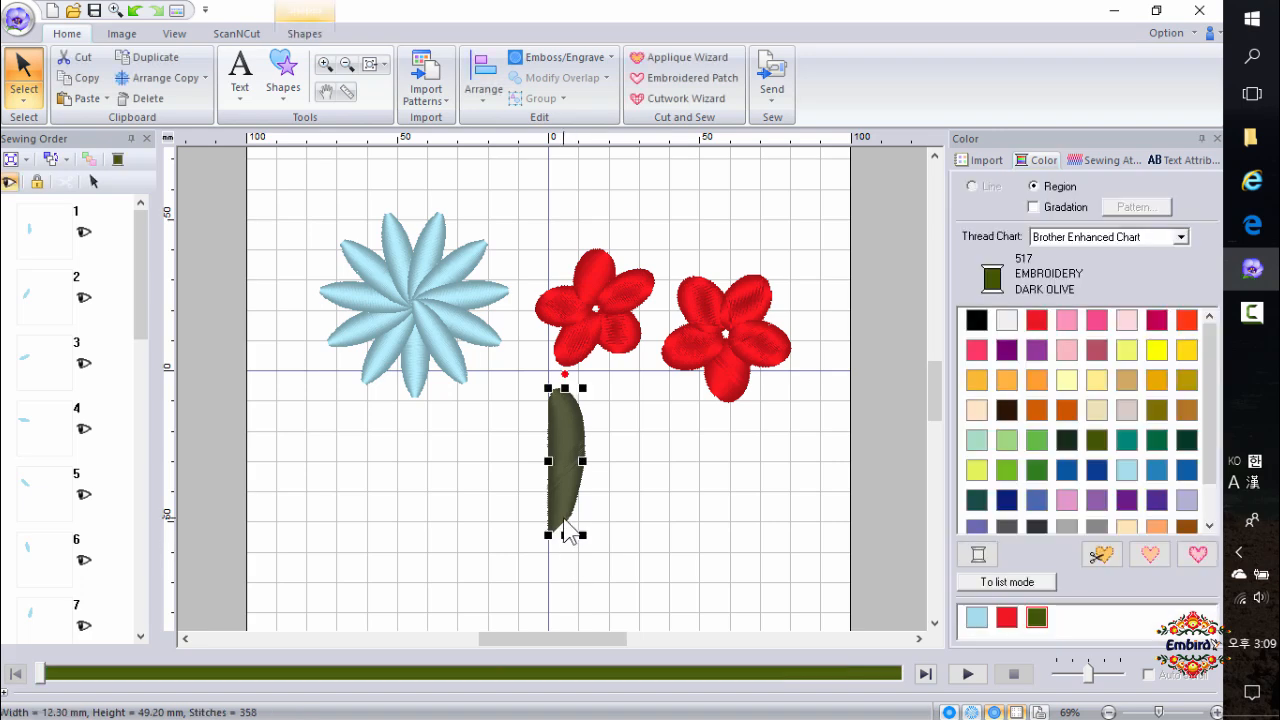
{"action": "left_click", "coordinate": [475, 484]}
{"action": "left_click", "coordinate": [558, 490]}
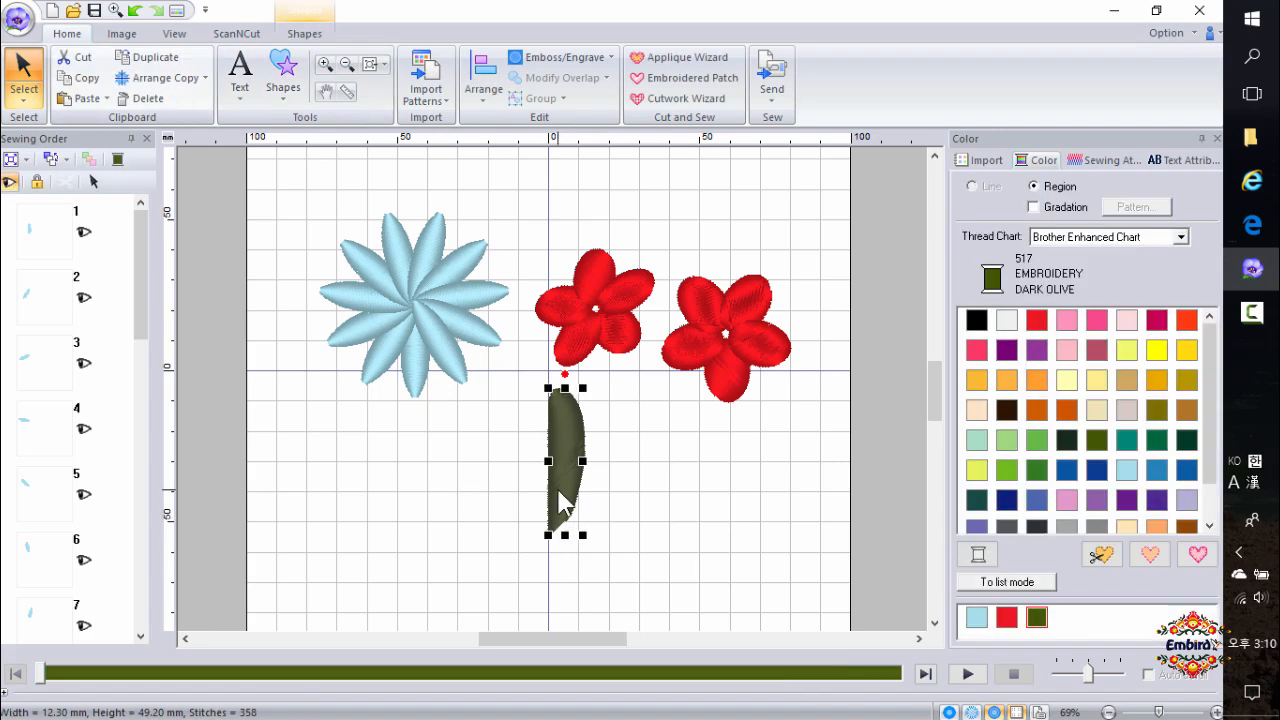
Make a horizontal mirror copy of the olive half leaf to form a full leaf.
{"action": "left_click", "coordinate": [170, 80]}
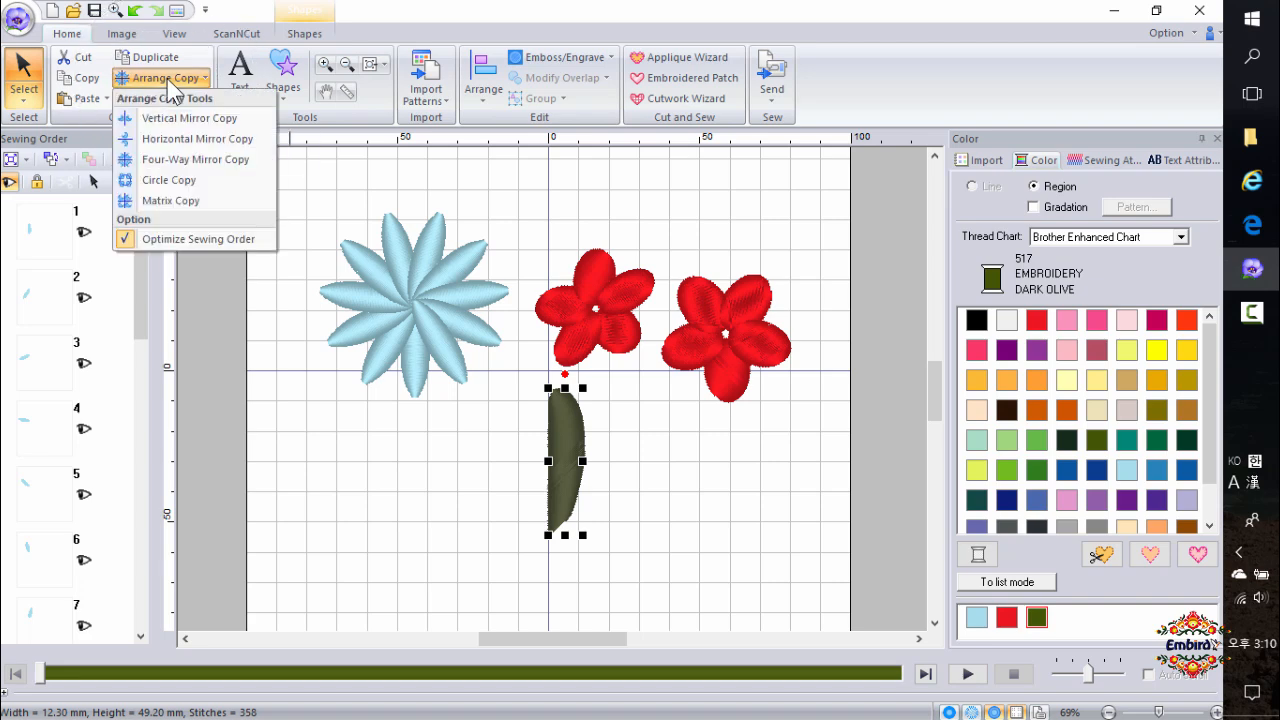
{"action": "left_click", "coordinate": [185, 138]}
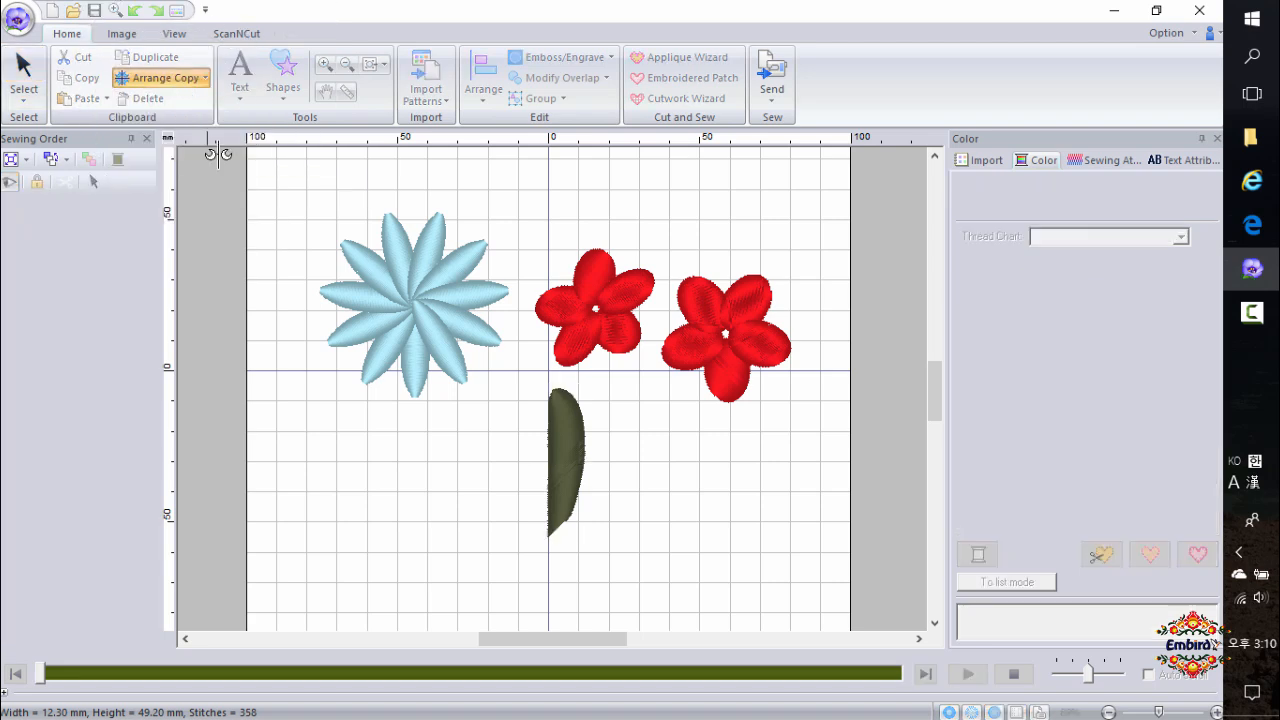
{"action": "left_click", "coordinate": [550, 477]}
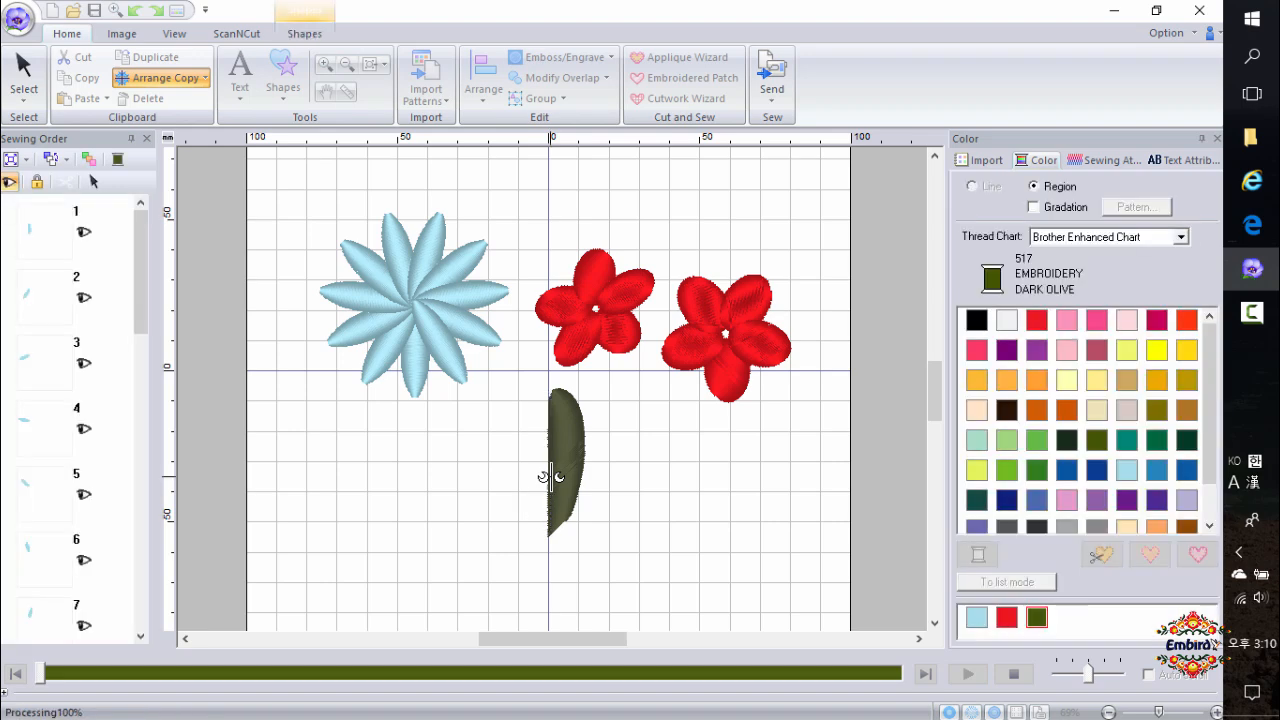
{"action": "left_click", "coordinate": [615, 552]}
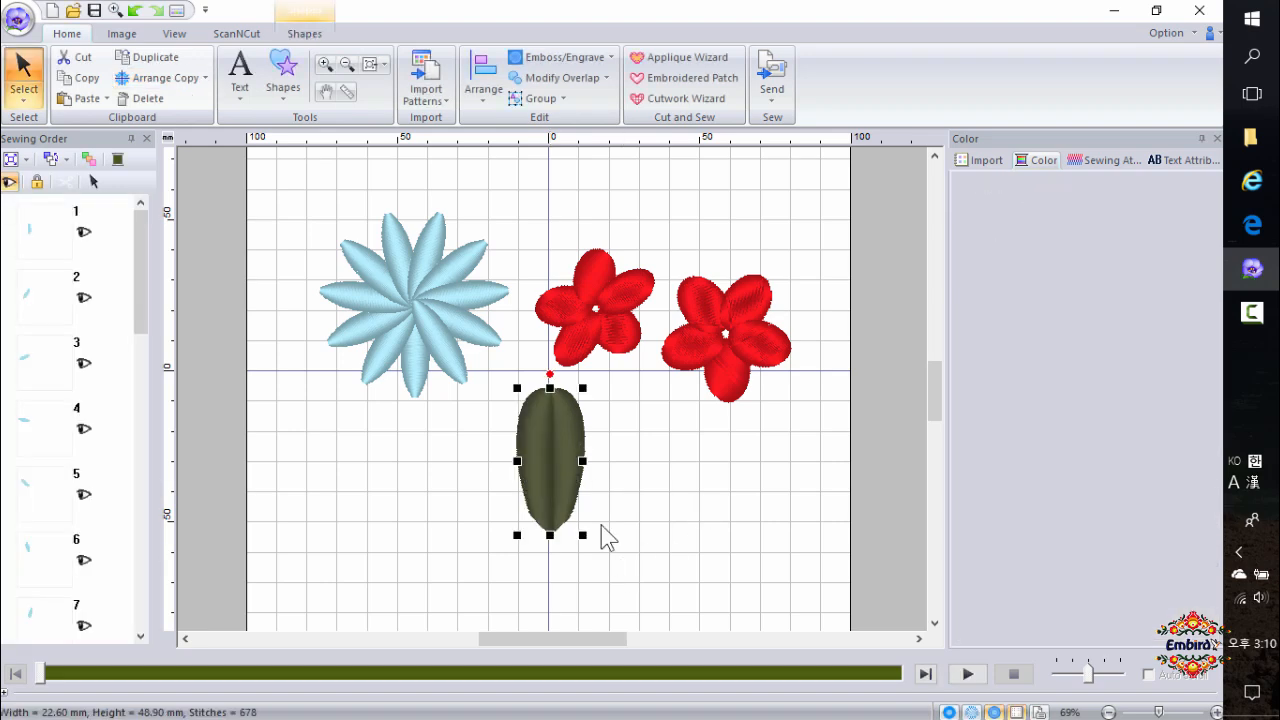
Rotate the full olive leaf 180° so its pointed tip faces upward.
{"action": "left_click", "coordinate": [563, 402]}
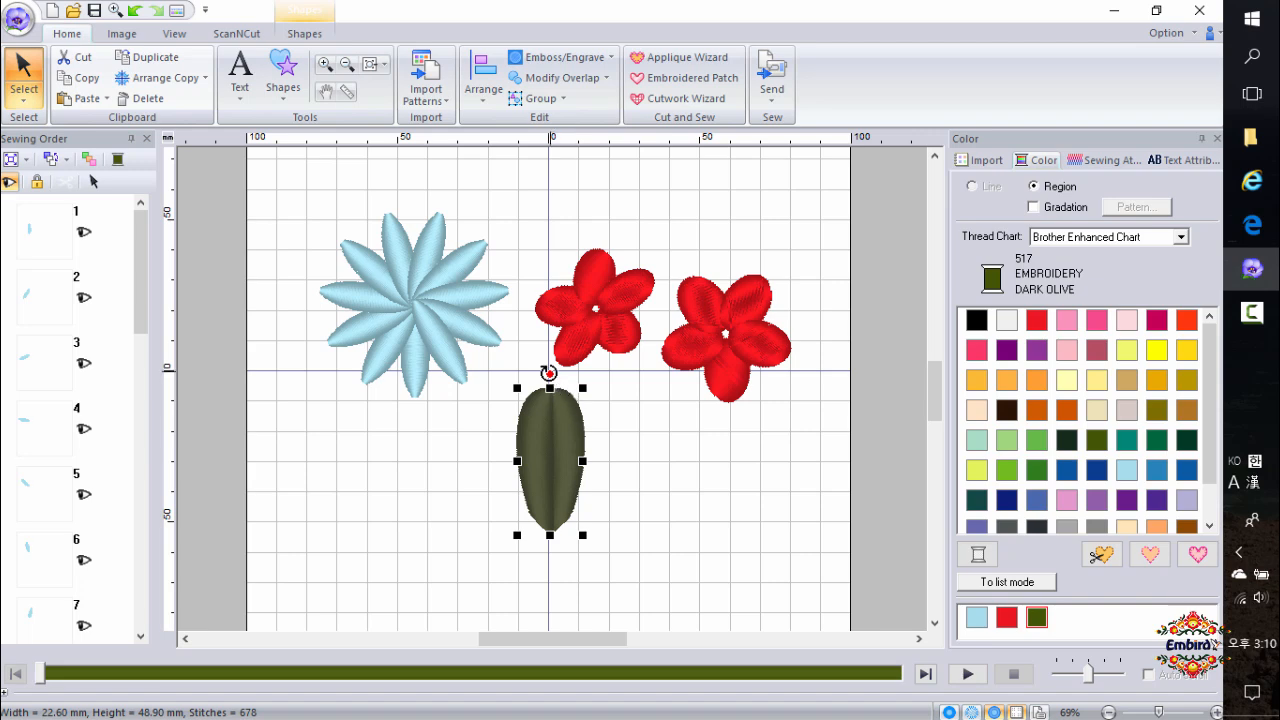
{"action": "left_click_drag", "start_coordinate": [550, 374], "coordinate": [548, 570]}
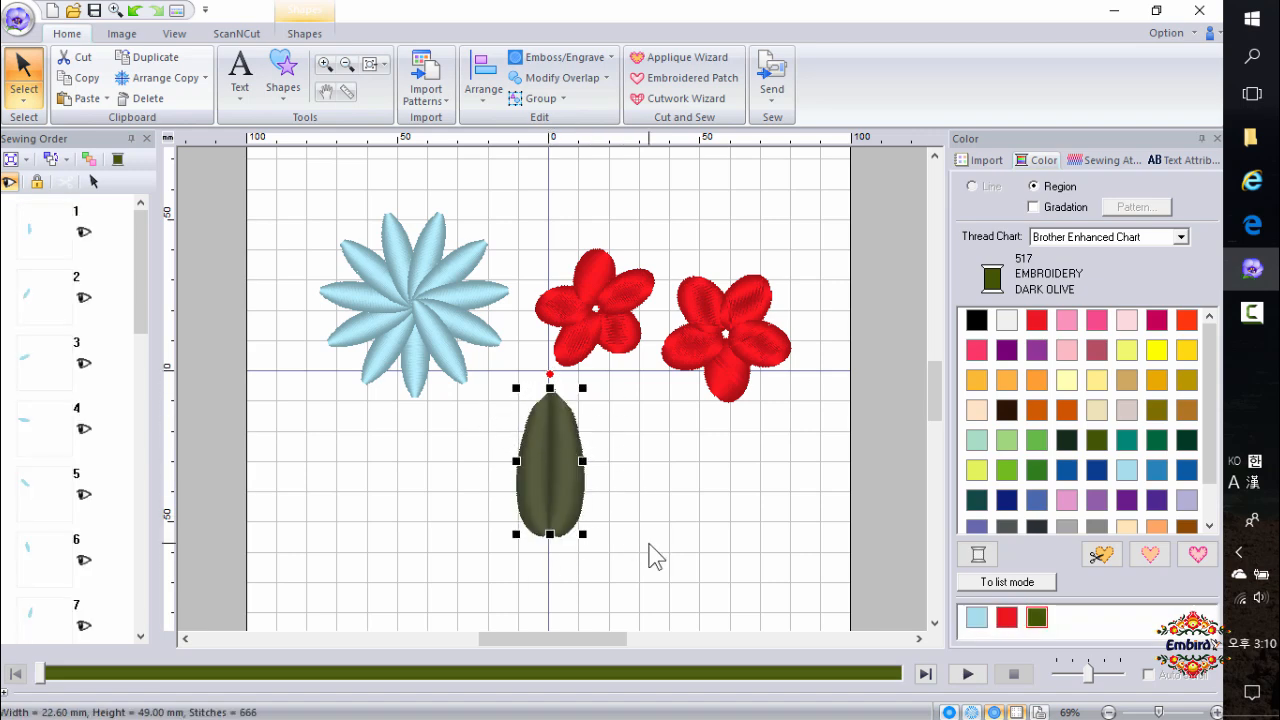
{"action": "left_click", "coordinate": [598, 584]}
Punch a manual block half leaf over the olive leaf's right side, using curve and straight points.
{"action": "scroll", "coordinate": [560, 500], "scroll_direction": "up", "scroll_amount": 2}
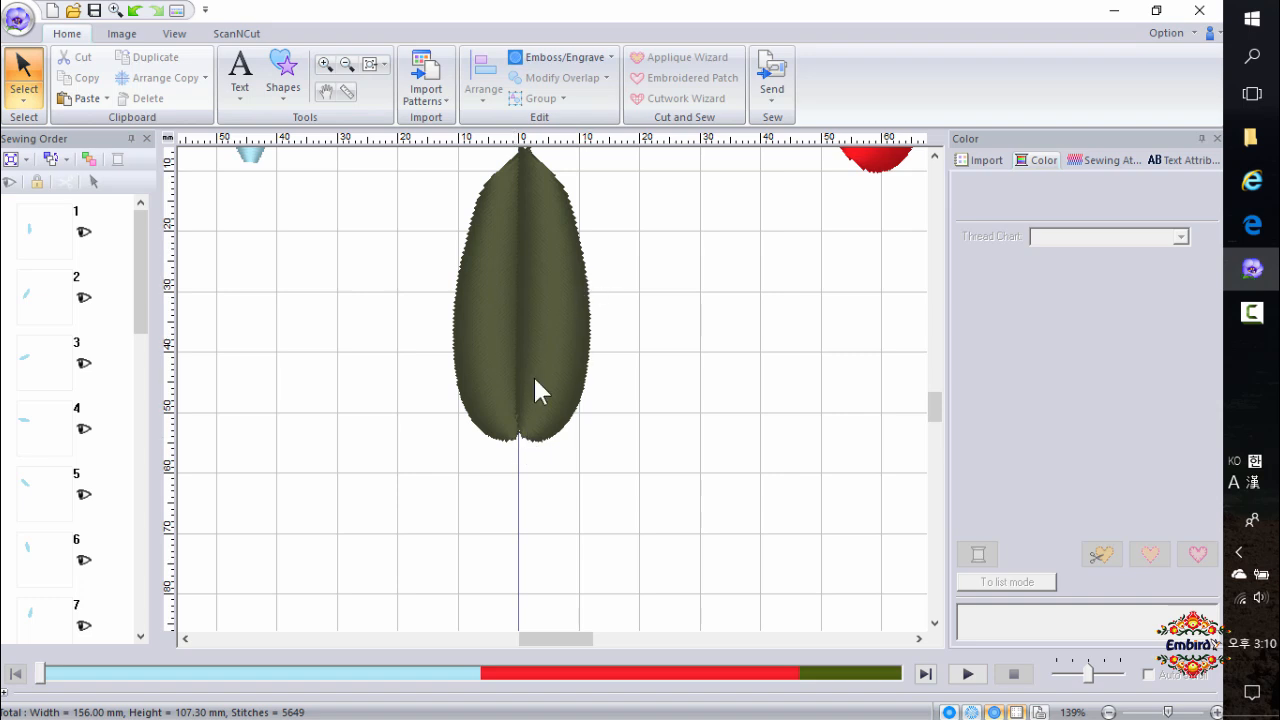
{"action": "scroll", "coordinate": [670, 385], "scroll_direction": "down", "scroll_amount": 1}
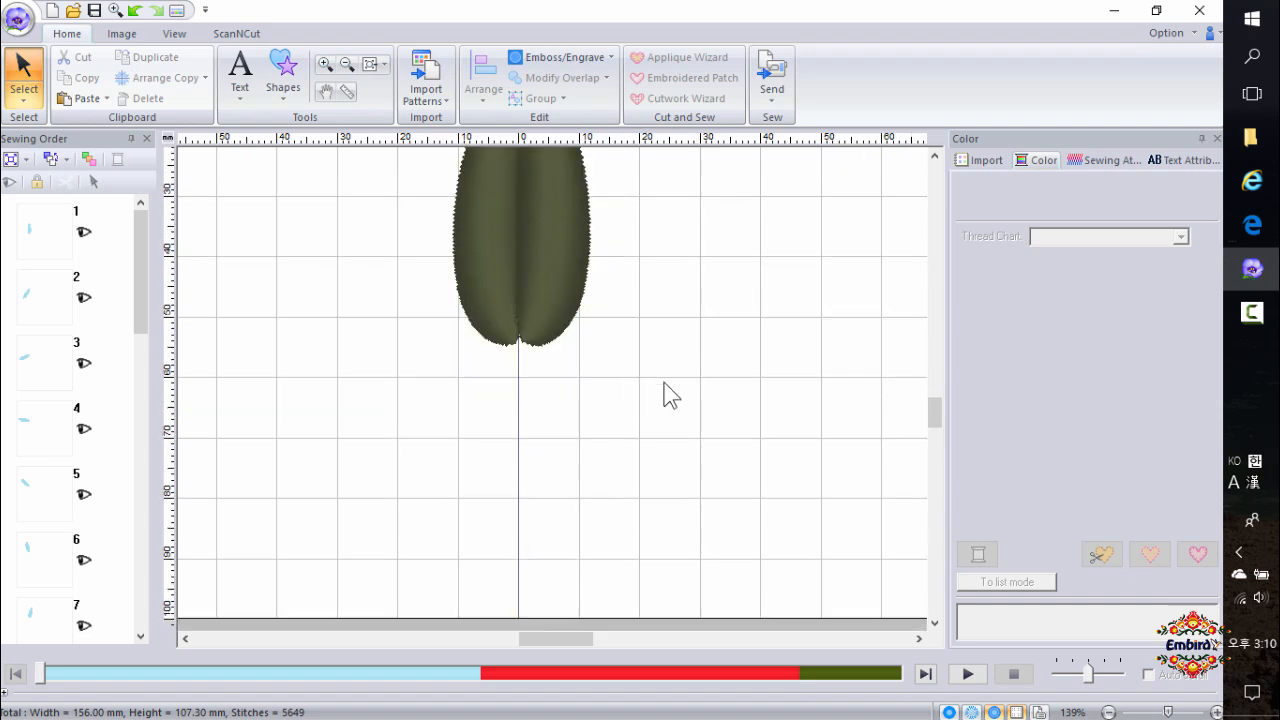
{"action": "scroll", "coordinate": [860, 403], "scroll_direction": "up", "scroll_amount": 2}
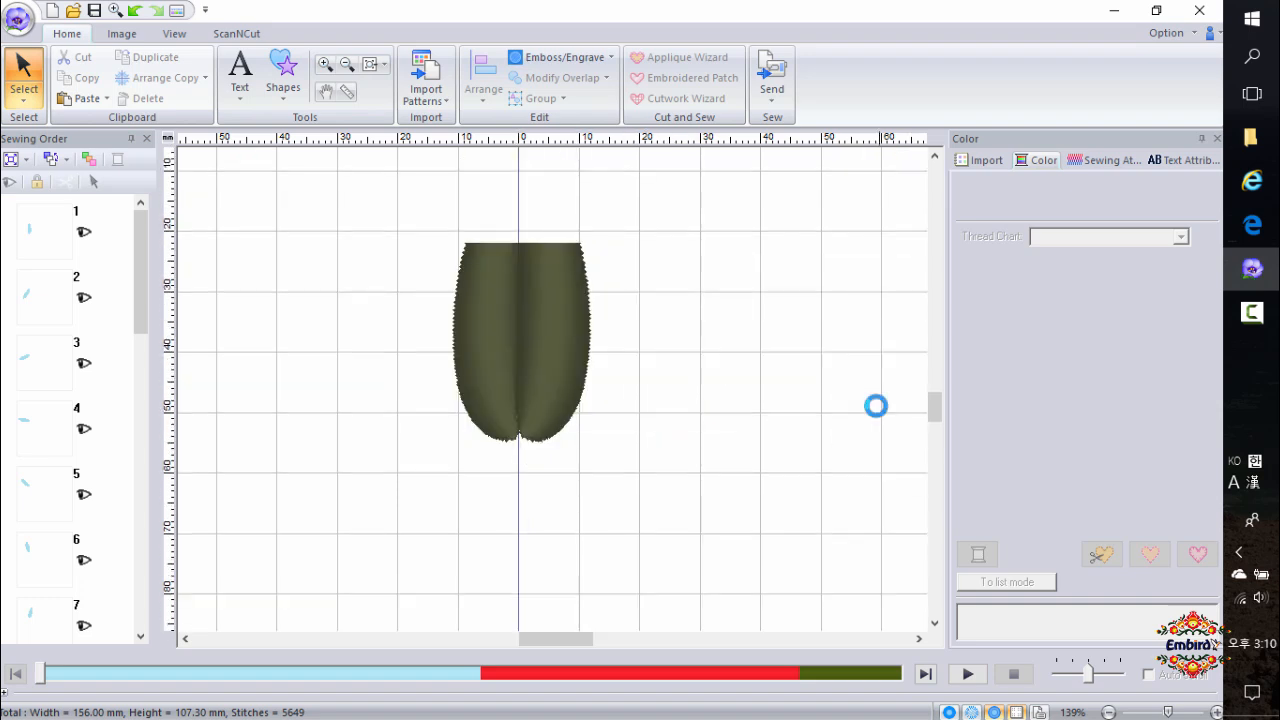
{"action": "left_click", "coordinate": [284, 89]}
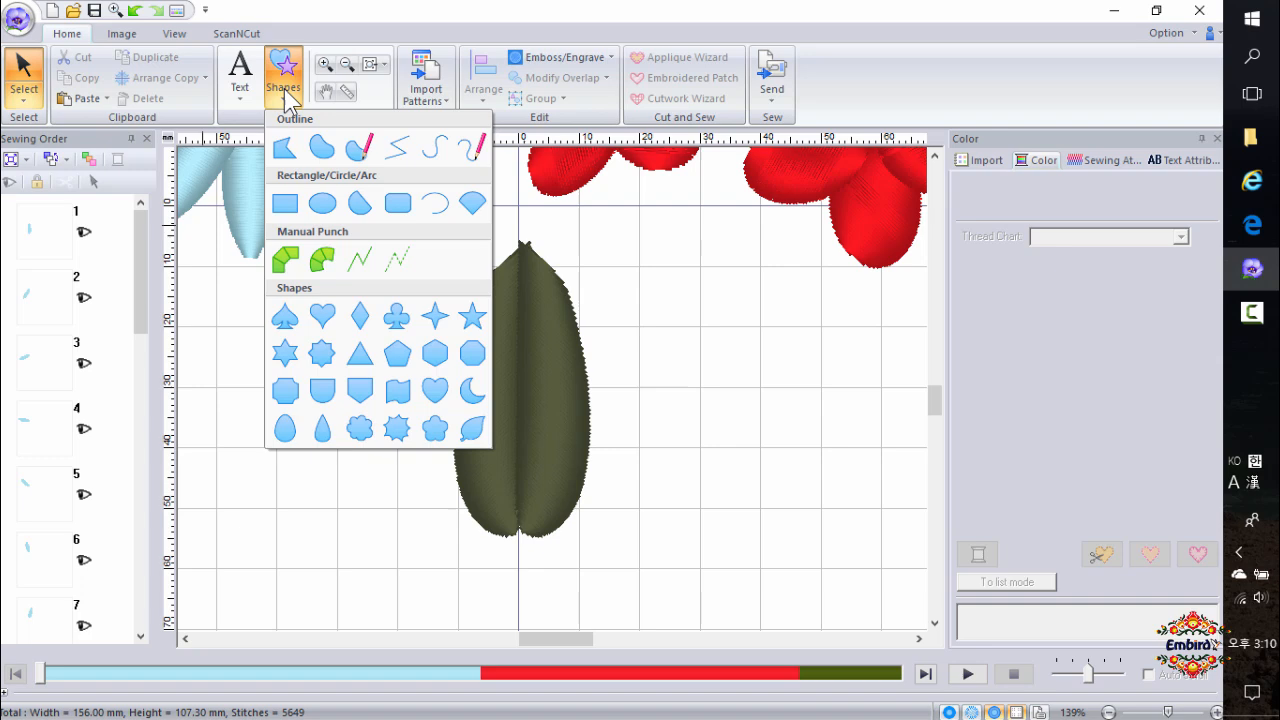
{"action": "left_click", "coordinate": [322, 260]}
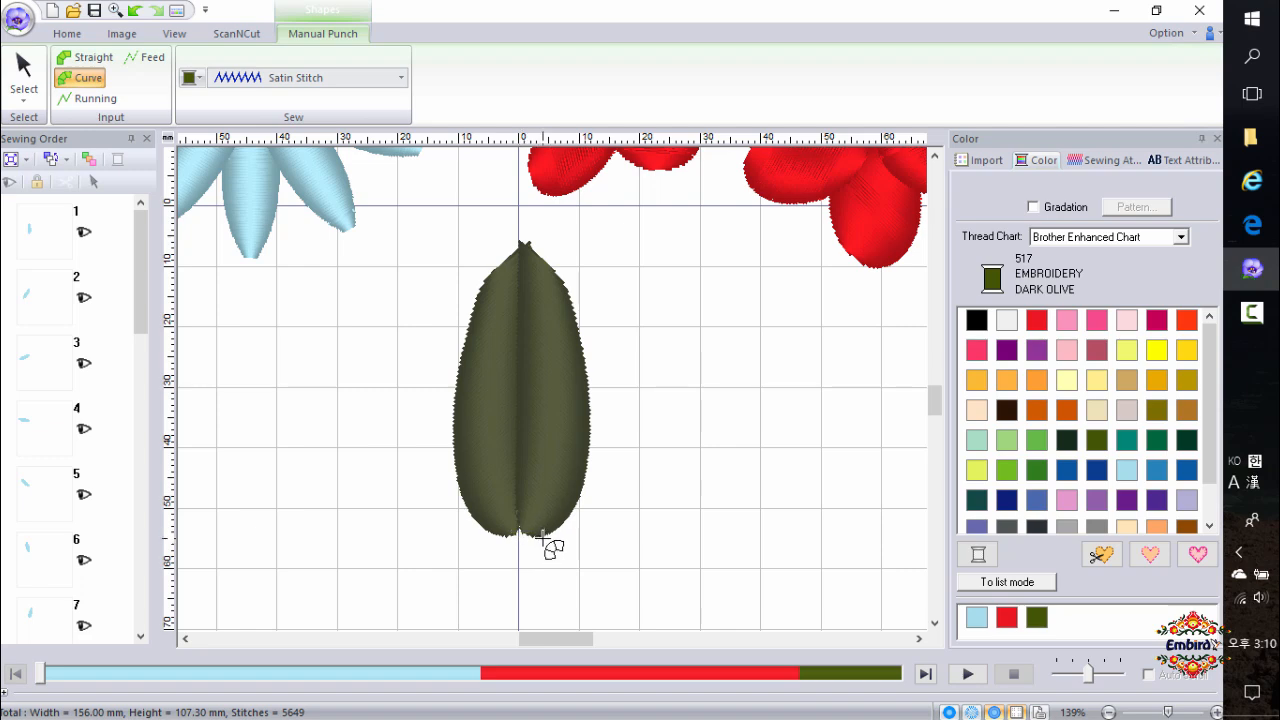
{"action": "left_click", "coordinate": [543, 538]}
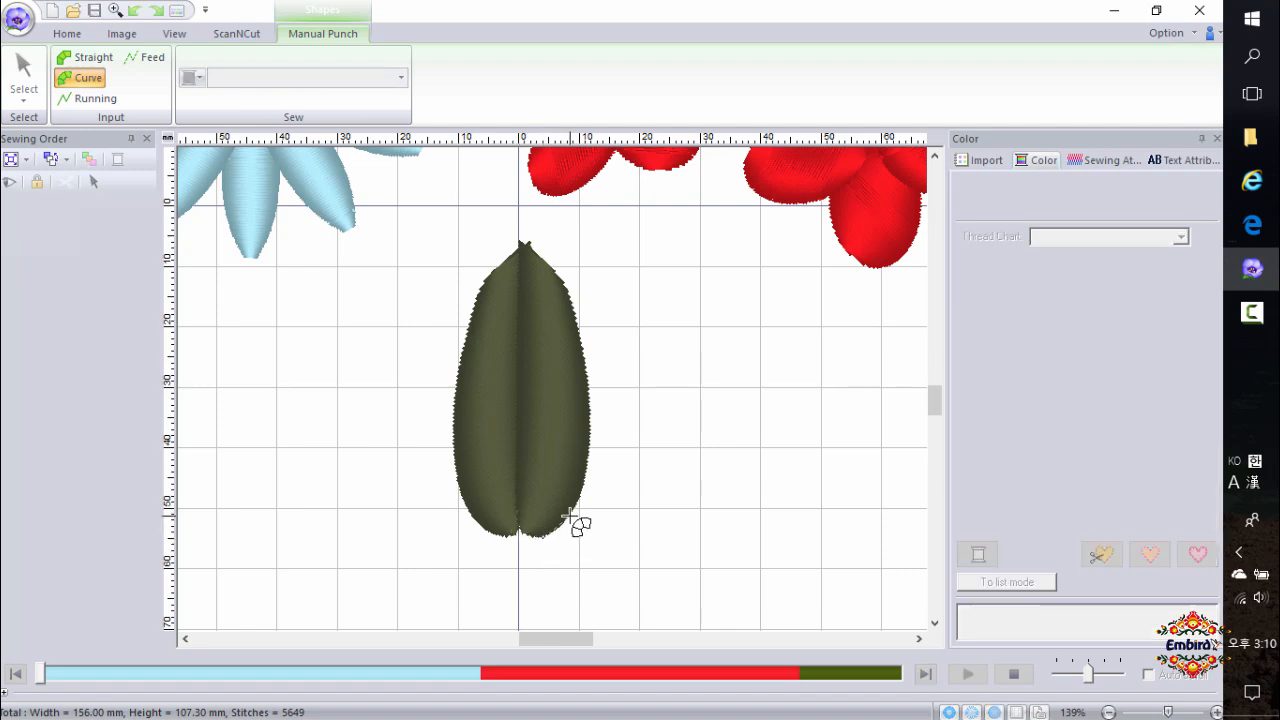
{"action": "key", "text": "z"}
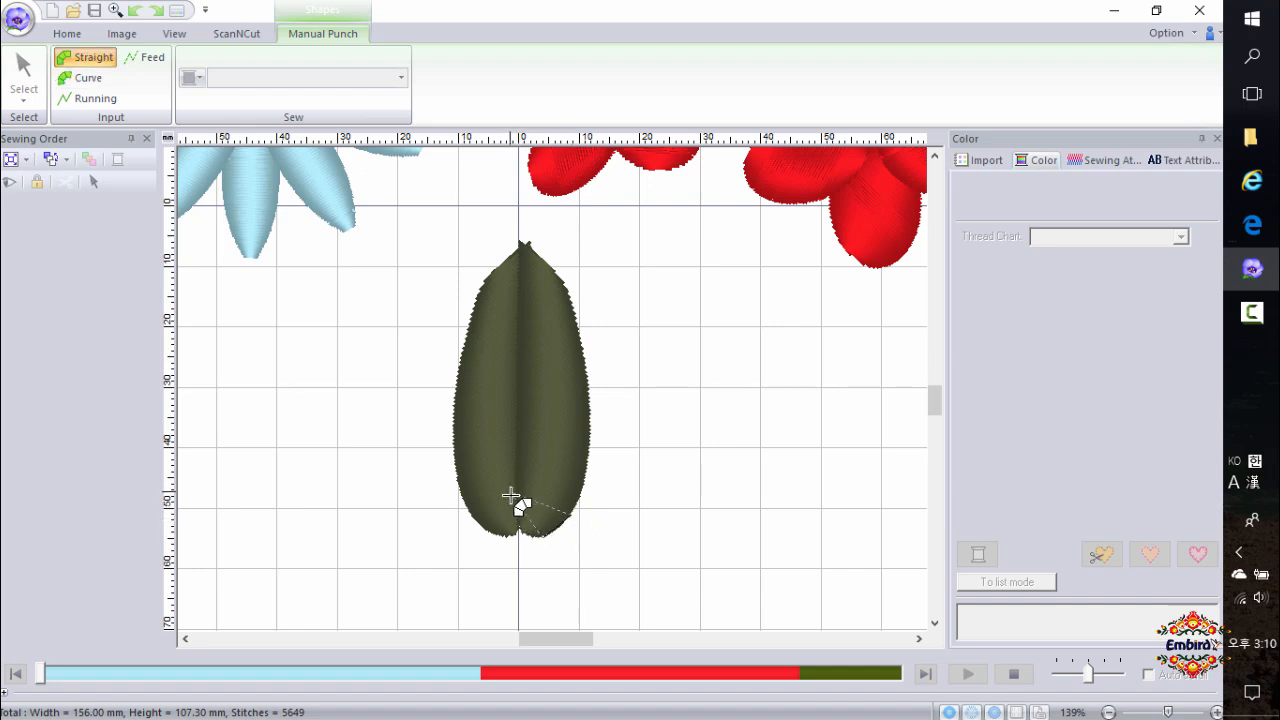
{"action": "left_click", "coordinate": [590, 456]}
{"action": "left_click", "coordinate": [517, 407]}
{"action": "left_click", "coordinate": [583, 350]}
{"action": "left_click", "coordinate": [522, 278]}
{"action": "left_click", "coordinate": [551, 258]}
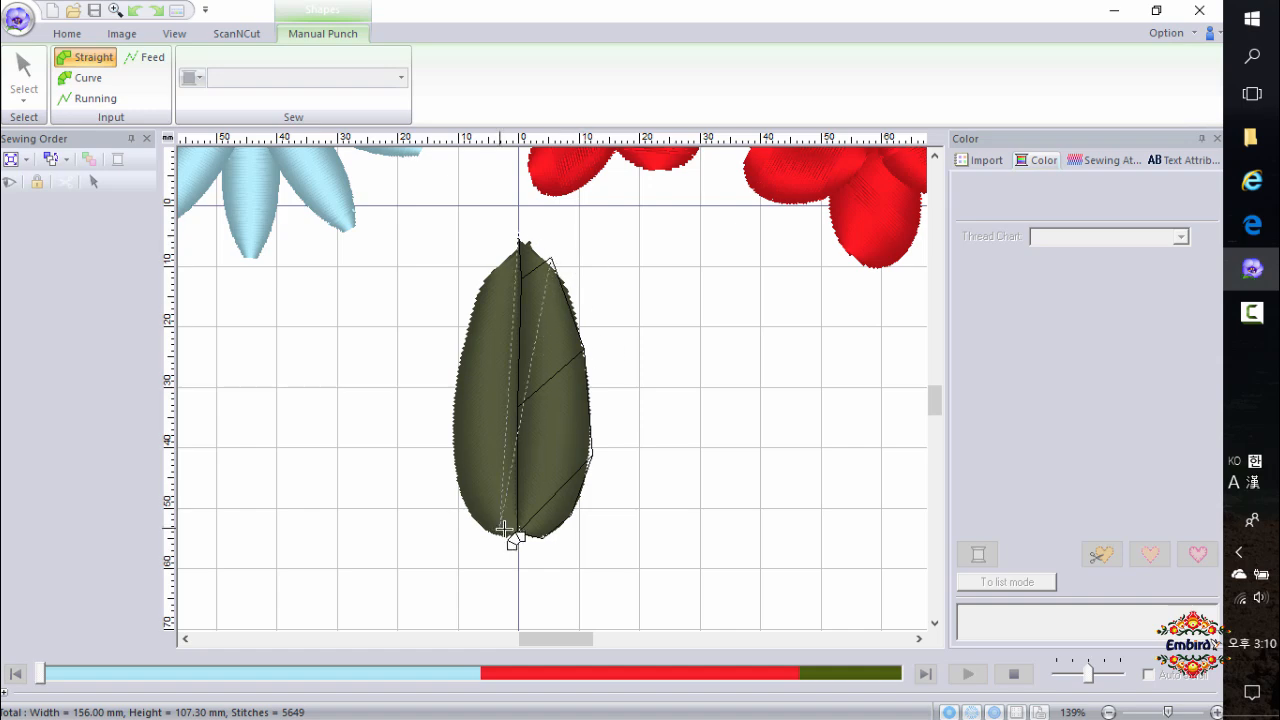
{"action": "double_click", "coordinate": [519, 229]}
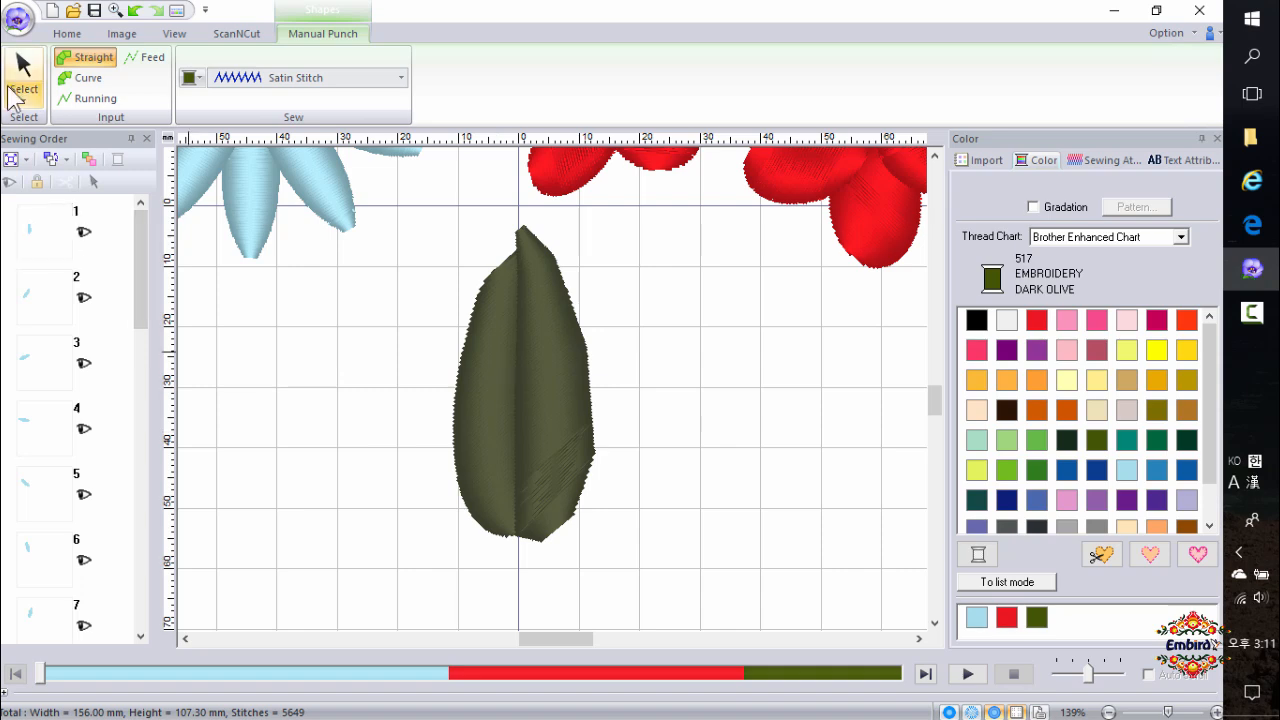
Move the new half leaf to the right of the olive leaf and colour it moss green.
{"action": "left_click", "coordinate": [22, 78]}
{"action": "left_click", "coordinate": [560, 467]}
{"action": "left_click_drag", "start_coordinate": [582, 437], "coordinate": [765, 475]}
{"action": "left_click", "coordinate": [1037, 472]}
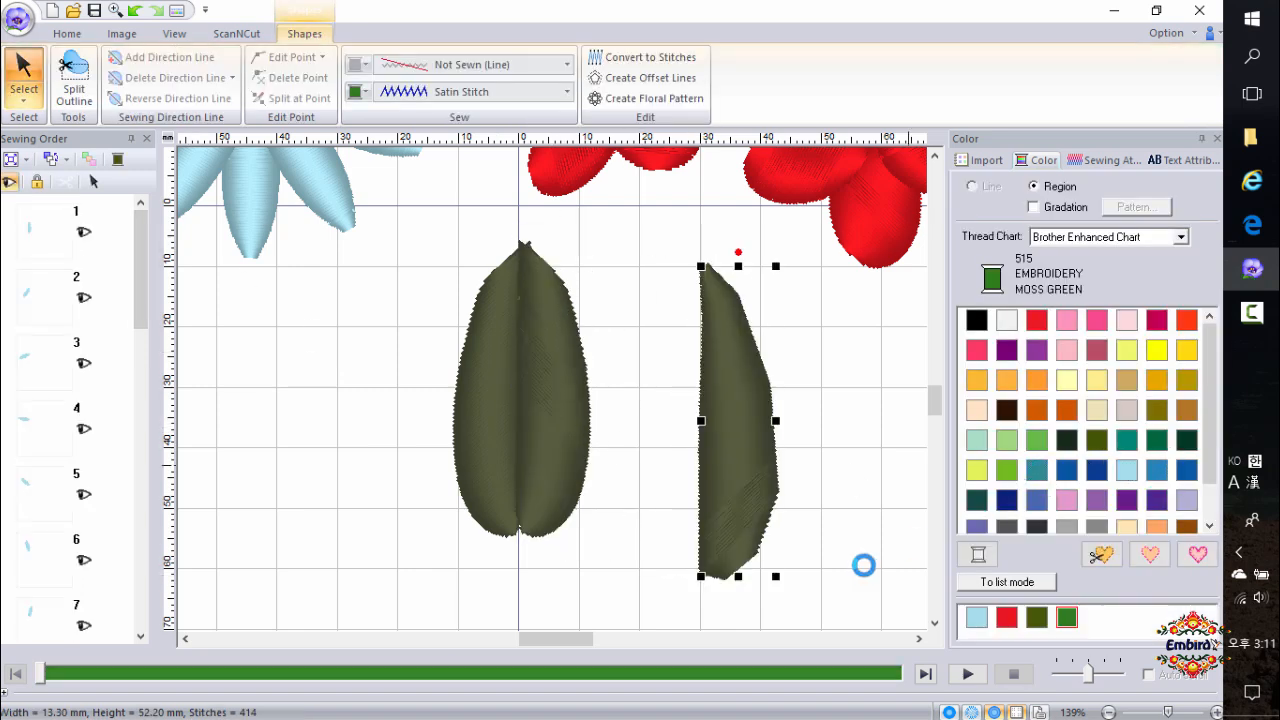
Reshape the moss green half leaf's outline by adjusting its edge points.
{"action": "left_click", "coordinate": [20, 104]}
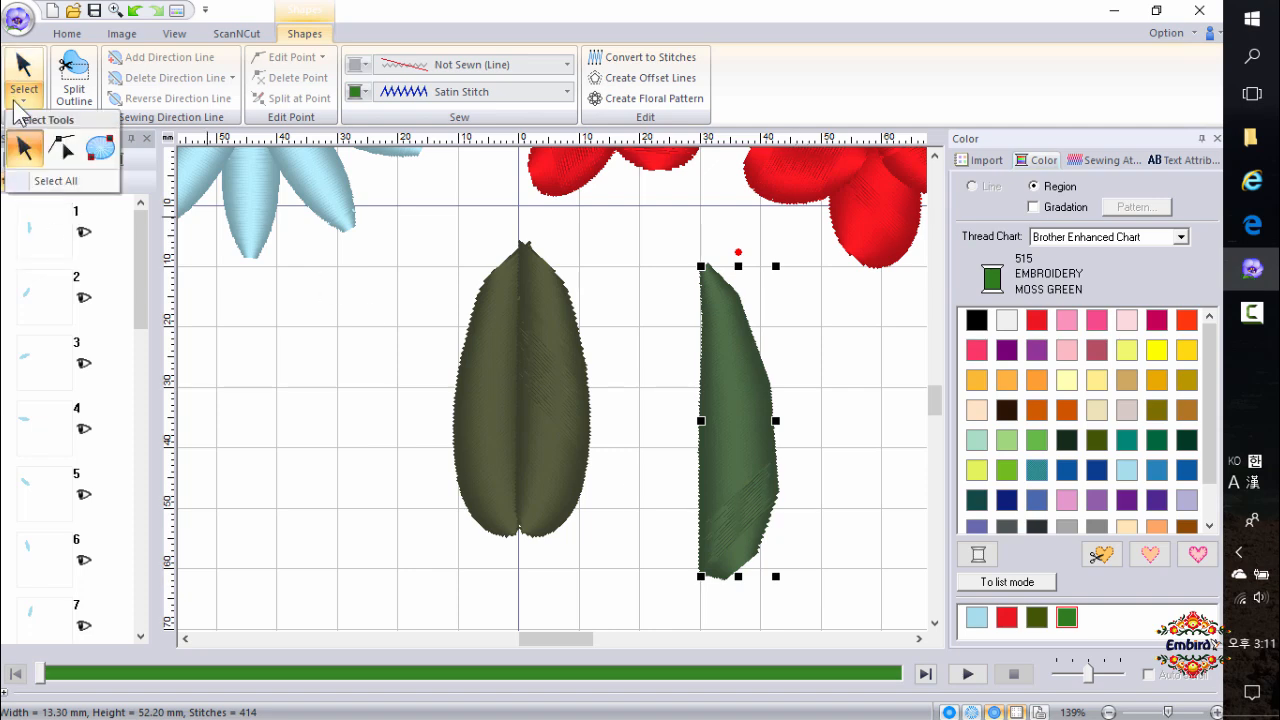
{"action": "left_click", "coordinate": [62, 150]}
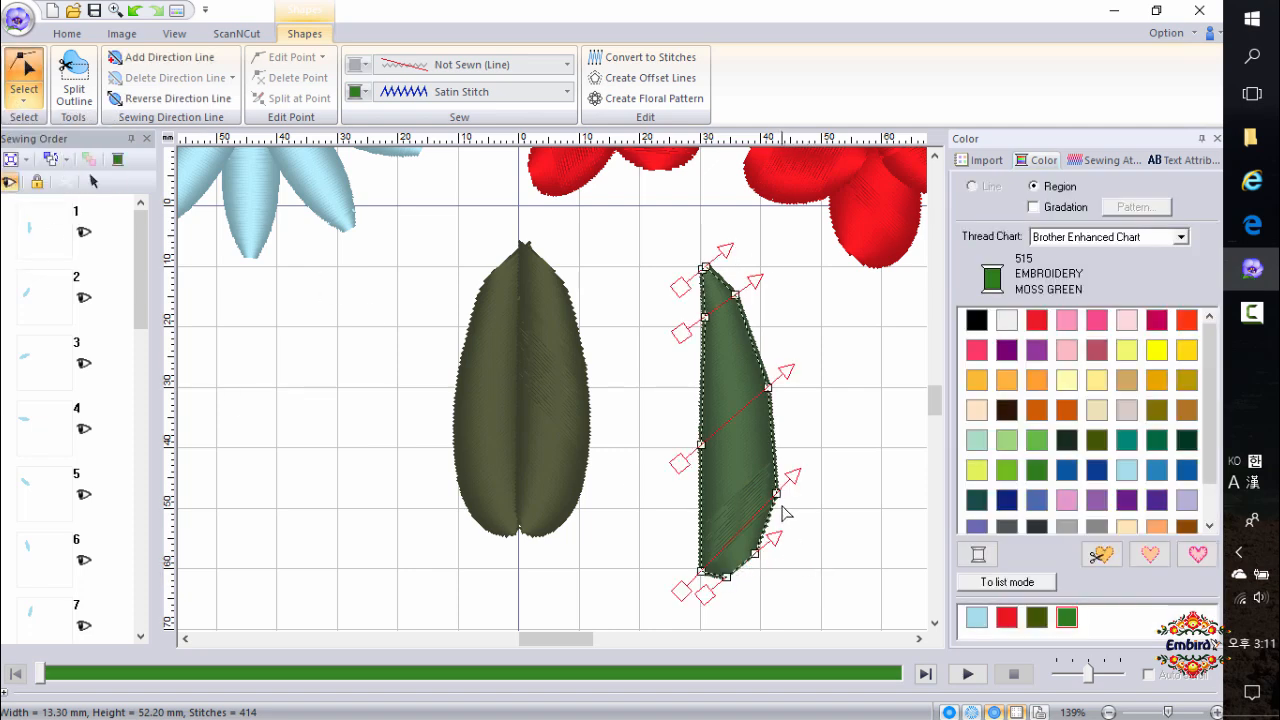
{"action": "left_click_drag", "start_coordinate": [776, 495], "coordinate": [769, 493]}
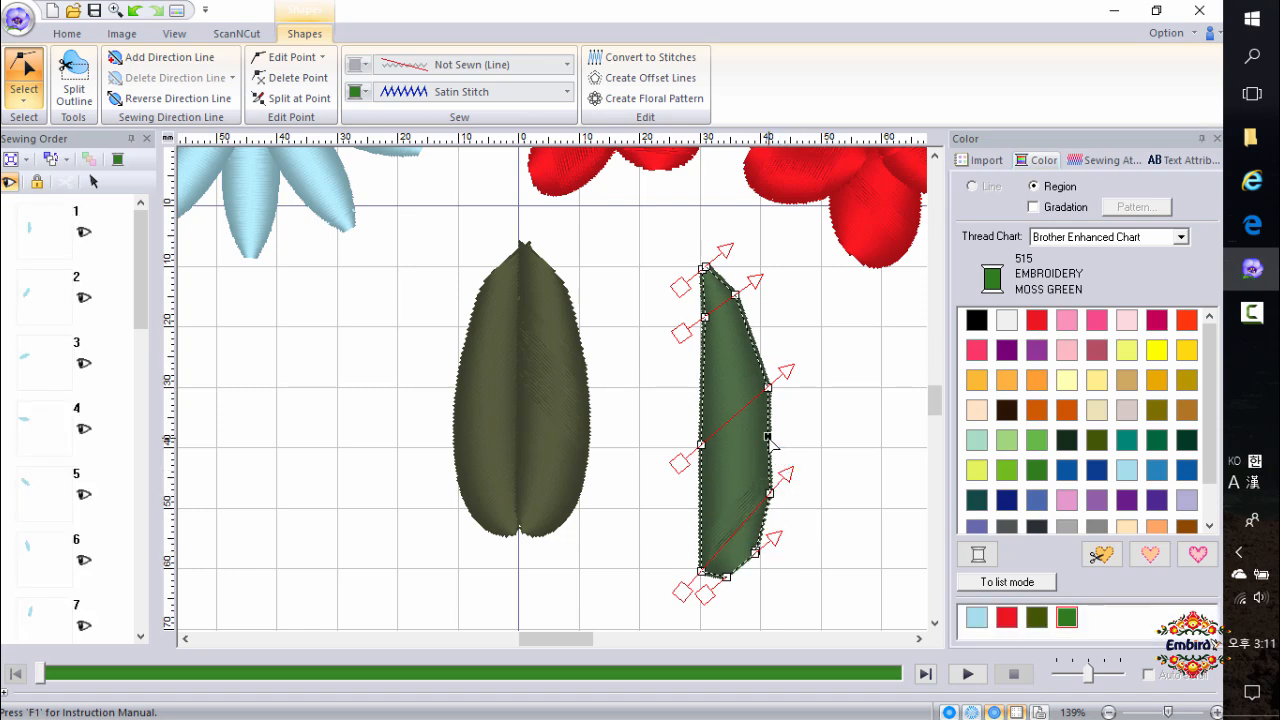
{"action": "left_click_drag", "start_coordinate": [769, 437], "coordinate": [775, 437]}
{"action": "left_click", "coordinate": [752, 344]}
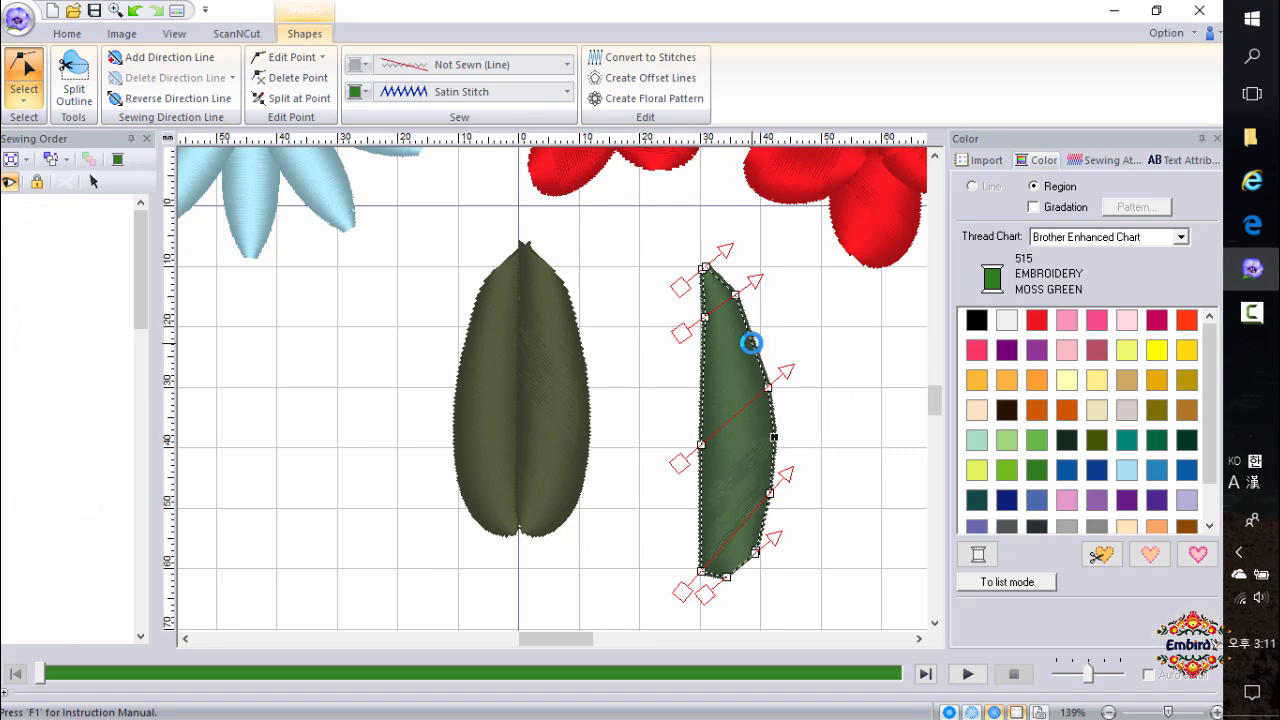
{"action": "left_click_drag", "start_coordinate": [753, 344], "coordinate": [759, 339]}
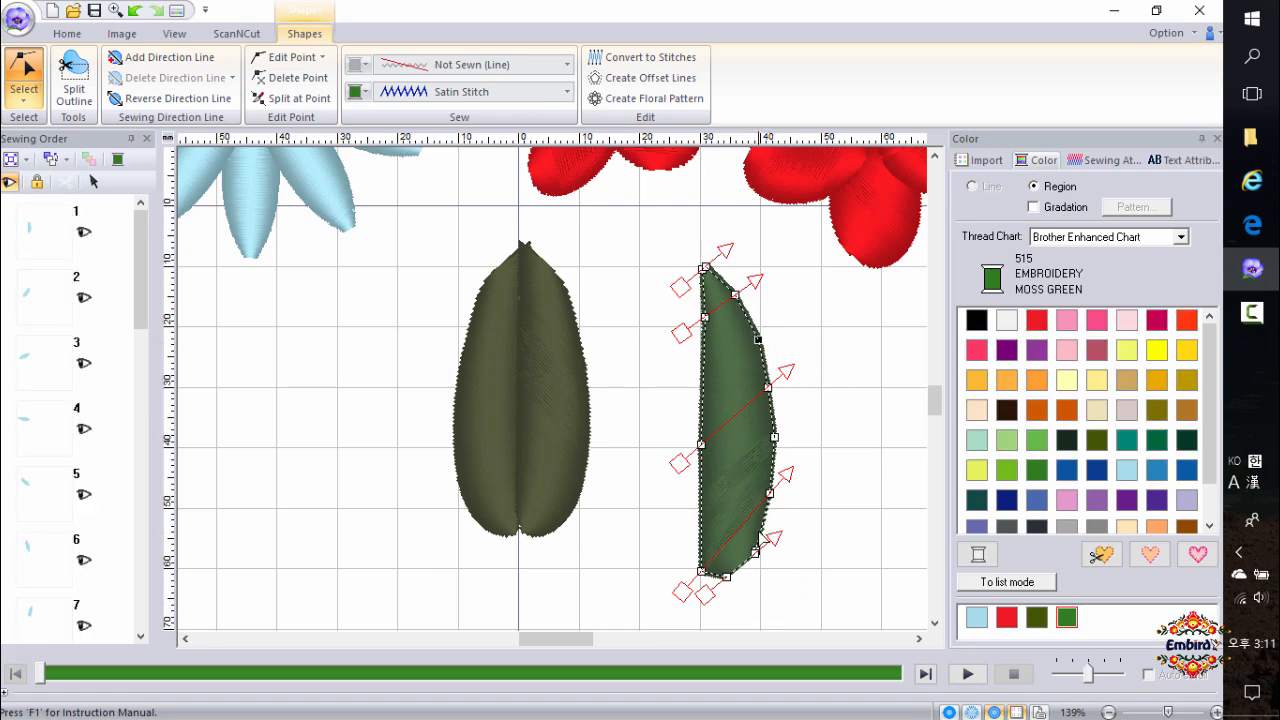
Adjust the half leaf's sewing direction lines and a top point.
{"action": "left_click_drag", "start_coordinate": [684, 594], "coordinate": [681, 580]}
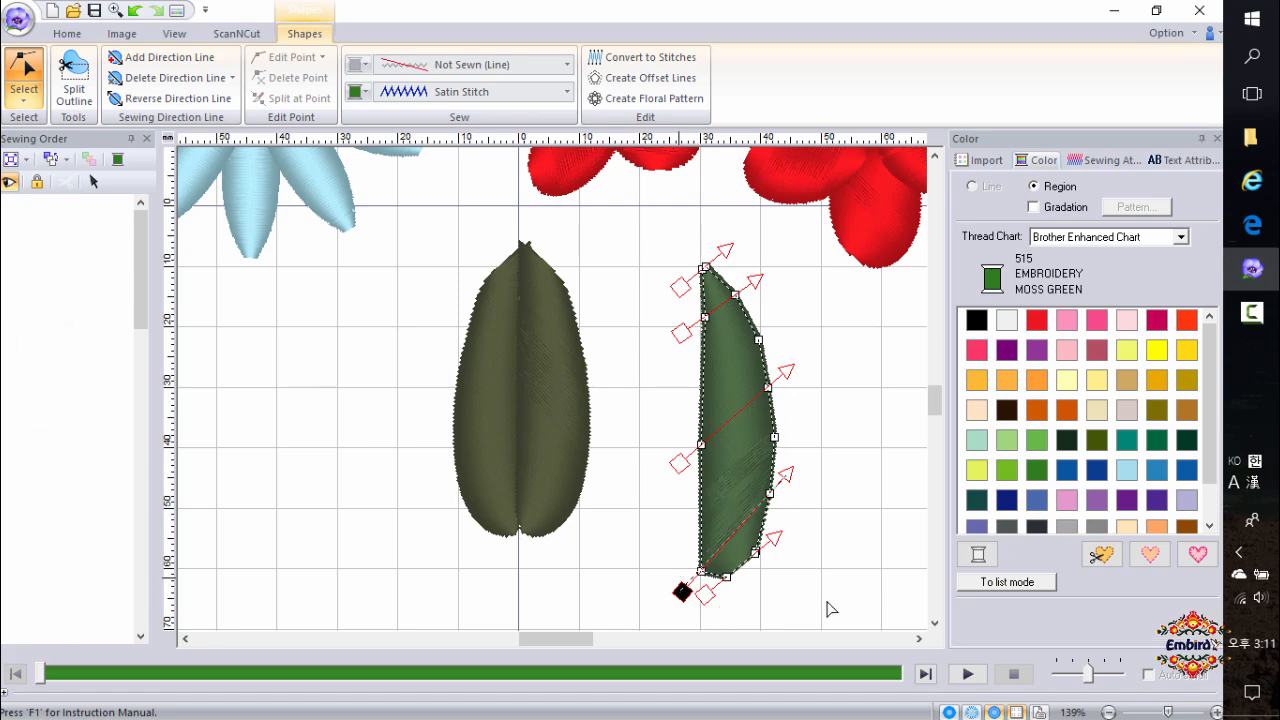
{"action": "left_click", "coordinate": [790, 484]}
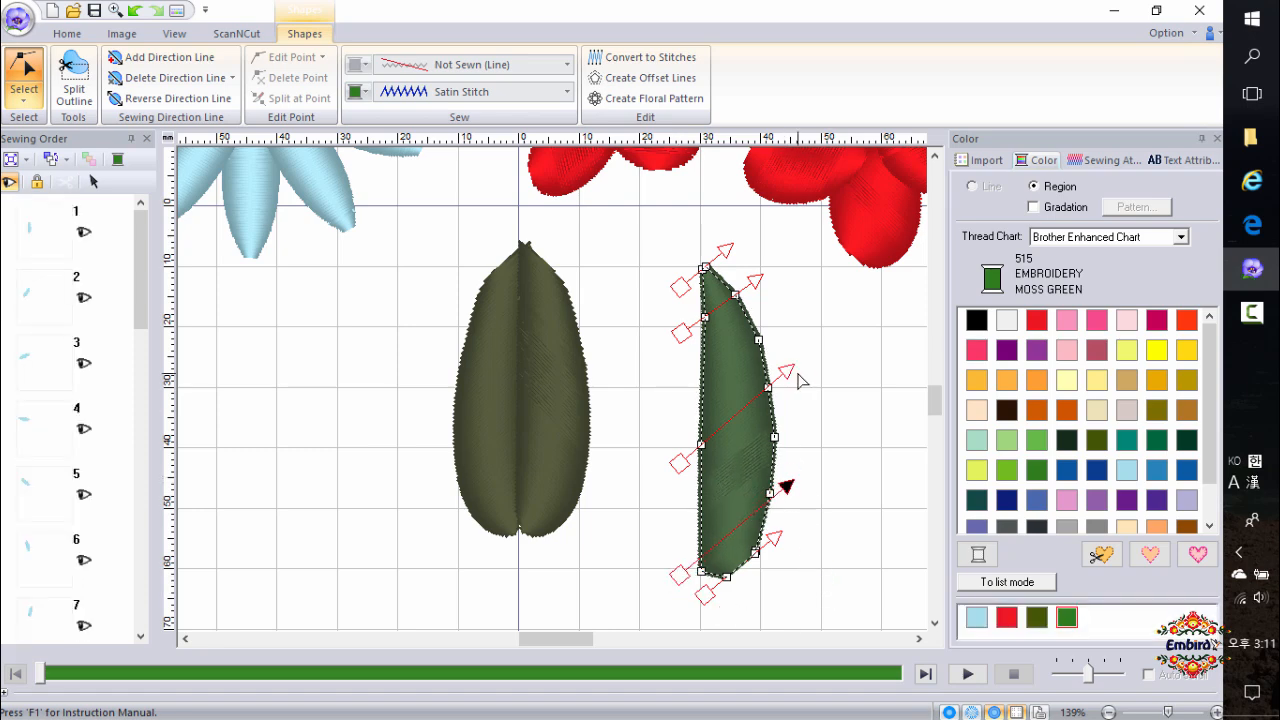
{"action": "left_click_drag", "start_coordinate": [683, 342], "coordinate": [688, 357]}
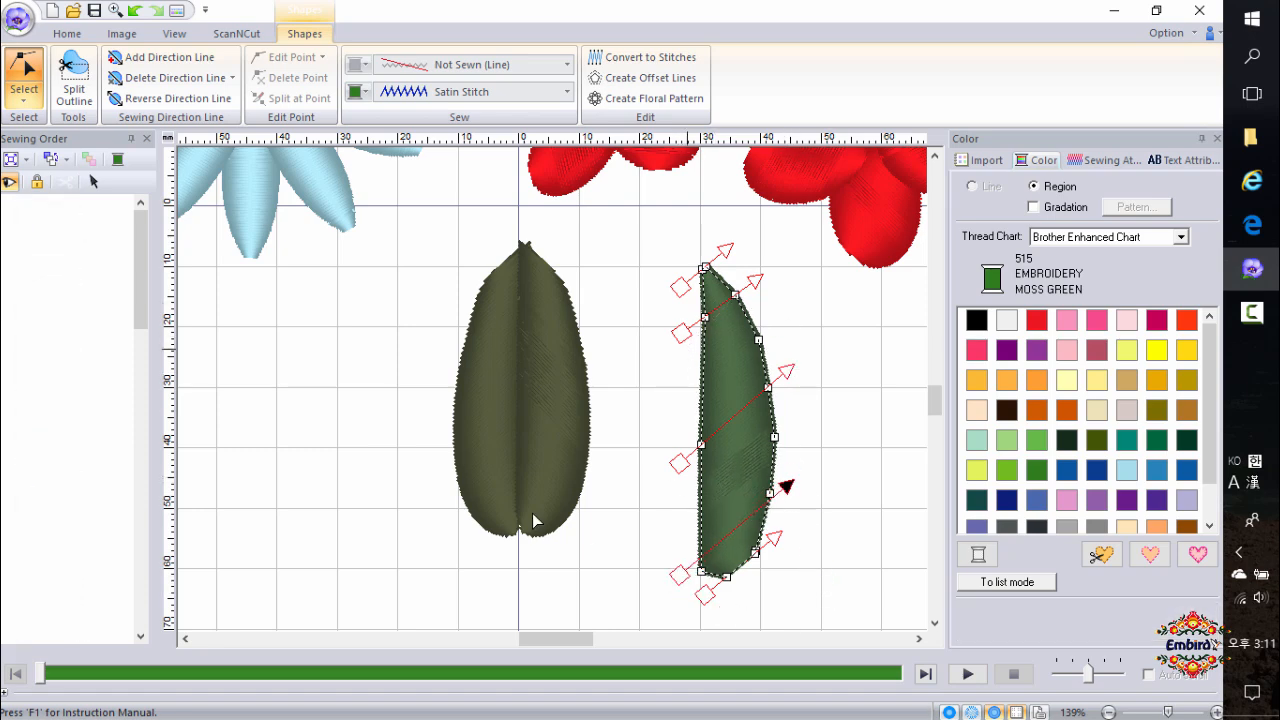
{"action": "left_click", "coordinate": [746, 316]}
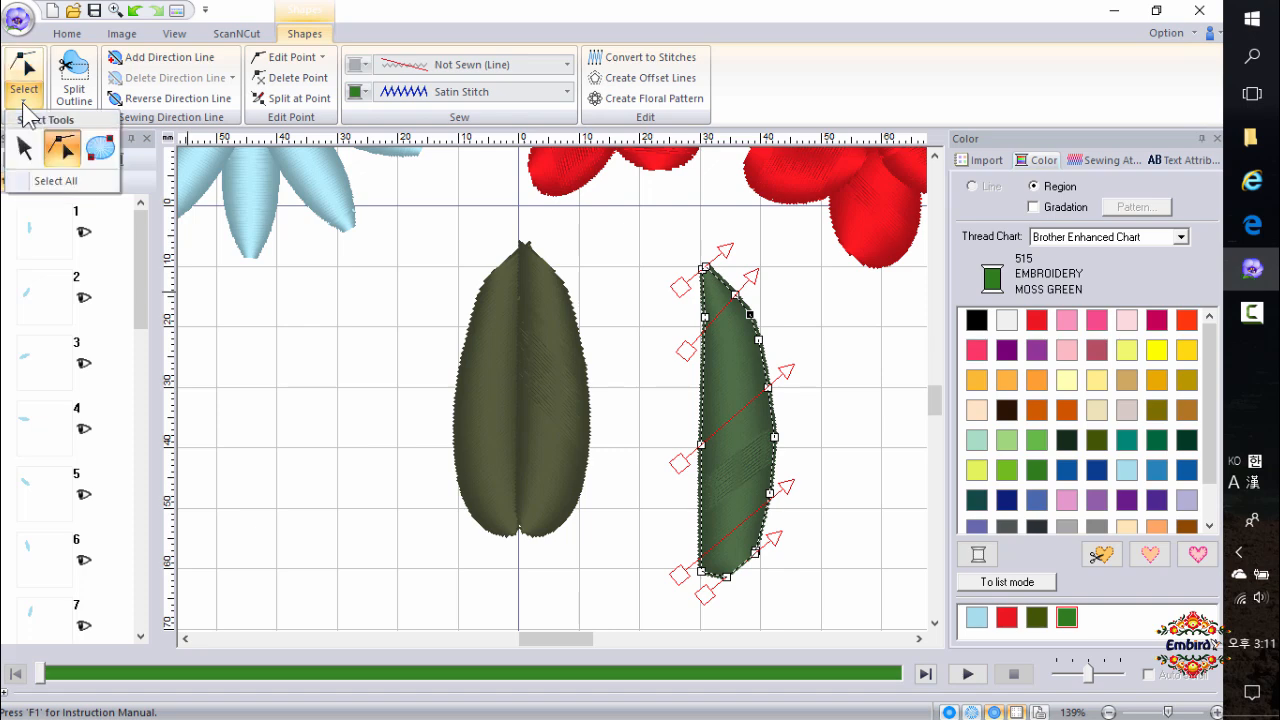
{"action": "left_click", "coordinate": [24, 78]}
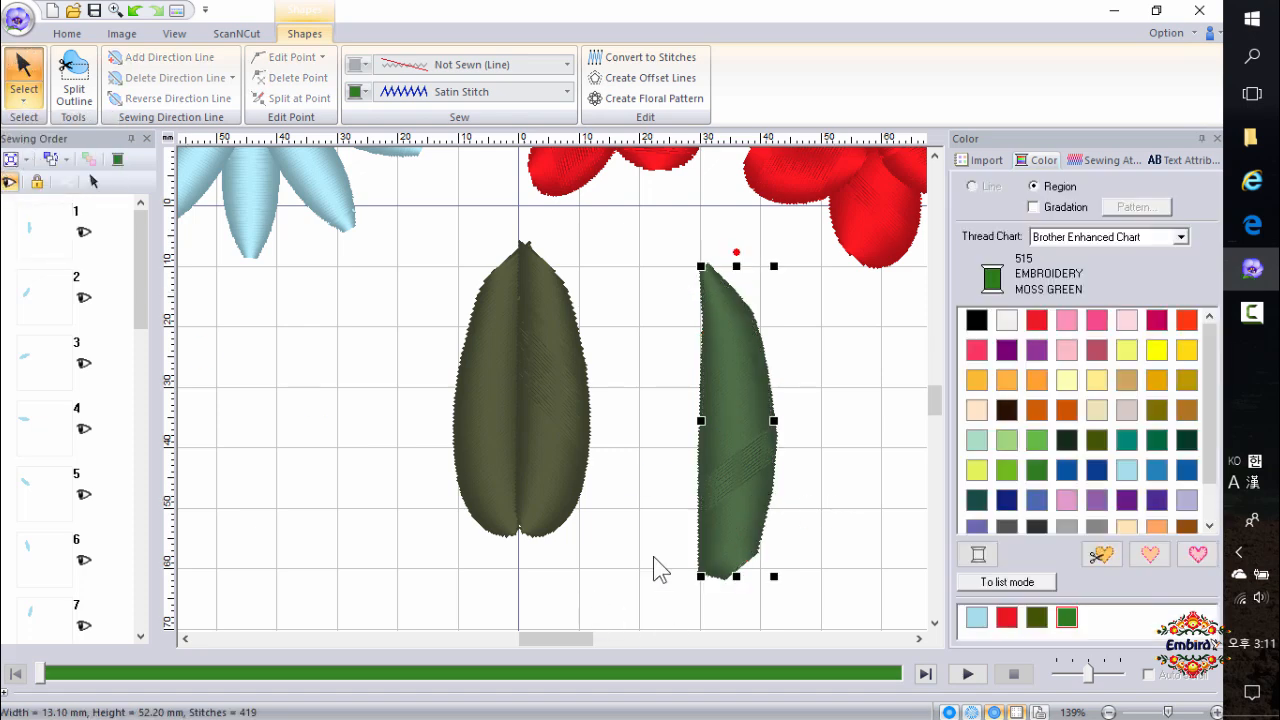
Make a vertical mirror copy of the moss green half leaf to form a full leaf.
{"action": "left_click", "coordinate": [66, 33]}
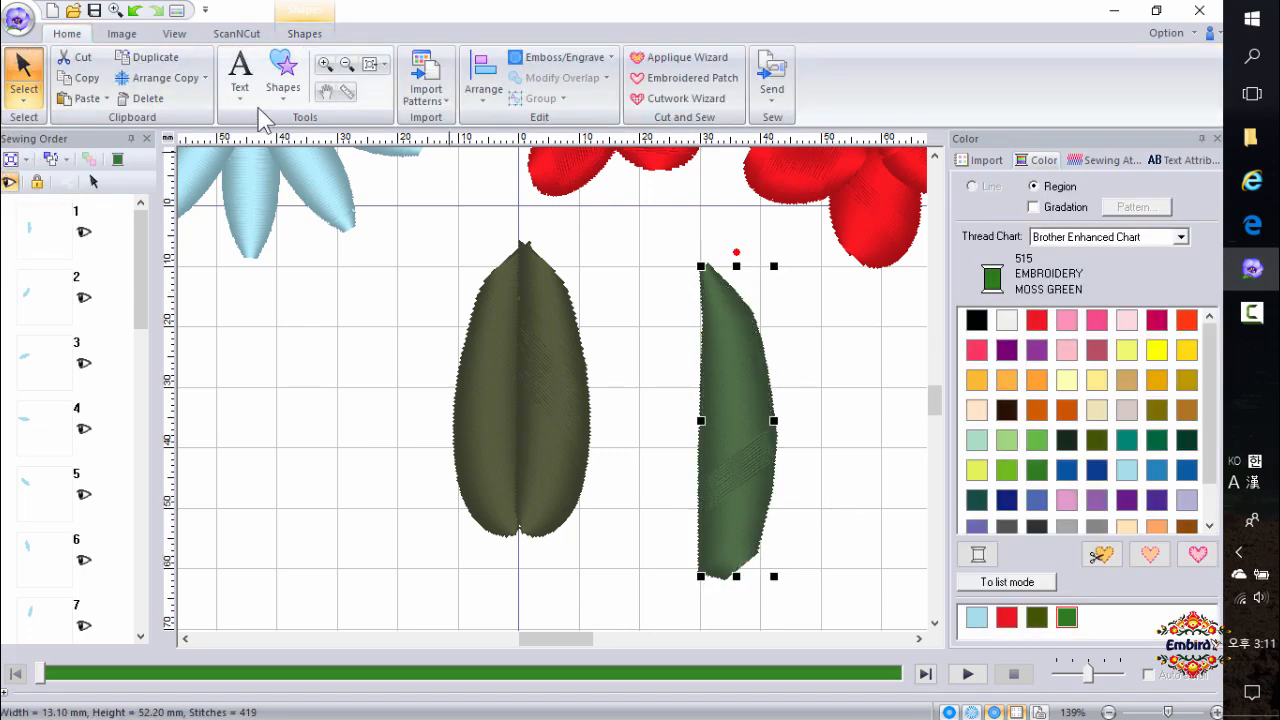
{"action": "left_click", "coordinate": [188, 80]}
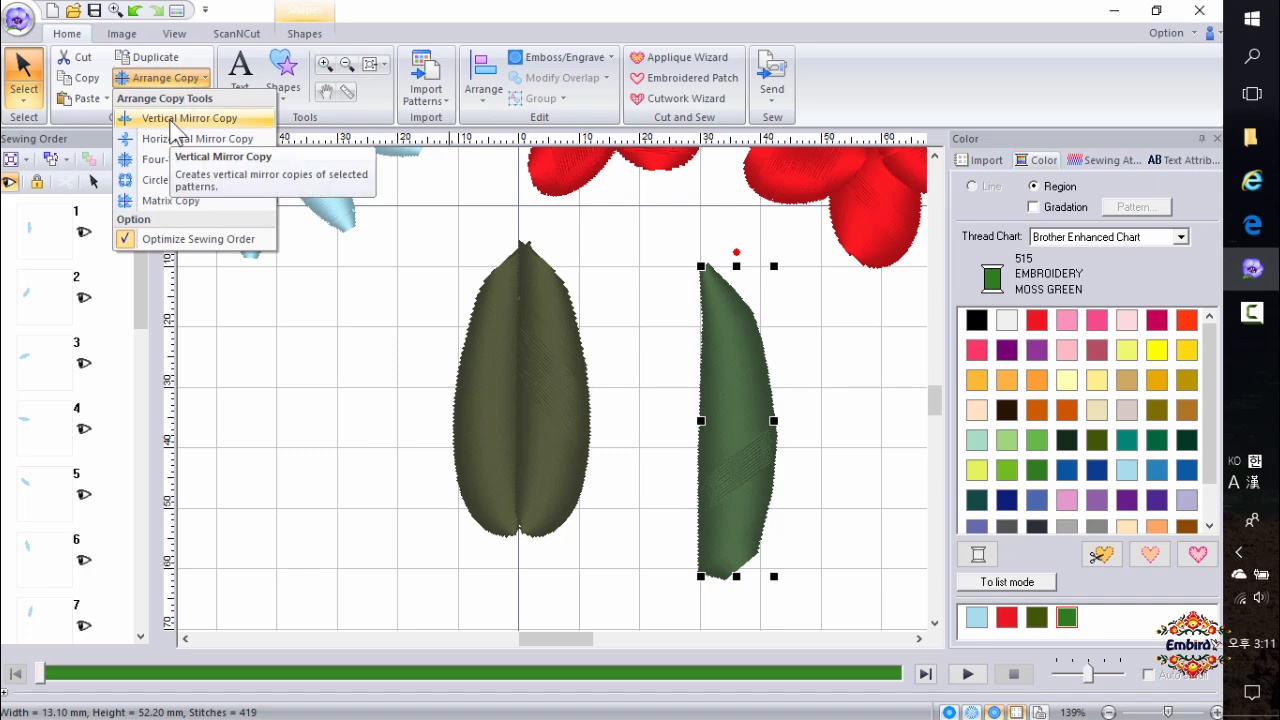
{"action": "left_click", "coordinate": [171, 120]}
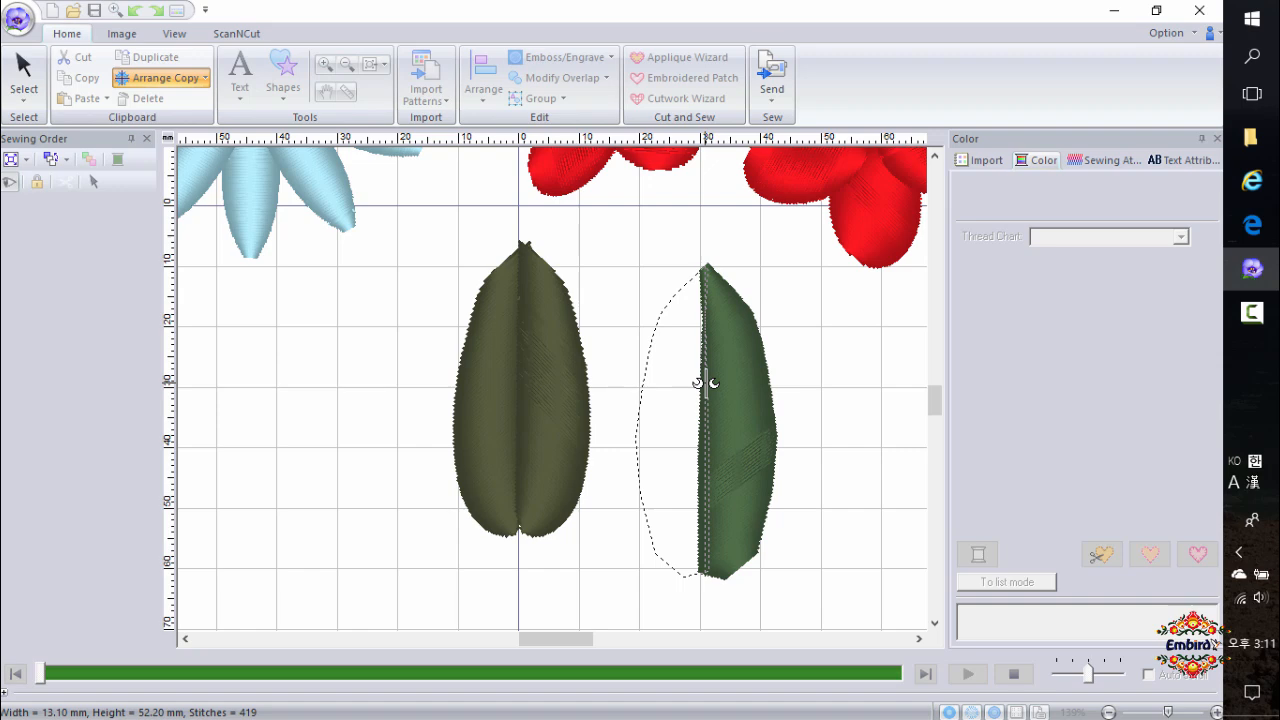
{"action": "left_click", "coordinate": [706, 383]}
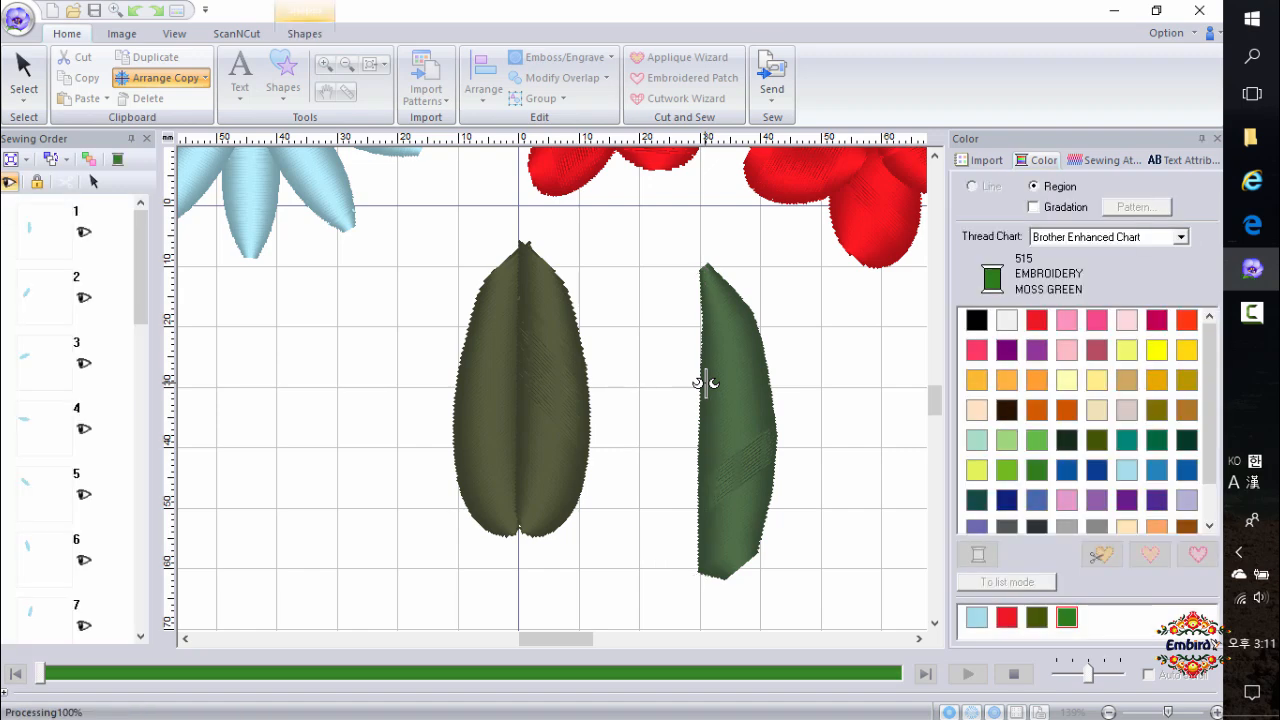
{"action": "left_click", "coordinate": [838, 547]}
Select the moss green leaf and change its region stitch to Fill Stitch.
{"action": "scroll", "coordinate": [808, 473], "scroll_direction": "down", "scroll_amount": 1}
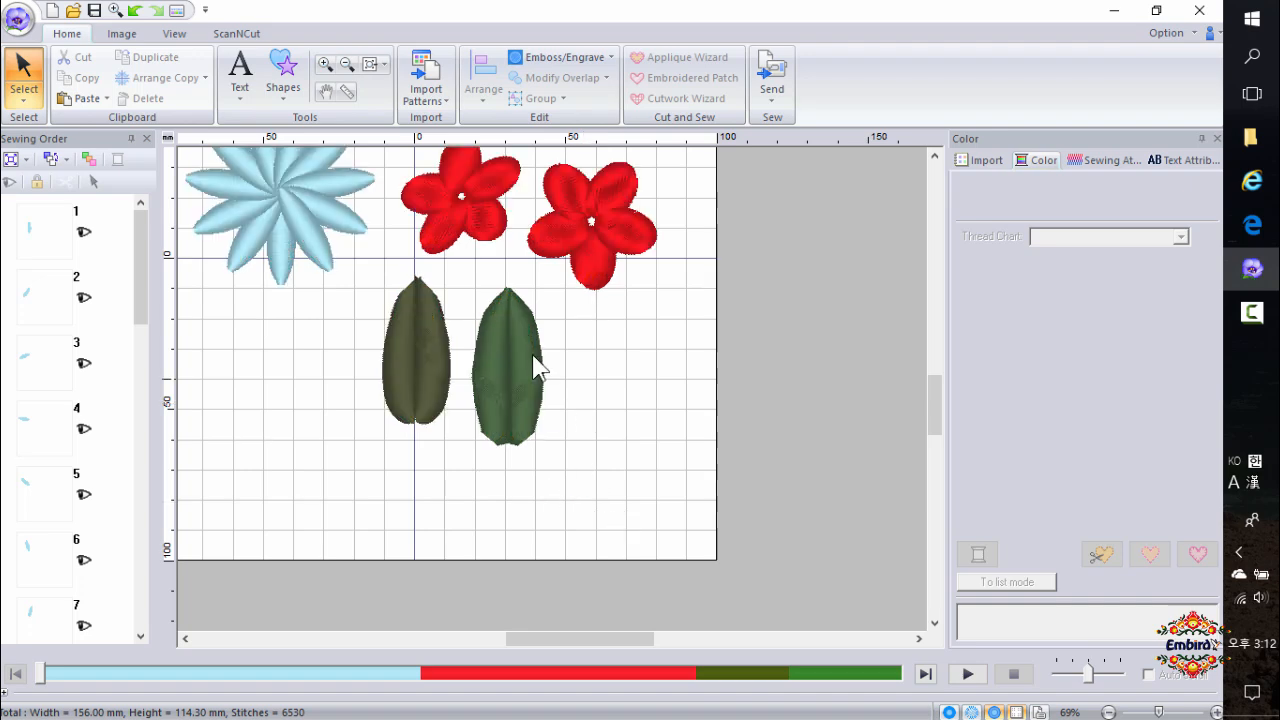
{"action": "left_click_drag", "start_coordinate": [461, 272], "coordinate": [586, 502]}
{"action": "left_click", "coordinate": [508, 362]}
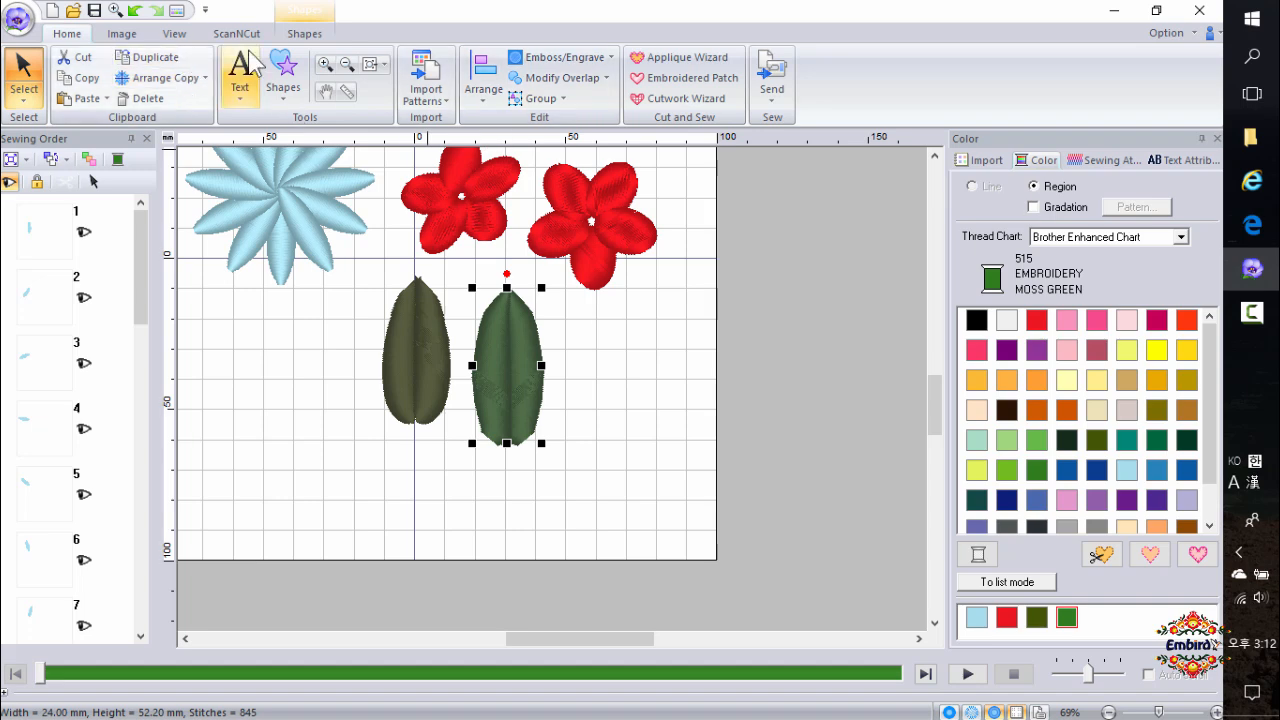
{"action": "left_click", "coordinate": [305, 34]}
{"action": "left_click", "coordinate": [460, 91]}
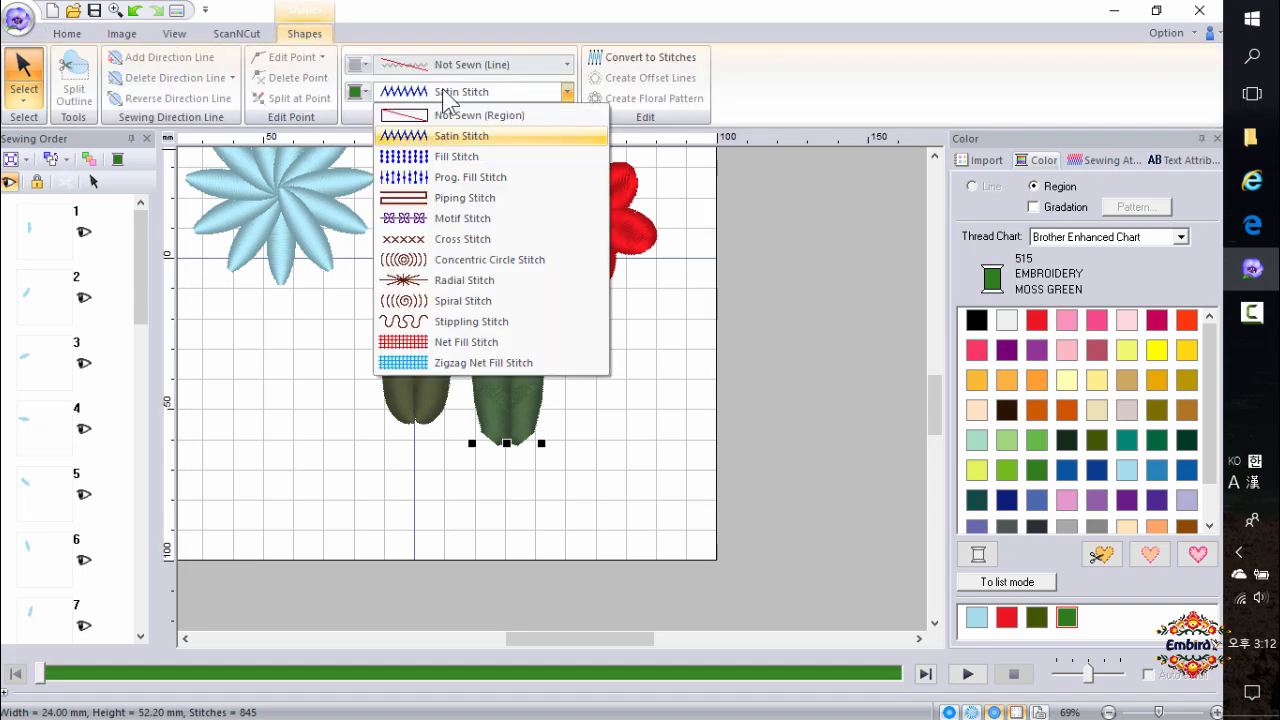
{"action": "left_click", "coordinate": [465, 160]}
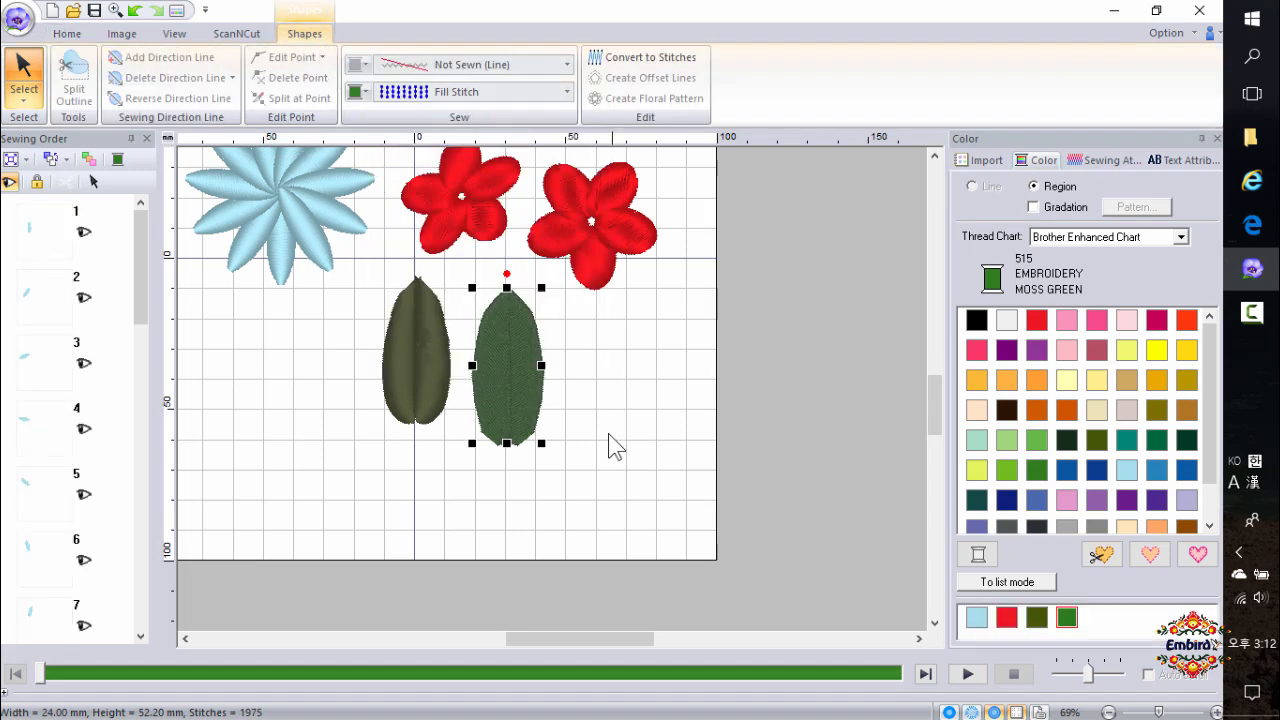
Give the moss green leaf a feathered edge on its bottom side only and turn off its under sewing.
{"action": "left_click", "coordinate": [608, 443]}
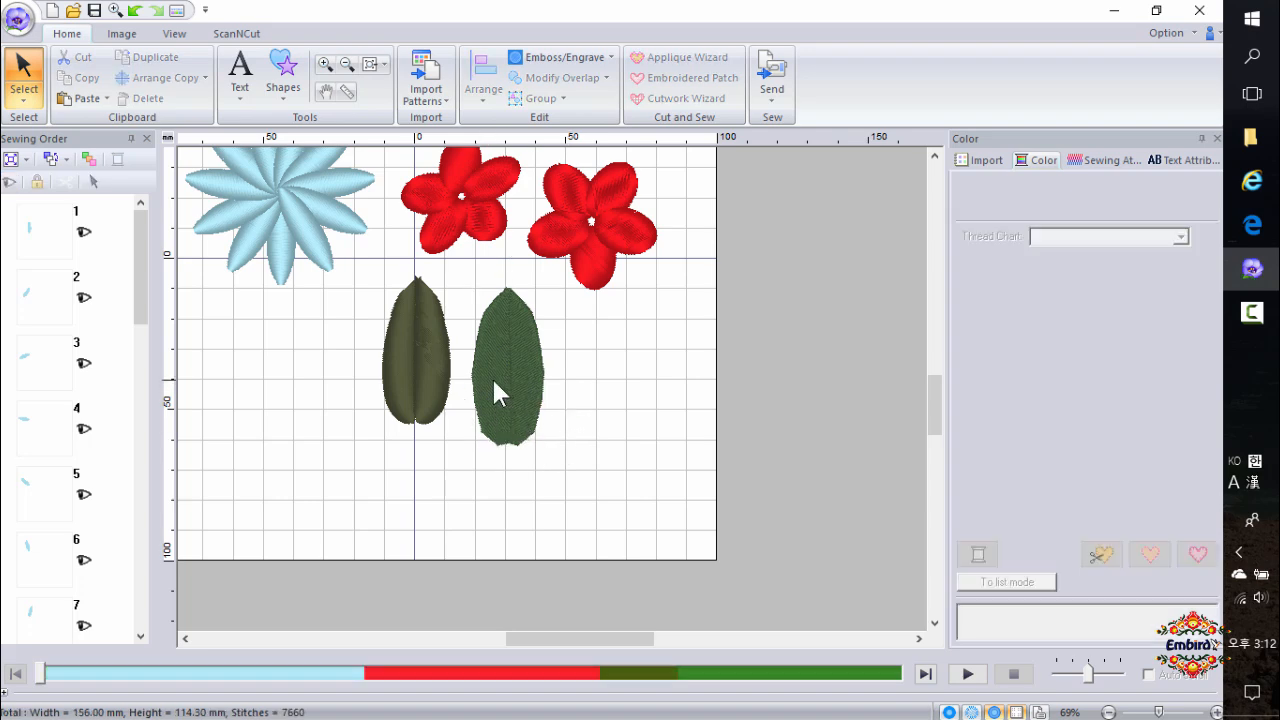
{"action": "scroll", "coordinate": [494, 380], "scroll_direction": "up", "scroll_amount": 2}
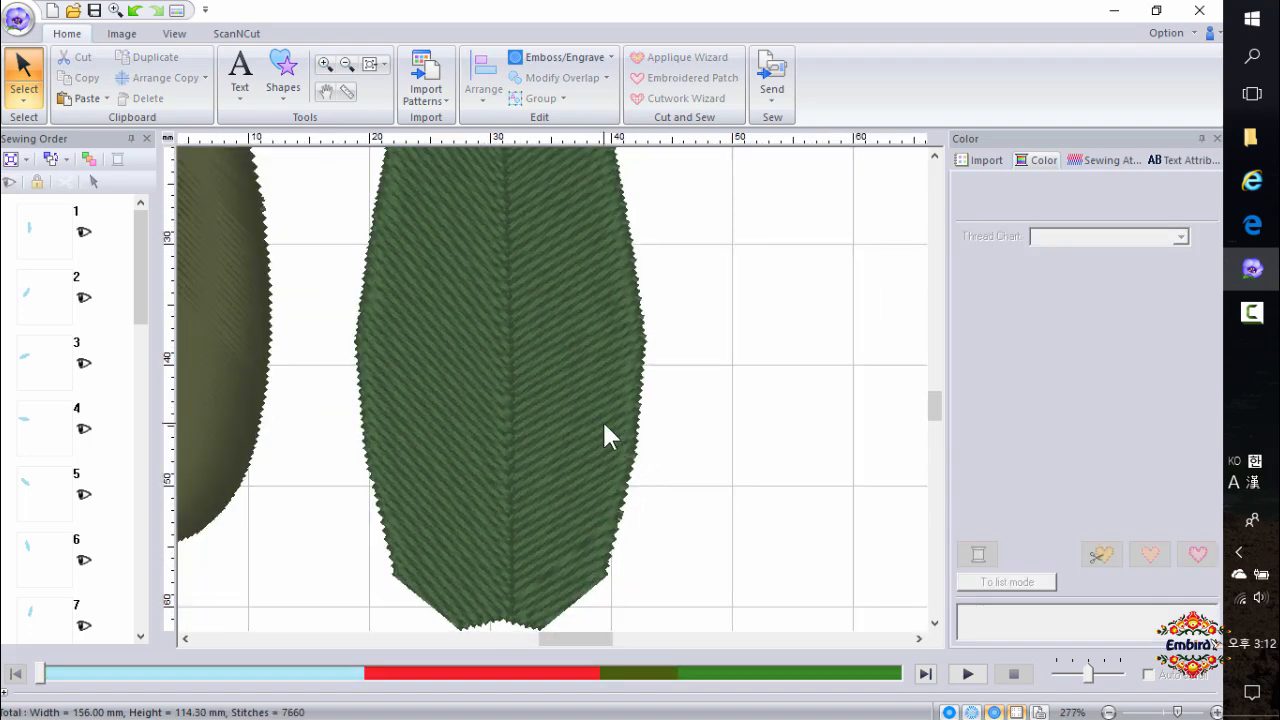
{"action": "scroll", "coordinate": [608, 437], "scroll_direction": "down", "scroll_amount": 1}
{"action": "left_click", "coordinate": [490, 415]}
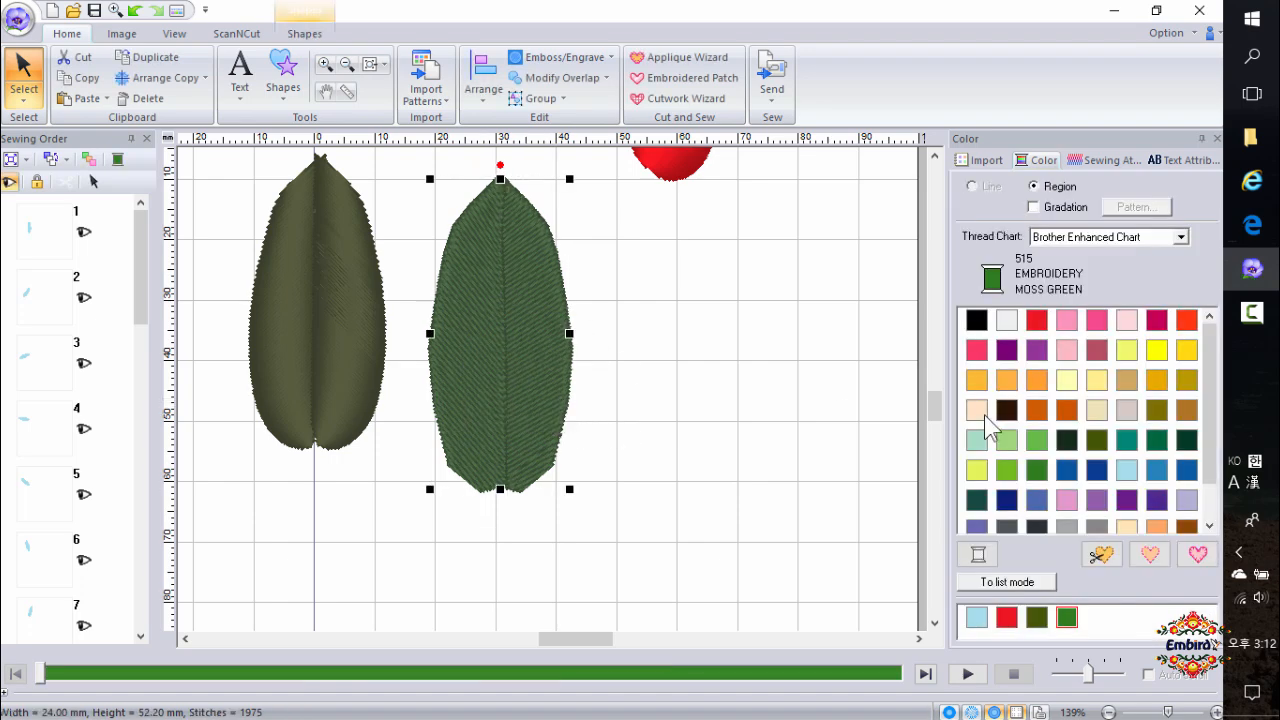
{"action": "left_click", "coordinate": [1108, 163]}
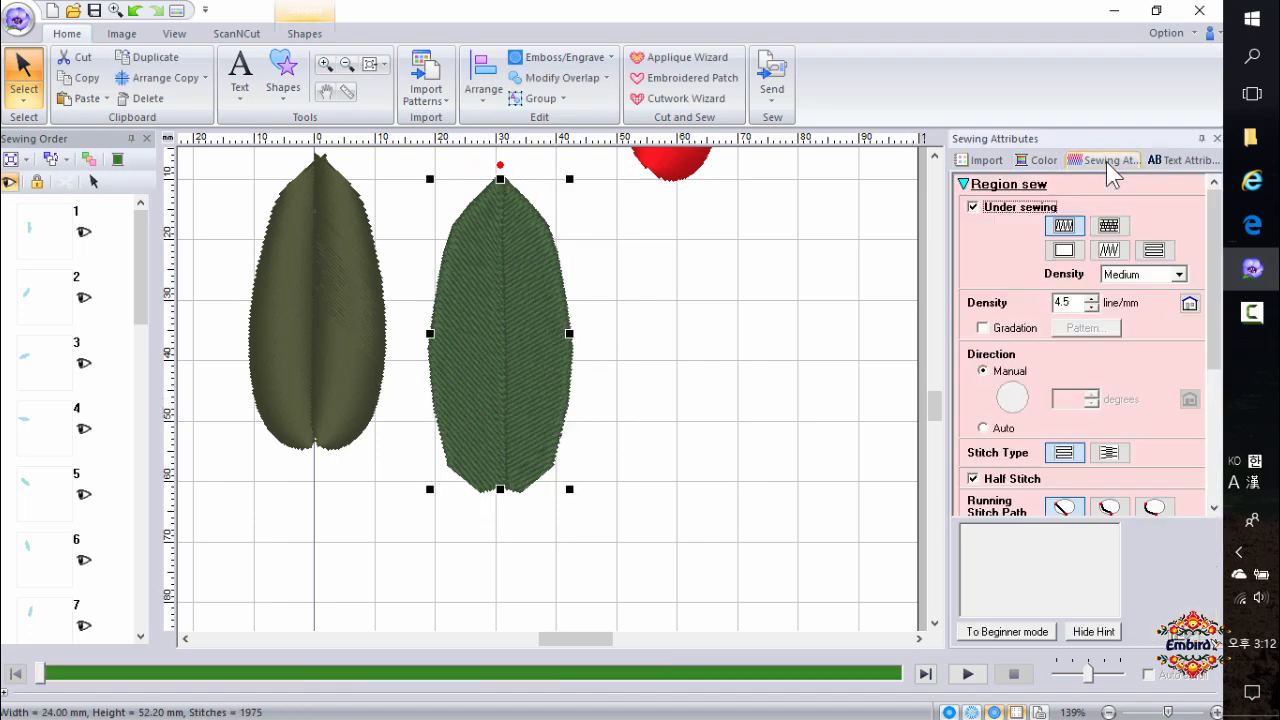
{"action": "scroll", "coordinate": [1213, 294], "scroll_direction": "down", "scroll_amount": 1}
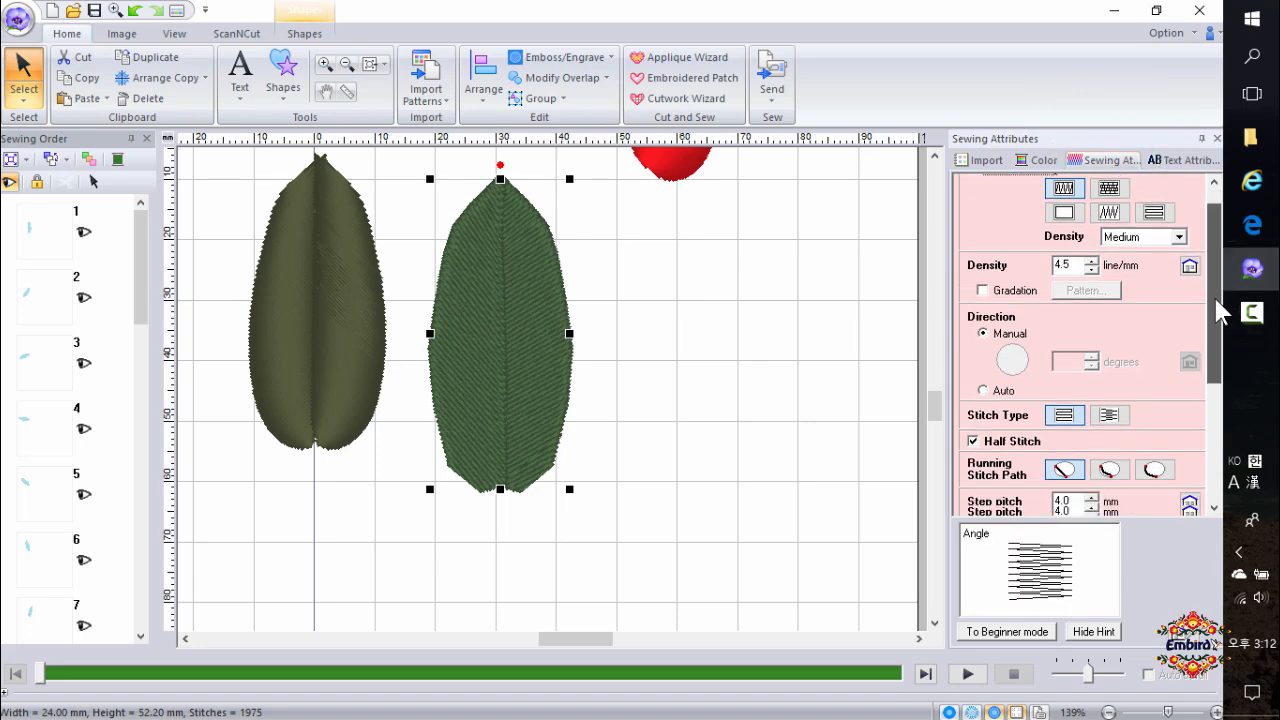
{"action": "left_click_drag", "start_coordinate": [1213, 294], "coordinate": [1220, 421]}
{"action": "left_click", "coordinate": [980, 405]}
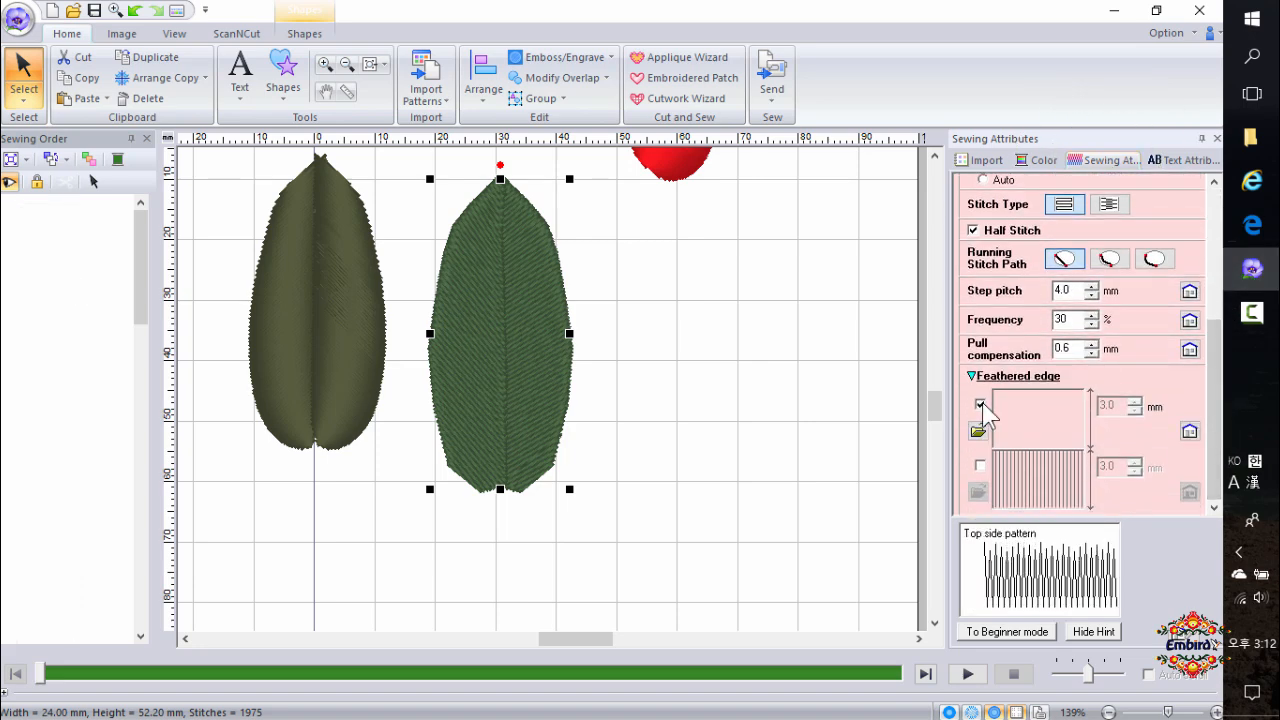
{"action": "left_click", "coordinate": [982, 463]}
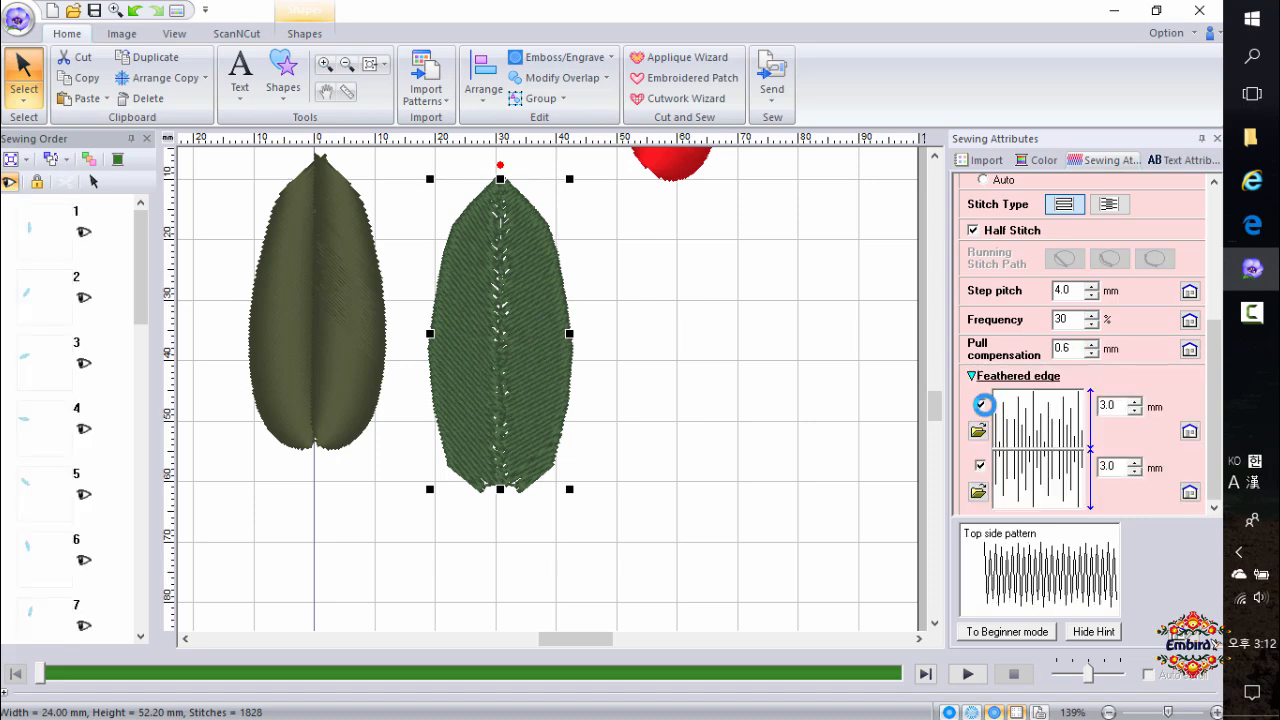
{"action": "left_click", "coordinate": [984, 405]}
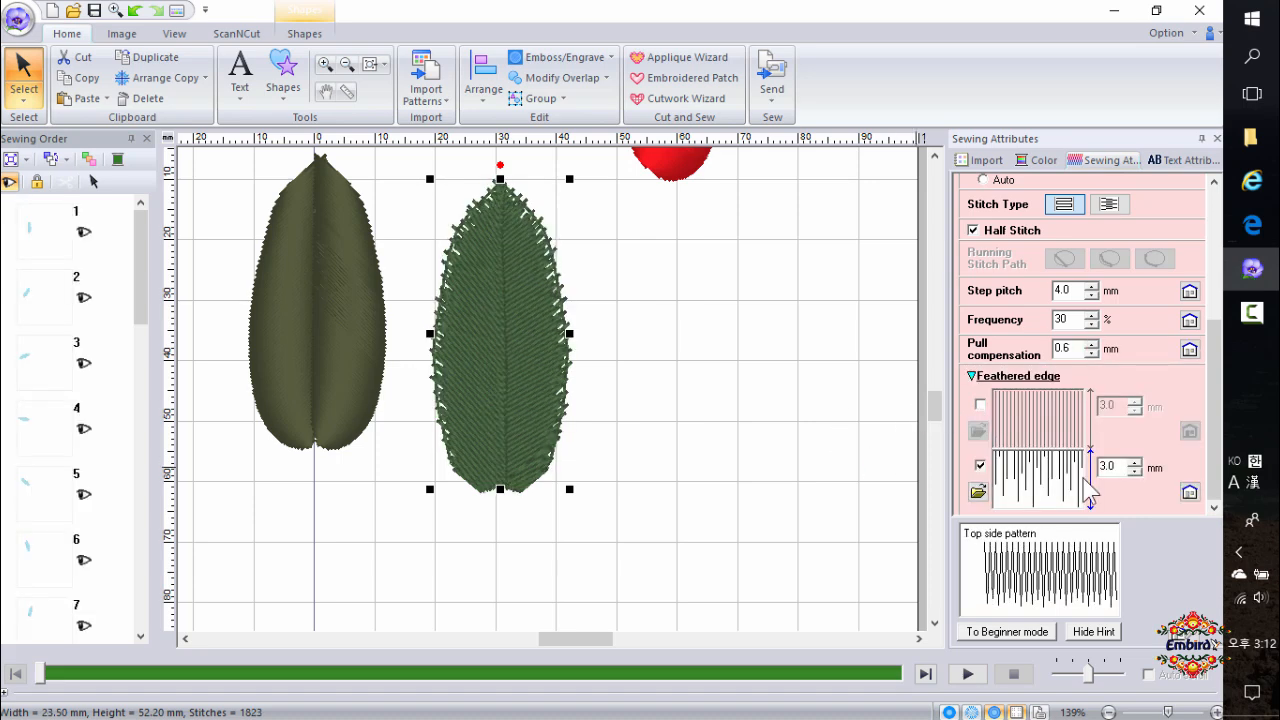
{"action": "left_click_drag", "start_coordinate": [1215, 437], "coordinate": [1220, 325]}
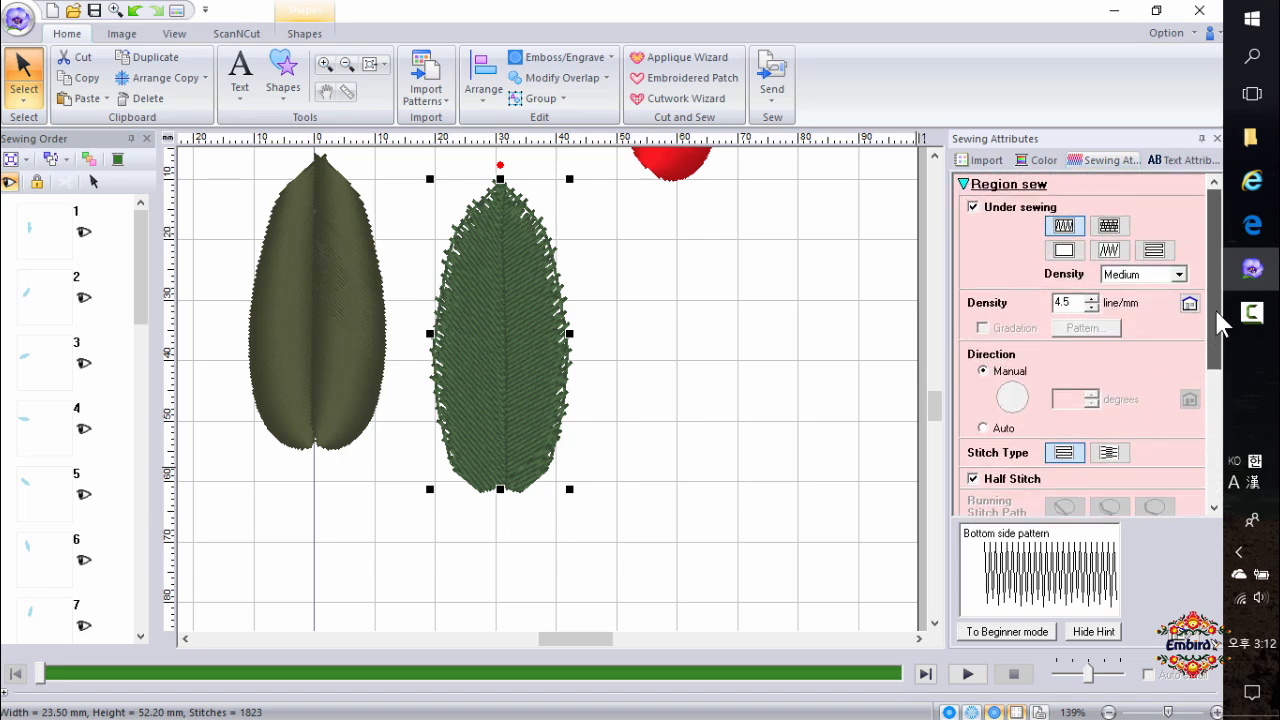
{"action": "left_click", "coordinate": [973, 207]}
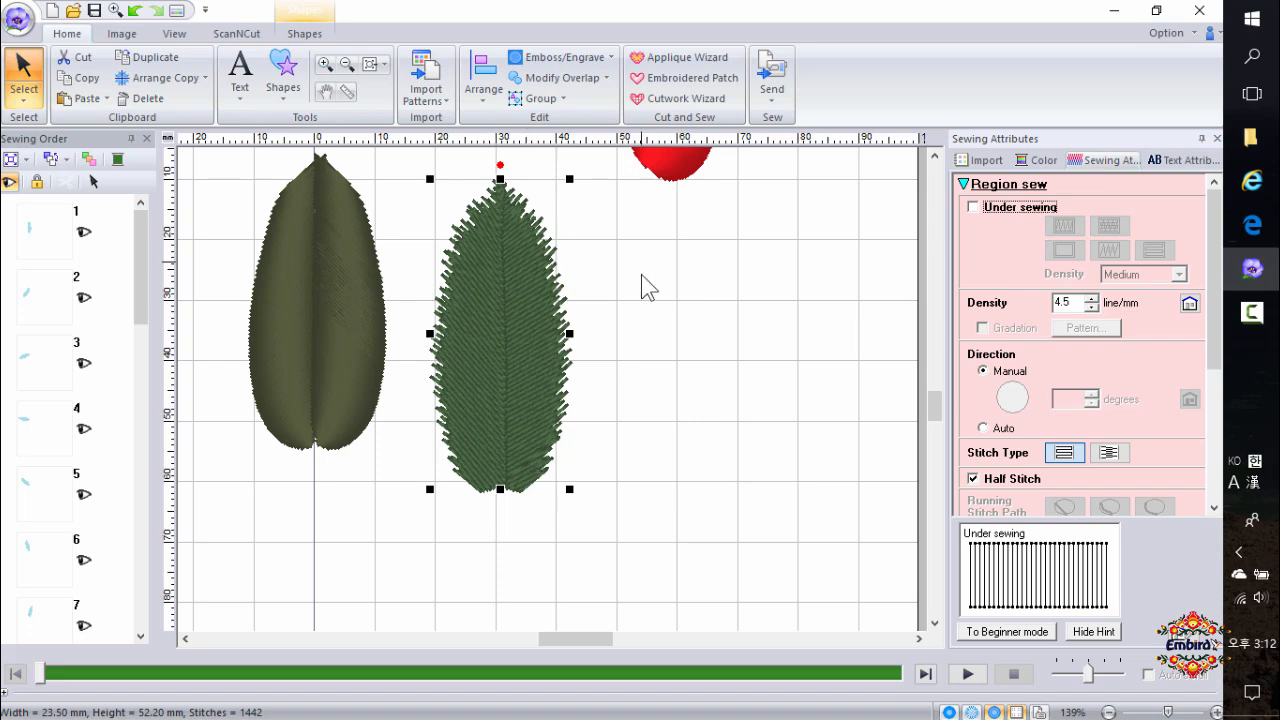
Shrink the feathered leaf to about 17 mm wide and 33 mm high.
{"action": "scroll", "coordinate": [523, 465], "scroll_direction": "down", "scroll_amount": 3}
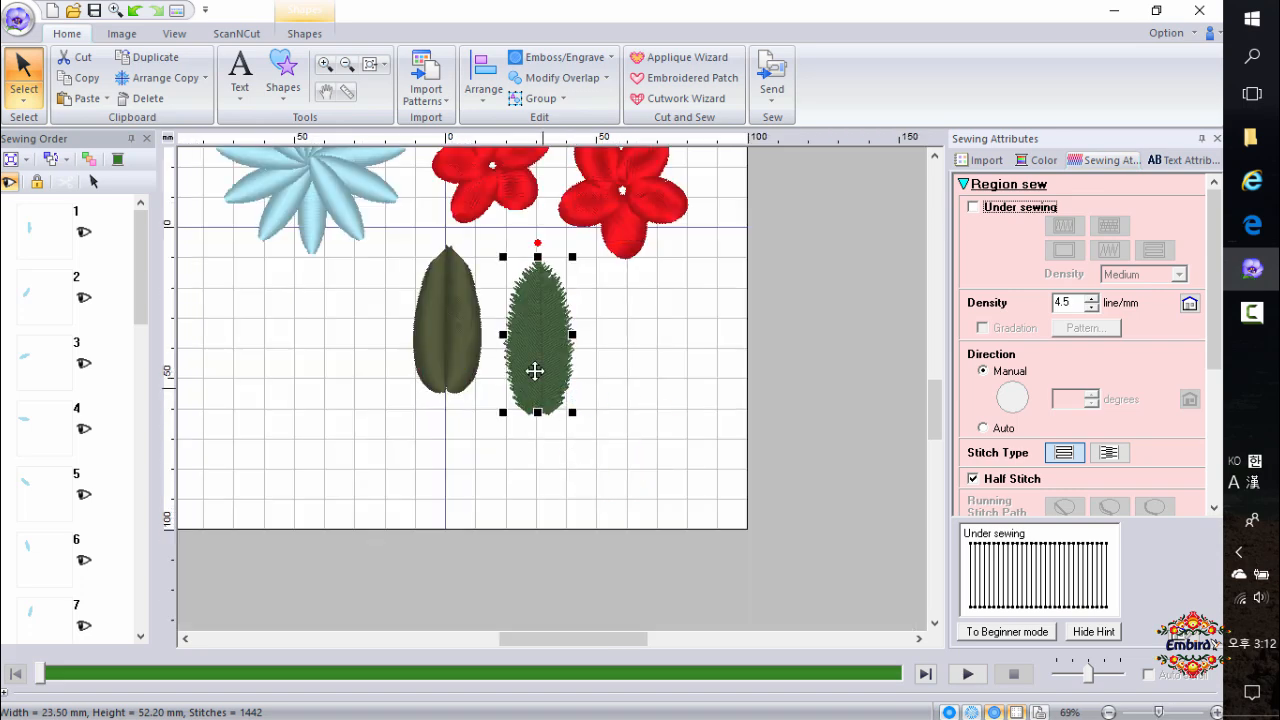
{"action": "right_click", "coordinate": [534, 360]}
{"action": "left_click", "coordinate": [604, 17]}
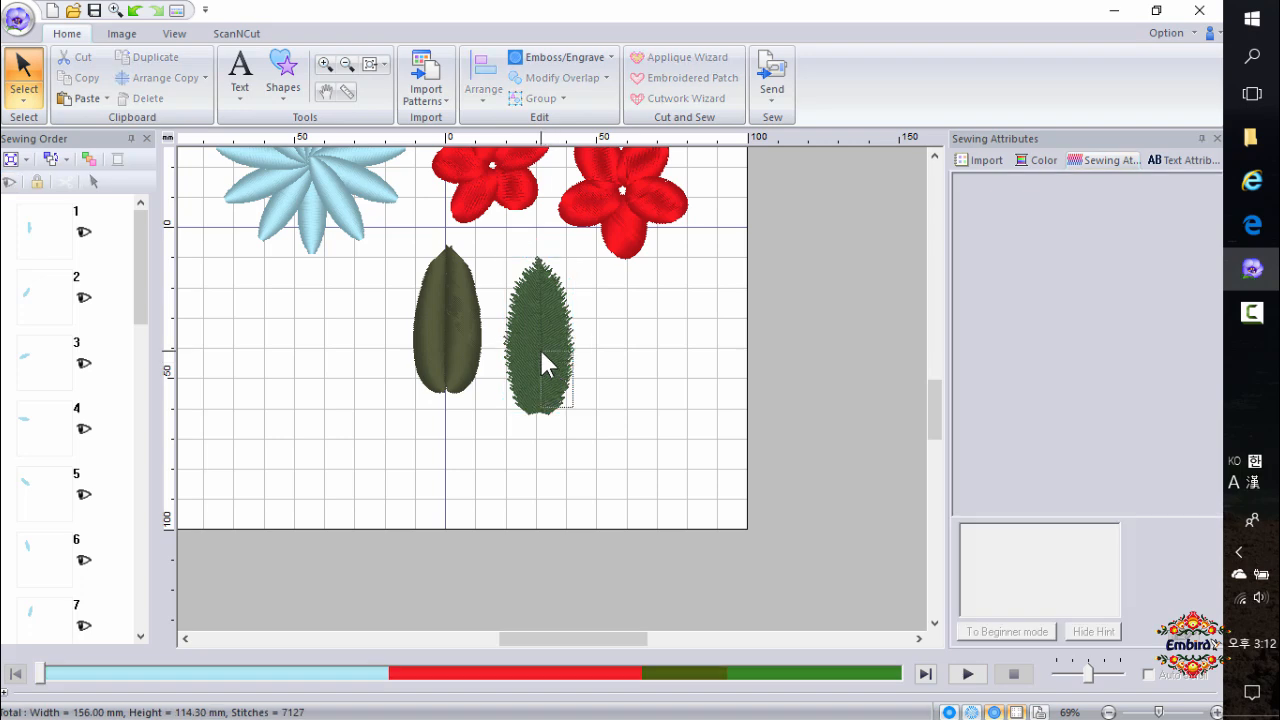
{"action": "left_click", "coordinate": [551, 396]}
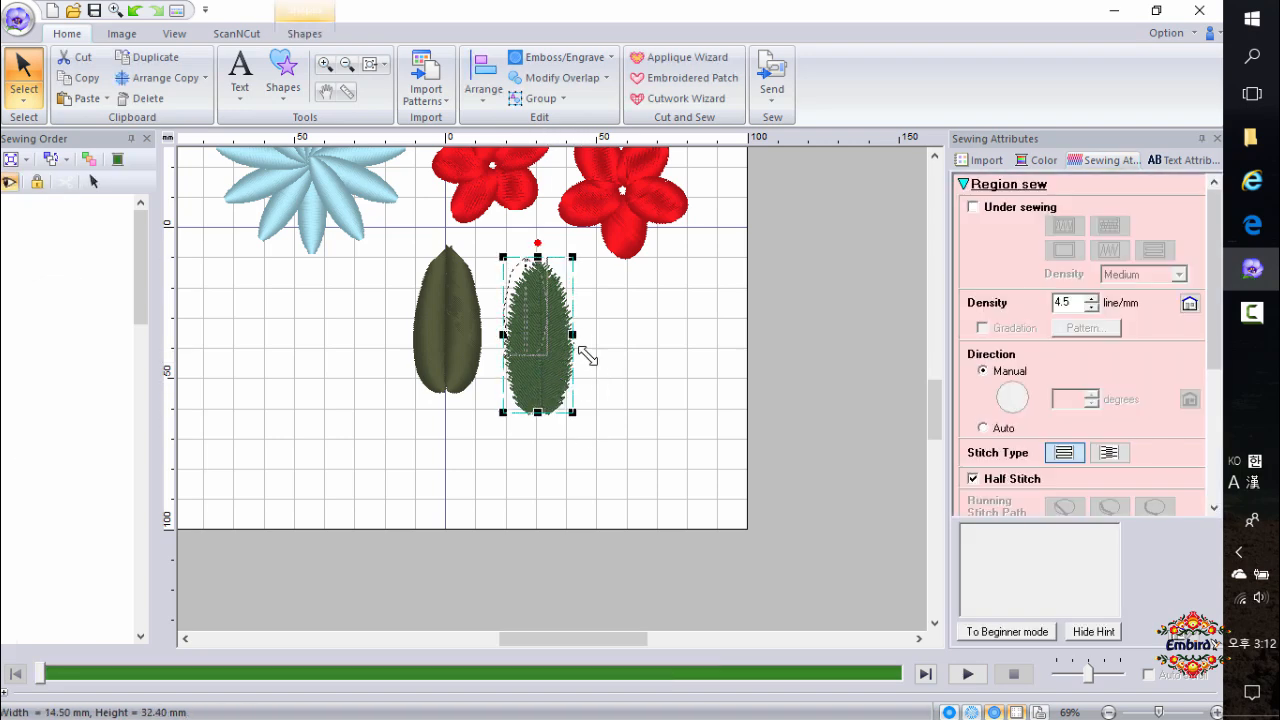
{"action": "left_click_drag", "start_coordinate": [549, 305], "coordinate": [557, 337]}
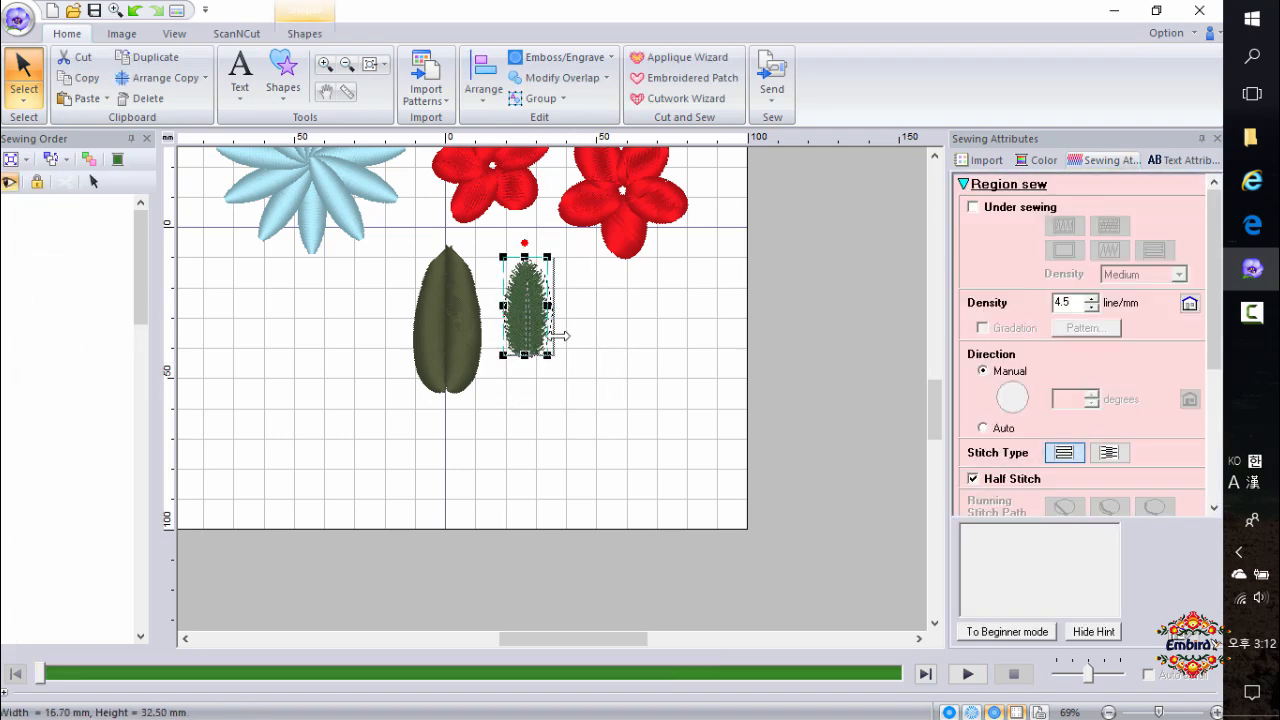
Rotate the small feathered leaf and move it onto the top of the left red flower.
{"action": "left_click_drag", "start_coordinate": [525, 243], "coordinate": [643, 300]}
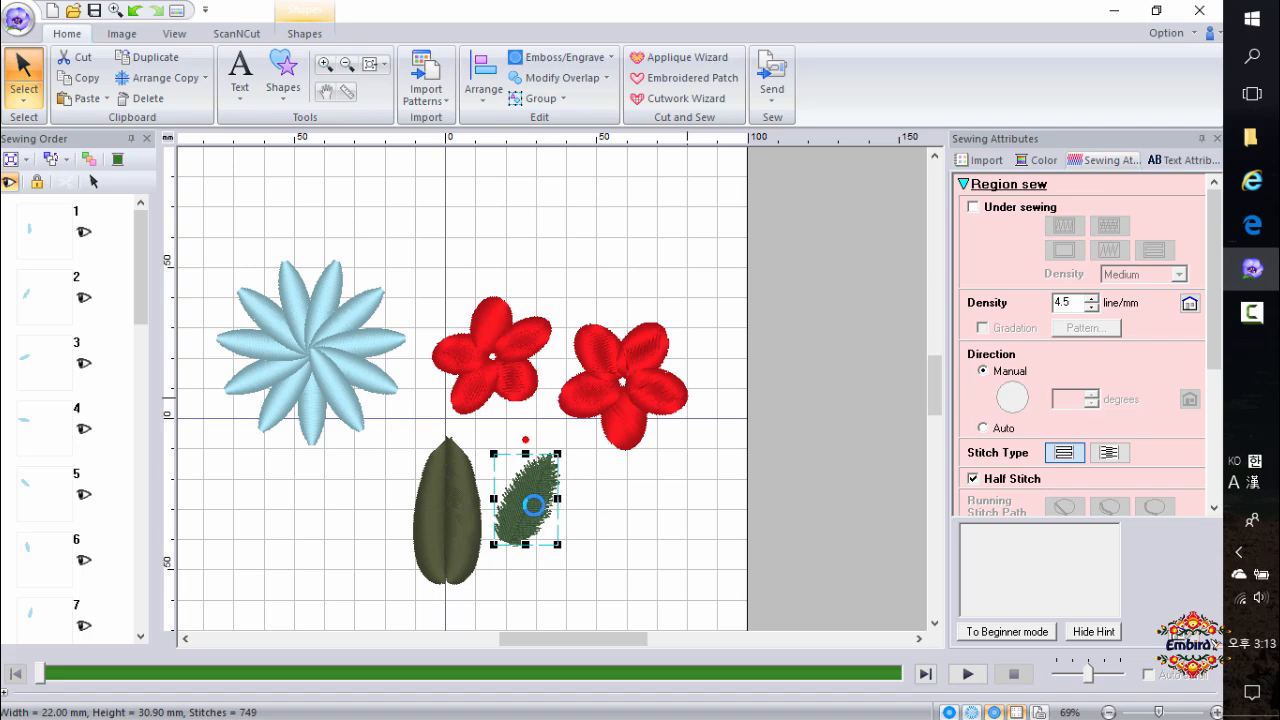
{"action": "left_click_drag", "start_coordinate": [537, 487], "coordinate": [553, 268]}
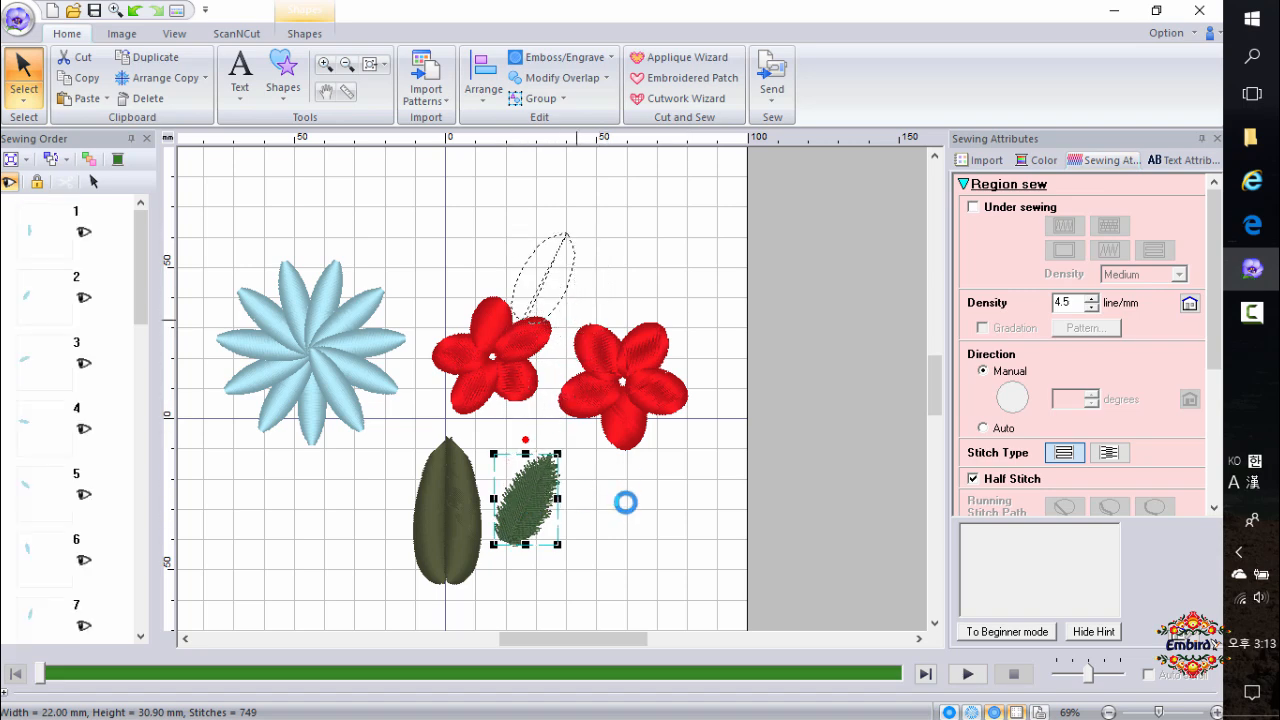
{"action": "left_click", "coordinate": [578, 517]}
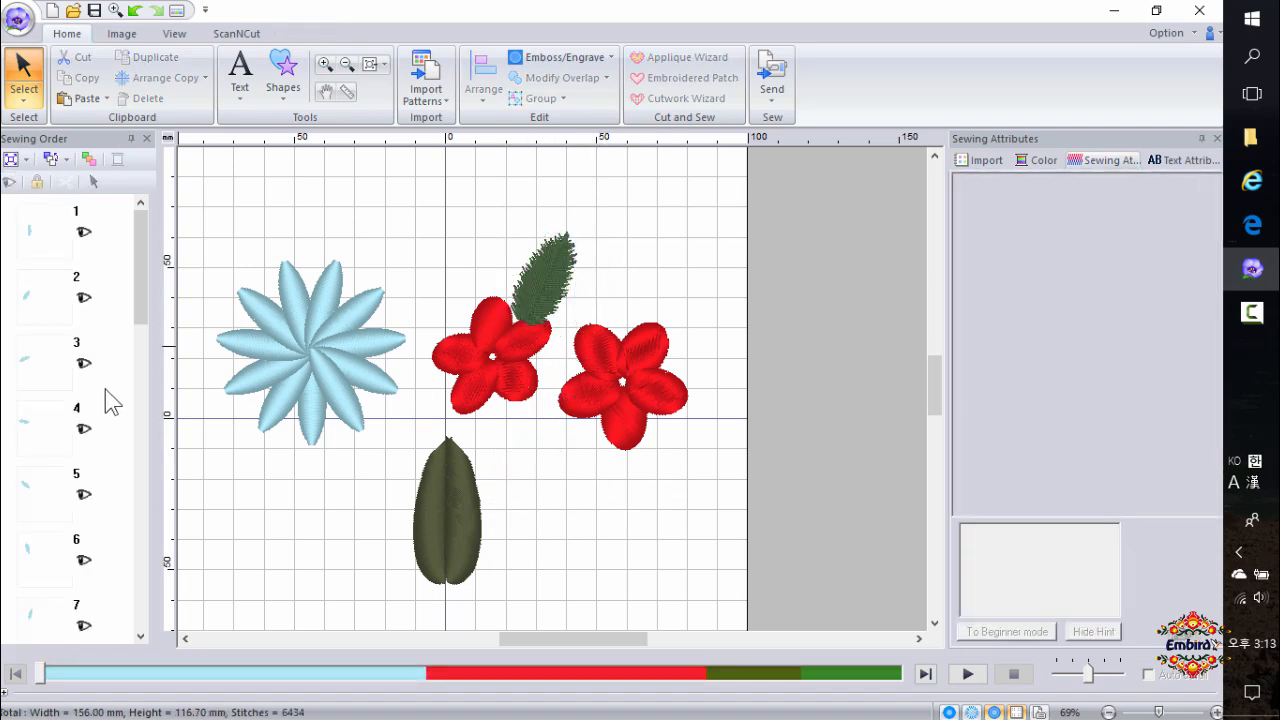
Draw a diagonal straight line about 50 mm wide above the red flowers.
{"action": "left_click", "coordinate": [284, 78]}
{"action": "left_click", "coordinate": [400, 152]}
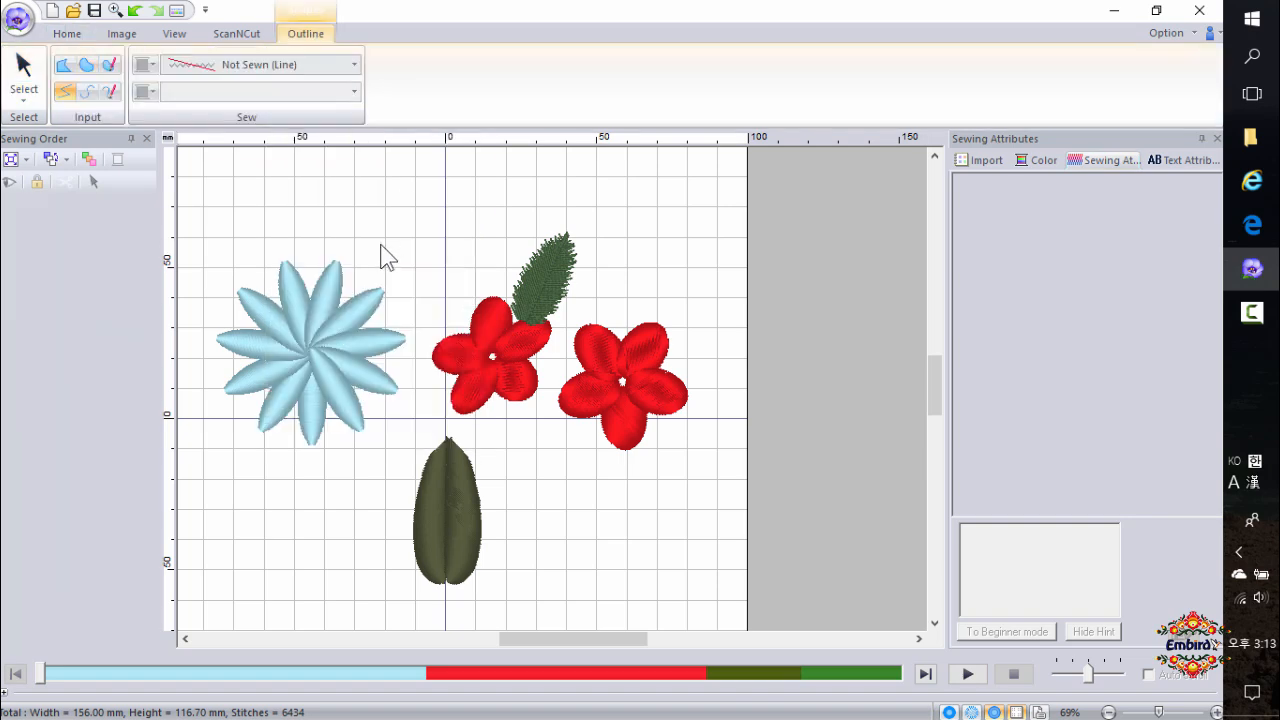
{"action": "left_click", "coordinate": [380, 242]}
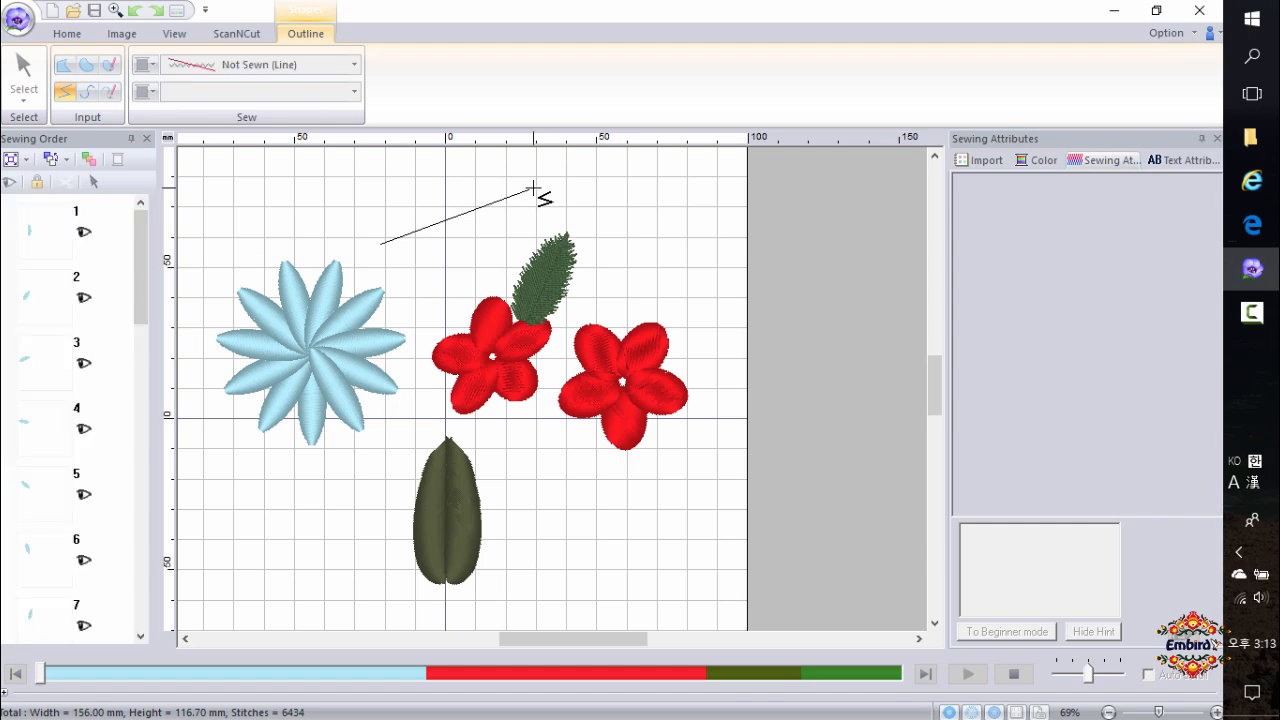
{"action": "double_click", "coordinate": [533, 188]}
Set the line's stitch to Stem Stitch and its thread colour to Moss Green.
{"action": "left_click", "coordinate": [435, 68]}
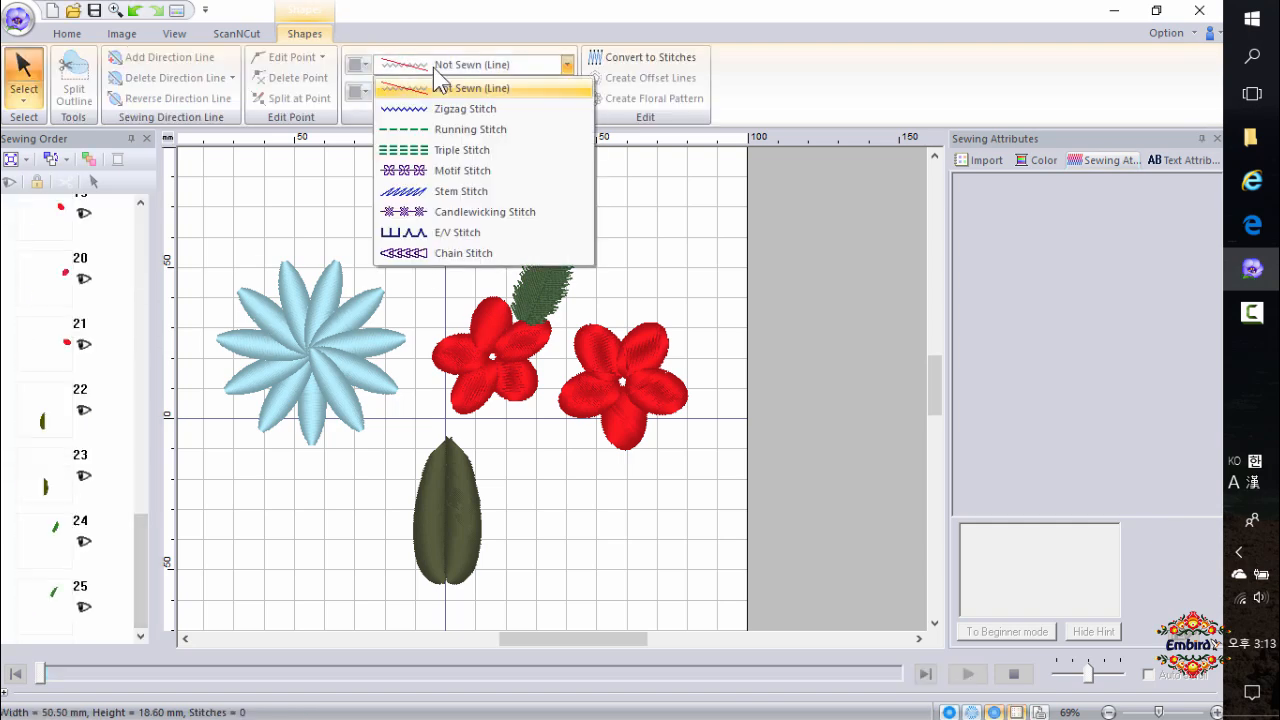
{"action": "left_click", "coordinate": [369, 208]}
{"action": "left_click", "coordinate": [503, 67]}
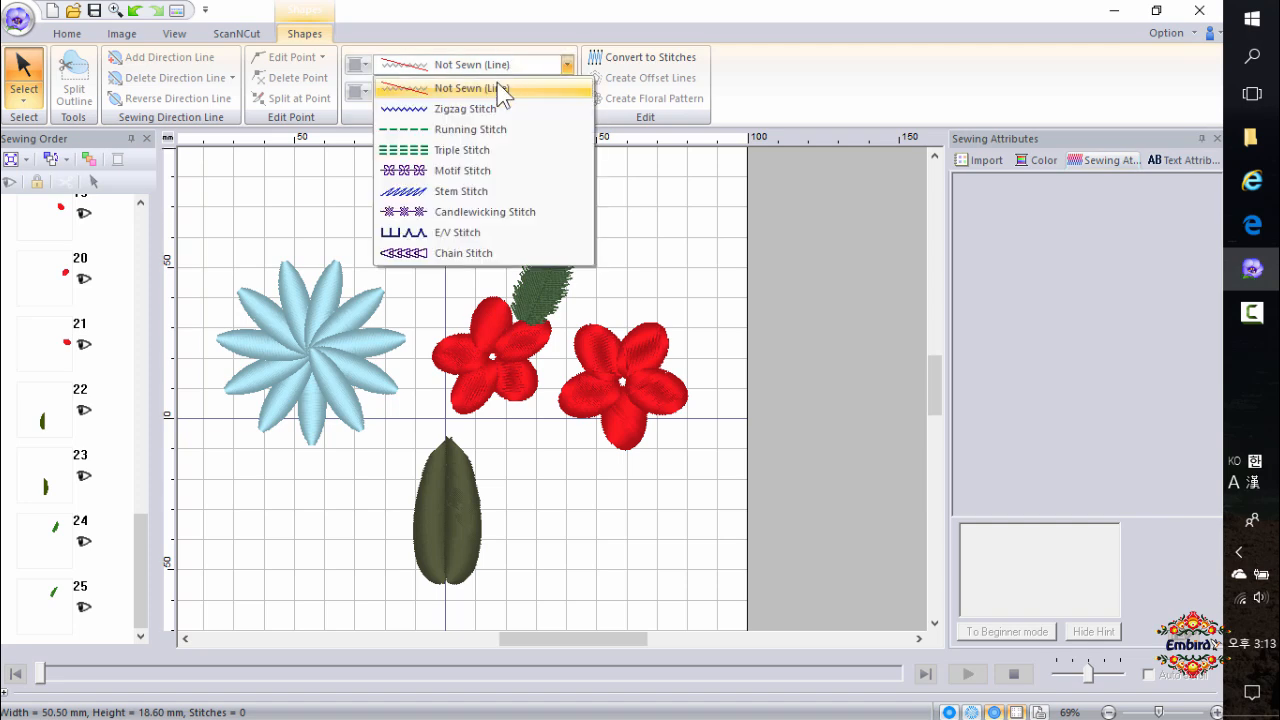
{"action": "left_click", "coordinate": [488, 190]}
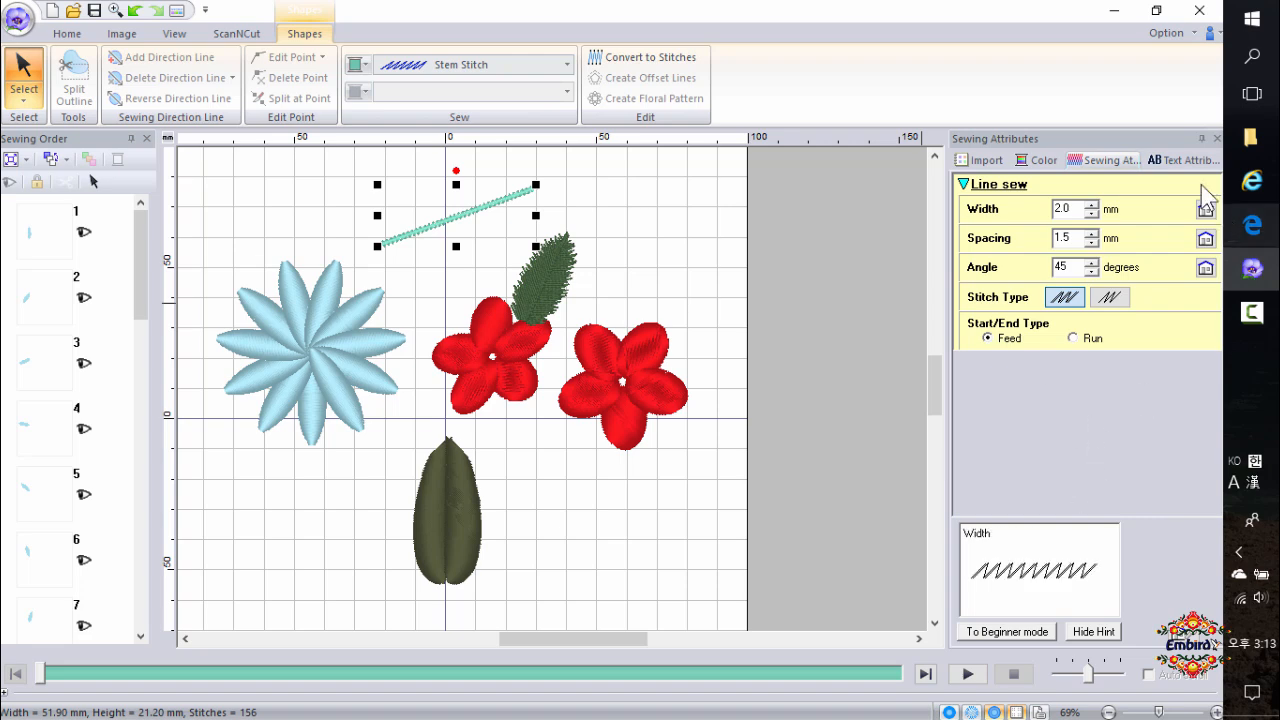
{"action": "left_click", "coordinate": [1042, 161]}
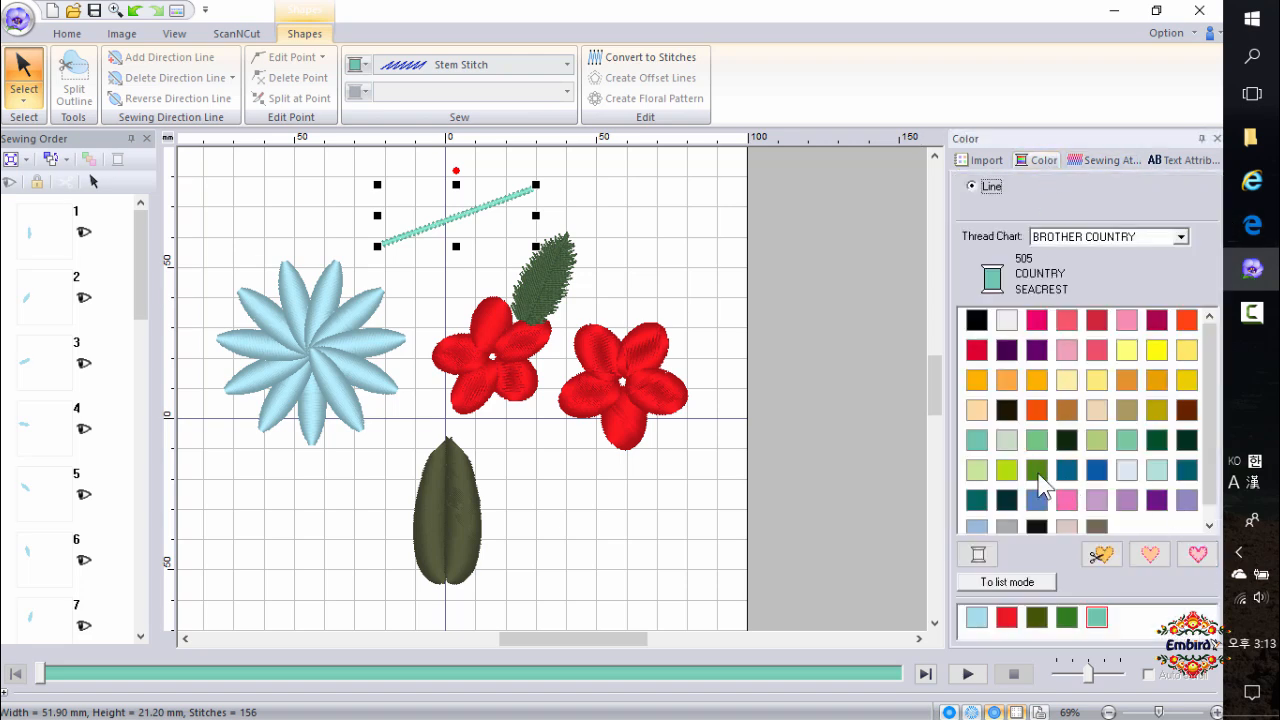
{"action": "left_click", "coordinate": [1038, 472]}
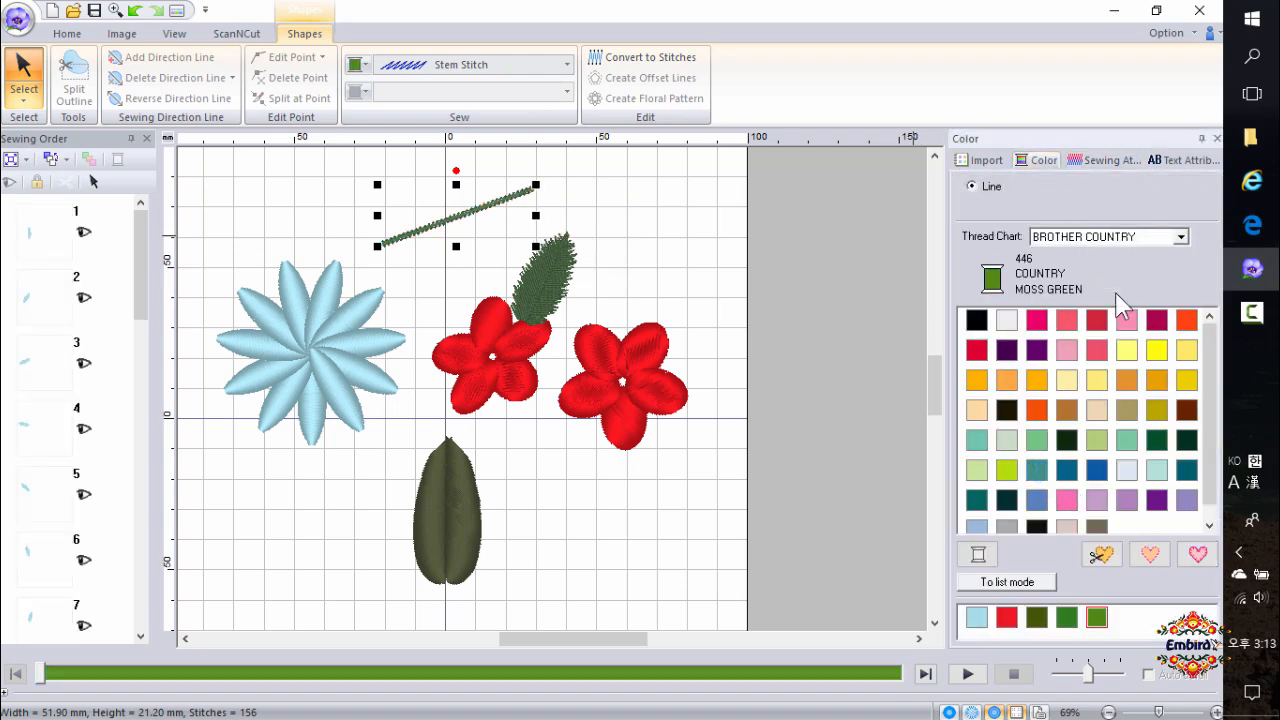
Set the stem stitch line's width to 2.4 mm, spacing to 2.7 mm and angle to 30 degrees.
{"action": "left_click", "coordinate": [1095, 160]}
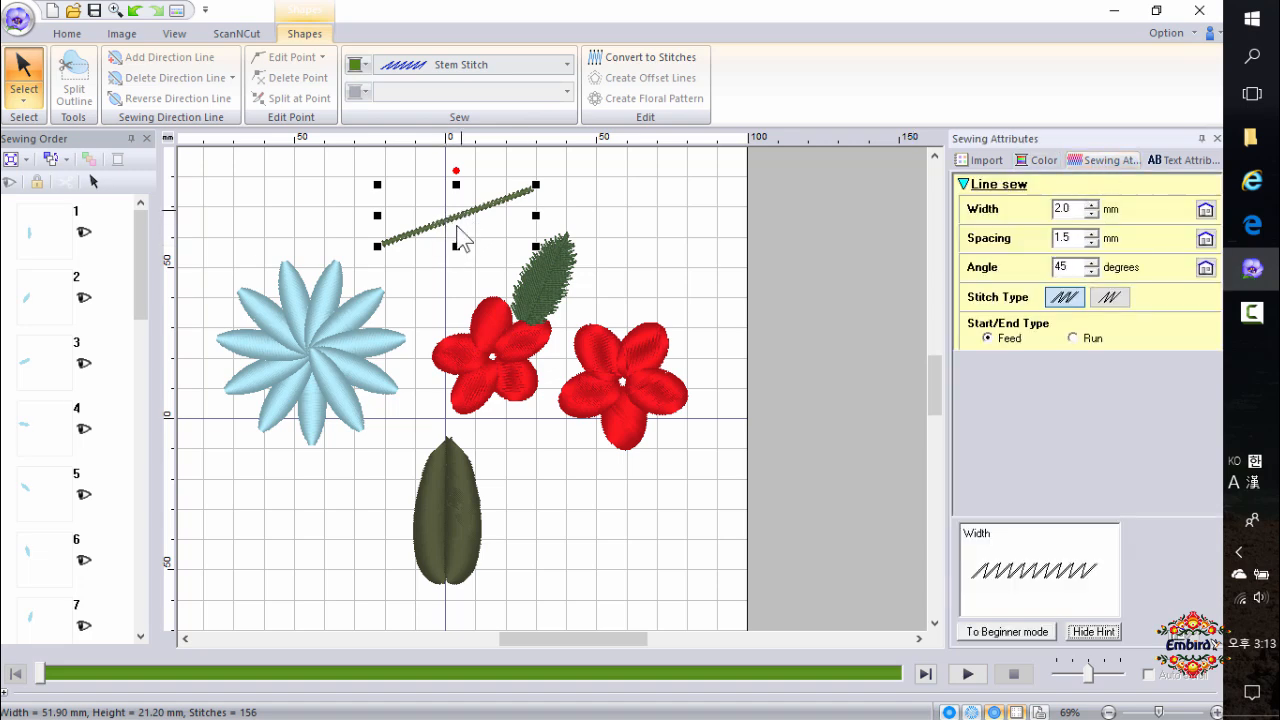
{"action": "left_click", "coordinate": [1092, 234]}
{"action": "left_click", "coordinate": [1092, 234]}
{"action": "left_click", "coordinate": [1092, 234]}
{"action": "left_click", "coordinate": [1092, 234]}
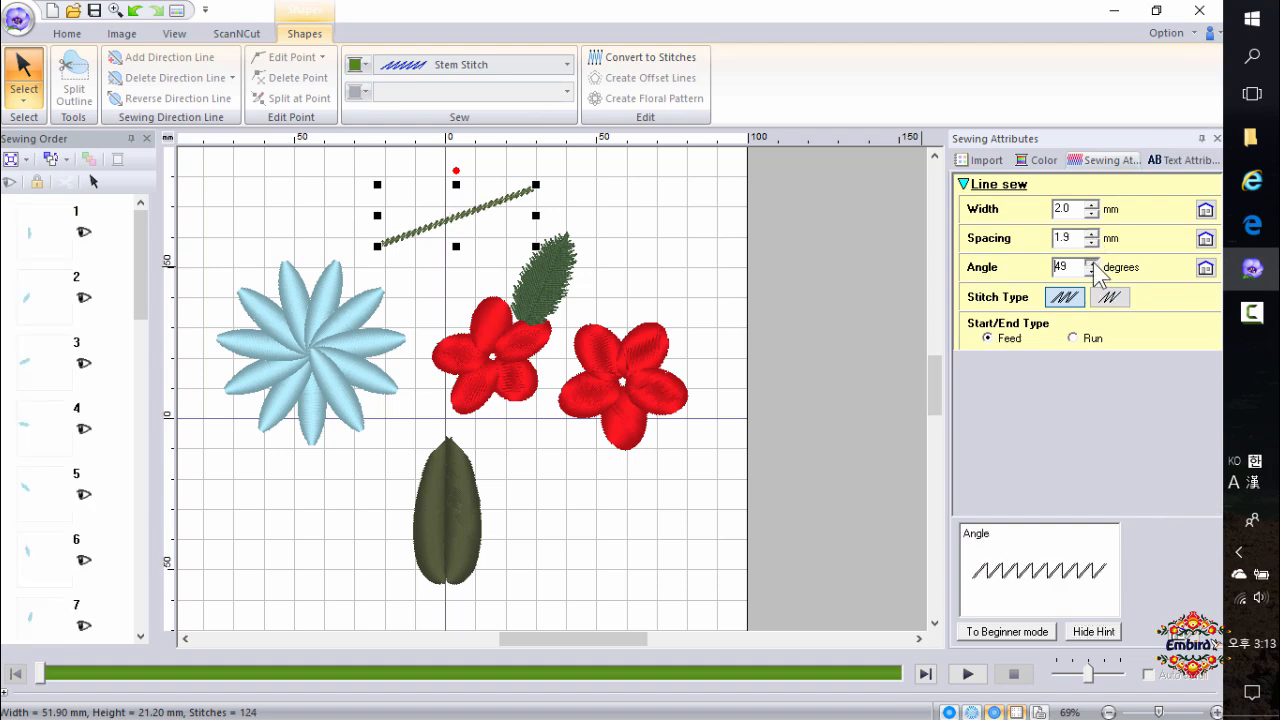
{"action": "left_click", "coordinate": [1093, 263]}
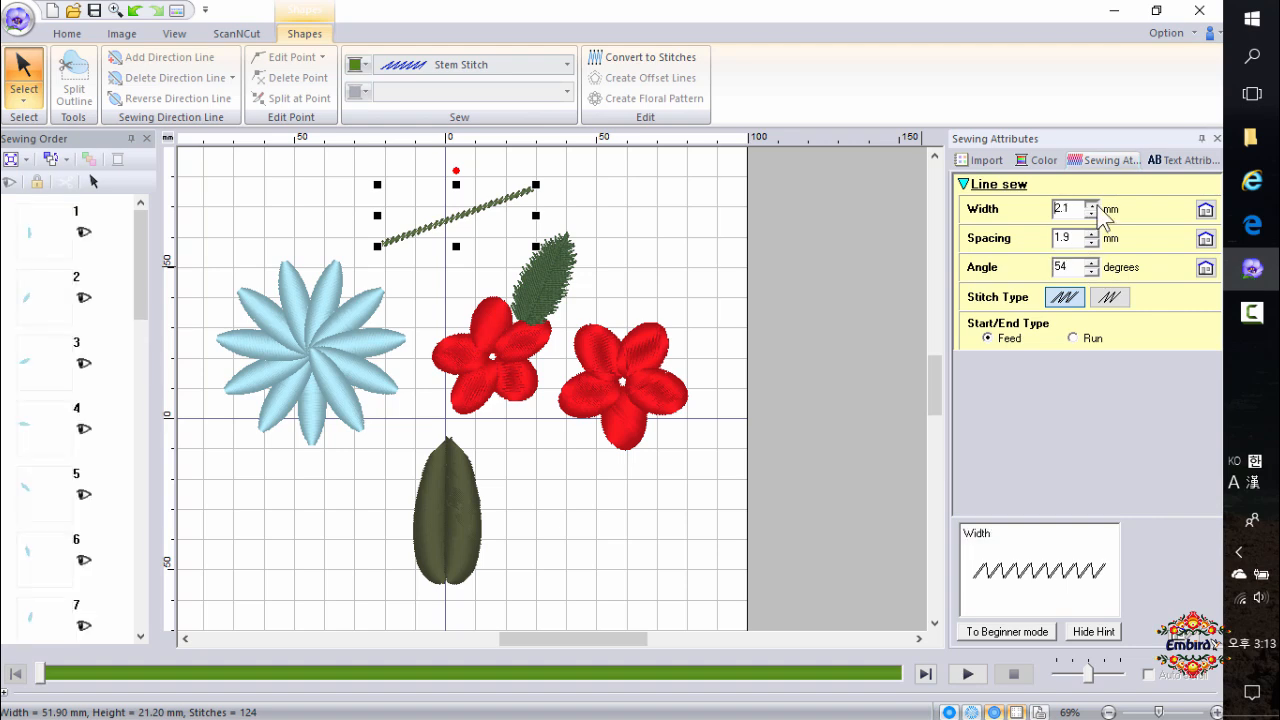
{"action": "left_click", "coordinate": [1092, 205]}
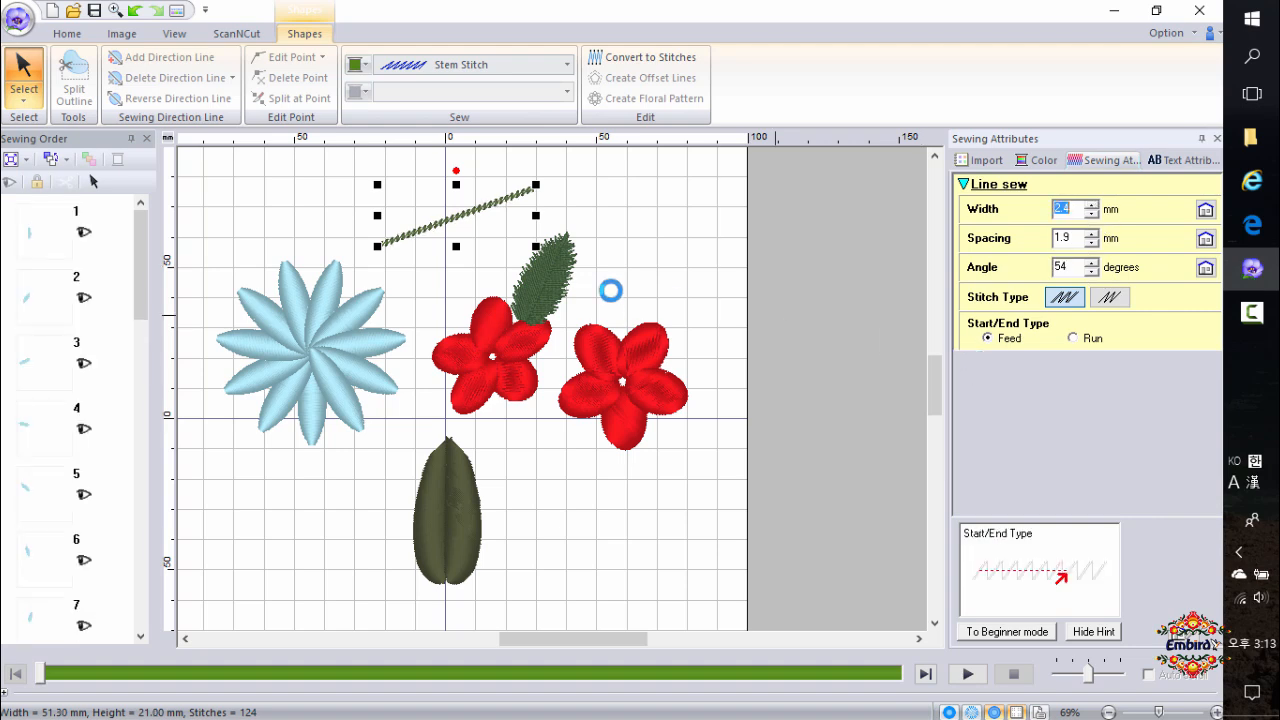
{"action": "scroll", "coordinate": [477, 213], "scroll_direction": "up", "scroll_amount": 1}
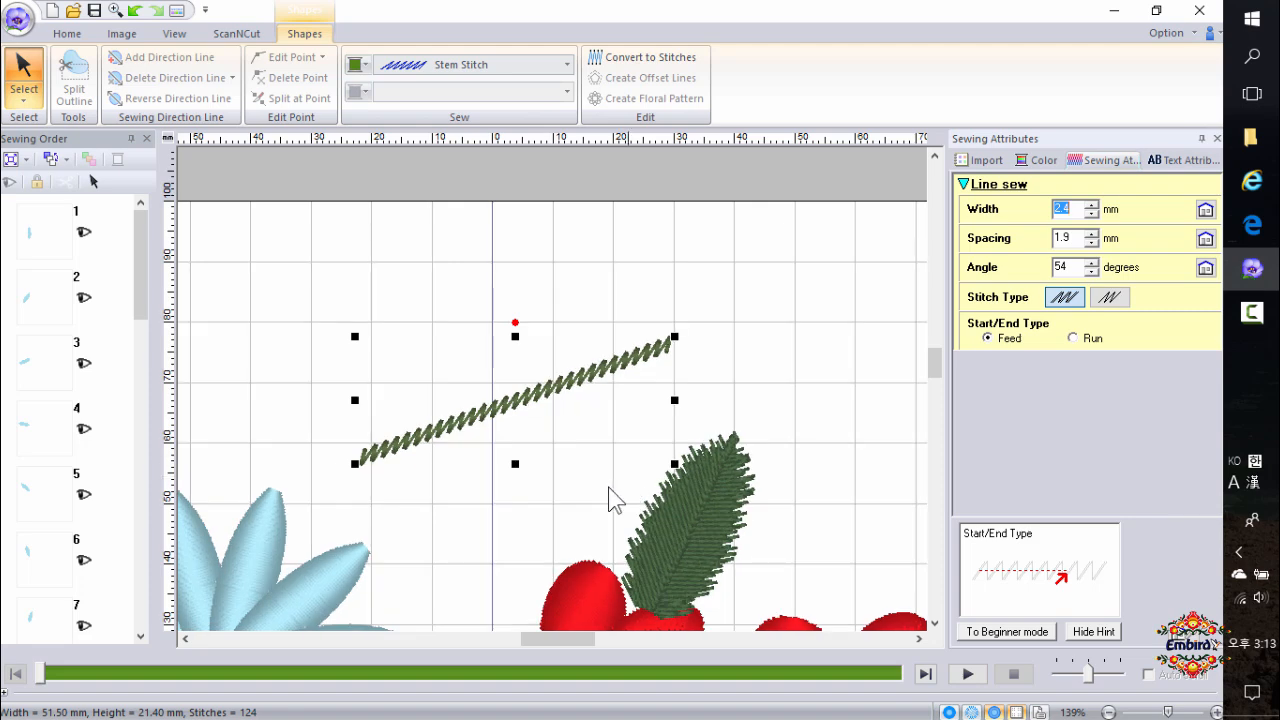
{"action": "left_click", "coordinate": [1092, 235]}
{"action": "left_click", "coordinate": [1092, 235]}
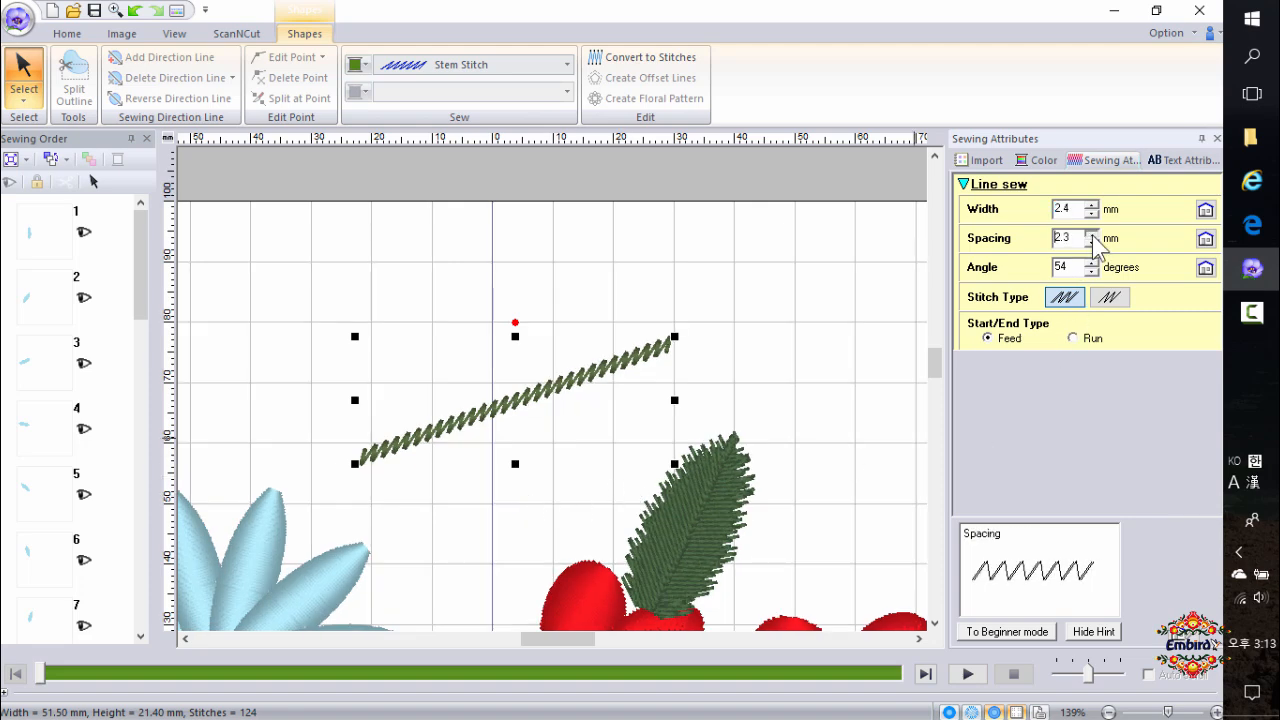
{"action": "left_click", "coordinate": [1092, 235]}
{"action": "left_click", "coordinate": [1092, 234]}
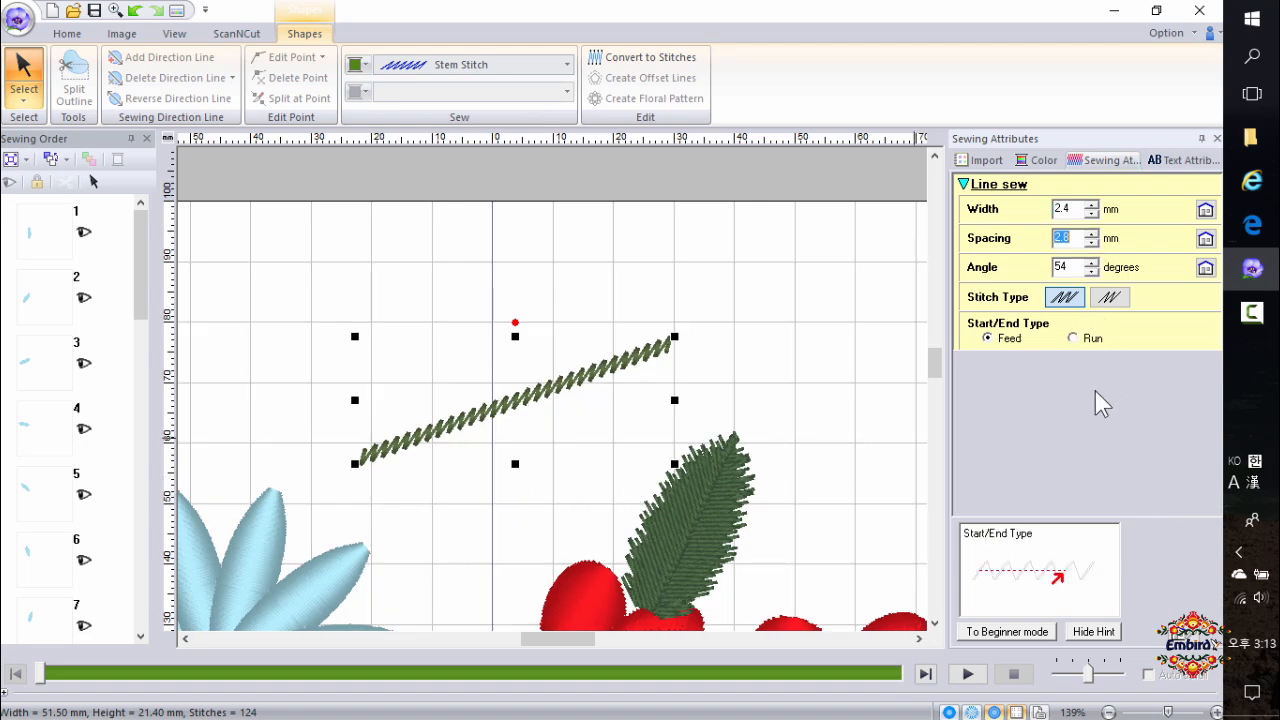
{"action": "left_click", "coordinate": [1092, 243]}
{"action": "left_click", "coordinate": [1093, 271]}
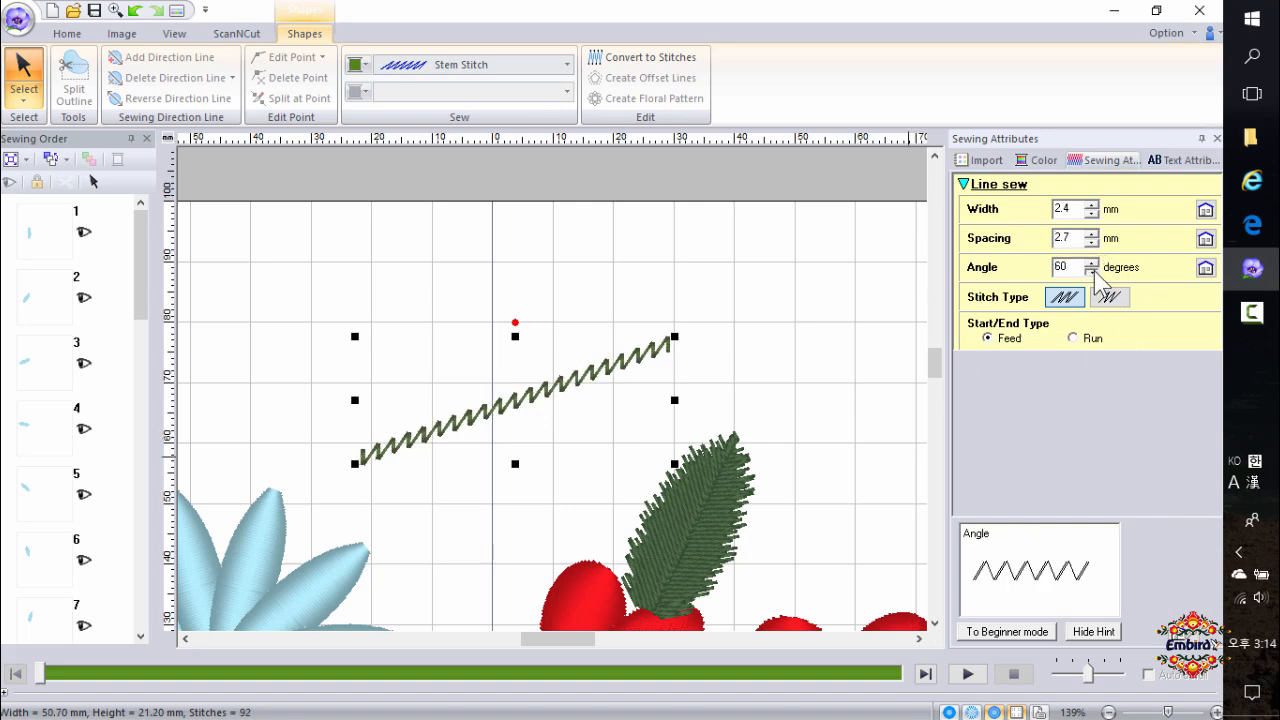
{"action": "left_click", "coordinate": [1092, 272]}
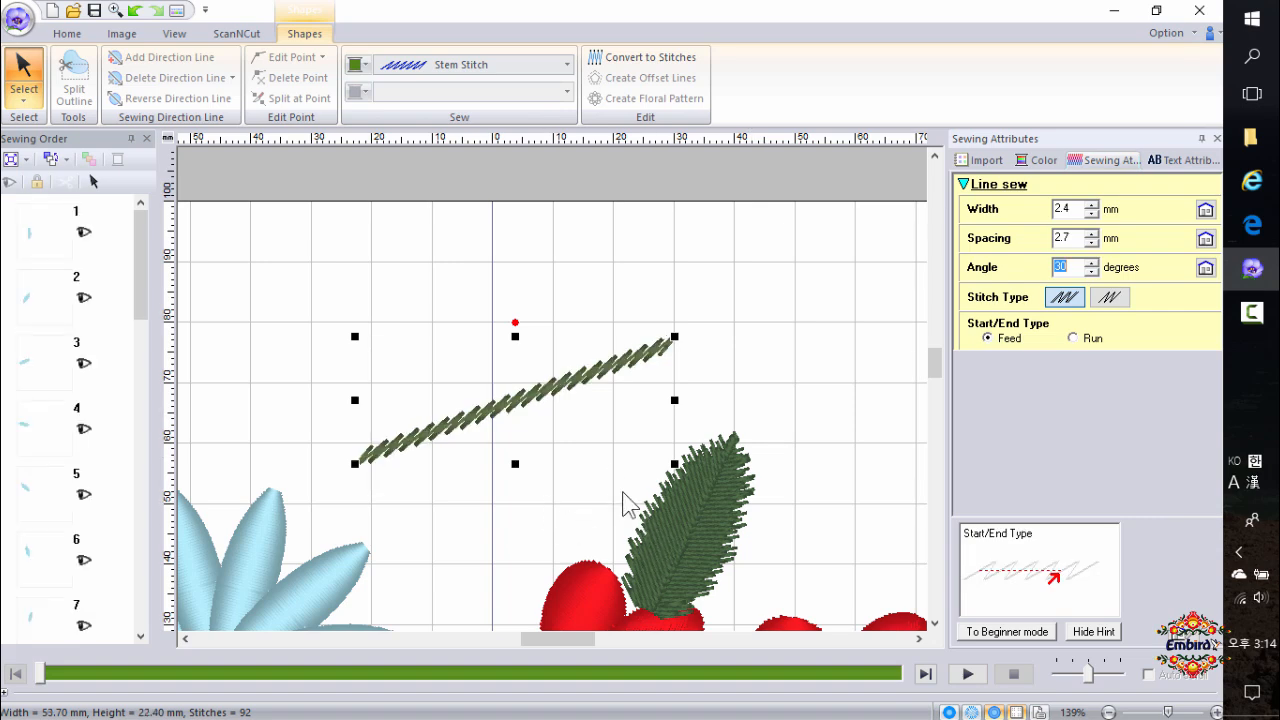
Reduce the stem stitch line's width to 1.7 mm.
{"action": "scroll", "coordinate": [578, 553], "scroll_direction": "down", "scroll_amount": 2}
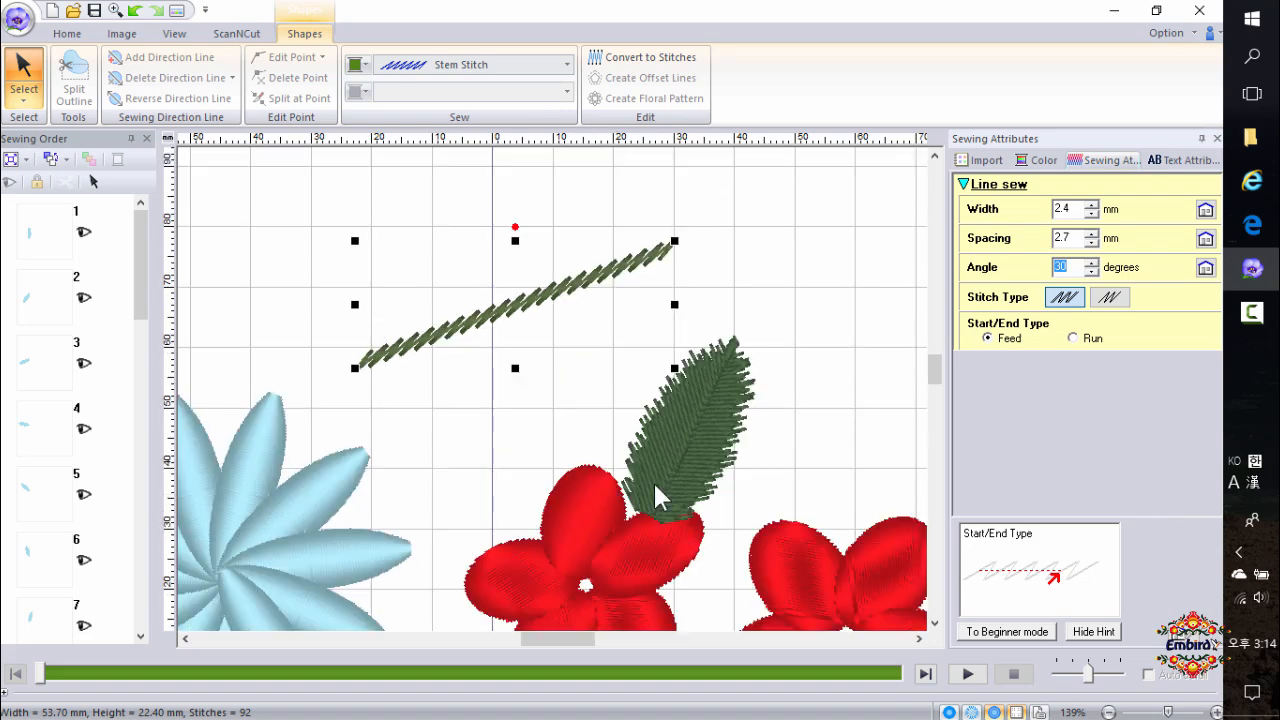
{"action": "left_click", "coordinate": [1091, 214]}
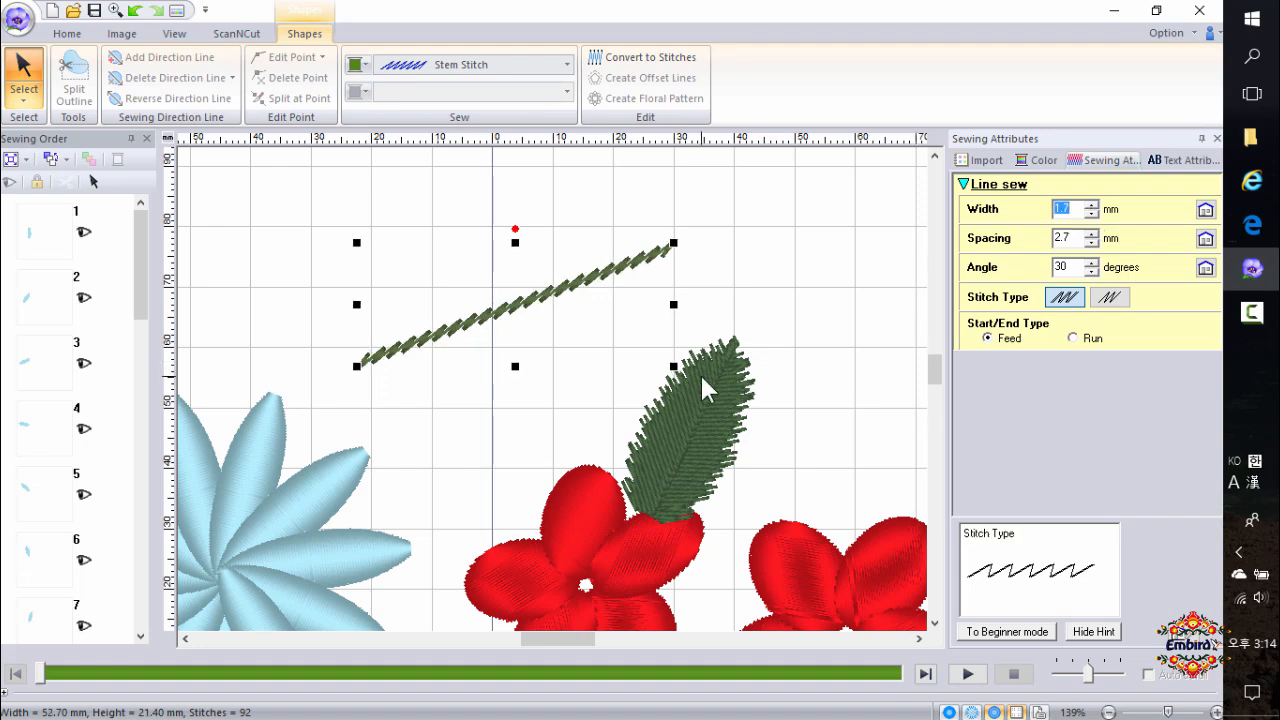
{"action": "scroll", "coordinate": [692, 358], "scroll_direction": "down", "scroll_amount": 1}
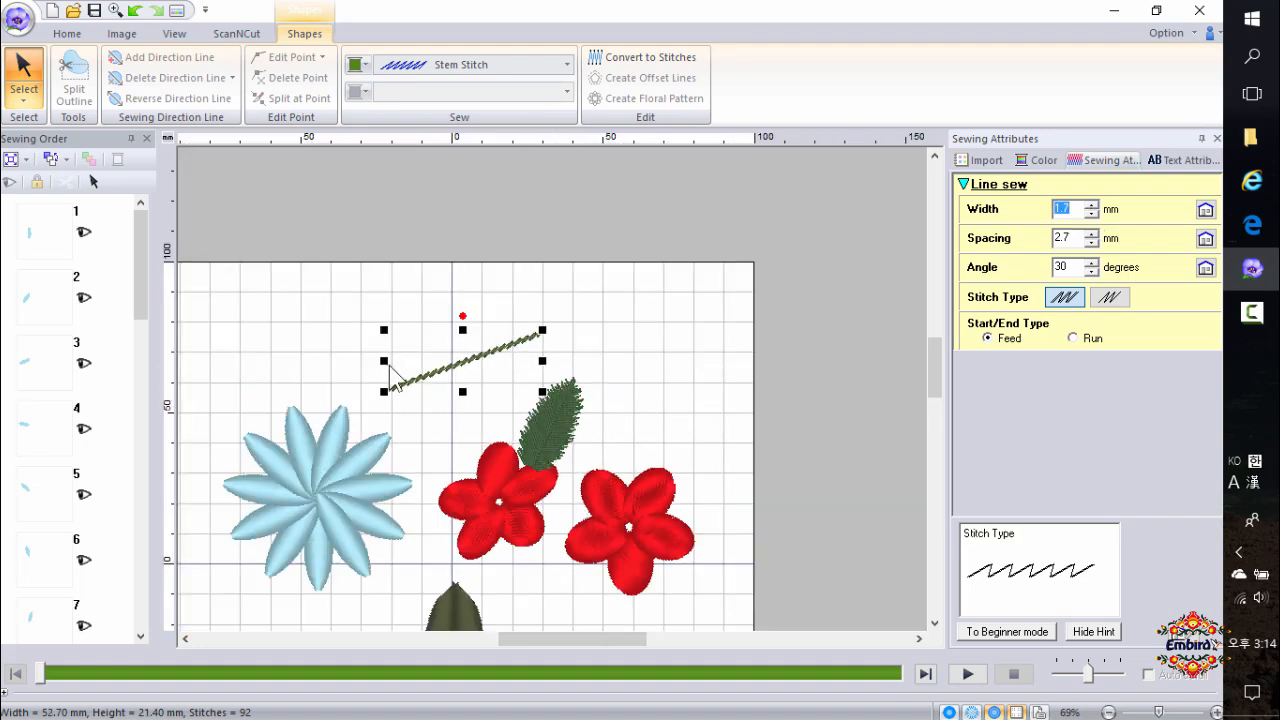
{"action": "scroll", "coordinate": [600, 475], "scroll_direction": "down", "scroll_amount": 1}
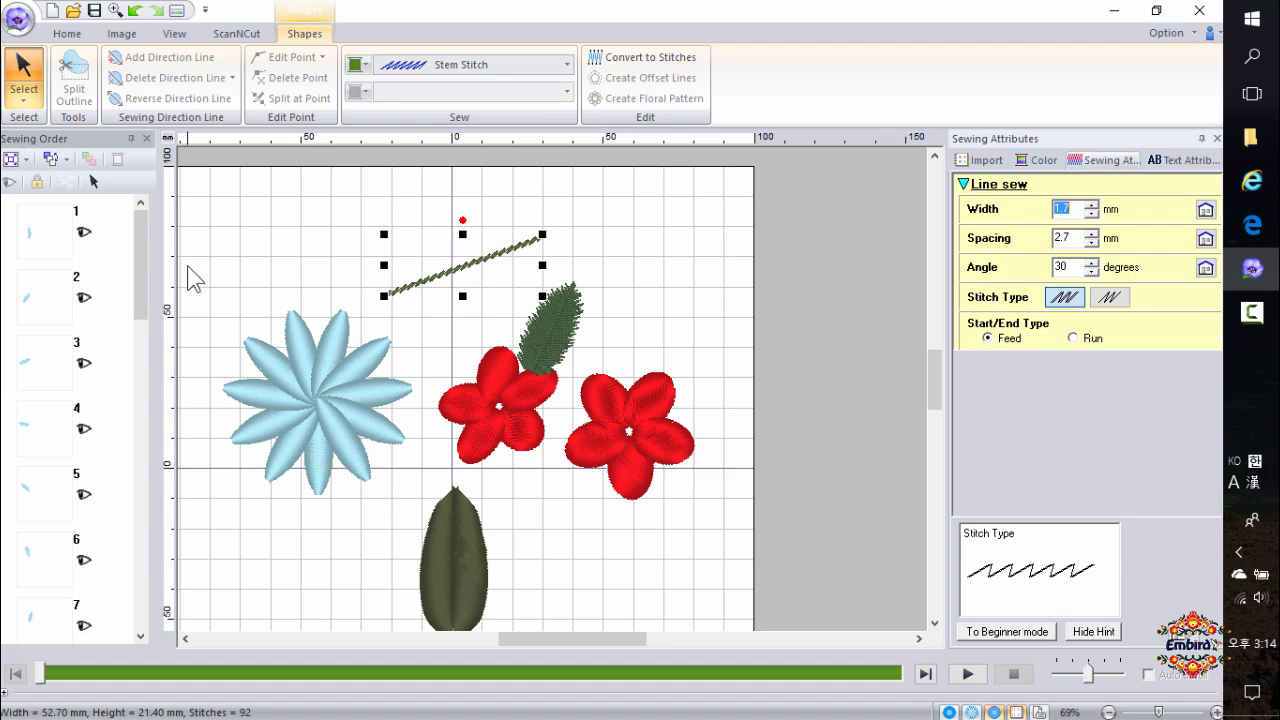
Start an arrange copy of the selected stem stitch line.
{"action": "left_click", "coordinate": [70, 33]}
{"action": "left_click", "coordinate": [295, 103]}
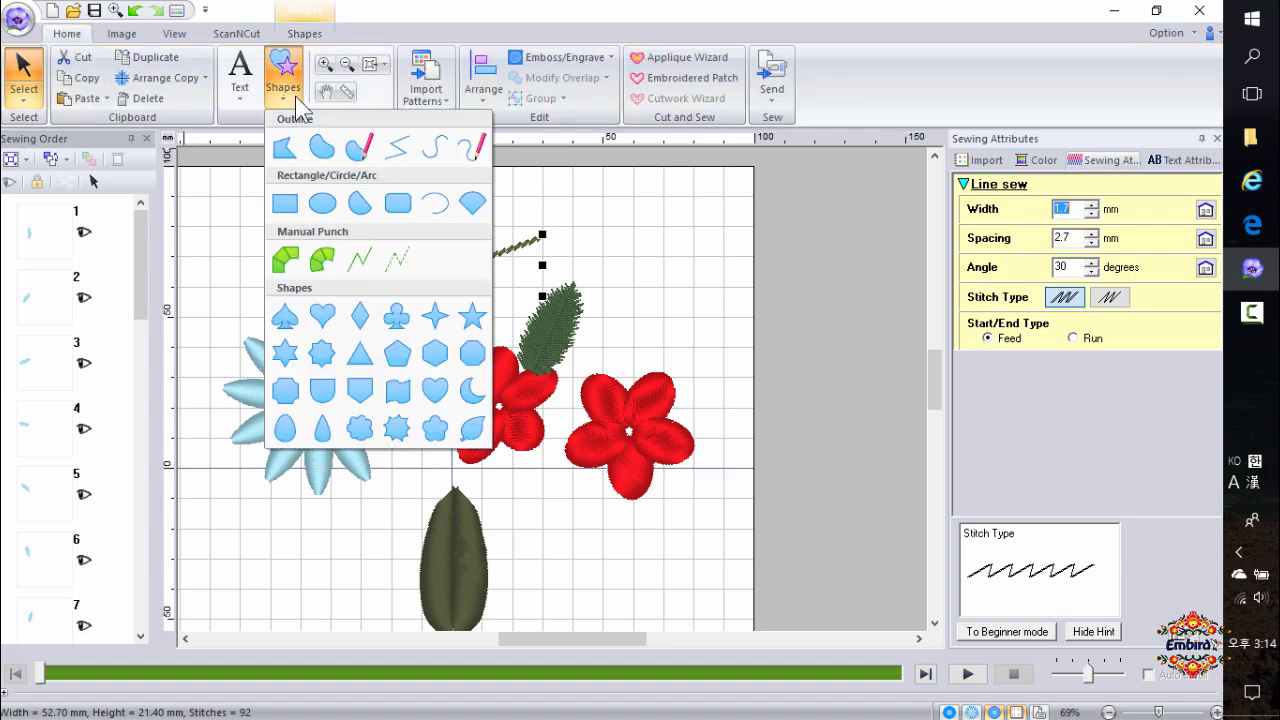
{"action": "left_click", "coordinate": [583, 538]}
{"action": "left_click", "coordinate": [166, 80]}
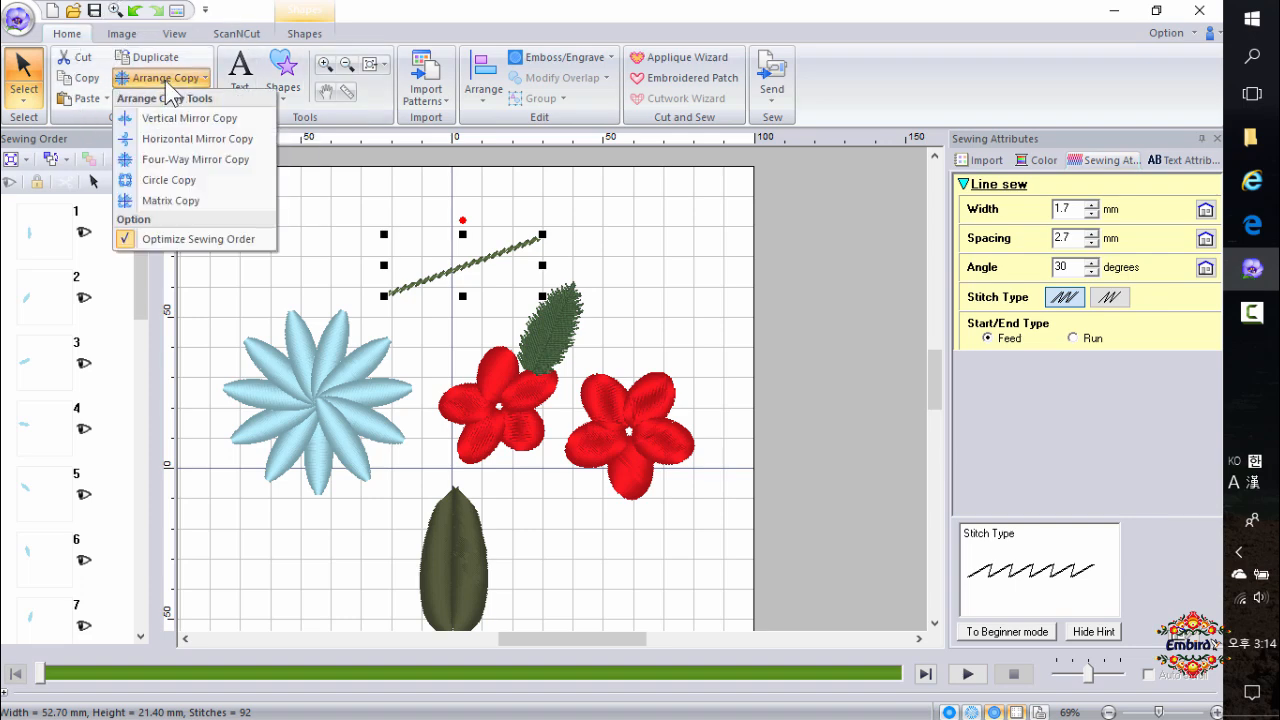